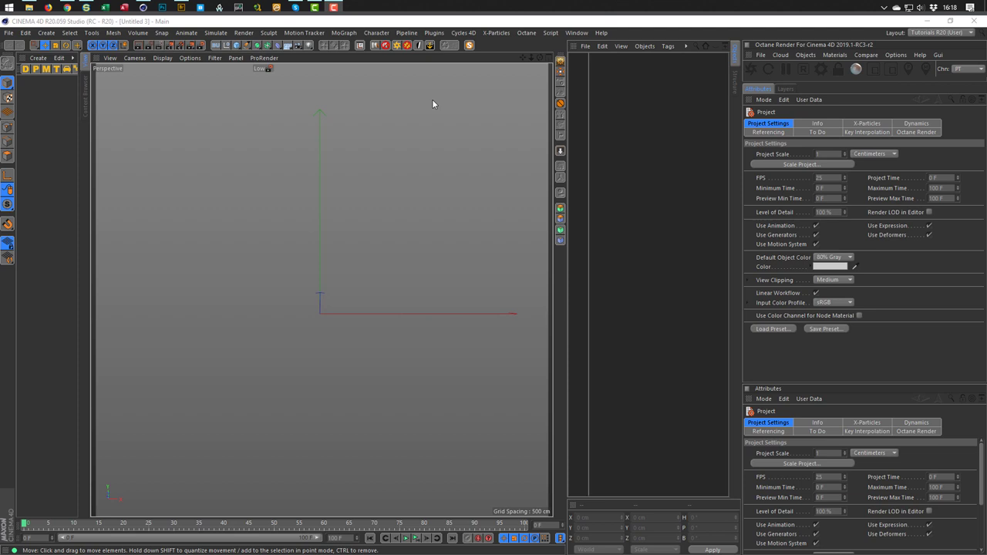
# Bring the Vimeo 'Yellow Machines' reference video page in front of Cinema 4D
pyautogui.click(68, 7)
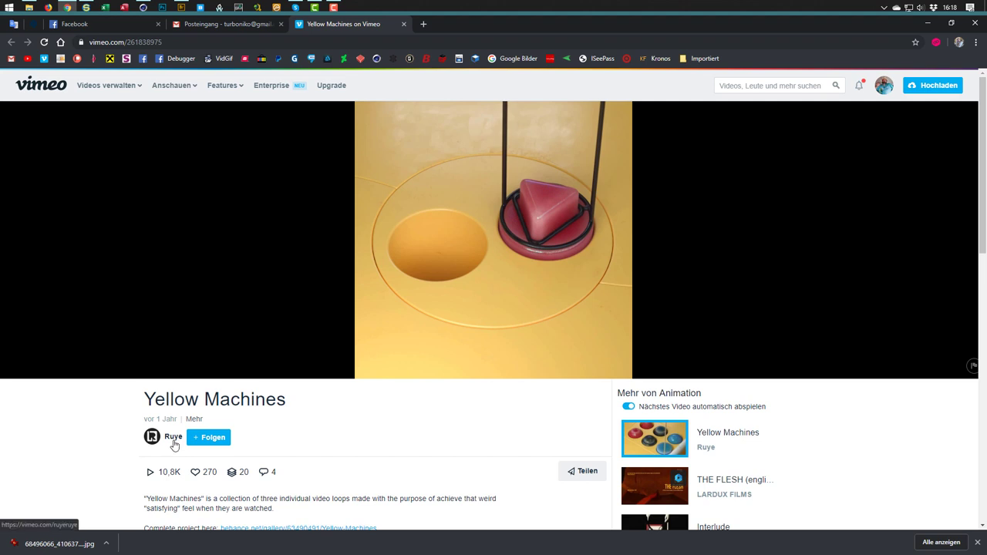
pyautogui.moveTo(368, 375)
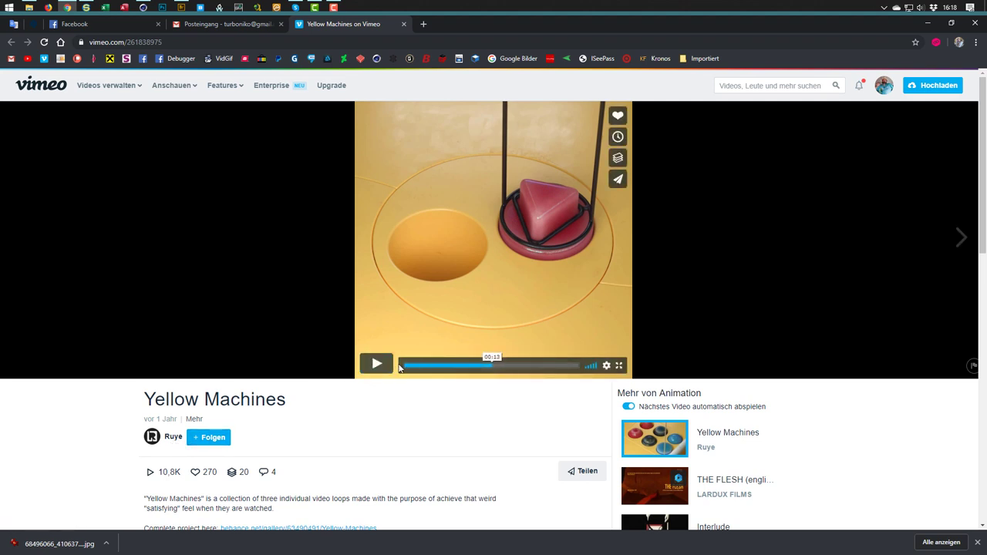
pyautogui.click(401, 367)
pyautogui.click(383, 371)
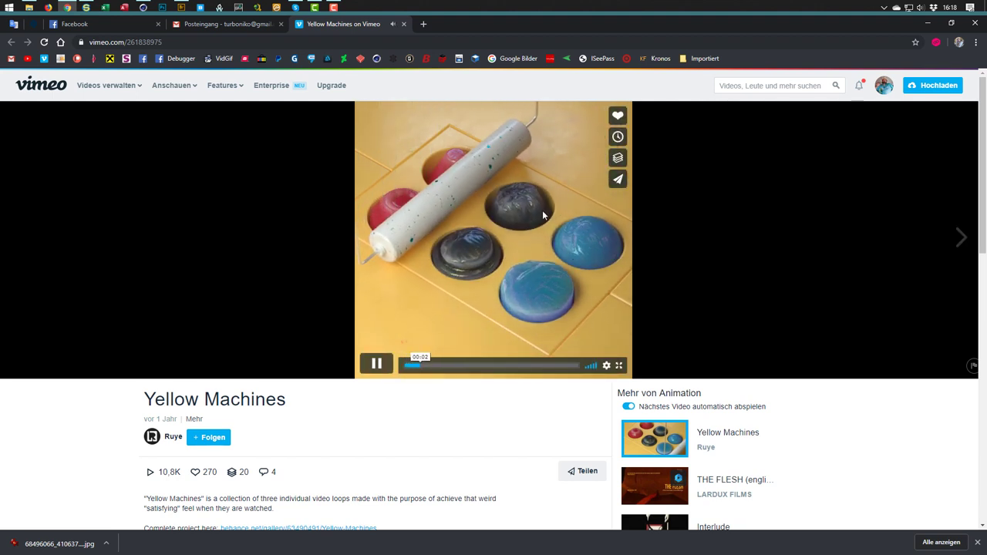
pyautogui.click(509, 266)
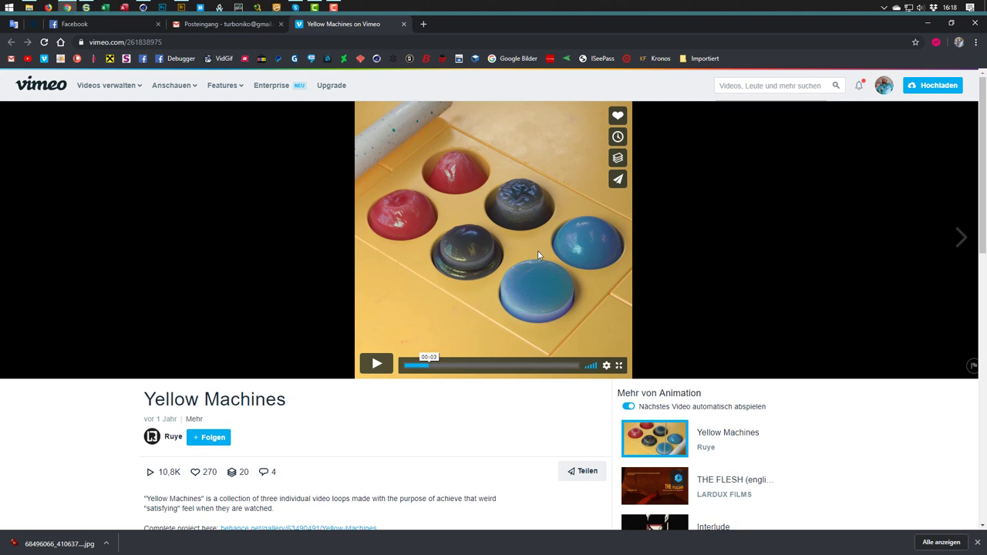
pyautogui.click(376, 363)
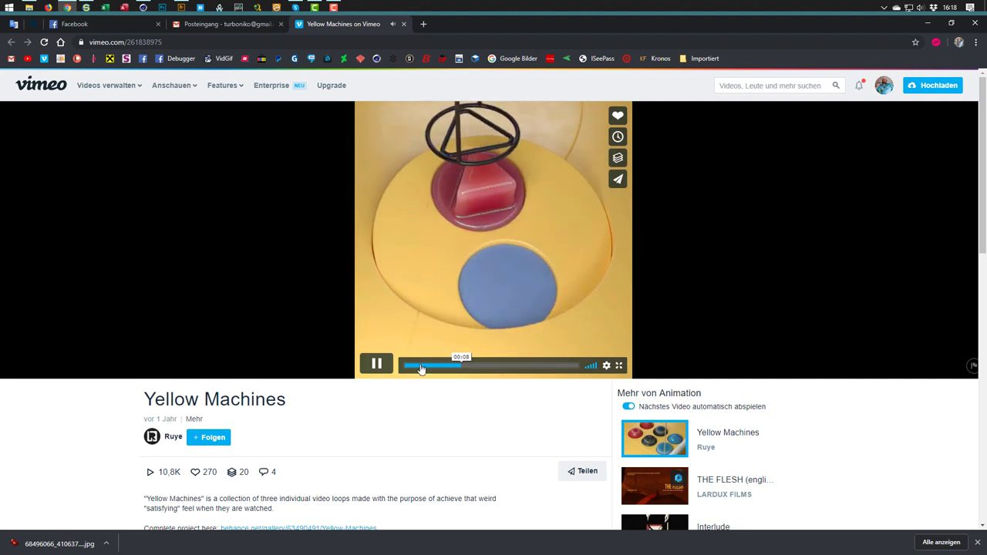
pyautogui.click(375, 364)
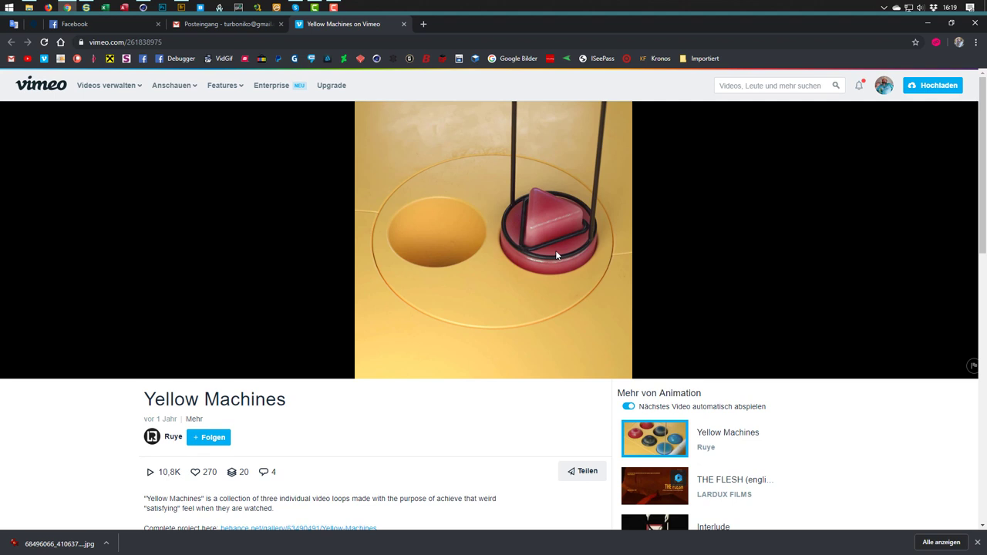
pyautogui.moveTo(538, 284)
pyautogui.moveTo(537, 257)
pyautogui.moveTo(554, 226)
pyautogui.scroll(-3, 309, 232)
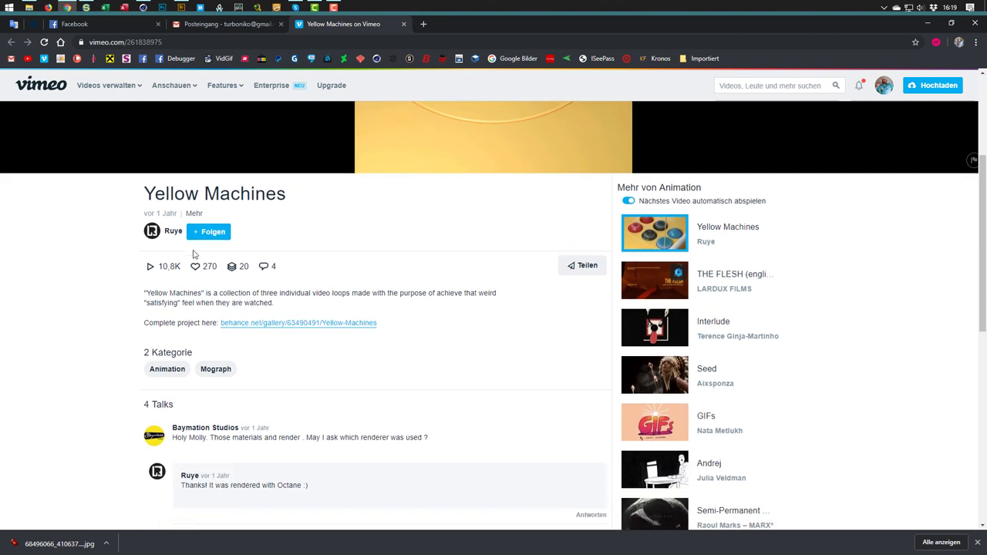
pyautogui.scroll(-2, 176, 249)
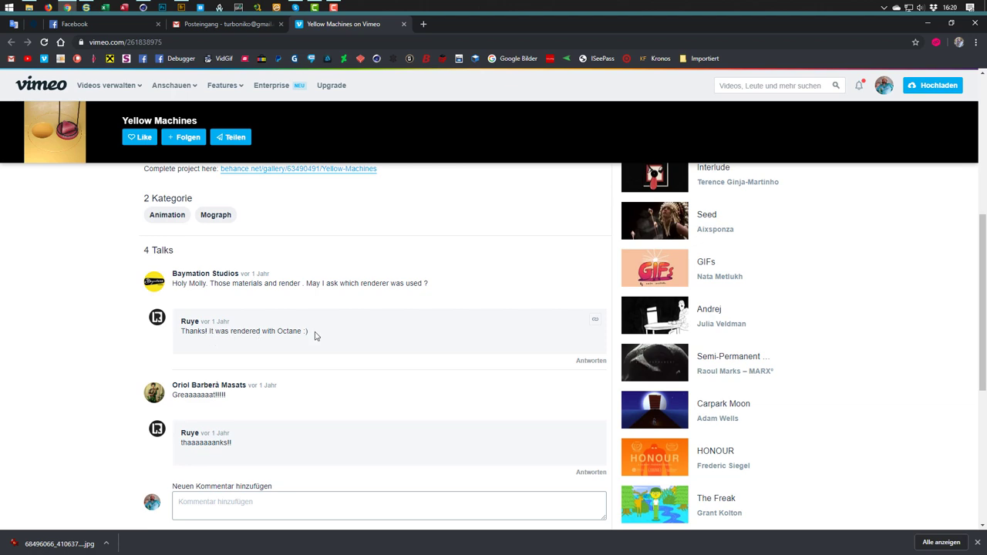
pyautogui.scroll(3, 377, 332)
pyautogui.scroll(2, 377, 333)
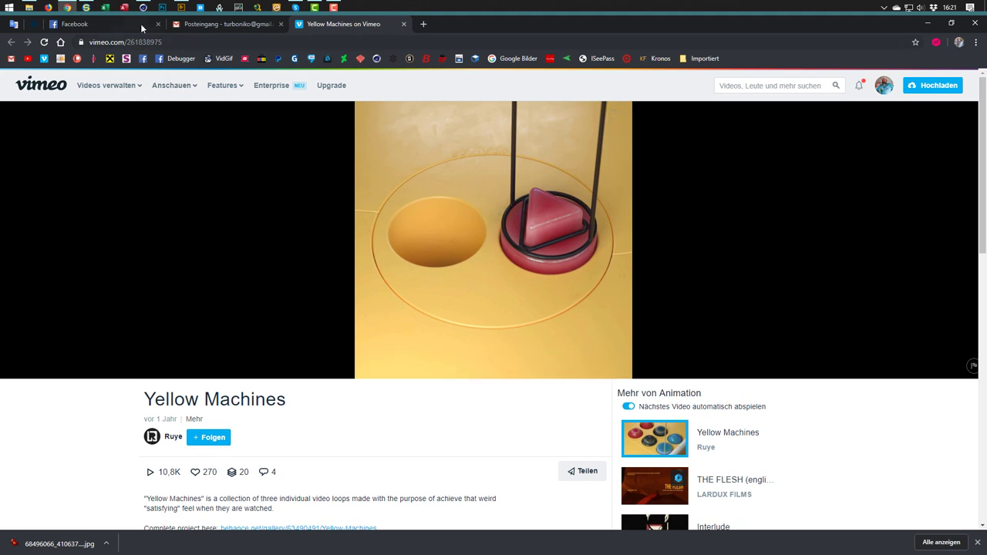
# Scrub the reference video to the triangle-block frames, then return to Cinema 4D
pyautogui.moveTo(144, 8)
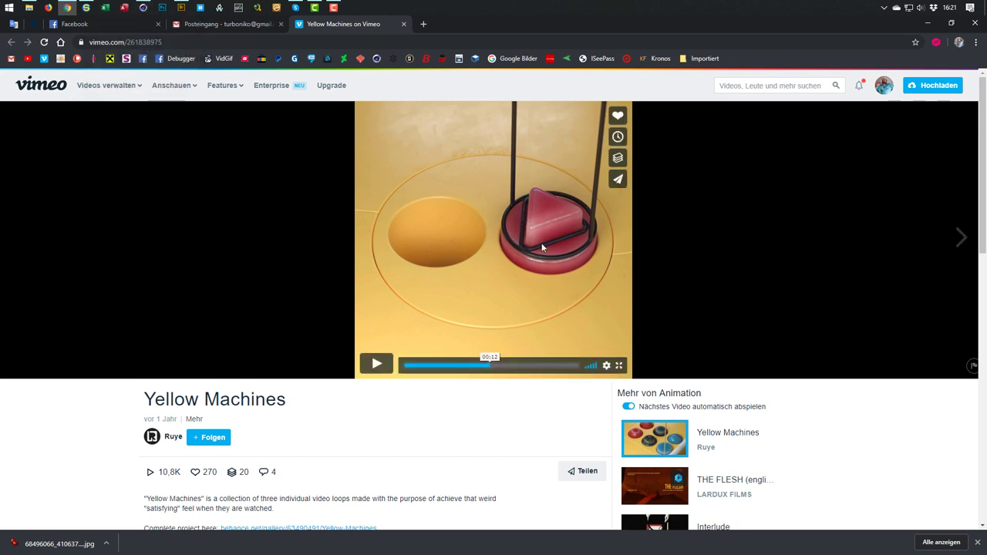
pyautogui.moveTo(490, 365); pyautogui.dragTo(463, 364)
pyautogui.moveTo(467, 364); pyautogui.dragTo(469, 384)
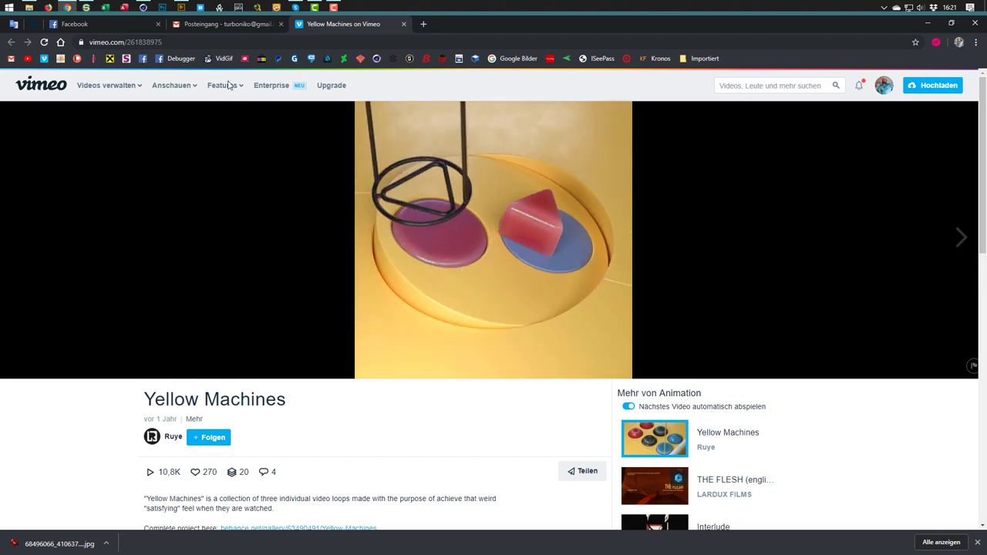
pyautogui.click(143, 7)
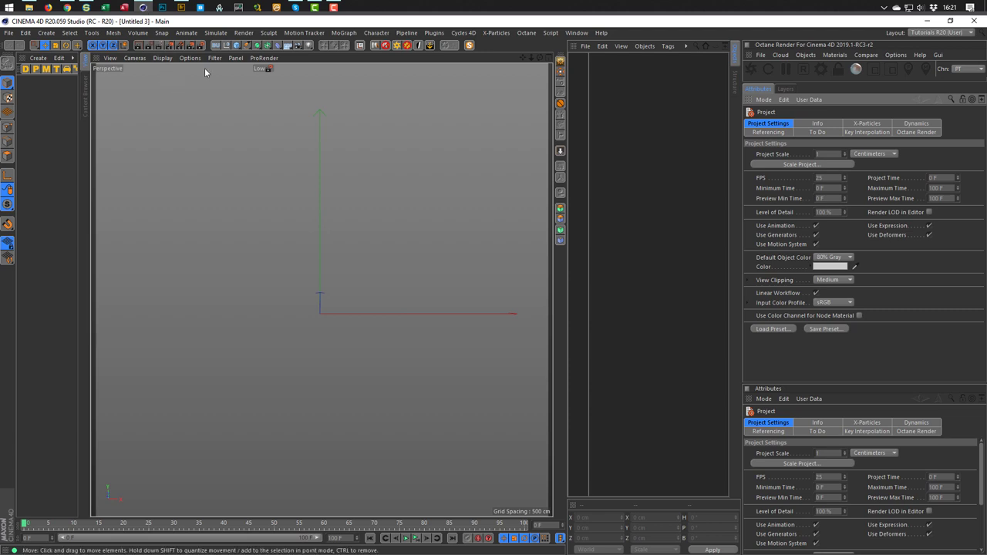
# Add a cylinder and set its height to 100 cm, keeping the 50 cm radius
pyautogui.click(236, 44)
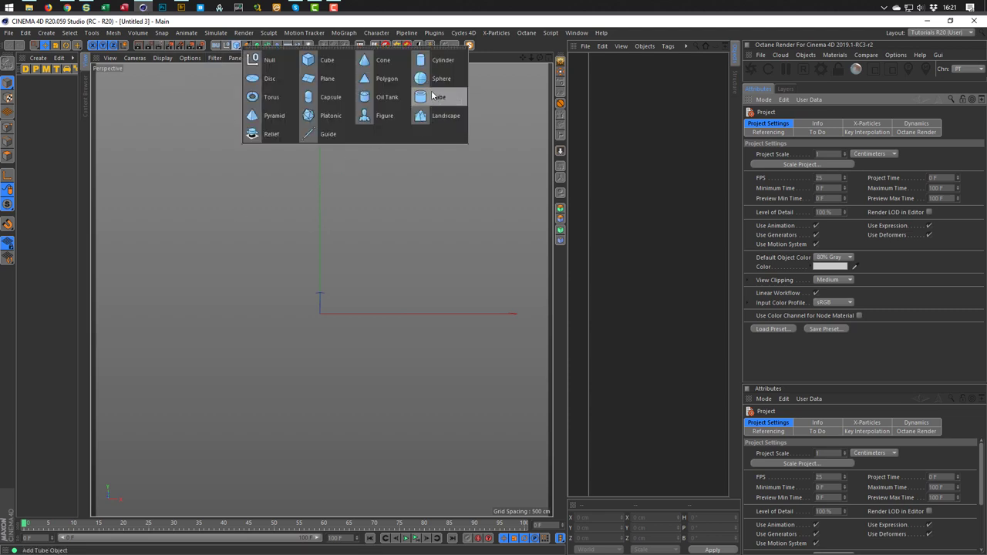
pyautogui.click(436, 61)
pyautogui.scroll(3, 325, 289)
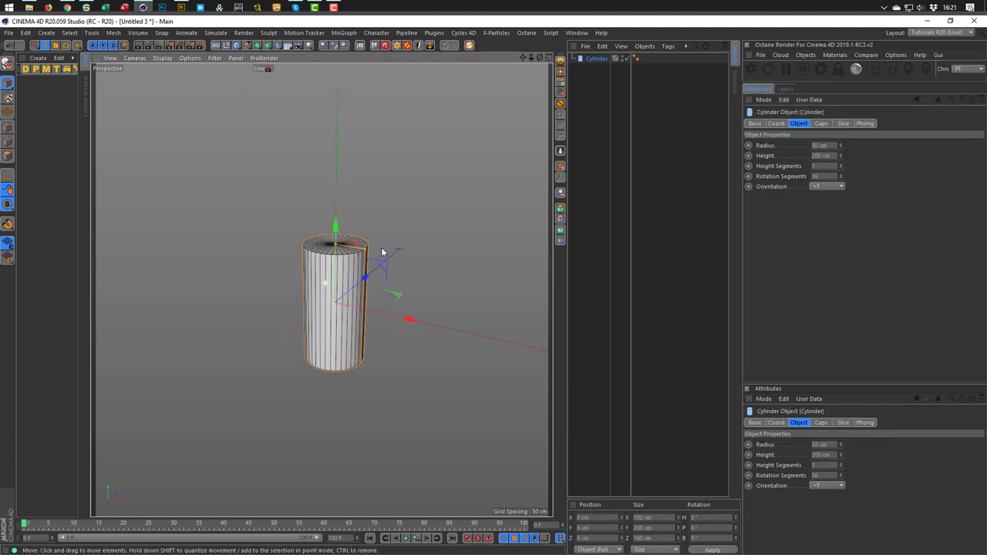
pyautogui.keyDown('alt'); pyautogui.moveTo(325, 288); pyautogui.dragTo(399, 266); pyautogui.keyUp('alt')
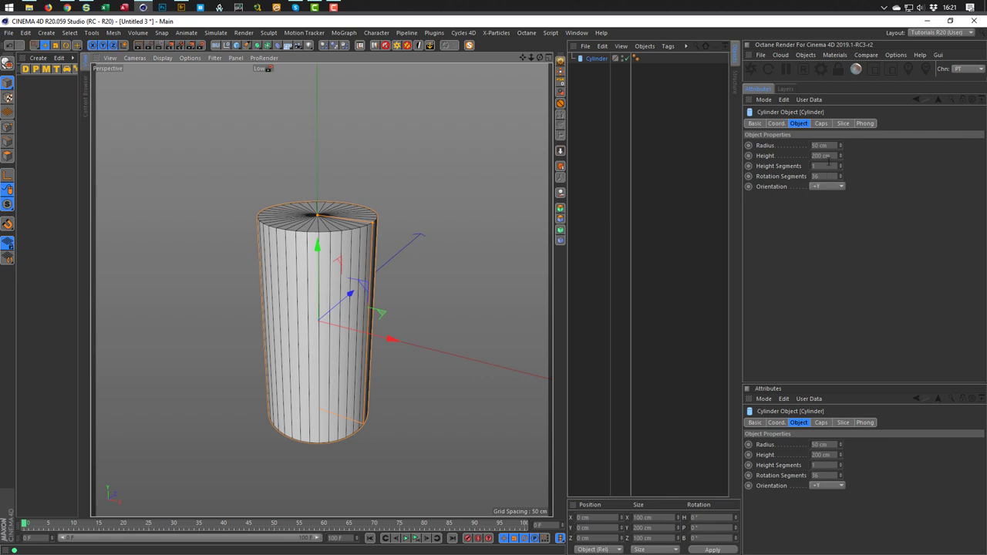
pyautogui.click(822, 156)
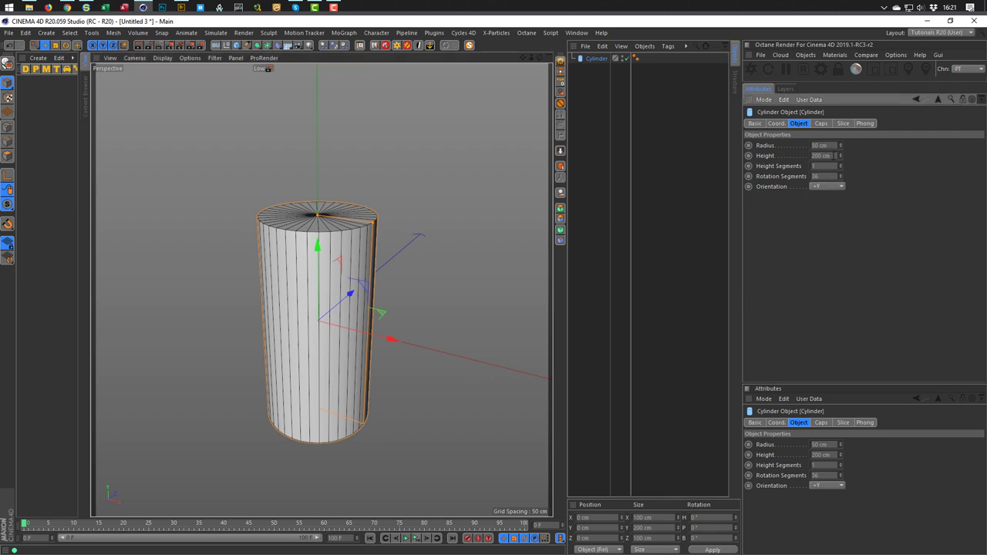
pyautogui.write('100')
pyautogui.press('Return')
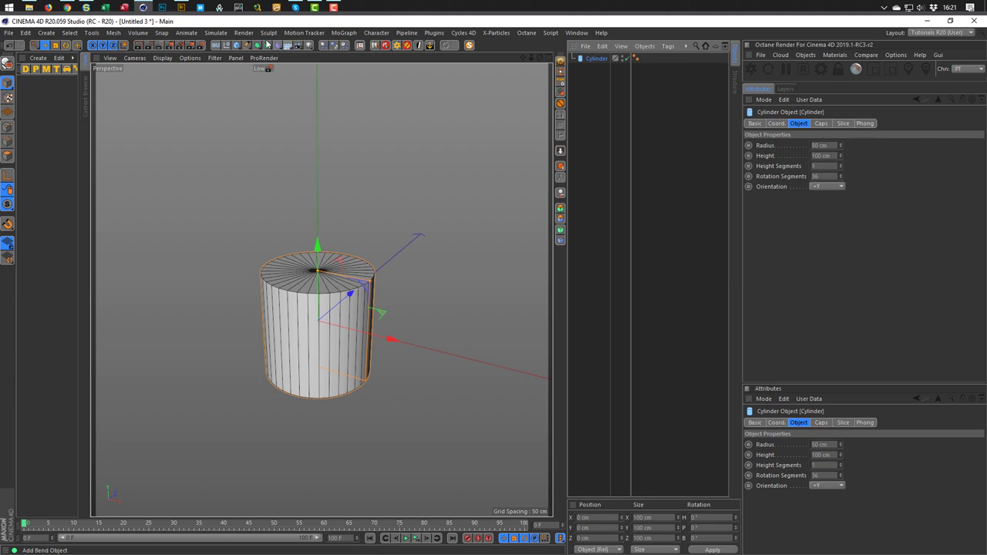
pyautogui.click(139, 32)
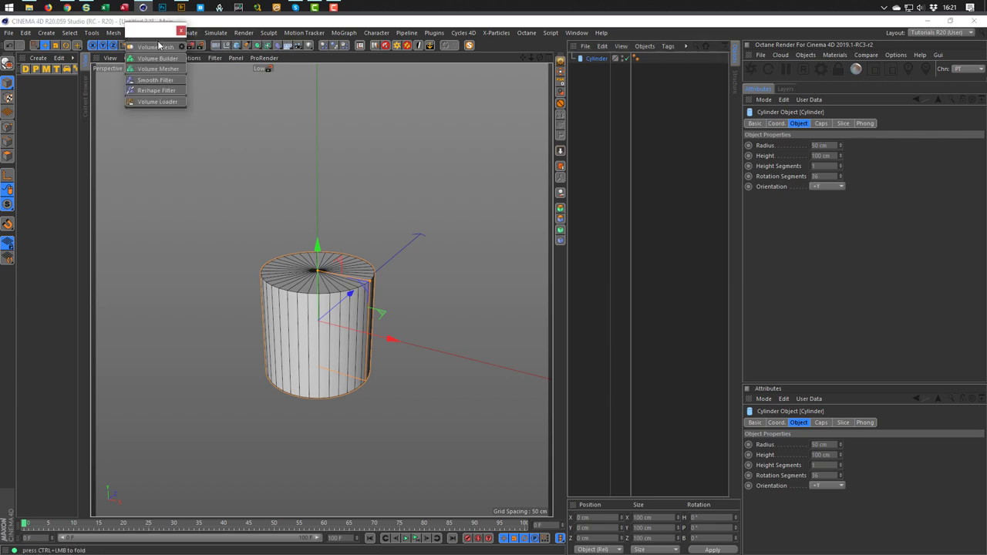
# Dock the Volume palette and wrap the cylinder in a Volume Builder with 1 cm voxel size
pyautogui.click(156, 43)
pyautogui.moveTo(164, 73); pyautogui.dragTo(43, 308)
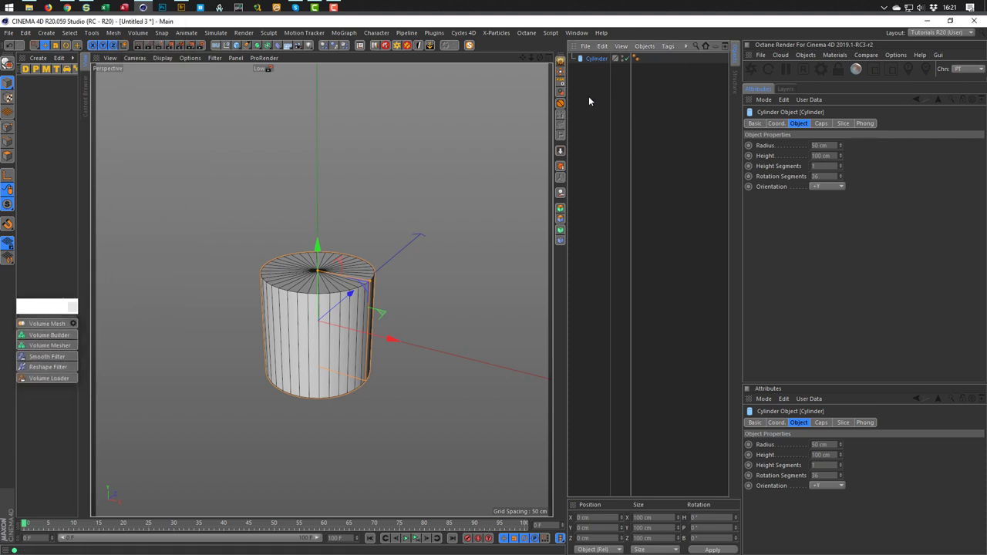
pyautogui.keyDown('alt'); pyautogui.click(37, 336); pyautogui.keyUp('alt')
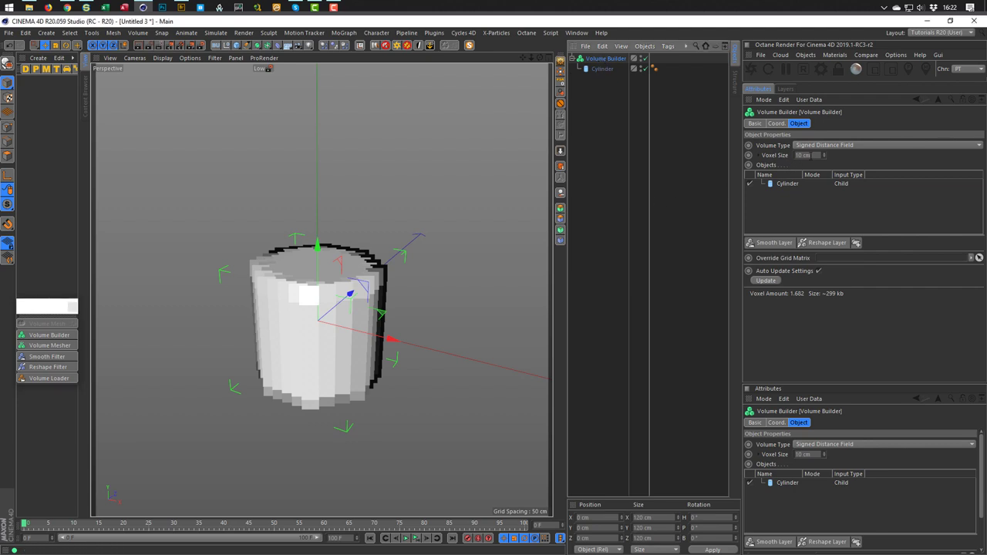
pyautogui.write('1')
pyautogui.press('Return')
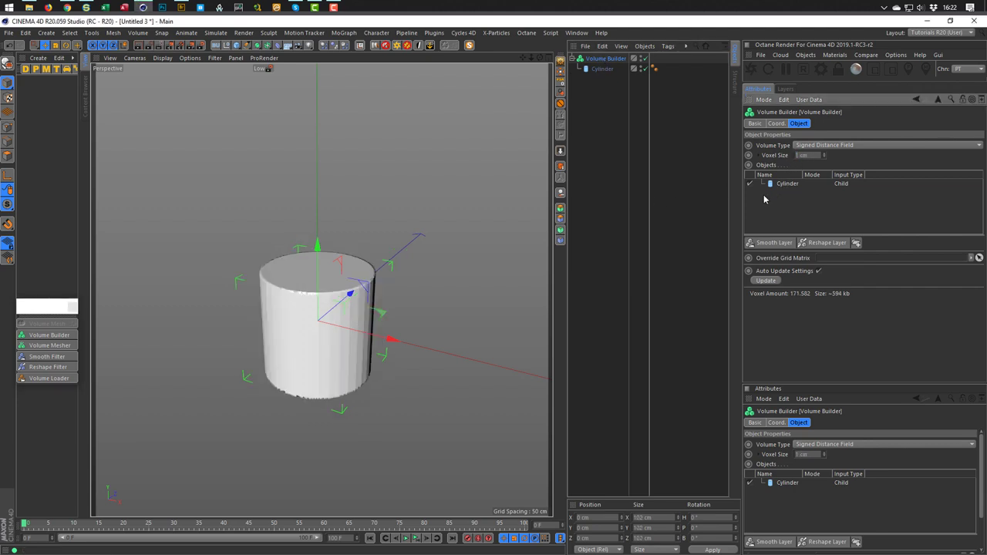
pyautogui.scroll(4, 374, 315)
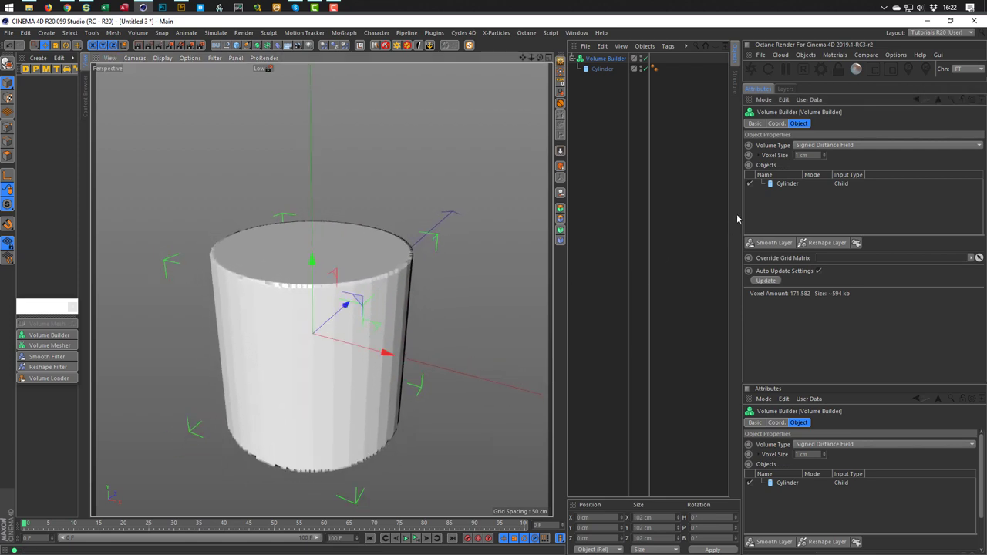
# Add a Smooth Layer to the Volume Builder, inspect its filter, then disable it to compare
pyautogui.click(785, 183)
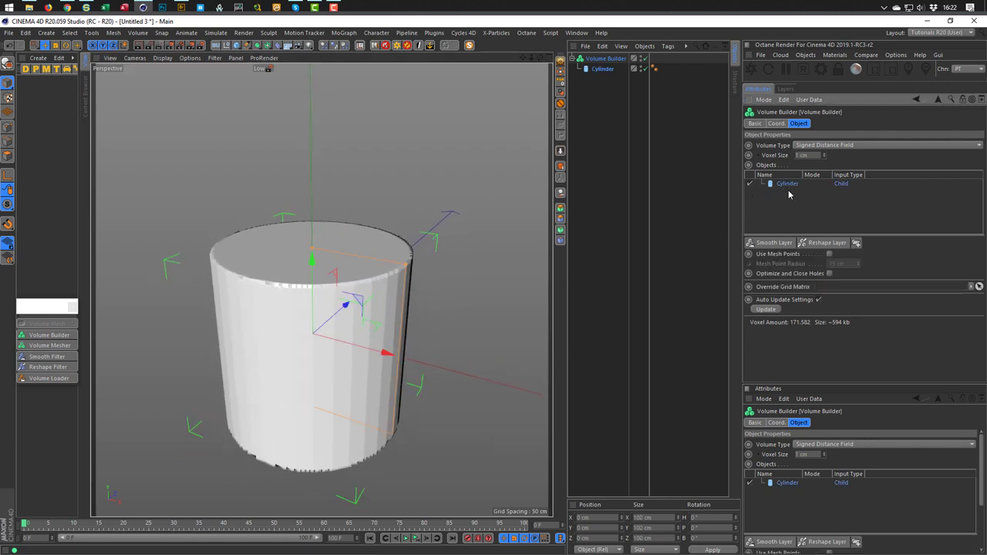
pyautogui.click(770, 243)
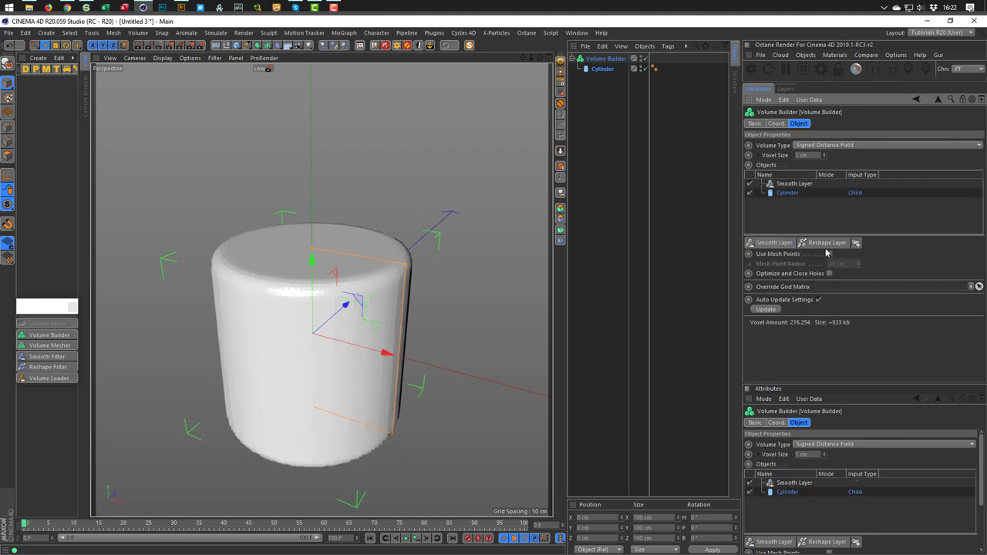
pyautogui.moveTo(392, 308)
pyautogui.keyDown('alt'); pyautogui.mouseDown()
pyautogui.moveTo(407, 327)
pyautogui.moveTo(378, 309)
pyautogui.mouseUp(); pyautogui.keyUp('alt')
pyautogui.click(788, 185)
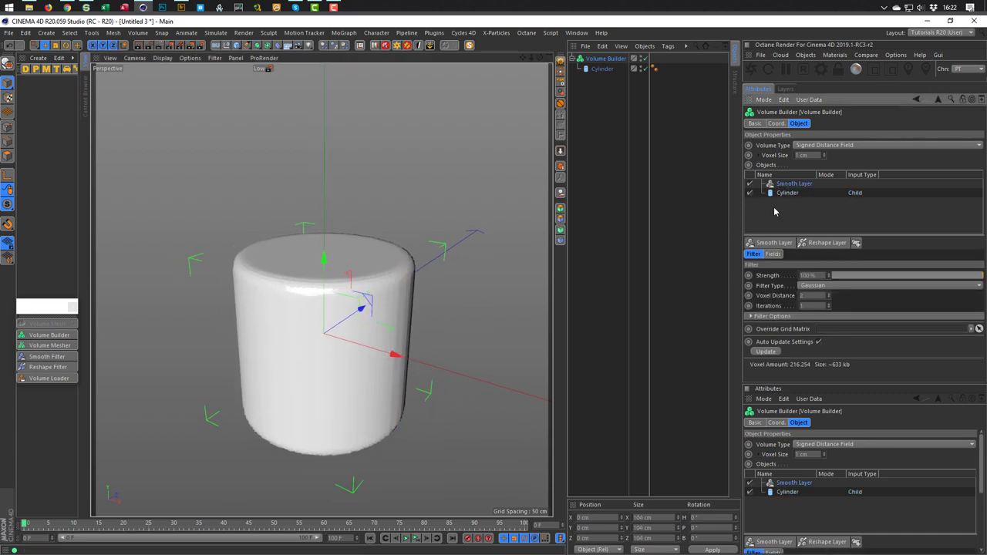
pyautogui.moveTo(392, 311)
pyautogui.keyDown('alt'); pyautogui.mouseDown()
pyautogui.moveTo(306, 322)
pyautogui.moveTo(320, 282)
pyautogui.moveTo(434, 335)
pyautogui.moveTo(378, 328)
pyautogui.moveTo(399, 306)
pyautogui.mouseUp(); pyautogui.keyUp('alt')
pyautogui.click(750, 184)
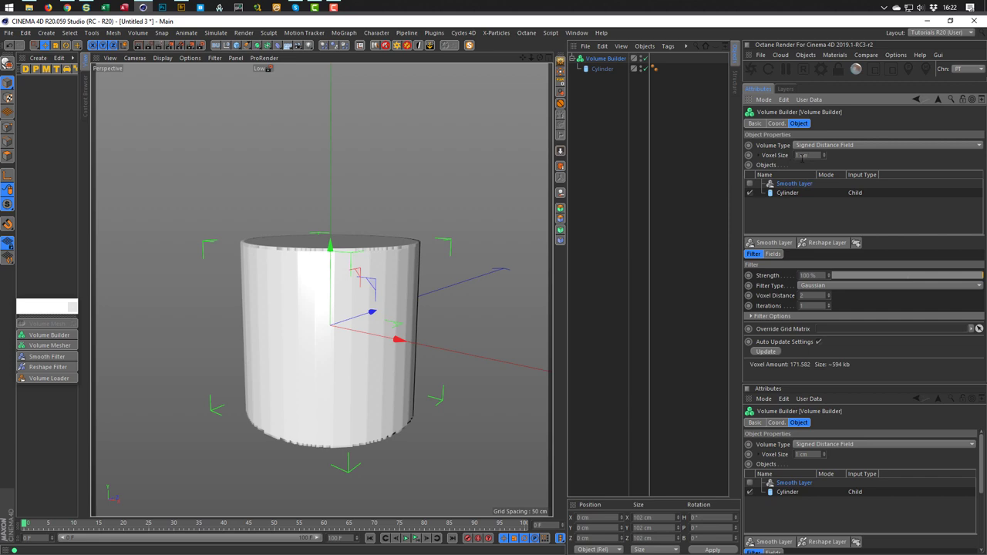
# Try 200 rotation segments on the cylinder, then restore it to 36
pyautogui.click(605, 69)
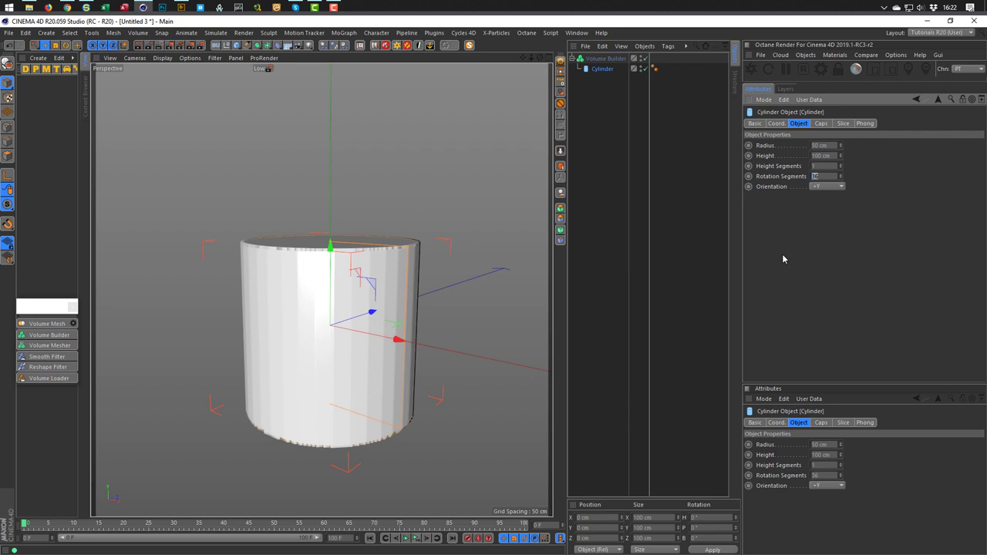
pyautogui.write('23')
pyautogui.write('200')
pyautogui.press('Return')
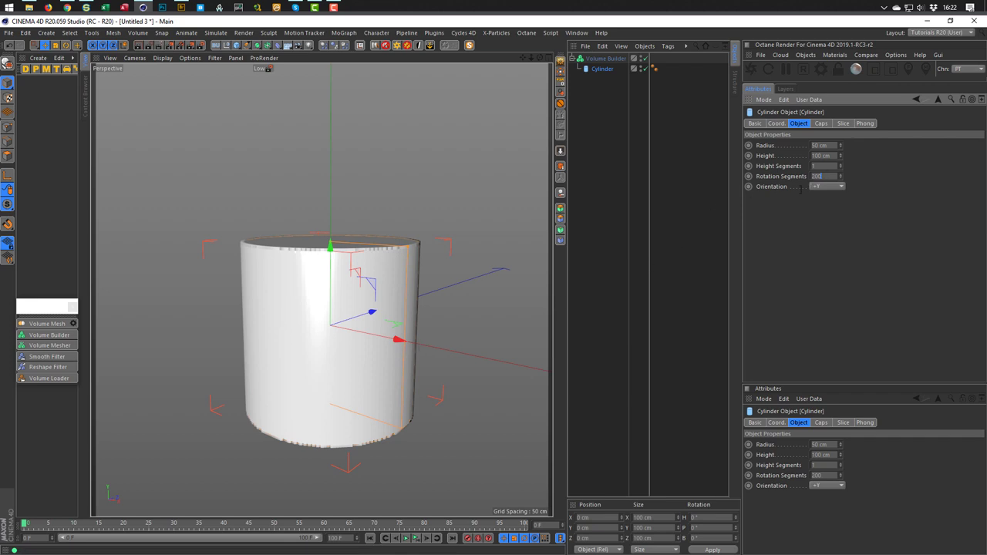
pyautogui.write('6')
pyautogui.press('Return')
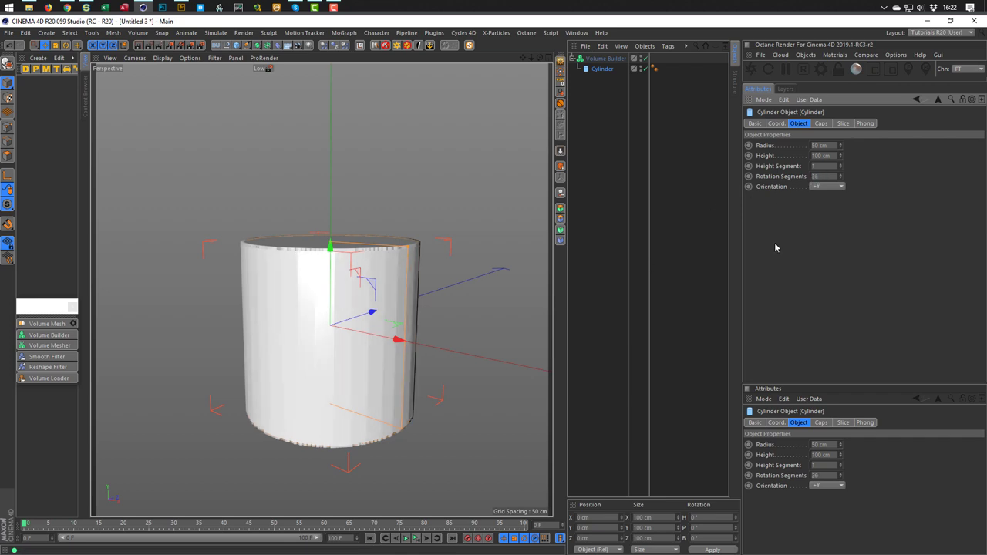
# Re-enable the Smooth Layer and view the rounded, puck-like cylinder
pyautogui.click(606, 59)
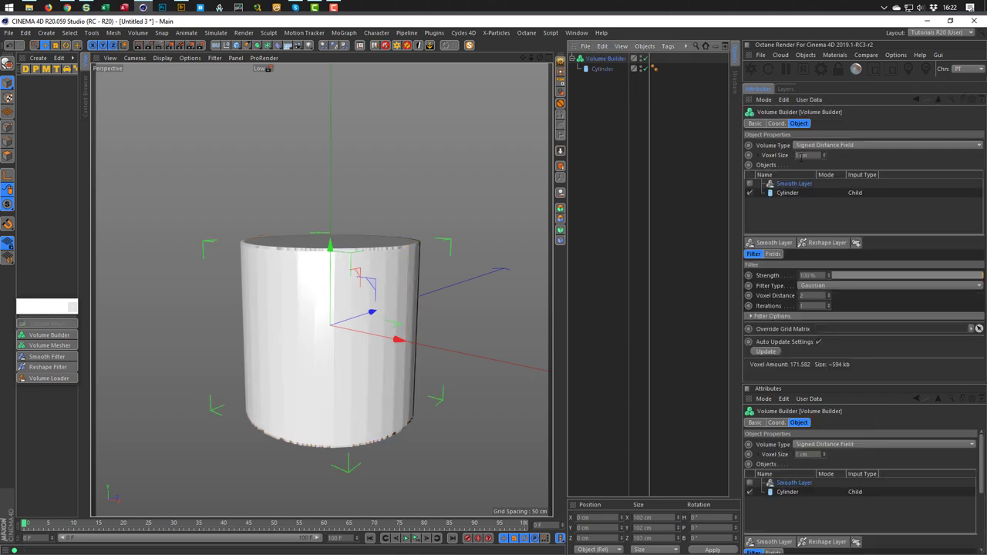
pyautogui.click(750, 185)
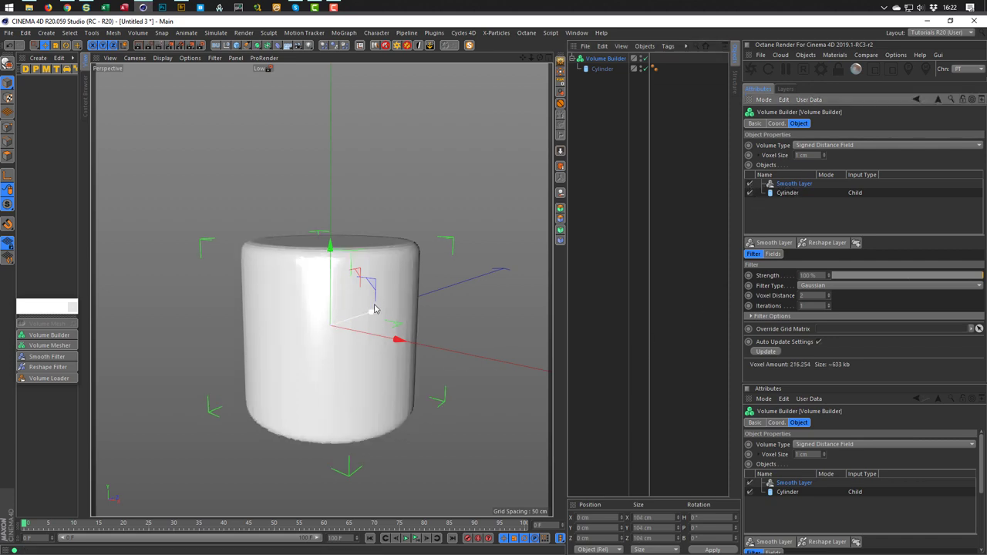
pyautogui.keyDown('alt'); pyautogui.moveTo(374, 309); pyautogui.dragTo(349, 276); pyautogui.keyUp('alt')
pyautogui.scroll(2, 349, 276)
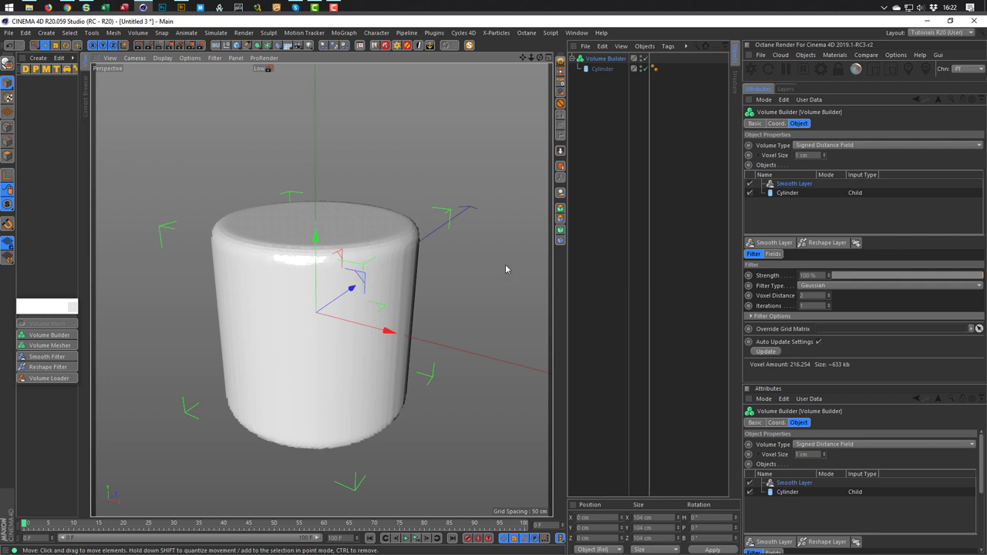
pyautogui.scroll(-4, 362, 302)
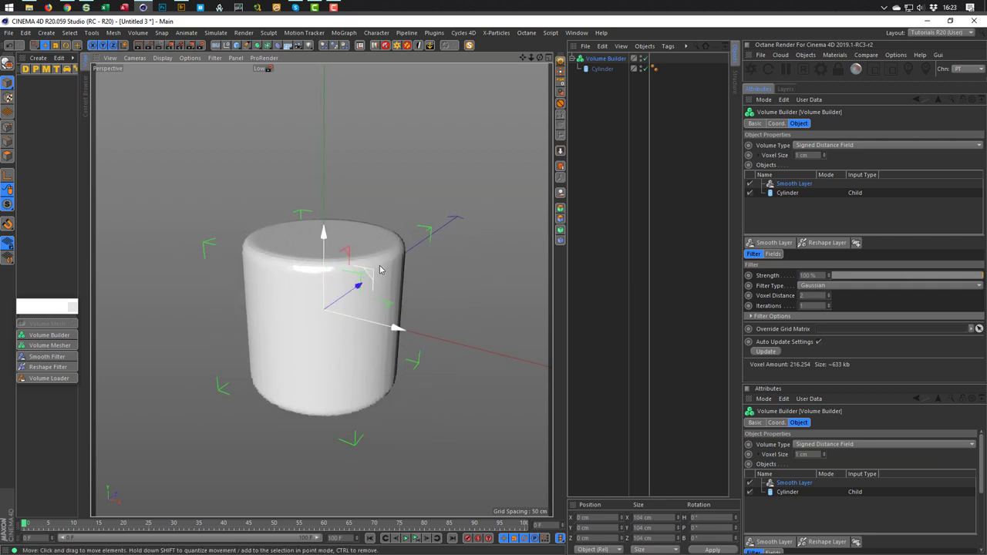
# Add a Tube with 3 rotation segments and view it from the top
pyautogui.click(238, 46)
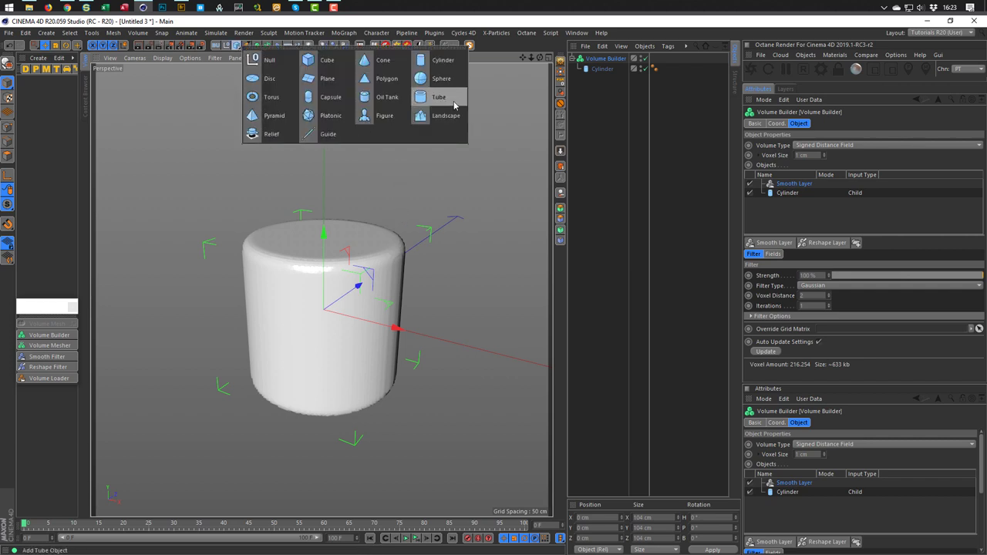
pyautogui.click(438, 98)
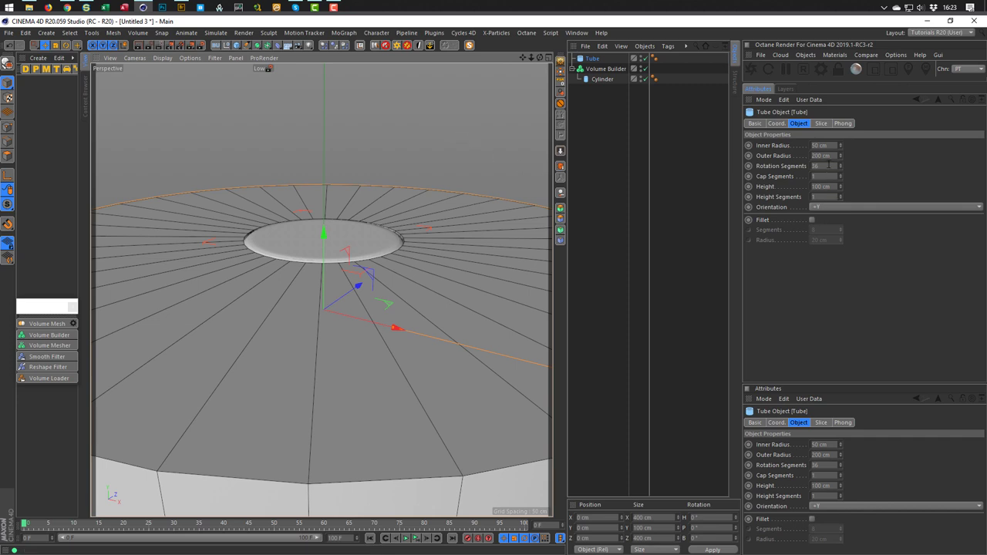
pyautogui.click(827, 167)
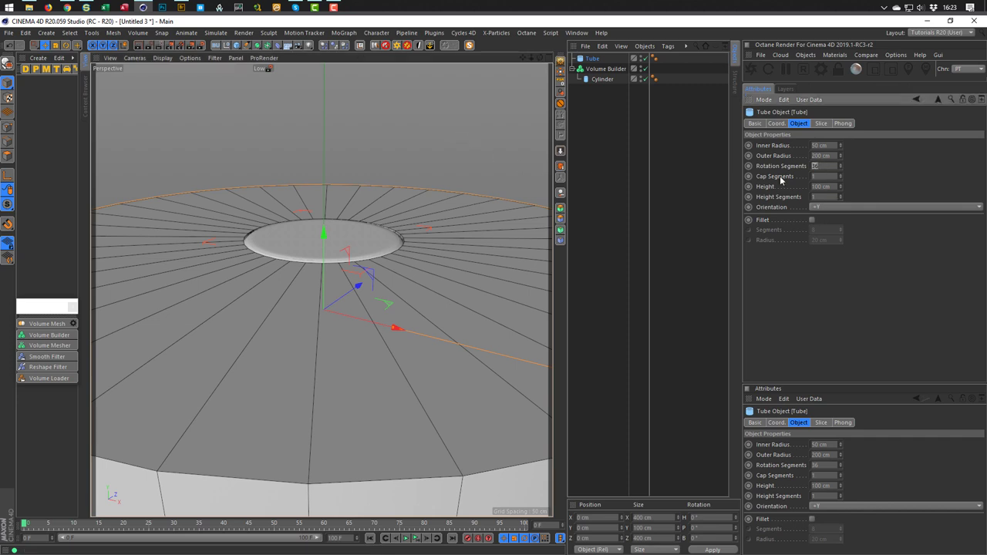
pyautogui.write('3')
pyautogui.press('Return')
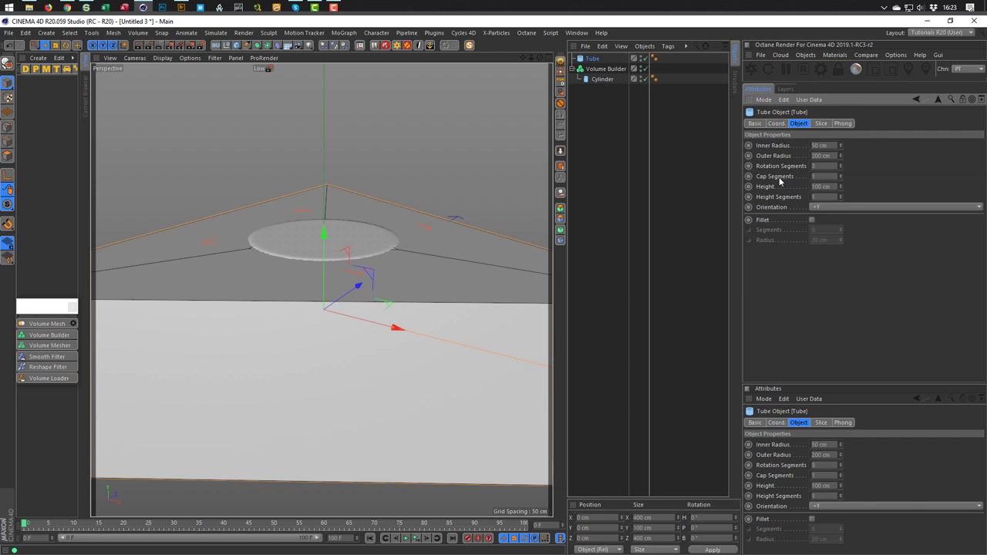
pyautogui.middleClick(441, 213)
pyautogui.middleClick(440, 206)
pyautogui.scroll(2, 357, 269)
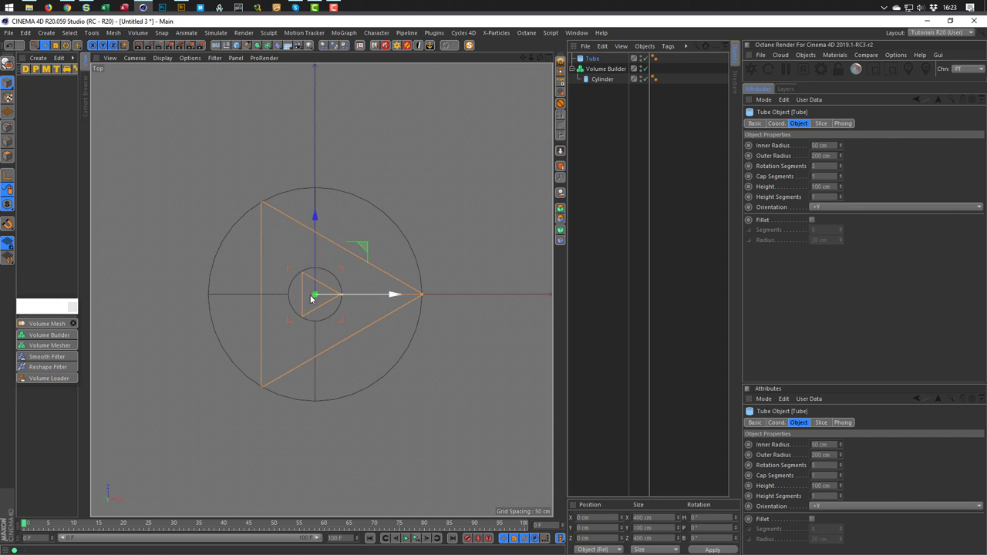
pyautogui.scroll(10, 321, 299)
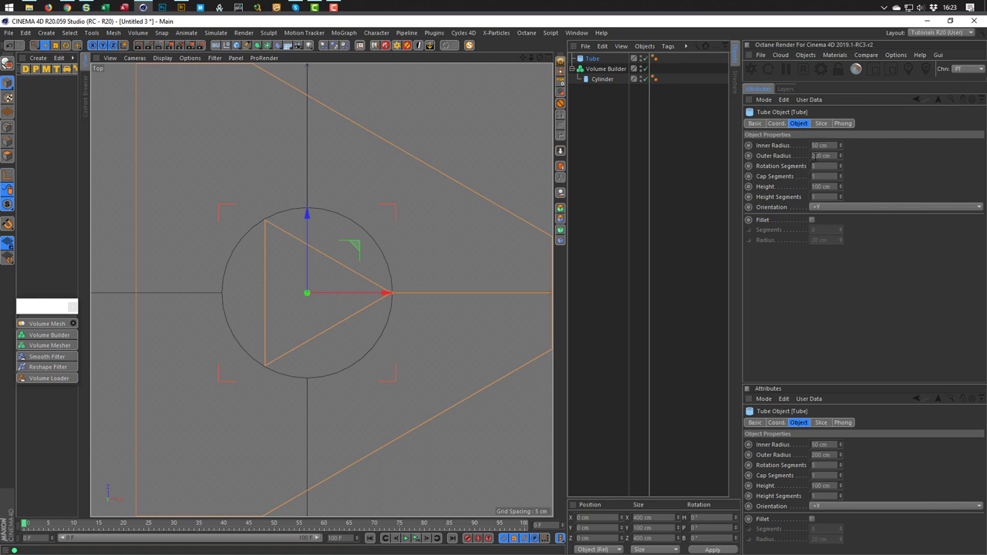
# Set the Tube's inner radius to 40 cm and view it in perspective
pyautogui.click(832, 145)
pyautogui.write('40')
pyautogui.press('Return')
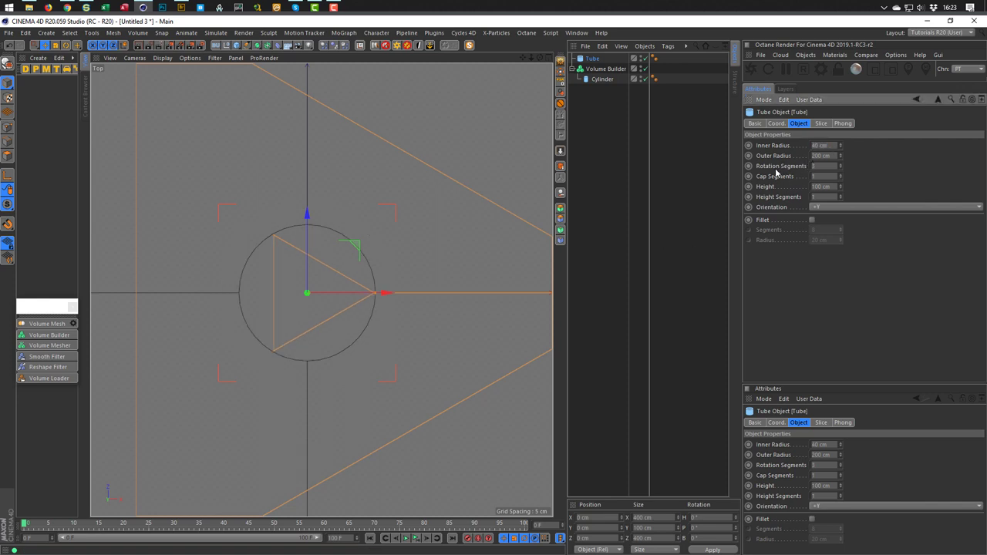
pyautogui.middleClick(427, 236)
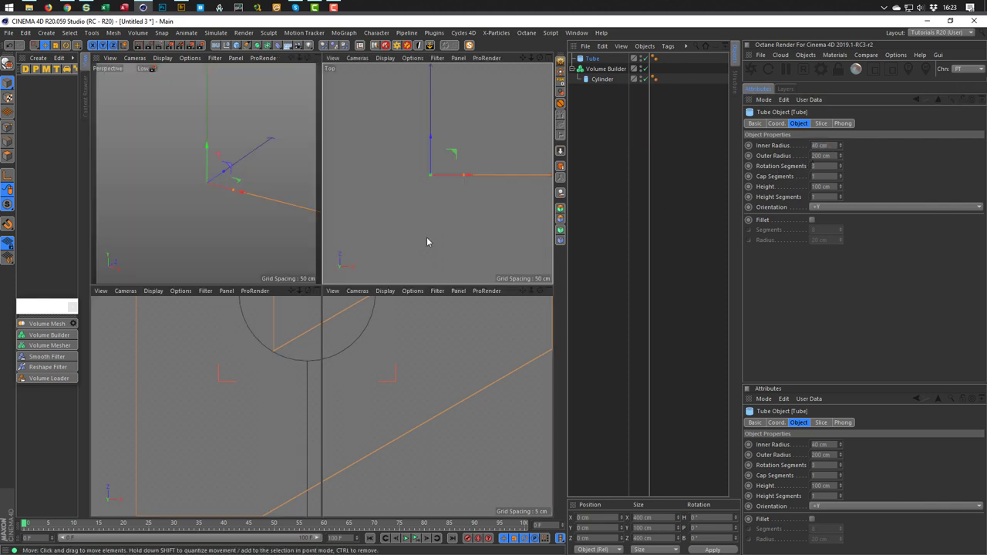
pyautogui.press('F1')
pyautogui.keyDown('alt'); pyautogui.moveTo(357, 264); pyautogui.dragTo(419, 234); pyautogui.keyUp('alt')
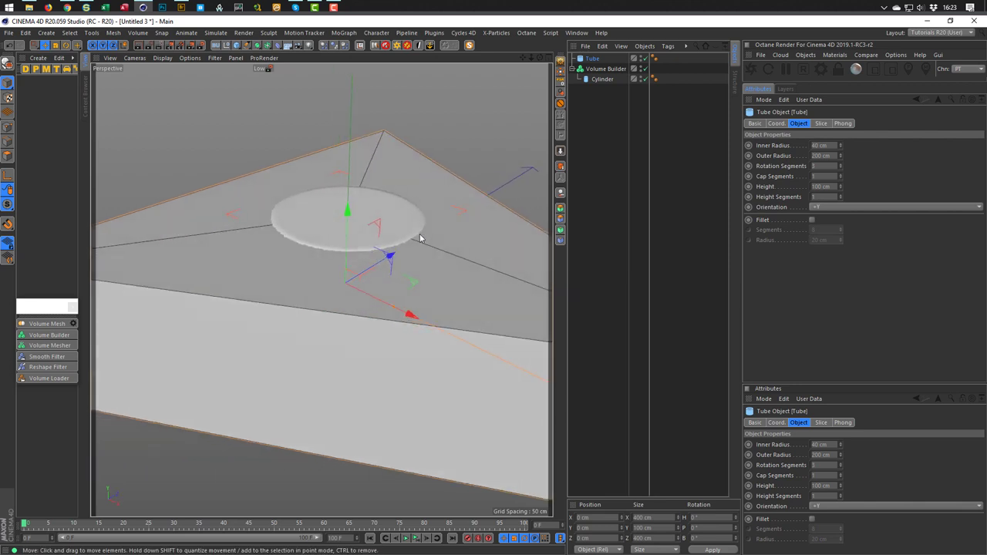
# With the Volume Builder hidden, set the Tube's outer radius to 127 cm, then show it again
pyautogui.click(644, 68)
pyautogui.middleClick(459, 235)
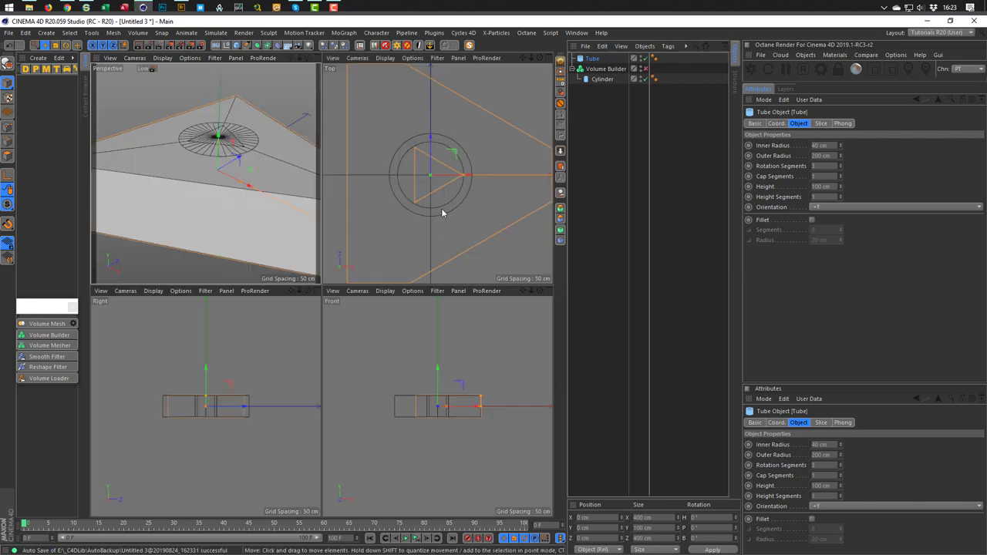
pyautogui.middleClick(266, 200)
pyautogui.keyDown('alt'); pyautogui.moveTo(266, 199); pyautogui.dragTo(376, 165); pyautogui.keyUp('alt')
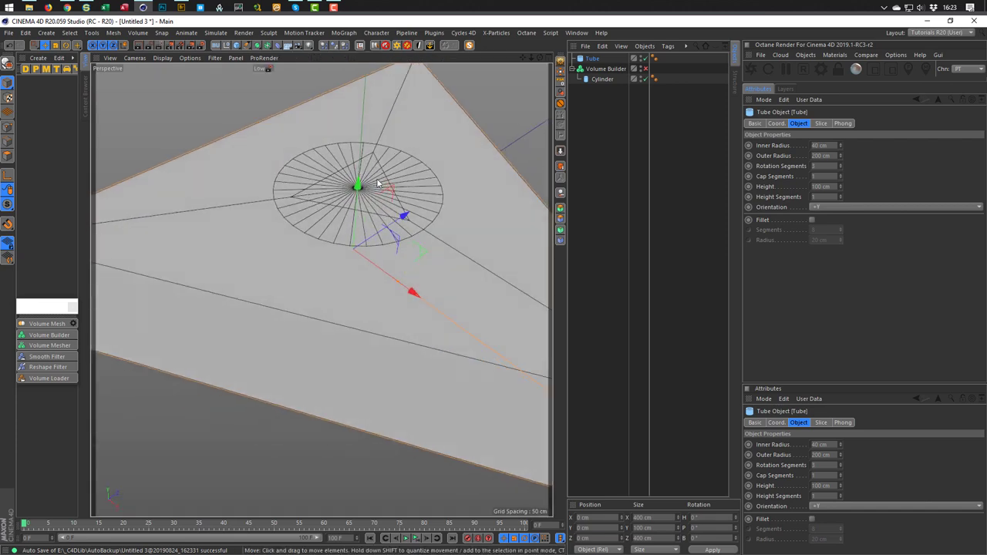
pyautogui.keyDown('alt'); pyautogui.moveTo(376, 222); pyautogui.dragTo(372, 242); pyautogui.keyUp('alt')
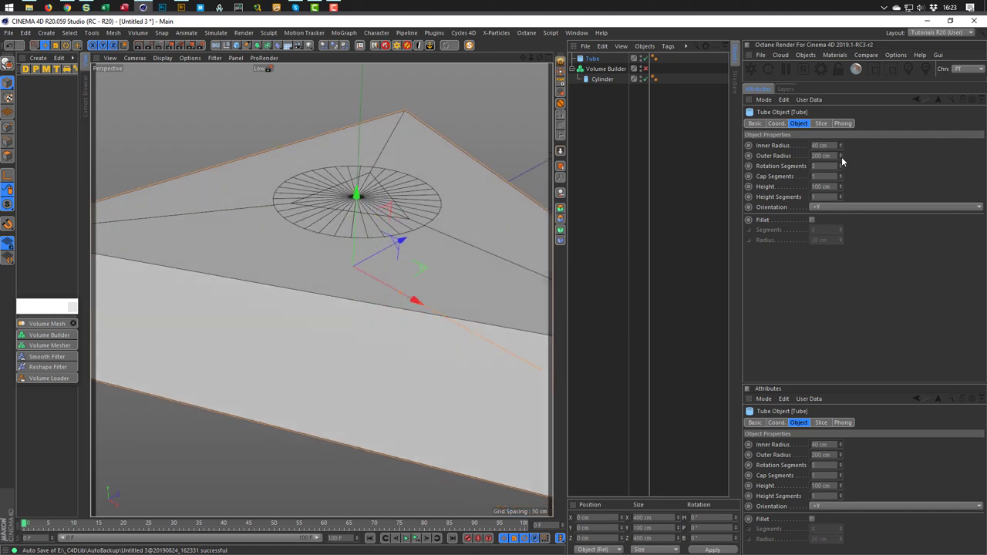
pyautogui.moveTo(841, 156); pyautogui.dragTo(841, 216)
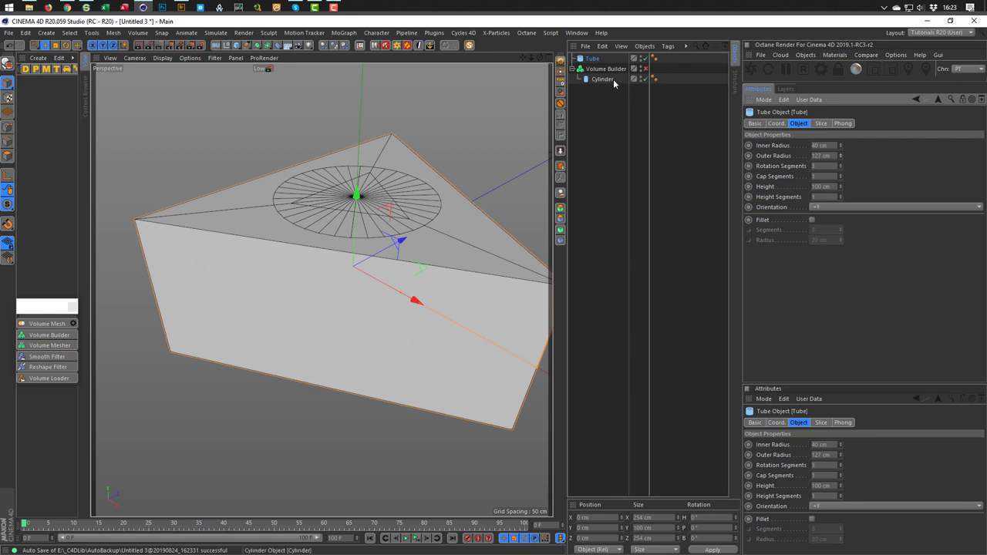
pyautogui.click(645, 70)
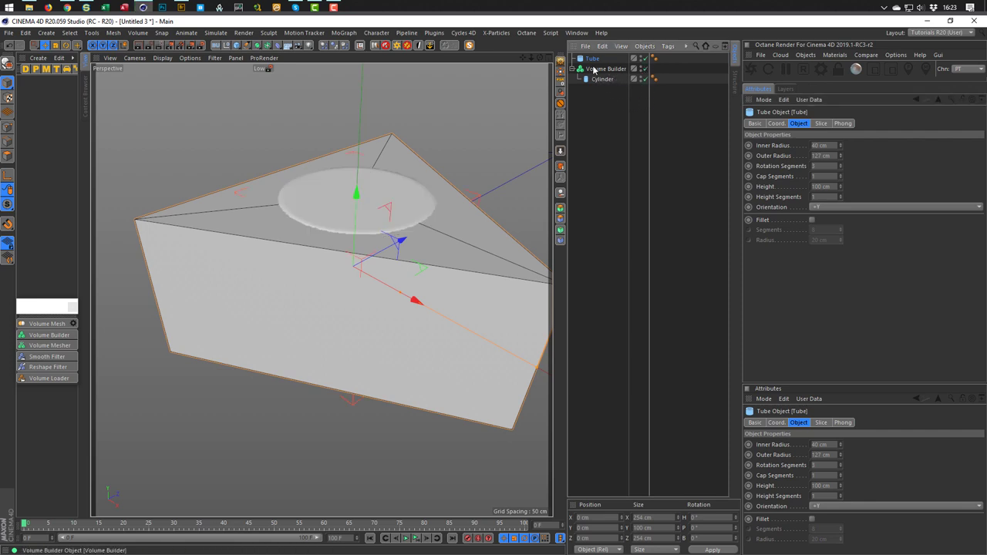
# Place the Tube inside the Volume Builder below the Smooth Layer in Subtract mode
pyautogui.moveTo(602, 58); pyautogui.dragTo(606, 83)
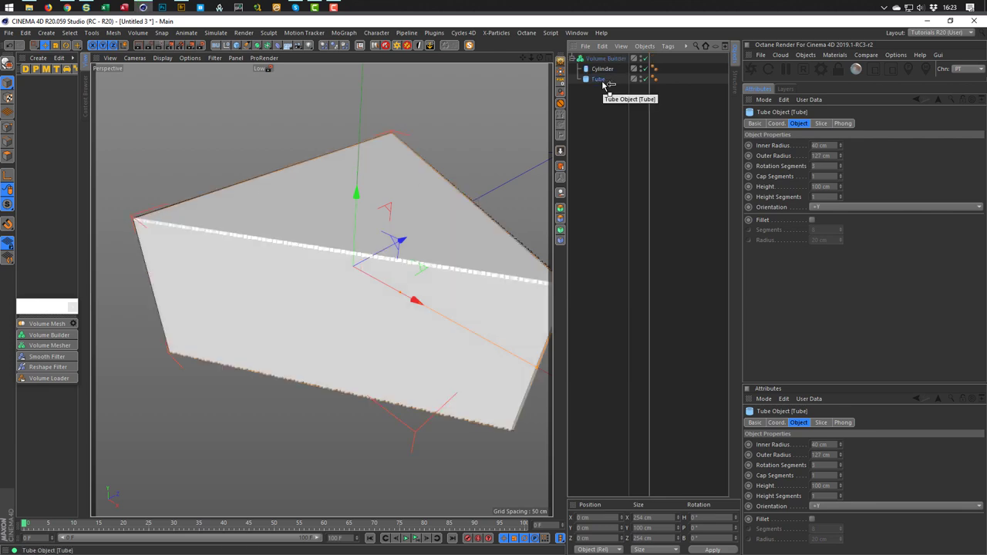
pyautogui.click(605, 59)
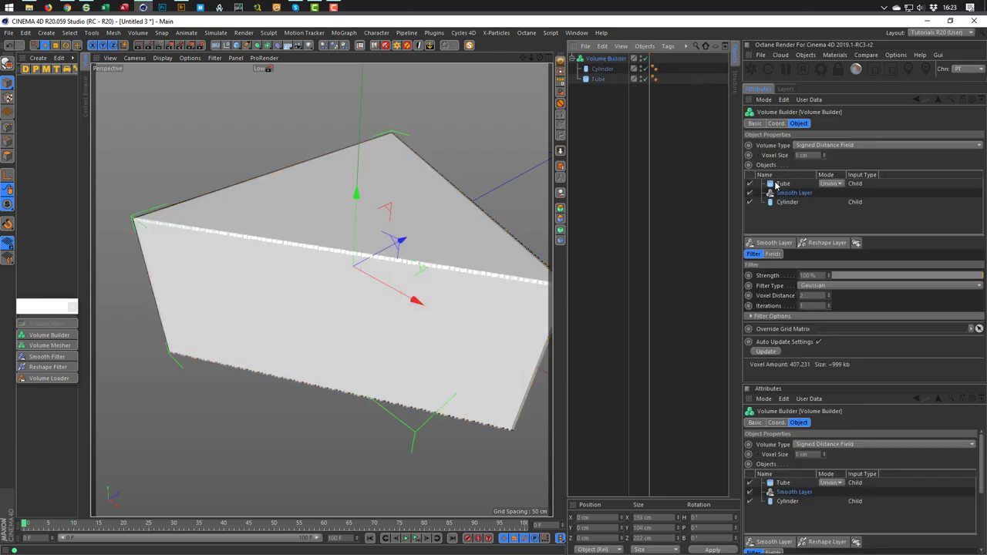
pyautogui.moveTo(782, 183); pyautogui.dragTo(781, 199)
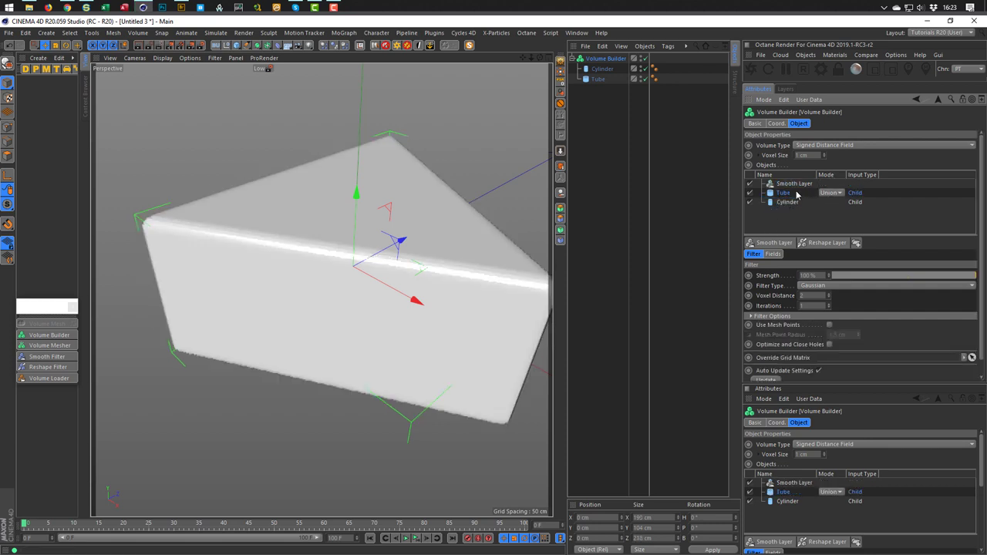
pyautogui.click(827, 196)
pyautogui.click(833, 211)
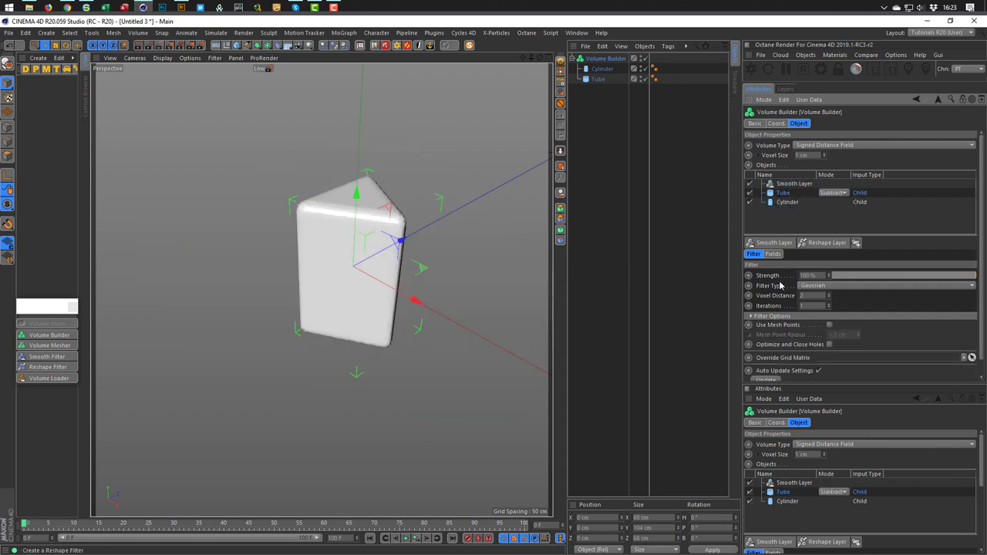
pyautogui.keyDown('alt'); pyautogui.moveTo(425, 268); pyautogui.dragTo(323, 298); pyautogui.keyUp('alt')
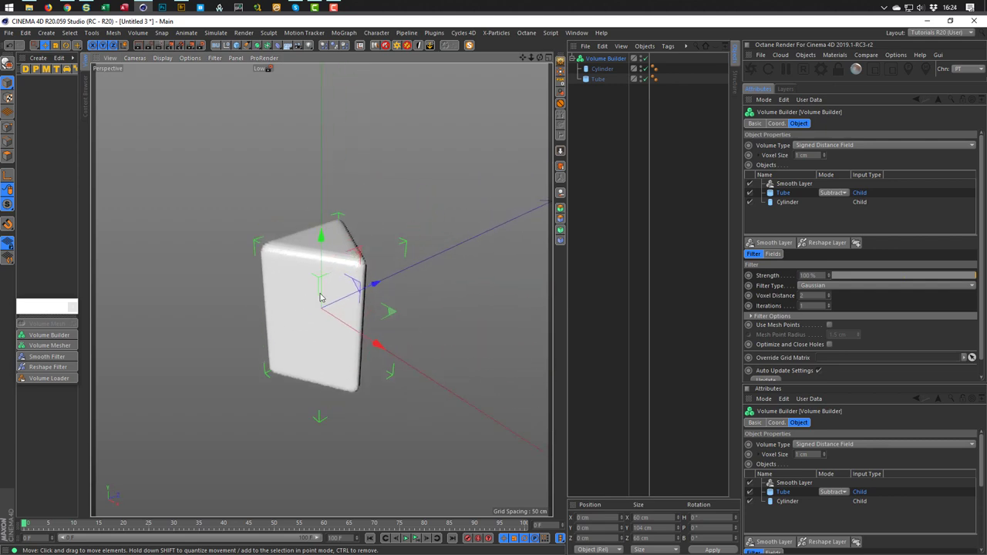
pyautogui.click(598, 80)
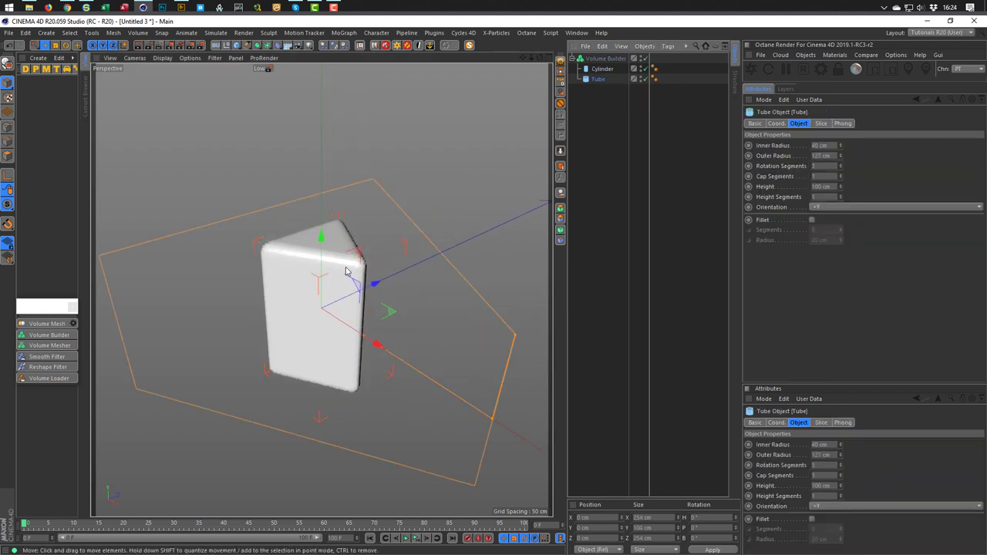
# Raise the Tube to Y 50 cm so the triangular block sits atop the puck
pyautogui.click(586, 528)
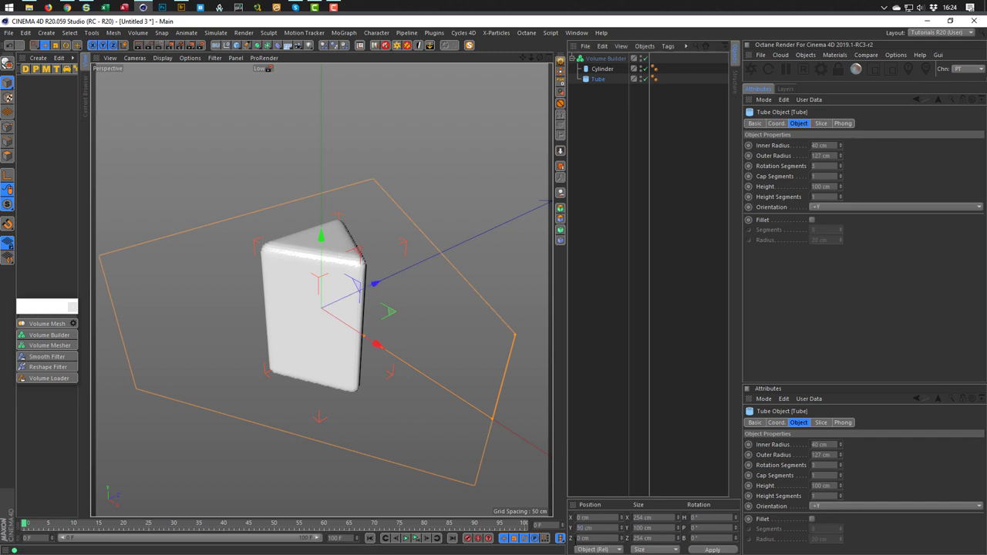
pyautogui.press('Return')
pyautogui.keyDown('alt'); pyautogui.moveTo(391, 487); pyautogui.dragTo(314, 306); pyautogui.keyUp('alt')
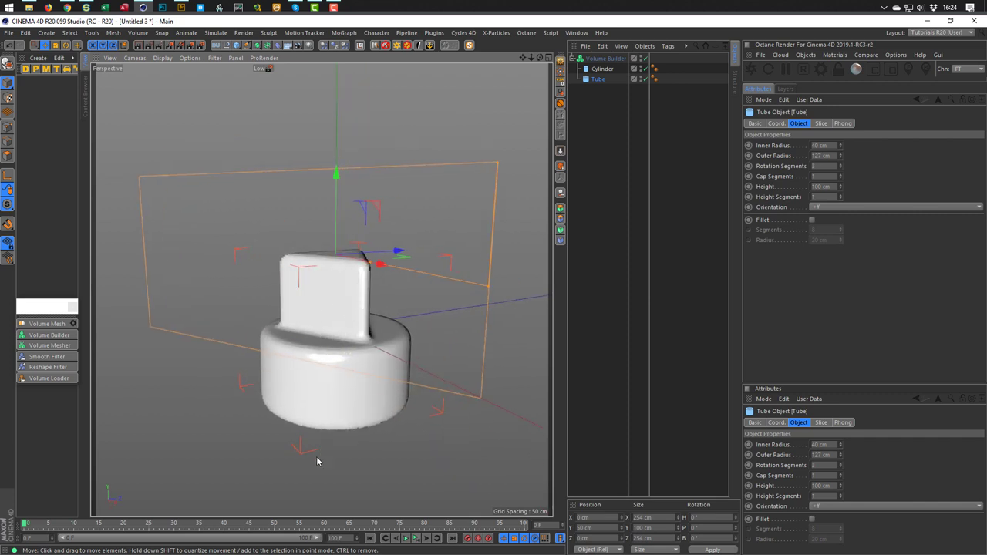
pyautogui.keyDown('alt'); pyautogui.moveTo(353, 344); pyautogui.dragTo(320, 330); pyautogui.keyUp('alt')
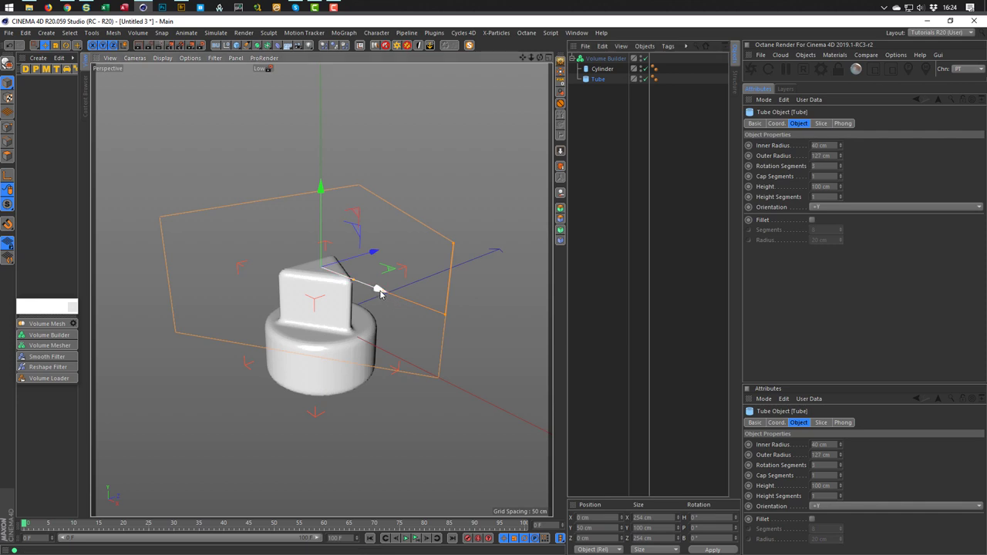
# Test a sideways X move on the Tube, undo it, and switch off the Volume Builder
pyautogui.moveTo(404, 305); pyautogui.dragTo(465, 348)
pyautogui.hotkey('ctrl', 'z')
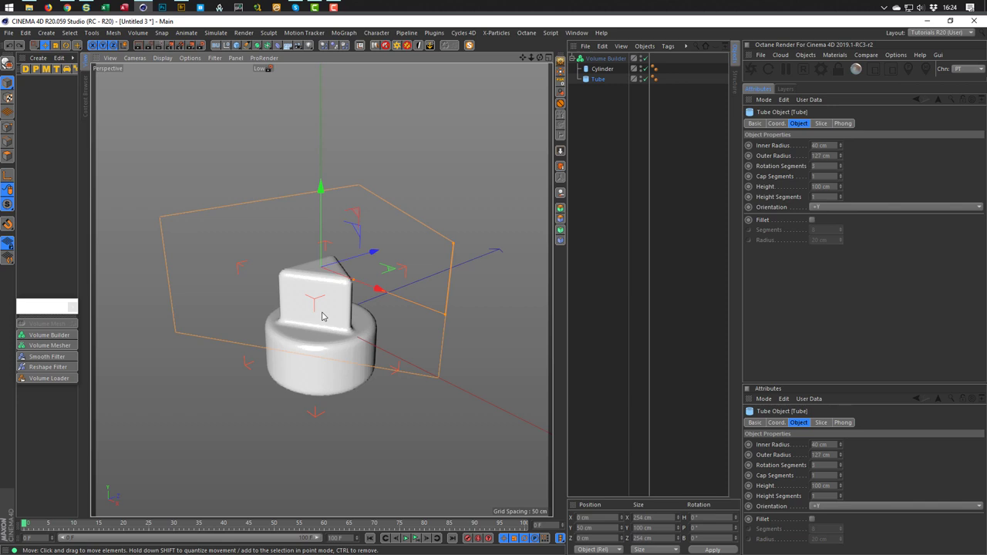
pyautogui.click(643, 59)
pyautogui.keyDown('alt'); pyautogui.moveTo(308, 292); pyautogui.dragTo(331, 258); pyautogui.keyUp('alt')
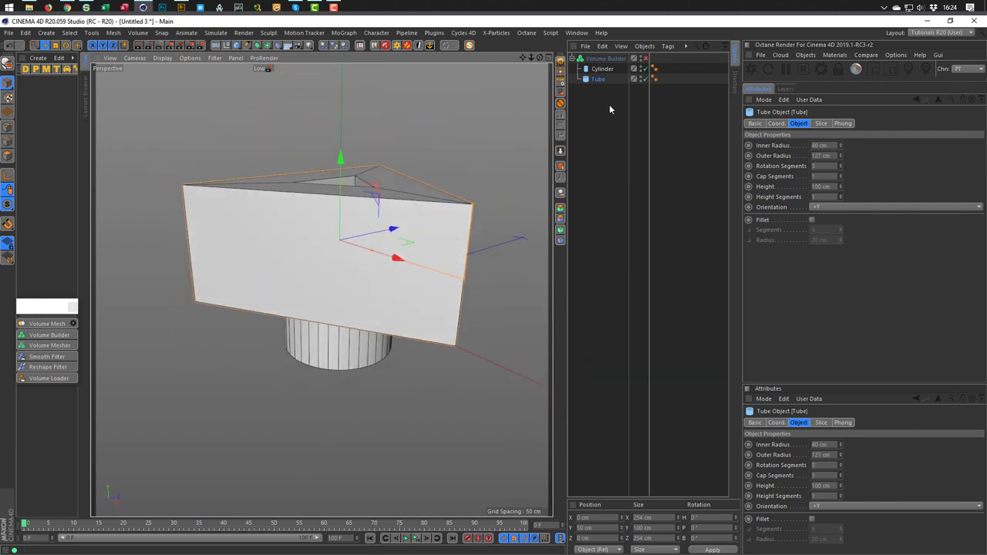
# Copy the Cylinder and Tube out of the Volume Builder, selecting the Cylinder copy
pyautogui.click(644, 58)
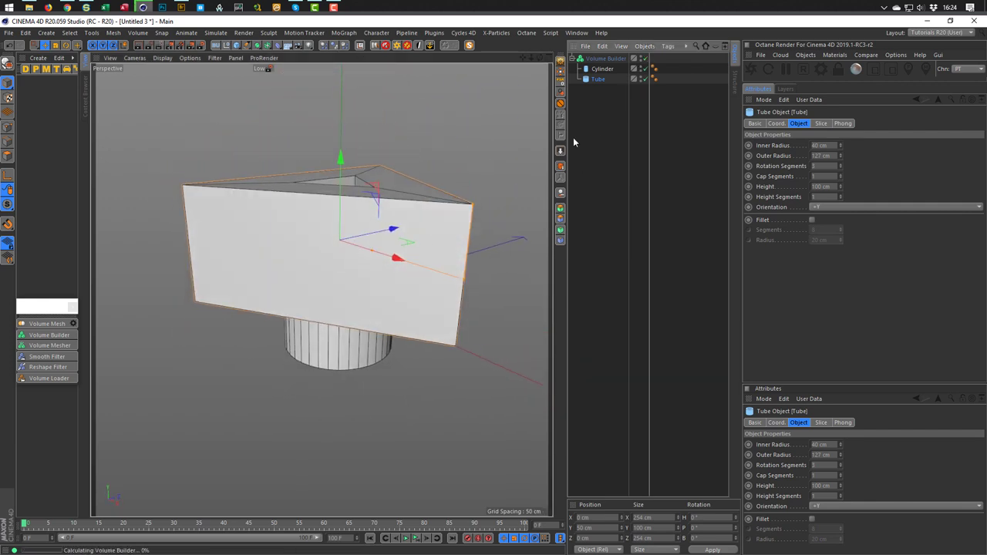
pyautogui.click(644, 59)
pyautogui.click(602, 69)
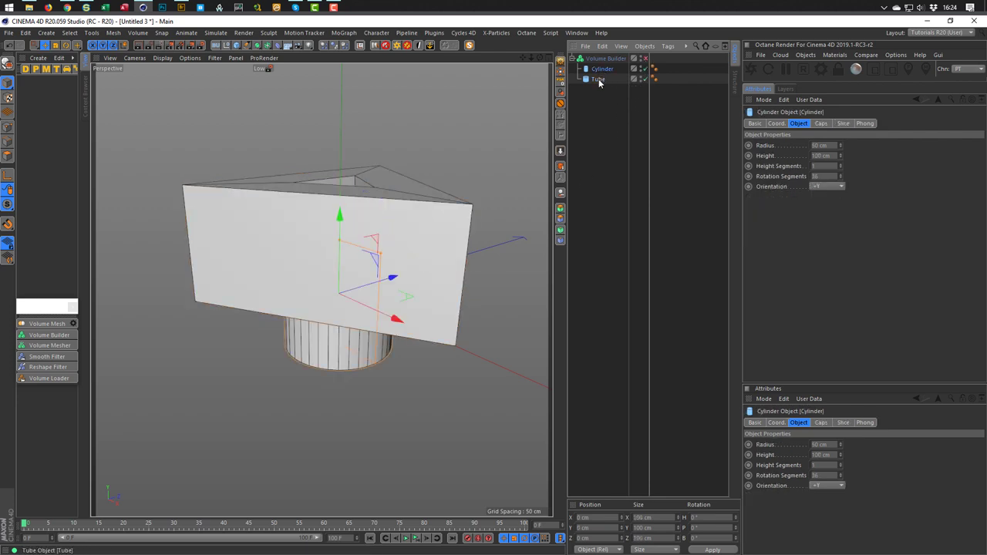
pyautogui.keyDown('ctrl'); pyautogui.click(600, 79); pyautogui.keyUp('ctrl')
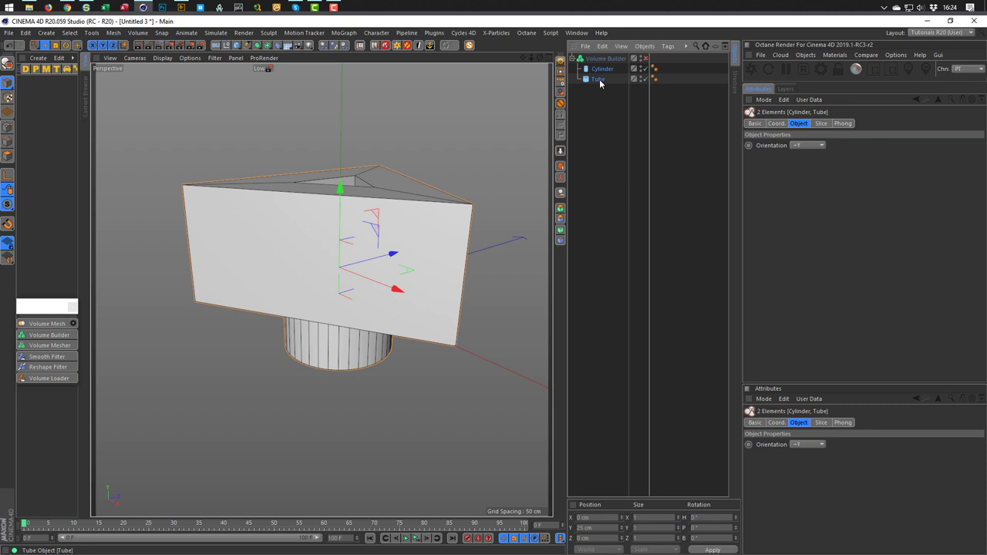
pyautogui.keyDown('ctrl'); pyautogui.moveTo(599, 84); pyautogui.dragTo(601, 148); pyautogui.keyUp('ctrl')
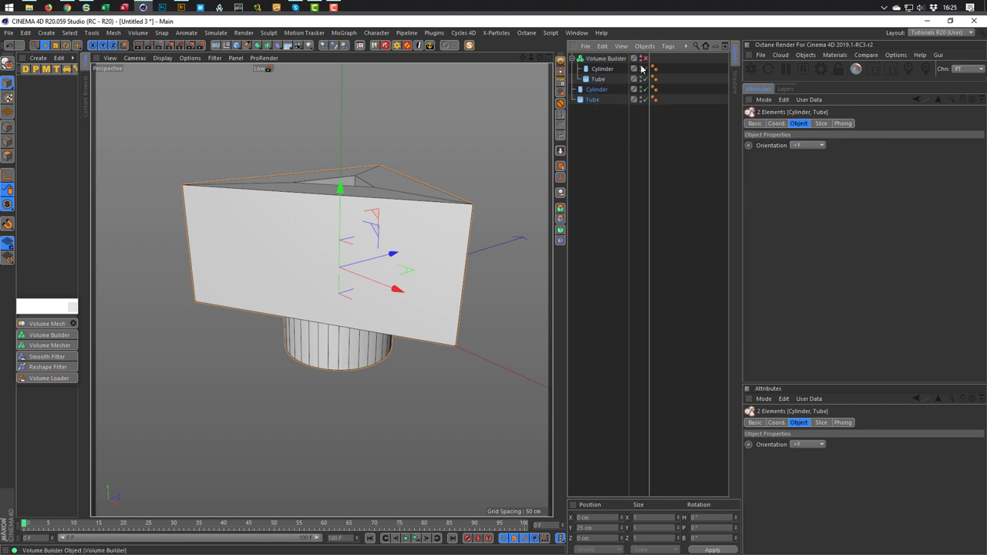
pyautogui.click(596, 91)
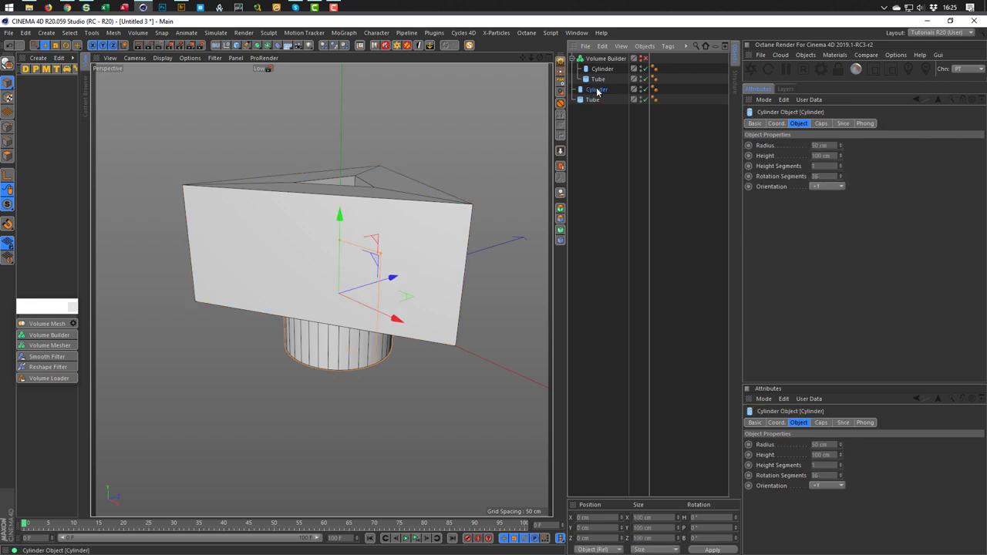
# Add a Boole subtracting the Tube from the Cylinder and shift it to the right
pyautogui.click(267, 45)
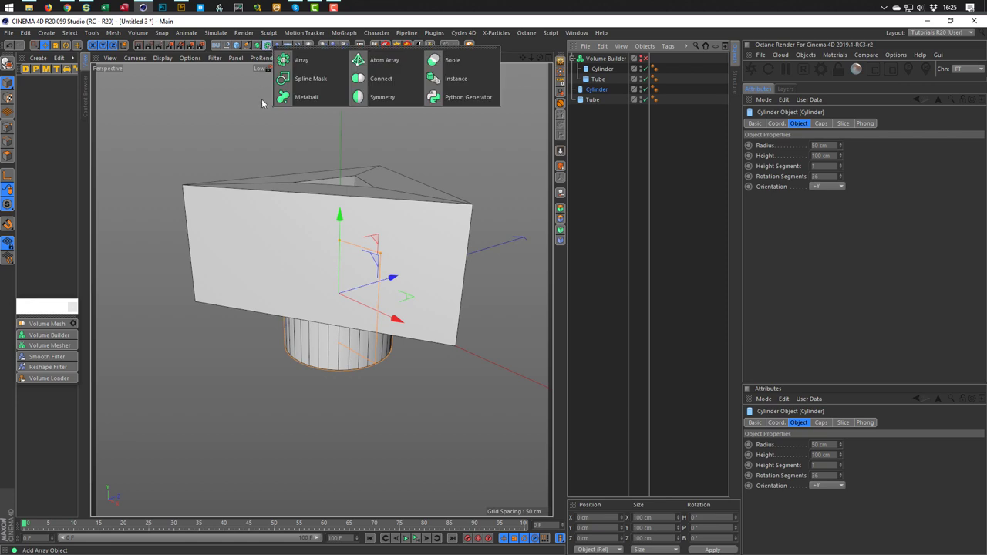
pyautogui.keyDown('alt'); pyautogui.click(466, 63); pyautogui.keyUp('alt')
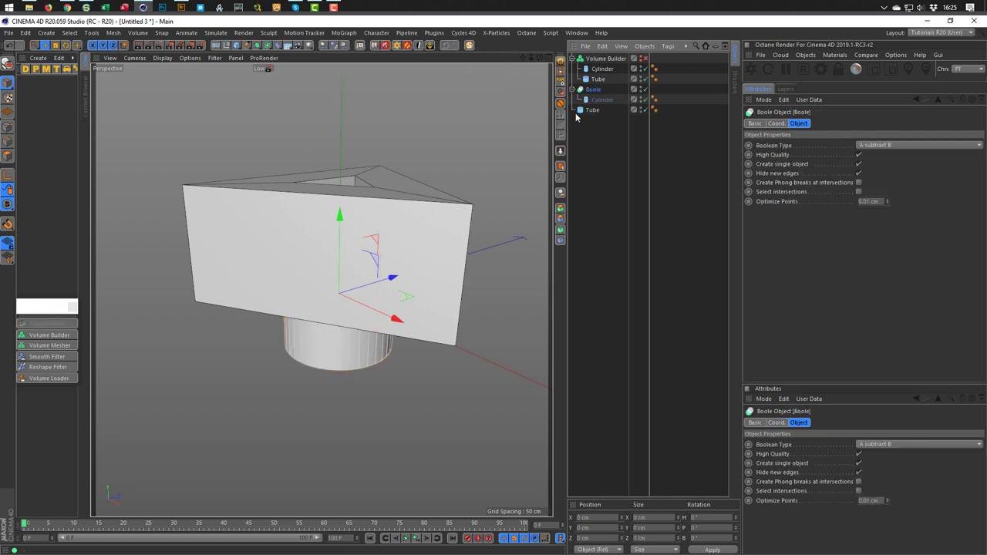
pyautogui.moveTo(586, 112); pyautogui.dragTo(606, 107)
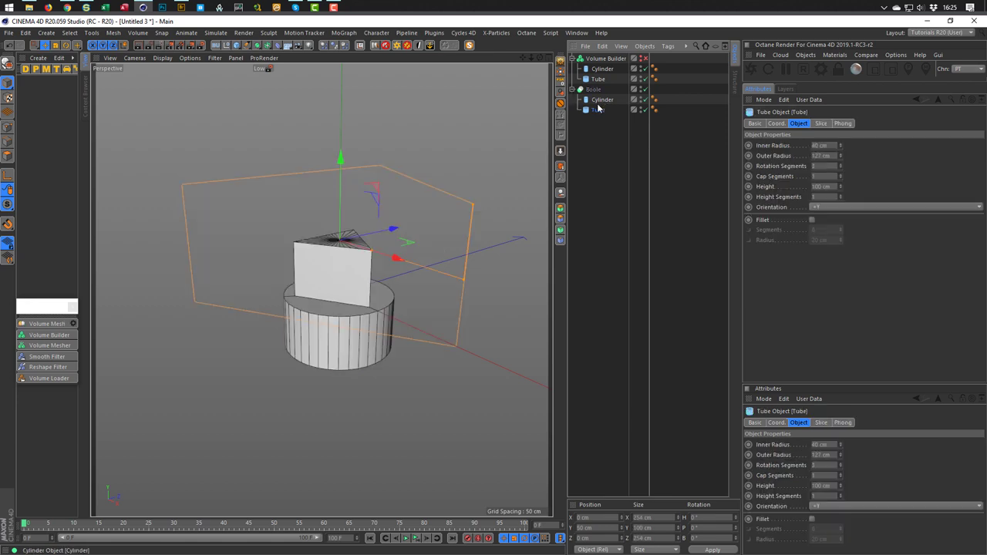
pyautogui.keyDown('alt'); pyautogui.moveTo(384, 257); pyautogui.dragTo(340, 271); pyautogui.keyUp('alt')
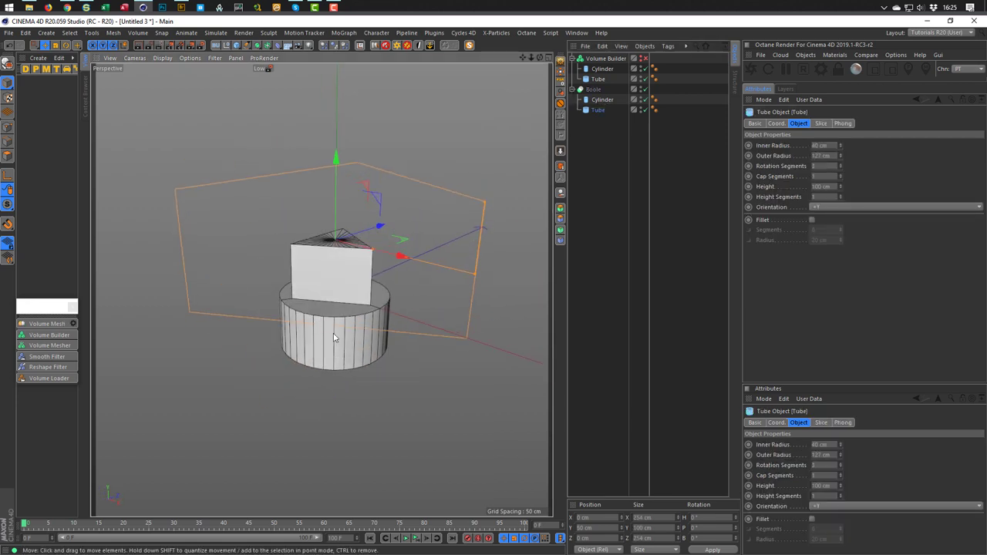
pyautogui.keyDown('alt'); pyautogui.moveTo(370, 328); pyautogui.dragTo(396, 339); pyautogui.keyUp('alt')
pyautogui.keyDown('alt'); pyautogui.moveTo(346, 305); pyautogui.dragTo(311, 252); pyautogui.keyUp('alt')
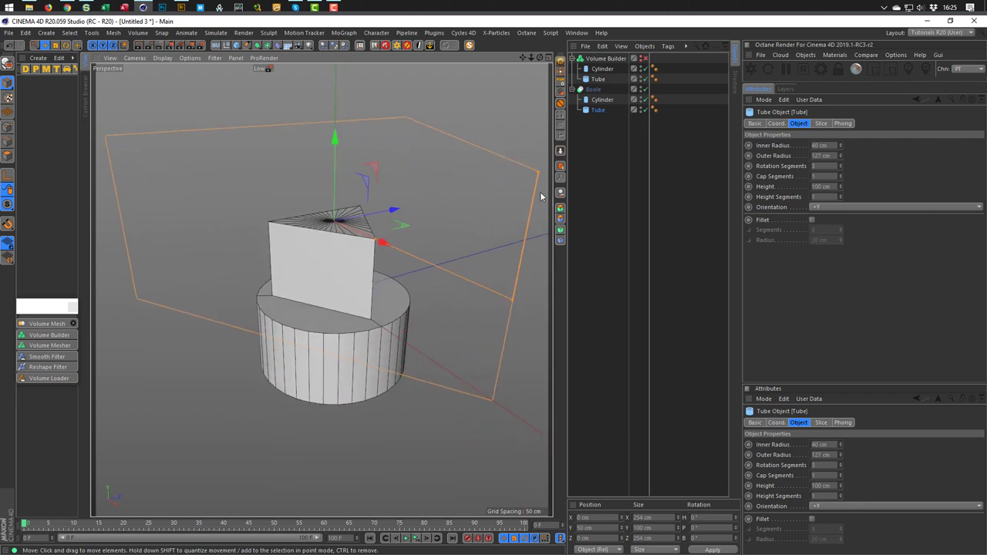
pyautogui.click(593, 89)
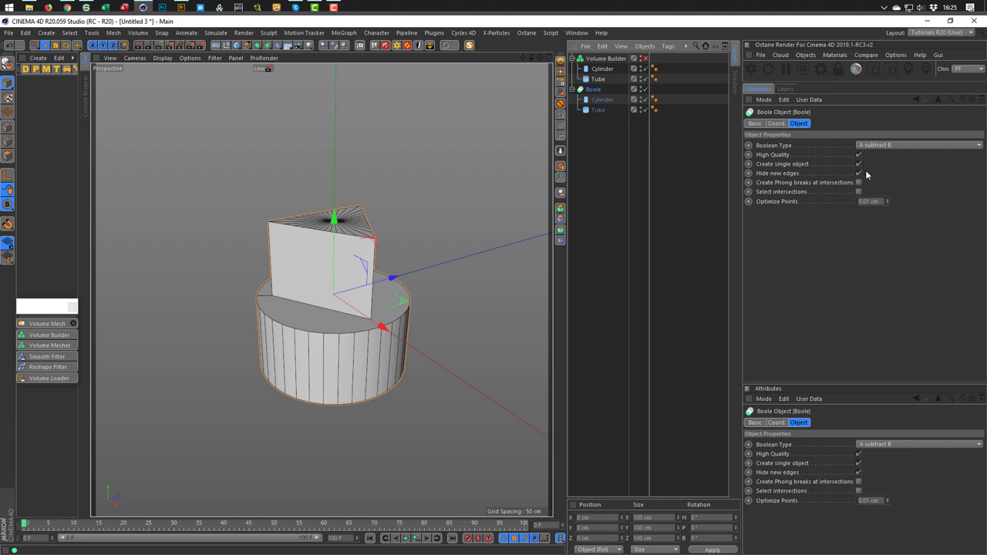
pyautogui.moveTo(353, 334); pyautogui.dragTo(378, 332)
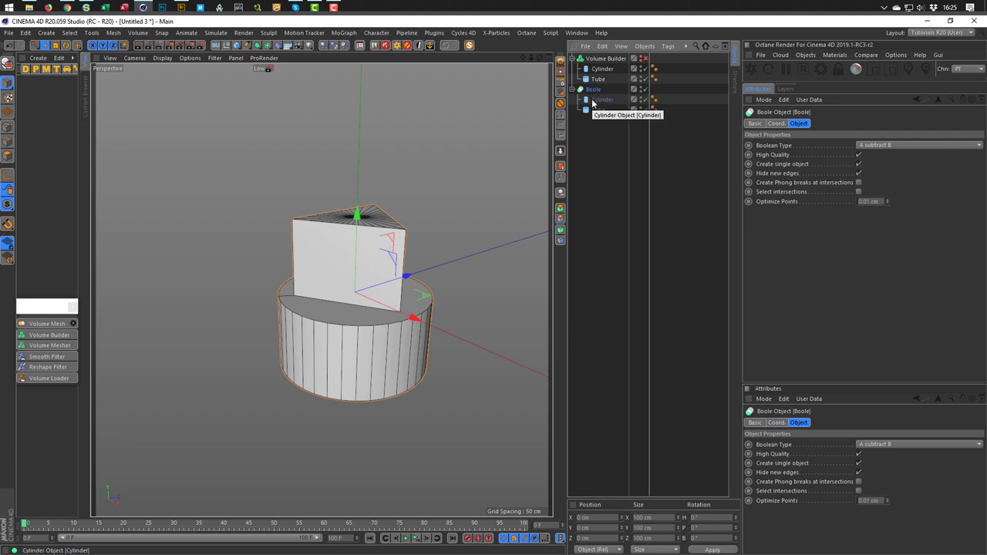
# Collapse the Boole into a single editable polygon object, Boole.1
pyautogui.click(562, 64)
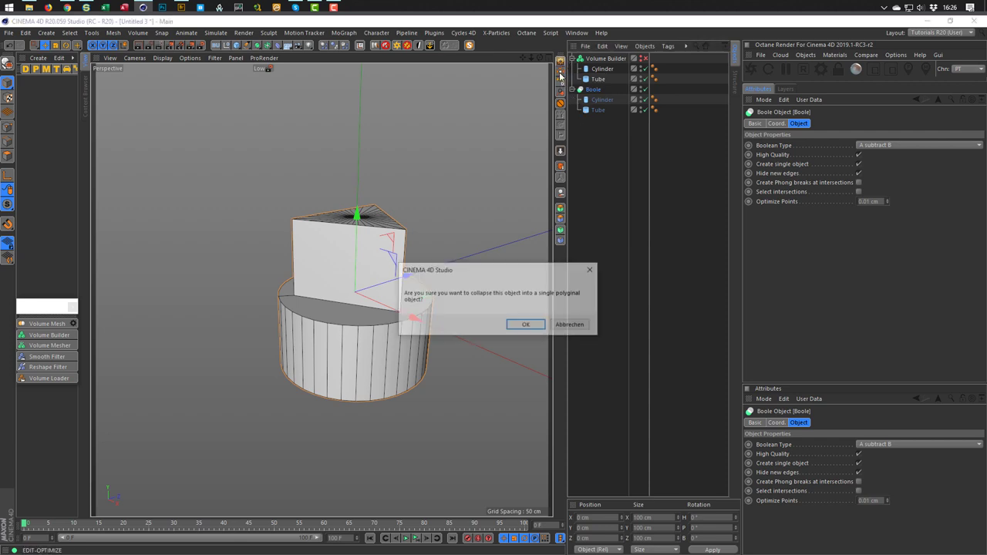
pyautogui.click(528, 324)
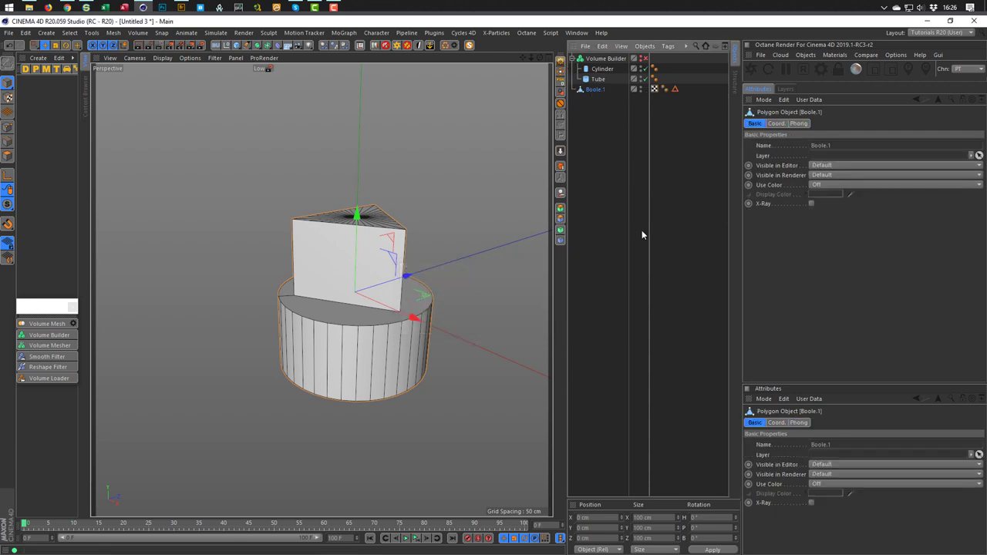
pyautogui.keyDown('alt'); pyautogui.moveTo(401, 277); pyautogui.dragTo(395, 302); pyautogui.keyUp('alt')
pyautogui.keyDown('alt'); pyautogui.moveTo(395, 302); pyautogui.dragTo(336, 288, button='middle'); pyautogui.keyUp('alt')
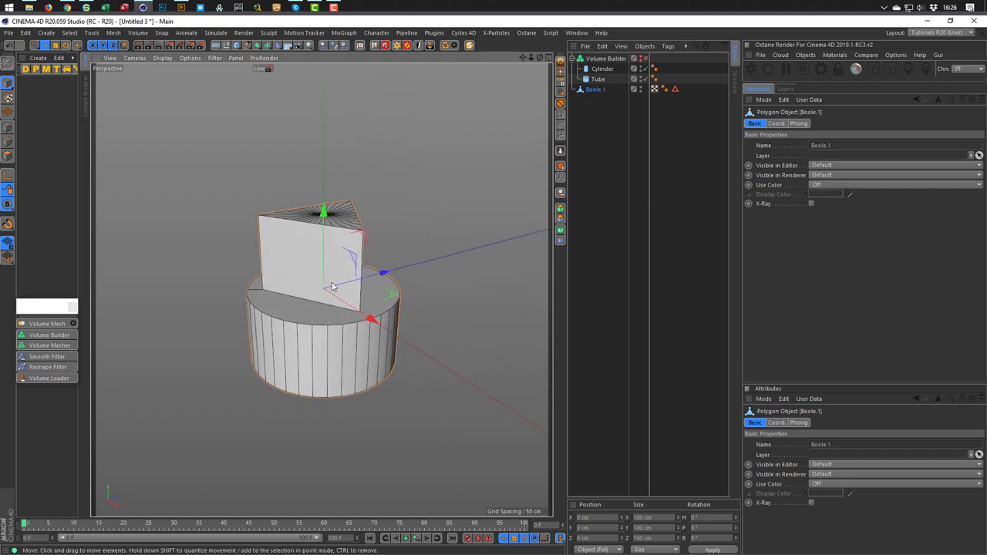
# In Polygon mode, paint-select the prism's front, top and side faces
pyautogui.click(8, 156)
pyautogui.press('9')
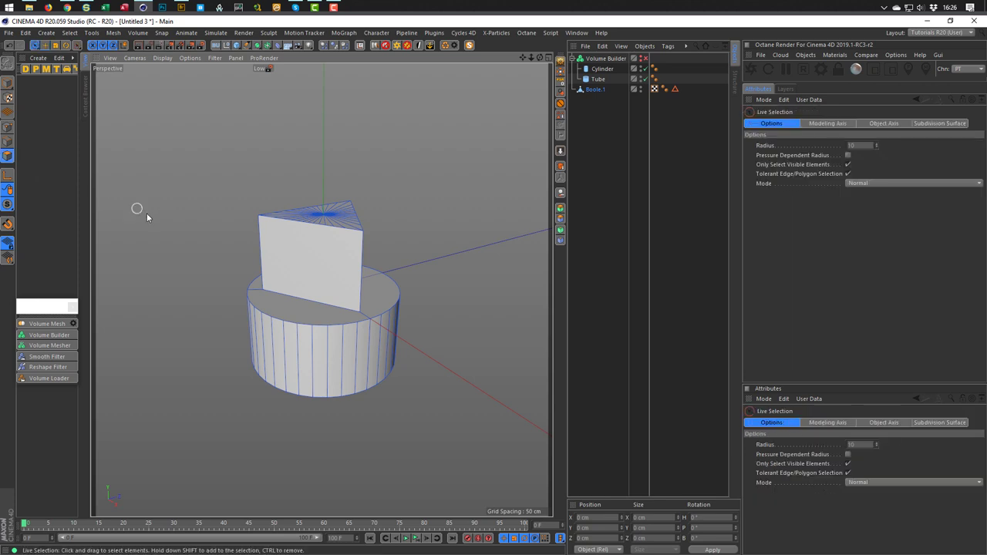
pyautogui.click(254, 249)
pyautogui.keyDown('alt'); pyautogui.moveTo(289, 261); pyautogui.dragTo(286, 216); pyautogui.keyUp('alt')
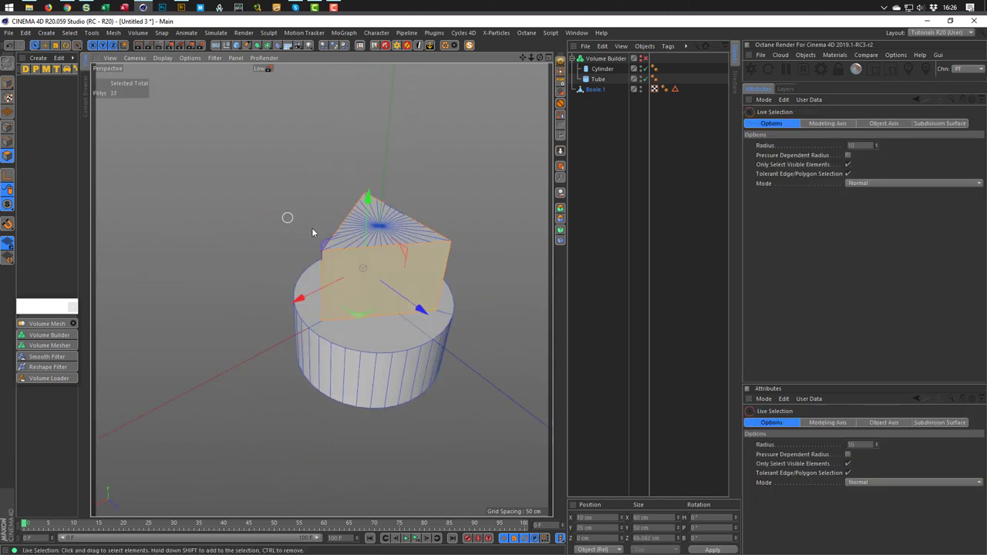
pyautogui.keyDown('shift'); pyautogui.click(384, 230); pyautogui.keyUp('shift')
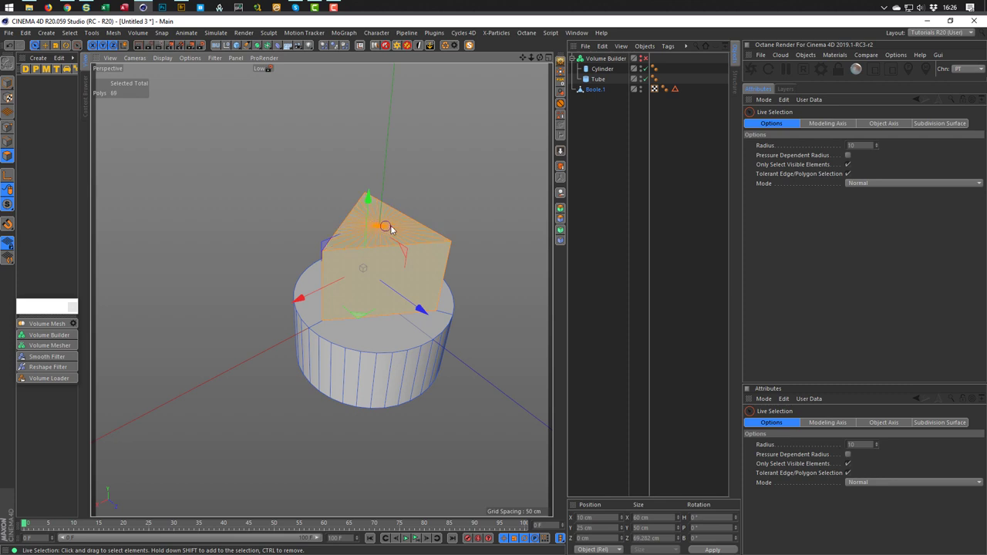
pyautogui.keyDown('shift'); pyautogui.click(363, 226); pyautogui.keyUp('shift')
pyautogui.keyDown('alt'); pyautogui.moveTo(364, 226); pyautogui.dragTo(355, 249); pyautogui.keyUp('alt')
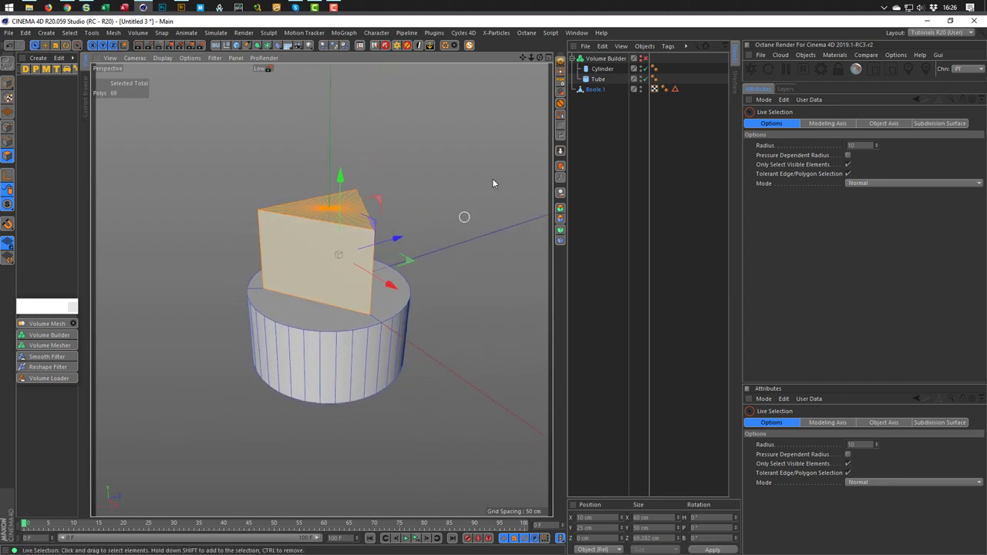
# Browse the Plugins menu and close it without running anything
pyautogui.click(432, 33)
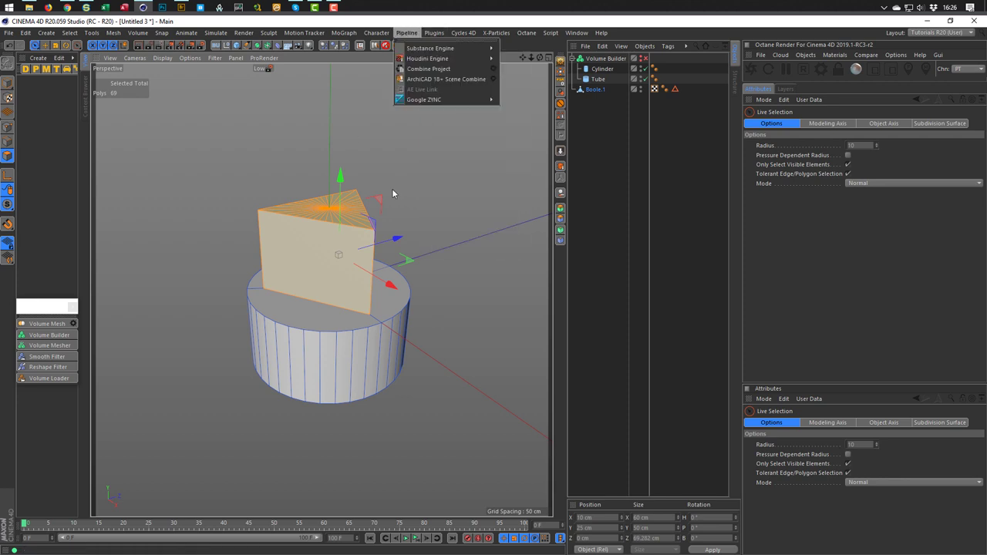
pyautogui.click(406, 32)
pyautogui.click(434, 32)
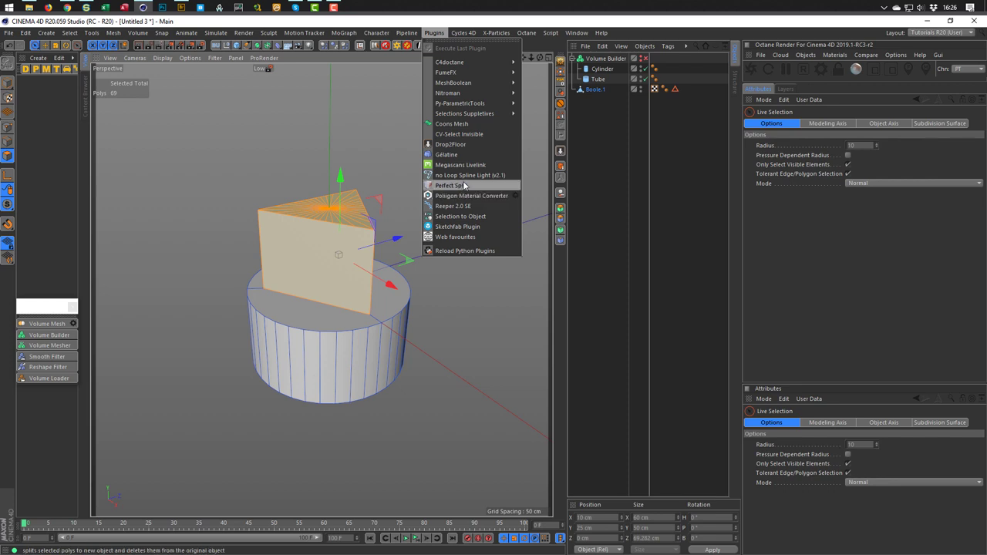
pyautogui.click(539, 200)
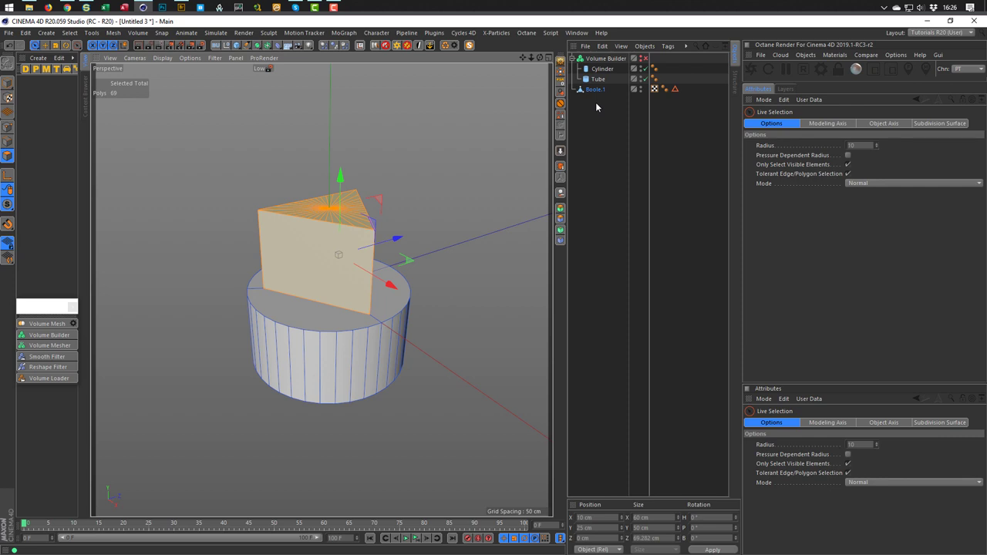
# Split the selected prism faces into a new object named 'Triangle'
pyautogui.rightClick(492, 135)
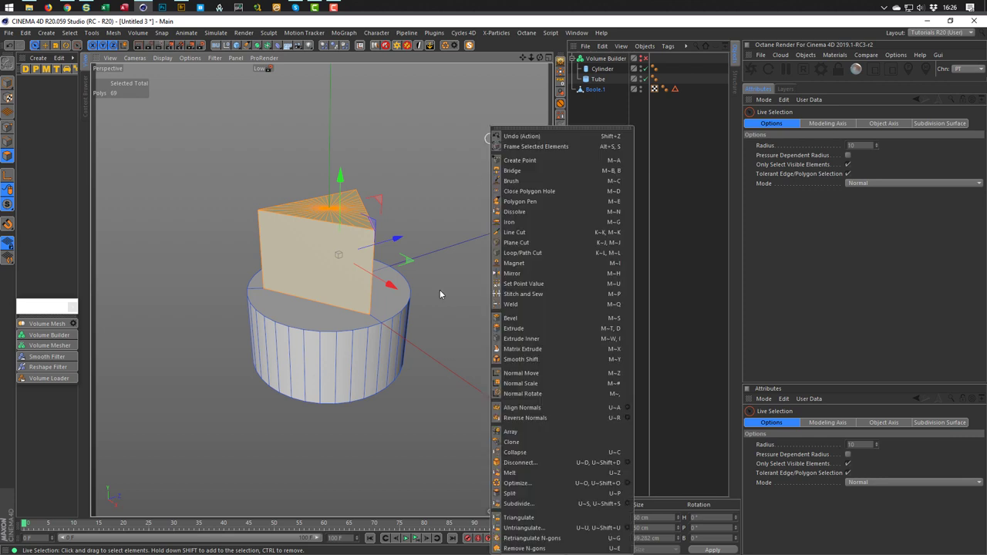
pyautogui.click(514, 494)
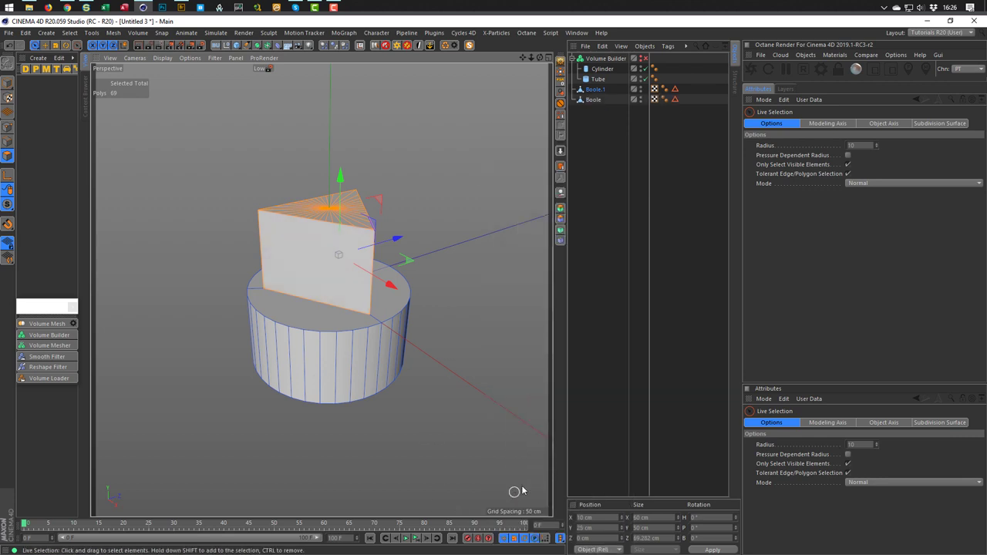
pyautogui.click(593, 100)
pyautogui.doubleClick(594, 100)
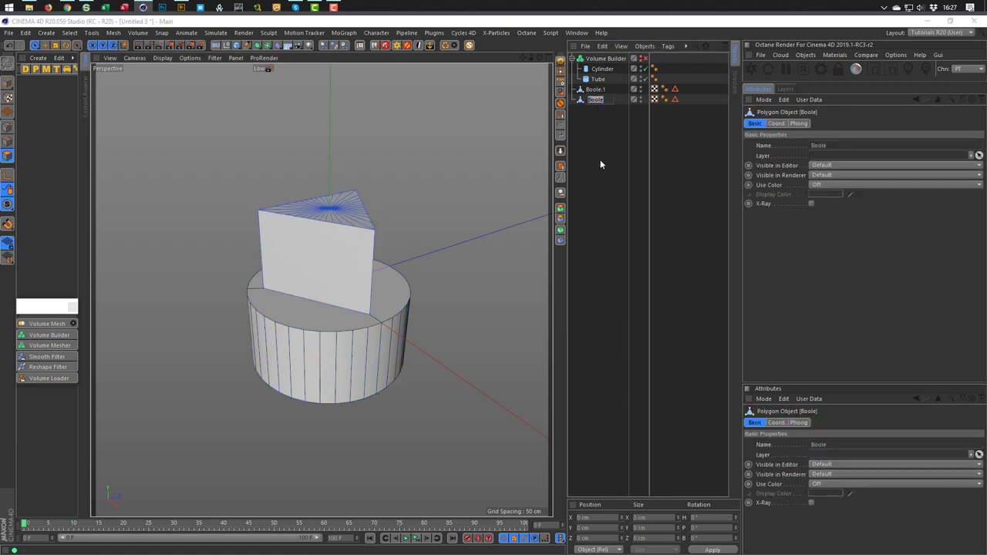
pyautogui.write('Triangle')
pyautogui.press('Return')
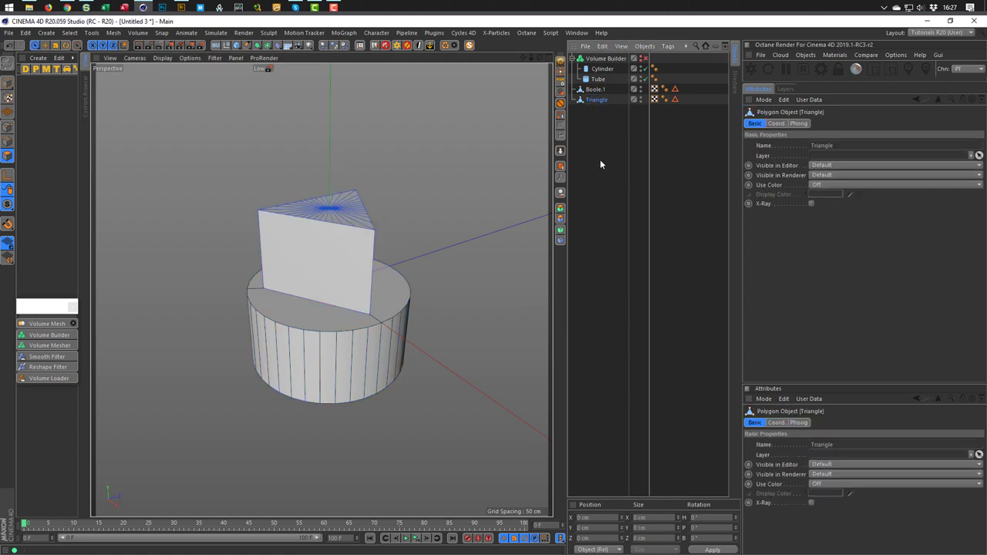
# Rename Boole.1 to 'Cylinder'
pyautogui.doubleClick(597, 90)
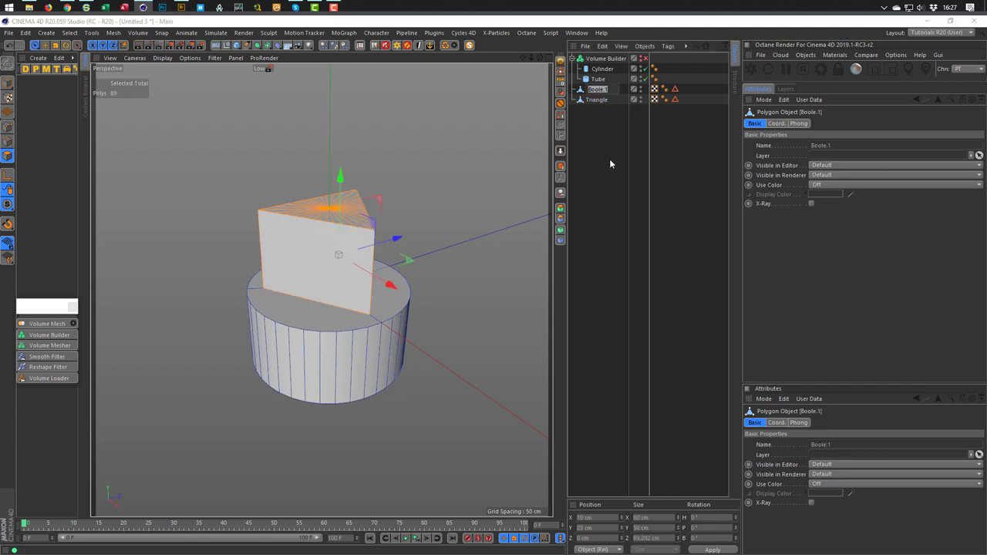
pyautogui.write('Cylinder')
pyautogui.press('Return')
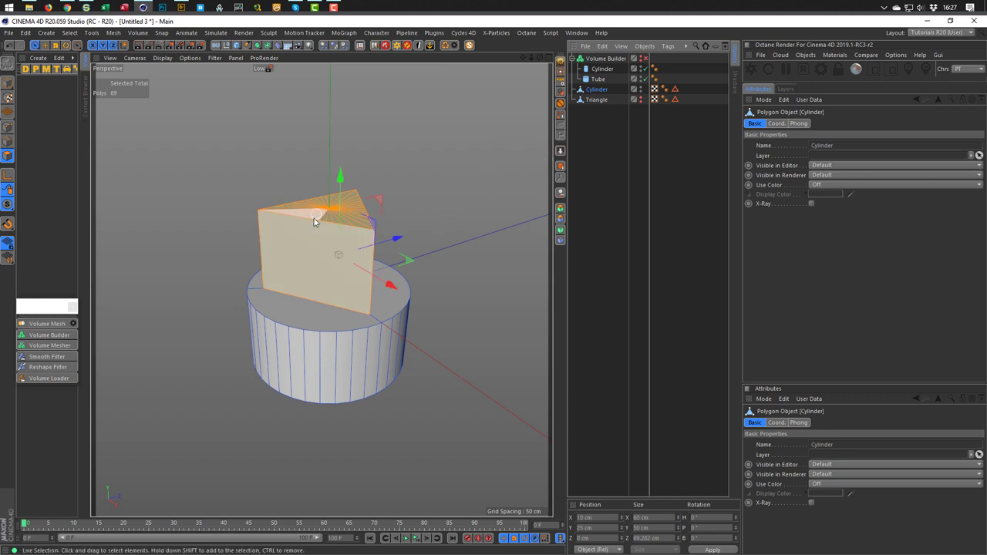
# Hide the Triangle and weld the three cap vertices at the cut into one centre point
pyautogui.click(486, 201)
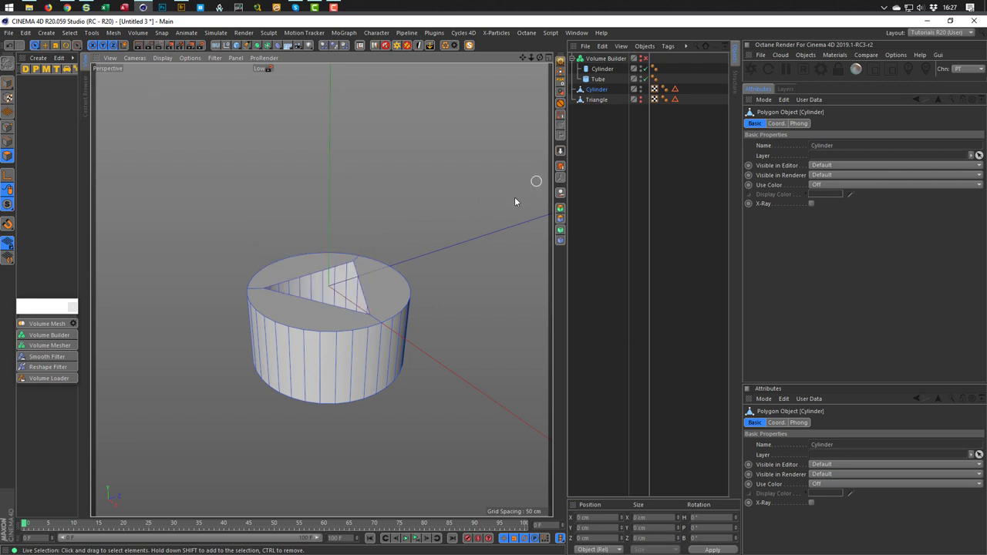
pyautogui.scroll(4, 381, 276)
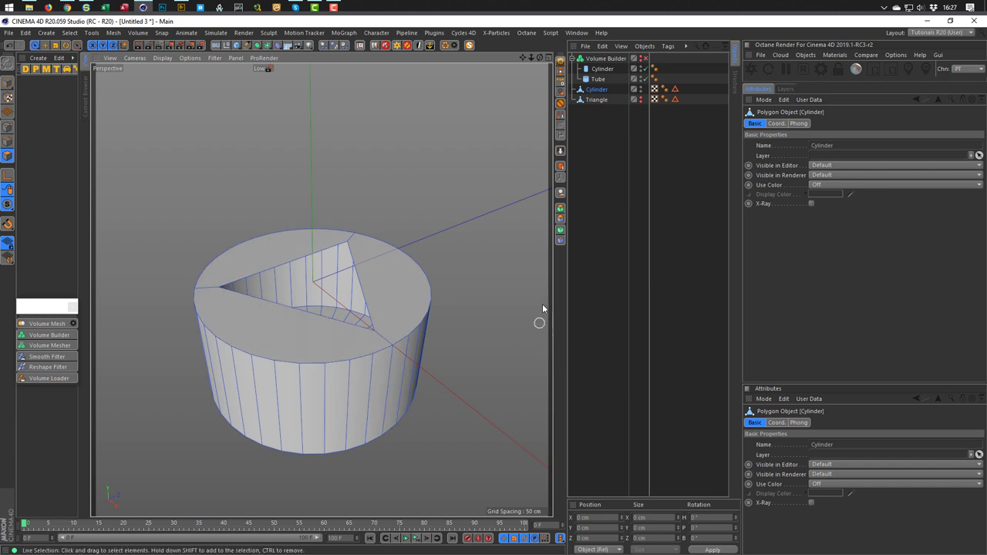
pyautogui.click(347, 242)
pyautogui.keyDown('shift'); pyautogui.click(377, 330); pyautogui.keyUp('shift')
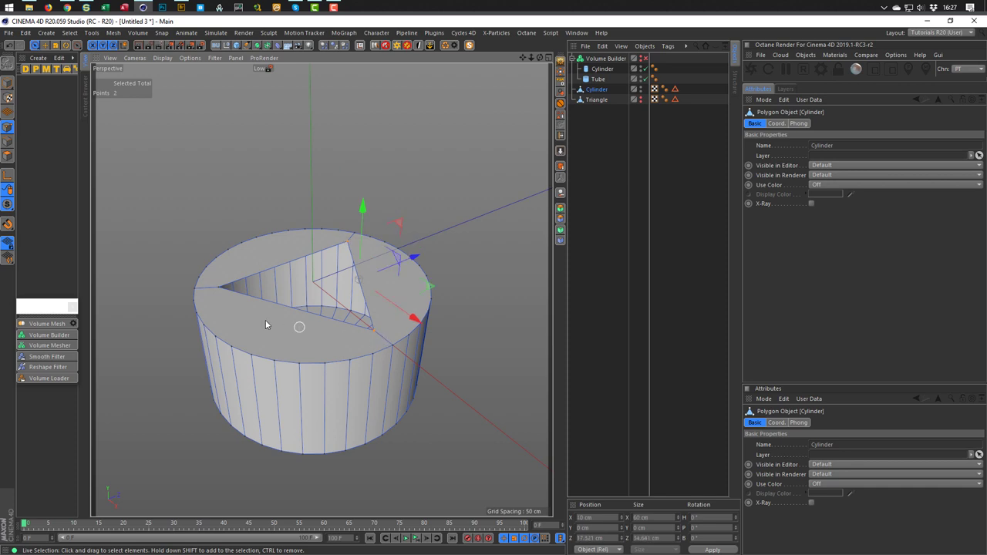
pyautogui.keyDown('shift'); pyautogui.click(217, 288); pyautogui.keyUp('shift')
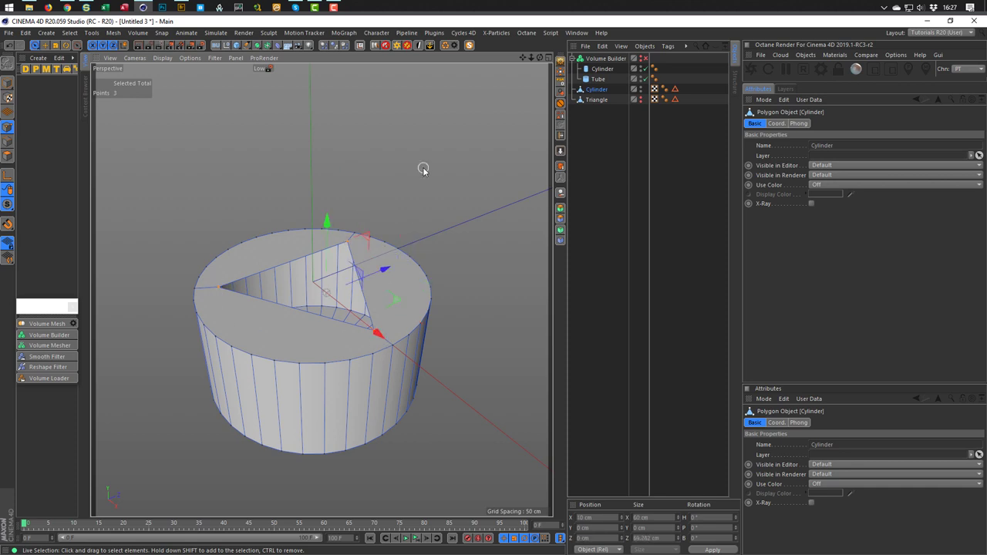
pyautogui.press('m')
pyautogui.press('q')
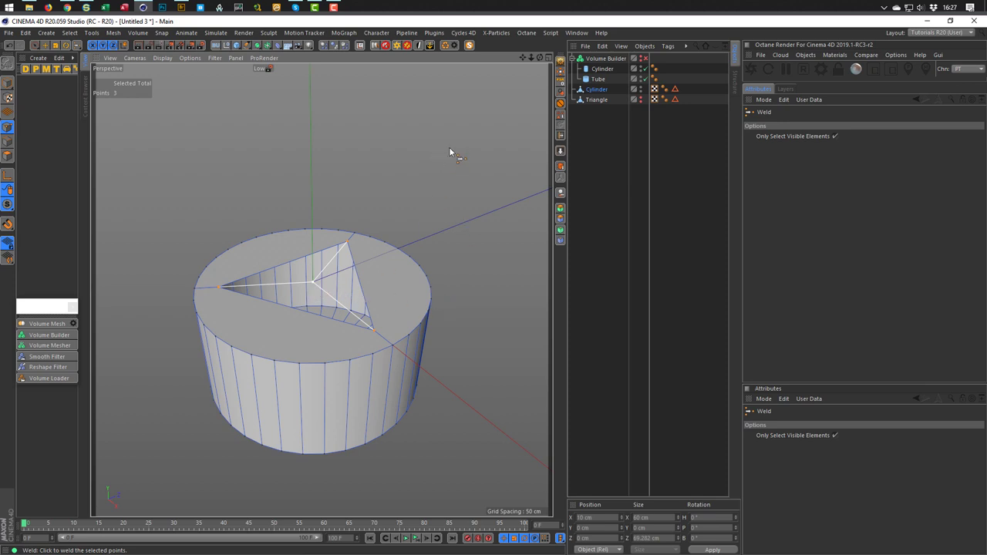
pyautogui.click(437, 102)
pyautogui.press('space')
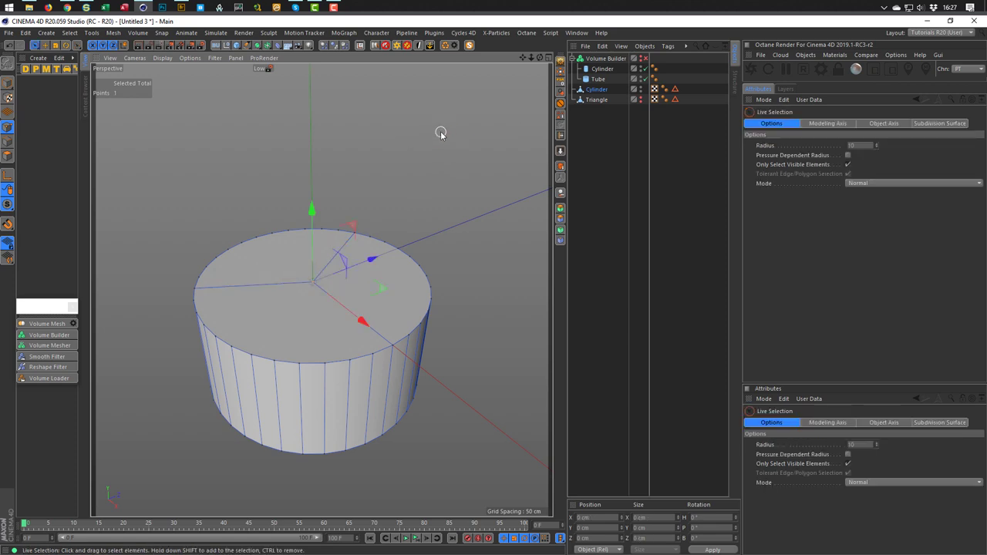
pyautogui.keyDown('alt'); pyautogui.moveTo(343, 297); pyautogui.dragTo(361, 295); pyautogui.keyUp('alt')
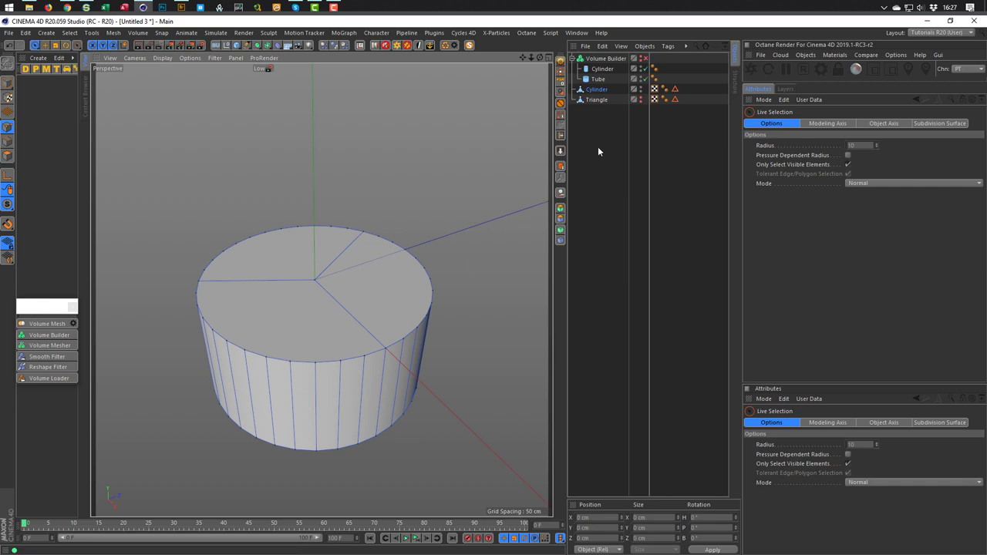
# Hide the Cylinder, show the Triangle prism, and select the Triangle
pyautogui.click(640, 88)
pyautogui.click(640, 99)
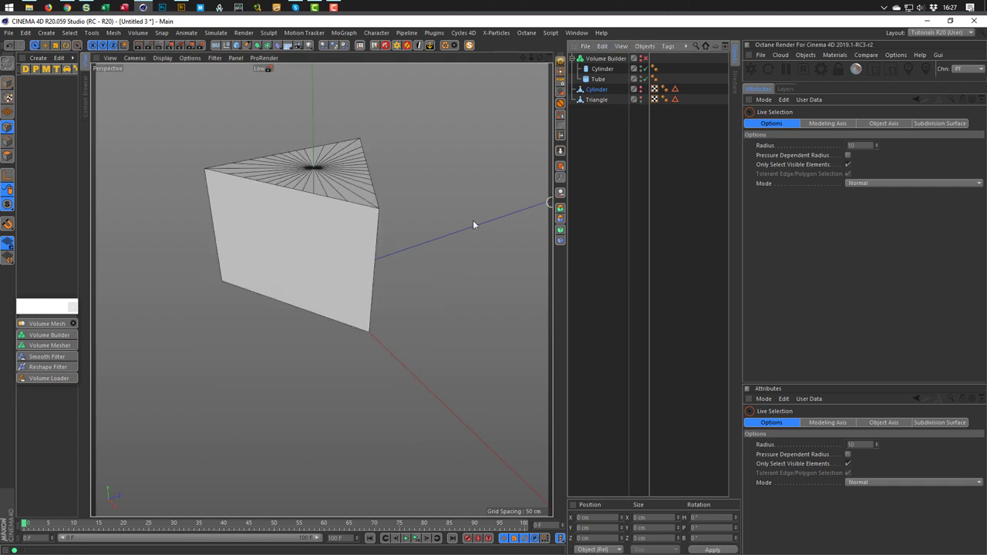
pyautogui.keyDown('alt'); pyautogui.moveTo(473, 219); pyautogui.dragTo(335, 276); pyautogui.keyUp('alt')
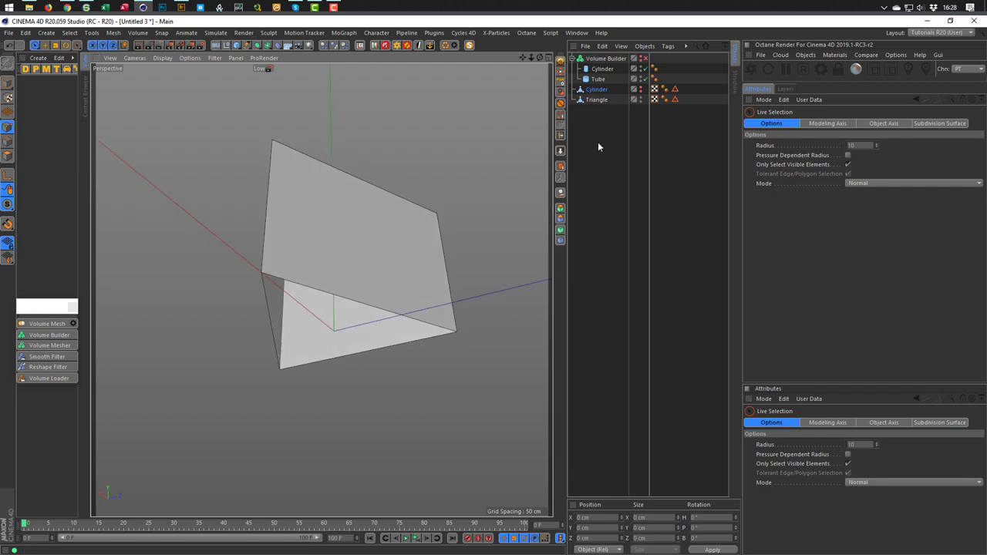
pyautogui.click(596, 100)
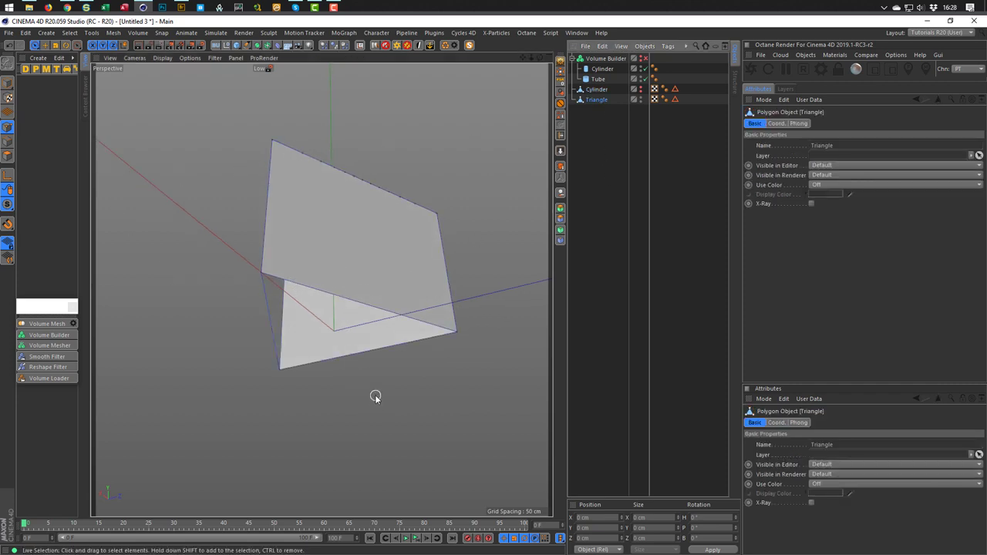
# Cap the triangle prism's bottom and top holes with Close Polygon Hole
pyautogui.press('m')
pyautogui.press('d')
pyautogui.click(387, 348)
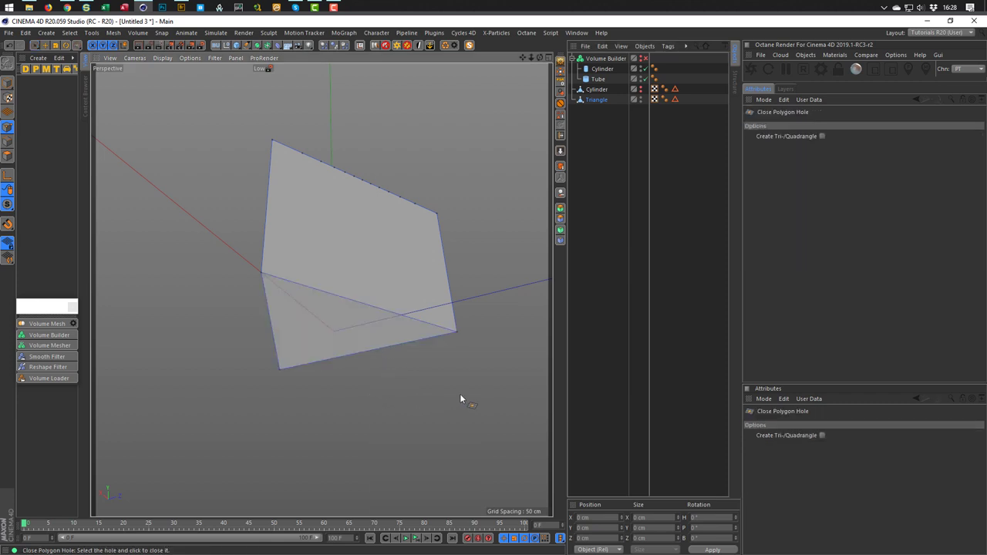
pyautogui.keyDown('alt'); pyautogui.moveTo(460, 399); pyautogui.dragTo(375, 272); pyautogui.keyUp('alt')
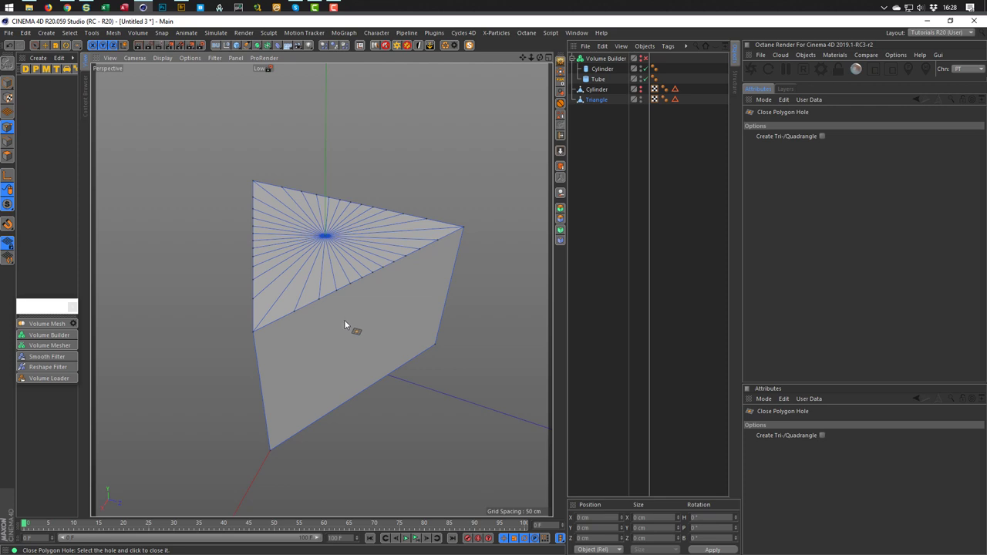
pyautogui.keyDown('alt'); pyautogui.moveTo(344, 320); pyautogui.dragTo(335, 271); pyautogui.keyUp('alt')
pyautogui.click(335, 271)
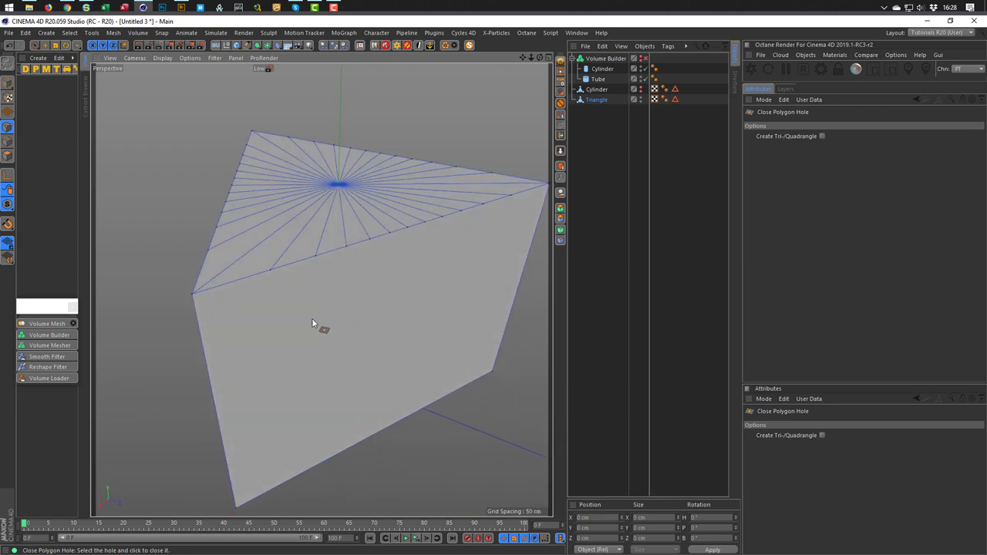
# Delete the top cap's centre point and its fan polygons, reopening the top
pyautogui.press('space')
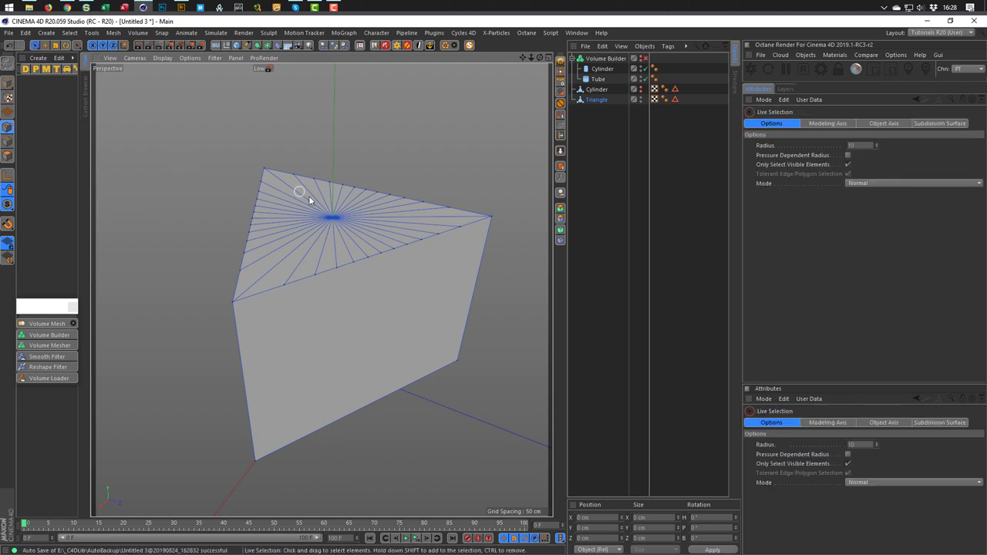
pyautogui.click(332, 216)
pyautogui.press('Delete')
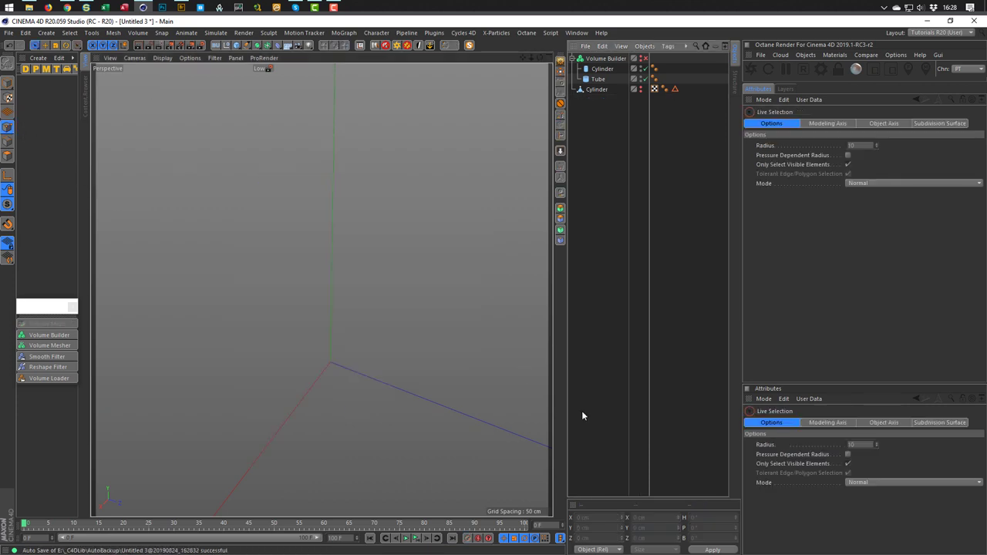
pyautogui.hotkey('ctrl', 'z')
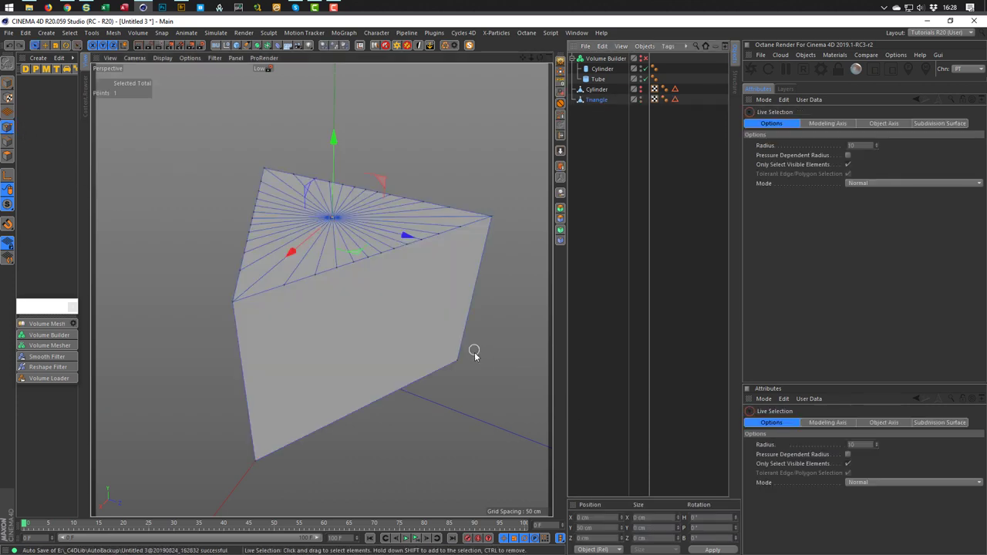
pyautogui.press('Delete')
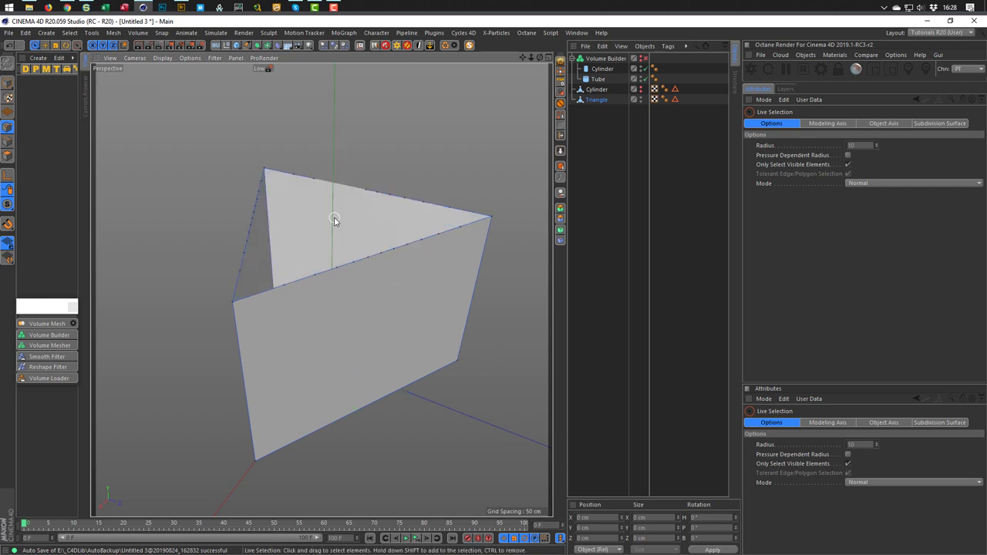
pyautogui.keyDown('alt'); pyautogui.moveTo(365, 264); pyautogui.dragTo(433, 240); pyautogui.keyUp('alt')
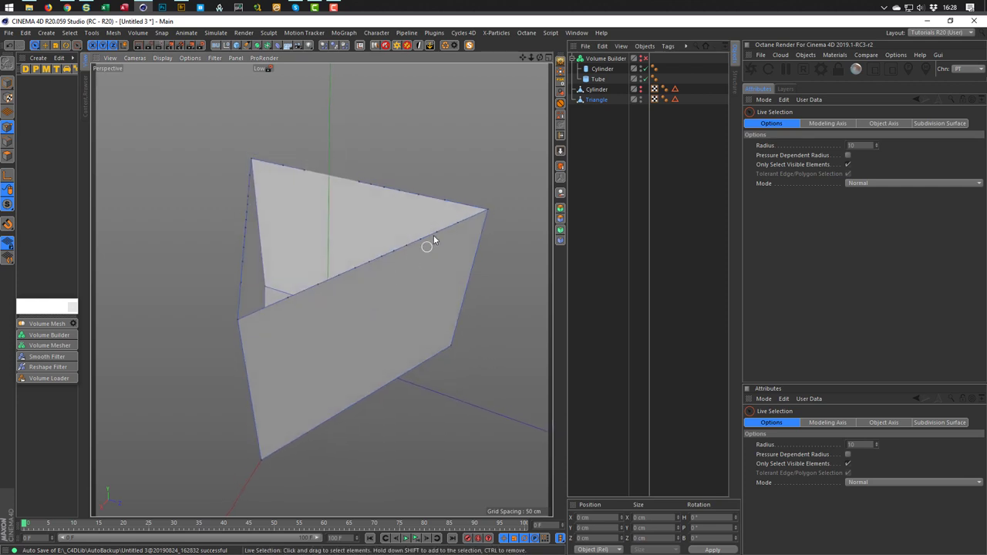
pyautogui.moveTo(455, 207); pyautogui.dragTo(279, 168)
pyautogui.moveTo(456, 223)
pyautogui.keyDown('shift'); pyautogui.mouseDown()
pyautogui.moveTo(360, 258)
pyautogui.moveTo(337, 273)
pyautogui.moveTo(381, 254)
pyautogui.moveTo(284, 307)
pyautogui.moveTo(243, 287)
pyautogui.moveTo(250, 165)
pyautogui.mouseUp(); pyautogui.keyUp('shift')
pyautogui.click(164, 217)
# Close the triangle's top hole again with a single polygon
pyautogui.press('m')
pyautogui.press('d')
pyautogui.click(394, 256)
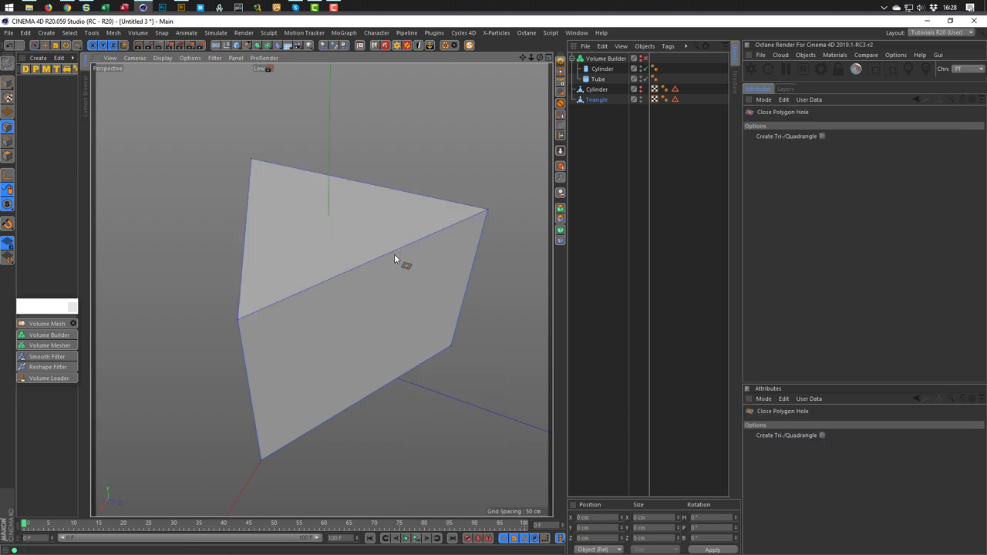
pyautogui.scroll(-3, 346, 313)
pyautogui.keyDown('alt'); pyautogui.moveTo(346, 313); pyautogui.dragTo(194, 316); pyautogui.keyUp('alt')
pyautogui.press('space')
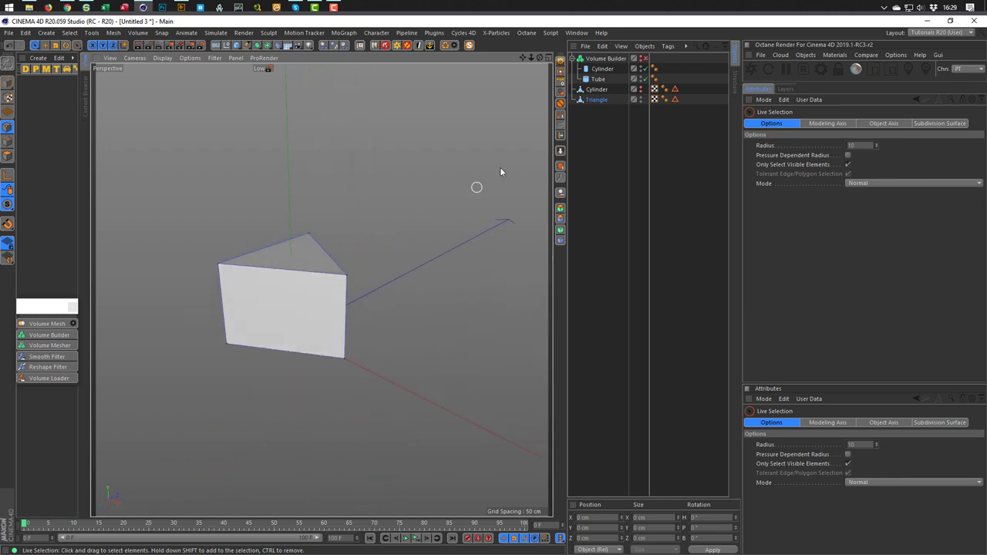
# Make both the Cylinder and Triangle visible again and switch to Model mode
pyautogui.click(641, 104)
pyautogui.click(641, 100)
pyautogui.click(641, 100)
pyautogui.click(641, 89)
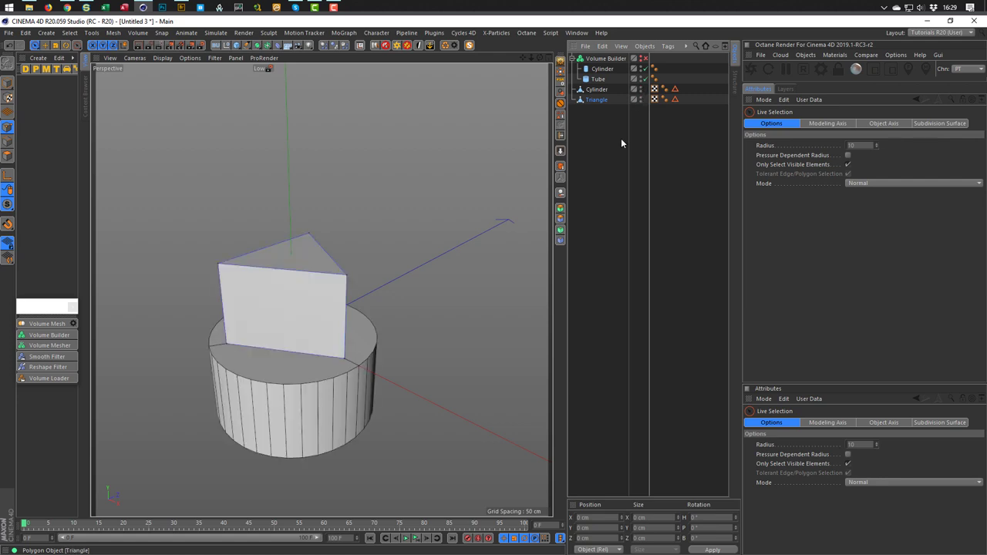
pyautogui.keyDown('alt'); pyautogui.moveTo(337, 329); pyautogui.dragTo(376, 323); pyautogui.keyUp('alt')
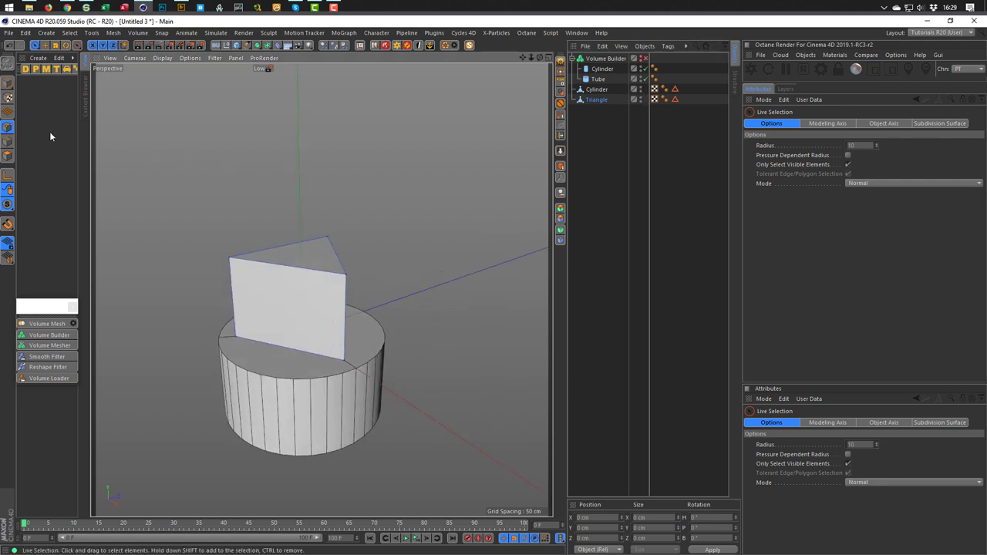
pyautogui.click(8, 87)
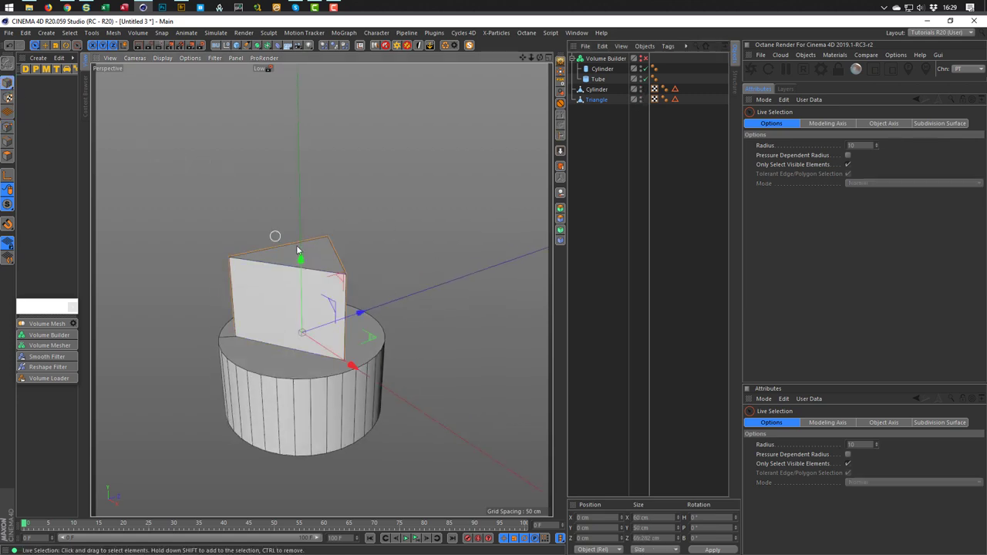
# Duplicate the Volume Builder and delete the copied Cylinder and Tube from Volume Builder.1
pyautogui.click(602, 61)
pyautogui.keyDown('ctrl'); pyautogui.moveTo(602, 61); pyautogui.dragTo(608, 130); pyautogui.keyUp('ctrl')
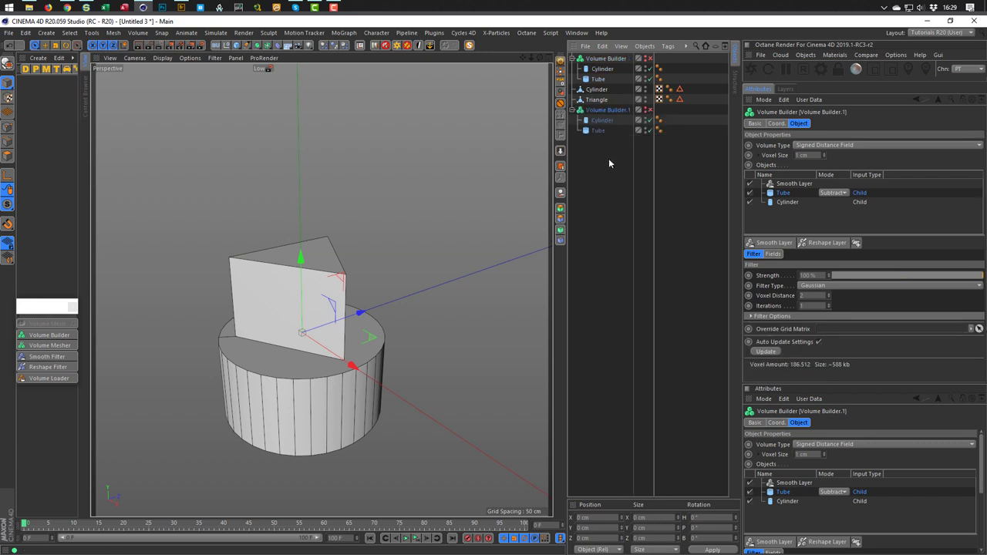
pyautogui.click(597, 131)
pyautogui.keyDown('shift'); pyautogui.click(602, 120); pyautogui.keyUp('shift')
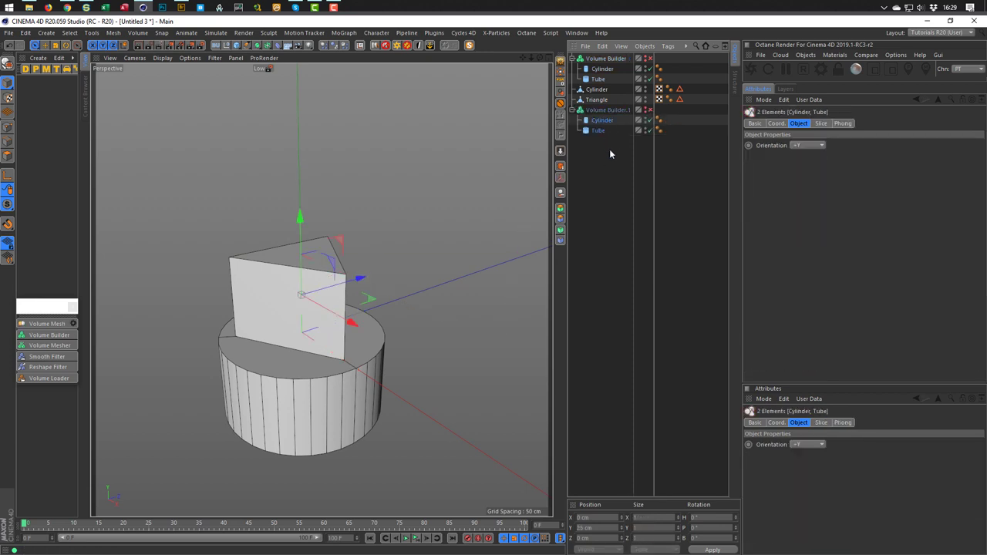
pyautogui.press('Delete')
# Put Cylinder and Triangle in Volume Builder.1, move its Smooth Layer to the top, and enable it
pyautogui.click(597, 90)
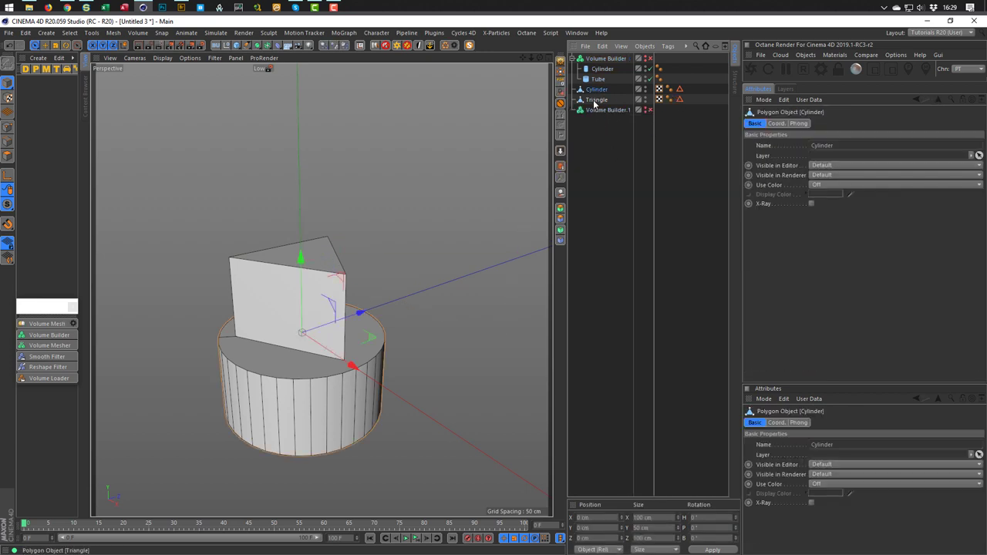
pyautogui.keyDown('shift'); pyautogui.click(595, 100); pyautogui.keyUp('shift')
pyautogui.moveTo(603, 93); pyautogui.dragTo(608, 112)
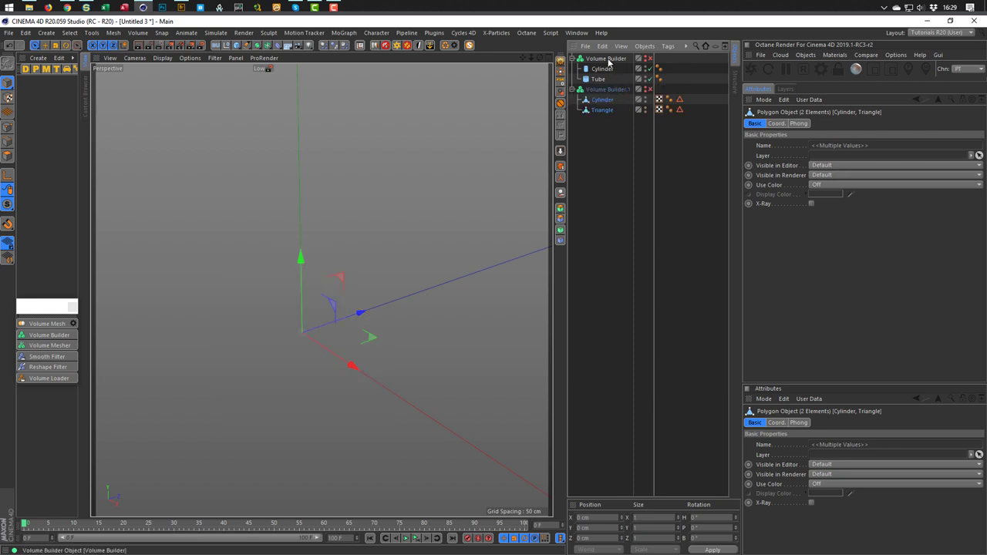
pyautogui.click(616, 89)
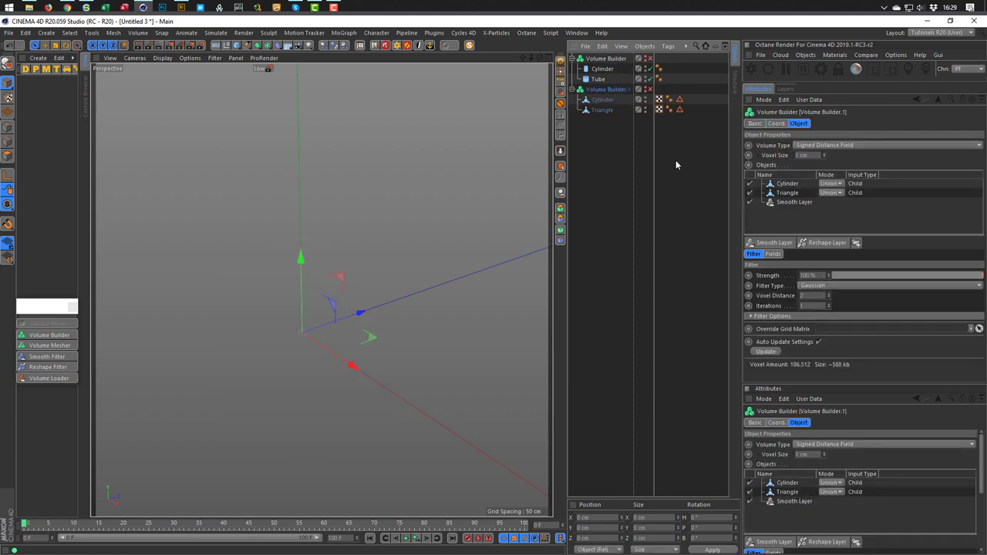
pyautogui.click(790, 203)
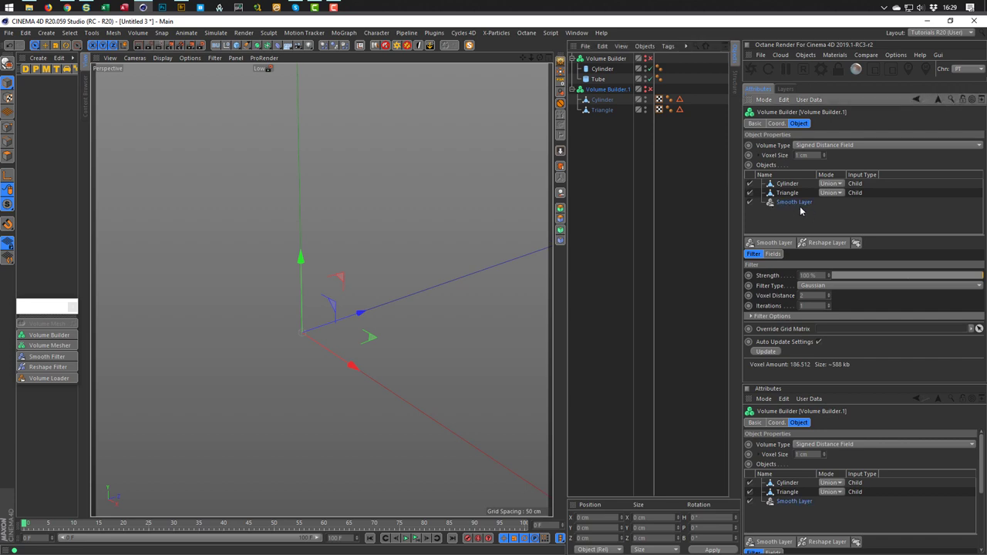
pyautogui.moveTo(792, 205); pyautogui.dragTo(779, 182)
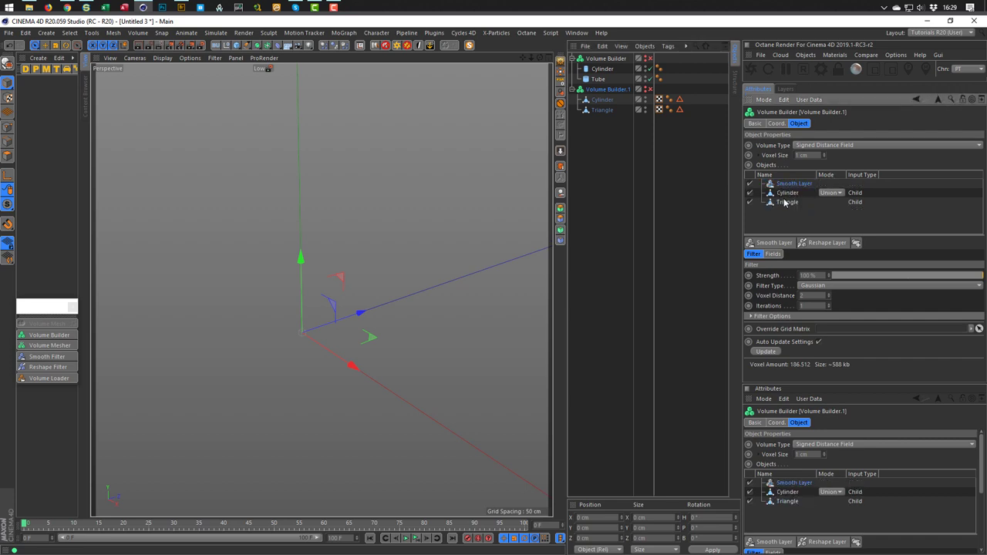
pyautogui.click(648, 89)
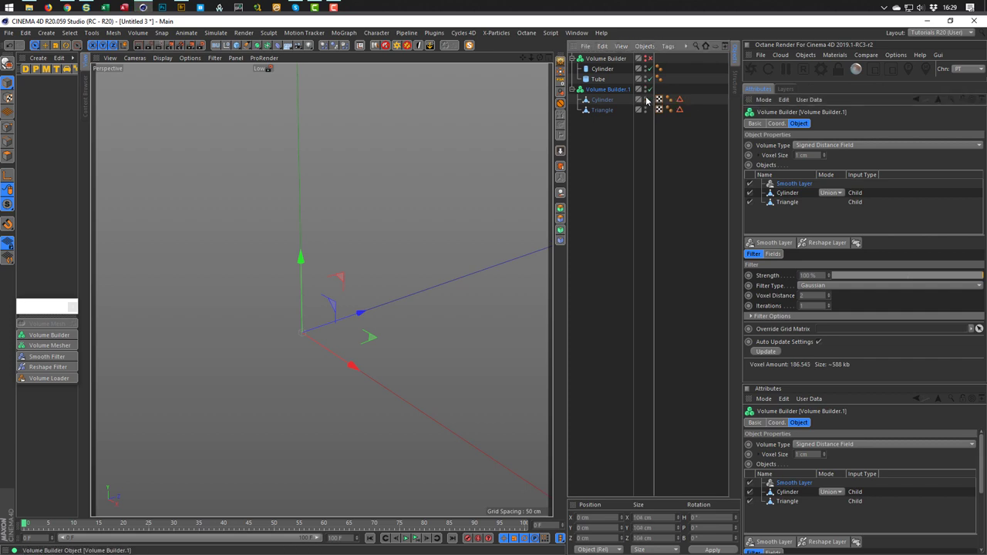
pyautogui.keyDown('alt'); pyautogui.moveTo(399, 304); pyautogui.dragTo(458, 251); pyautogui.keyUp('alt')
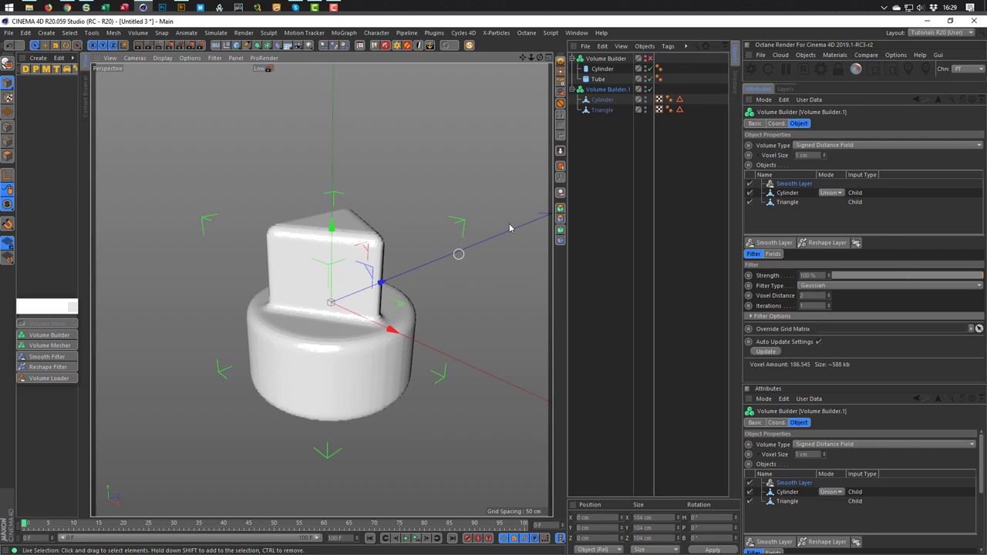
pyautogui.click(650, 60)
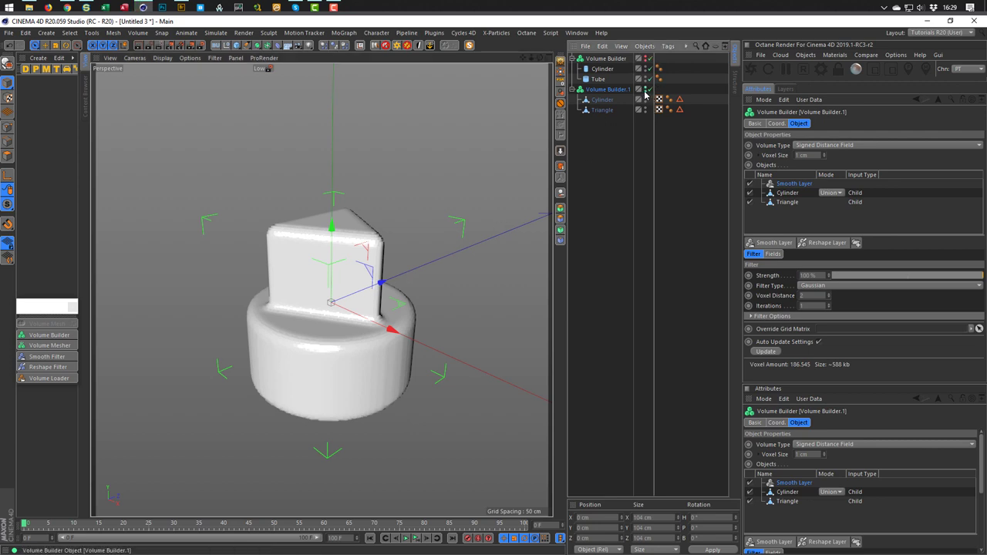
pyautogui.click(646, 60)
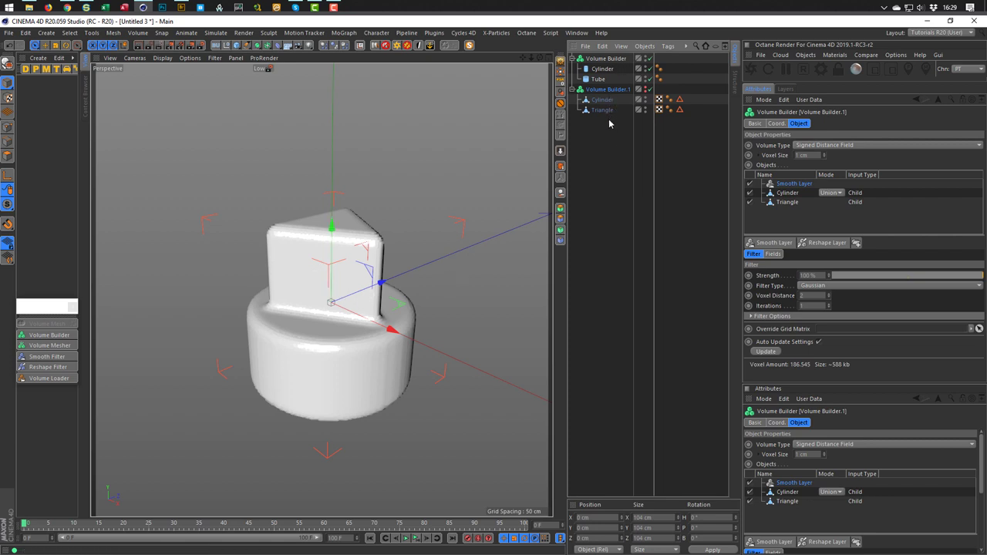
pyautogui.click(646, 60)
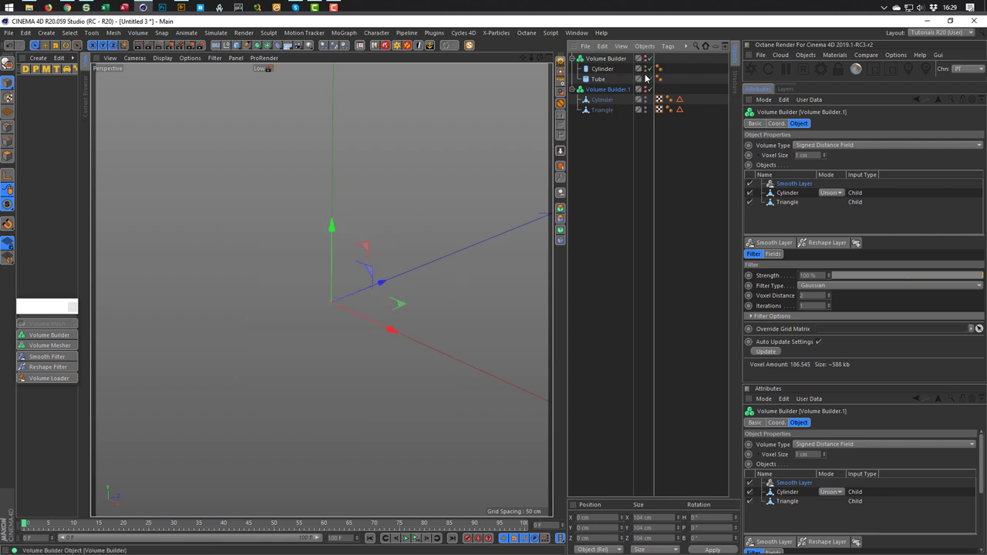
pyautogui.click(646, 101)
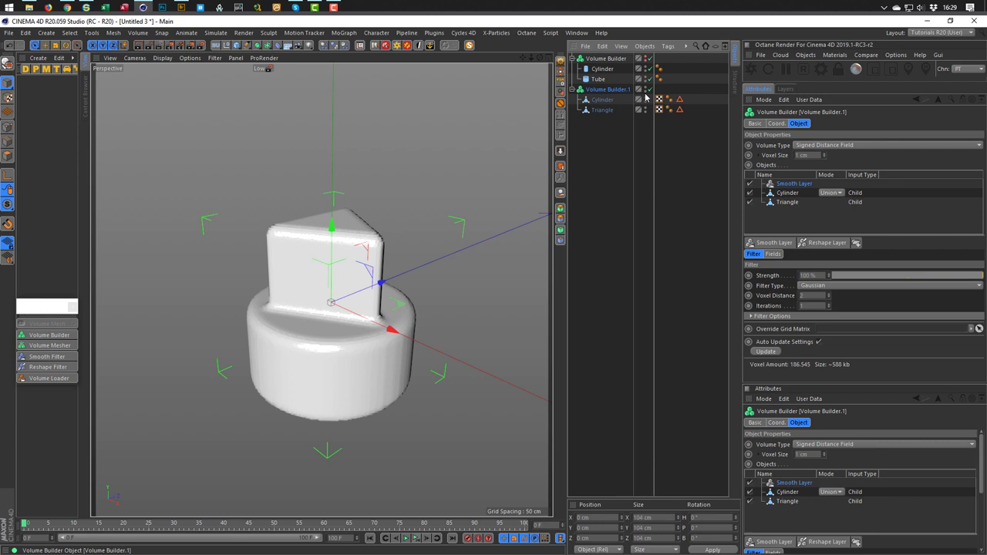
pyautogui.click(601, 109)
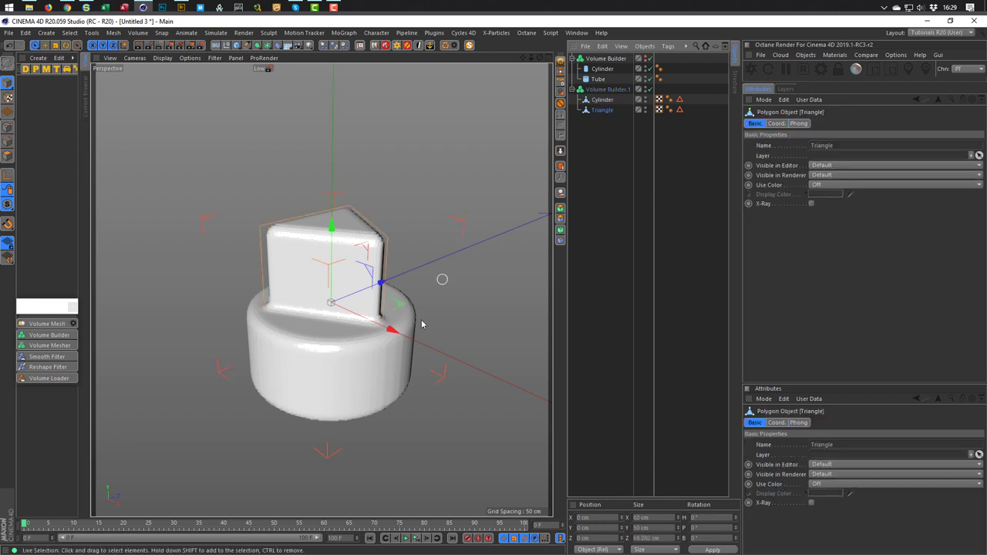
pyautogui.moveTo(396, 337); pyautogui.dragTo(537, 417)
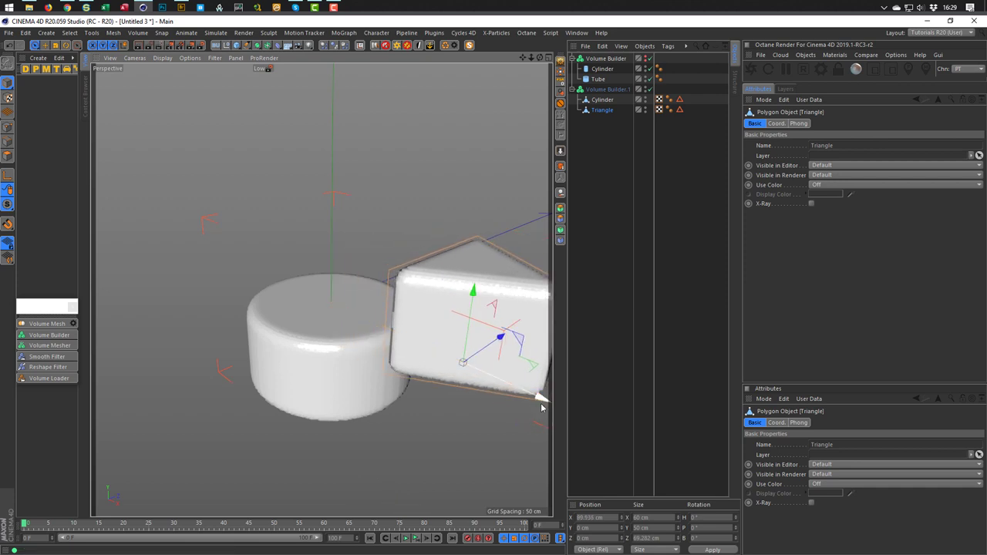
pyautogui.hotkey('ctrl', 'z')
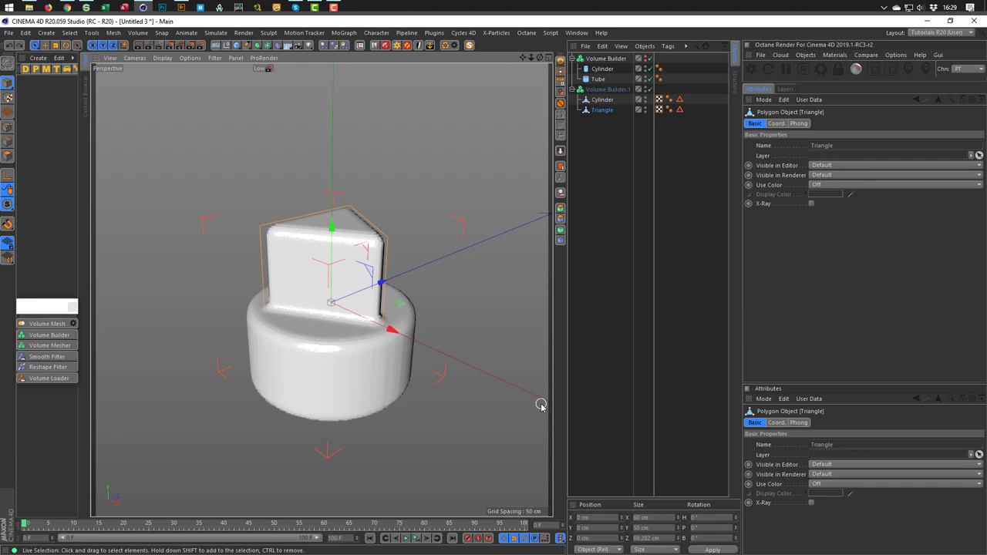
pyautogui.keyDown('alt'); pyautogui.moveTo(378, 318); pyautogui.dragTo(336, 257); pyautogui.keyUp('alt')
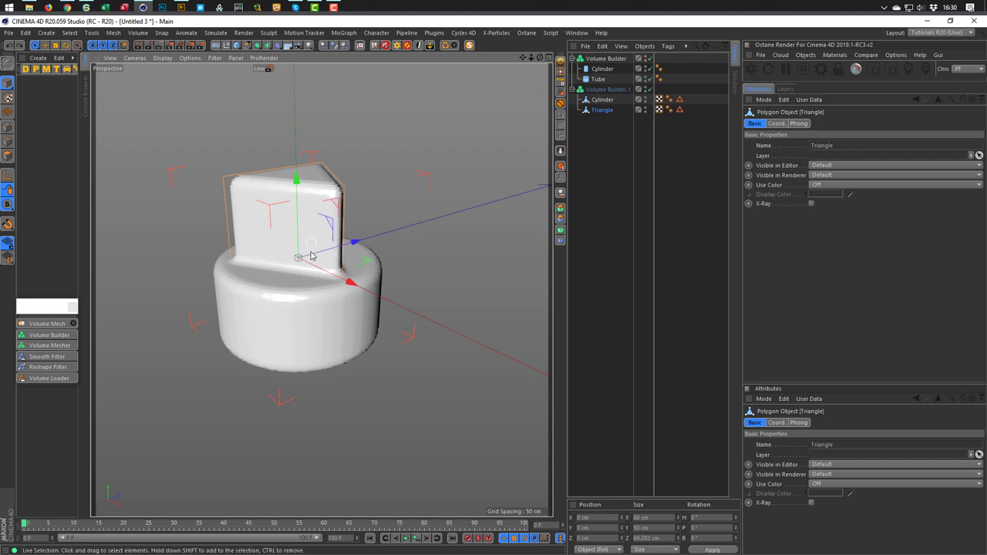
pyautogui.keyDown('alt'); pyautogui.moveTo(313, 250); pyautogui.dragTo(315, 263, button='middle'); pyautogui.keyUp('alt')
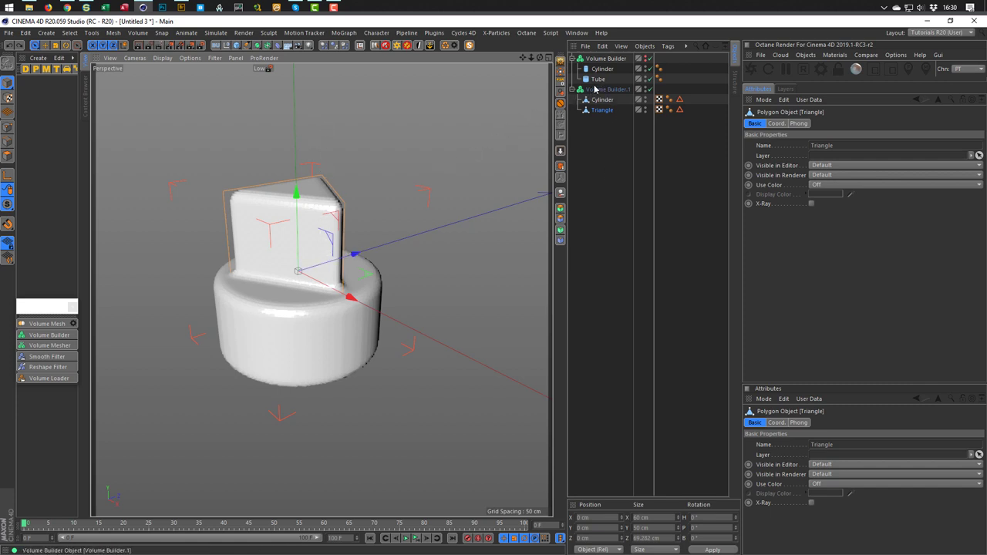
# Set the Tube's Y position to 100 cm and keyframe it at frame 0
pyautogui.click(646, 90)
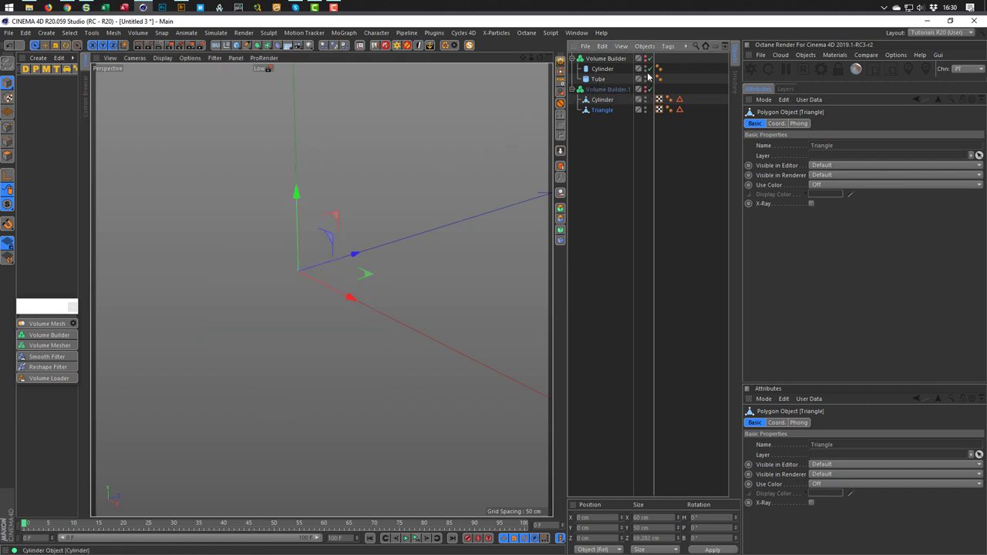
pyautogui.click(605, 79)
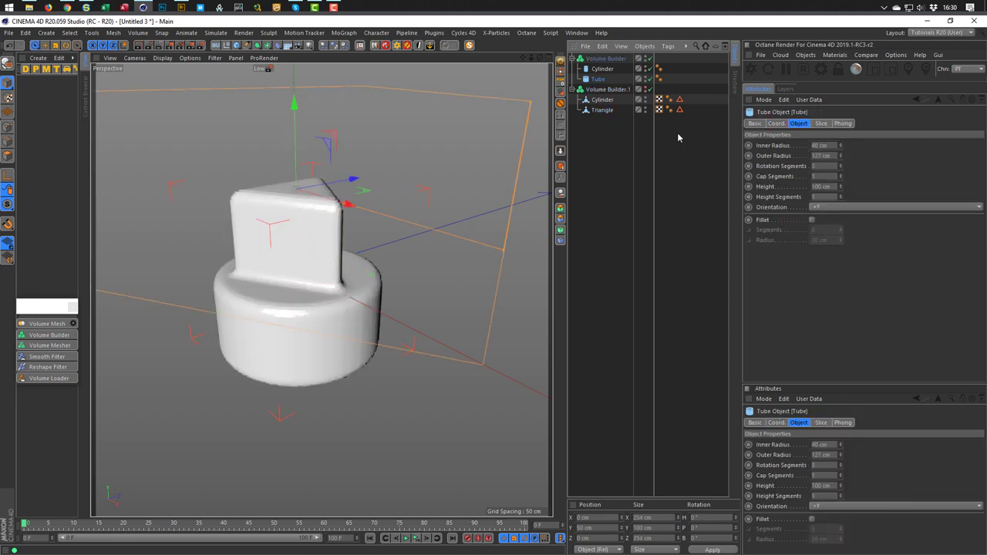
pyautogui.click(777, 123)
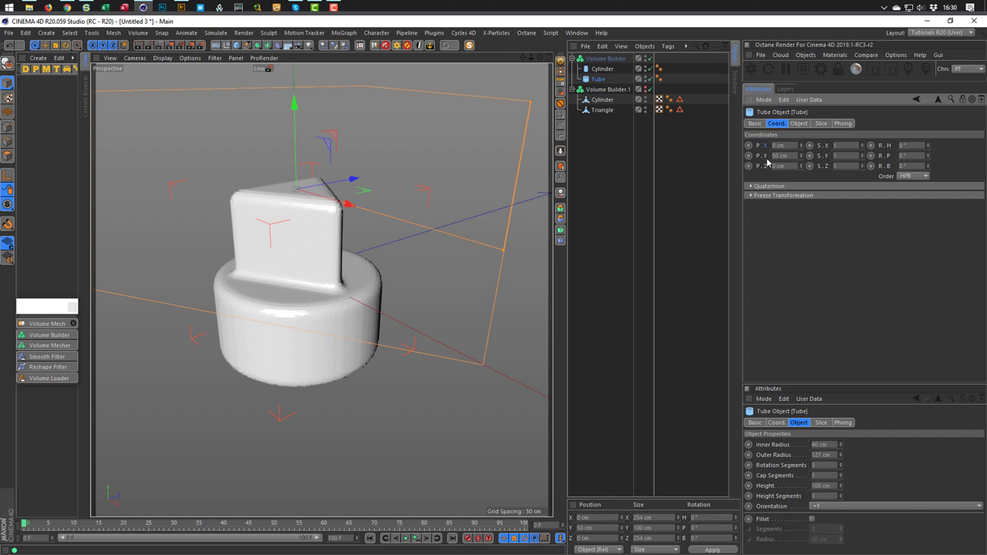
pyautogui.click(785, 156)
pyautogui.write('100')
pyautogui.press('Return')
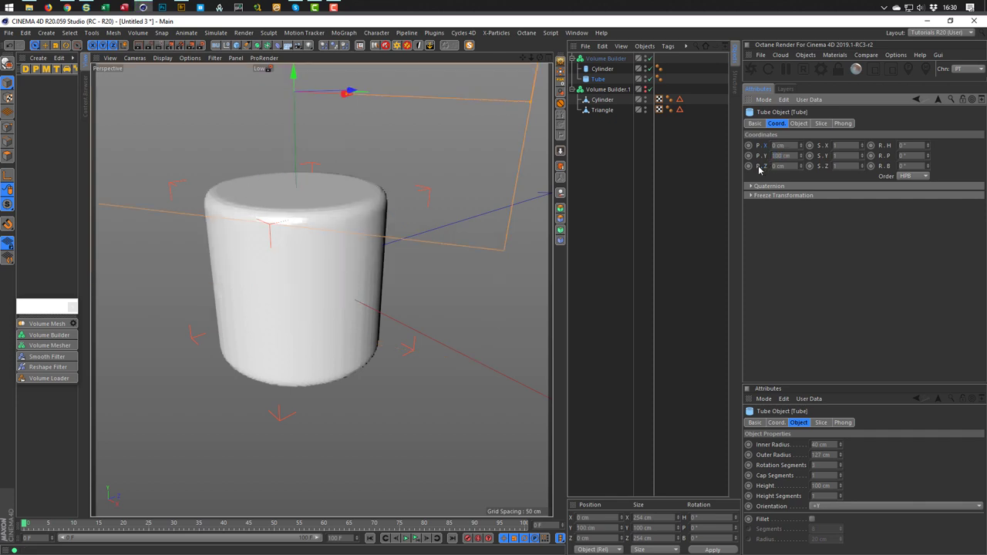
pyautogui.scroll(-3, 352, 236)
pyautogui.keyDown('alt'); pyautogui.moveTo(320, 249); pyautogui.dragTo(328, 250); pyautogui.keyUp('alt')
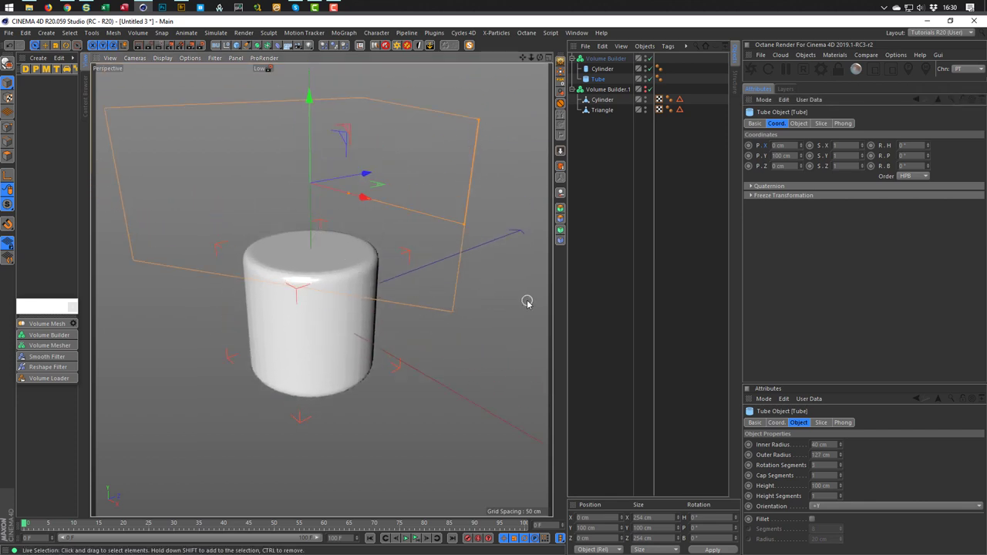
pyautogui.click(748, 156)
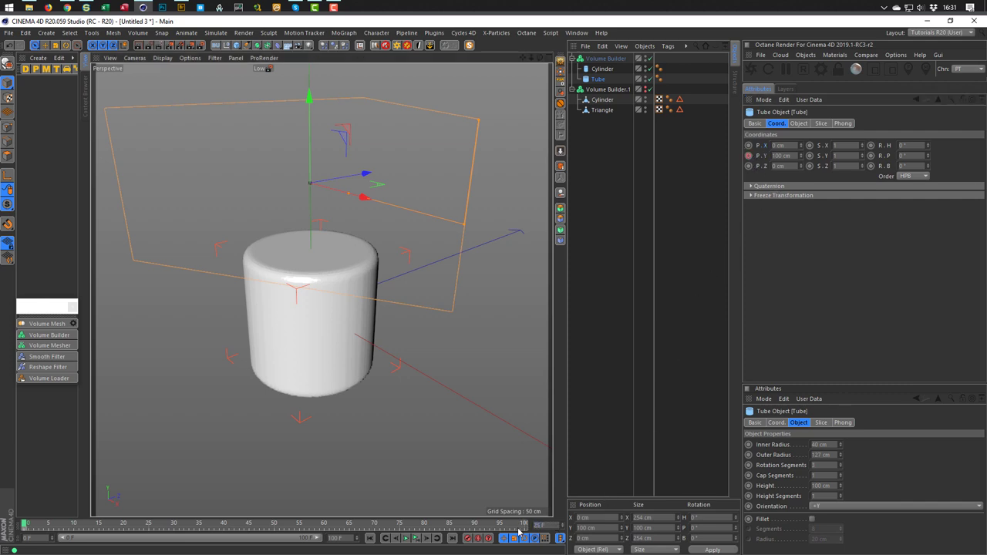
# Keyframe the Tube's Y position at 50 cm on frame 25, then rewind to the start
pyautogui.click(788, 156)
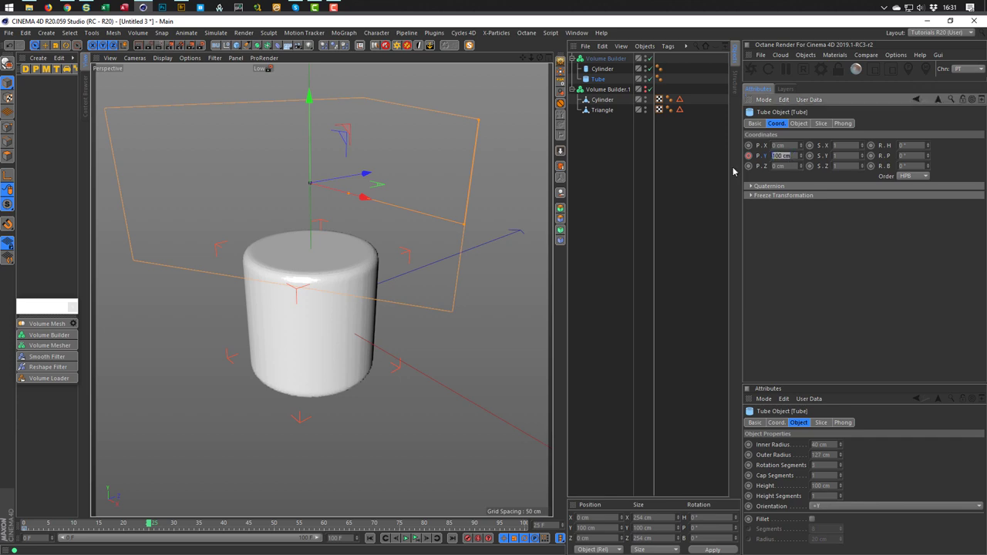
pyautogui.write('50')
pyautogui.press('Return')
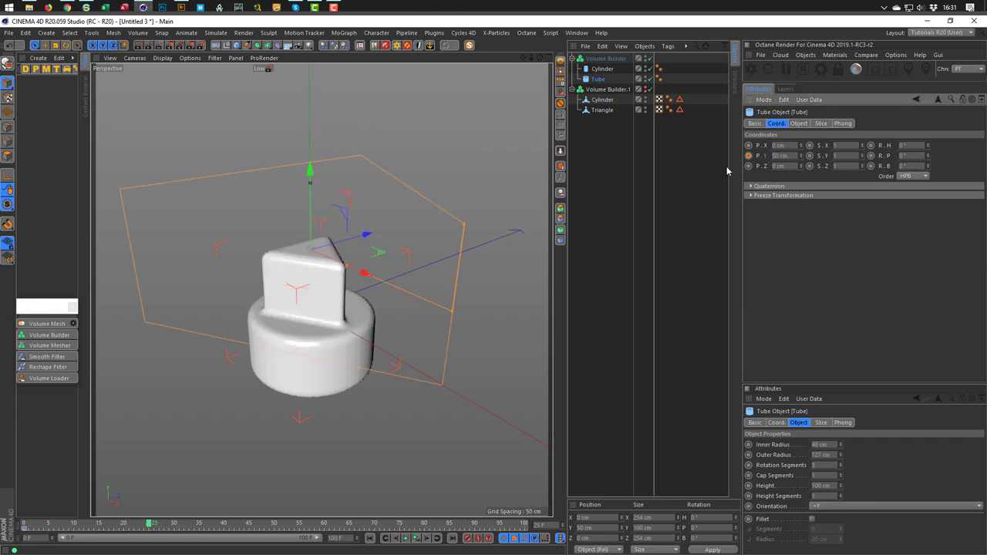
pyautogui.click(747, 157)
pyautogui.keyDown('alt'); pyautogui.moveTo(397, 337); pyautogui.dragTo(407, 295); pyautogui.keyUp('alt')
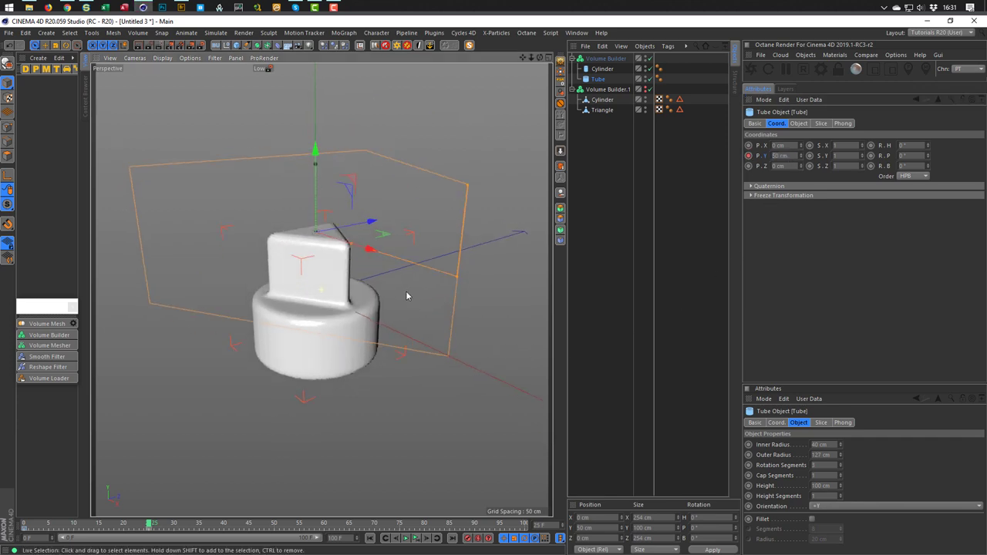
pyautogui.click(414, 538)
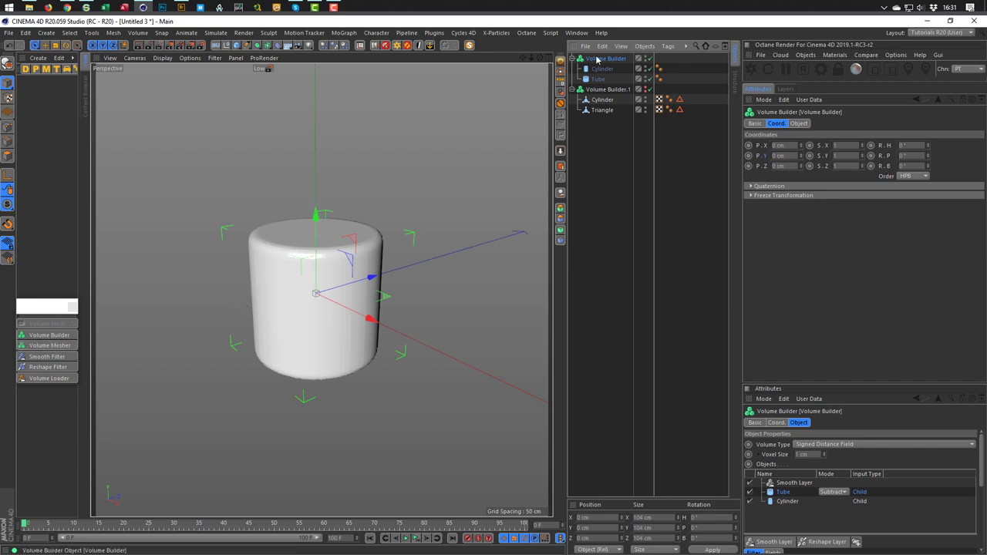
# Wrap Volume Builder and Volume Builder.1 each in a Volume Mesher, hide Volume Mesher.1, select Volume Mesher
pyautogui.click(51, 345)
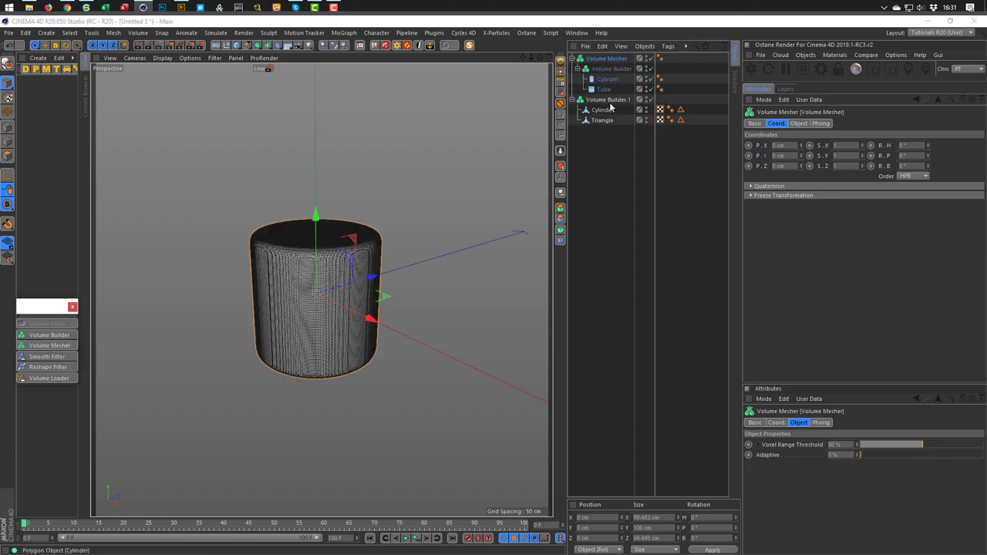
pyautogui.click(609, 101)
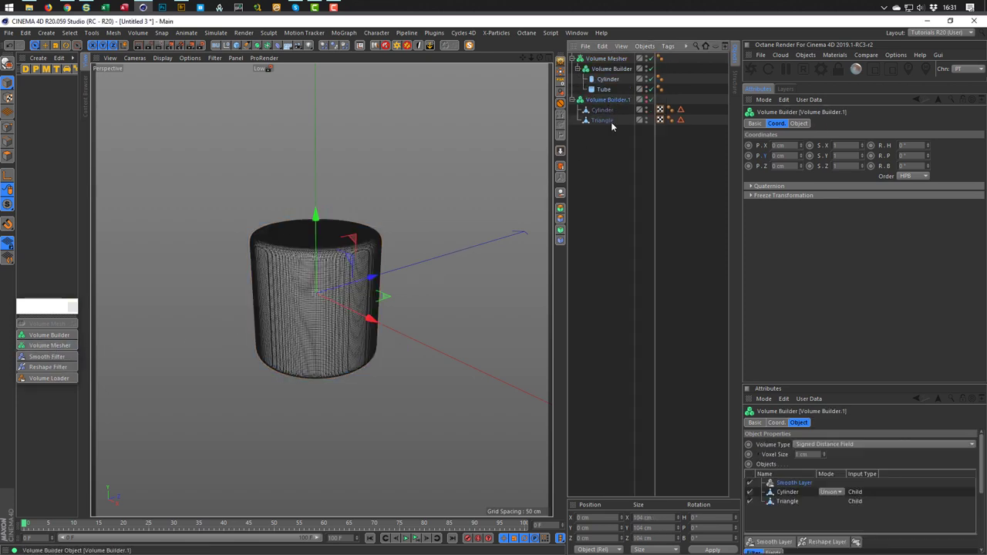
pyautogui.click(48, 345)
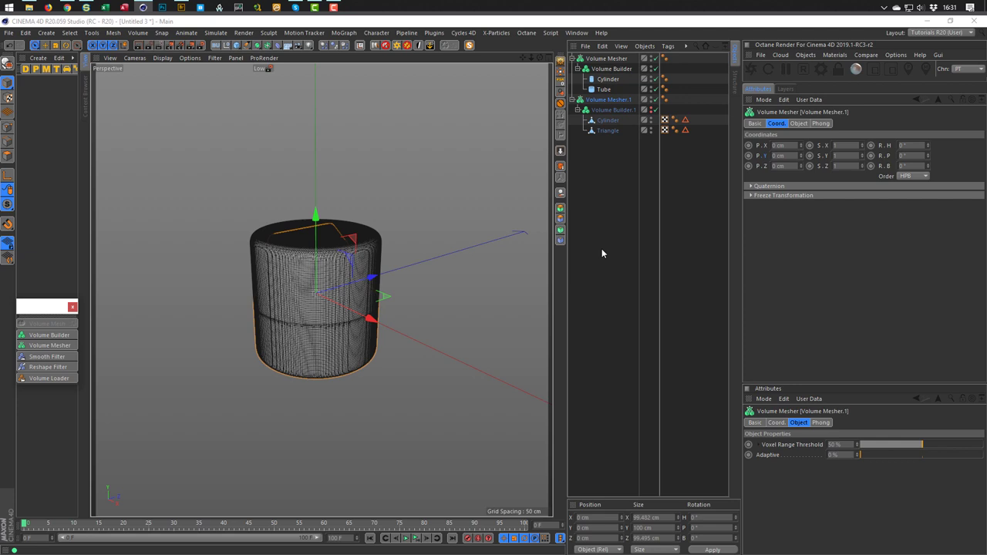
pyautogui.click(652, 111)
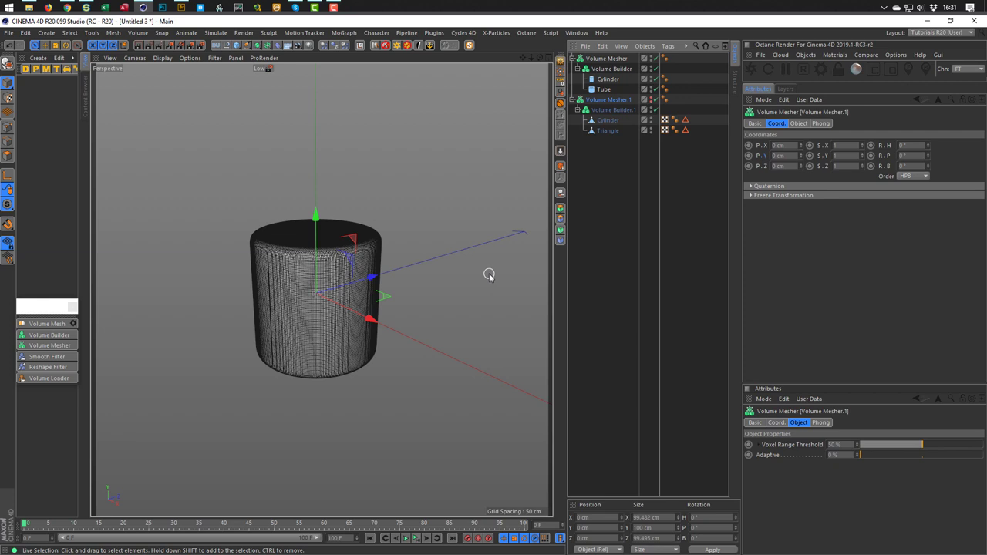
pyautogui.click(606, 60)
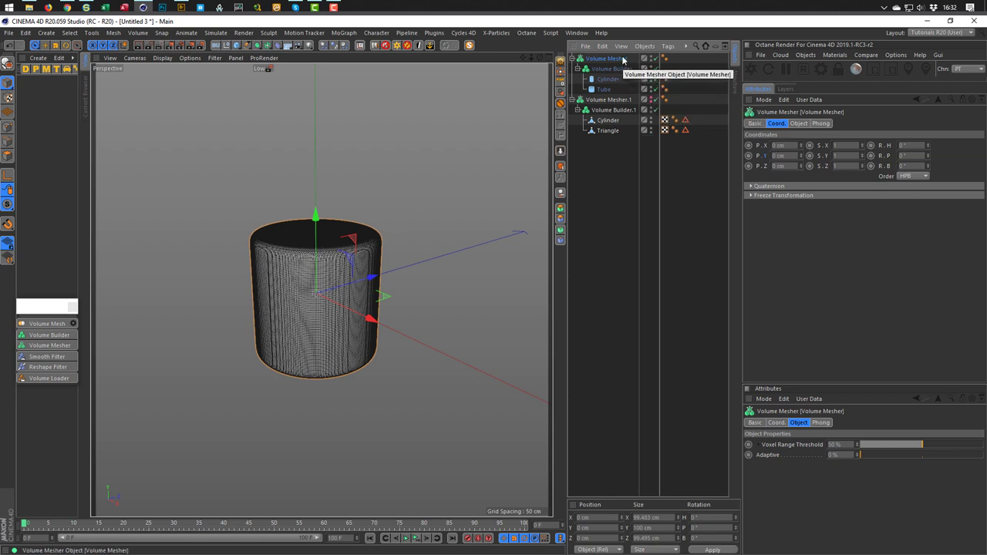
# Set the first Volume Mesher visible in editor and renderer and keyframe both
pyautogui.click(755, 124)
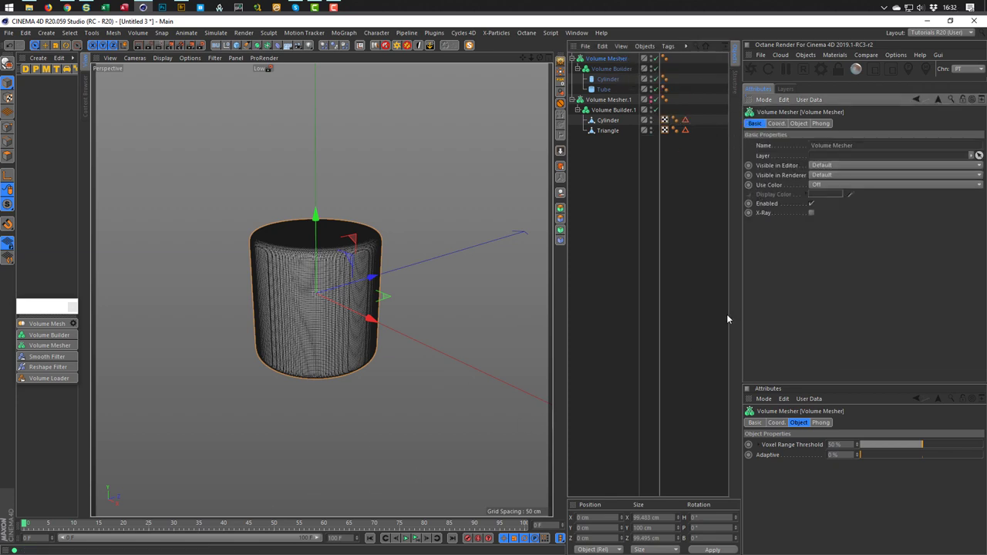
pyautogui.click(832, 166)
pyautogui.click(830, 186)
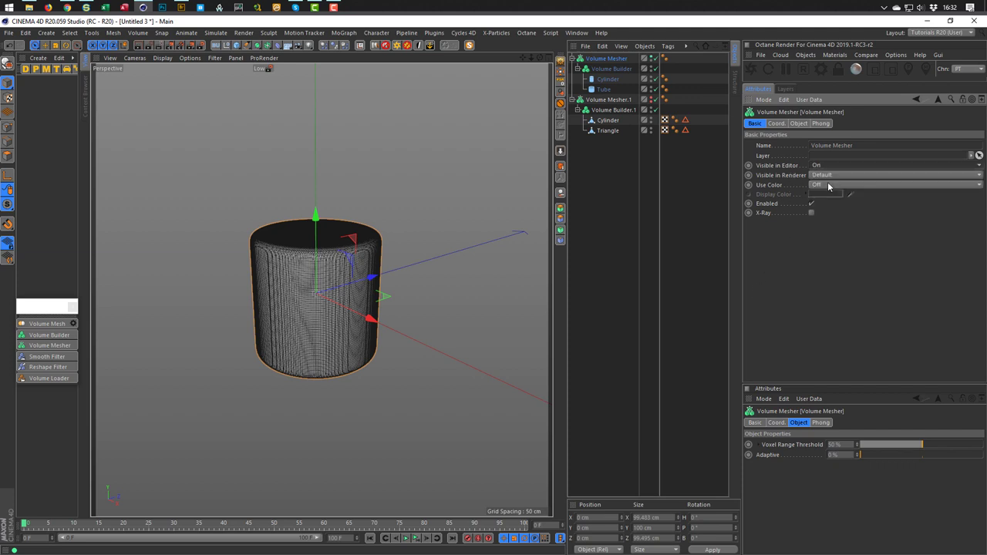
pyautogui.click(830, 176)
pyautogui.click(829, 195)
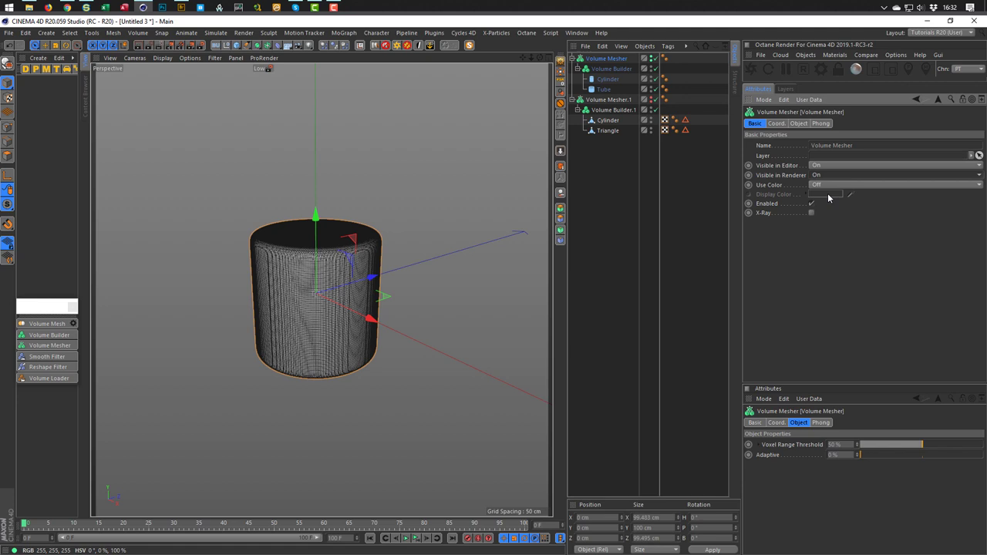
pyautogui.click(748, 166)
pyautogui.click(748, 176)
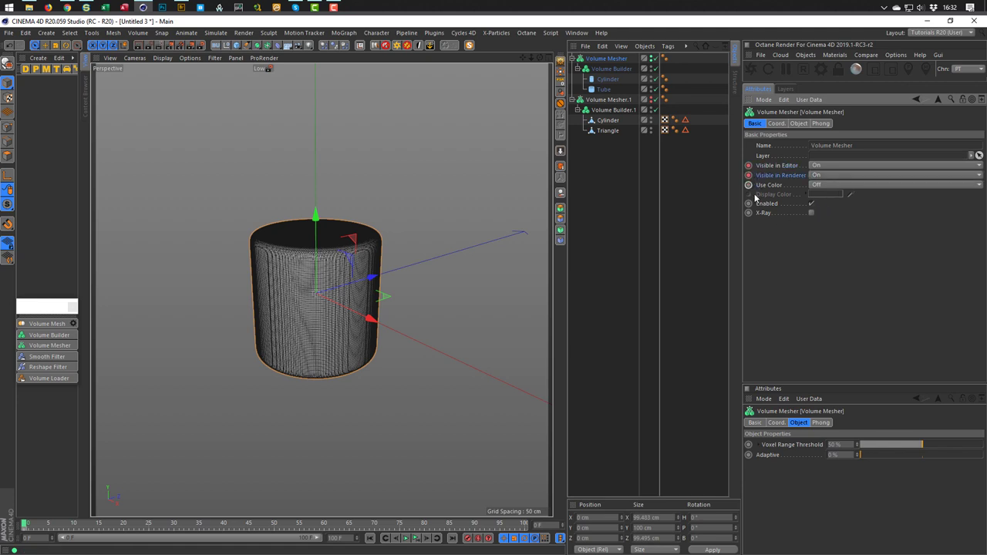
# Keyframe Volume Mesher.1 hidden at frame 0, then make it visible in editor and renderer at frame 25
pyautogui.click(611, 100)
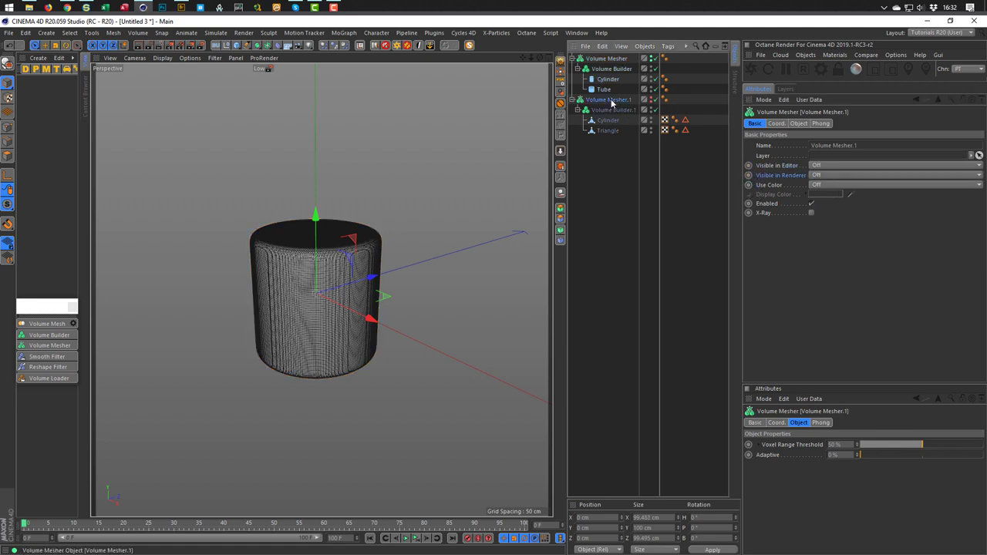
pyautogui.click(748, 166)
pyautogui.click(748, 176)
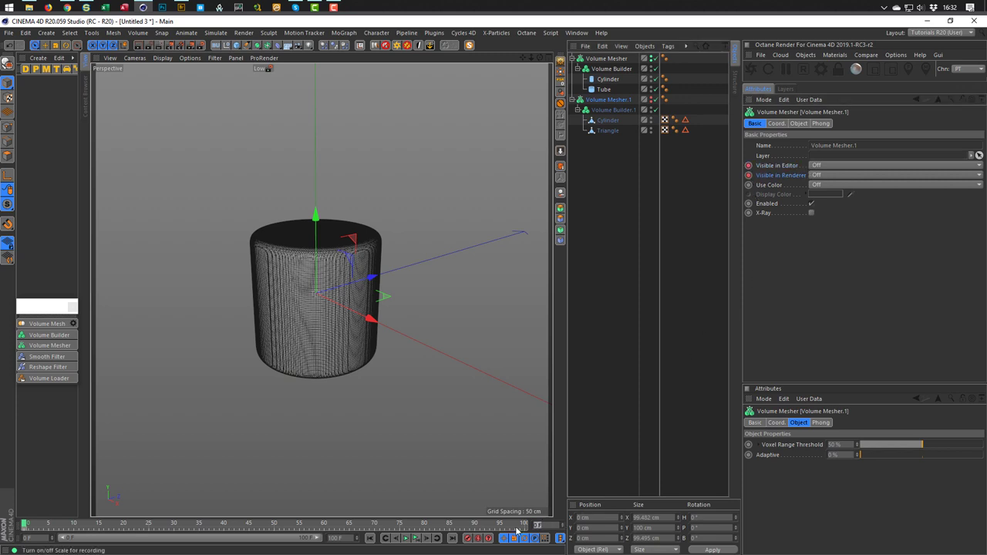
pyautogui.hotkey('ctrl', 'g')
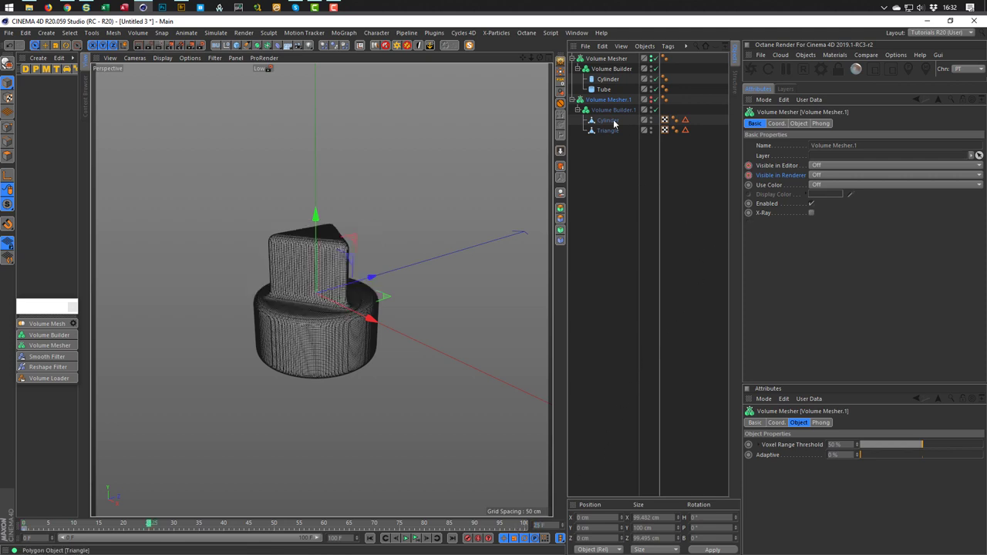
pyautogui.click(824, 167)
pyautogui.click(824, 186)
pyautogui.click(823, 175)
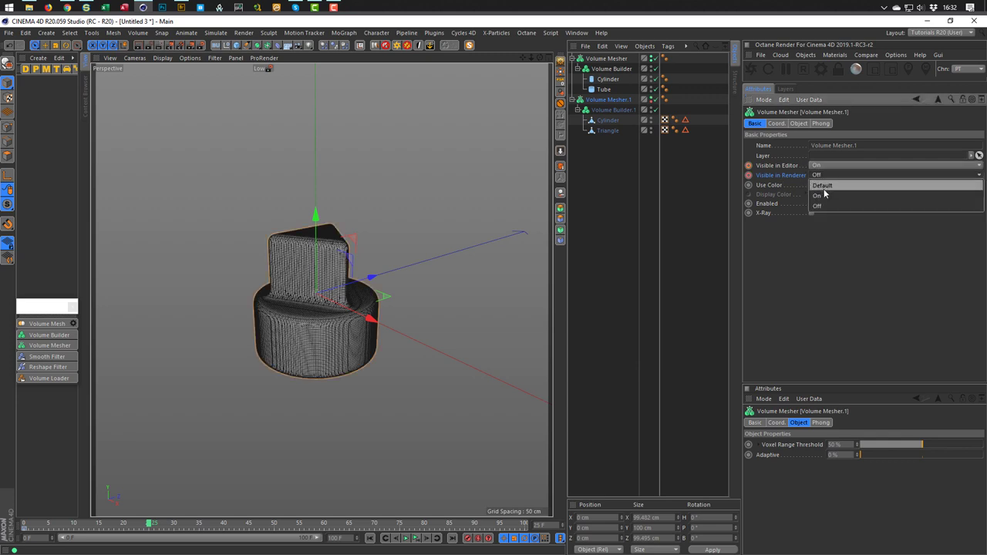
pyautogui.click(819, 196)
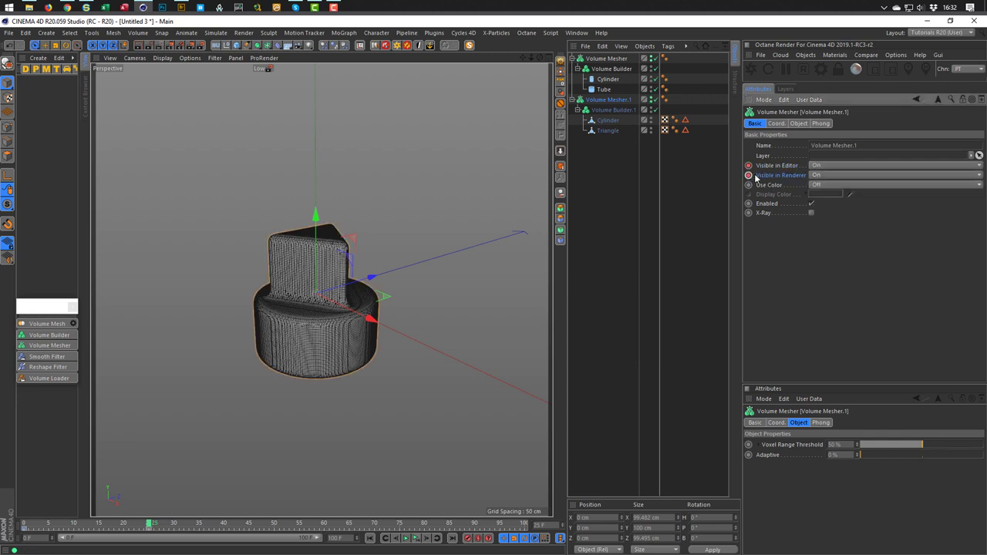
# Set the first Volume Mesher's editor and renderer visibility to Off and keyframe them at frame 25
pyautogui.click(614, 60)
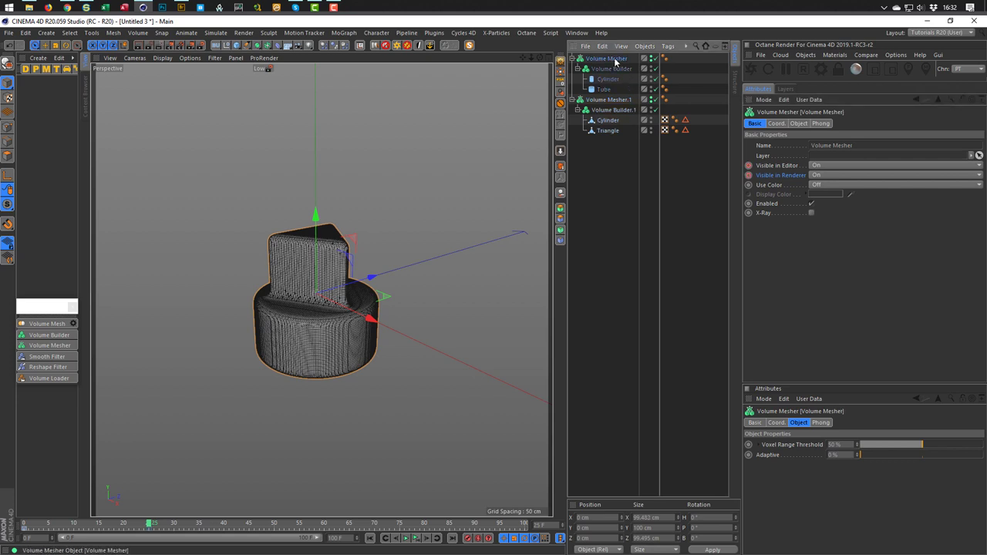
pyautogui.click(812, 167)
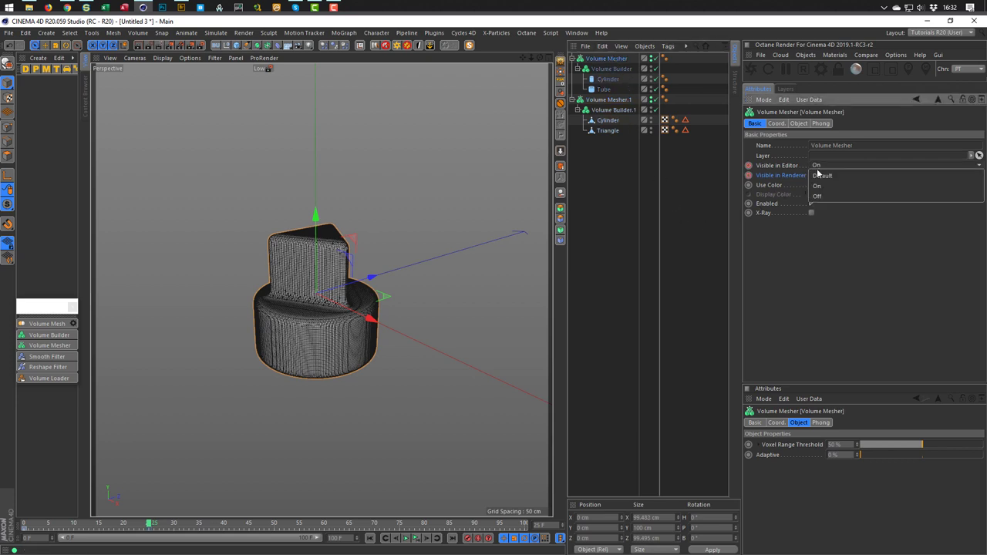
pyautogui.click(823, 196)
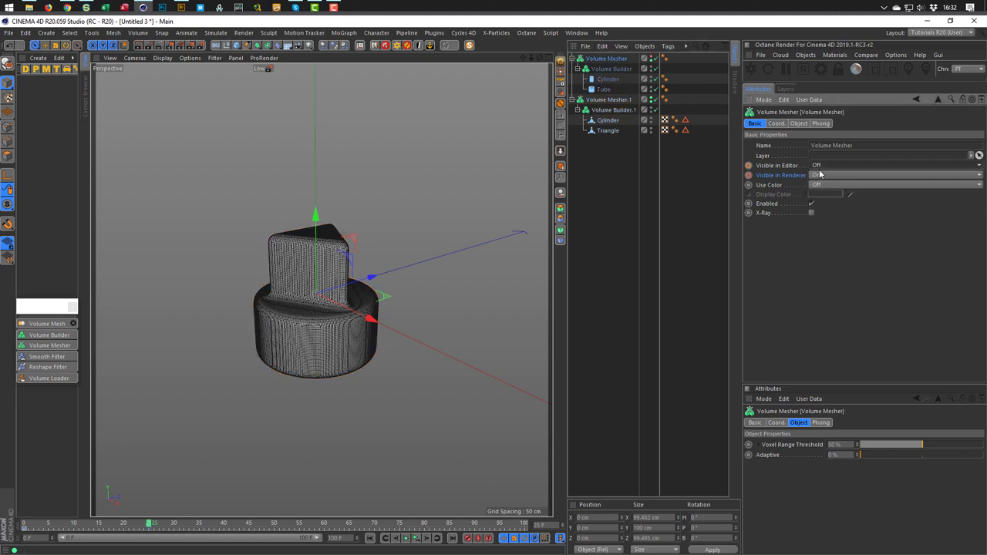
pyautogui.click(818, 175)
pyautogui.click(819, 205)
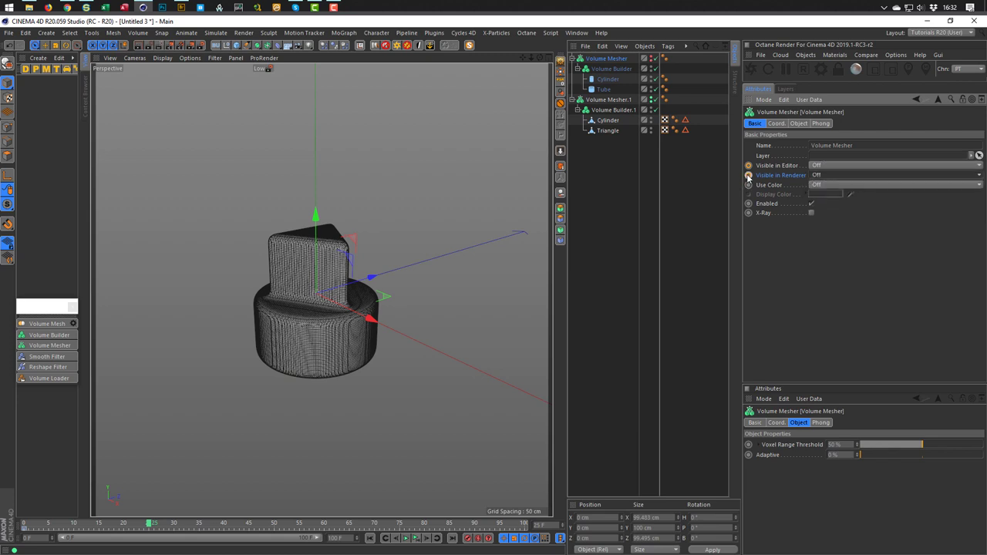
pyautogui.keyDown('ctrl'); pyautogui.click(748, 175); pyautogui.keyUp('ctrl')
pyautogui.keyDown('ctrl'); pyautogui.click(748, 165); pyautogui.keyUp('ctrl')
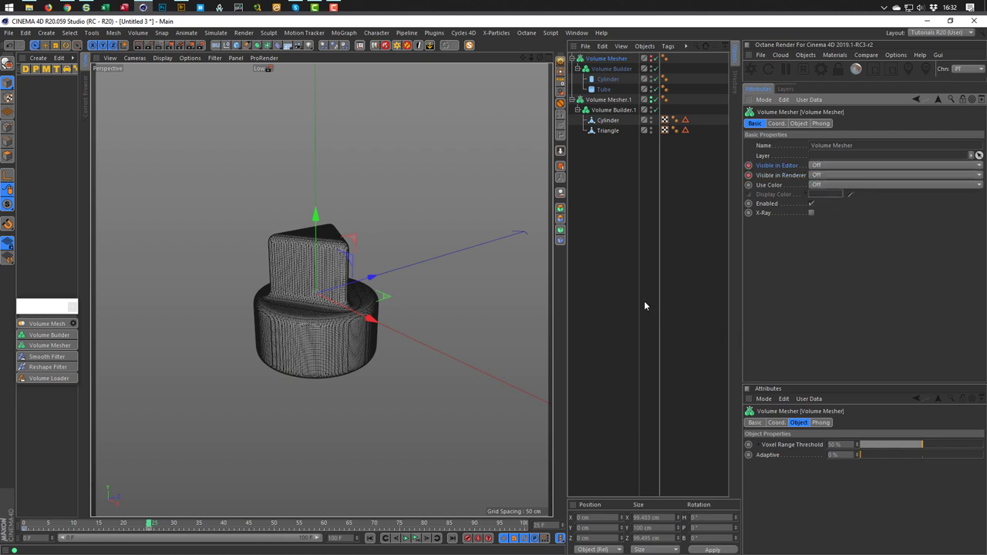
pyautogui.click(623, 309)
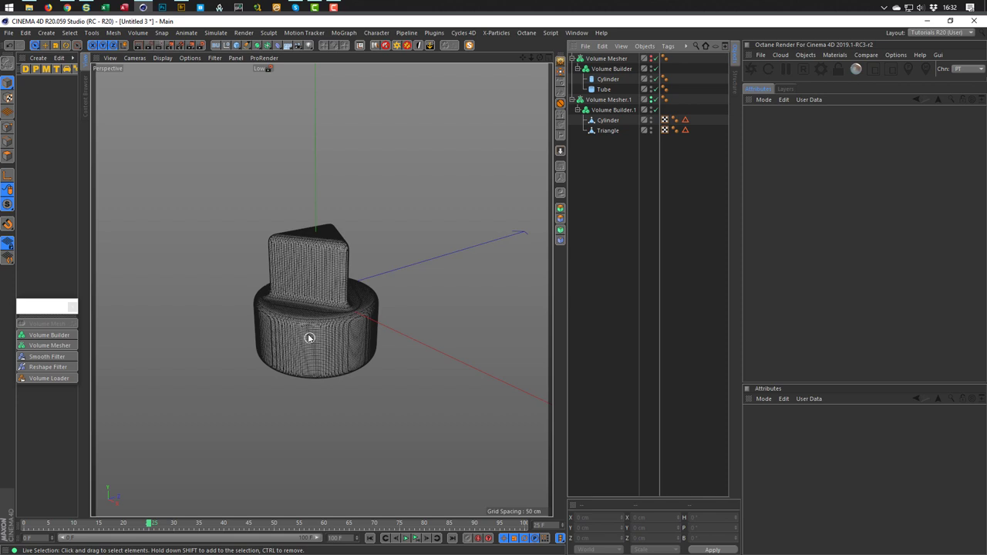
# Play the animation, stop and rewind to frame 0, then select the Triangle
pyautogui.click(416, 538)
pyautogui.click(414, 543)
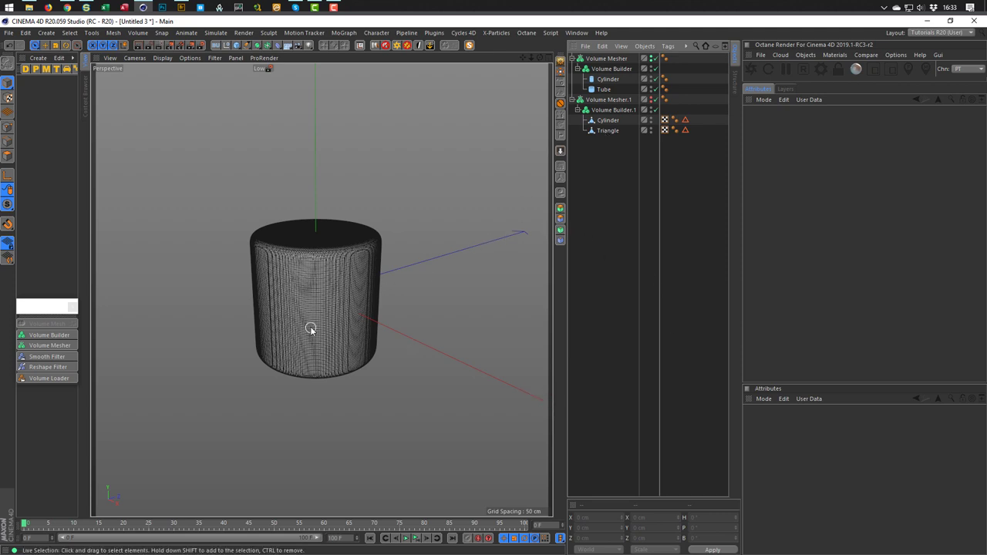
pyautogui.keyDown('alt'); pyautogui.moveTo(311, 328); pyautogui.dragTo(303, 294, button='middle'); pyautogui.keyUp('alt')
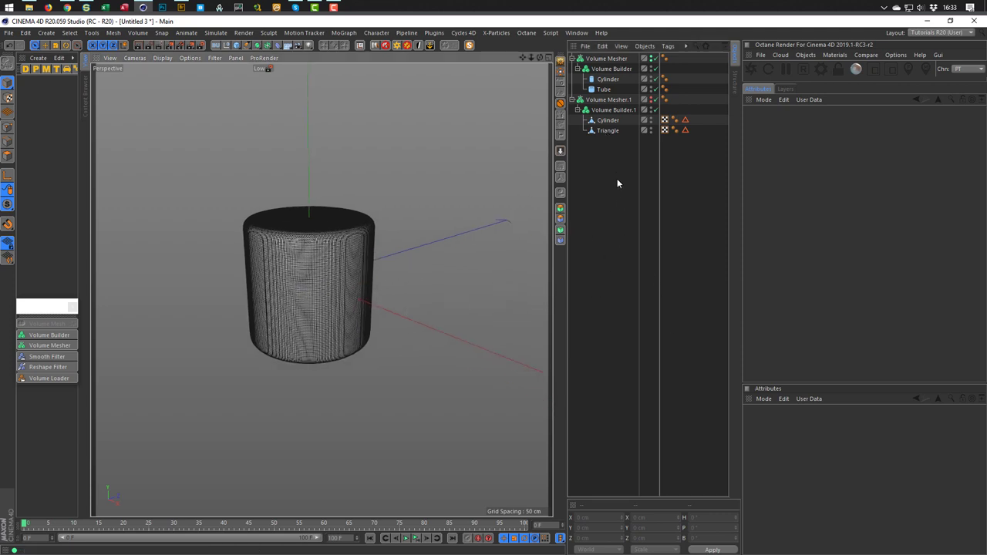
pyautogui.click(608, 131)
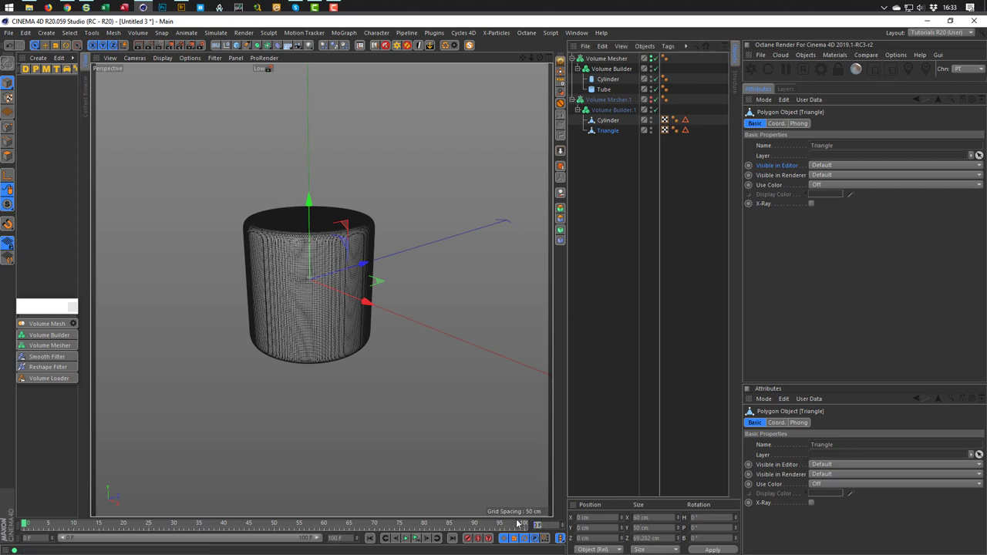
# Jump to frame 25, then check the Vimeo reference video in Chrome and minimize it
pyautogui.press('Return')
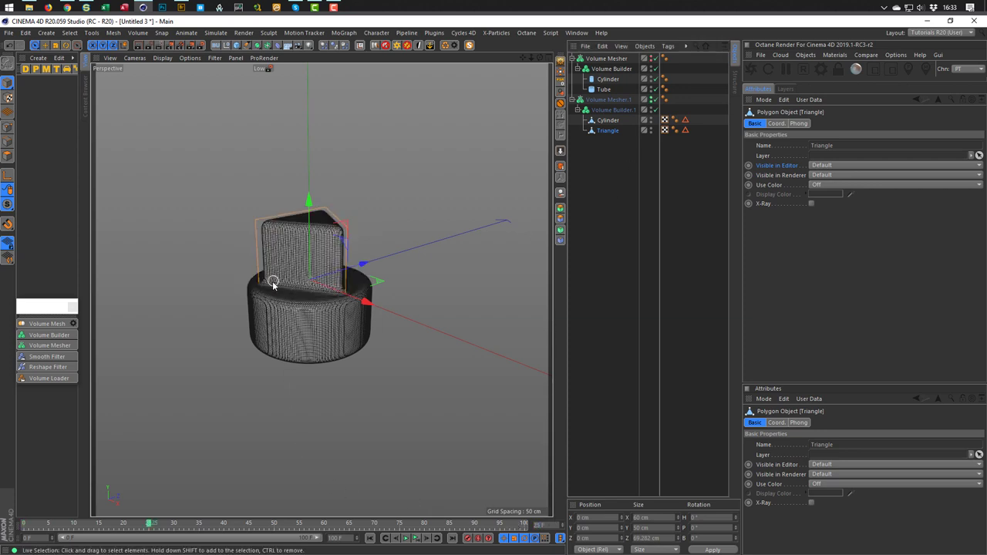
pyautogui.keyDown('alt'); pyautogui.moveTo(331, 300); pyautogui.dragTo(340, 352, button='middle'); pyautogui.keyUp('alt')
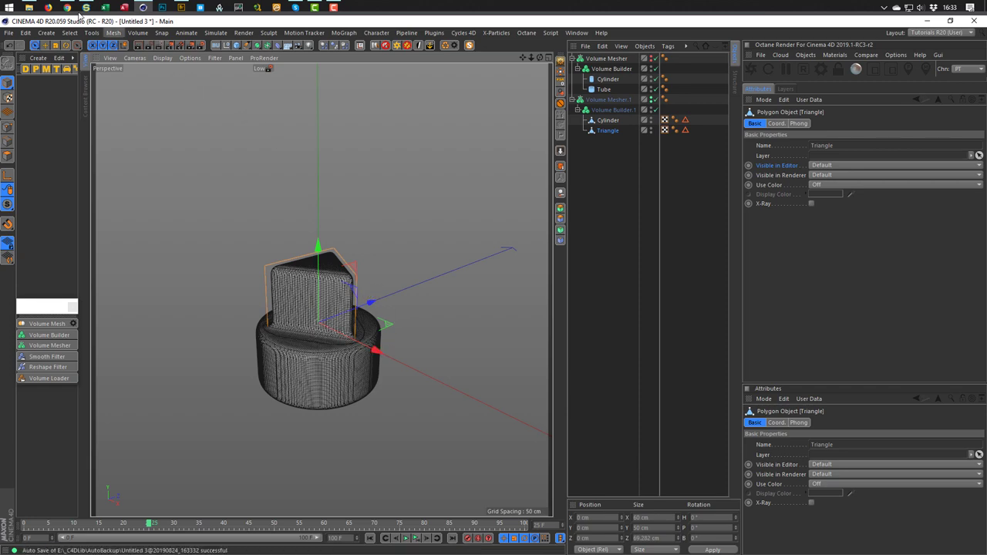
pyautogui.click(67, 7)
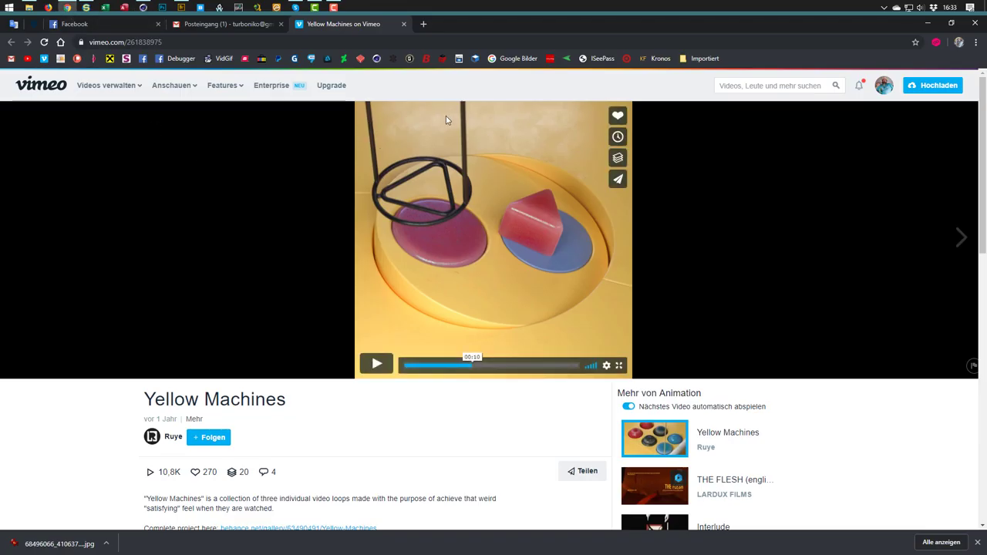
pyautogui.click(929, 24)
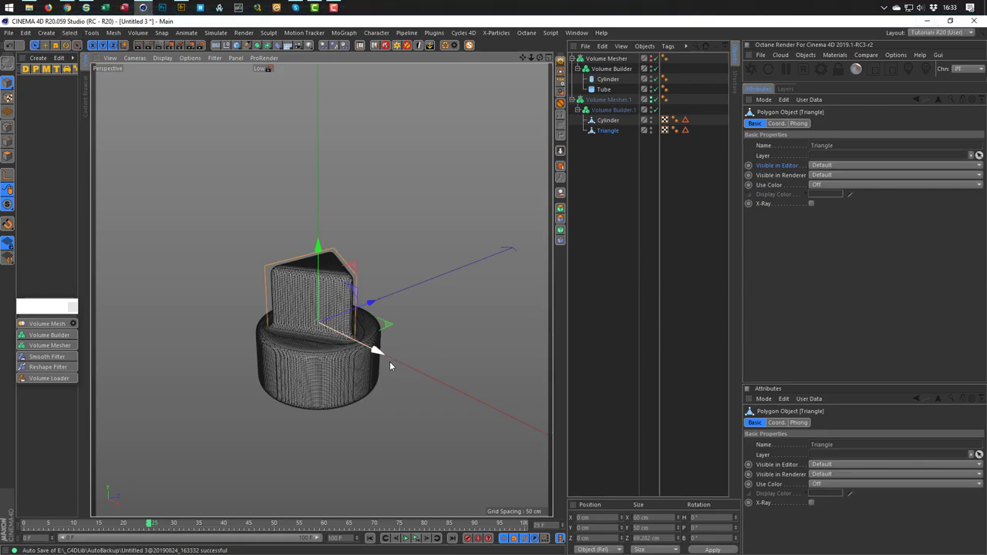
# Add an n-Side spline in the enlarged Top view and scale it down over the circle
pyautogui.middleClick(410, 275)
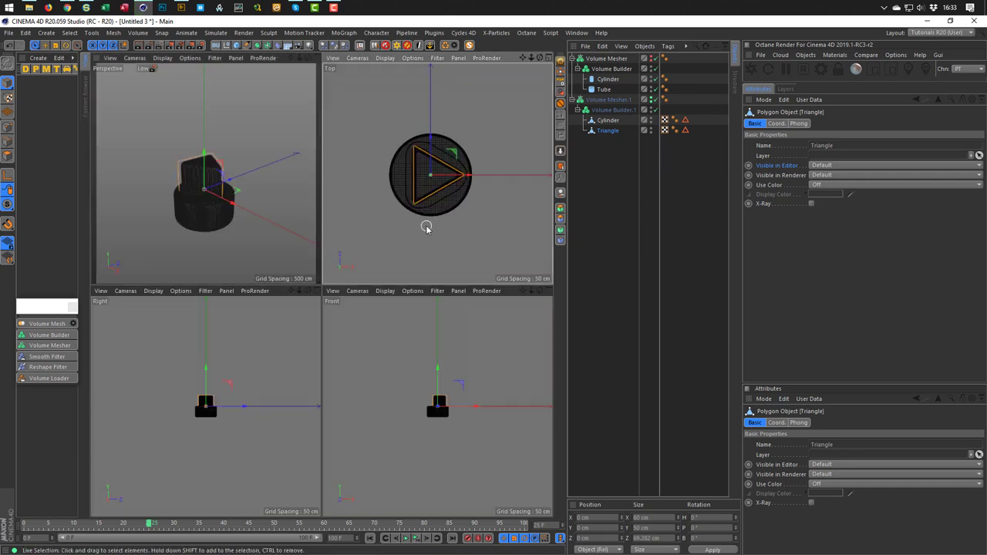
pyautogui.middleClick(426, 226)
pyautogui.scroll(5, 346, 275)
pyautogui.keyDown('alt'); pyautogui.moveTo(347, 265); pyautogui.dragTo(399, 249, button='middle'); pyautogui.keyUp('alt')
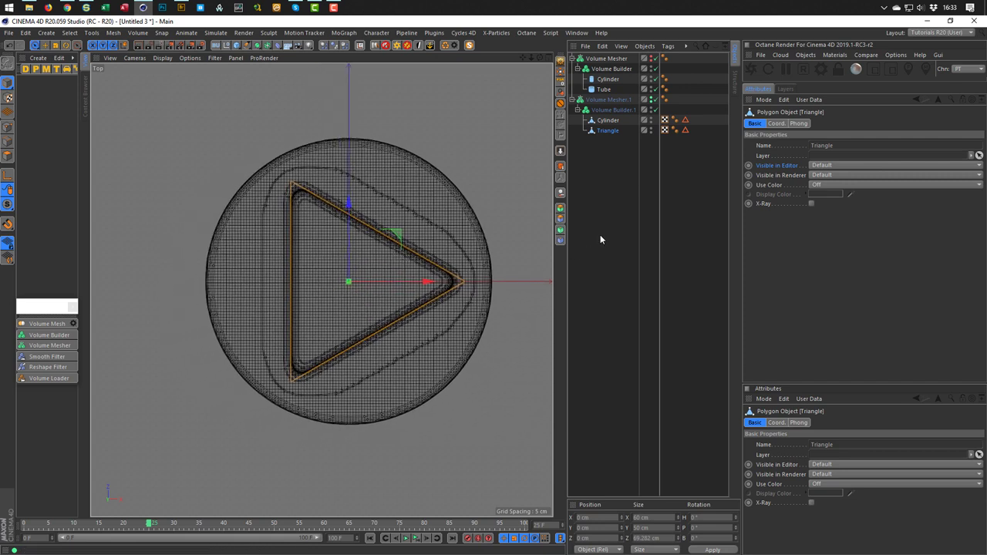
pyautogui.click(247, 45)
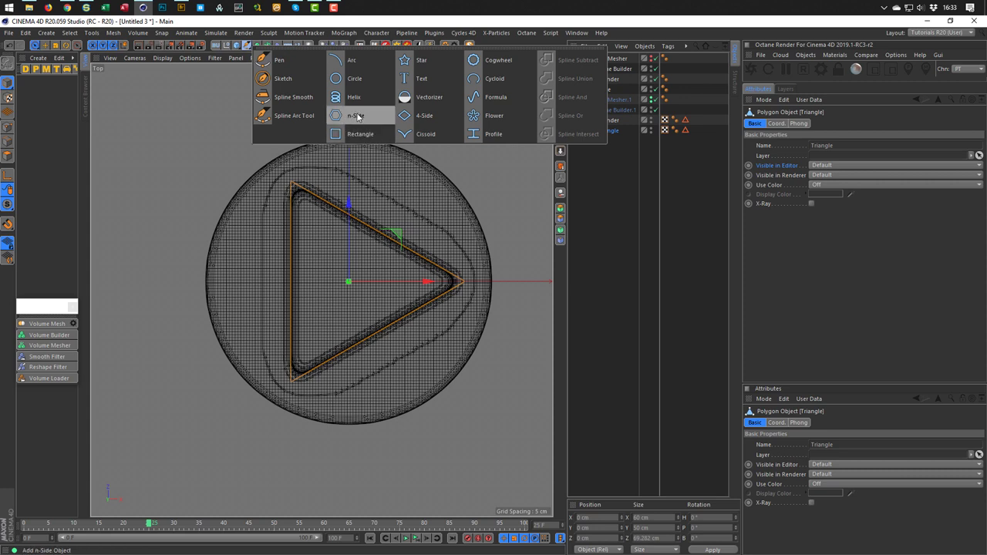
pyautogui.click(355, 115)
pyautogui.press('t')
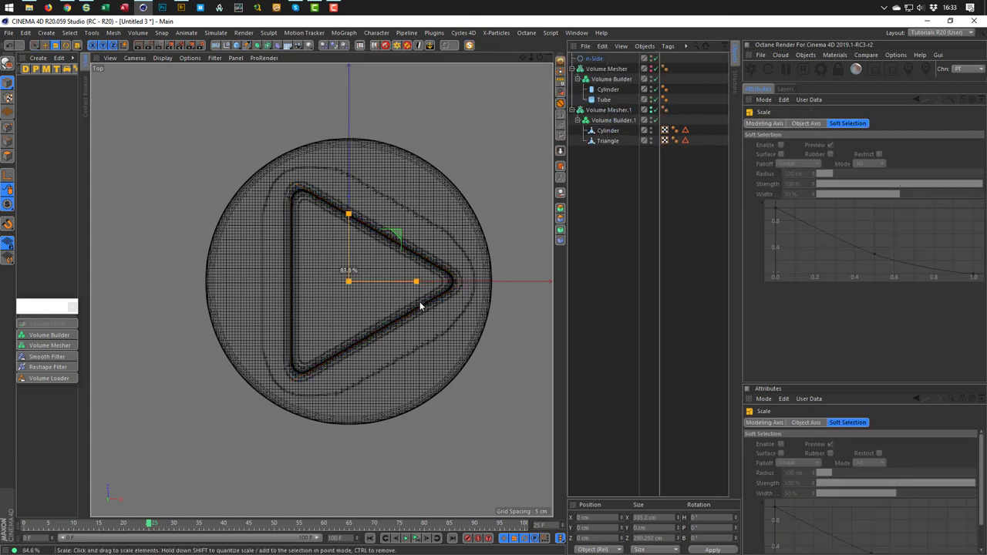
pyautogui.moveTo(420, 306); pyautogui.dragTo(220, 391)
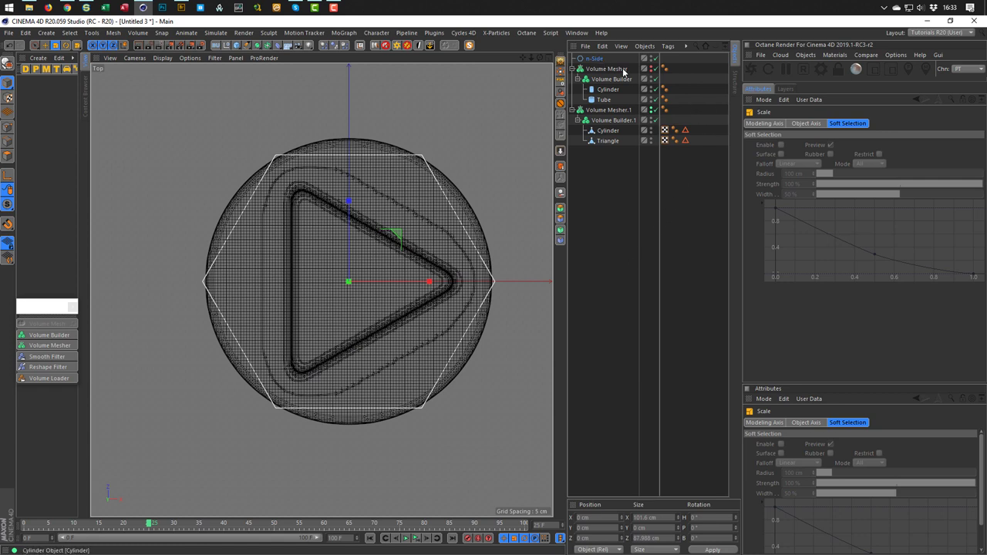
# Give the n-Side 3 sides, shrink it to the block, and enable 5 cm corner rounding
pyautogui.click(594, 58)
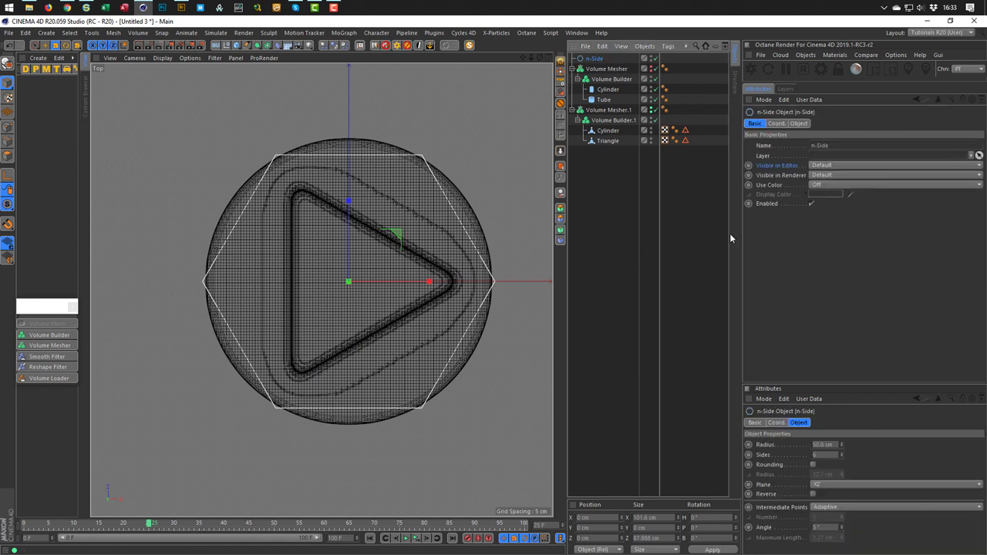
pyautogui.click(799, 123)
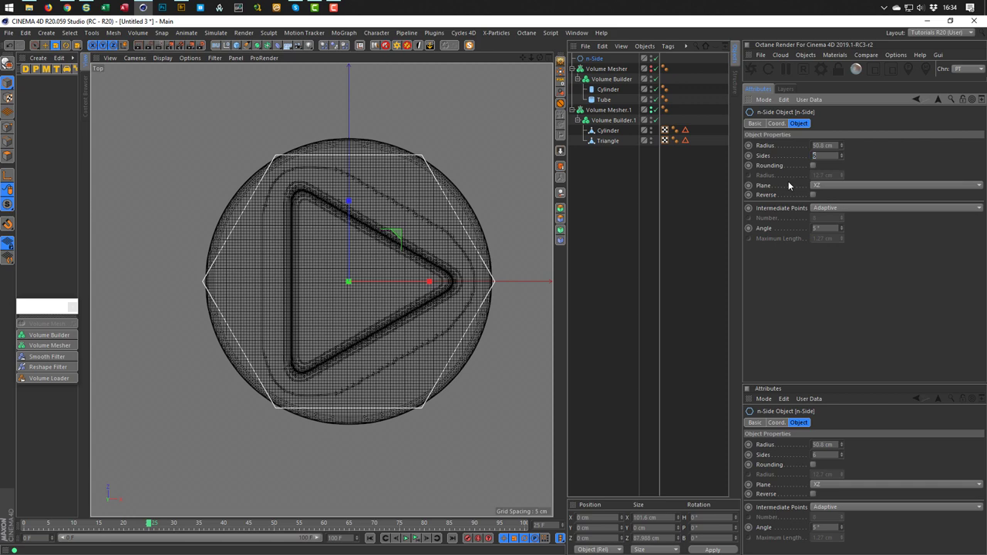
pyautogui.write('3')
pyautogui.press('Return')
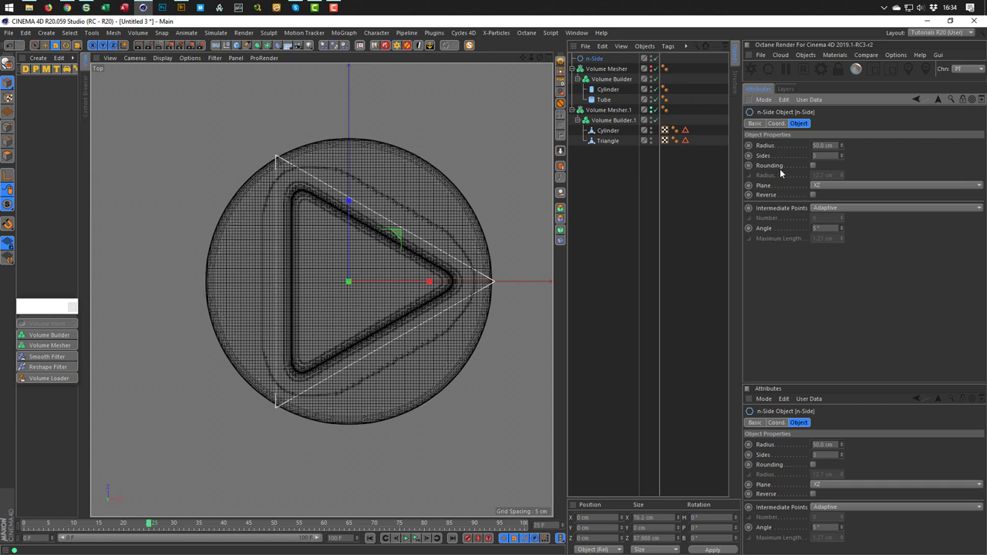
pyautogui.scroll(2, 396, 347)
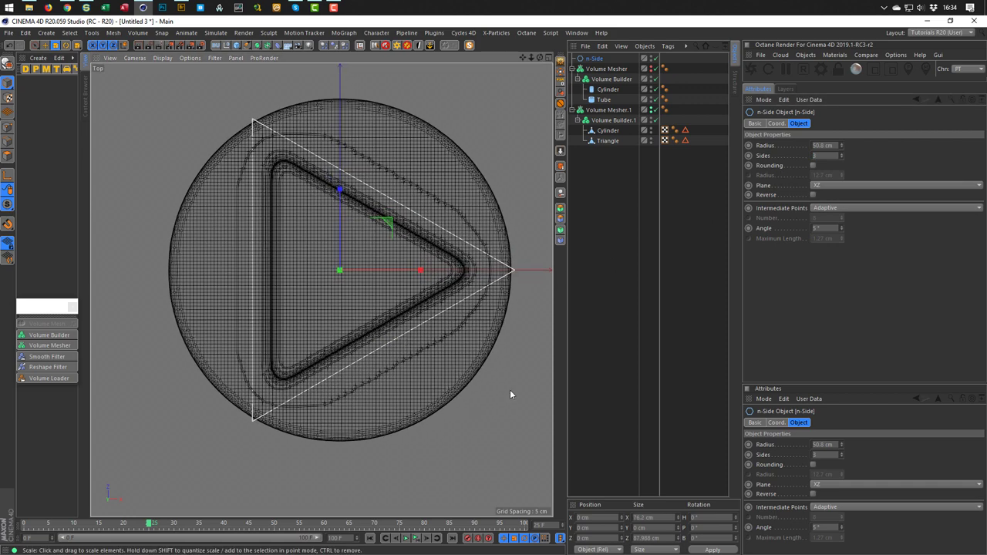
pyautogui.moveTo(504, 395); pyautogui.dragTo(467, 427)
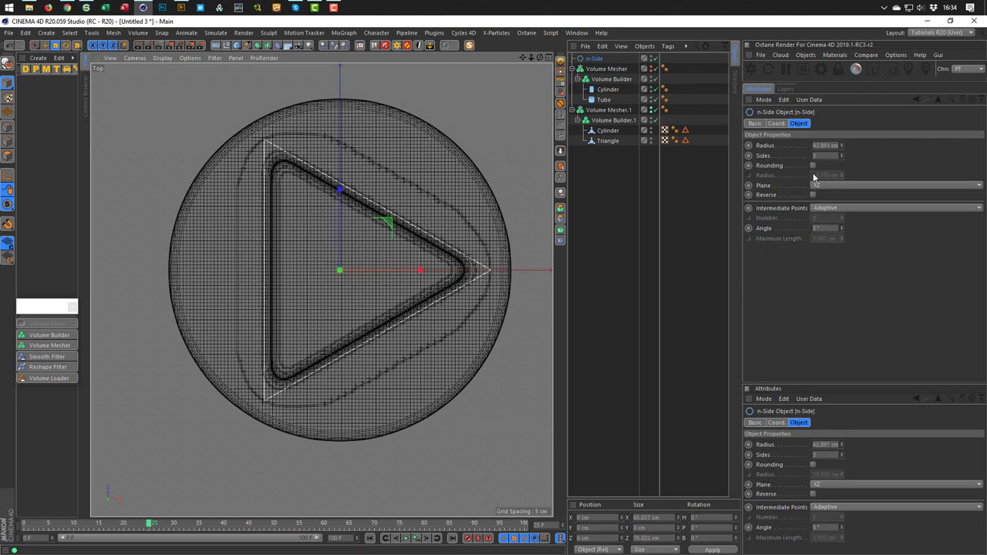
pyautogui.click(812, 165)
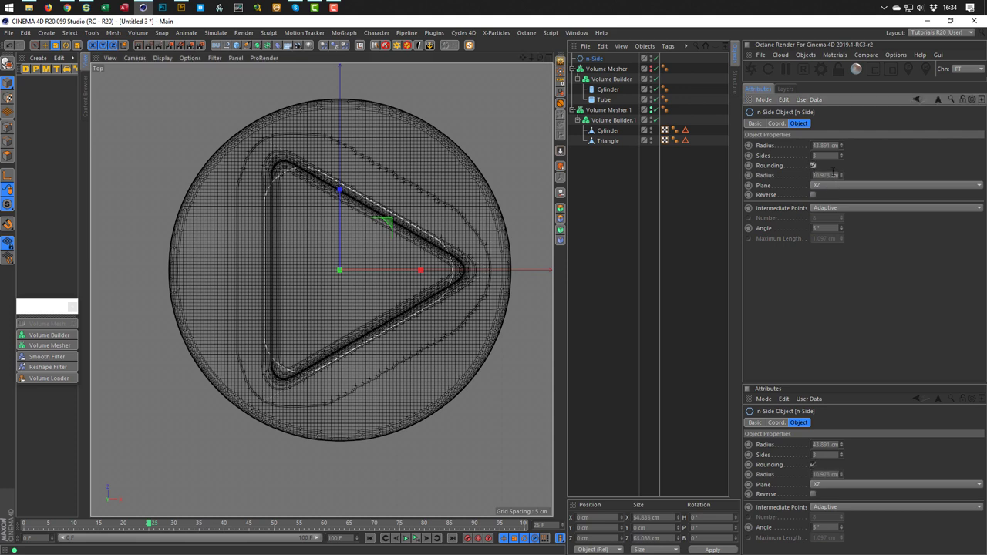
pyautogui.click(831, 175)
pyautogui.write('5')
pyautogui.press('Return')
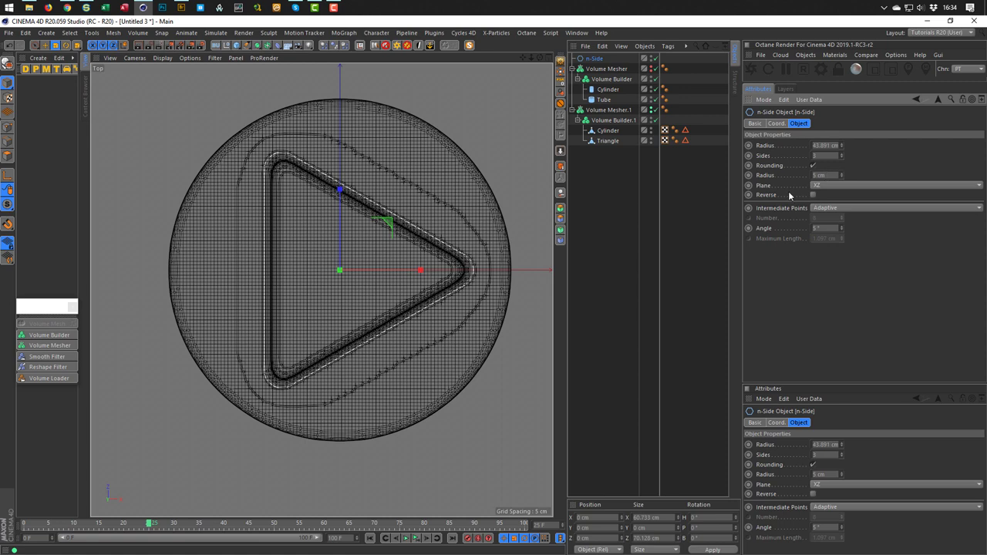
# Raise the rounded n-Side spline to about Y 3.75 cm in the Perspective view
pyautogui.middleClick(486, 314)
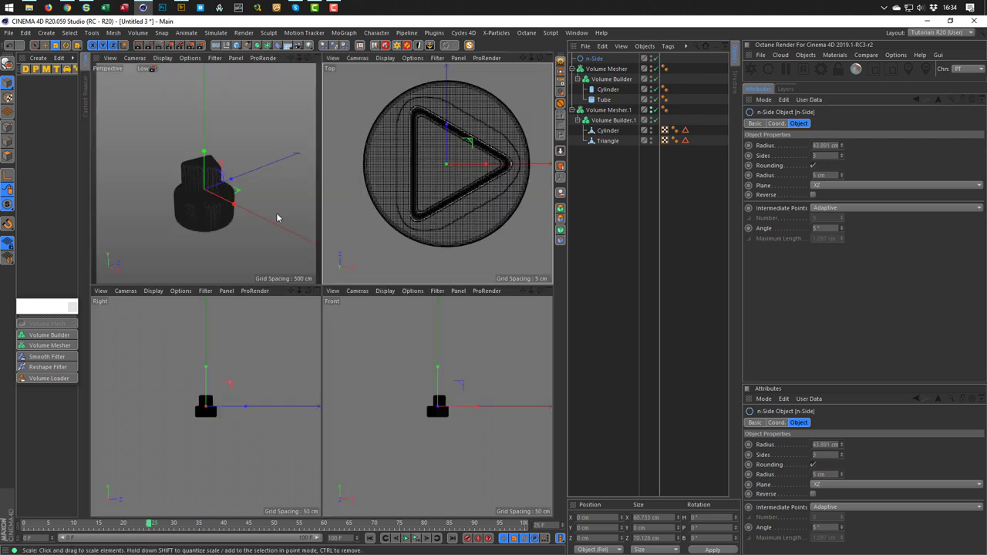
pyautogui.middleClick(241, 213)
pyautogui.scroll(4, 301, 343)
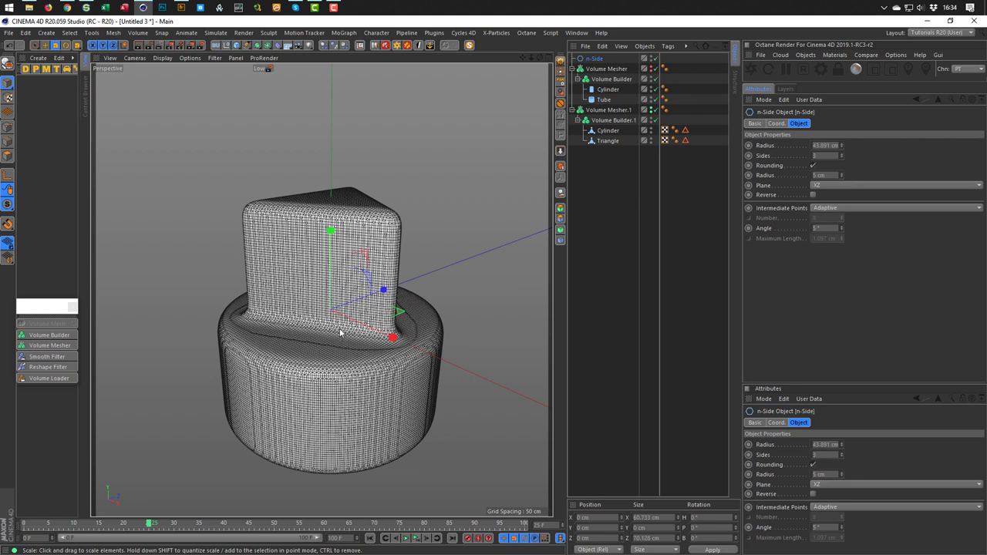
pyautogui.press('e')
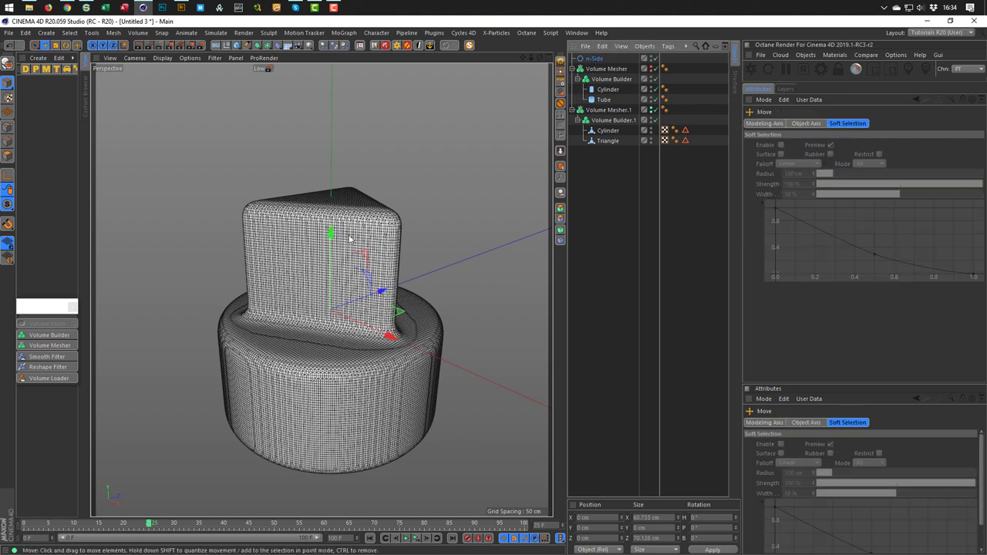
pyautogui.moveTo(330, 235); pyautogui.dragTo(332, 229)
pyautogui.keyDown('alt'); pyautogui.moveTo(345, 270); pyautogui.dragTo(385, 258); pyautogui.keyUp('alt')
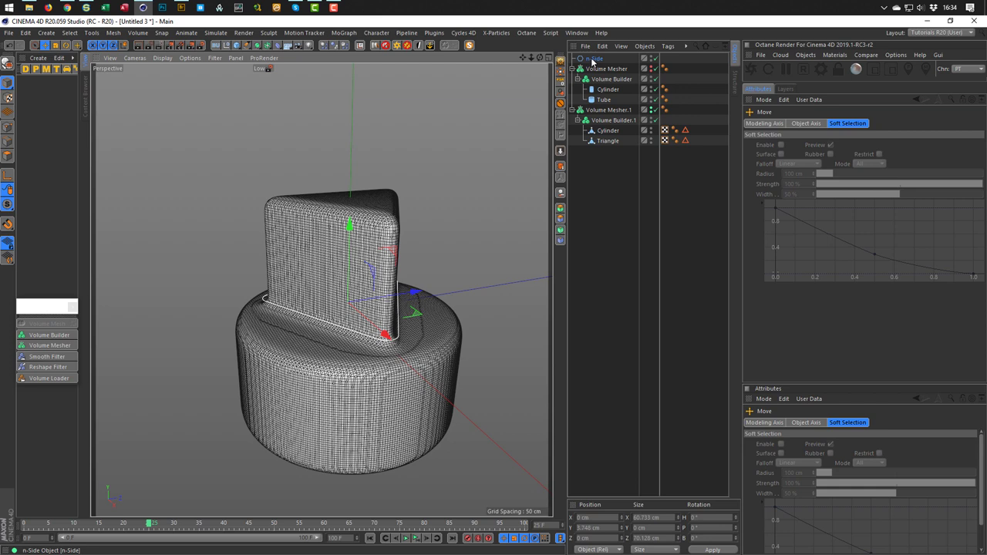
# Wrap n-Side in a Volume Builder with 0.5 cm voxel size, 1.5 cm smoothing radius and density 2
pyautogui.keyDown('alt'); pyautogui.click(51, 336); pyautogui.keyUp('alt')
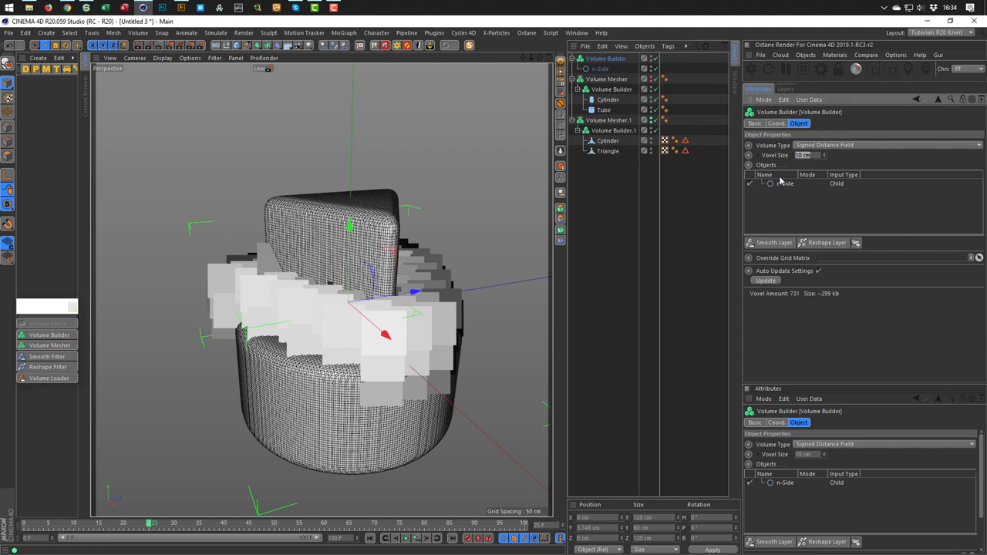
pyautogui.write('0.5')
pyautogui.press('Return')
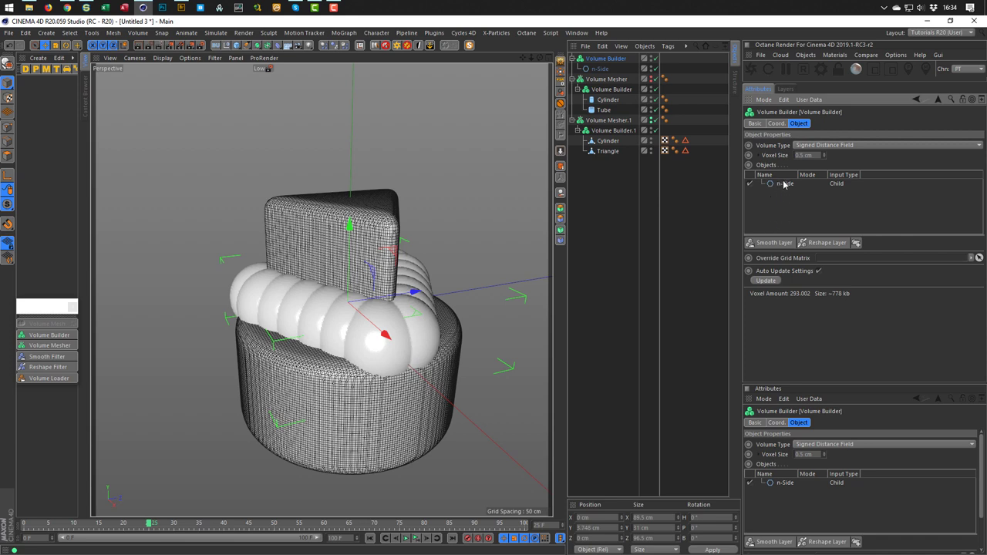
pyautogui.click(783, 184)
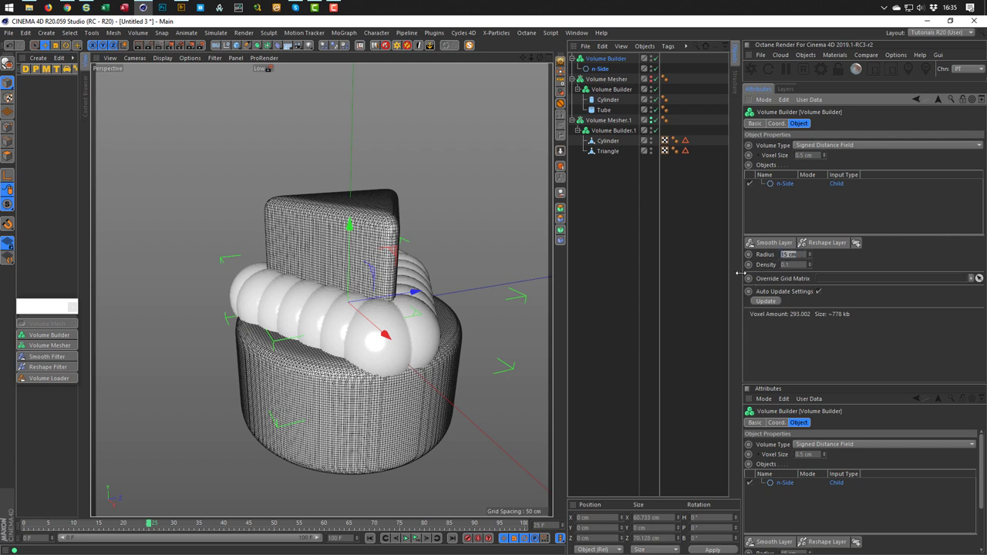
pyautogui.write('1.5')
pyautogui.press('Return')
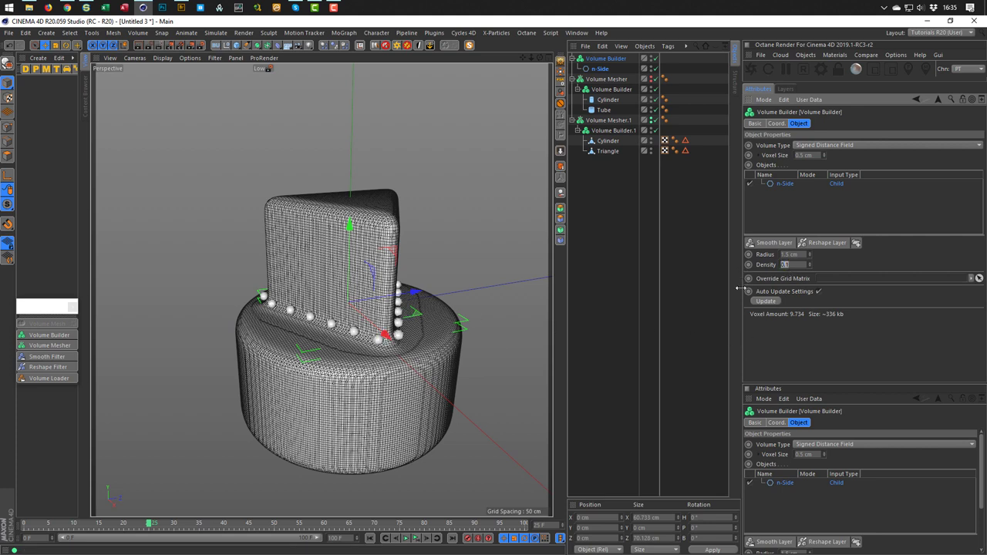
pyautogui.press('Return')
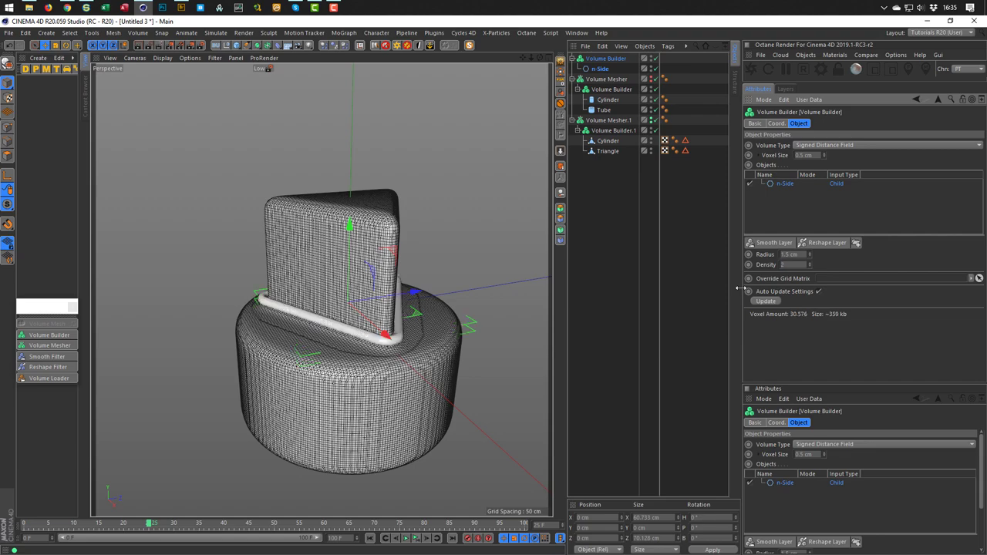
pyautogui.scroll(6, 443, 324)
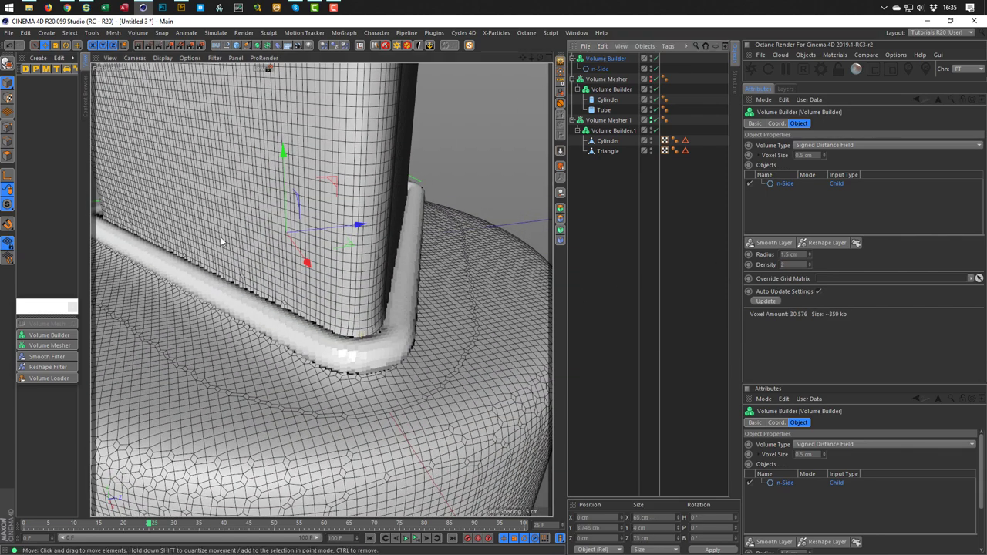
# Wrap the builder in Volume Mesher.2 and lower the n-Side rim to hug the block's base
pyautogui.keyDown('alt'); pyautogui.click(36, 350); pyautogui.keyUp('alt')
pyautogui.keyDown('alt'); pyautogui.moveTo(281, 390); pyautogui.dragTo(527, 319); pyautogui.keyUp('alt')
pyautogui.click(605, 79)
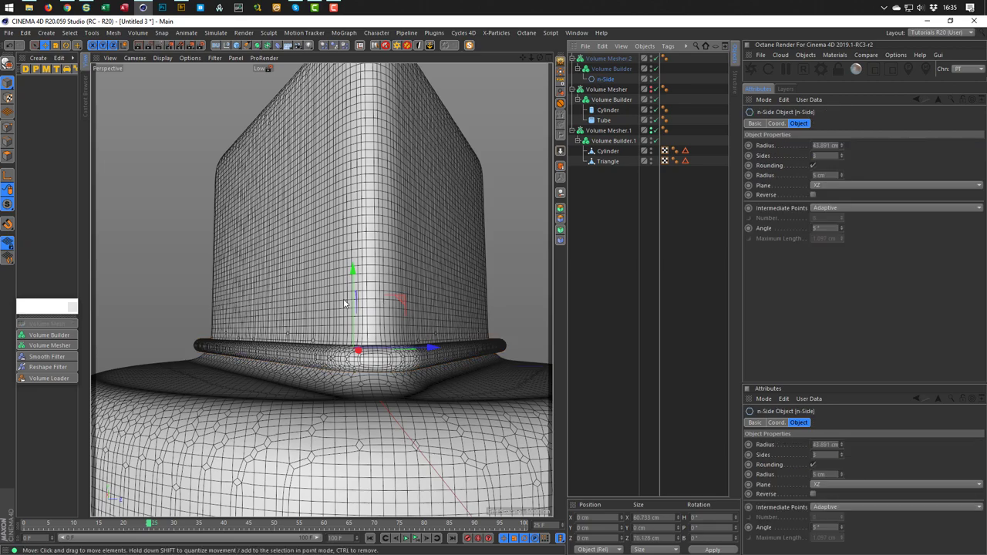
pyautogui.moveTo(352, 272); pyautogui.dragTo(347, 341)
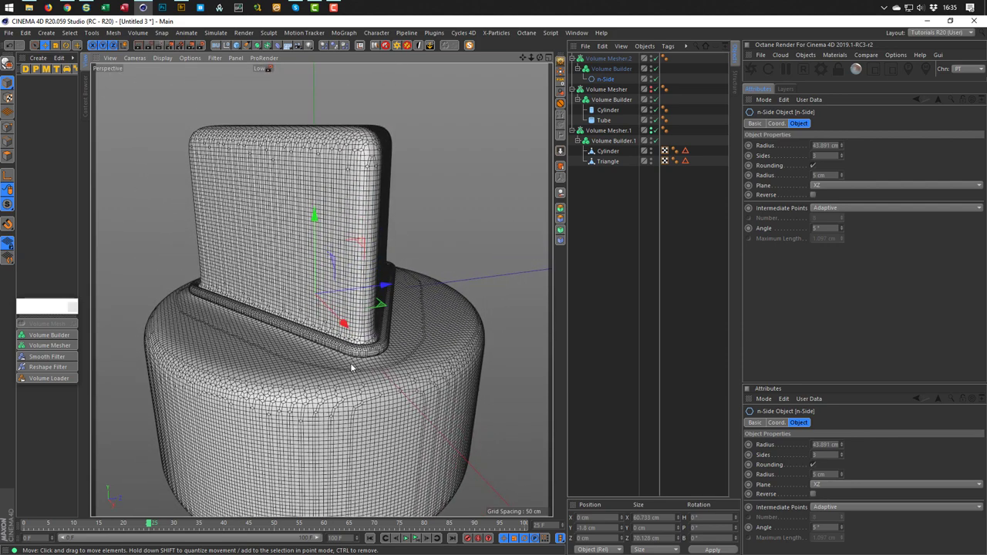
pyautogui.middleClick(351, 366)
pyautogui.middleClick(418, 246)
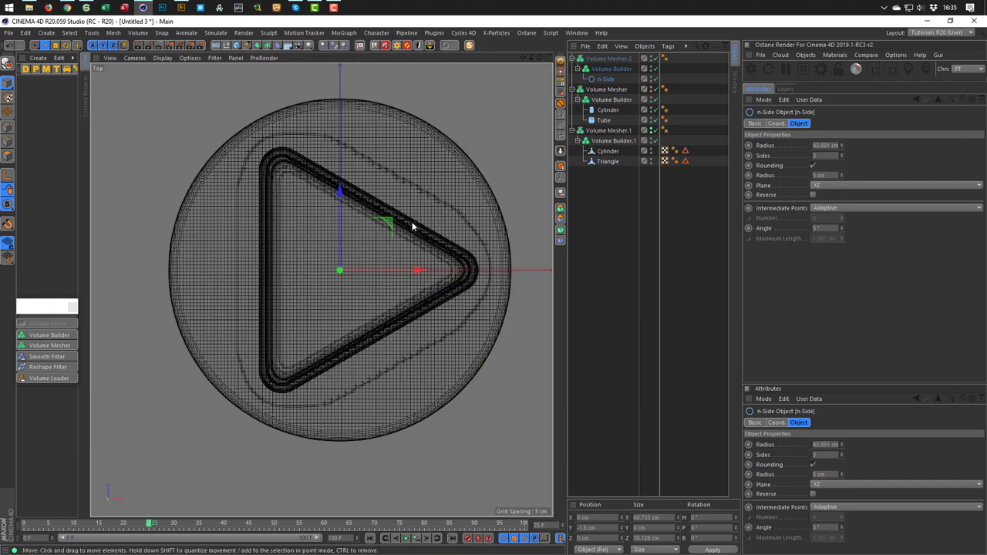
# Add a Circle spline and scale it down to about 45%
pyautogui.click(247, 44)
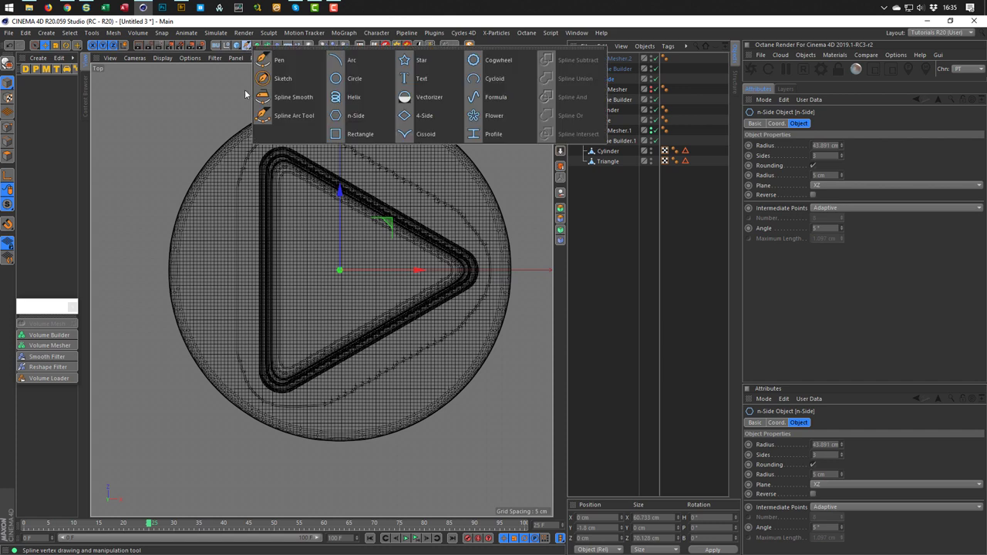
pyautogui.click(340, 82)
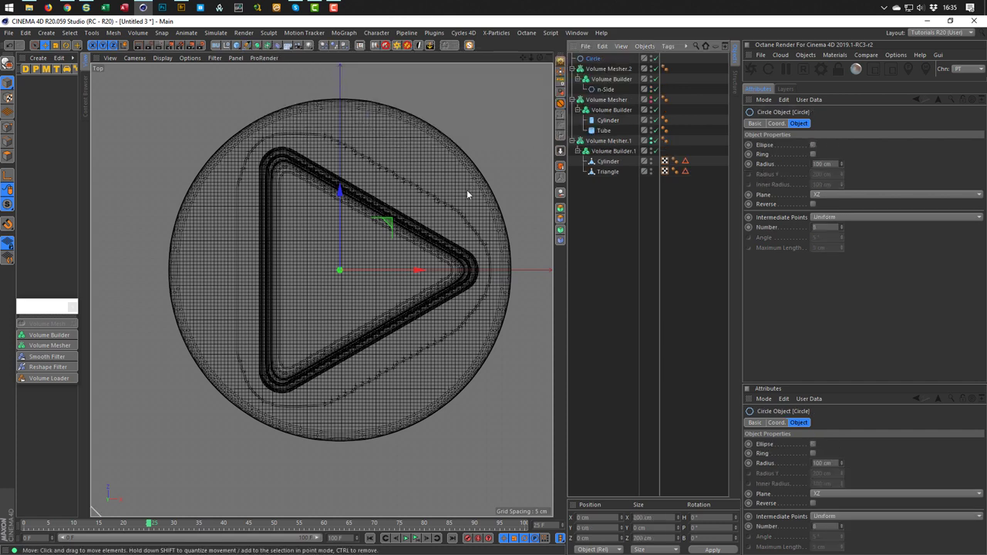
pyautogui.press('t')
pyautogui.moveTo(482, 221); pyautogui.dragTo(279, 324)
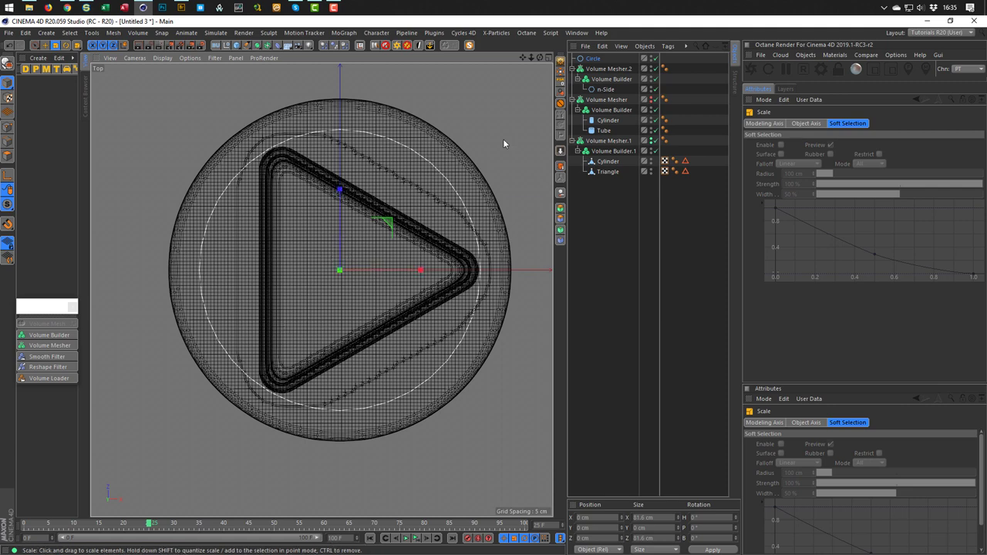
pyautogui.middleClick(508, 136)
pyautogui.middleClick(175, 162)
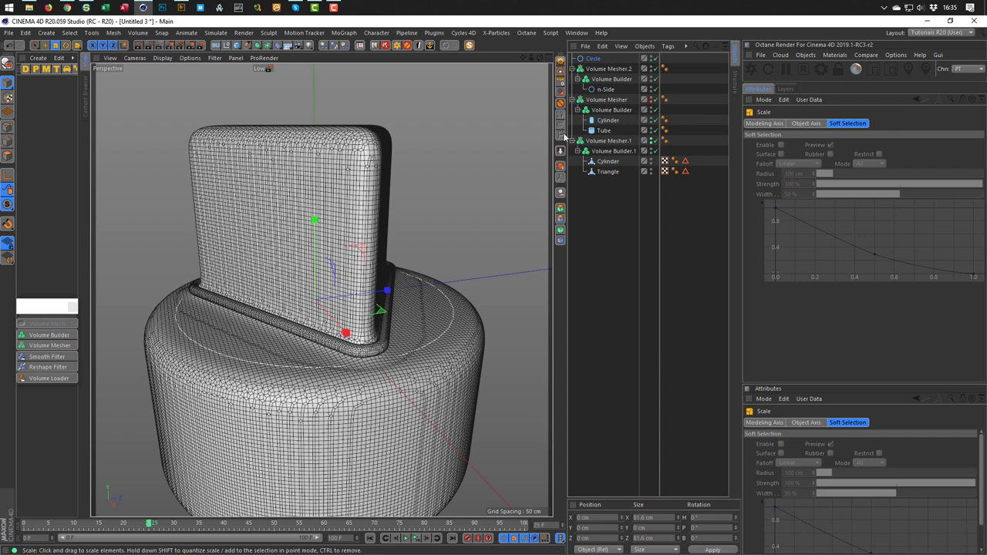
# Copy n-Side's -1.8 cm Y position into the Circle's P.Y
pyautogui.click(607, 90)
pyautogui.click(776, 124)
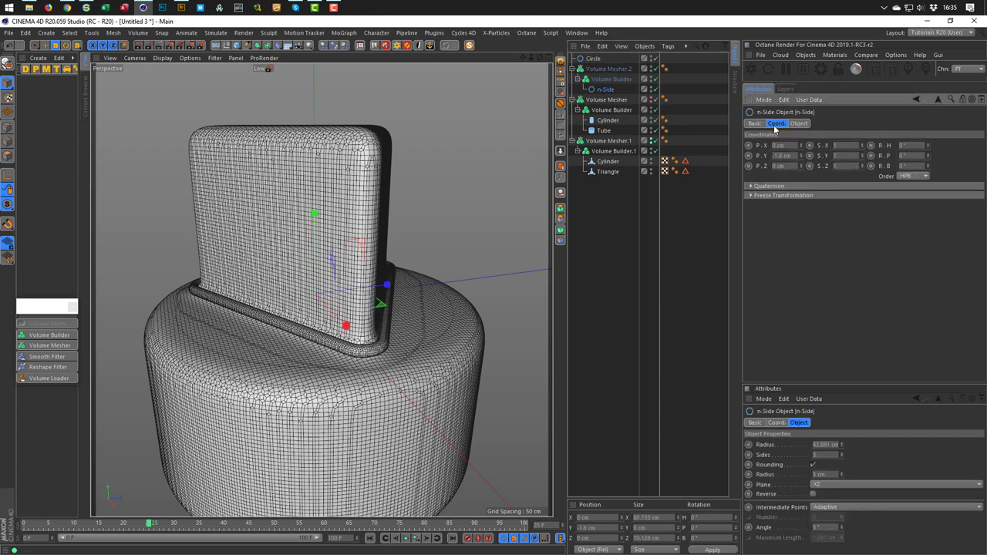
pyautogui.click(781, 155)
pyautogui.hotkey('ctrl', 'c')
pyautogui.click(593, 59)
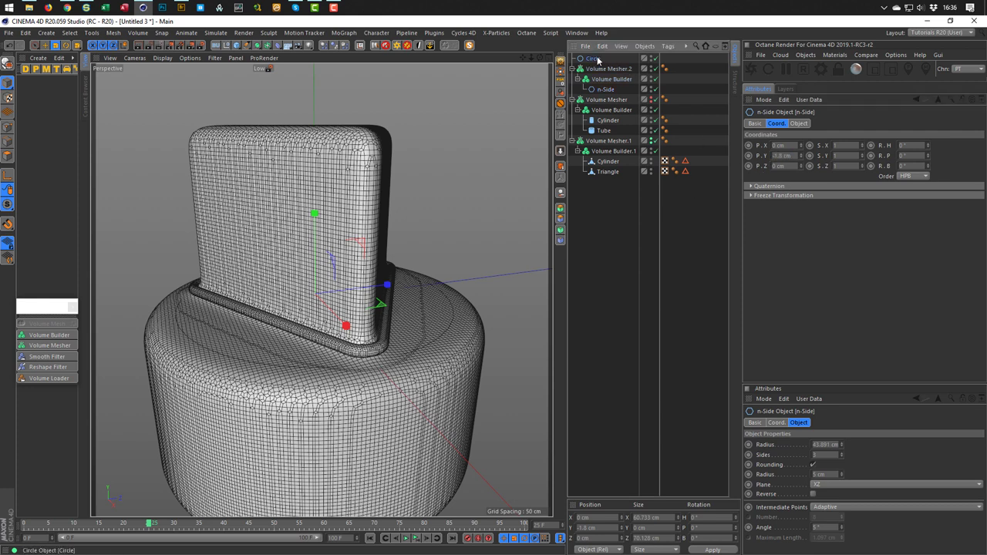
pyautogui.click(785, 156)
pyautogui.hotkey('ctrl', 'v')
pyautogui.press('Return')
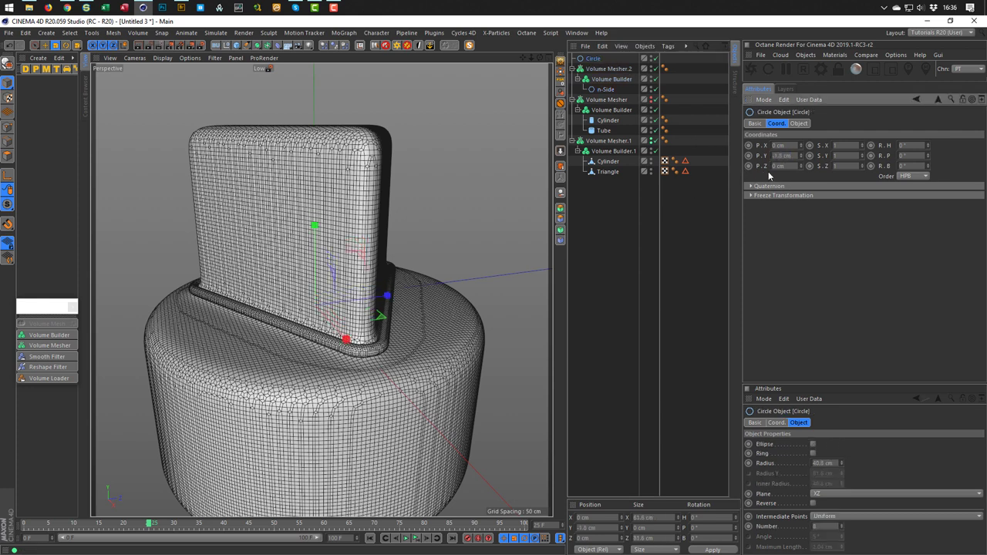
pyautogui.keyDown('alt'); pyautogui.moveTo(366, 314); pyautogui.dragTo(347, 297); pyautogui.keyUp('alt')
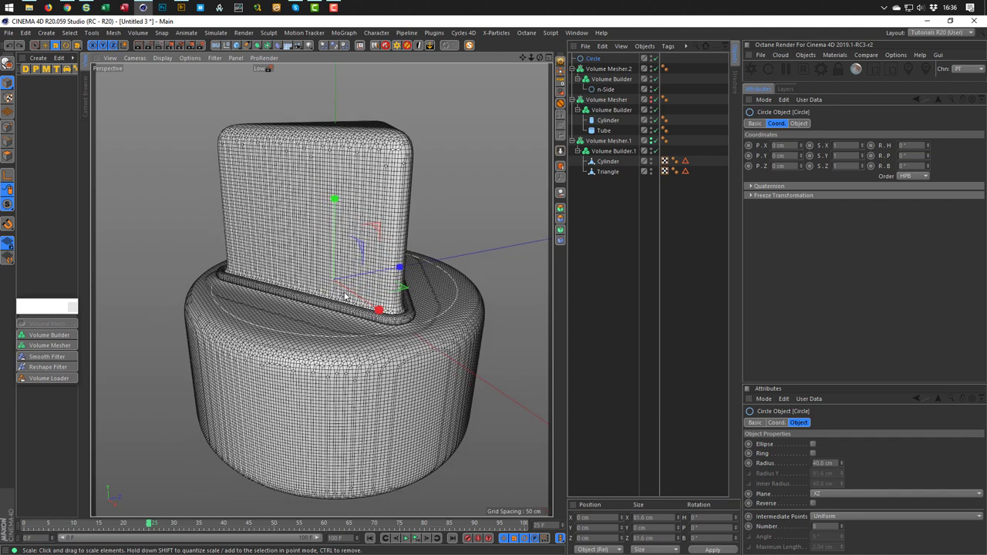
# Move the Circle into the Volume Builder alongside n-Side
pyautogui.moveTo(593, 62); pyautogui.dragTo(608, 90)
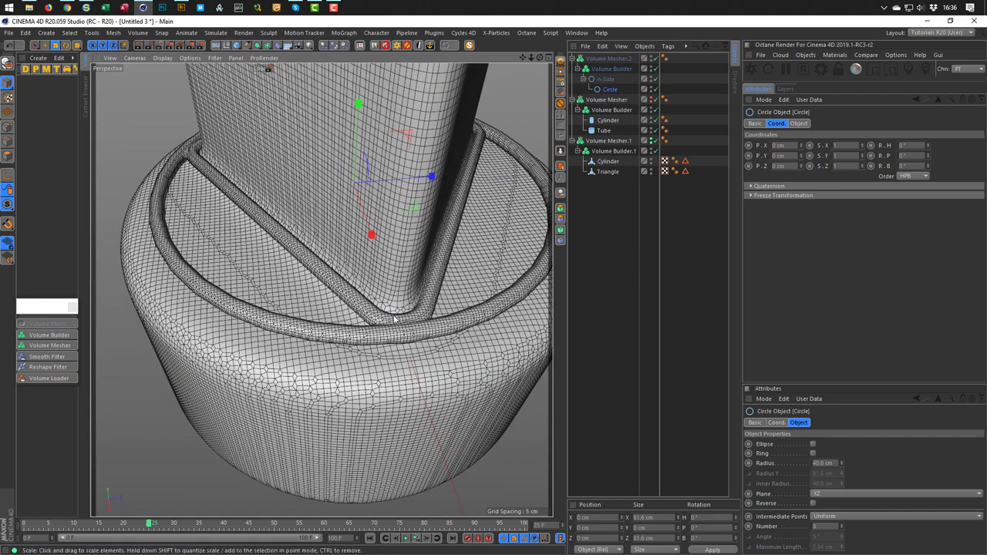
pyautogui.keyDown('alt'); pyautogui.moveTo(417, 328); pyautogui.dragTo(375, 327); pyautogui.keyUp('alt')
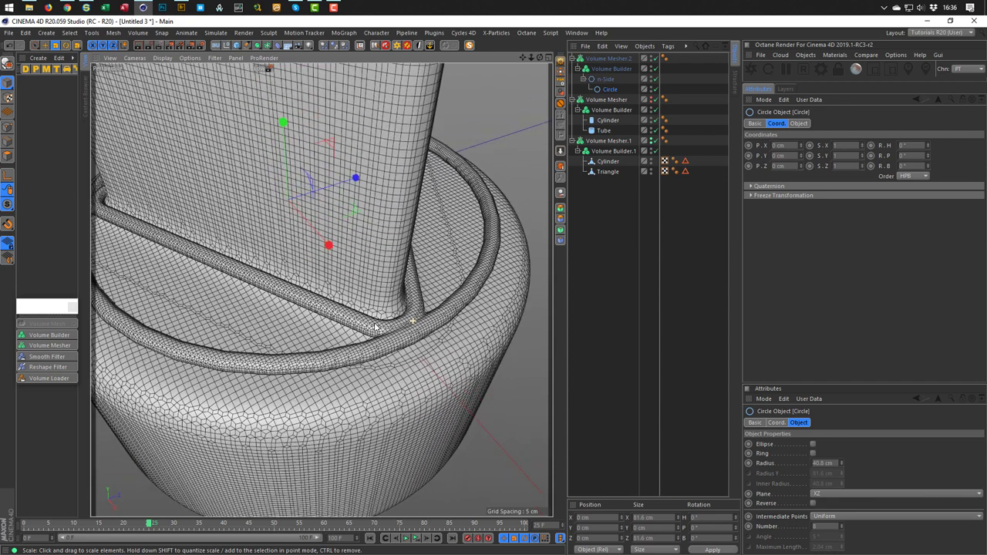
pyautogui.click(605, 79)
# Scale the round Circle ring up slightly
pyautogui.click(607, 89)
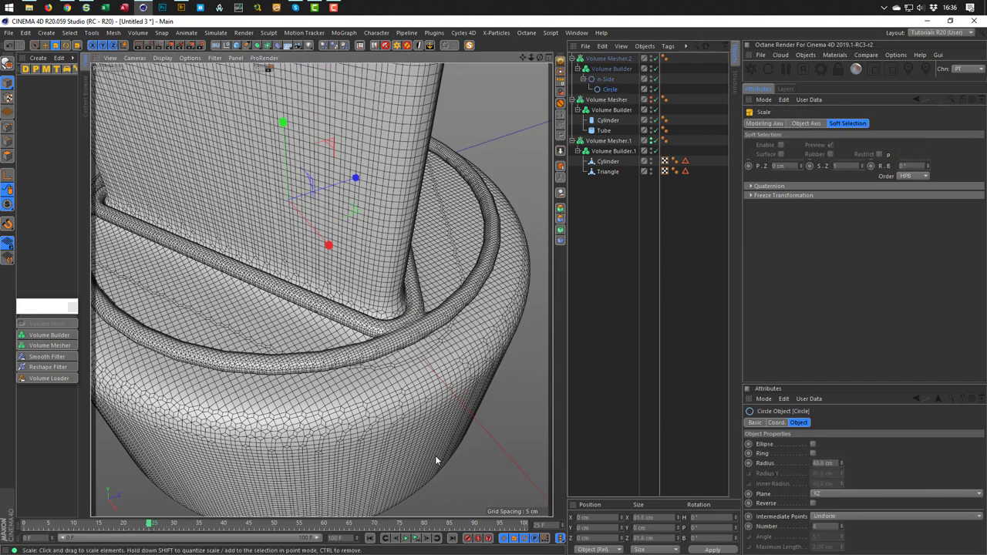
pyautogui.press('t')
pyautogui.moveTo(438, 461); pyautogui.dragTo(445, 461)
pyautogui.keyDown('alt'); pyautogui.moveTo(414, 344); pyautogui.dragTo(424, 344); pyautogui.keyUp('alt')
pyautogui.scroll(-8, 425, 344)
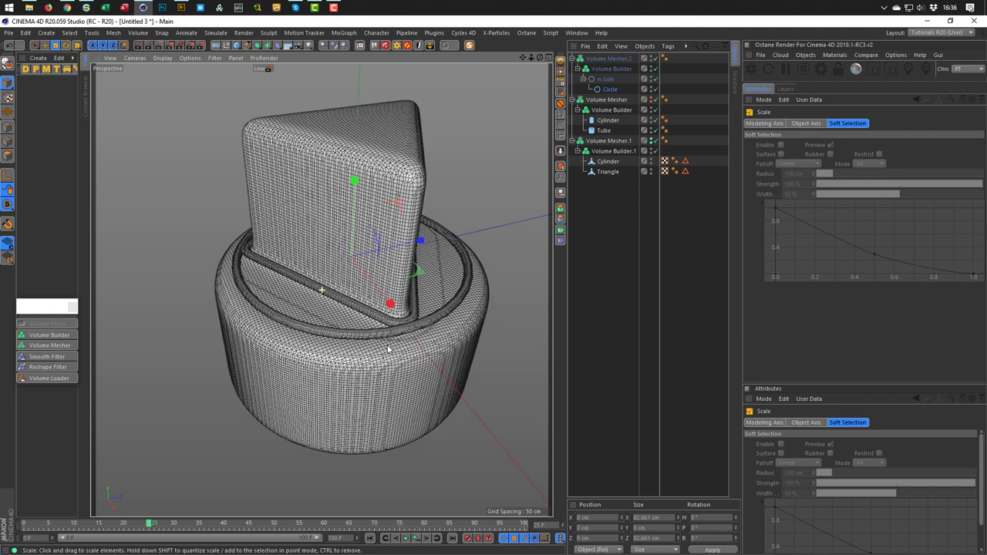
pyautogui.keyDown('alt'); pyautogui.moveTo(368, 356); pyautogui.dragTo(344, 367); pyautogui.keyUp('alt')
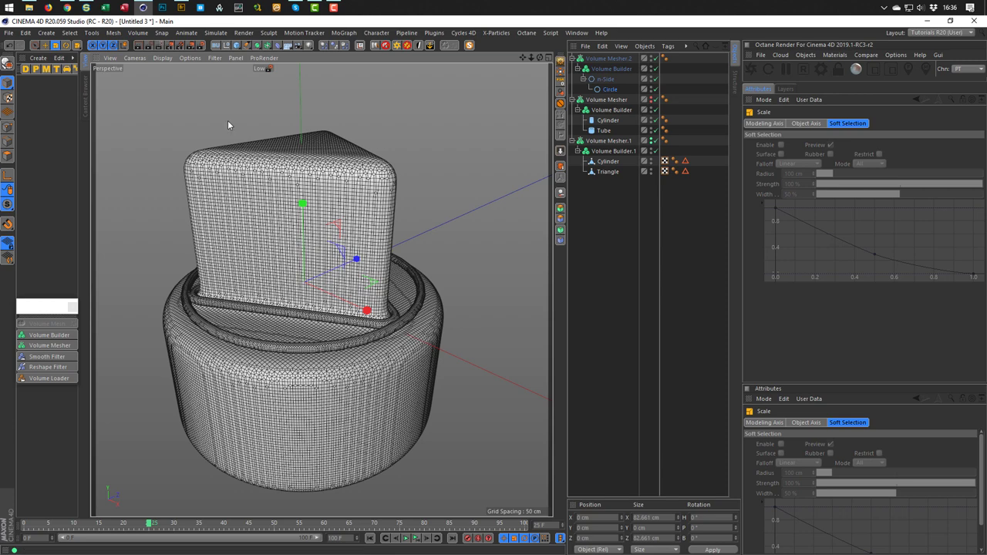
pyautogui.scroll(-3, 359, 266)
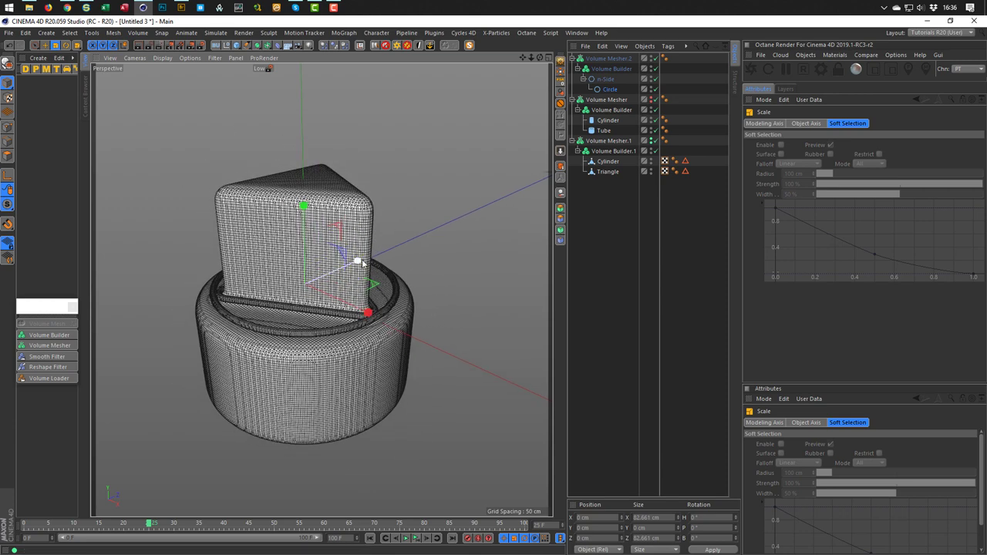
# Add a Helix spline with start and end radius both set to 0
pyautogui.click(246, 45)
pyautogui.click(340, 99)
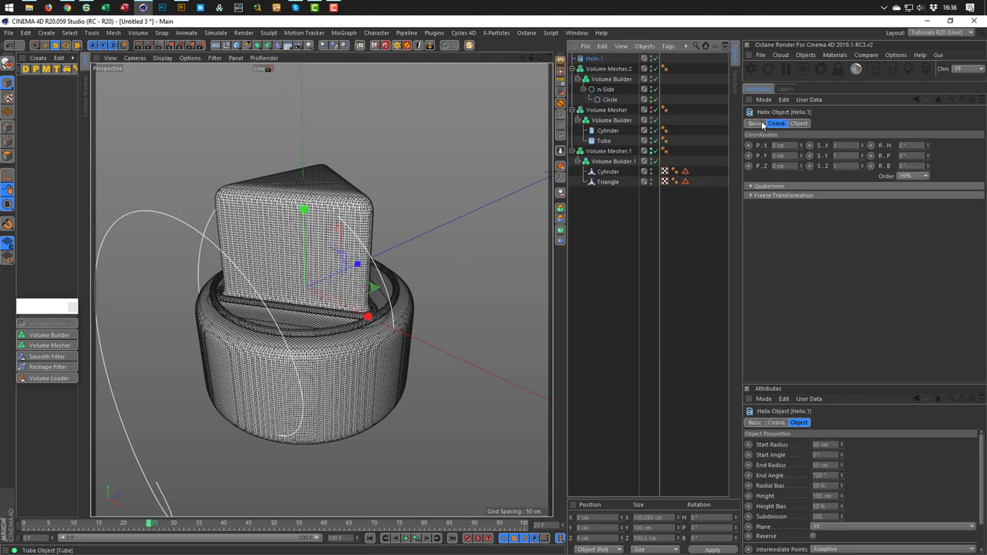
pyautogui.click(799, 123)
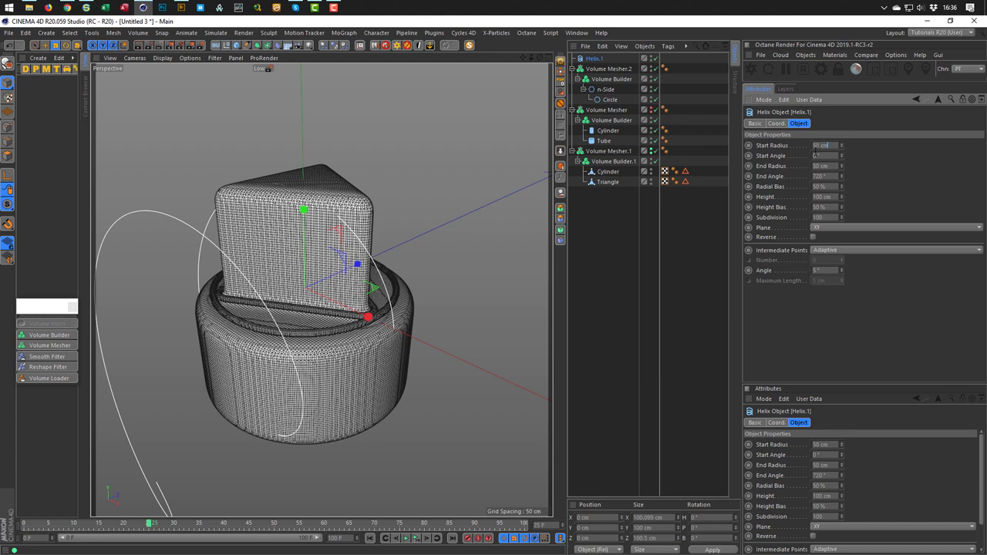
pyautogui.write('0')
pyautogui.press('Tab')
pyautogui.press('Tab')
pyautogui.write('0')
pyautogui.press('Return')
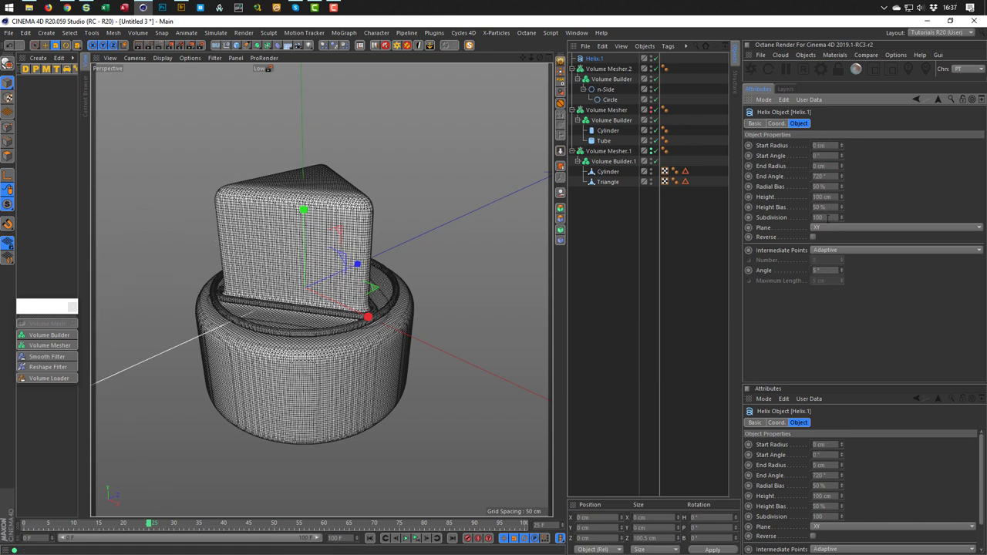
# Lay the helix in the XZ plane with 200 cm height and 50 subdivisions
pyautogui.click(831, 228)
pyautogui.click(836, 256)
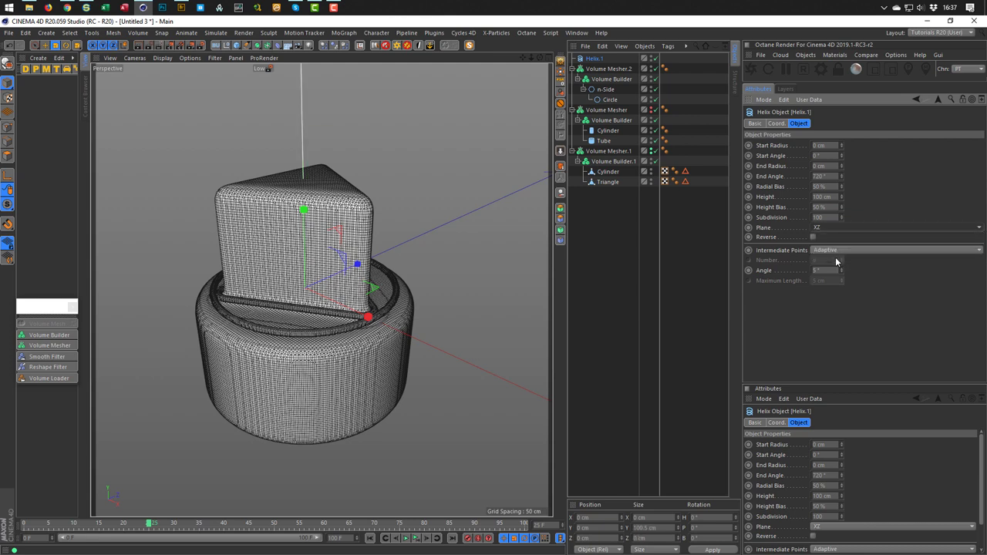
pyautogui.doubleClick(828, 198)
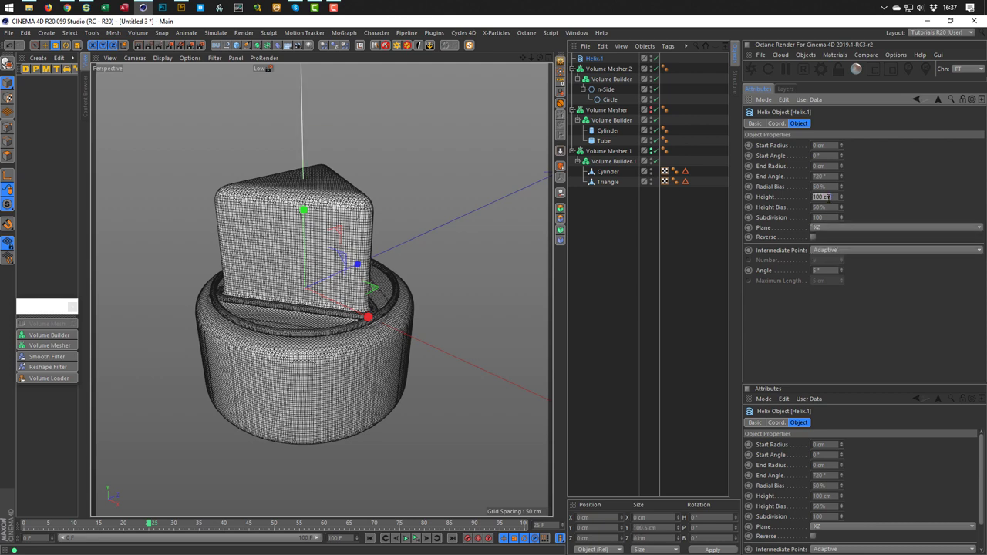
pyautogui.write('20')
pyautogui.doubleClick(823, 217)
pyautogui.scroll(-6, 322, 357)
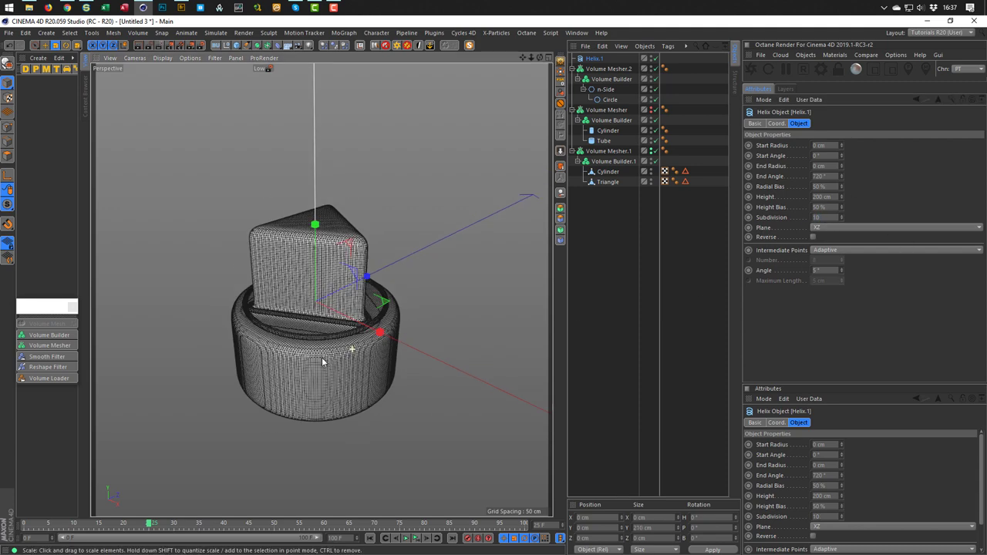
pyautogui.scroll(6, 304, 354)
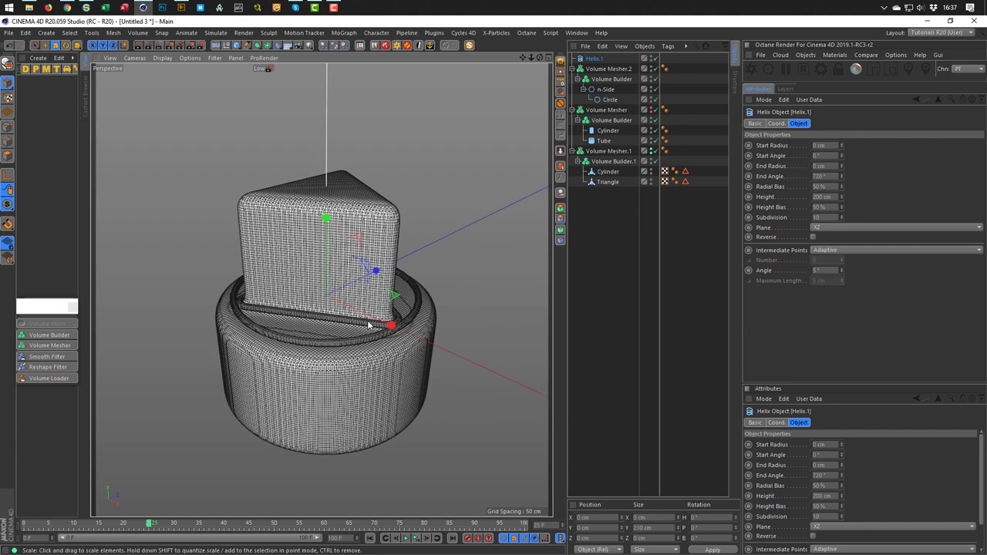
pyautogui.middleClick(407, 218)
pyautogui.middleClick(407, 223)
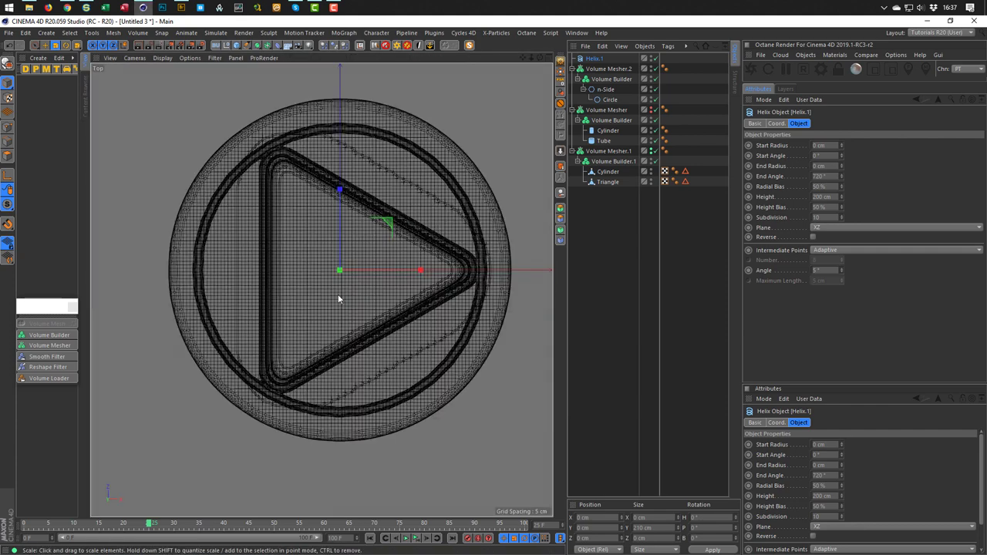
pyautogui.scroll(2, 339, 293)
# Move the helix rod out to the round ring's edge
pyautogui.press('e')
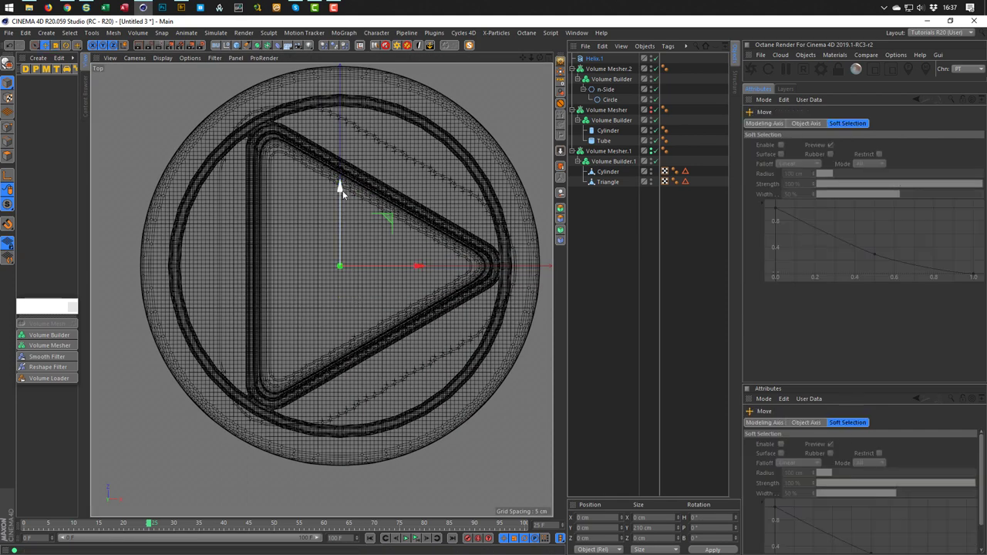
pyautogui.moveTo(340, 187); pyautogui.dragTo(343, 26)
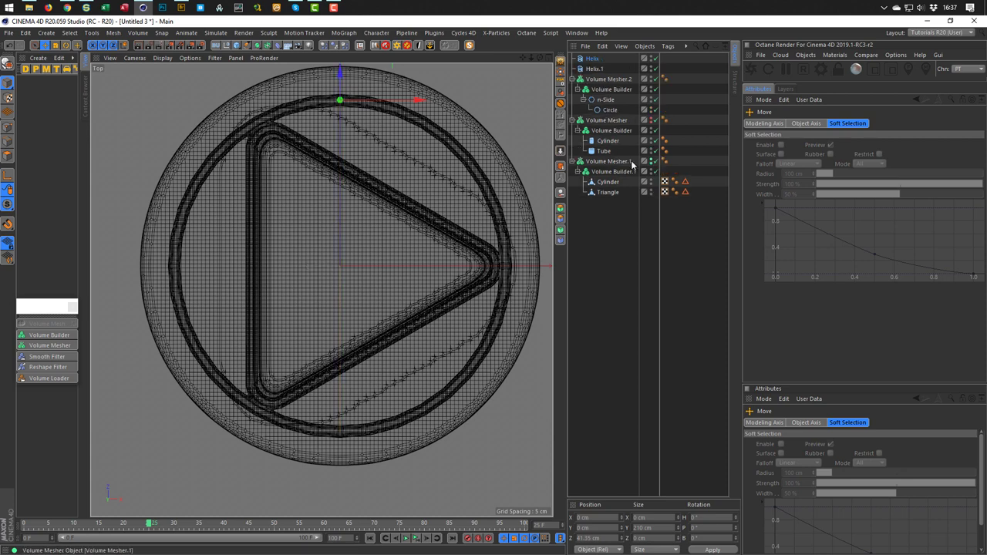
pyautogui.middleClick(389, 261)
pyautogui.middleClick(246, 236)
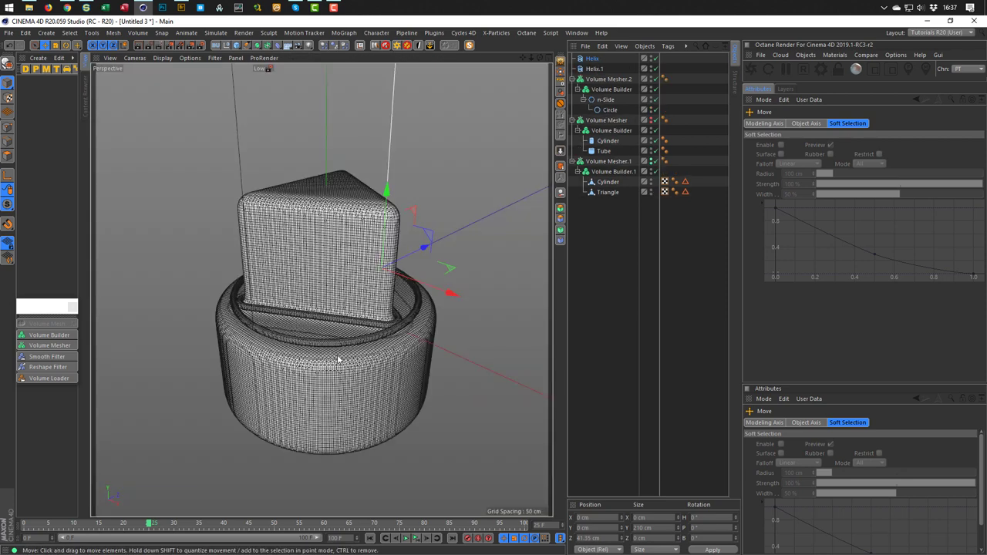
# Put Helix and Helix.1 into the Volume Builder and raise both to about Y 2.579 cm
pyautogui.click(592, 60)
pyautogui.keyDown('ctrl'); pyautogui.click(592, 68); pyautogui.keyUp('ctrl')
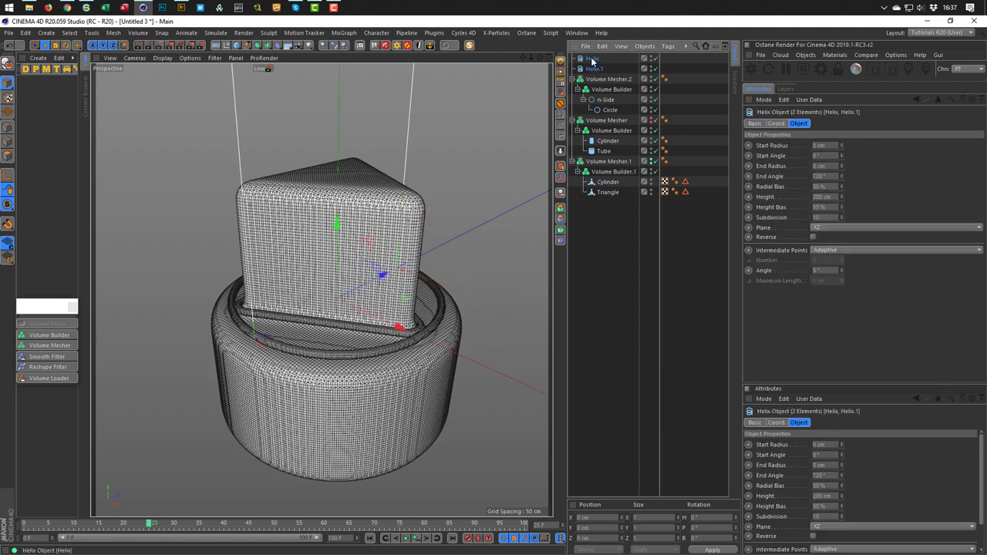
pyautogui.moveTo(592, 60); pyautogui.dragTo(611, 117)
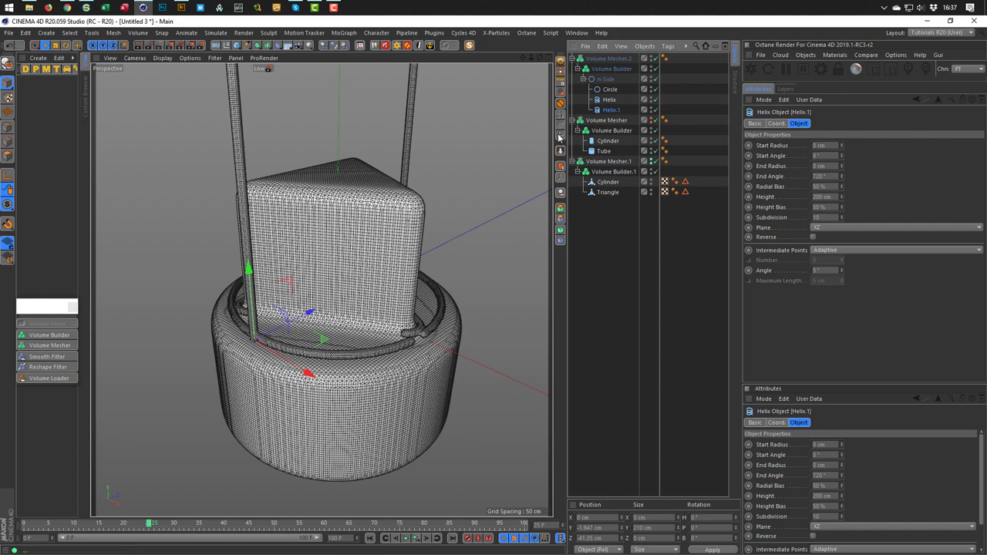
pyautogui.keyDown('ctrl'); pyautogui.click(608, 100); pyautogui.keyUp('ctrl')
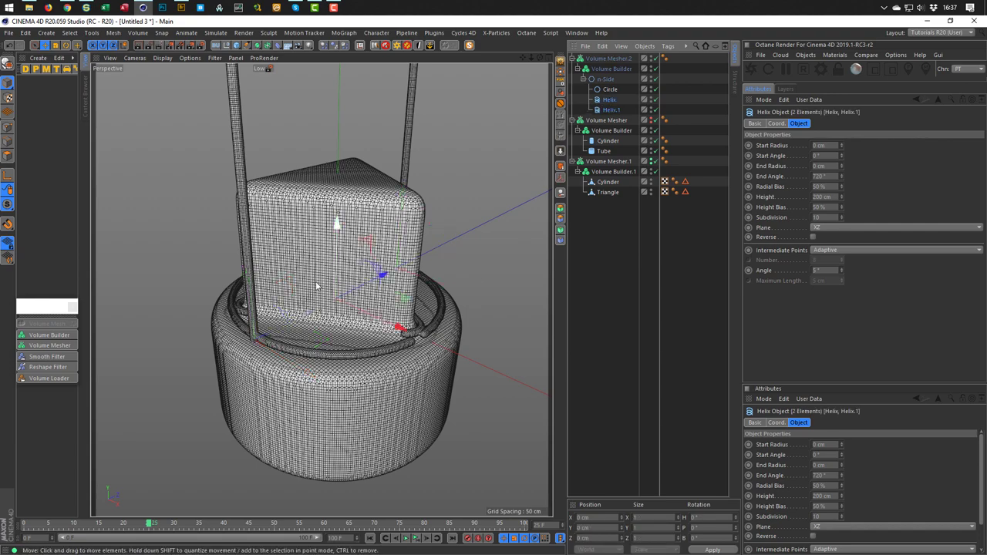
pyautogui.scroll(5, 245, 314)
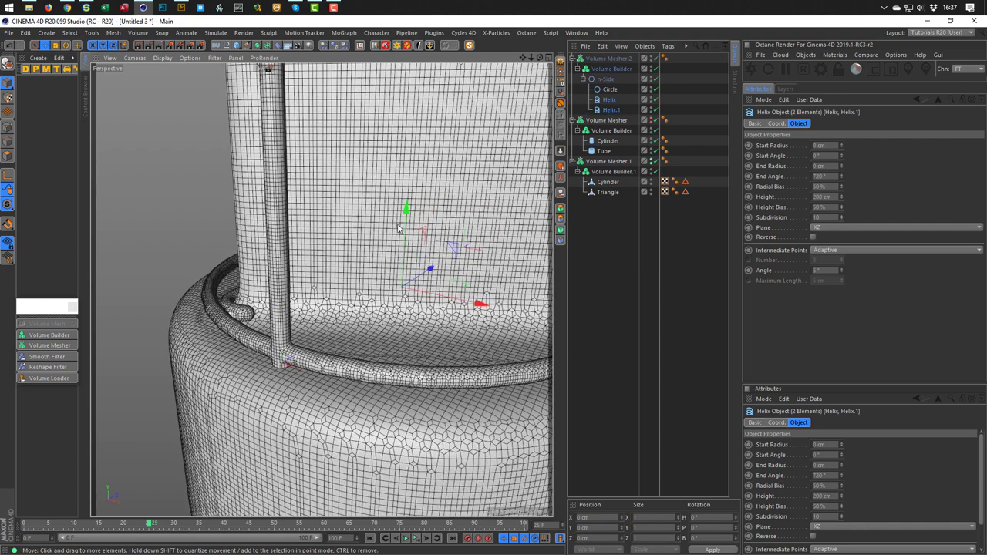
pyautogui.moveTo(408, 214); pyautogui.dragTo(403, 331)
pyautogui.scroll(-5, 409, 202)
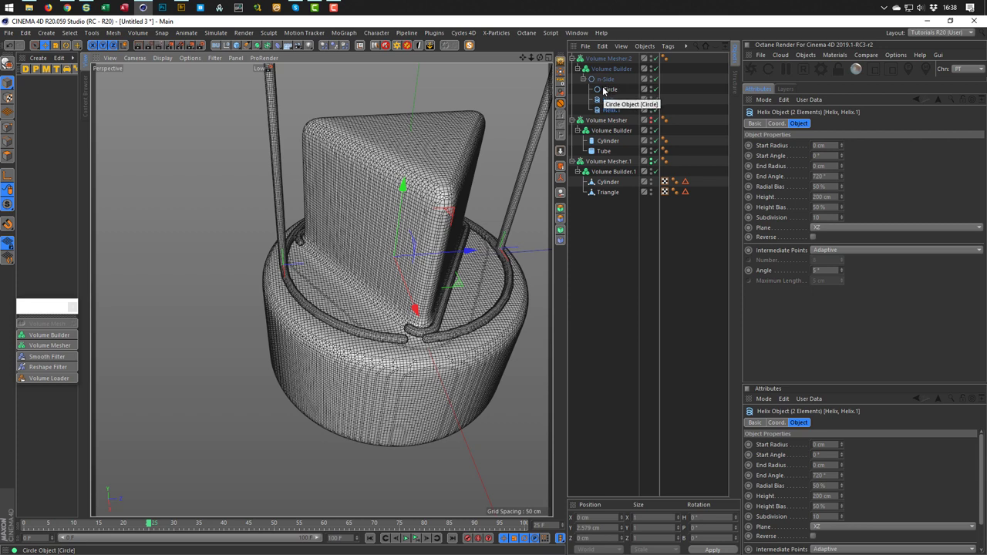
# Reorder the hierarchy: Circle above n-Side, both helices directly under the Volume Builder
pyautogui.moveTo(603, 91); pyautogui.dragTo(606, 77)
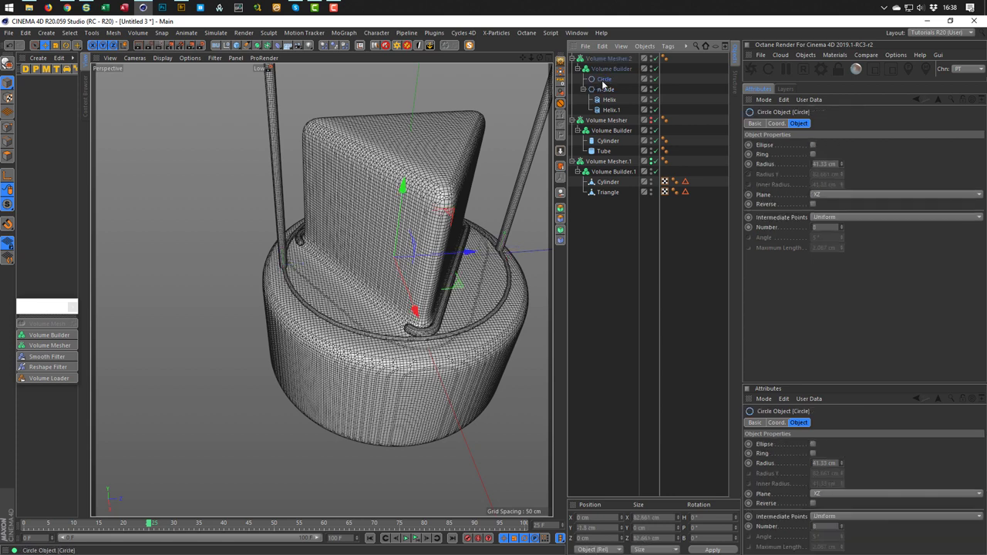
pyautogui.click(607, 100)
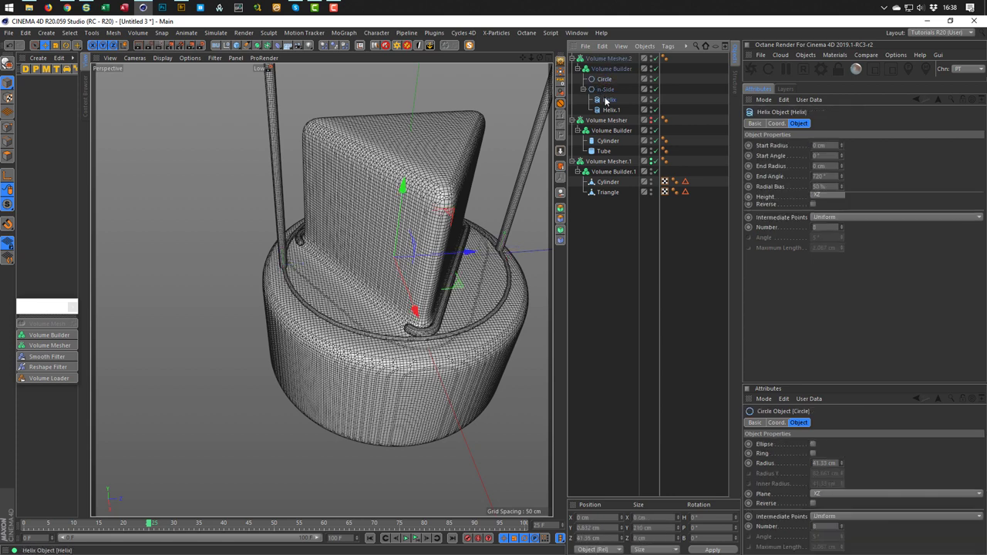
pyautogui.keyDown('ctrl'); pyautogui.click(611, 109); pyautogui.keyUp('ctrl')
pyautogui.moveTo(610, 109); pyautogui.dragTo(605, 111)
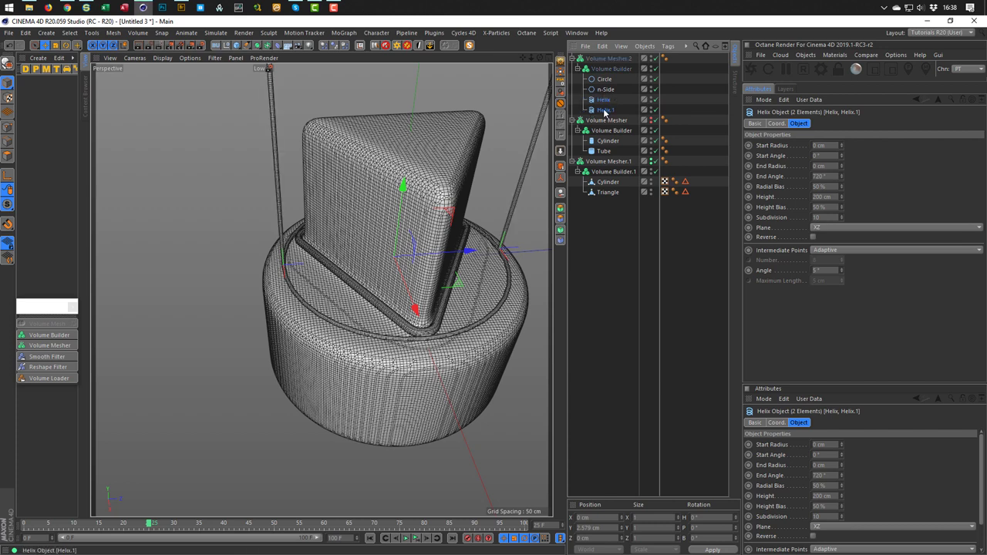
# Give the Circle input a 1.5 cm smoothing radius in the frame's Volume Builder
pyautogui.click(610, 69)
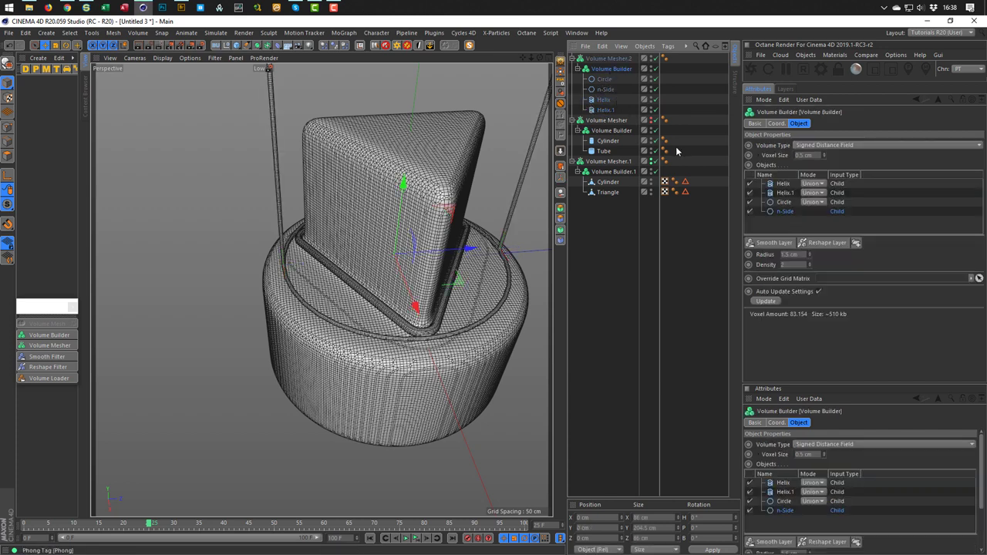
pyautogui.click(782, 214)
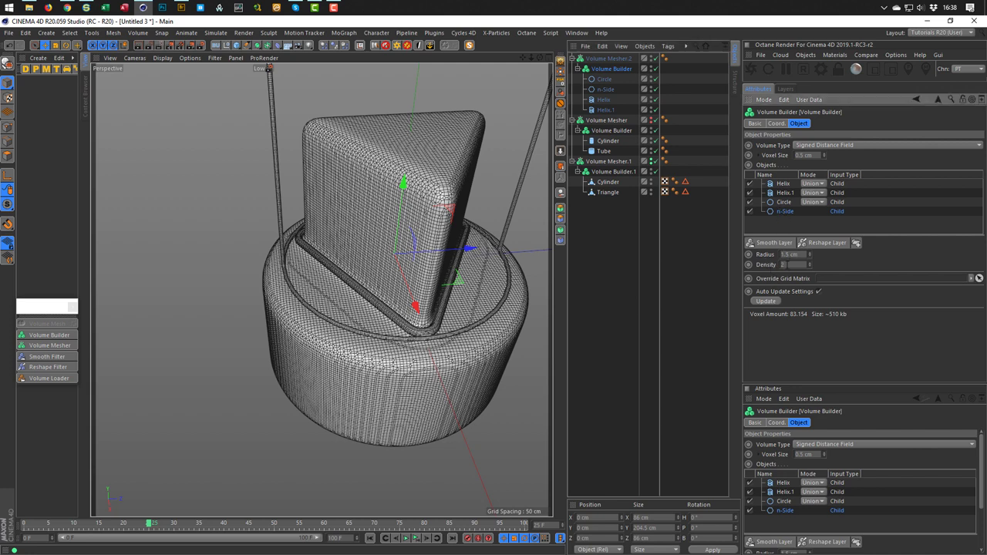
pyautogui.click(784, 202)
pyautogui.keyDown('shift'); pyautogui.click(783, 184); pyautogui.keyUp('shift')
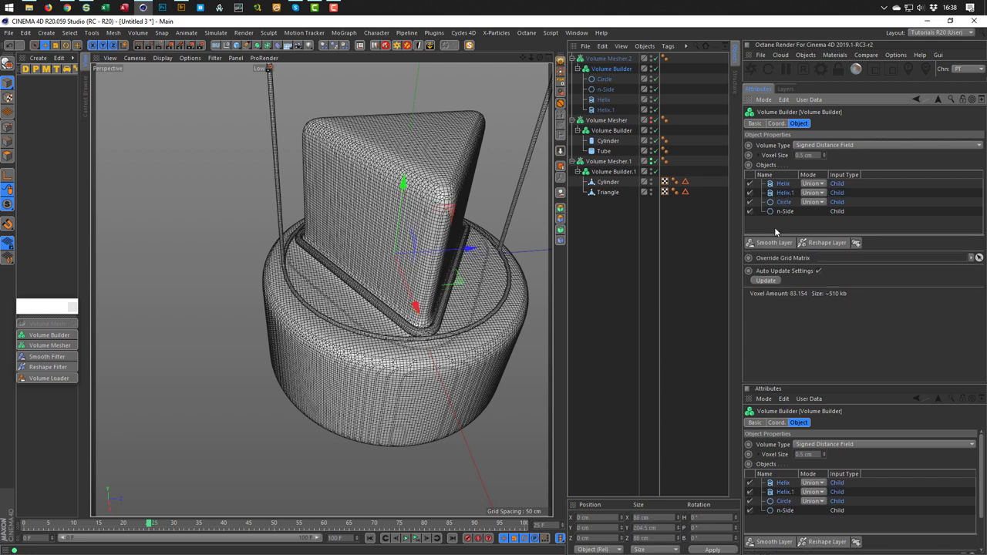
pyautogui.click(783, 202)
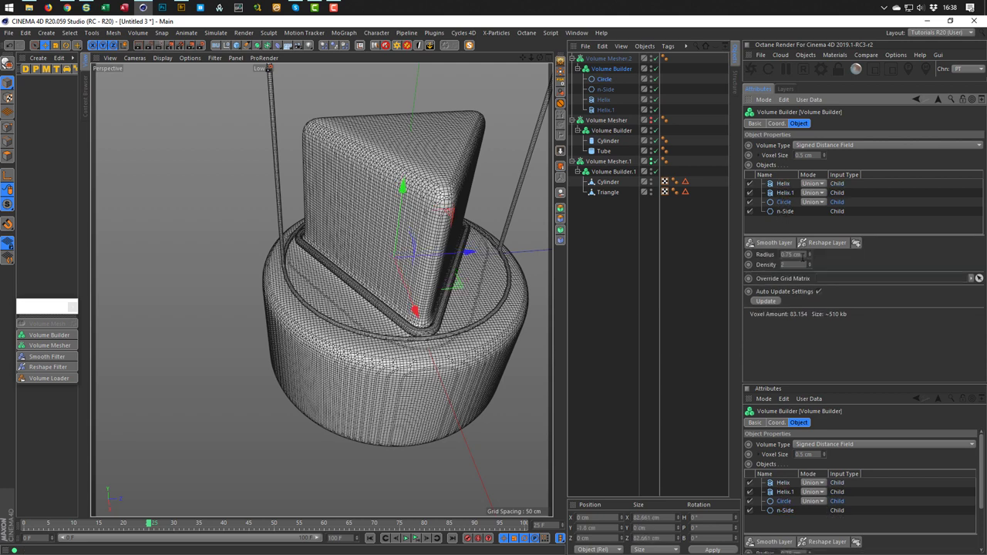
pyautogui.doubleClick(791, 254)
pyautogui.write('1.5')
pyautogui.press('Return')
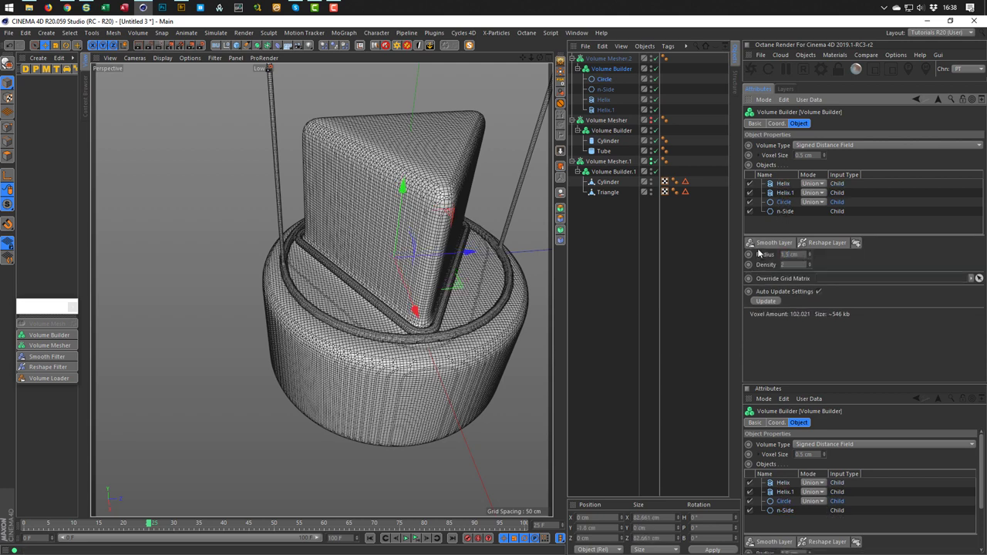
# Set smoothing radius 1.2 cm for Helix.1 and 1.5 cm for Helix
pyautogui.click(785, 192)
pyautogui.doubleClick(792, 255)
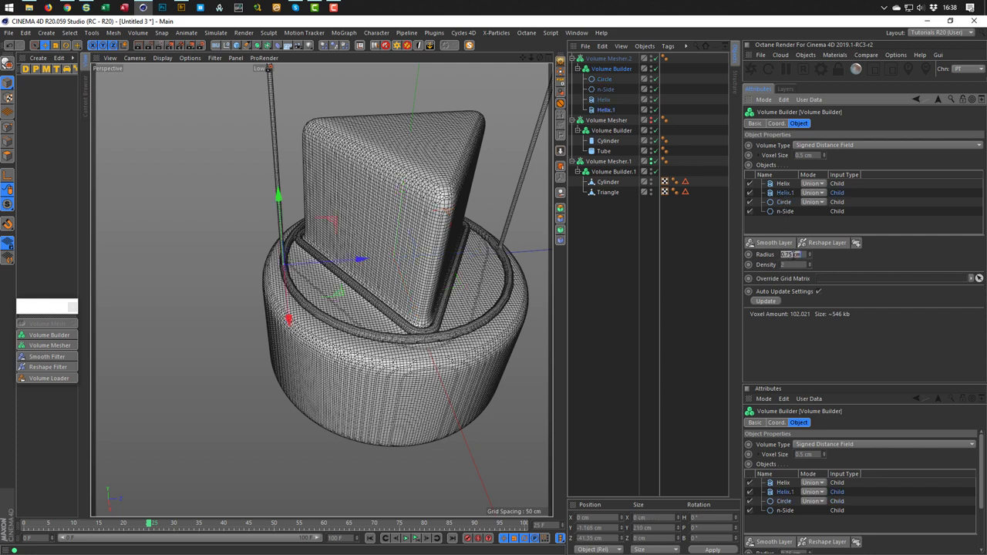
pyautogui.write('1.2')
pyautogui.press('Return')
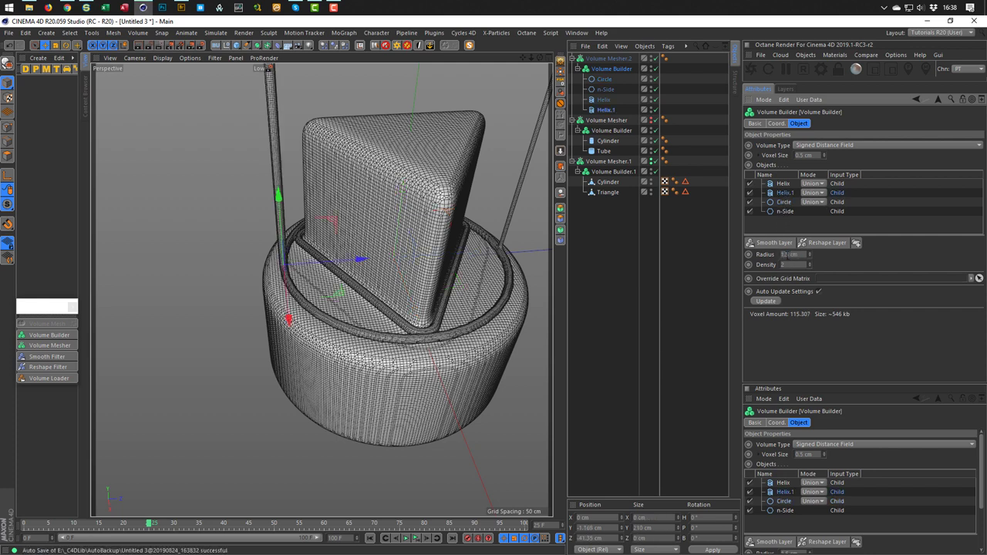
pyautogui.click(783, 185)
pyautogui.doubleClick(793, 254)
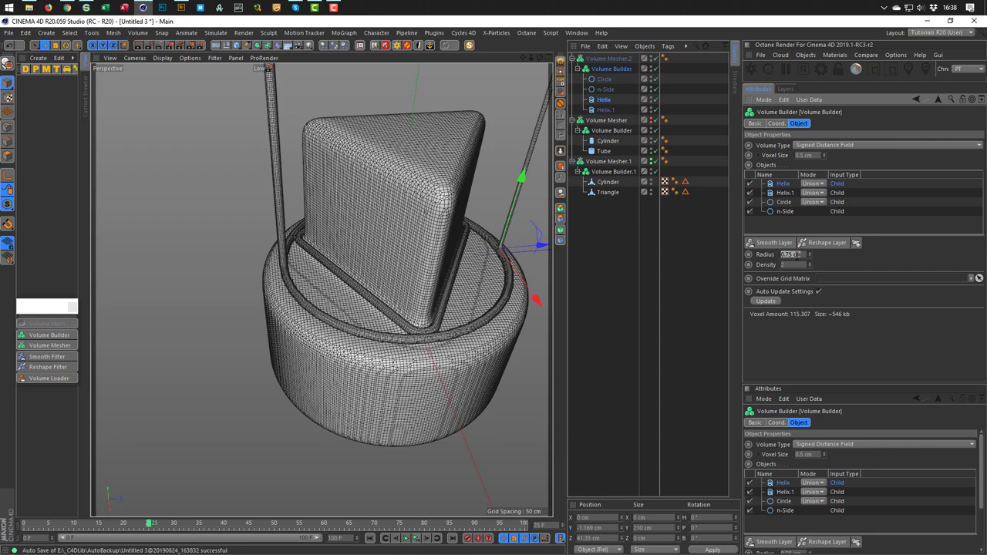
pyautogui.write('1.5')
pyautogui.press('Return')
pyautogui.keyDown('alt'); pyautogui.moveTo(425, 315); pyautogui.dragTo(230, 351); pyautogui.keyUp('alt')
pyautogui.keyDown('alt'); pyautogui.moveTo(393, 315); pyautogui.dragTo(434, 319); pyautogui.keyUp('alt')
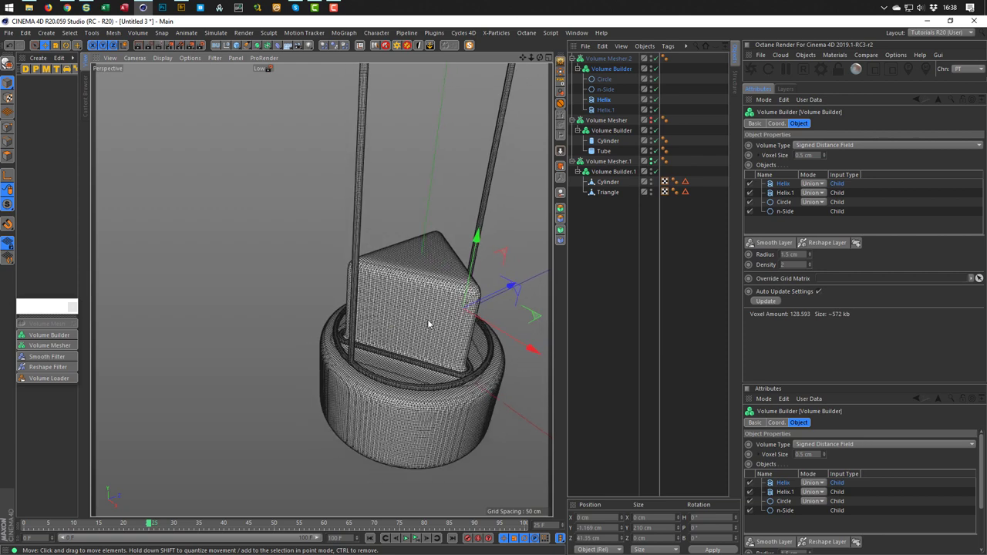
pyautogui.scroll(8, 453, 364)
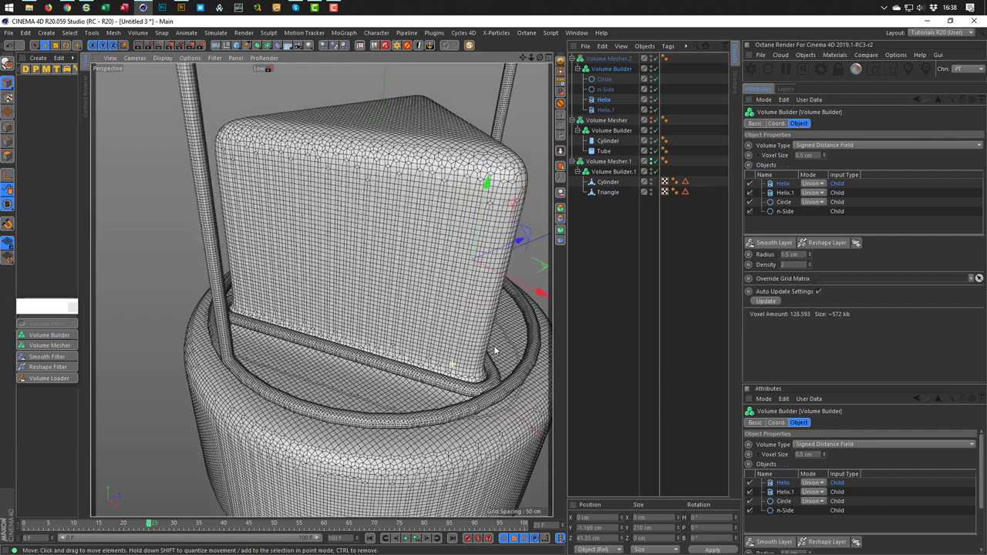
pyautogui.keyDown('alt'); pyautogui.moveTo(495, 351); pyautogui.dragTo(448, 334); pyautogui.keyUp('alt')
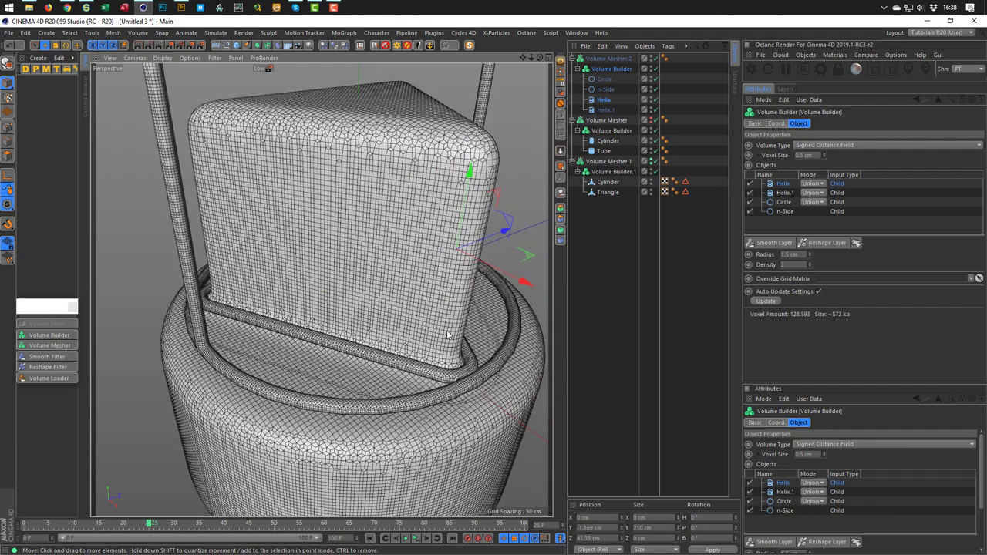
# Reduce the Volume Builder's voxel size to 0.3 cm for a denser mesh
pyautogui.click(620, 61)
pyautogui.click(611, 69)
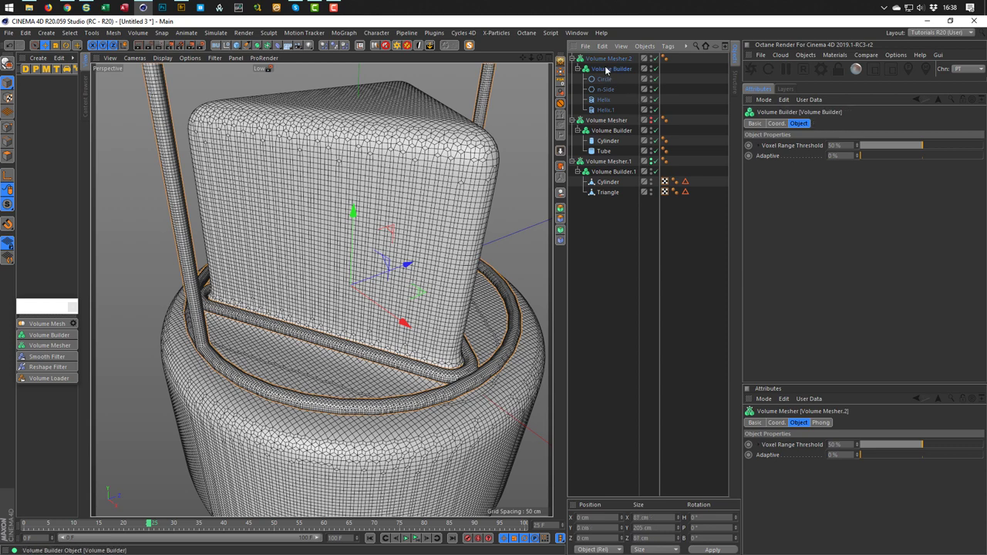
pyautogui.click(814, 154)
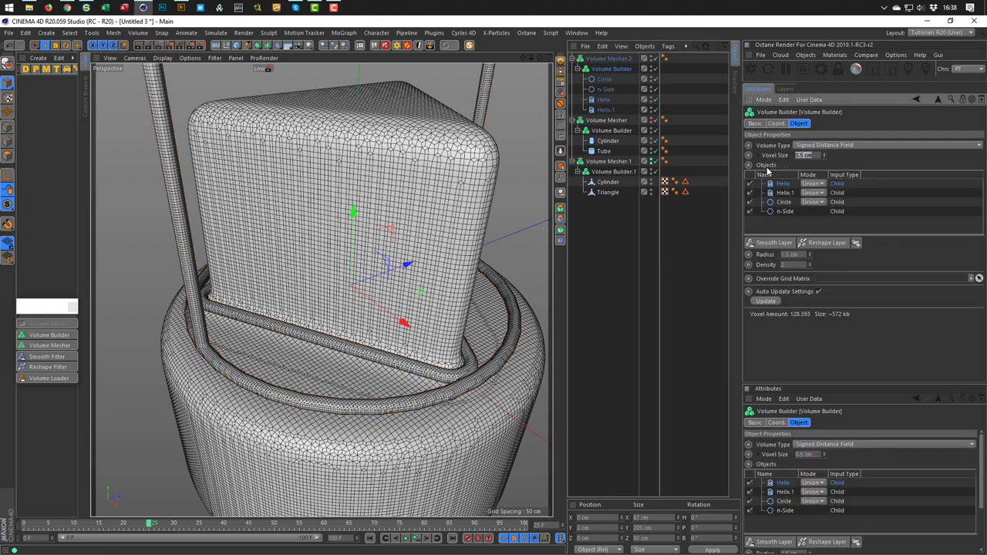
pyautogui.write('1')
pyautogui.press('Return')
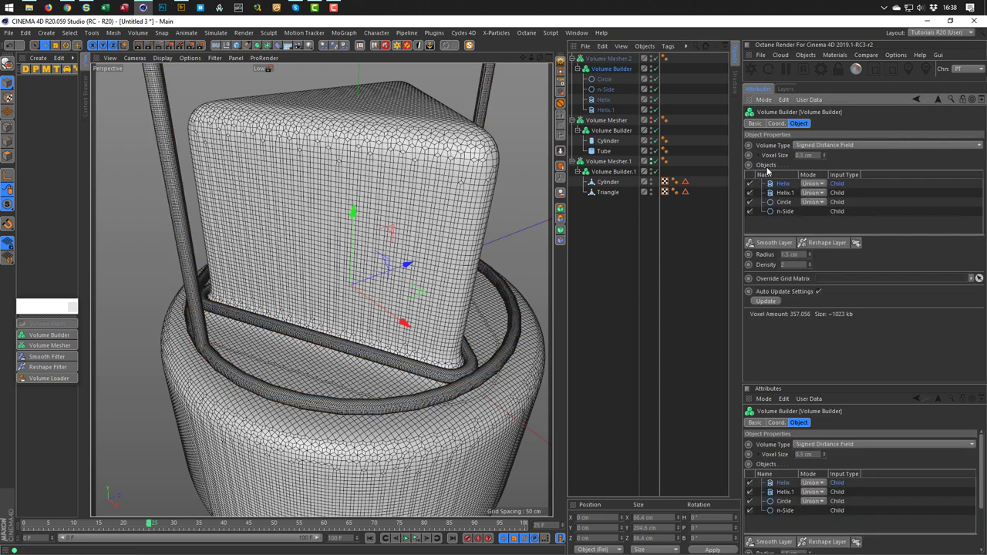
pyautogui.scroll(5, 488, 370)
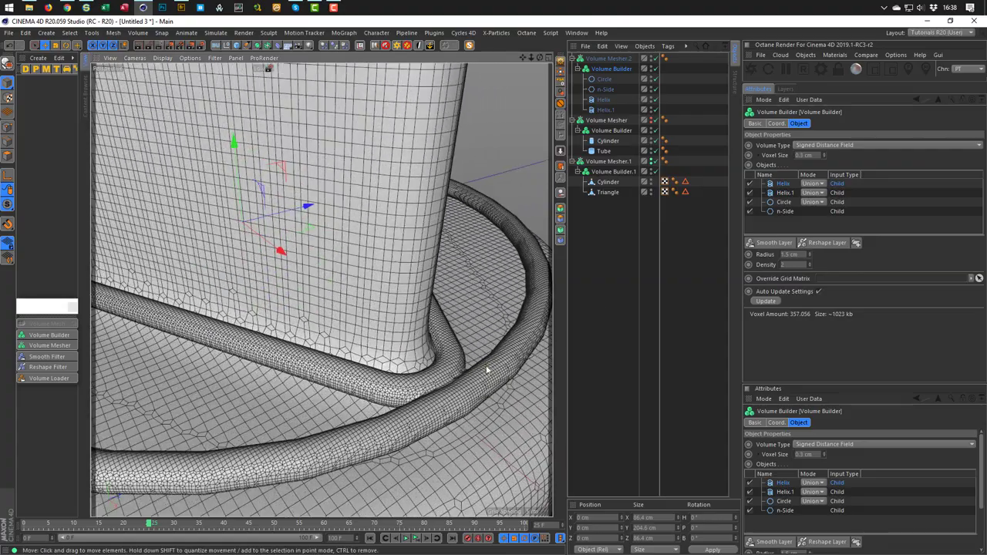
pyautogui.moveTo(457, 378)
pyautogui.keyDown('alt'); pyautogui.mouseDown()
pyautogui.moveTo(443, 378)
pyautogui.moveTo(471, 378)
pyautogui.mouseUp(); pyautogui.keyUp('alt')
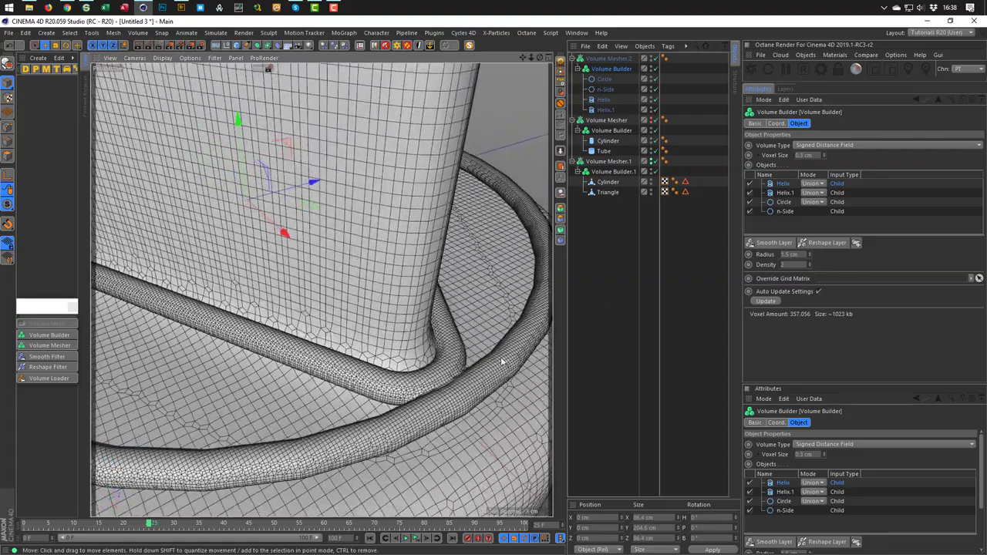
pyautogui.scroll(-5, 546, 293)
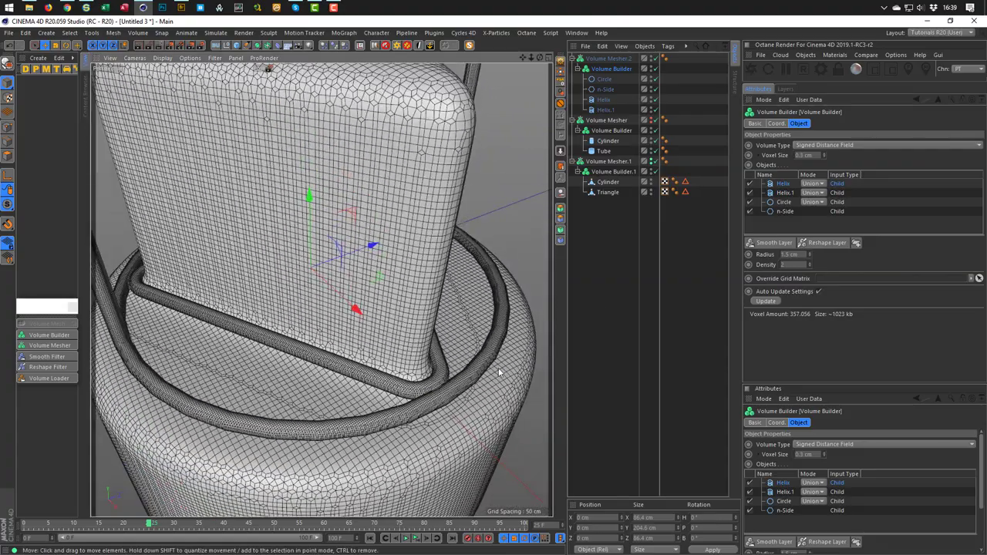
# Switch the ring's Circle spline to Adaptive intermediate points at a 5° angle
pyautogui.click(604, 79)
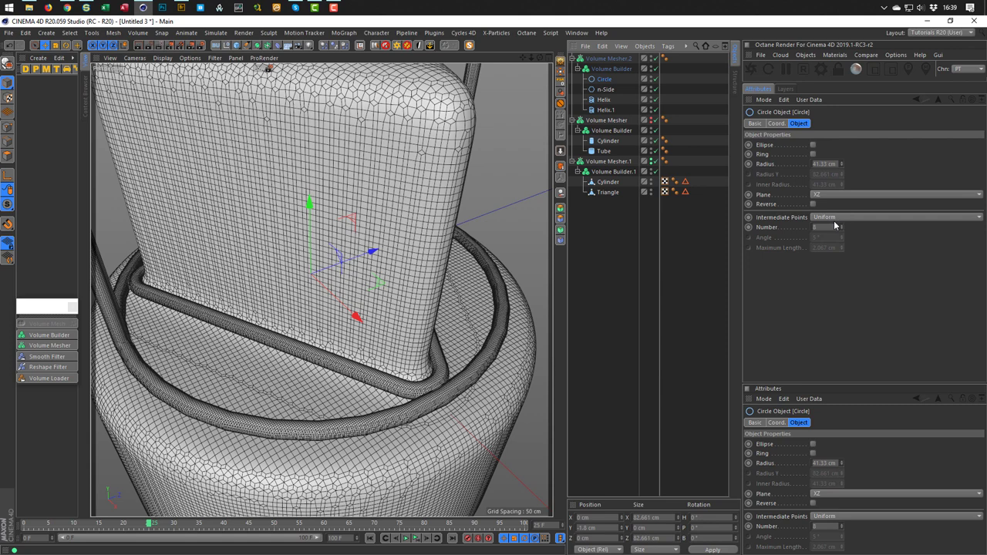
pyautogui.click(830, 219)
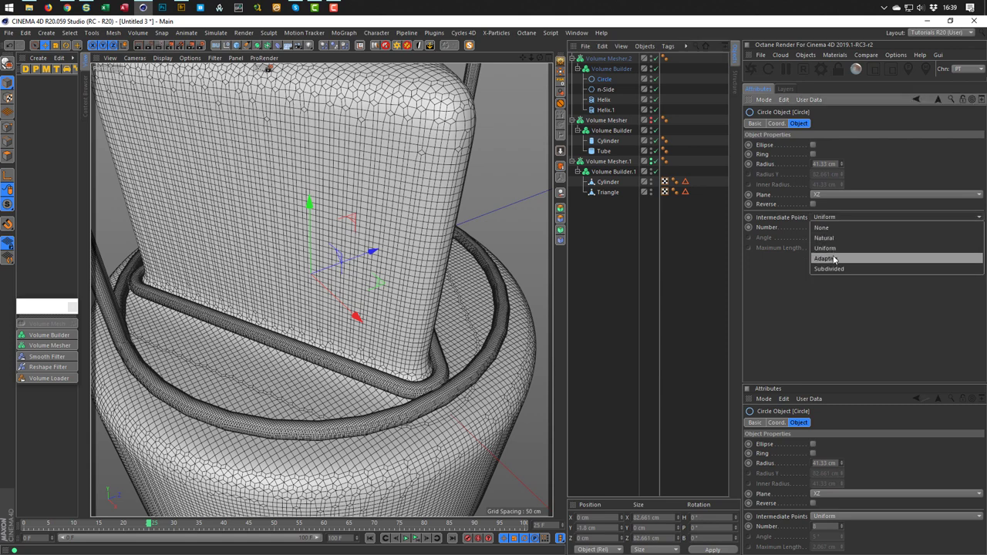
pyautogui.click(833, 258)
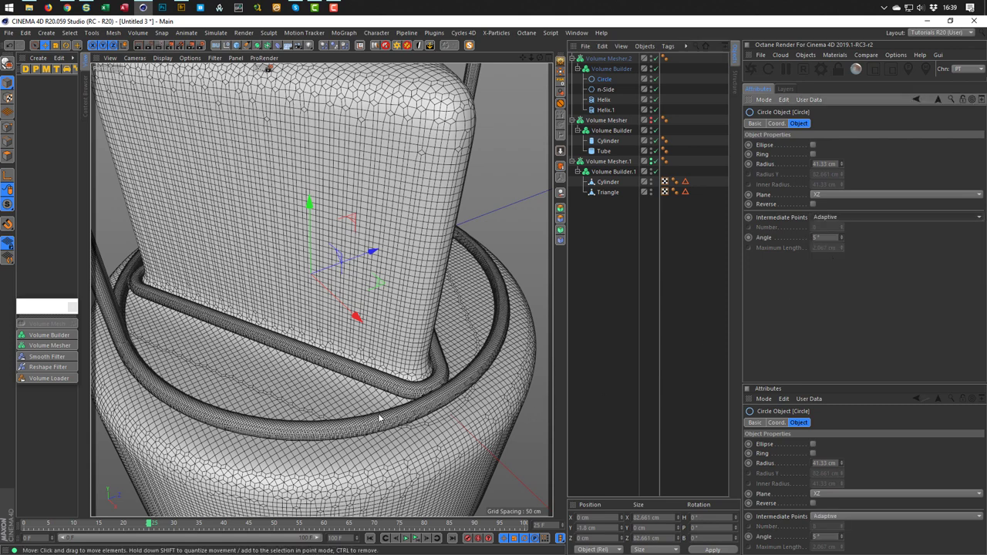
pyautogui.scroll(-5, 439, 392)
pyautogui.keyDown('alt'); pyautogui.moveTo(426, 389); pyautogui.dragTo(424, 384); pyautogui.keyUp('alt')
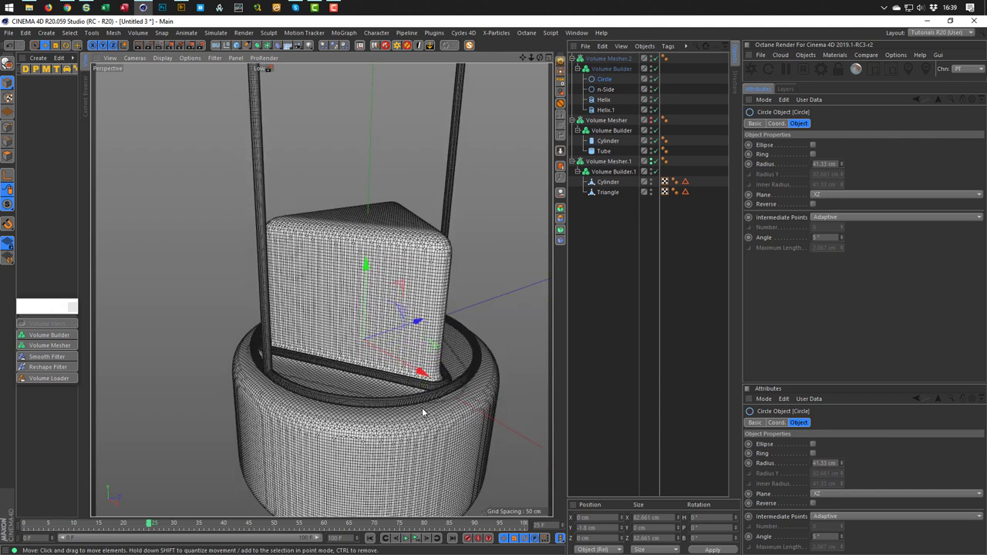
pyautogui.click(606, 58)
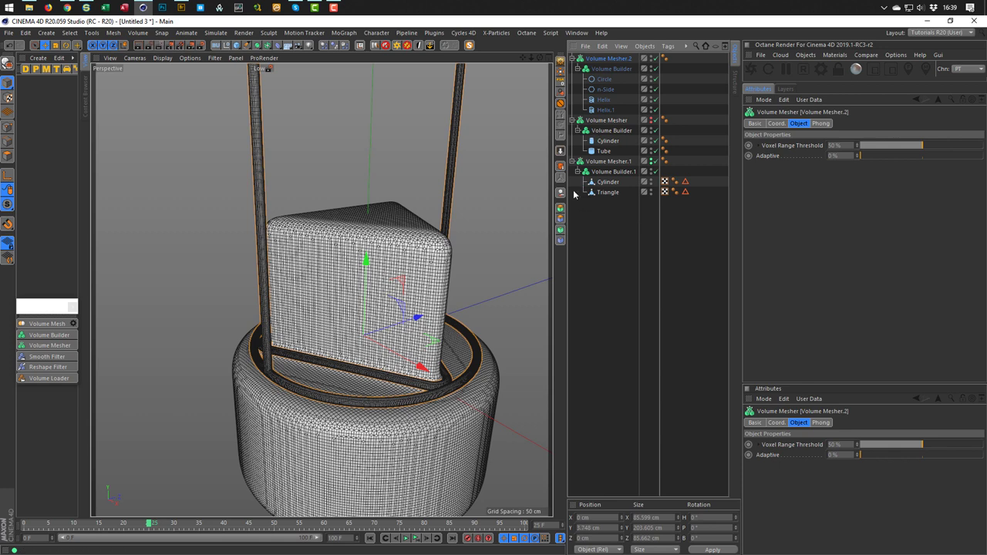
# Bake Volume Mesher.2 into a polygon object named Metal, deleting the procedural original
pyautogui.click(561, 166)
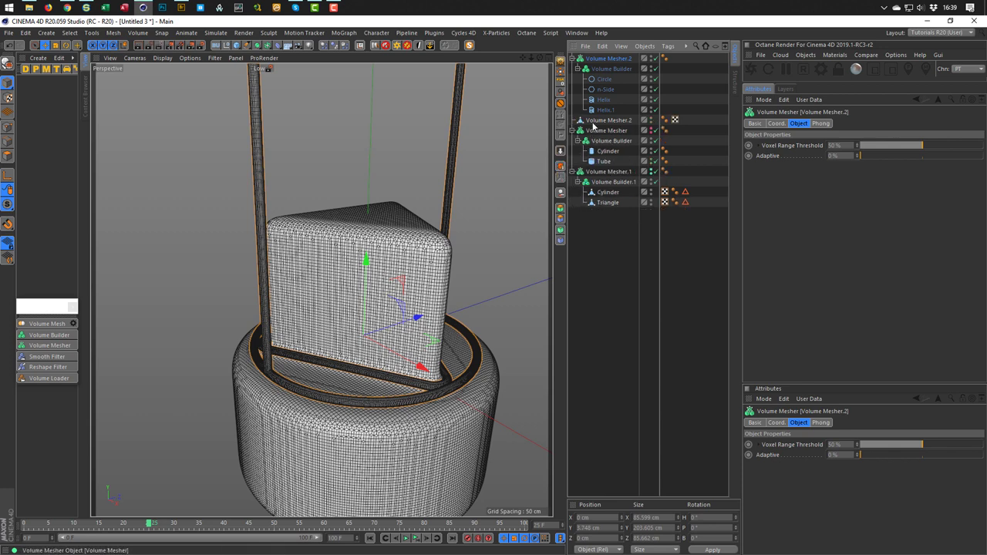
pyautogui.press('Delete')
pyautogui.doubleClick(609, 59)
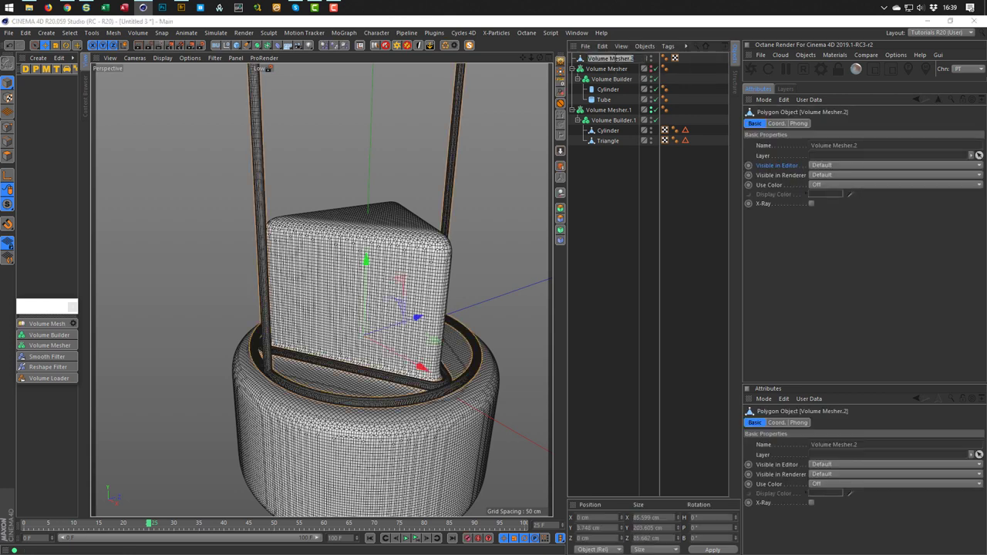
pyautogui.write('Metal')
pyautogui.press('Return')
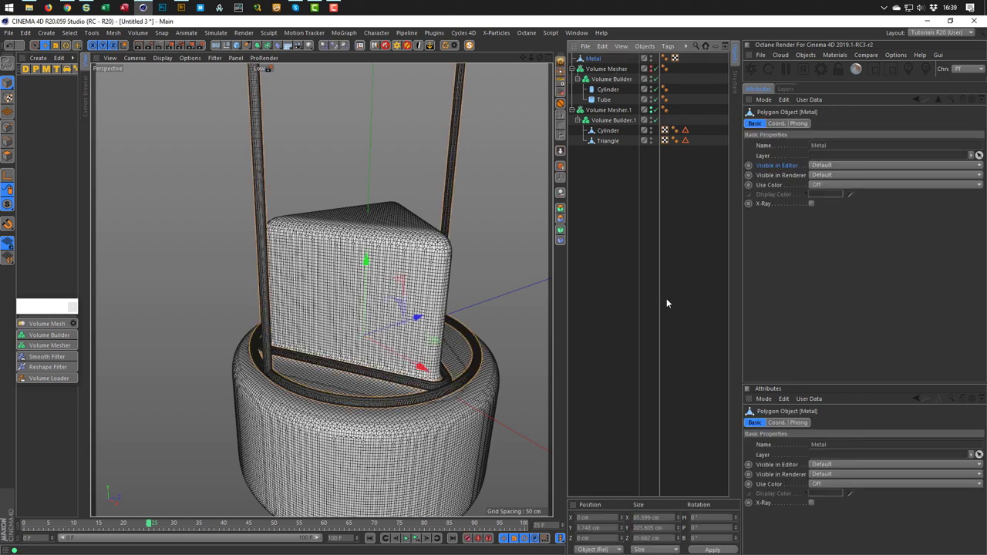
# Save the scene as PressInShape.c4d
pyautogui.hotkey('ctrl', 's')
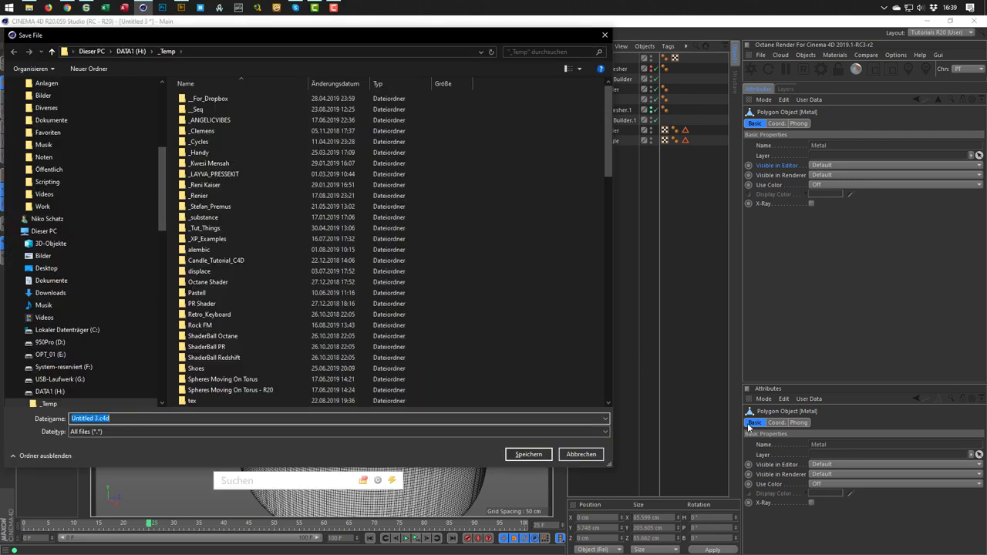
pyautogui.write('PressInShape')
pyautogui.press('Return')
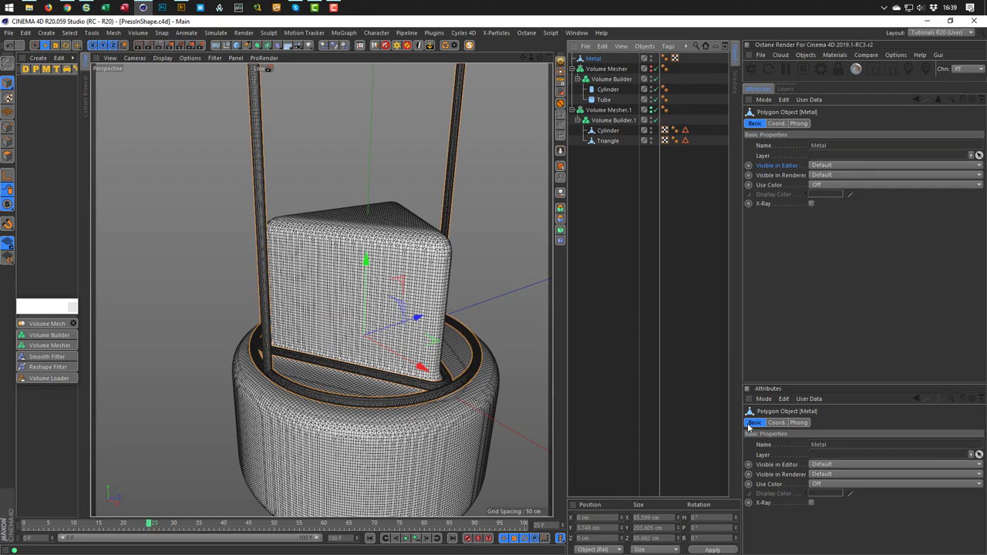
pyautogui.scroll(6, 499, 436)
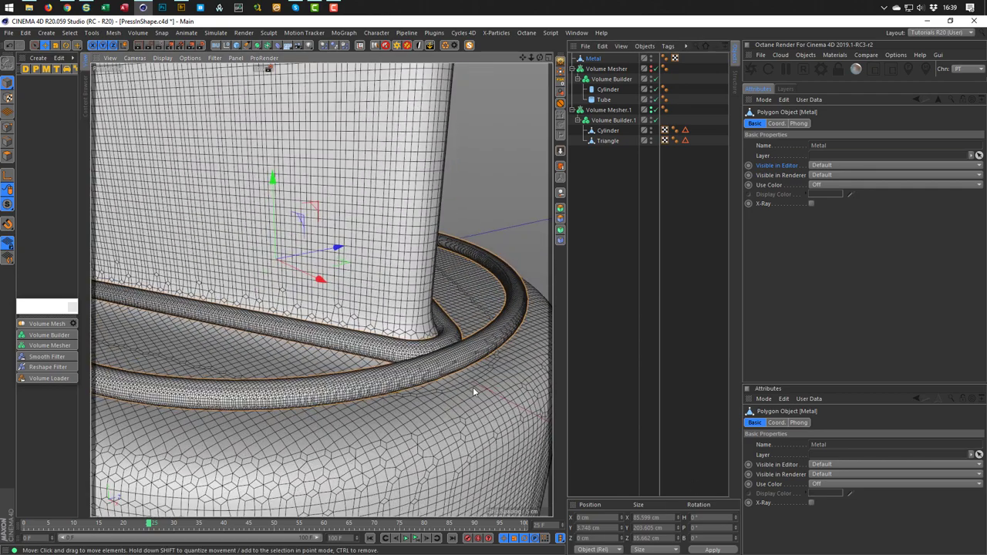
pyautogui.keyDown('alt'); pyautogui.moveTo(500, 435); pyautogui.dragTo(439, 416); pyautogui.keyUp('alt')
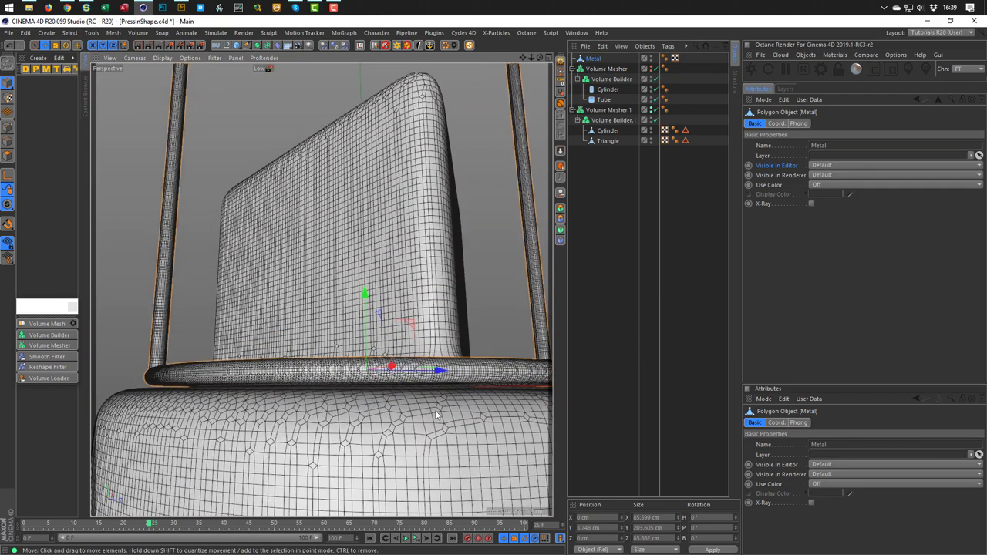
pyautogui.keyDown('alt'); pyautogui.moveTo(264, 385); pyautogui.dragTo(319, 357); pyautogui.keyUp('alt')
pyautogui.scroll(-5, 380, 383)
pyautogui.keyDown('alt'); pyautogui.moveTo(355, 229); pyautogui.dragTo(328, 293); pyautogui.keyUp('alt')
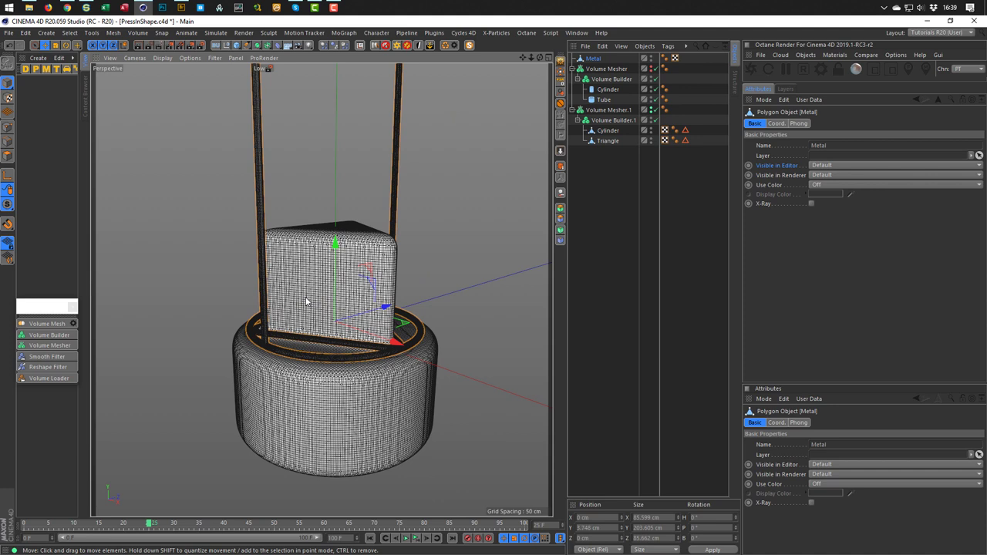
# Add a Constraint tag to the Metal object
pyautogui.click(603, 100)
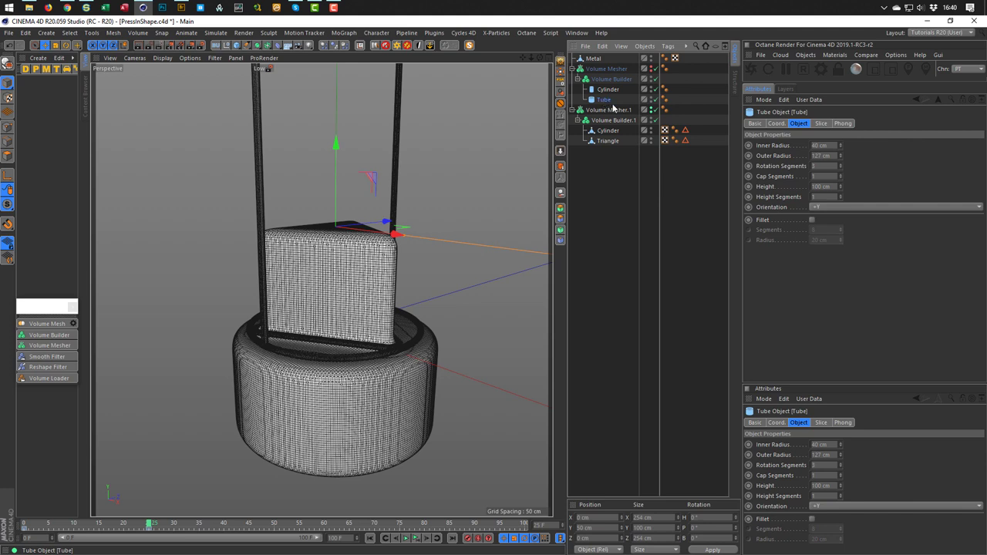
pyautogui.click(776, 124)
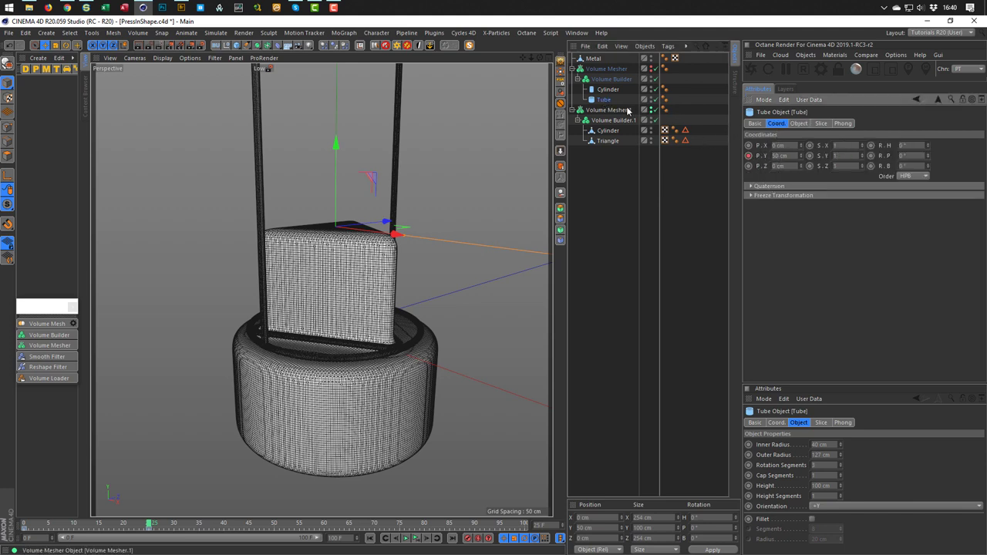
pyautogui.click(594, 59)
pyautogui.rightClick(594, 59)
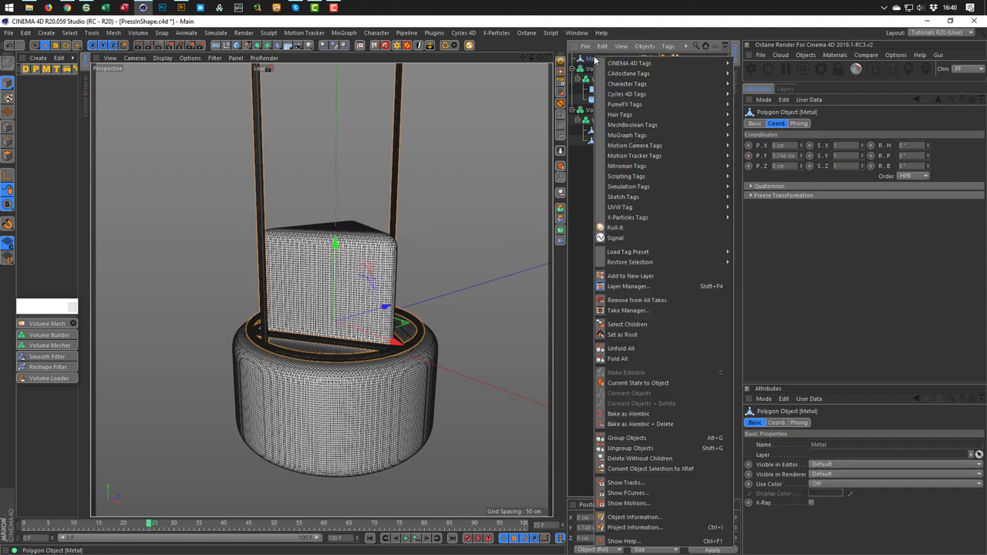
pyautogui.moveTo(639, 83)
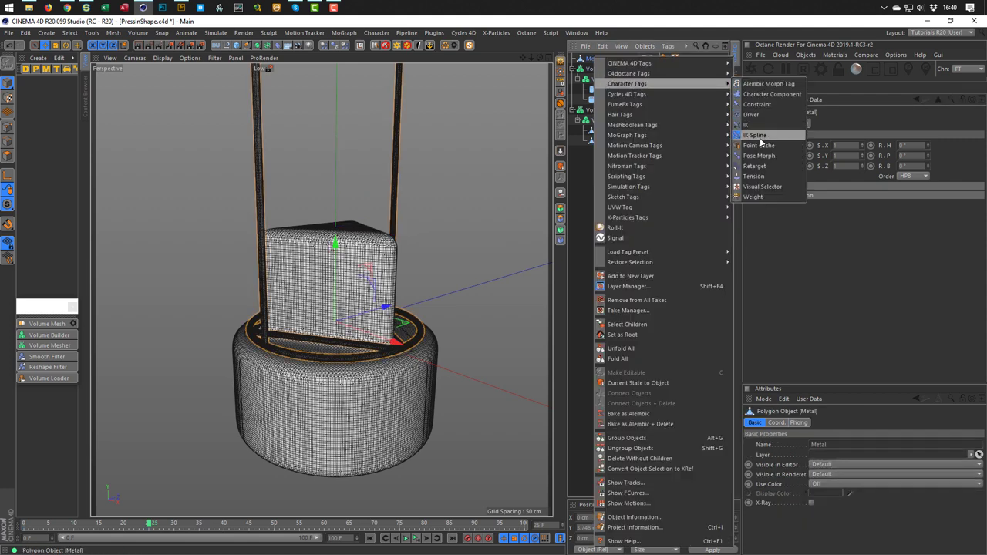
pyautogui.click(757, 105)
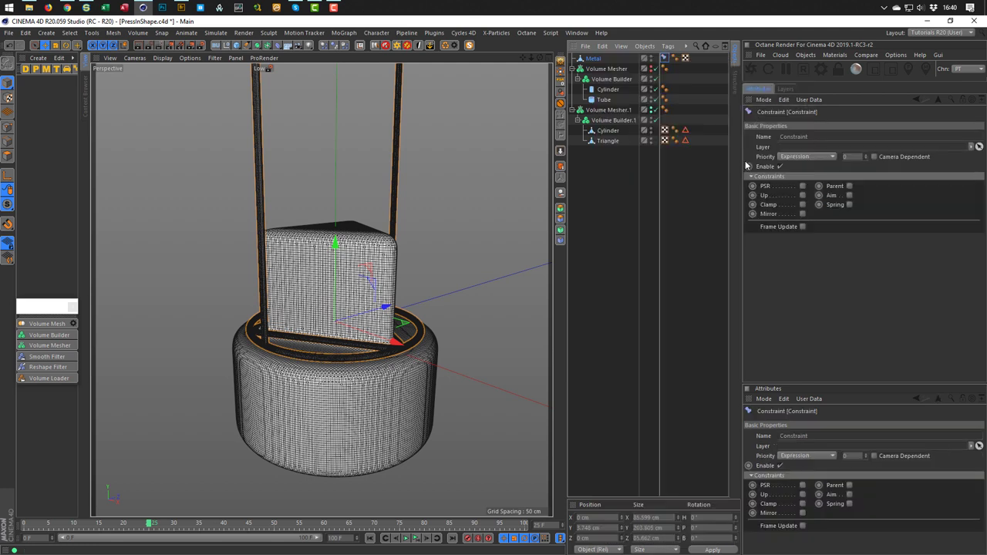
# Enable the Parent constraint with the Tube as its target
pyautogui.click(849, 186)
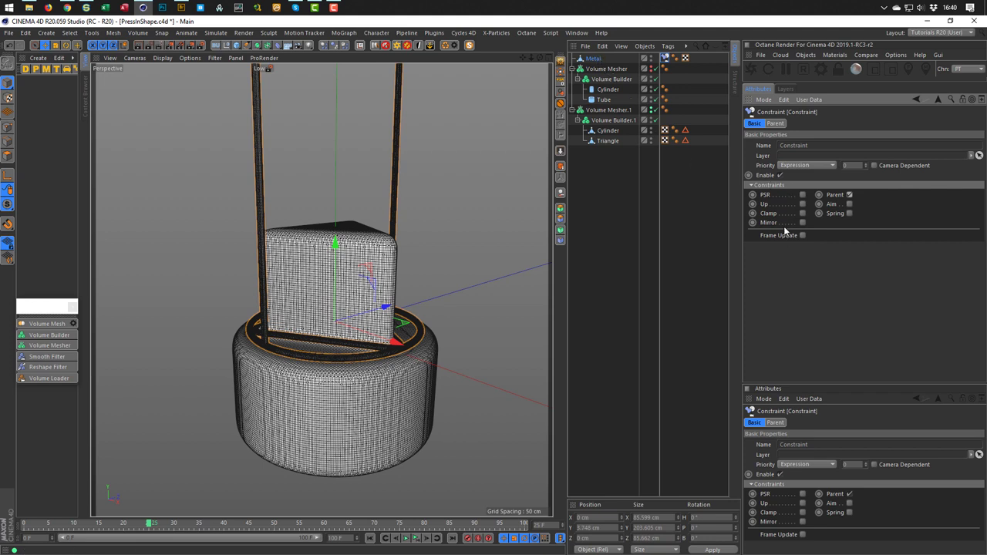
pyautogui.click(777, 124)
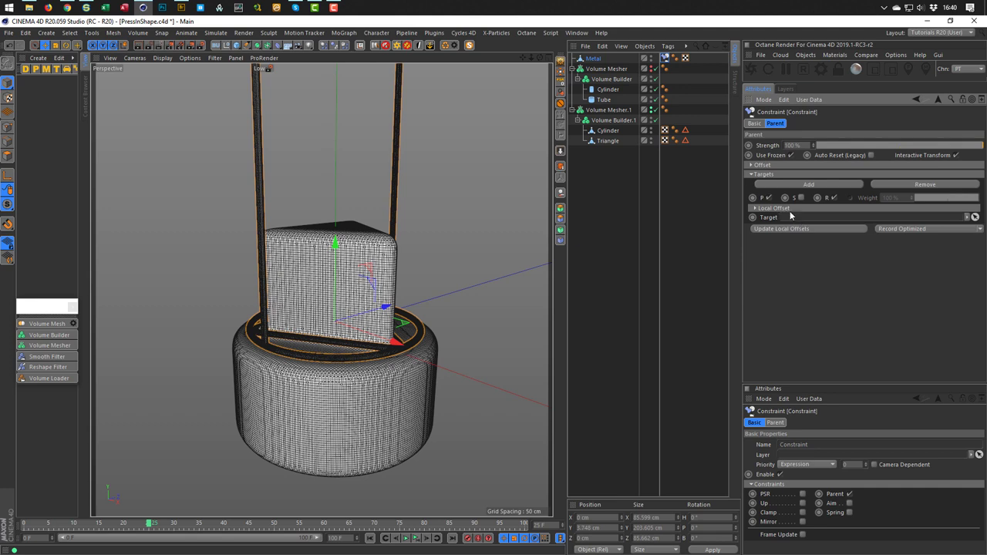
pyautogui.moveTo(604, 99); pyautogui.dragTo(788, 219)
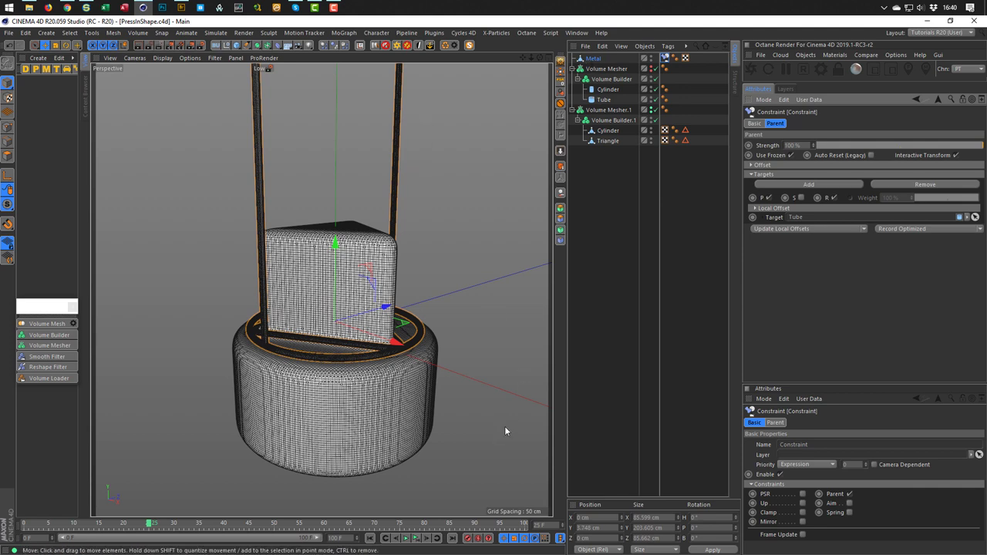
# At frame 0, set the Tube's Y position to 110 cm and keyframe it
pyautogui.click(370, 540)
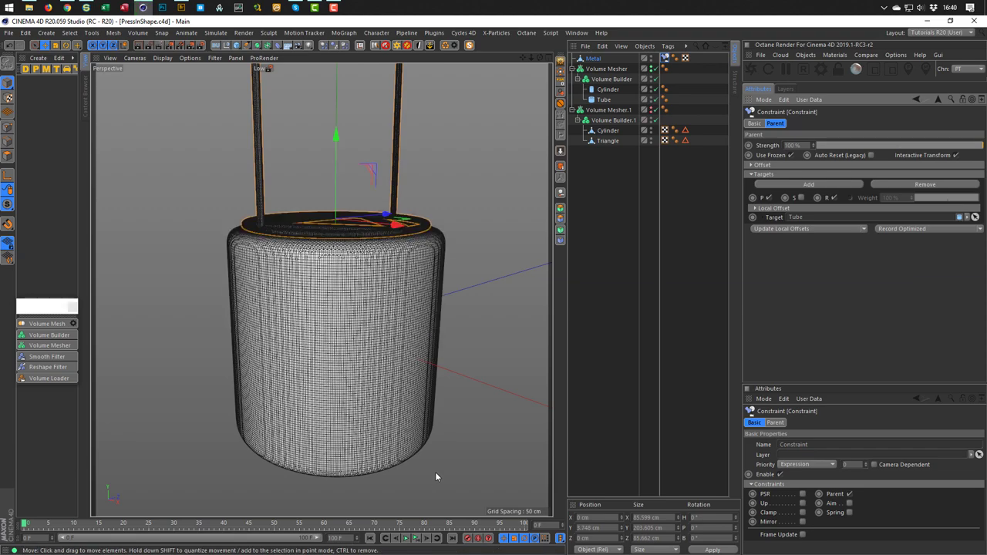
pyautogui.keyDown('alt'); pyautogui.moveTo(374, 335); pyautogui.dragTo(351, 411, button='middle'); pyautogui.keyUp('alt')
pyautogui.scroll(4, 350, 413)
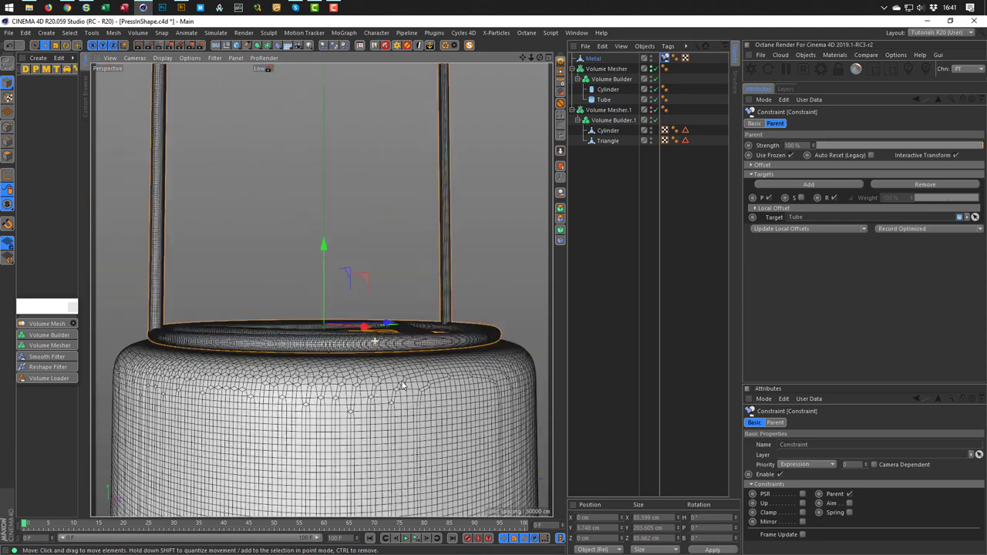
pyautogui.keyDown('alt'); pyautogui.moveTo(401, 386); pyautogui.dragTo(392, 346); pyautogui.keyUp('alt')
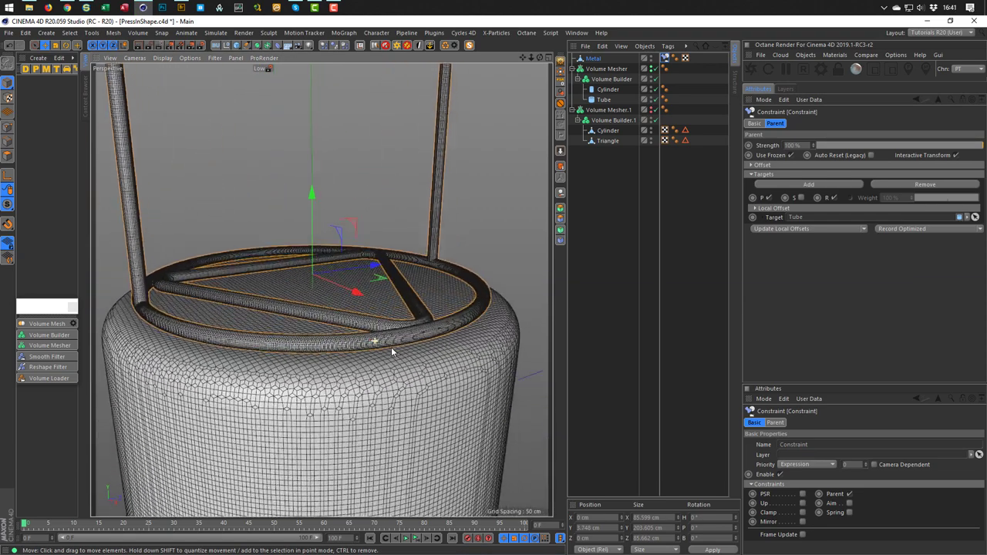
pyautogui.scroll(-4, 382, 351)
pyautogui.keyDown('alt'); pyautogui.moveTo(320, 365); pyautogui.dragTo(313, 378); pyautogui.keyUp('alt')
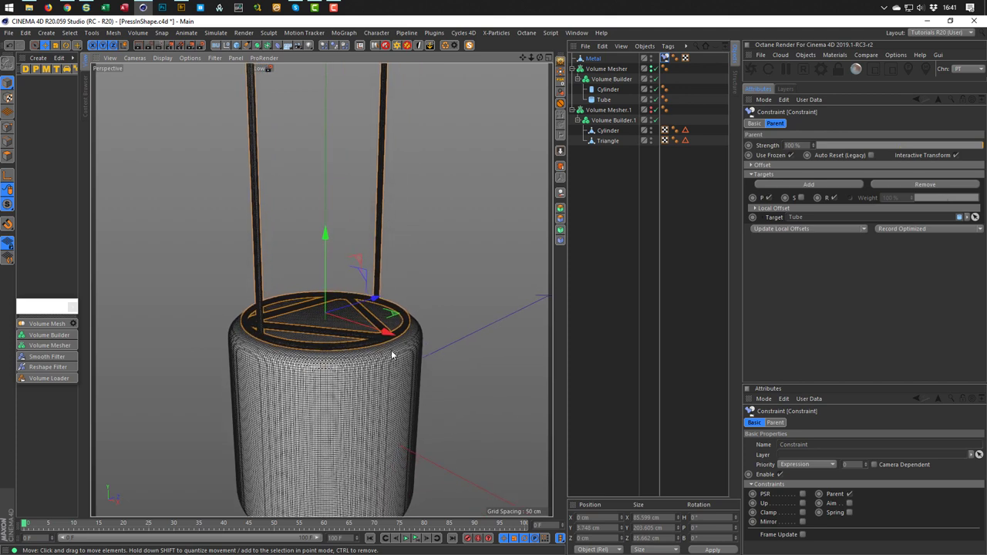
pyautogui.click(604, 100)
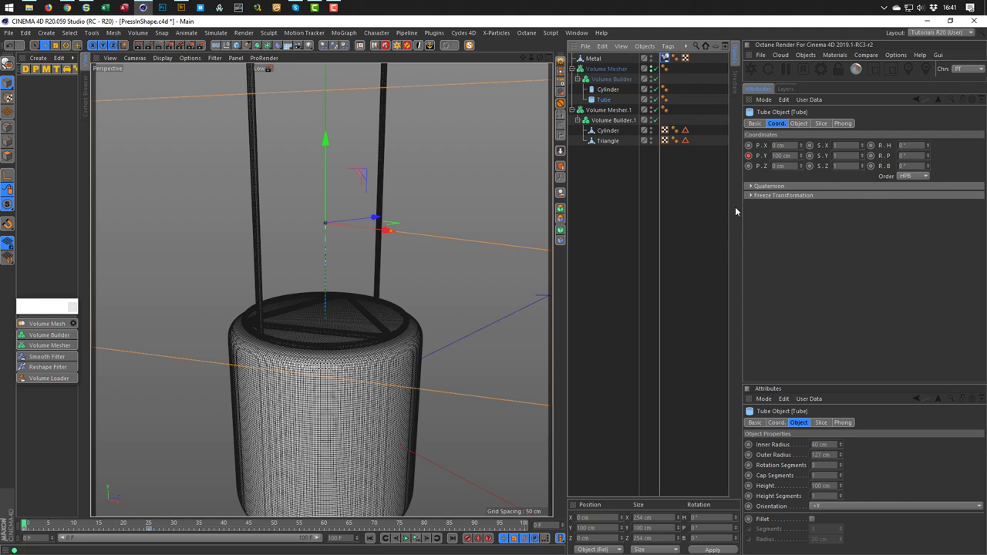
pyautogui.click(794, 156)
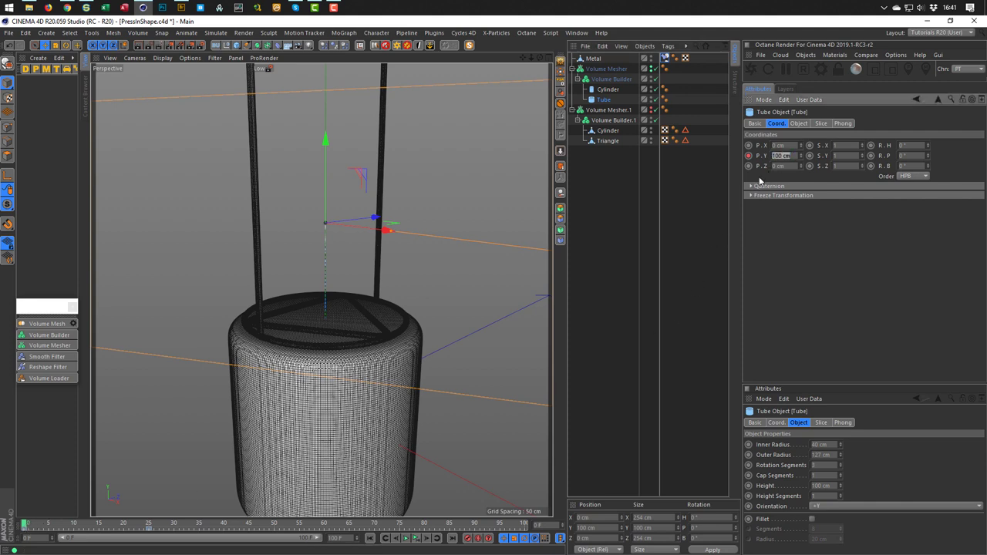
pyautogui.write('1')
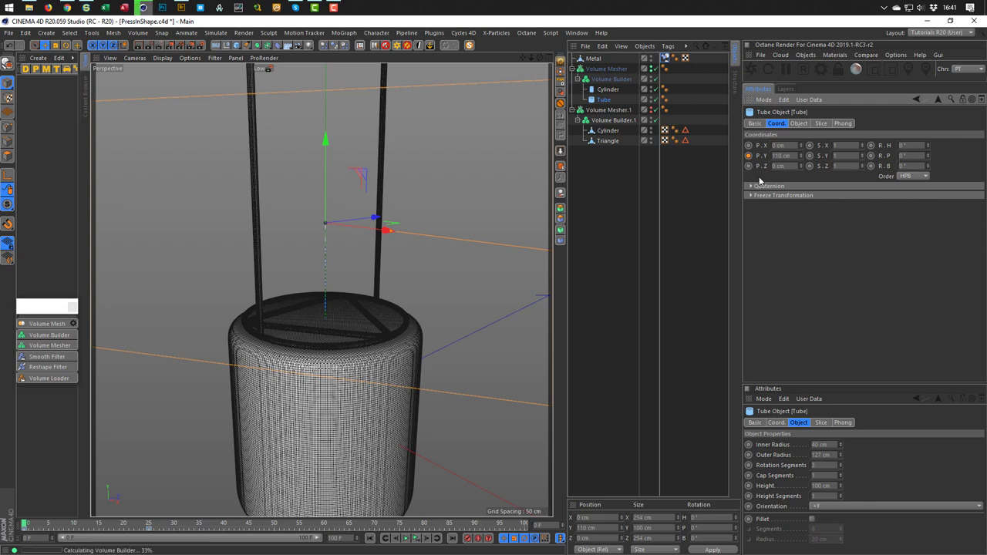
pyautogui.press('Return')
pyautogui.click(748, 156)
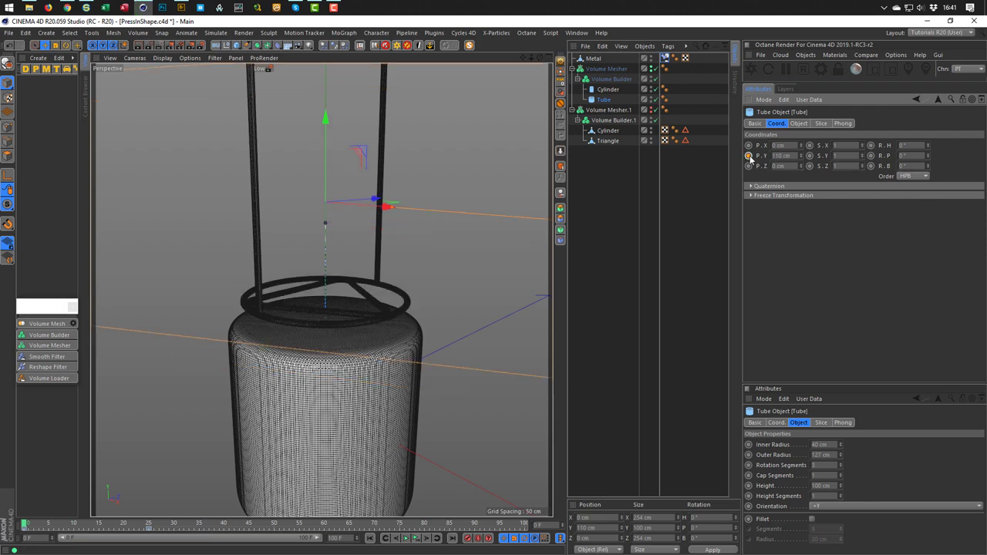
# Deselect everything and play the animation to watch Metal follow the Tube
pyautogui.keyDown('alt'); pyautogui.moveTo(263, 388); pyautogui.dragTo(306, 282, button='right'); pyautogui.keyUp('alt')
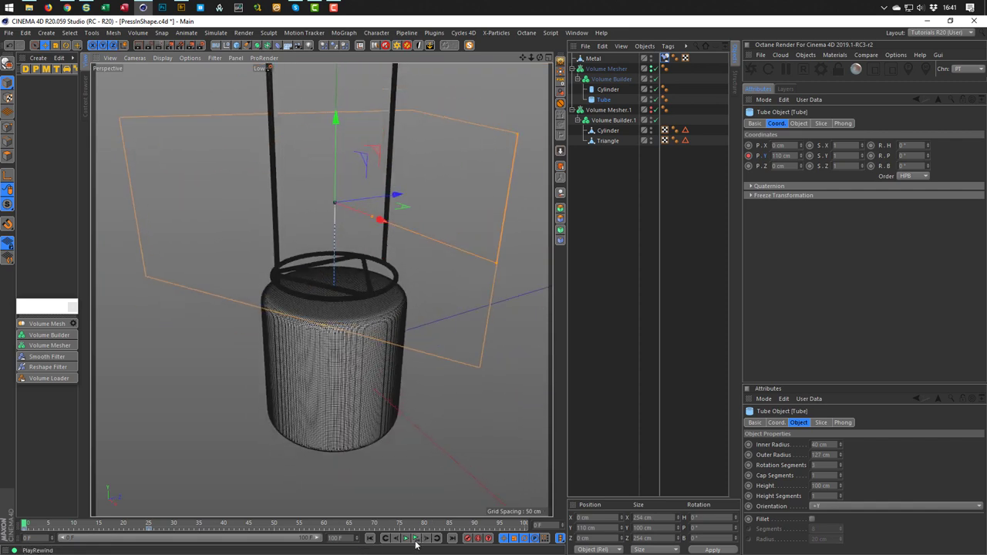
pyautogui.click(614, 376)
pyautogui.click(408, 540)
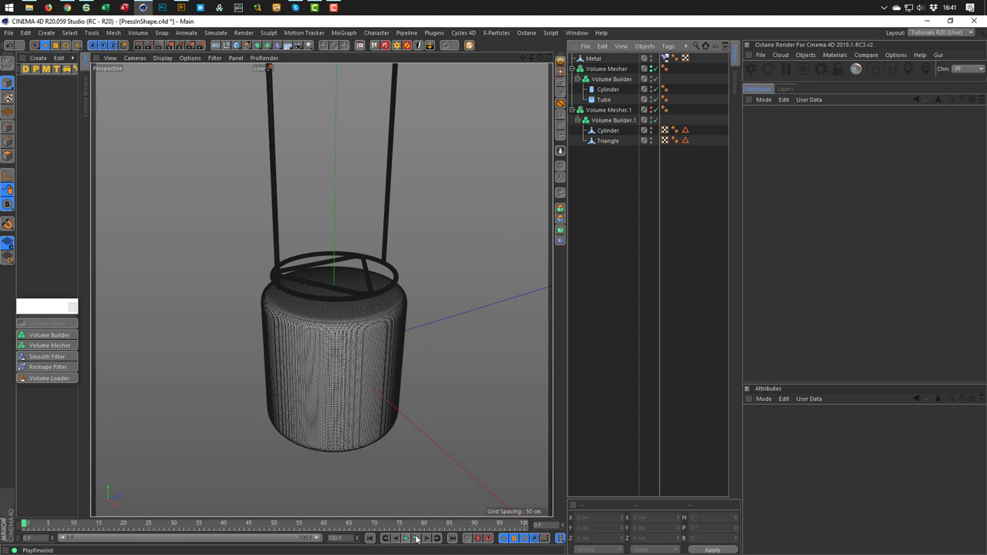
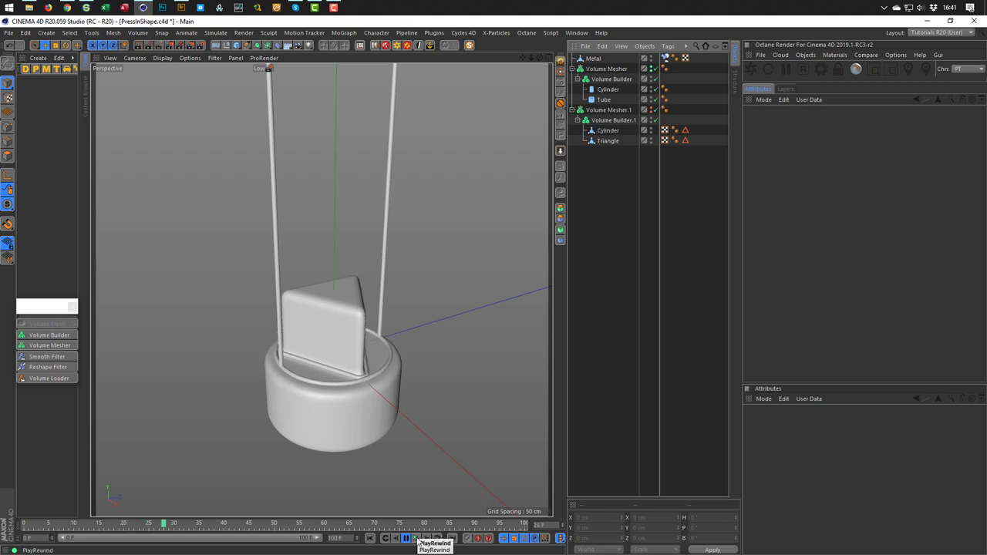
# Stop playback, jump to frame 25 and orbit the view to see the pressed-down block
pyautogui.click(417, 539)
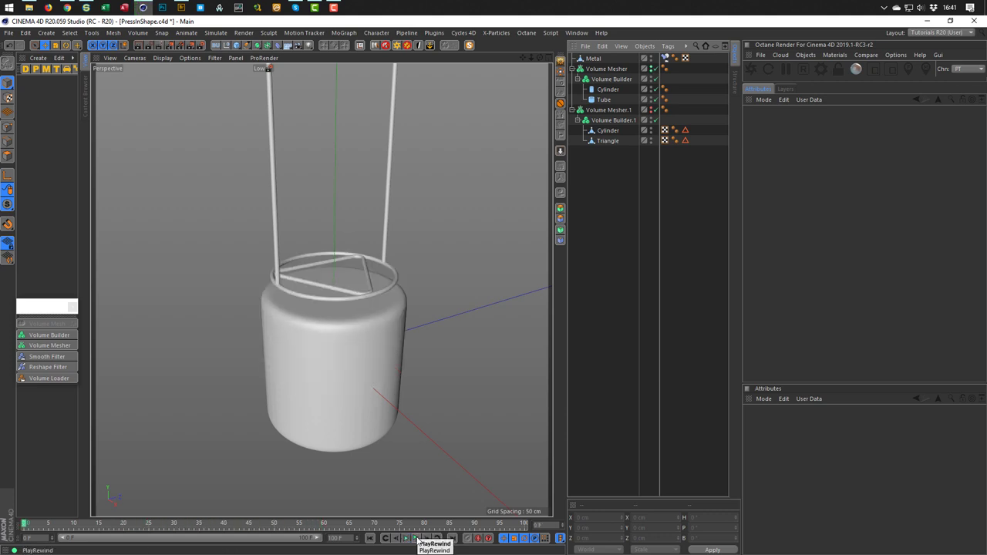
pyautogui.click(538, 524)
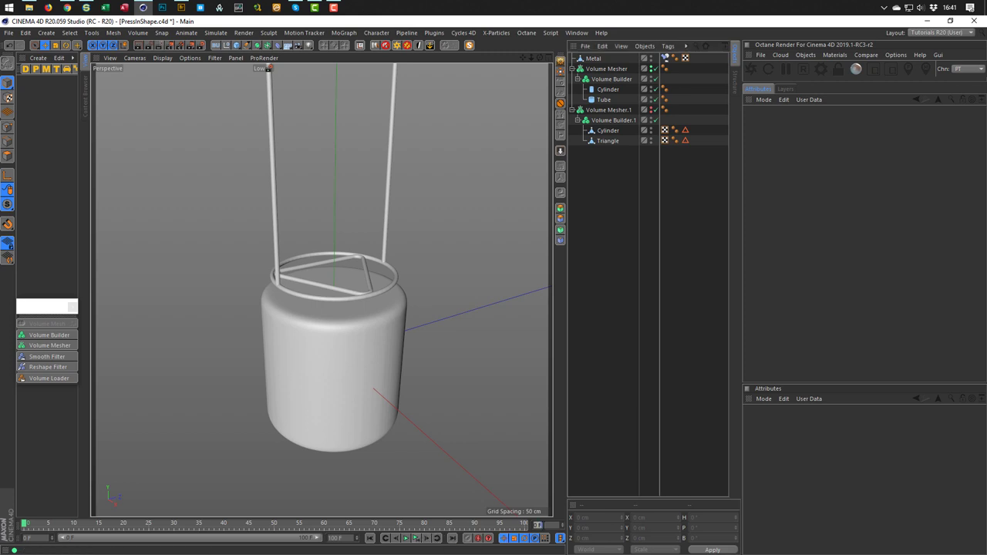
pyautogui.write('25')
pyautogui.press('Return')
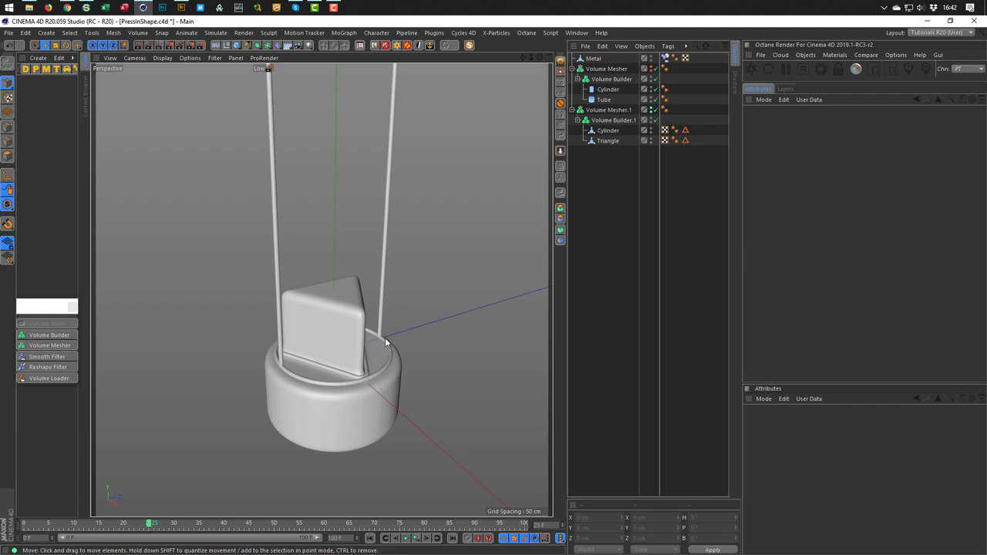
pyautogui.keyDown('alt'); pyautogui.moveTo(373, 359); pyautogui.dragTo(338, 349); pyautogui.keyUp('alt')
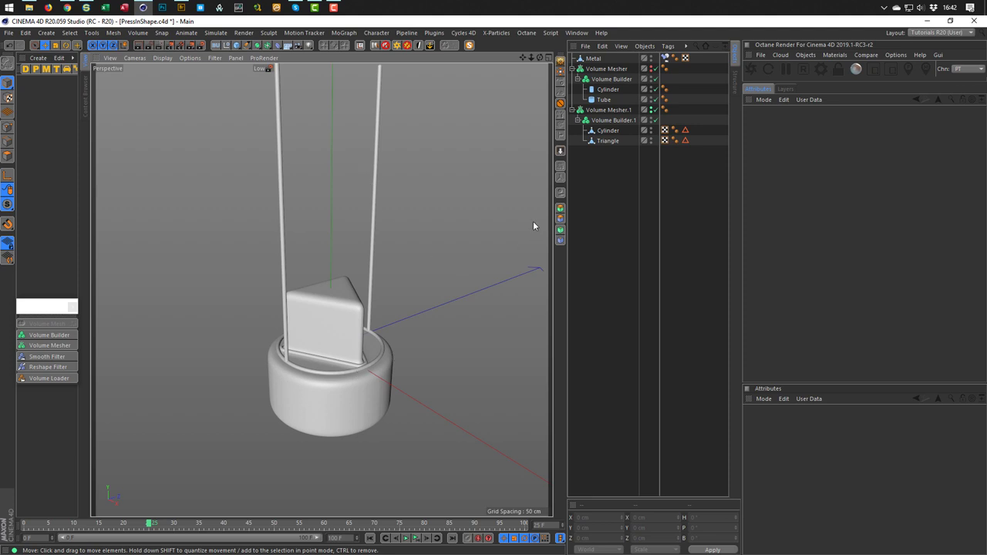
# Show the Tube's Position Y track in the timeline, framing keys 0 through 25
pyautogui.click(605, 100)
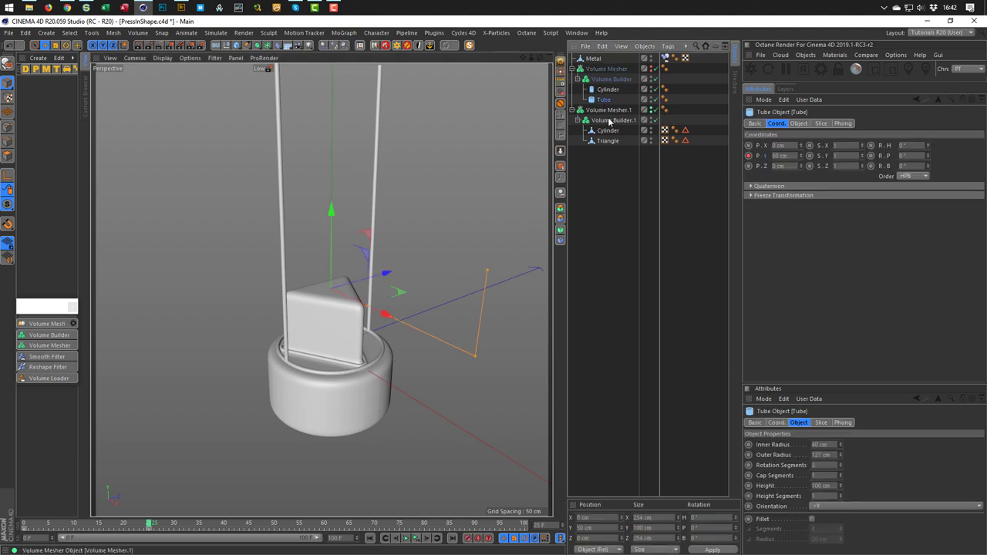
pyautogui.rightClick(749, 155)
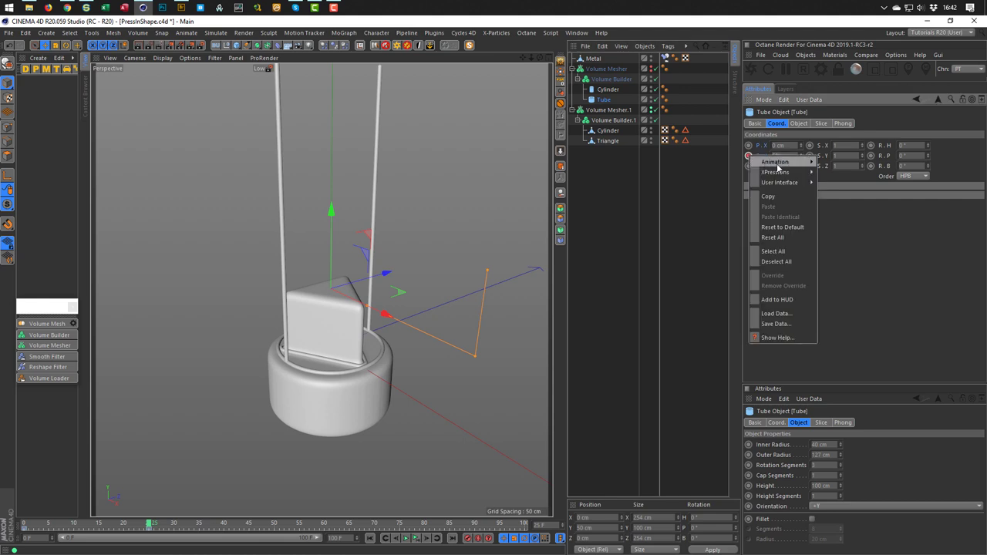
pyautogui.moveTo(778, 167)
pyautogui.click(849, 254)
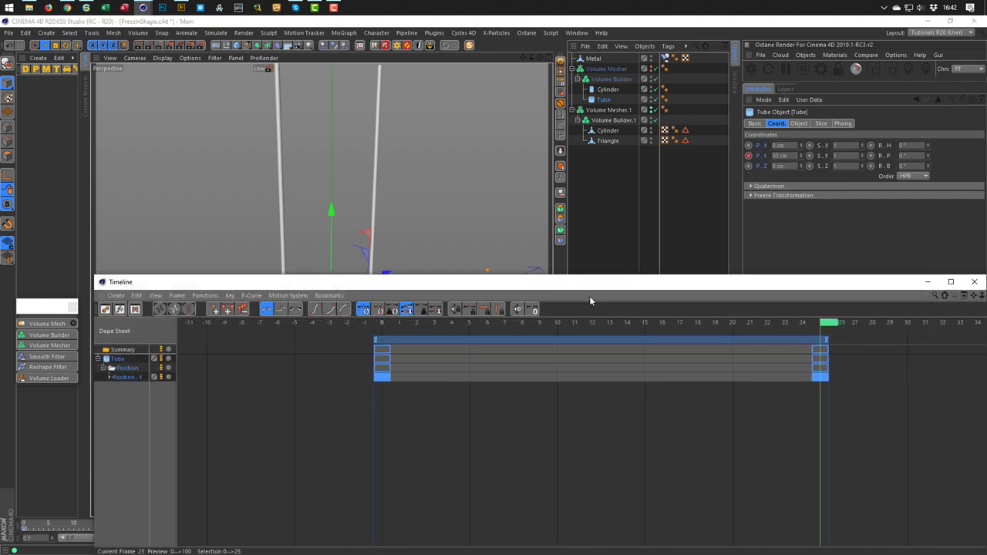
pyautogui.moveTo(589, 283); pyautogui.dragTo(563, 90)
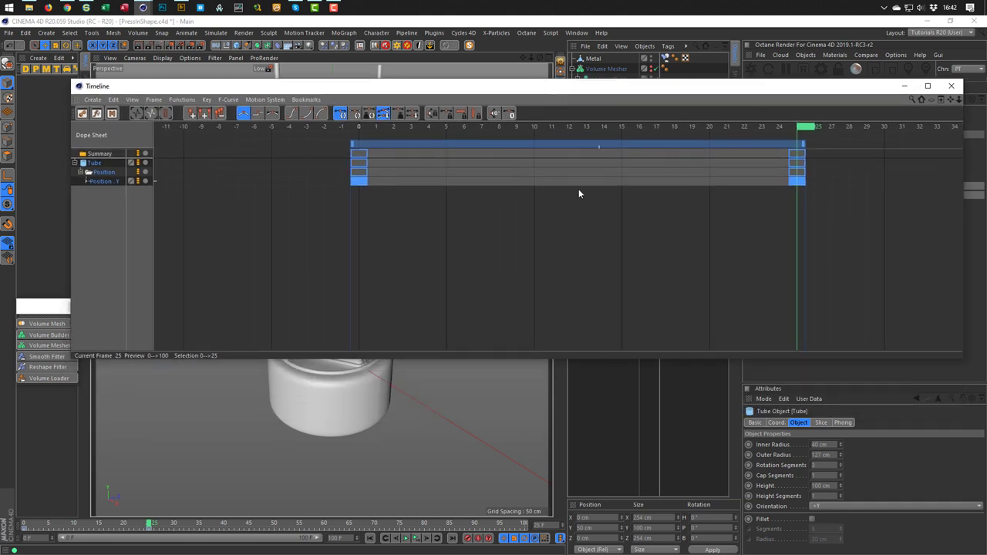
pyautogui.scroll(-5, 579, 194)
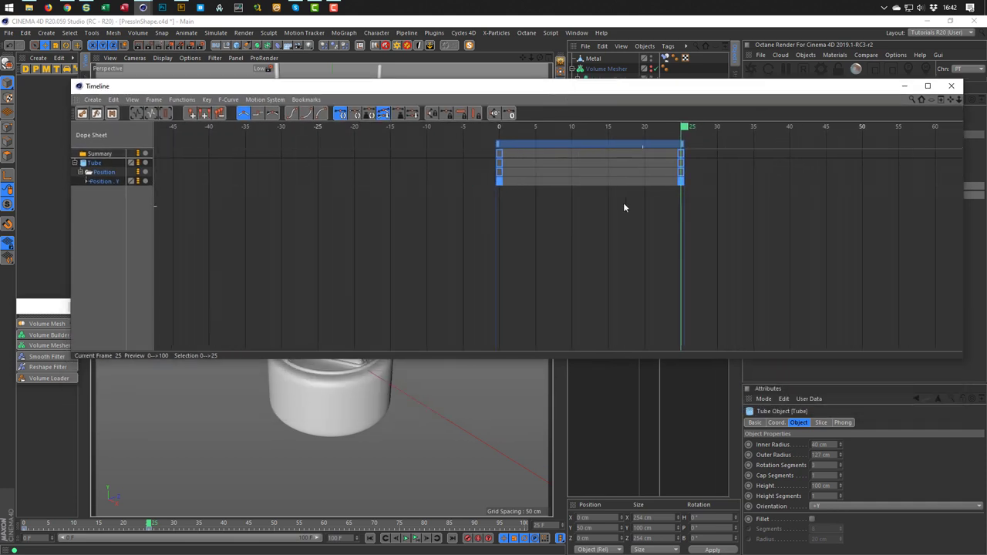
pyautogui.moveTo(843, 198); pyautogui.dragTo(573, 197, button='middle')
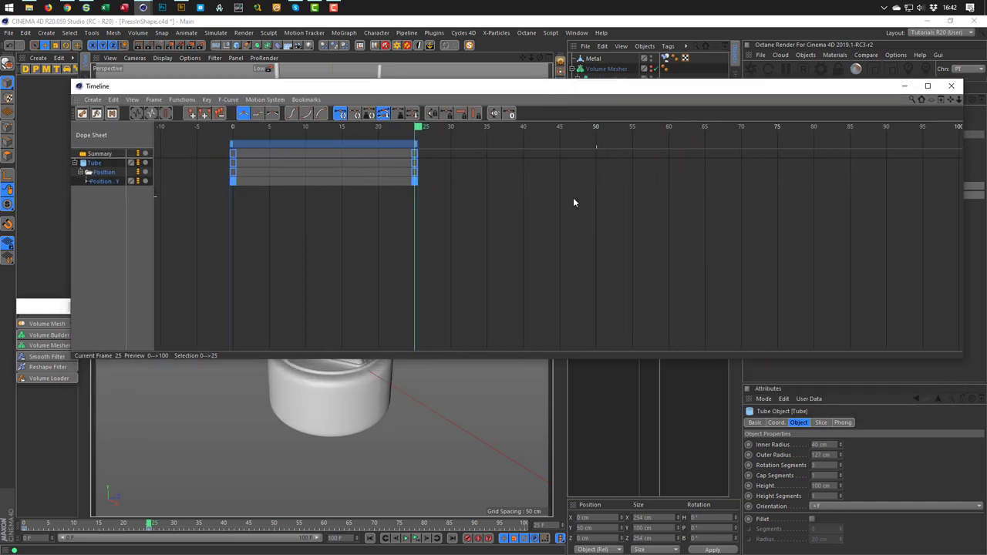
# Copy the frame 25 Position Y key to frame 40
pyautogui.click(106, 182)
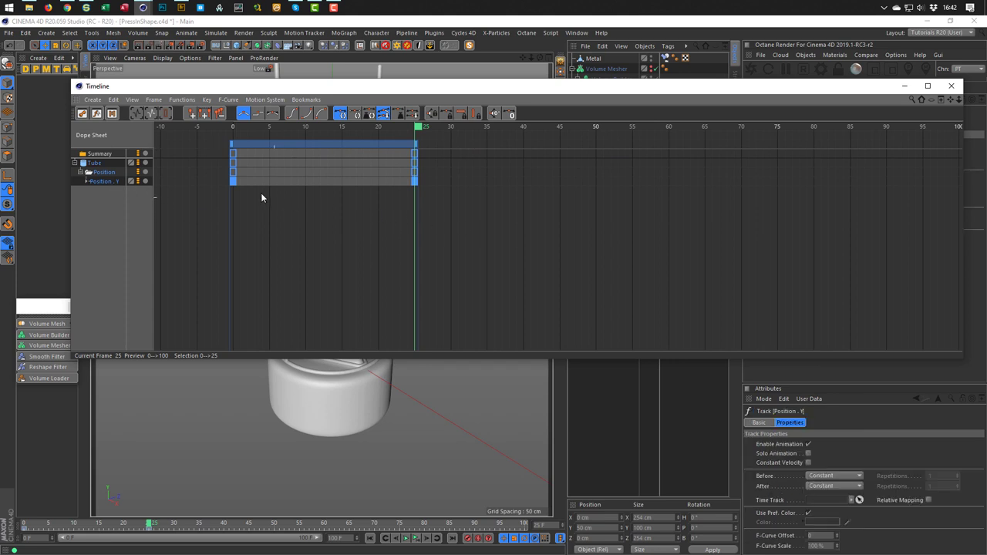
pyautogui.moveTo(236, 183)
pyautogui.moveTo(415, 182)
pyautogui.click(415, 182)
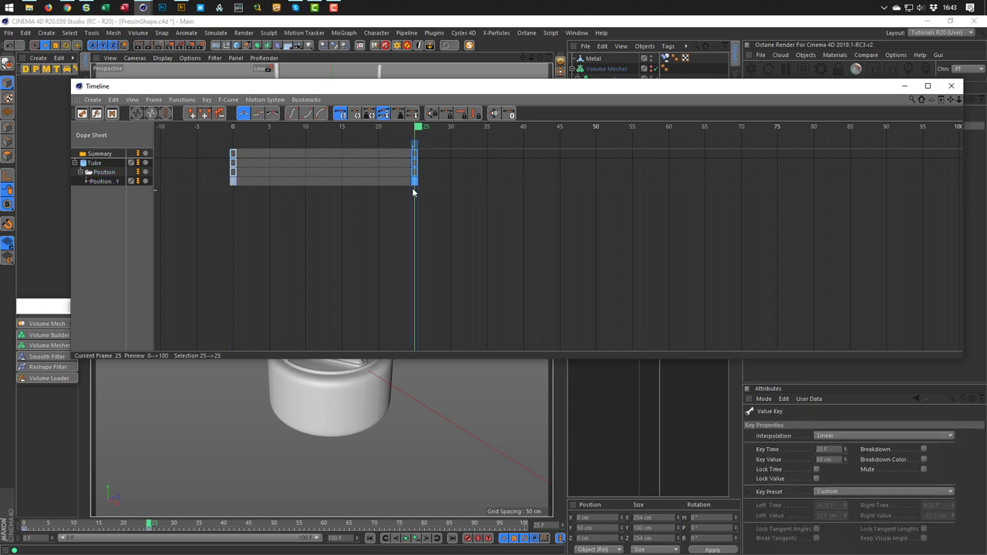
pyautogui.keyDown('ctrl'); pyautogui.moveTo(419, 183); pyautogui.dragTo(522, 187); pyautogui.keyUp('ctrl')
# Set the frame 40 key value to 110 cm and expand the track to show its curve
pyautogui.moveTo(615, 90); pyautogui.dragTo(600, 206)
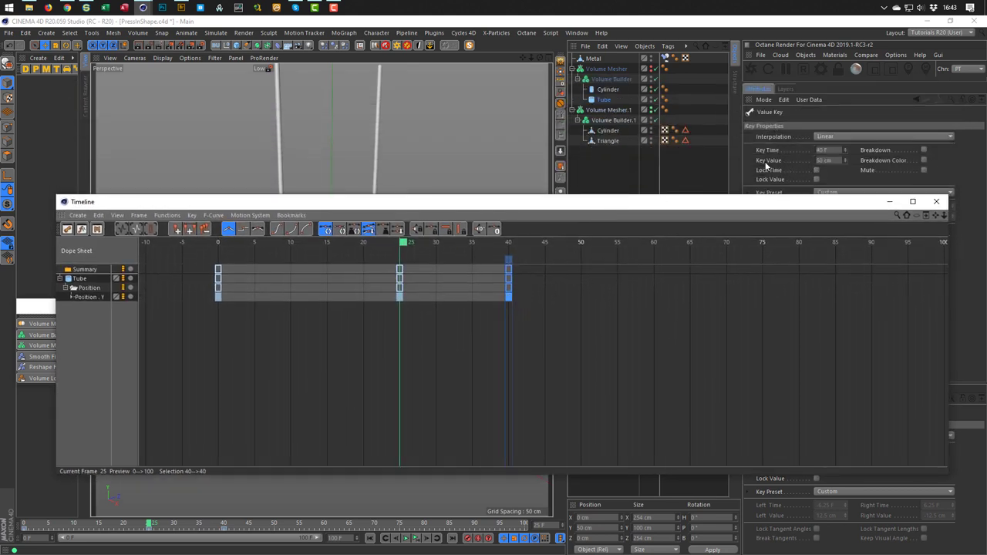
pyautogui.click(823, 160)
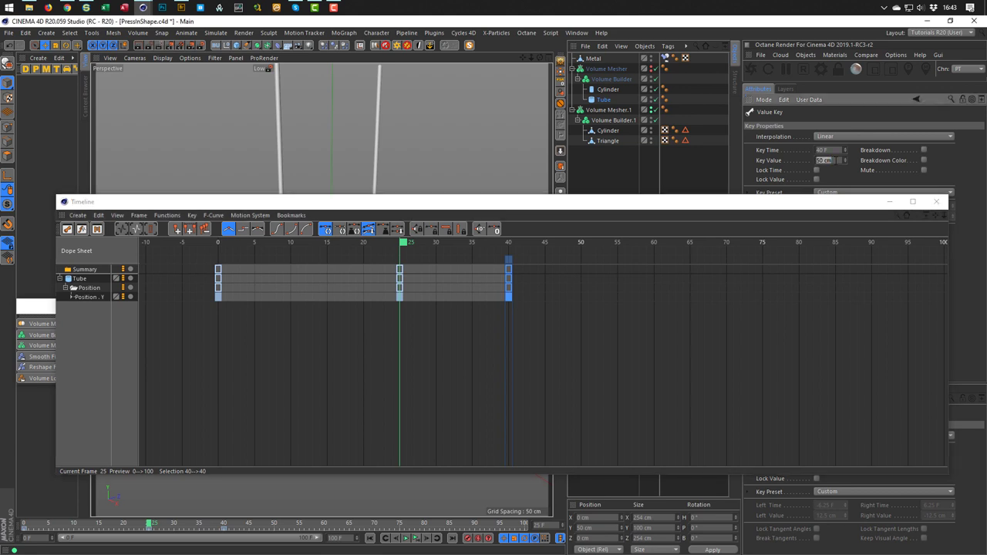
pyautogui.write('11')
pyautogui.moveTo(400, 298)
pyautogui.click(510, 206)
pyautogui.moveTo(510, 206); pyautogui.dragTo(507, 184)
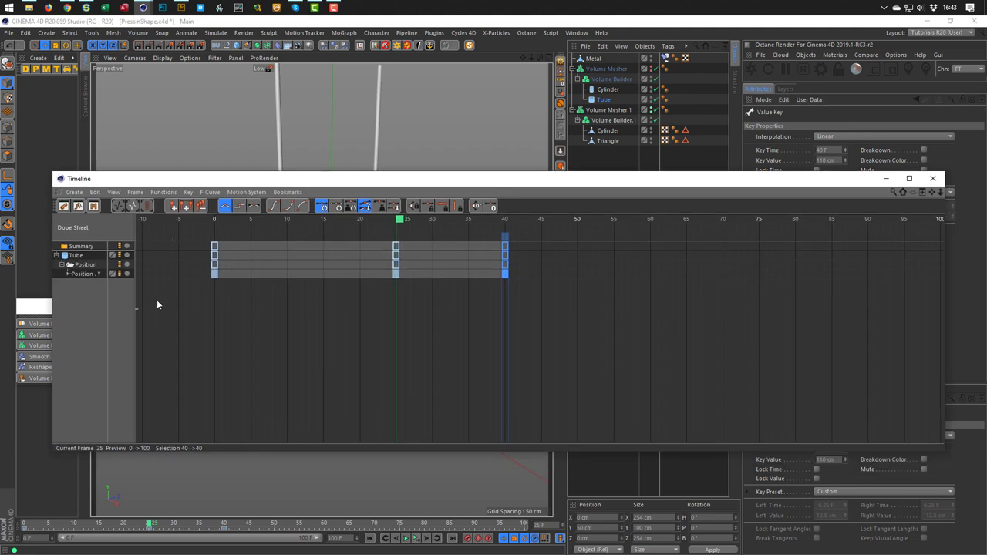
pyautogui.click(68, 274)
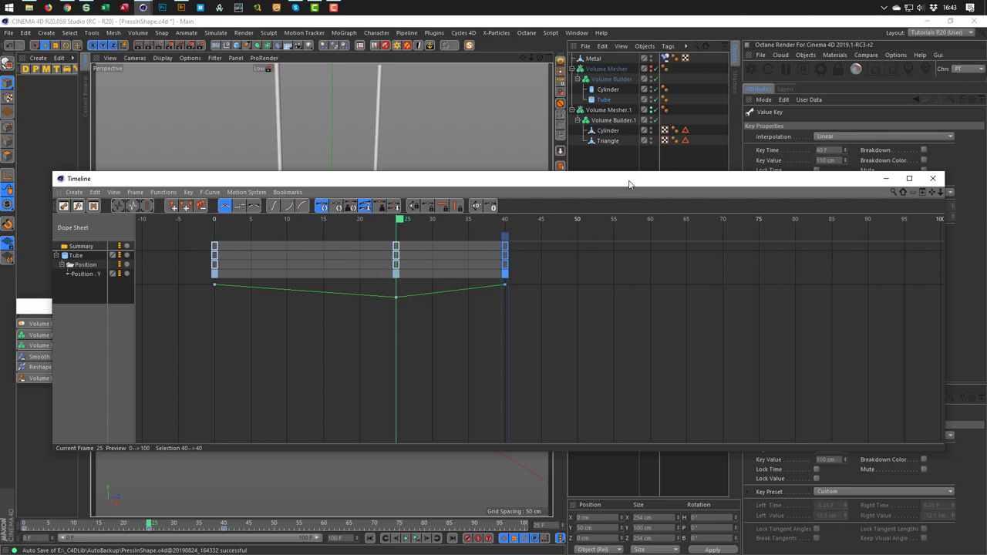
pyautogui.moveTo(631, 184); pyautogui.dragTo(624, 347)
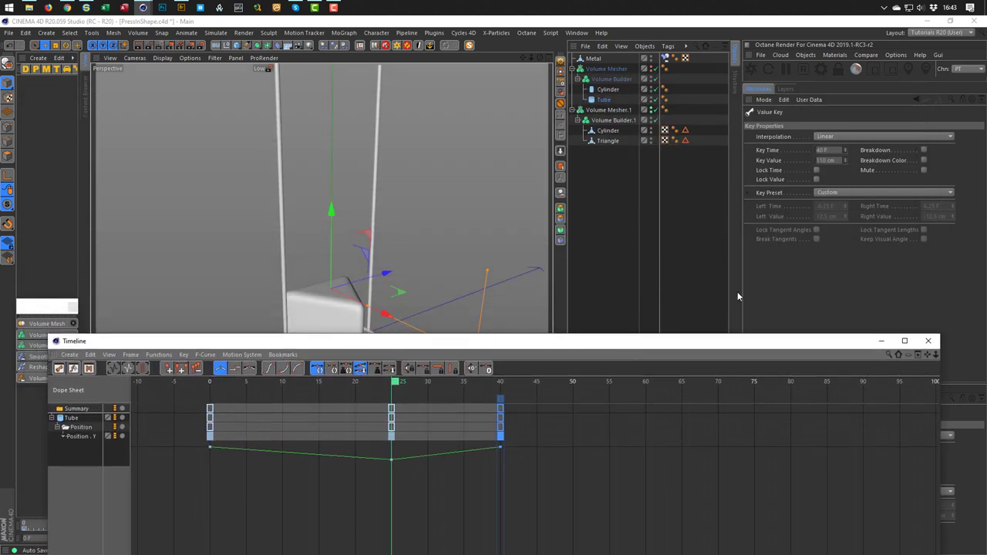
# Set Project Settings default key interpolation to Spline, then select all three Position Y keys
pyautogui.click(776, 255)
pyautogui.hotkey('ctrl', 'd')
pyautogui.click(864, 132)
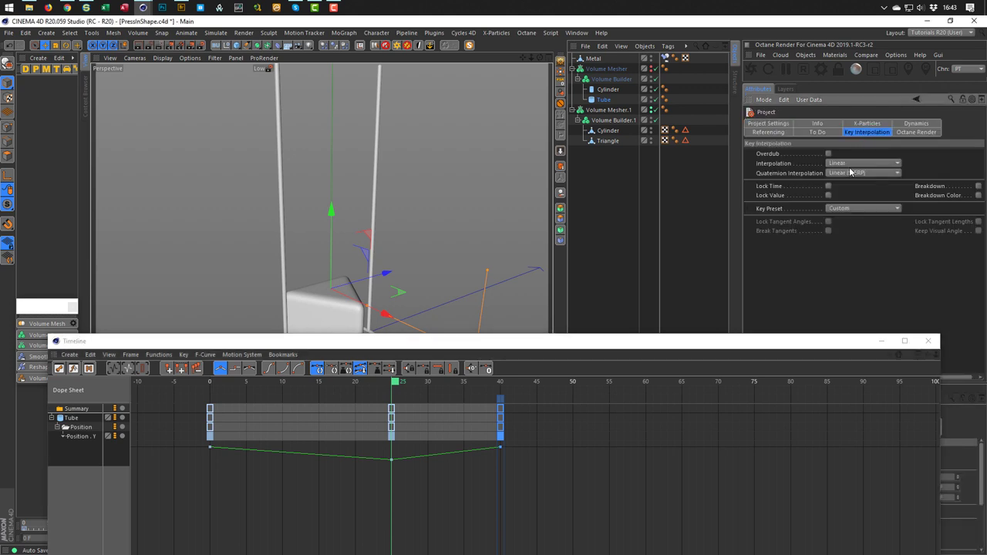
pyautogui.click(839, 164)
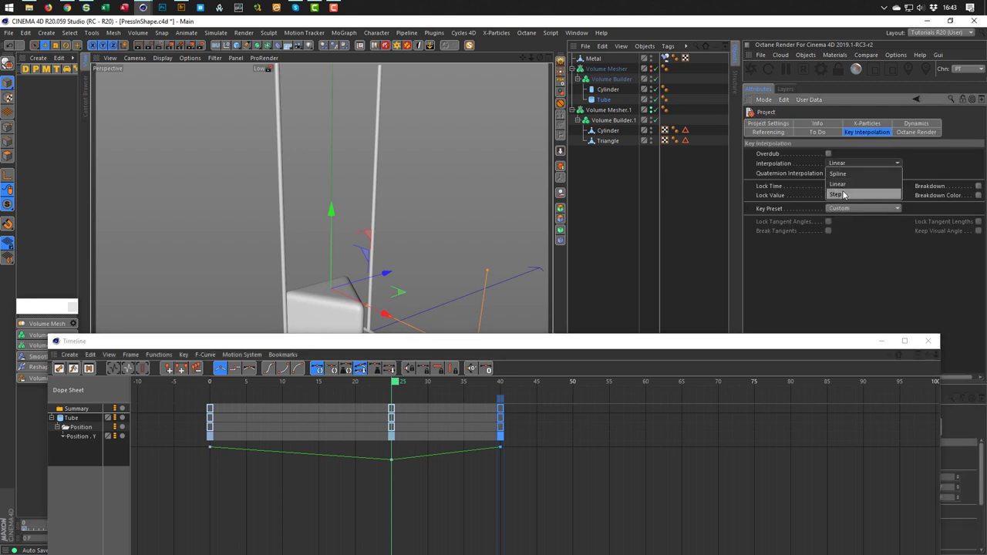
pyautogui.click(852, 174)
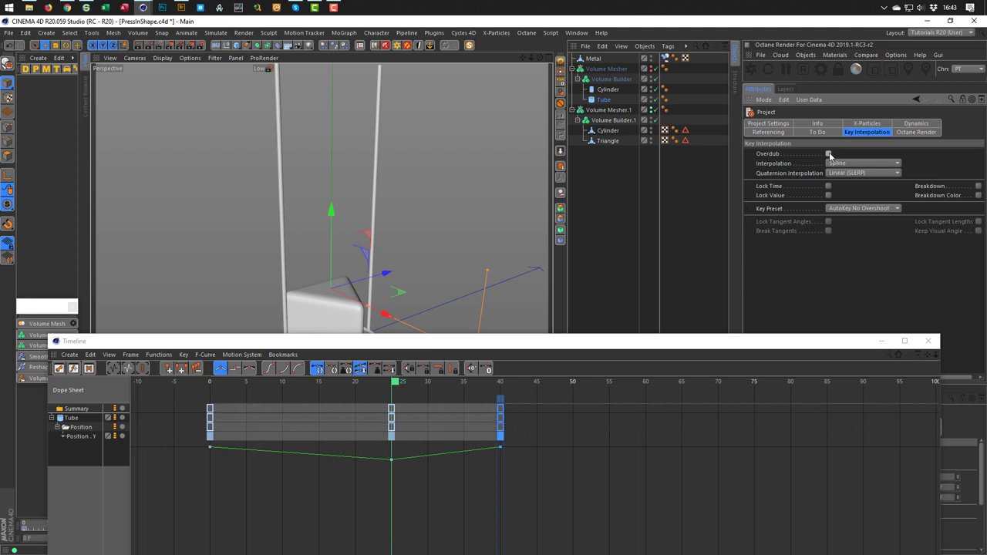
pyautogui.moveTo(683, 341); pyautogui.dragTo(685, 253)
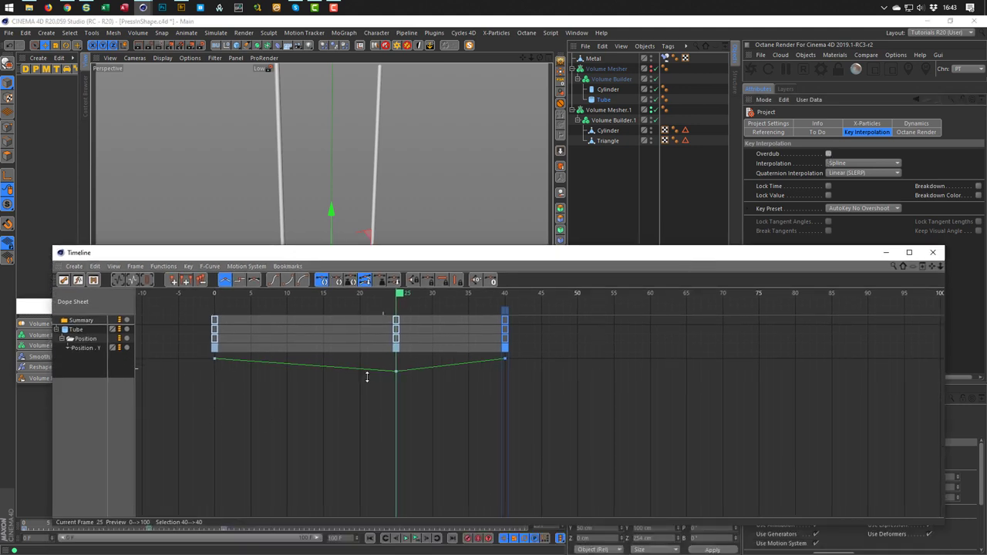
pyautogui.moveTo(193, 394); pyautogui.dragTo(531, 358)
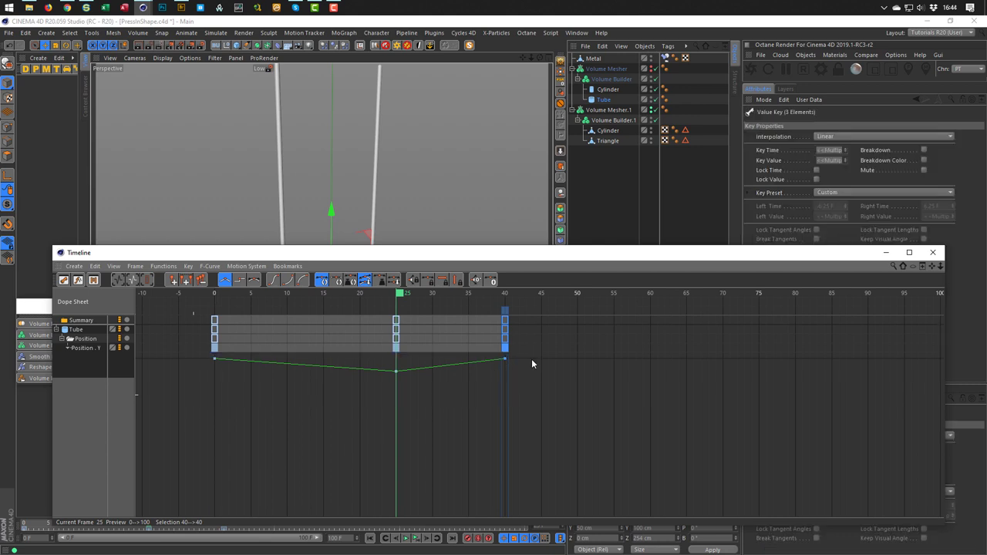
# Apply Ease Ease to the three Tube keys, close the timeline and preview the motion
pyautogui.click(272, 282)
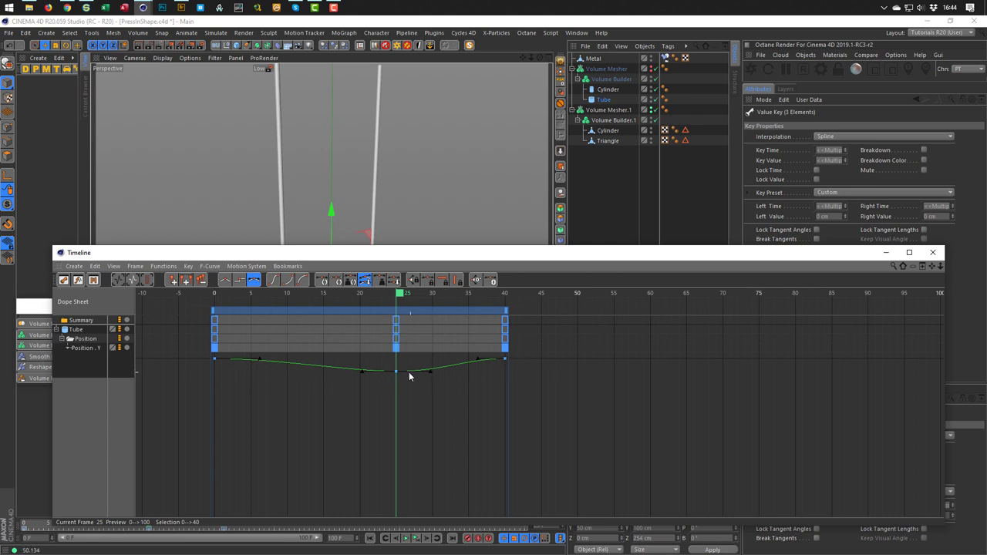
pyautogui.click(940, 254)
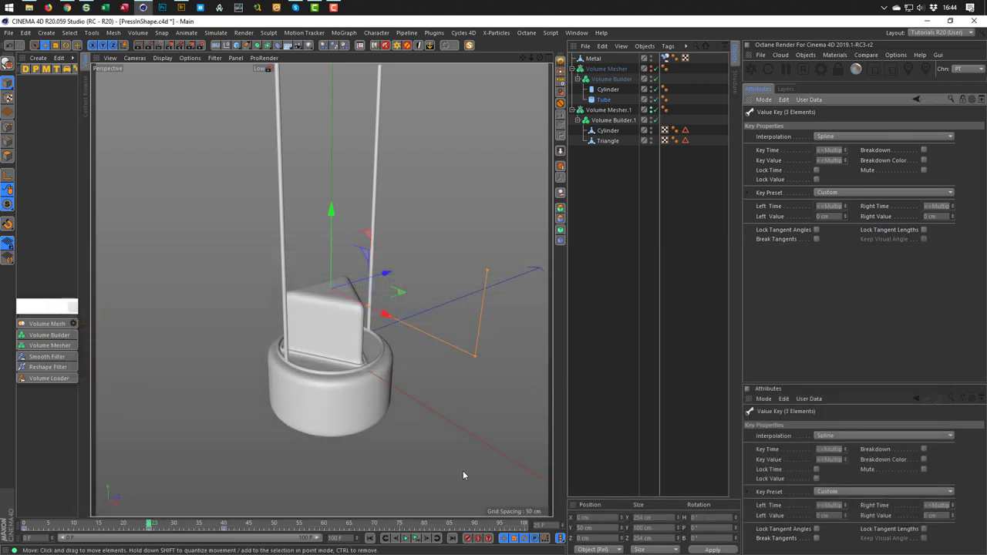
pyautogui.click(414, 539)
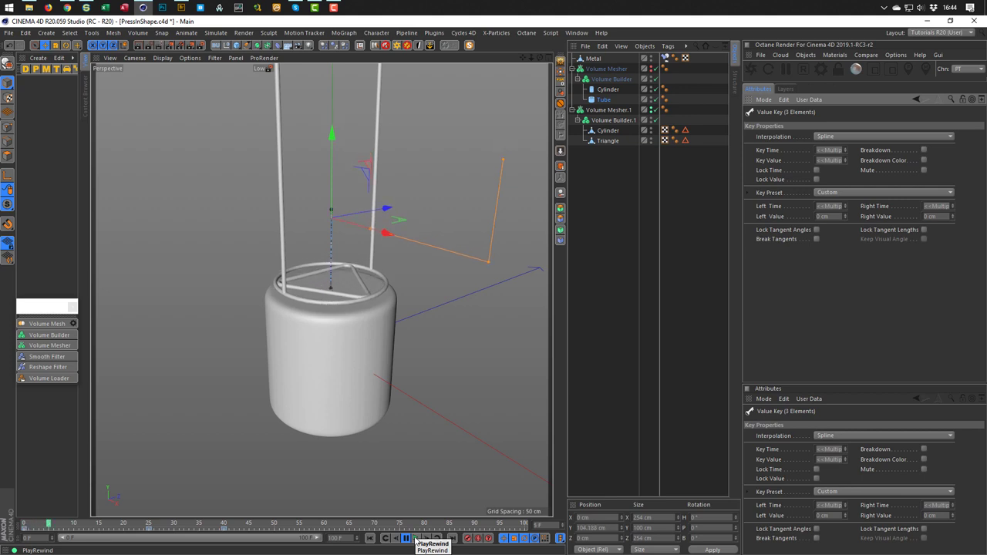
pyautogui.click(408, 538)
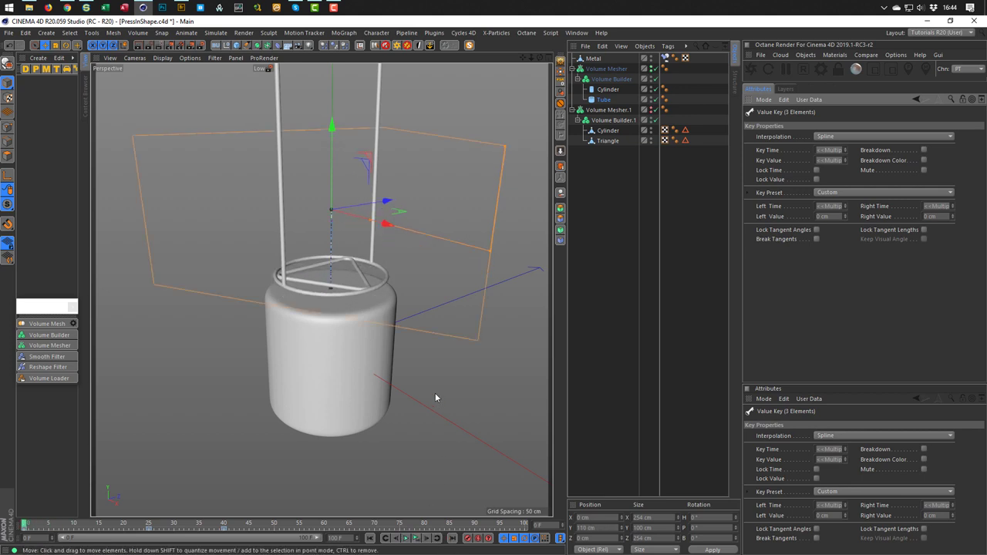
# Orbit around the press and select the Triangle object
pyautogui.keyDown('alt'); pyautogui.moveTo(401, 377); pyautogui.dragTo(384, 368); pyautogui.keyUp('alt')
pyautogui.keyDown('alt'); pyautogui.moveTo(373, 340); pyautogui.dragTo(371, 348); pyautogui.keyUp('alt')
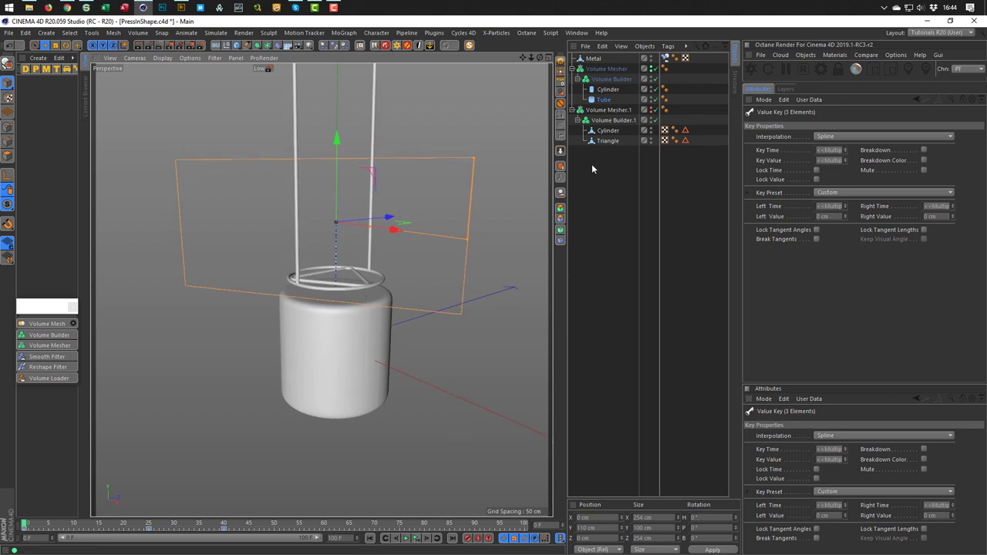
pyautogui.click(608, 141)
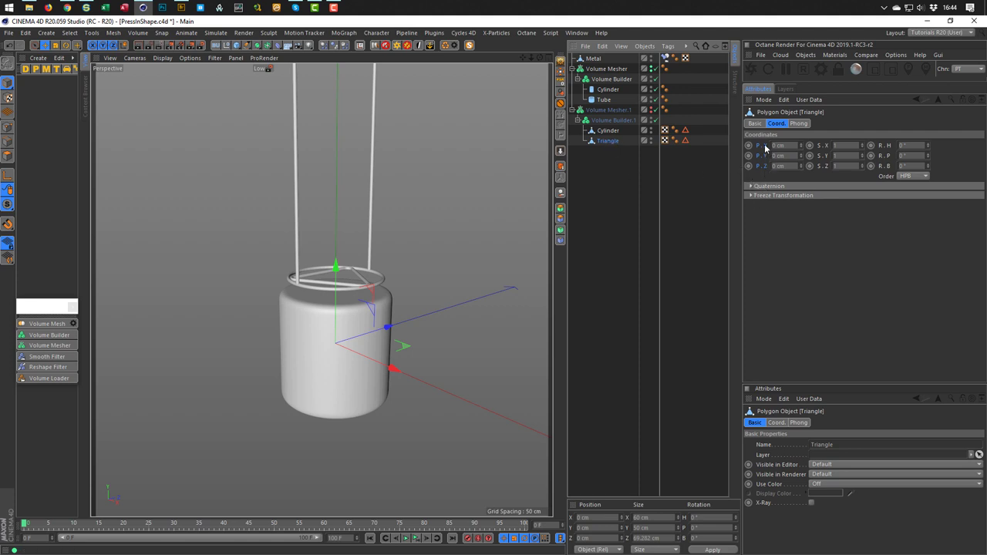
# Keyframe the Triangle's X position at frame 50
pyautogui.keyDown('alt'); pyautogui.moveTo(370, 308); pyautogui.dragTo(322, 313); pyautogui.keyUp('alt')
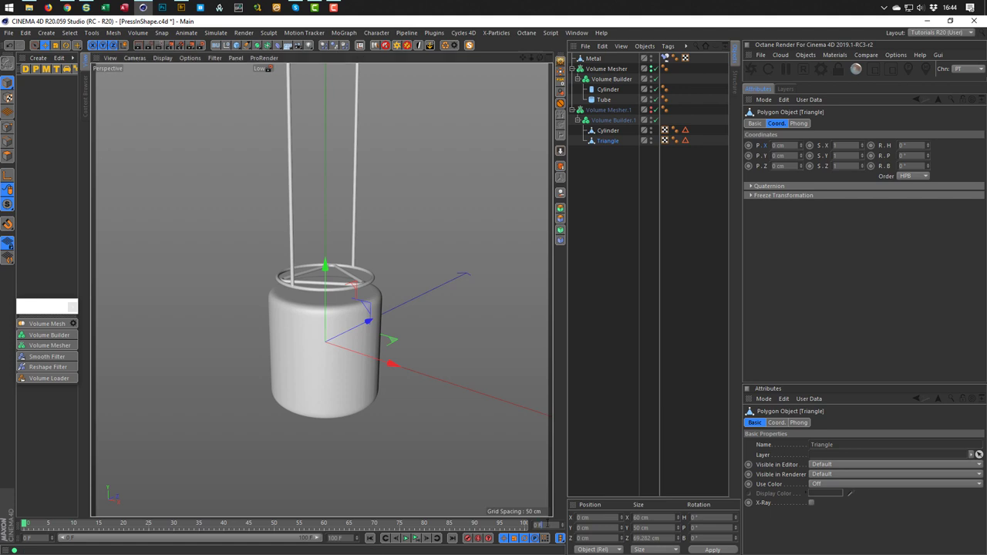
pyautogui.hotkey('ctrl', 'g')
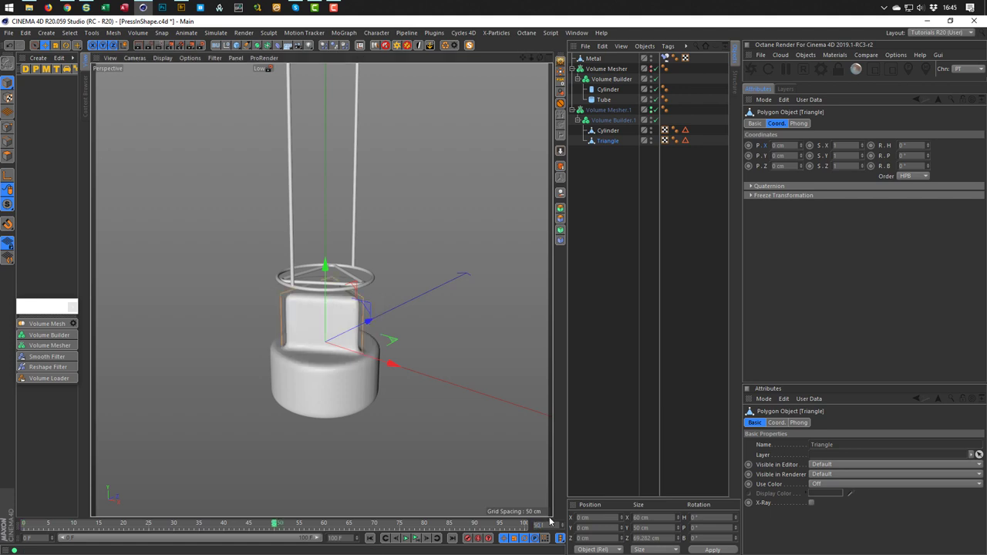
pyautogui.keyDown('ctrl'); pyautogui.click(748, 145); pyautogui.keyUp('ctrl')
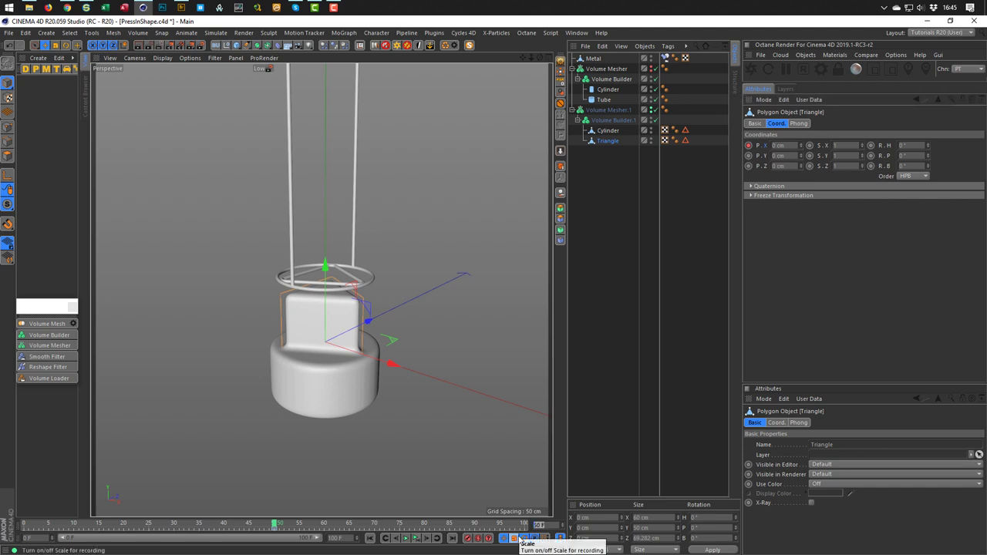
# At frame 80, set the Triangle's X position to 150 cm and zoom out
pyautogui.write('80')
pyautogui.press('Return')
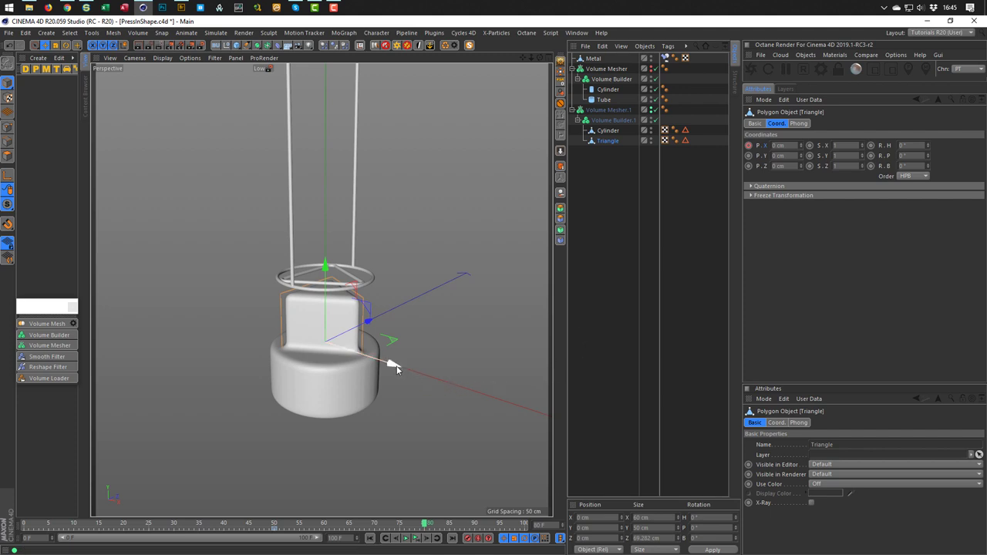
pyautogui.doubleClick(779, 145)
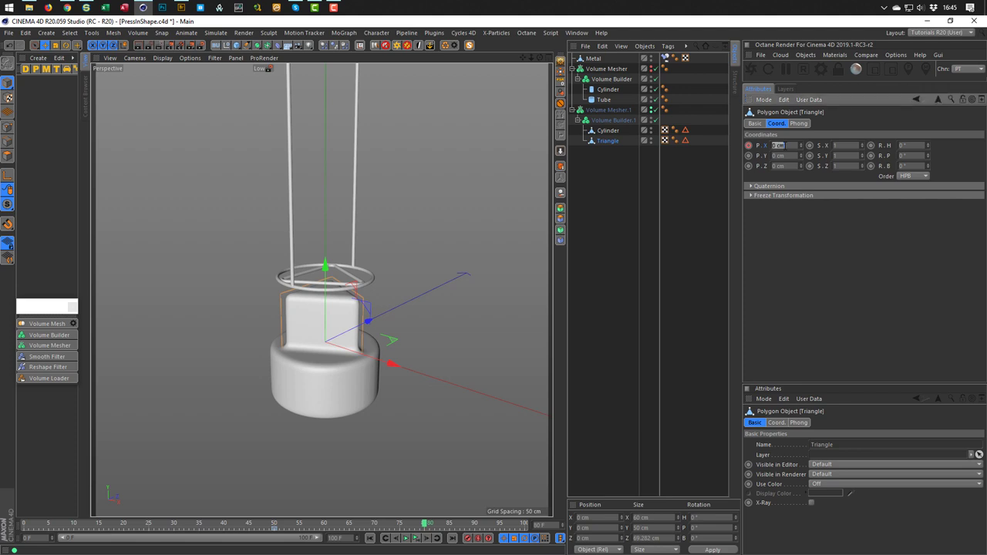
pyautogui.write('150')
pyautogui.press('Return')
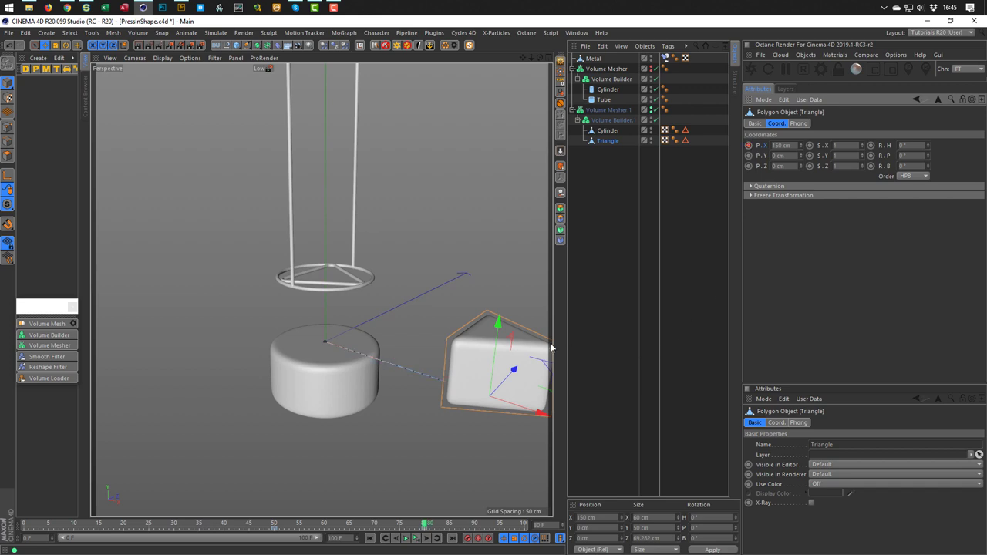
pyautogui.keyDown('alt'); pyautogui.moveTo(356, 370); pyautogui.dragTo(296, 394); pyautogui.keyUp('alt')
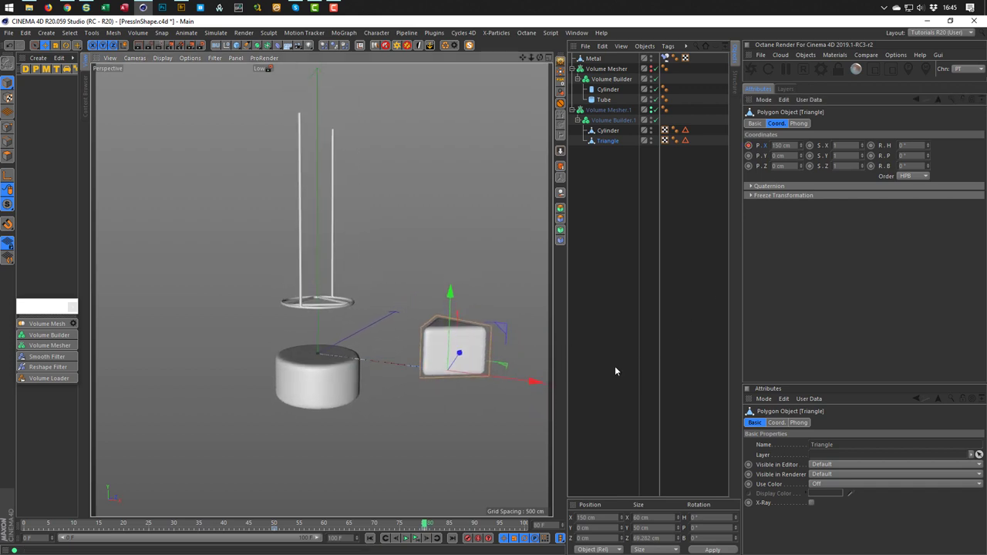
# Add a new Tube object and bring up its properties
pyautogui.click(613, 387)
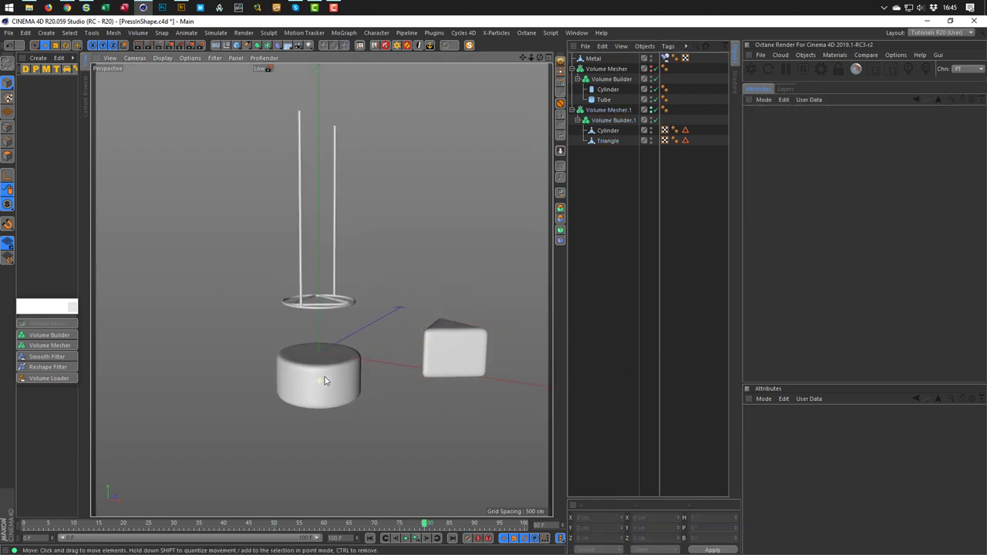
pyautogui.scroll(2, 328, 377)
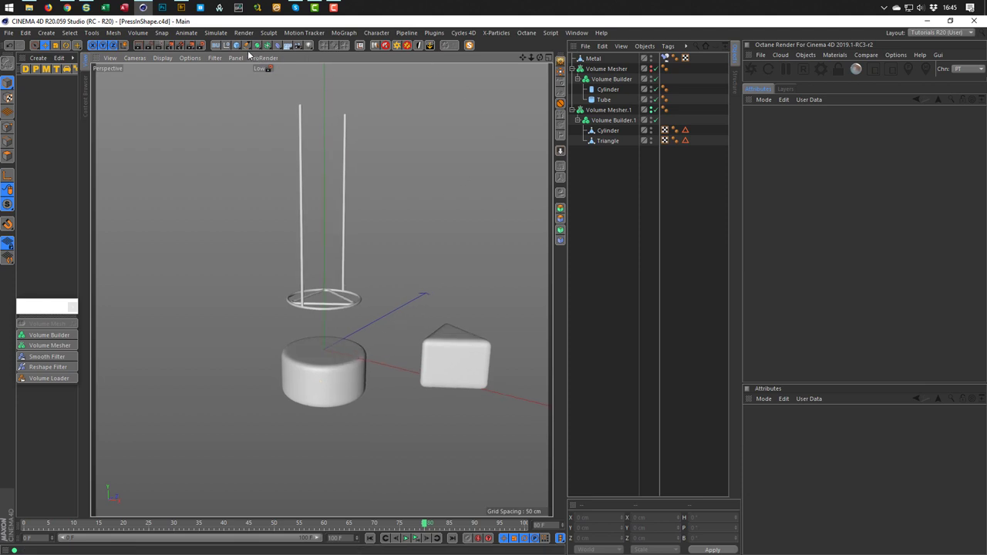
pyautogui.moveTo(236, 48); pyautogui.dragTo(436, 99)
pyautogui.keyDown('alt'); pyautogui.moveTo(304, 346); pyautogui.dragTo(319, 333); pyautogui.keyUp('alt')
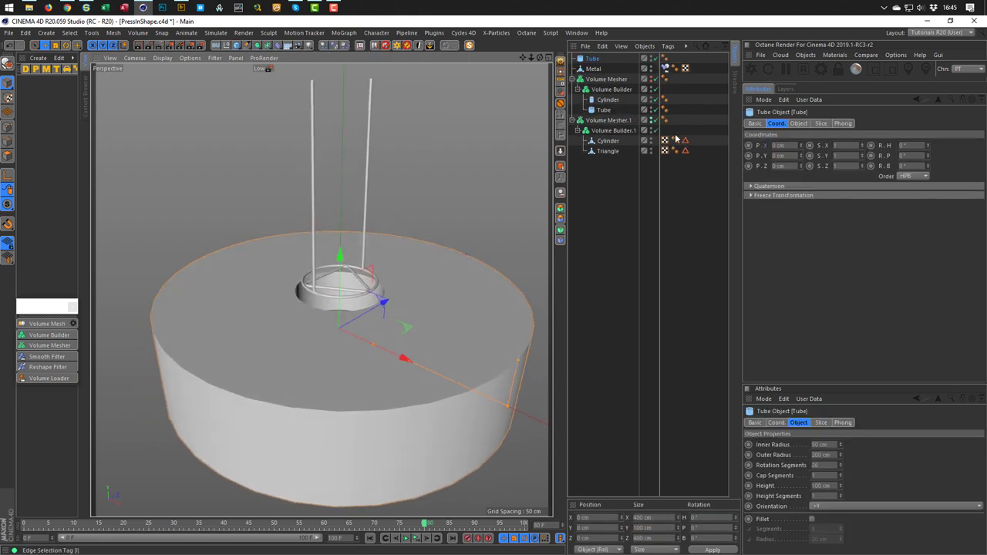
pyautogui.click(592, 59)
pyautogui.click(799, 123)
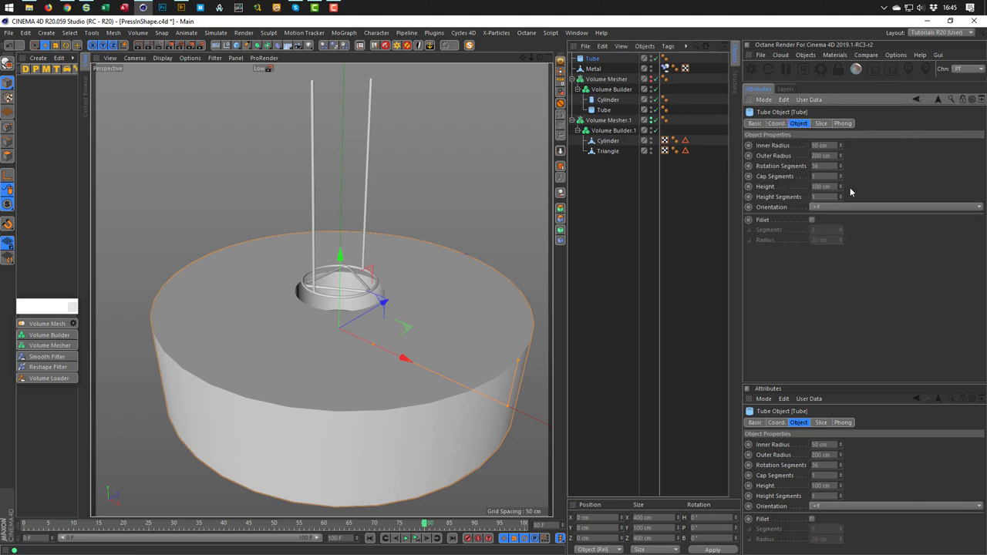
# Lower the new Tube to Y -50 cm
pyautogui.click(591, 528)
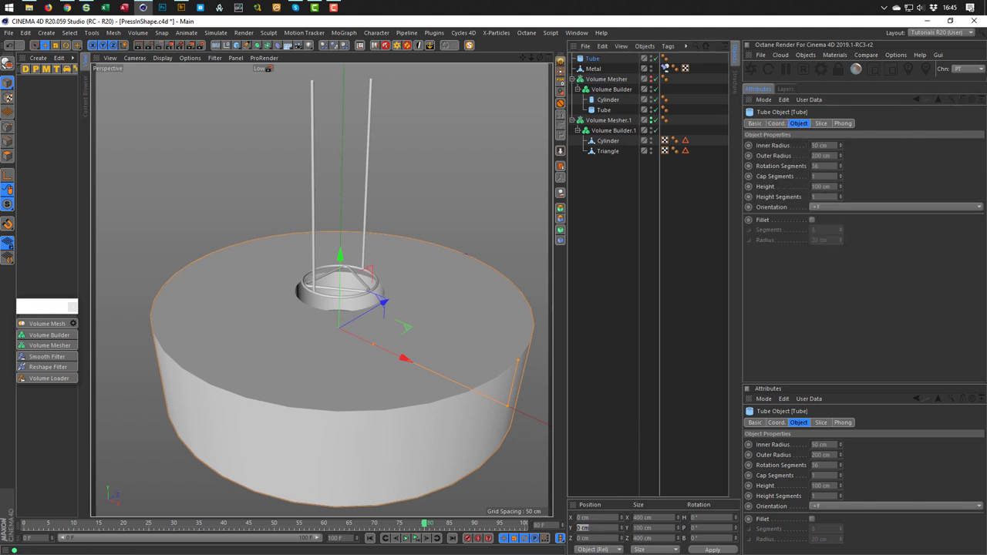
pyautogui.write('-50')
pyautogui.press('Return')
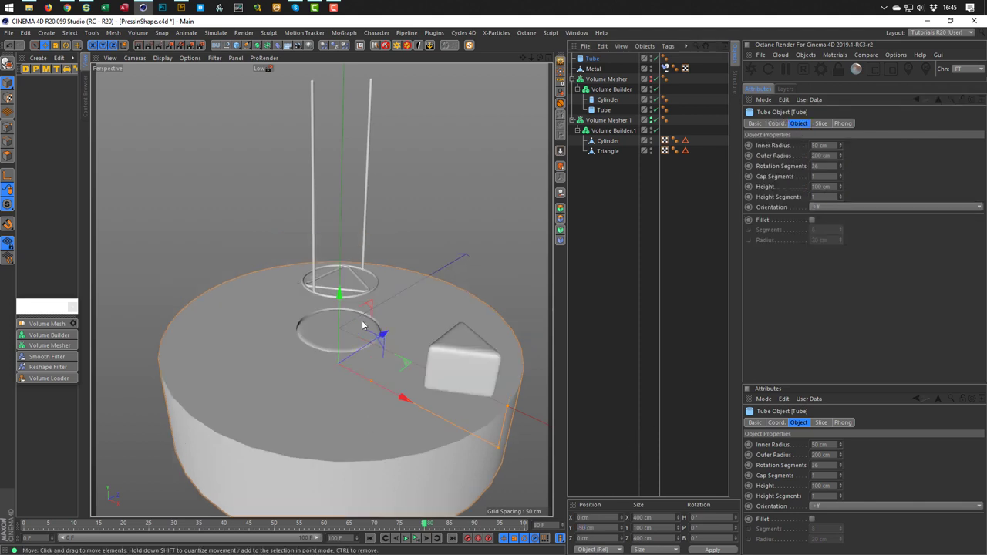
pyautogui.keyDown('alt'); pyautogui.moveTo(293, 389); pyautogui.dragTo(490, 384); pyautogui.keyUp('alt')
pyautogui.keyDown('alt'); pyautogui.moveTo(494, 380); pyautogui.dragTo(449, 392, button='right'); pyautogui.keyUp('alt')
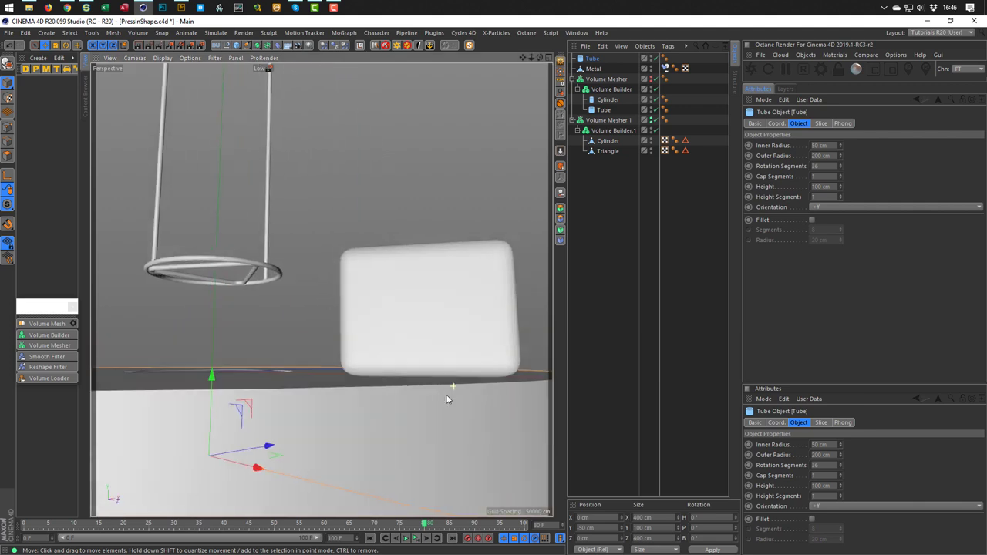
pyautogui.keyDown('alt'); pyautogui.moveTo(379, 397); pyautogui.dragTo(327, 351); pyautogui.keyUp('alt')
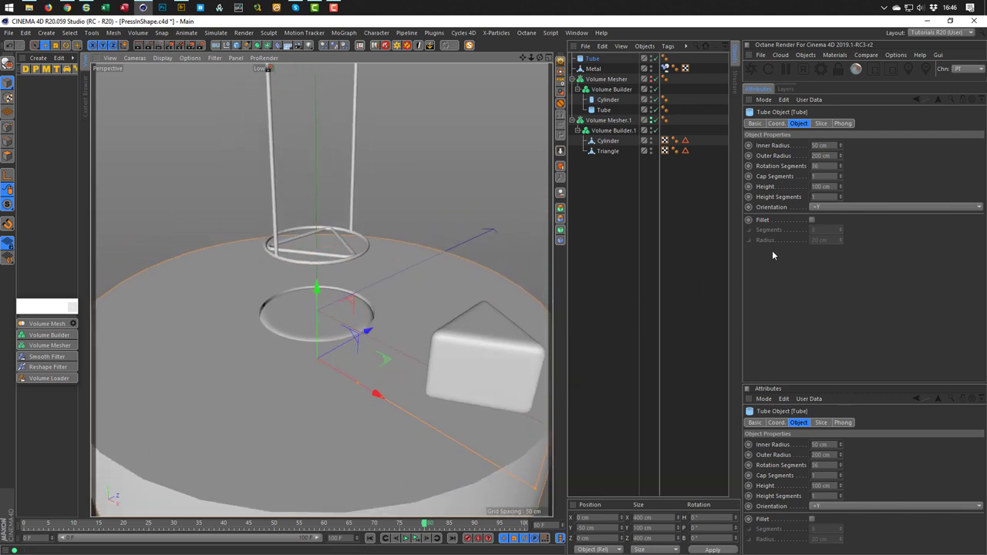
# Enable Fillet with 2 cm radius and set the Tube's Outer Radius to 5000 cm
pyautogui.click(812, 220)
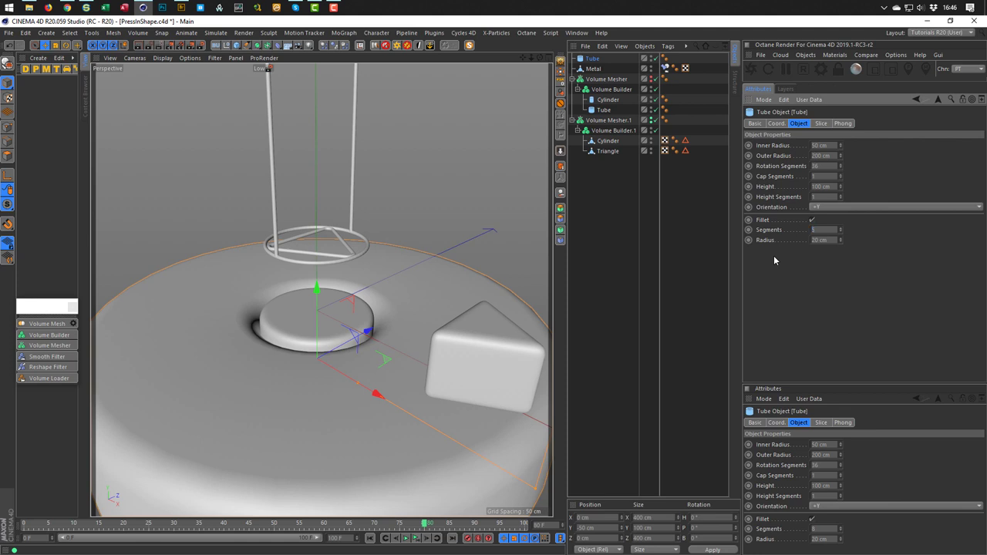
pyautogui.press('Tab')
pyautogui.write('2')
pyautogui.press('Return')
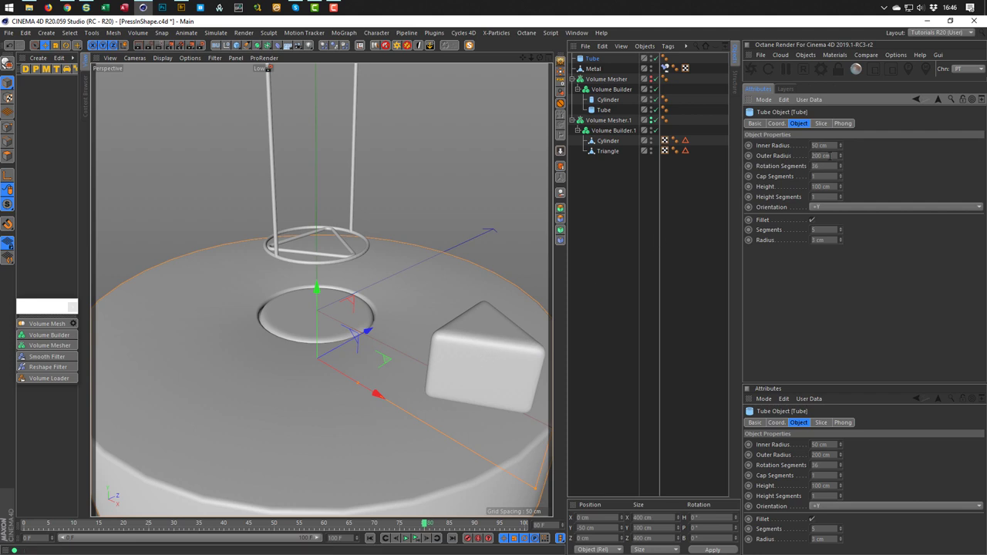
pyautogui.click(832, 155)
pyautogui.write('5000')
pyautogui.press('Return')
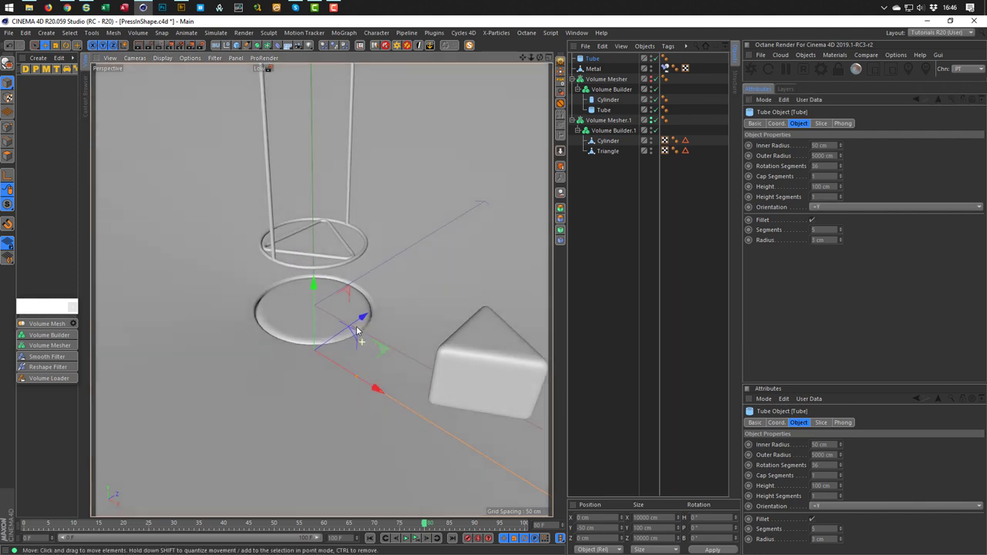
pyautogui.moveTo(357, 327); pyautogui.dragTo(290, 275, button='middle')
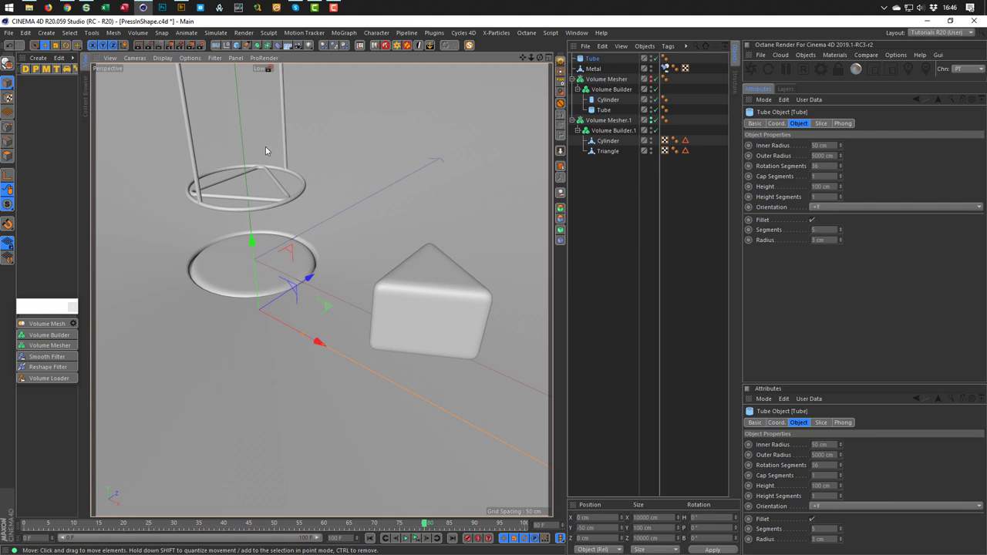
# Turn on viewport SSAO and expand its settings in the Enhanced OpenGL tab
pyautogui.click(185, 60)
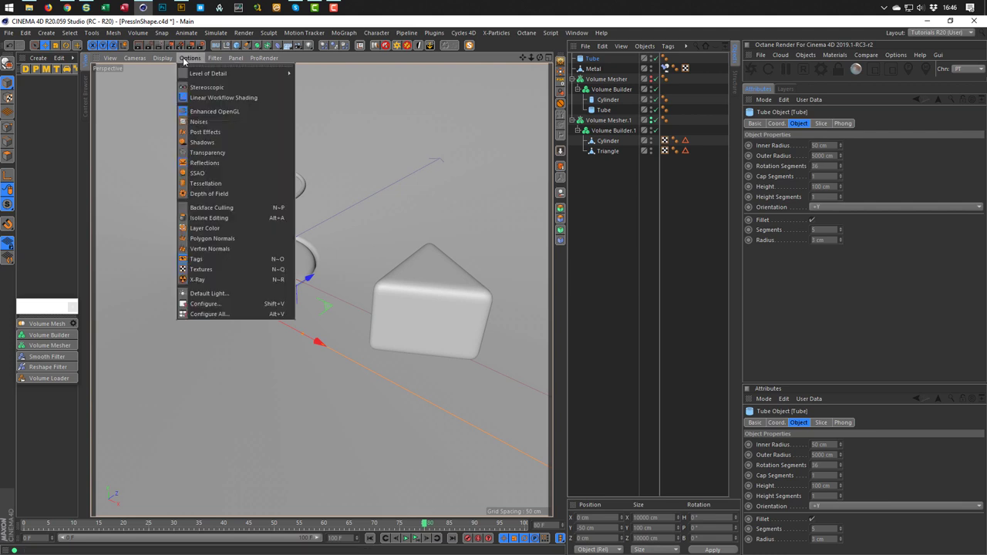
pyautogui.click(201, 170)
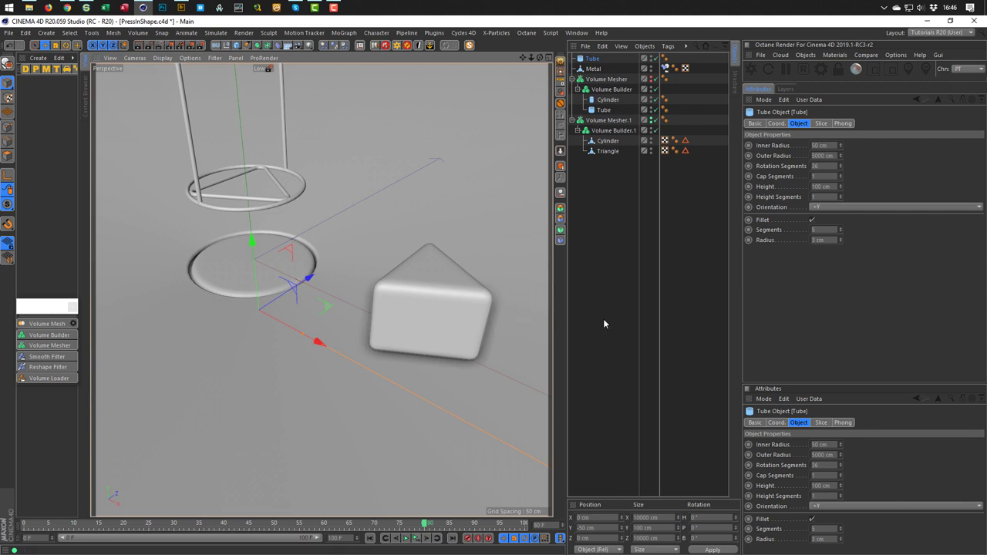
pyautogui.hotkey('shift', 'v')
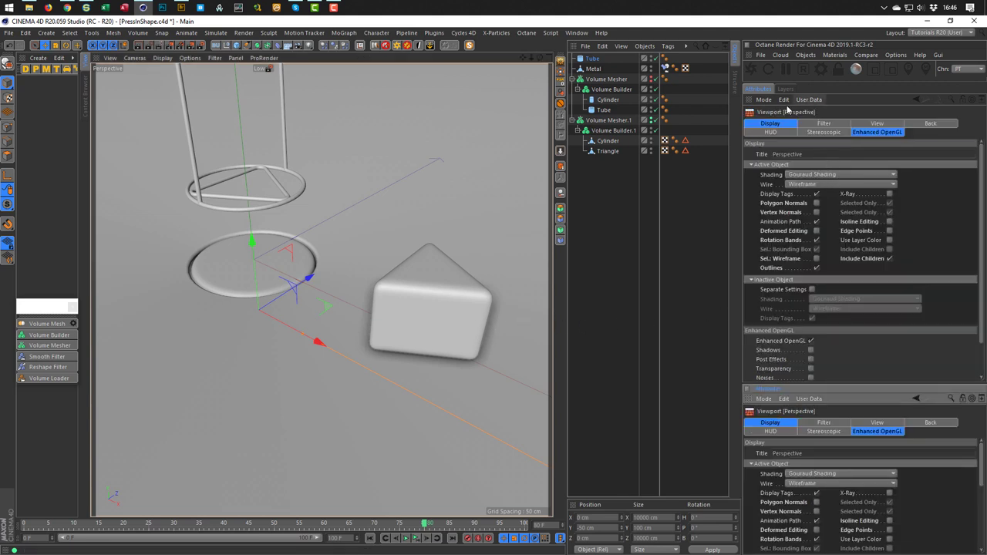
pyautogui.click(865, 133)
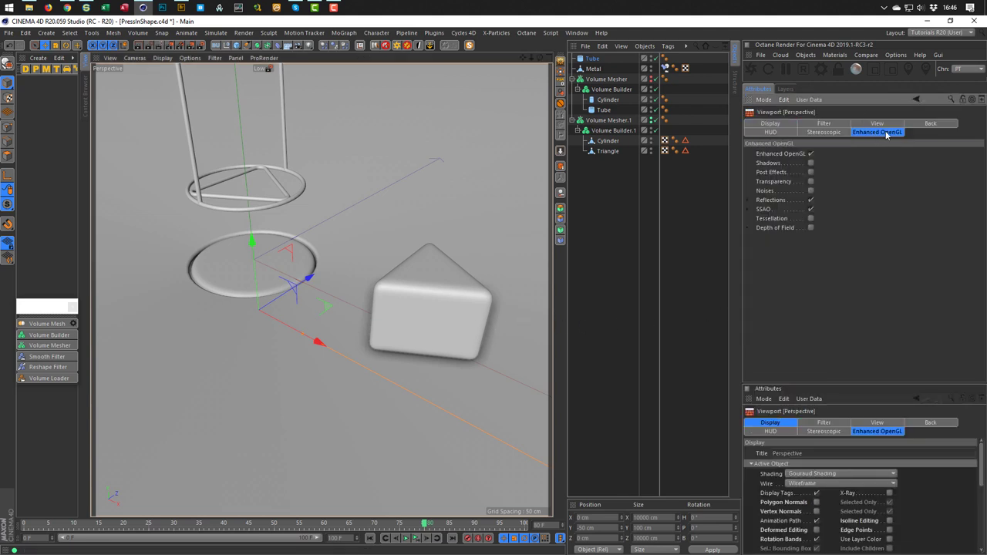
pyautogui.click(747, 209)
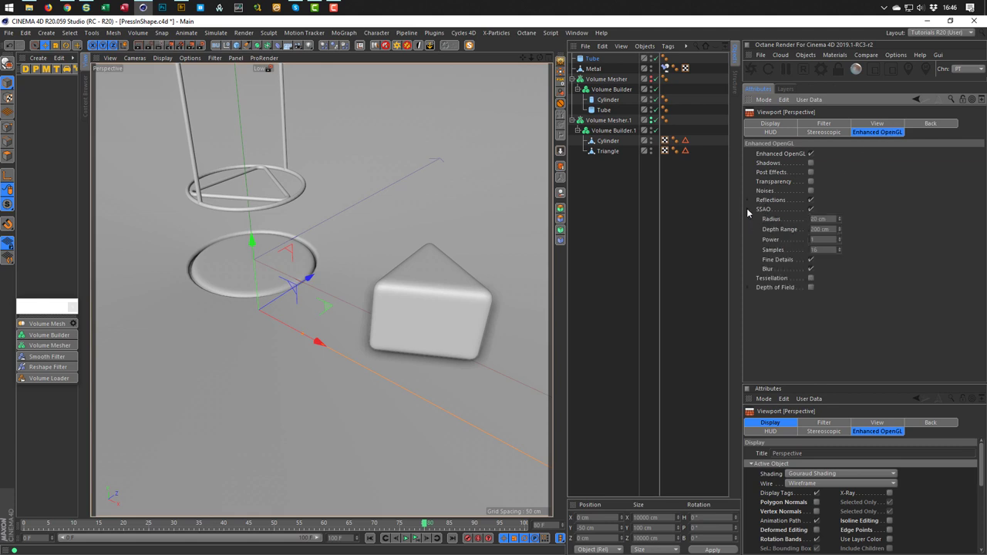
# Set the SSAO radius to 10 cm and samples to 64
pyautogui.click(819, 220)
pyautogui.write('10')
pyautogui.press('Return')
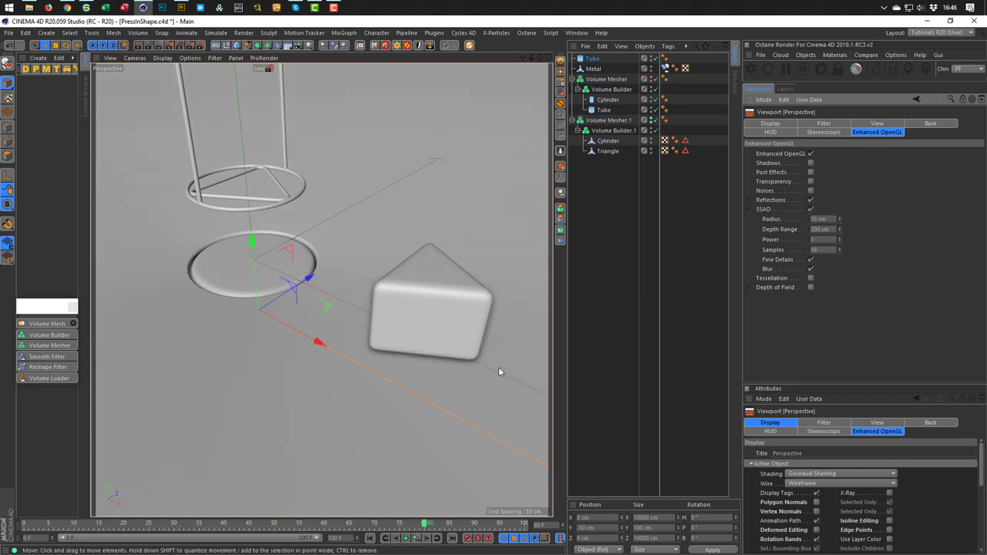
pyautogui.doubleClick(824, 249)
pyautogui.write('8')
pyautogui.moveTo(306, 279)
pyautogui.keyDown('alt'); pyautogui.mouseDown()
pyautogui.moveTo(297, 292)
pyautogui.moveTo(316, 285)
pyautogui.mouseUp(); pyautogui.keyUp('alt')
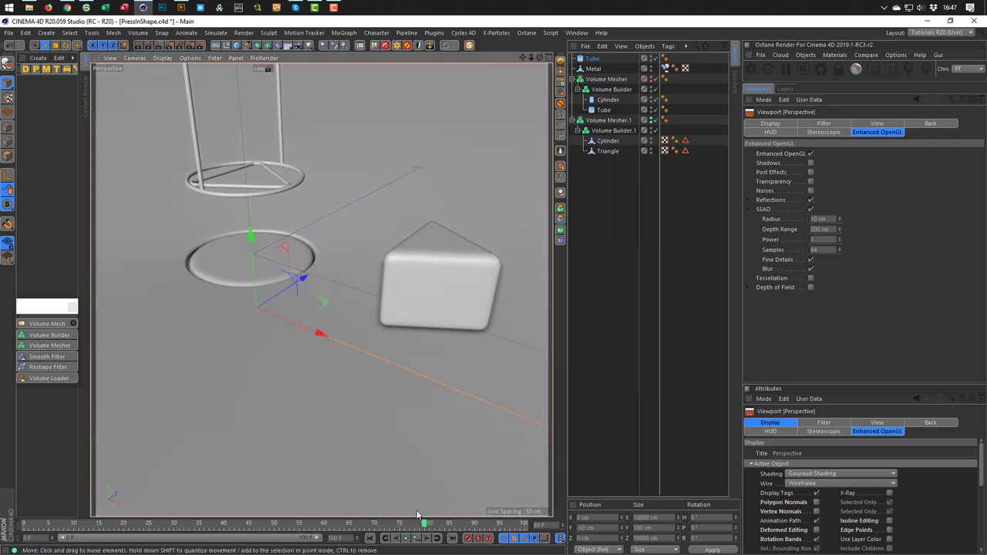
# Return to frame 0 and display the Triangle's X position animation curve
pyautogui.click(371, 539)
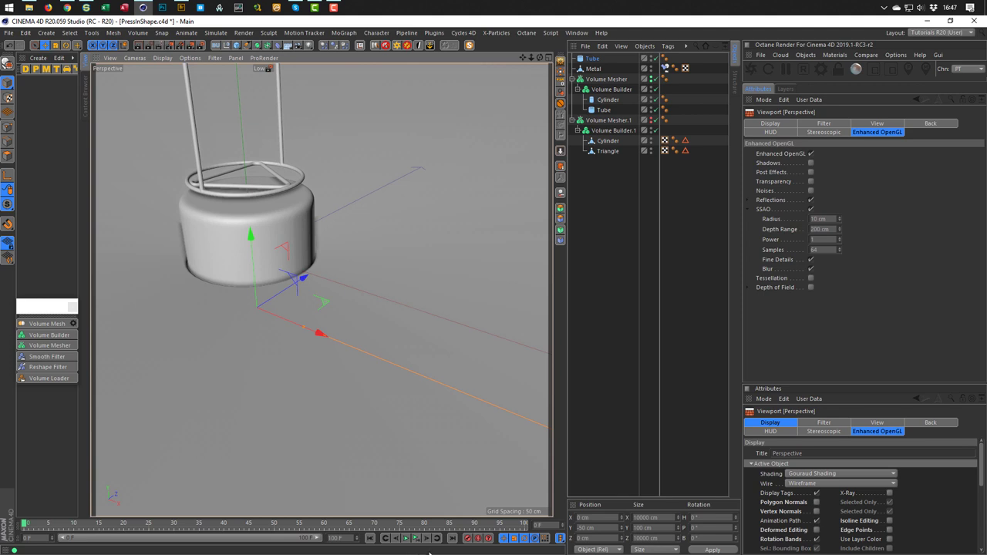
pyautogui.click(609, 152)
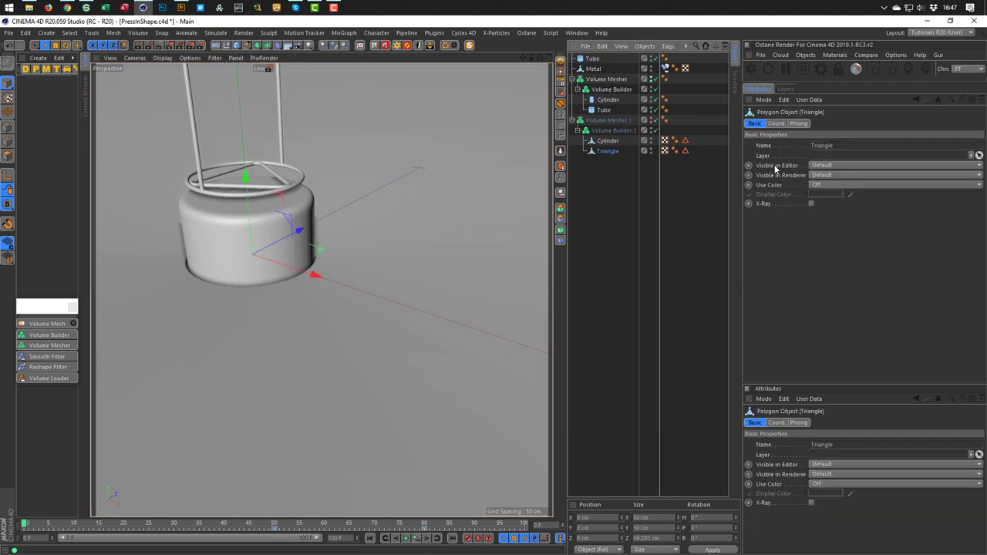
pyautogui.click(776, 125)
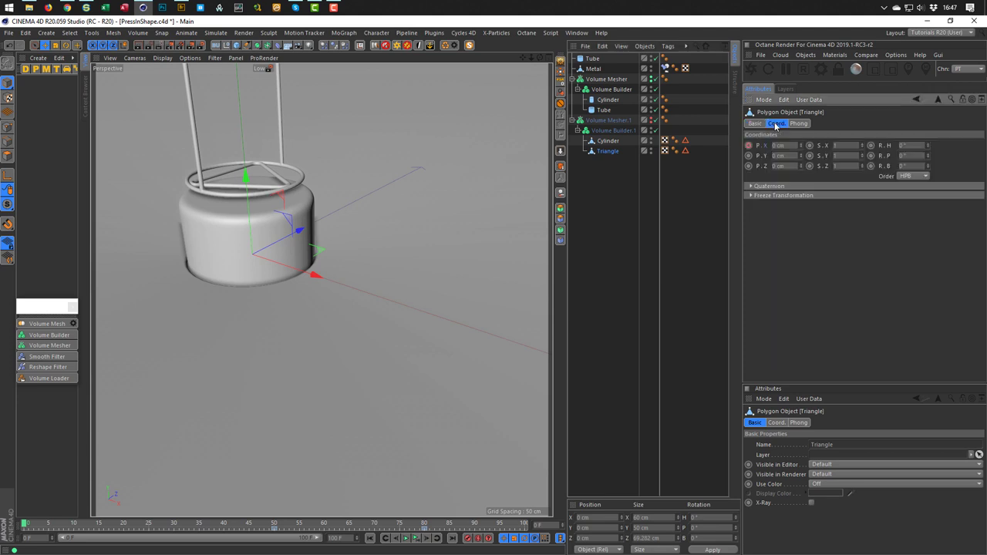
pyautogui.rightClick(751, 145)
pyautogui.moveTo(779, 151)
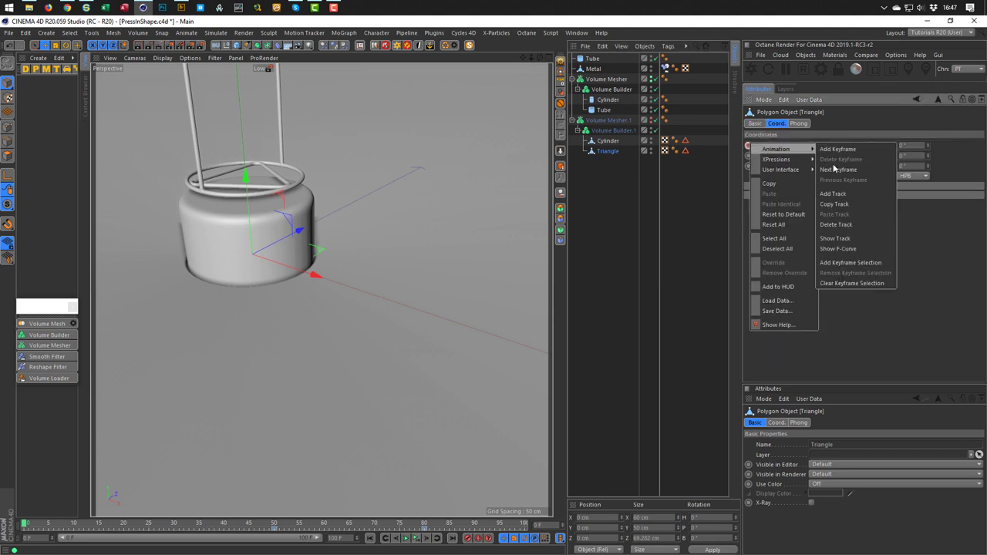
pyautogui.click(846, 249)
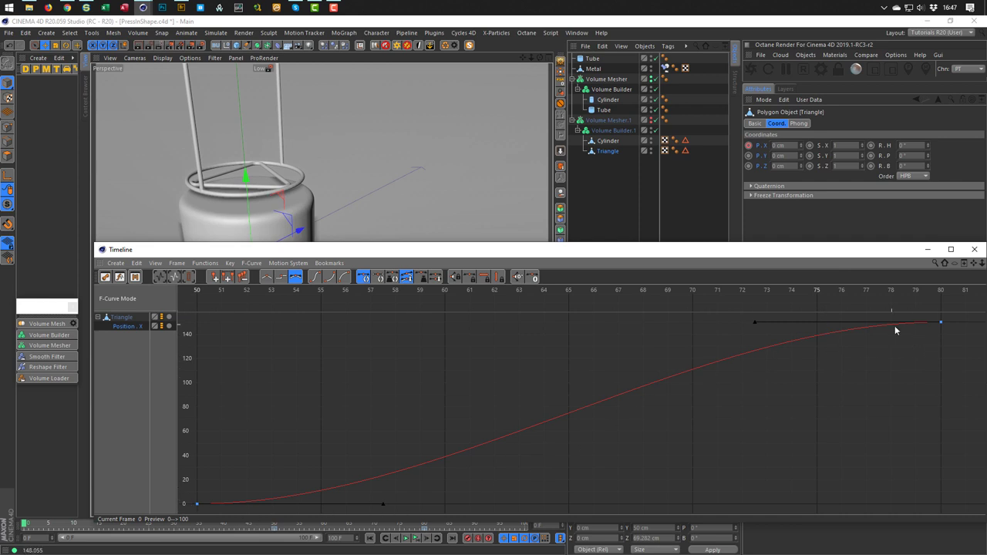
# Close the curve window, play the animation through and stop at the start
pyautogui.click(975, 250)
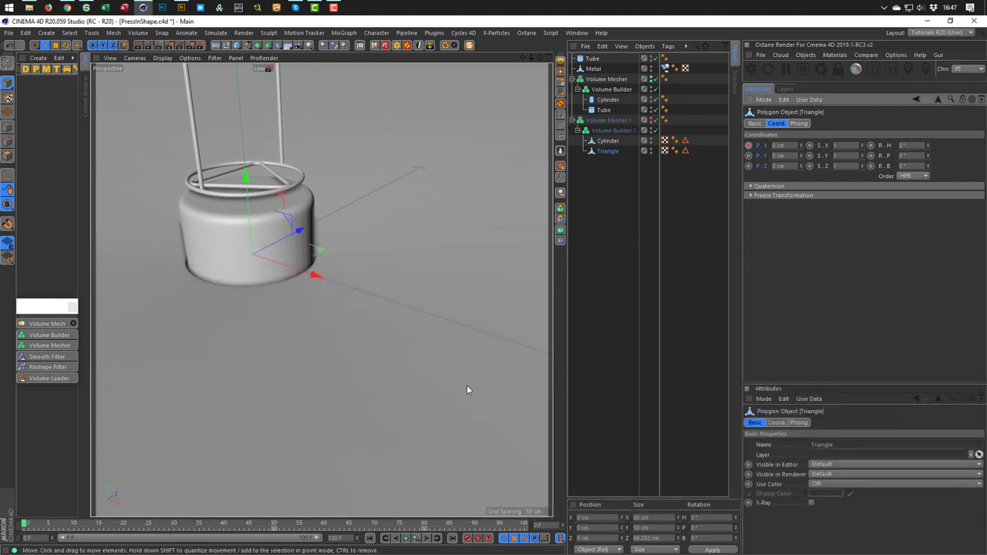
pyautogui.click(416, 538)
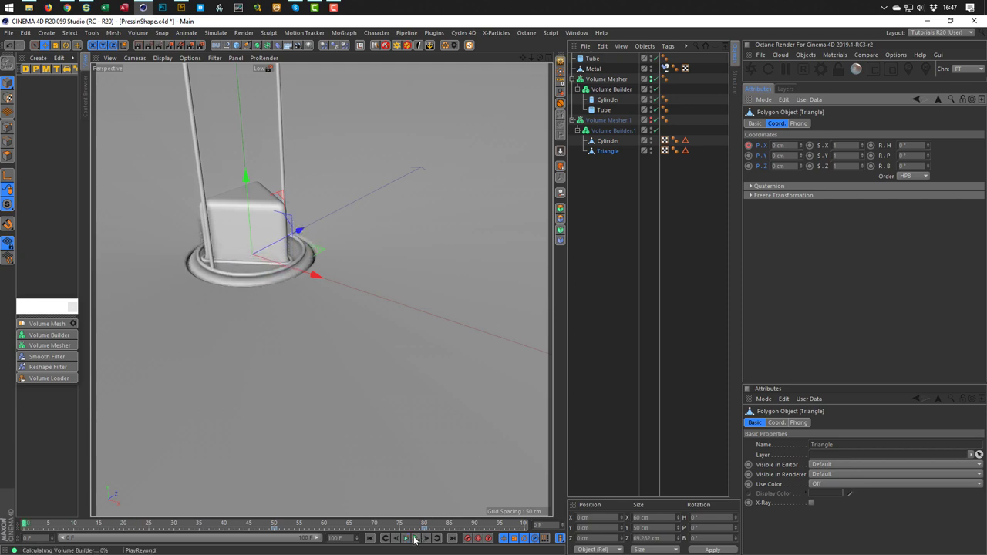
pyautogui.click(414, 541)
pyautogui.click(68, 7)
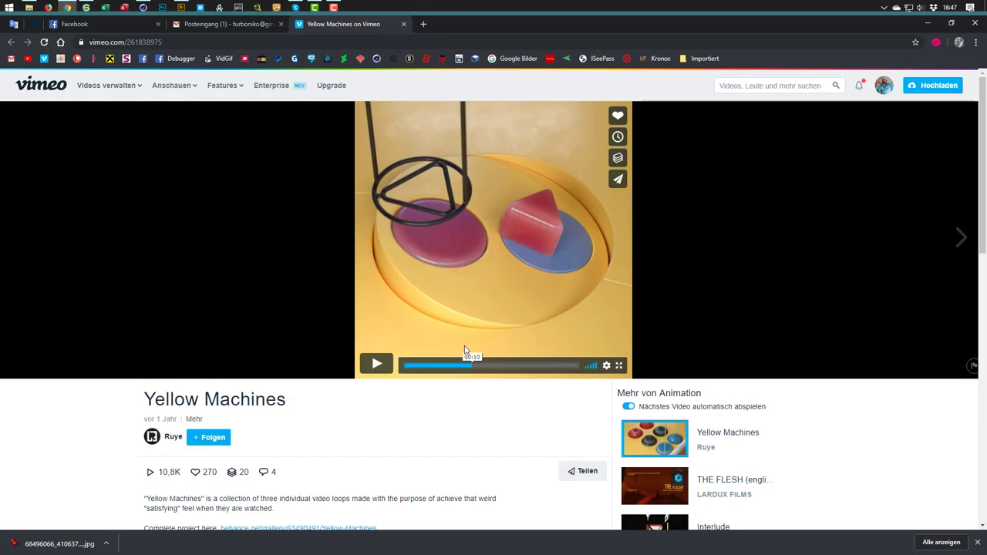
pyautogui.moveTo(467, 371); pyautogui.dragTo(456, 365)
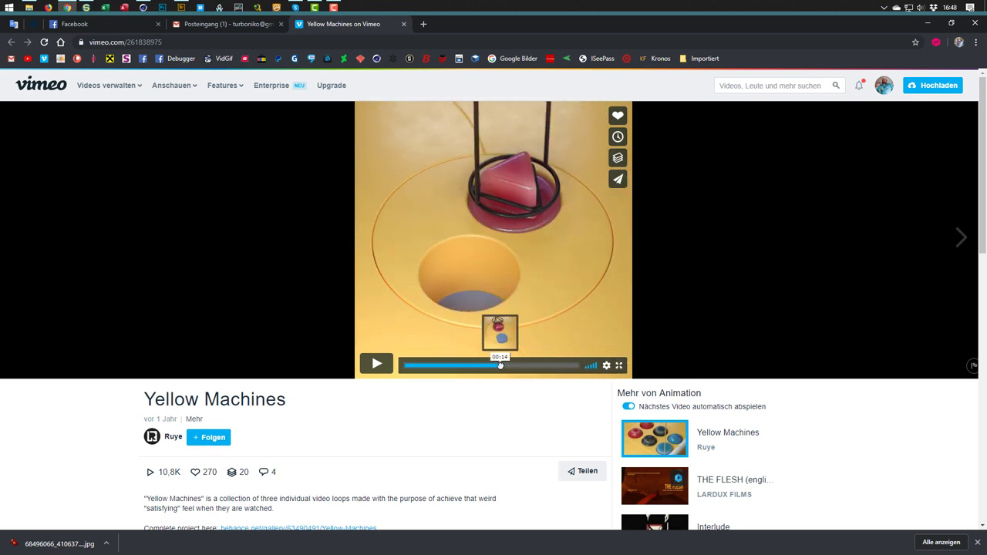
pyautogui.moveTo(506, 366); pyautogui.dragTo(505, 365)
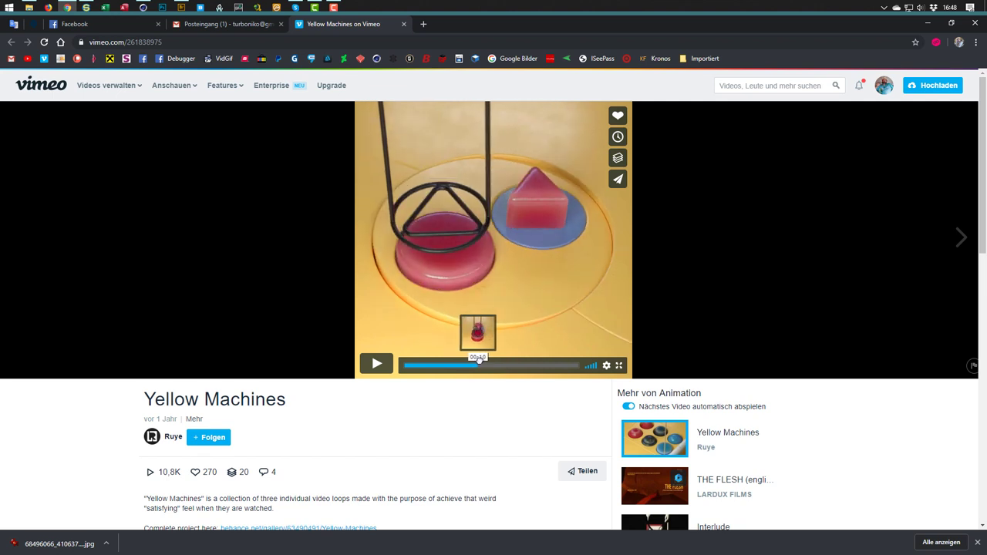
pyautogui.moveTo(478, 359)
pyautogui.mouseDown()
pyautogui.moveTo(505, 360)
pyautogui.moveTo(469, 356)
pyautogui.mouseUp()
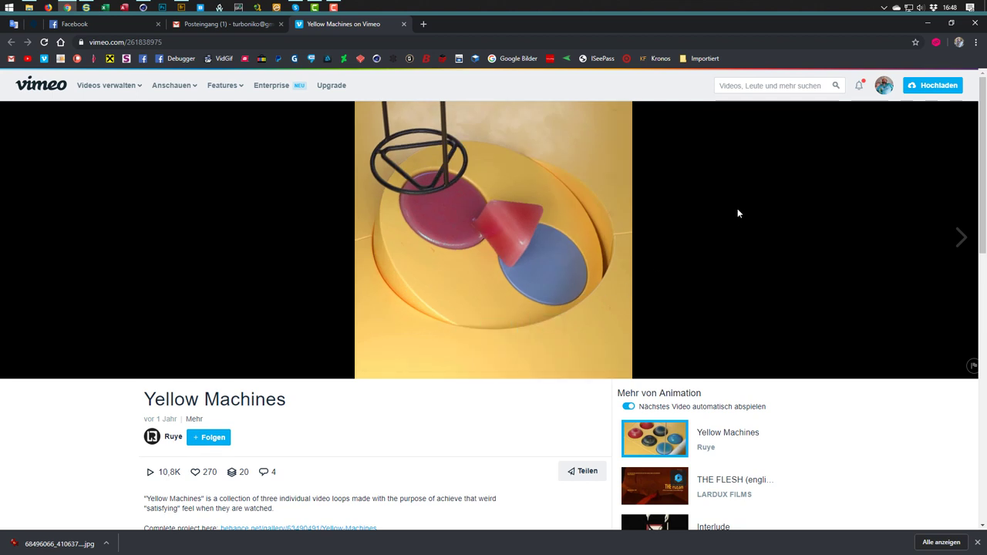
pyautogui.click(928, 26)
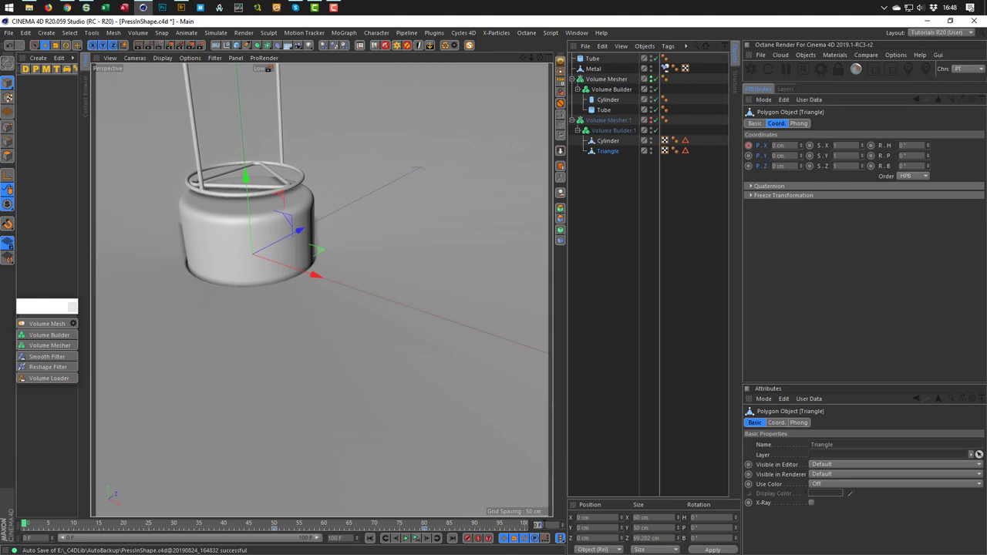
# Disable Volume Mesher.1 to reveal the raw triangle prism, then reselect Triangle in Model mode
pyautogui.press('F8')
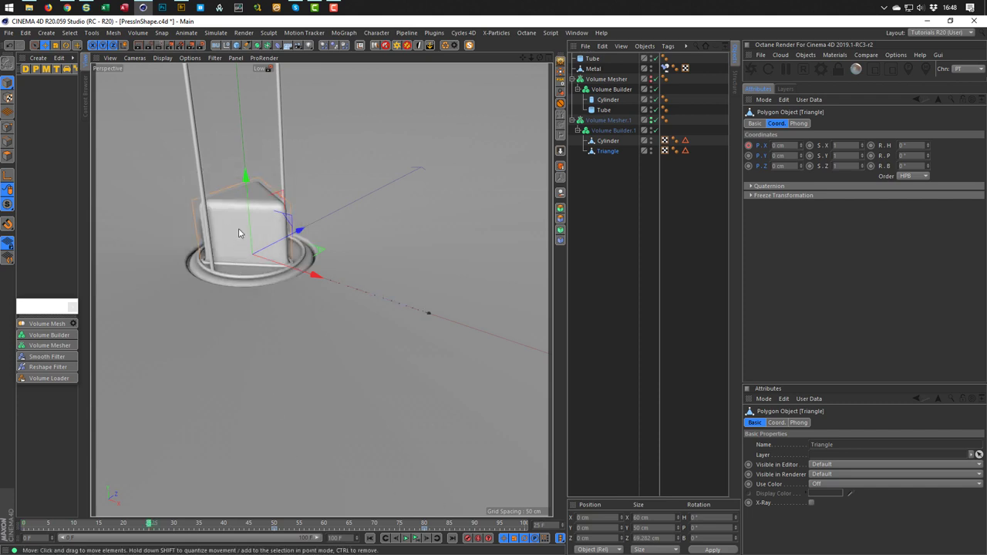
pyautogui.scroll(5, 239, 234)
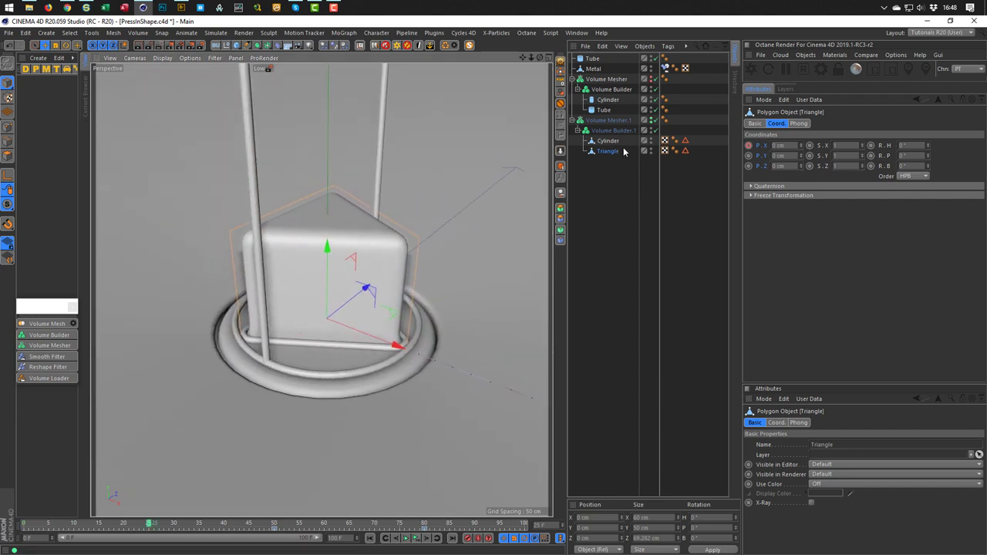
pyautogui.click(655, 120)
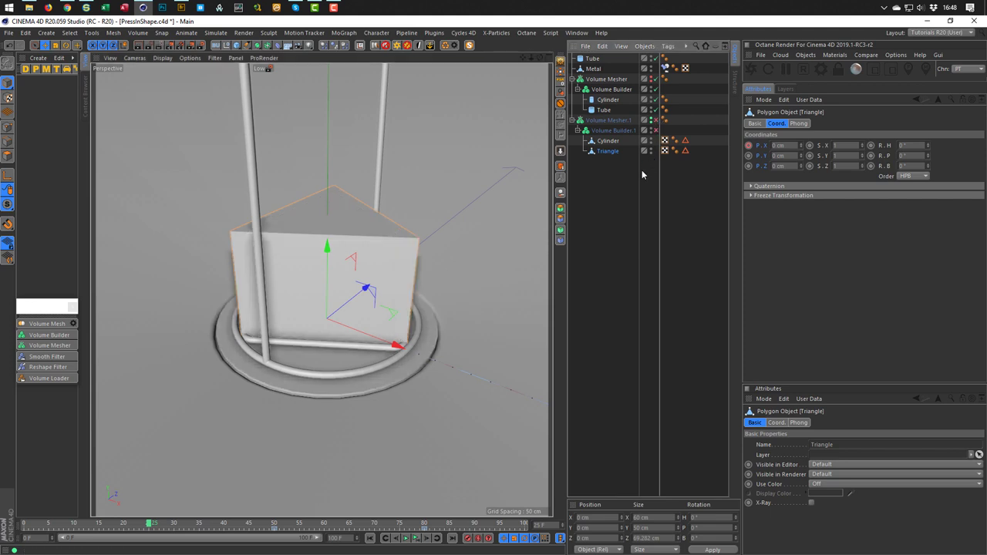
pyautogui.click(8, 141)
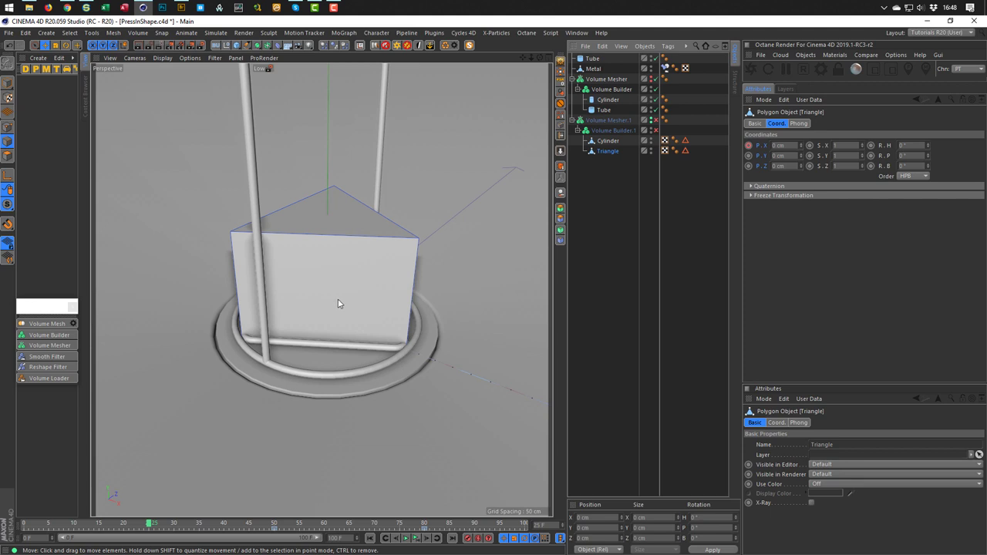
pyautogui.scroll(-3, 312, 303)
pyautogui.keyDown('alt'); pyautogui.moveTo(302, 307); pyautogui.dragTo(268, 295, button='middle'); pyautogui.keyUp('alt')
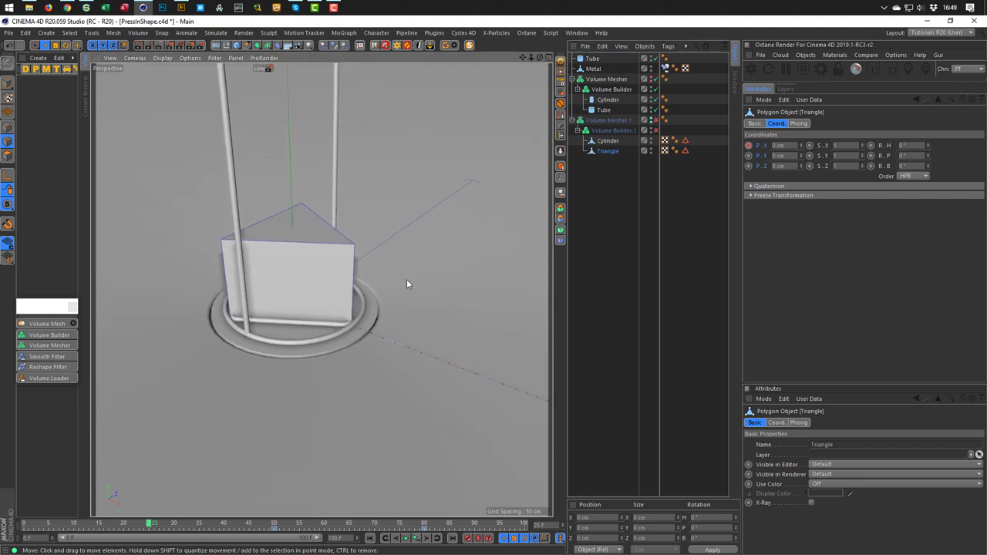
pyautogui.click(8, 83)
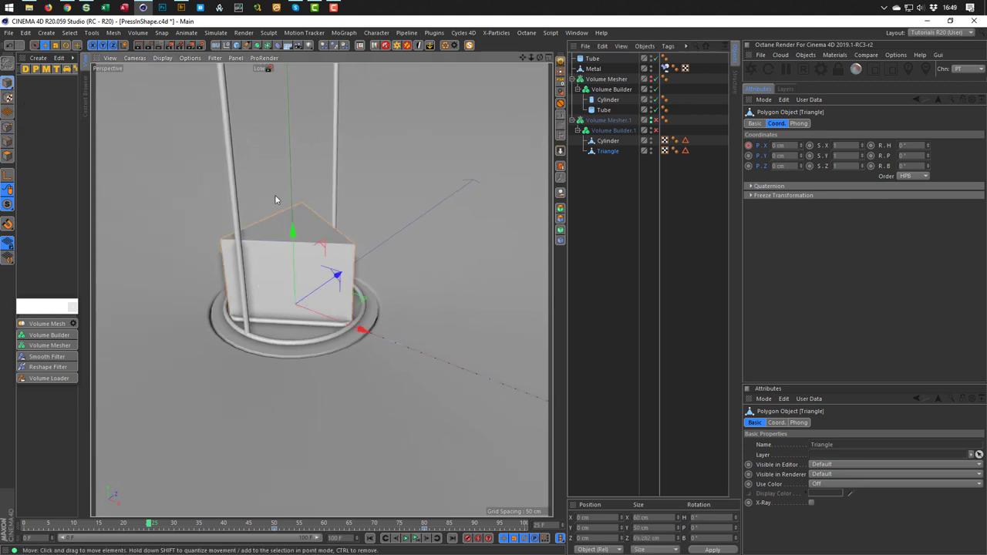
pyautogui.click(609, 152)
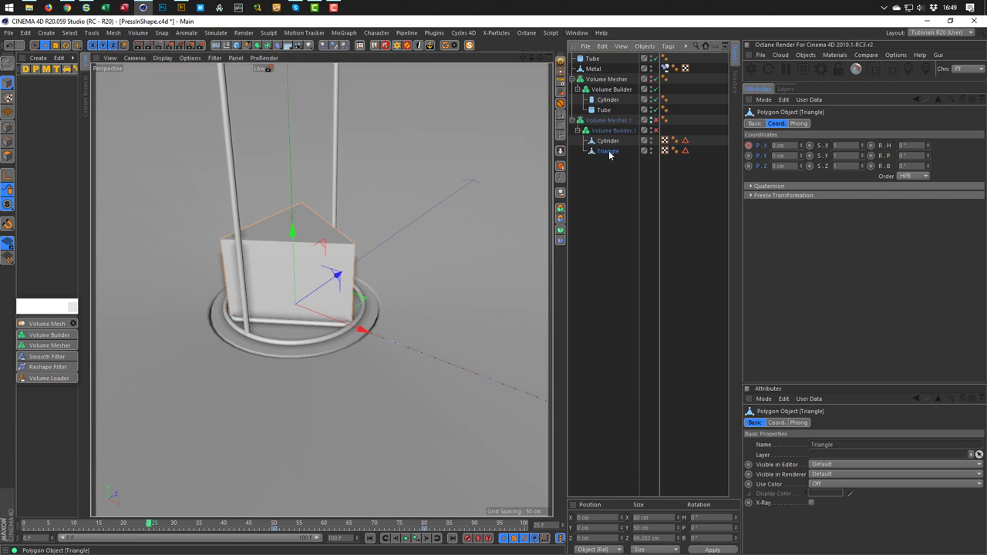
# Add a Jiggle deformer under the Triangle and reselect the Triangle object
pyautogui.click(279, 47)
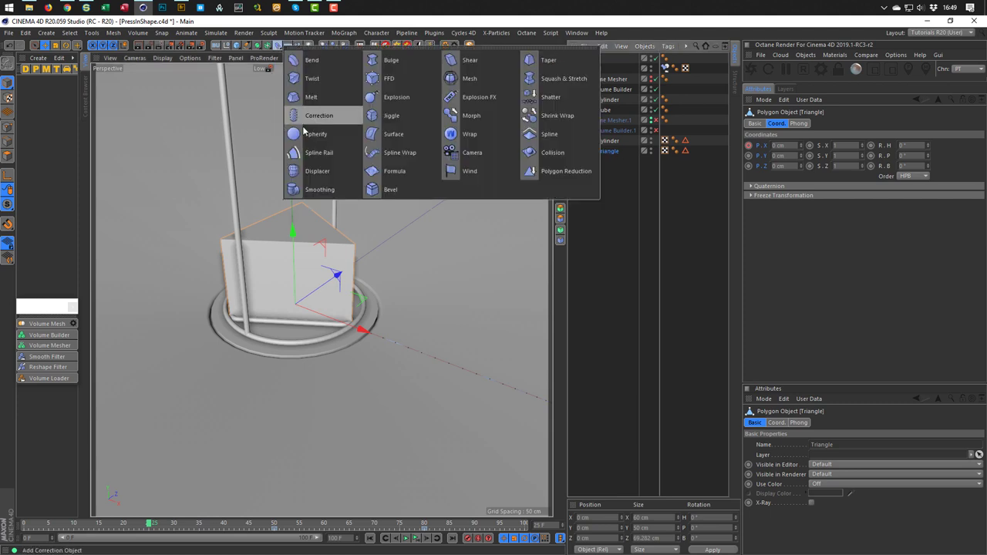
pyautogui.keyDown('shift'); pyautogui.click(399, 118); pyautogui.keyUp('shift')
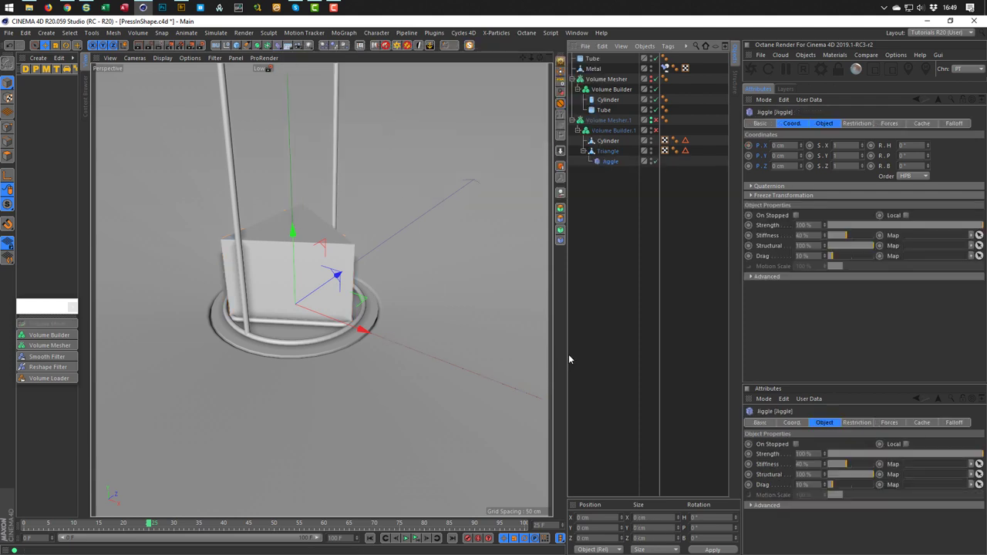
pyautogui.keyDown('alt'); pyautogui.moveTo(435, 401); pyautogui.dragTo(219, 274, button='middle'); pyautogui.keyUp('alt')
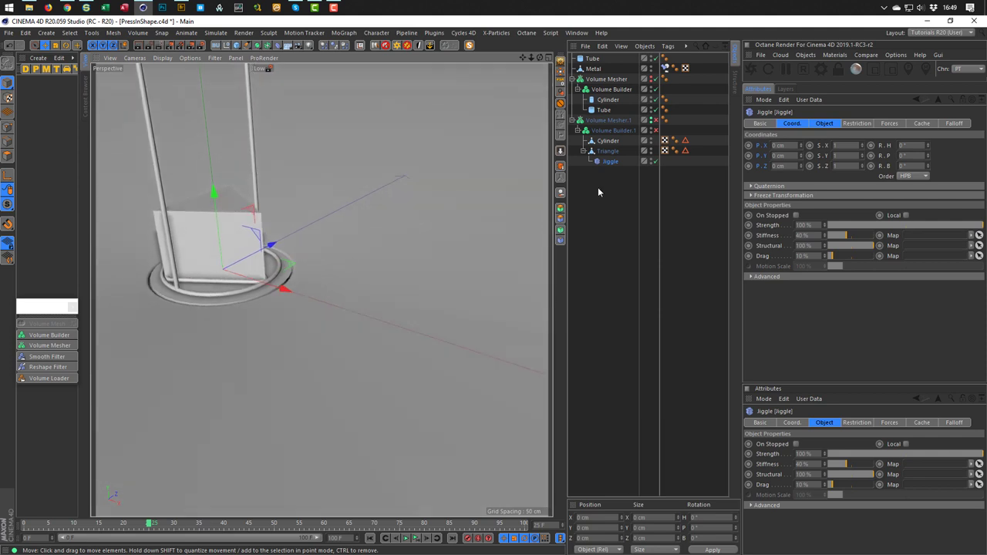
pyautogui.click(608, 150)
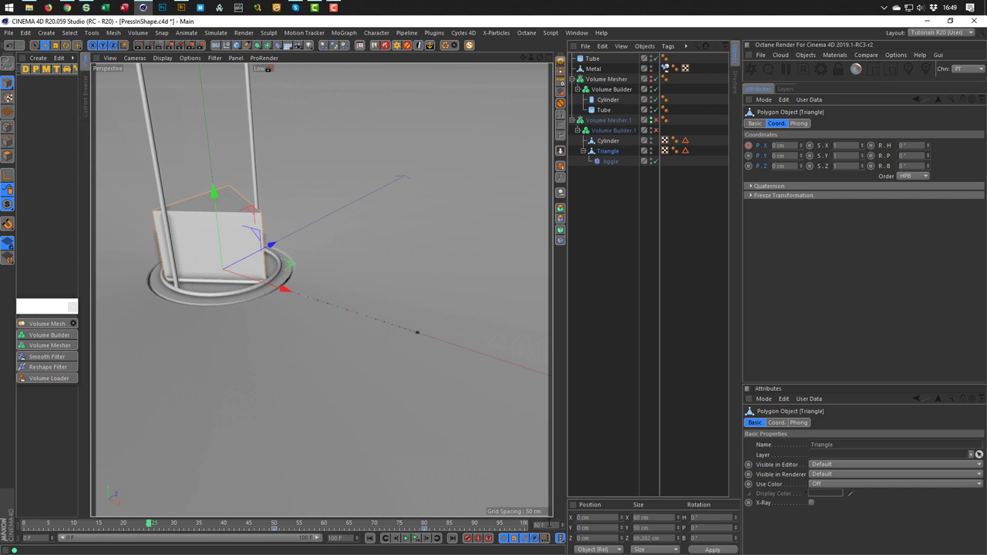
# Set the Triangle's X position to 0 and its frame-80 key value to 120 cm
pyautogui.click(781, 145)
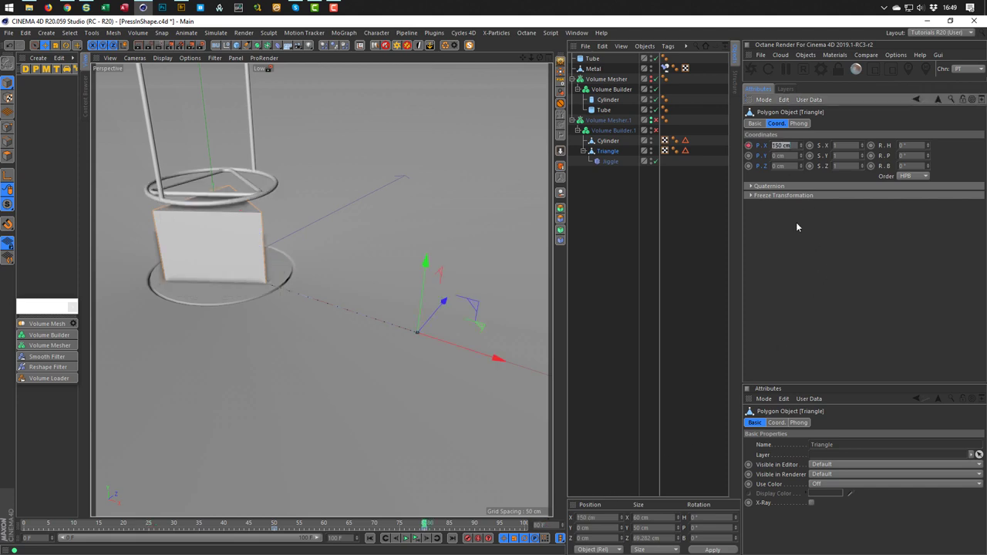
pyautogui.write('0')
pyautogui.press('Return')
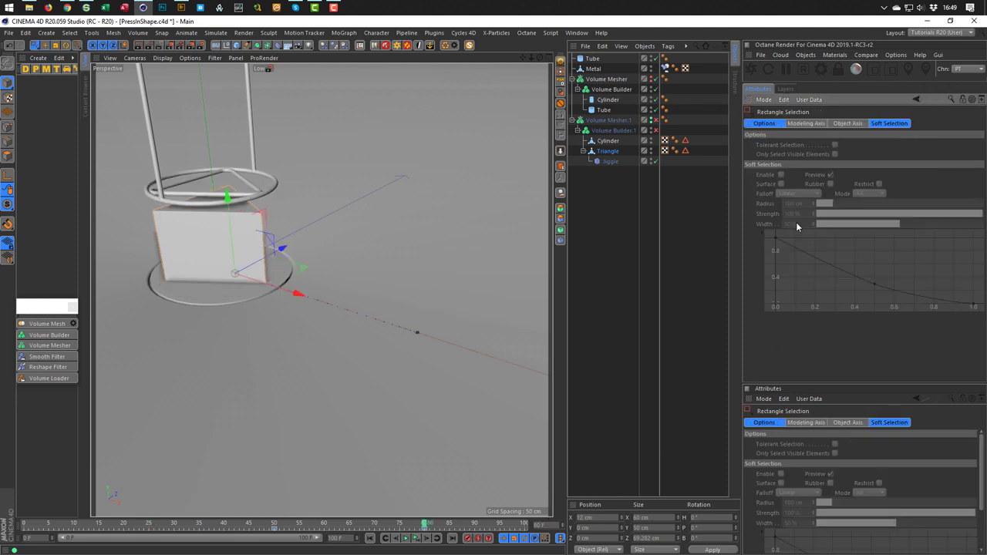
pyautogui.click(424, 530)
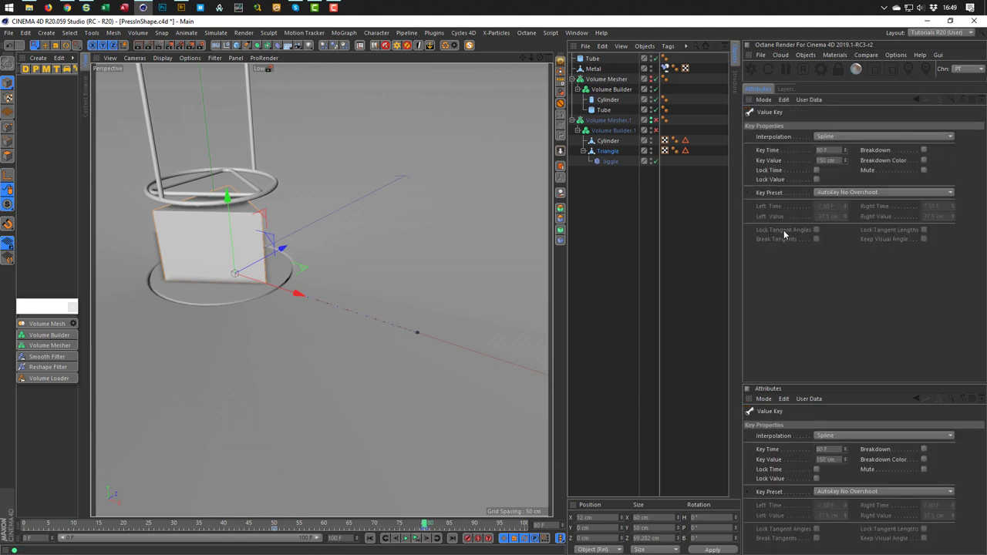
pyautogui.click(836, 160)
pyautogui.write('120')
pyautogui.press('Return')
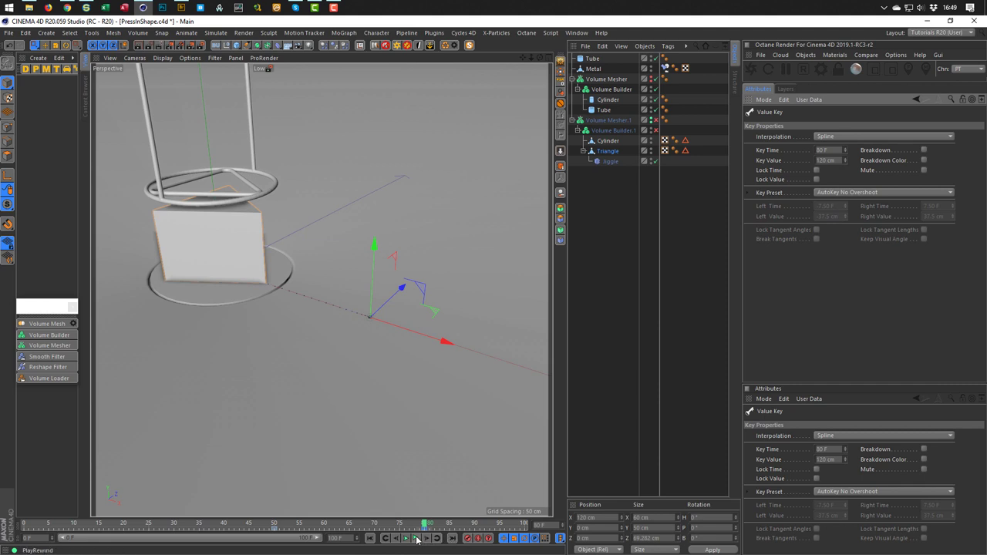
# Switch off the first Volume Mesher and Volume Builder, then play the animation
pyautogui.click(657, 80)
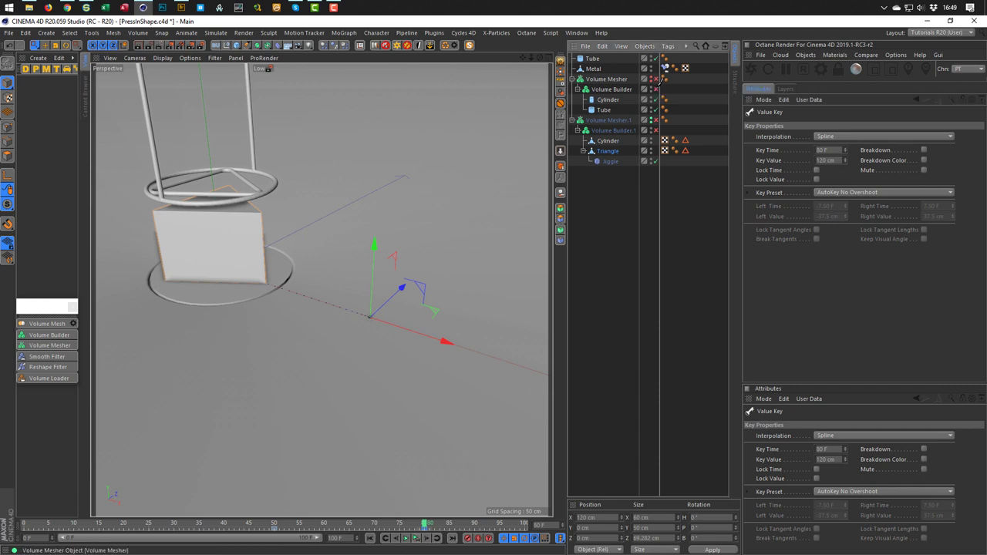
pyautogui.click(657, 89)
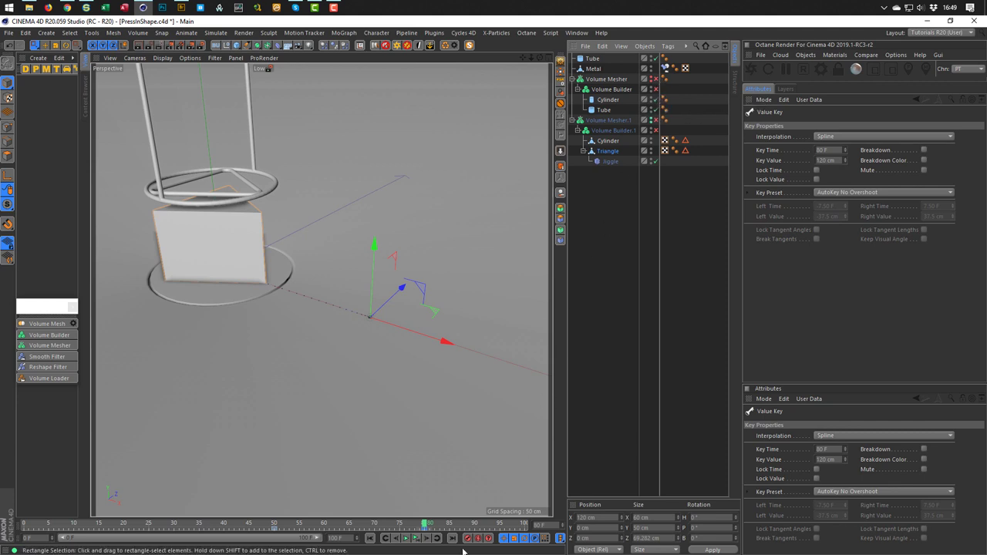
pyautogui.click(417, 540)
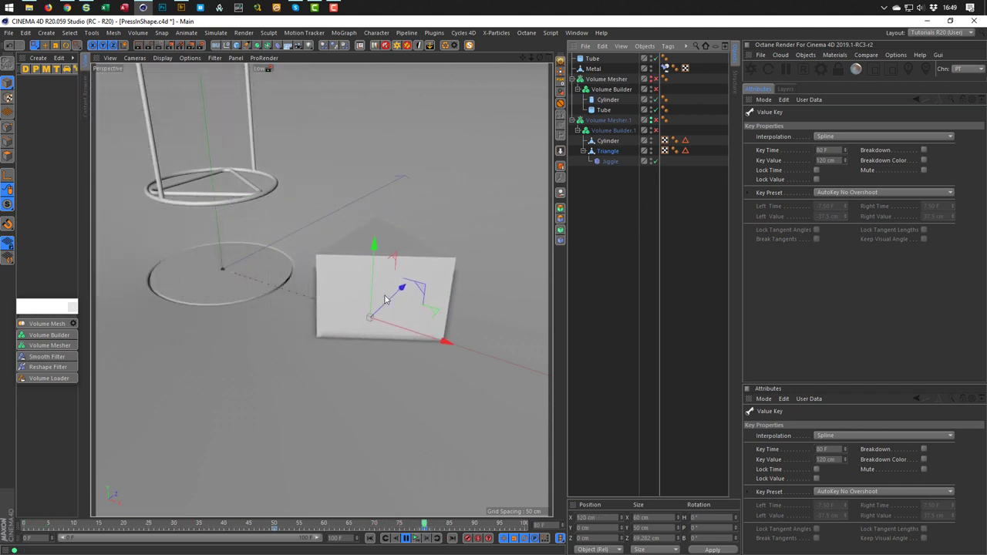
# Lower the Jiggle deformer's Stiffness to 17% and Structural to 23%
pyautogui.click(610, 161)
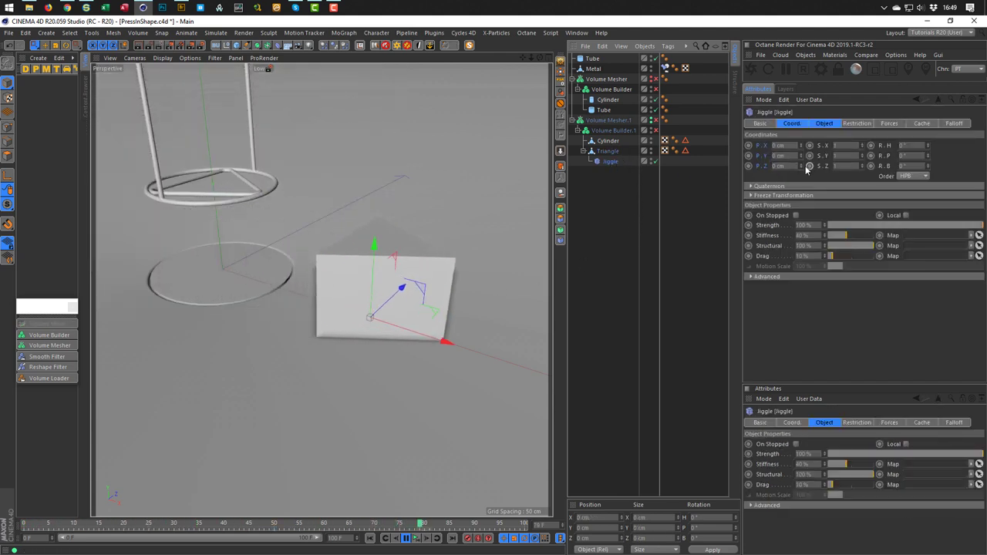
pyautogui.click(826, 124)
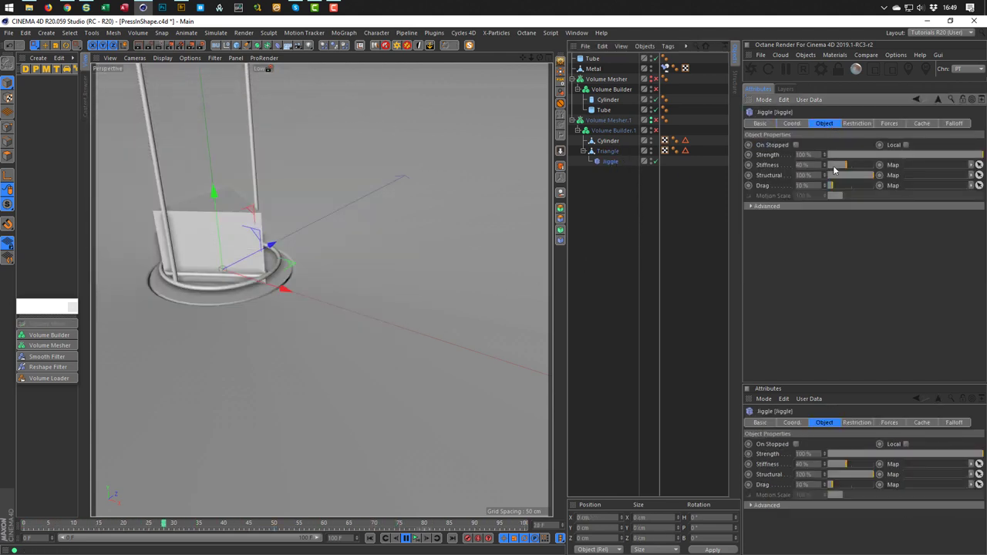
pyautogui.click(838, 175)
pyautogui.click(837, 165)
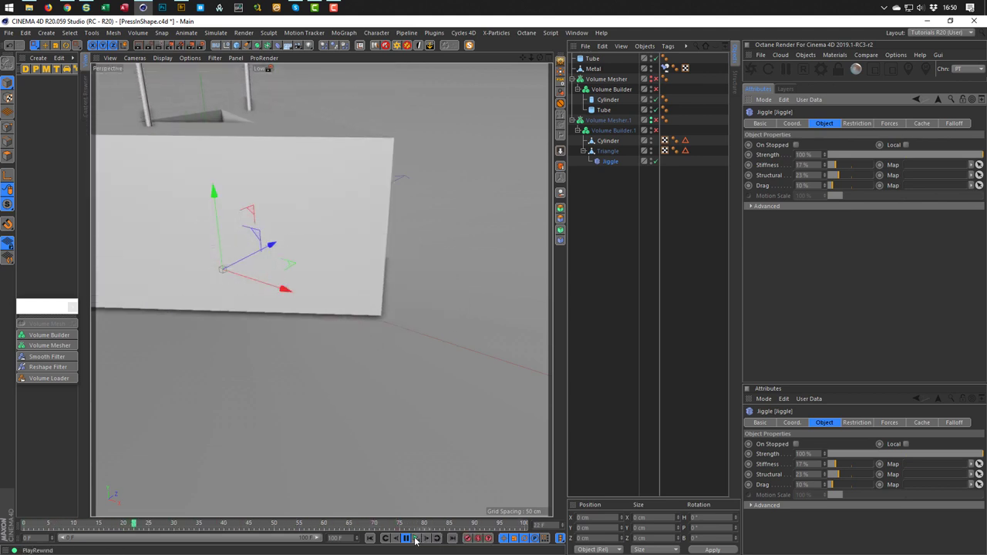
# Preview the looser wobble by scrubbing and playing the timeline, ending at frame 25
pyautogui.click(415, 542)
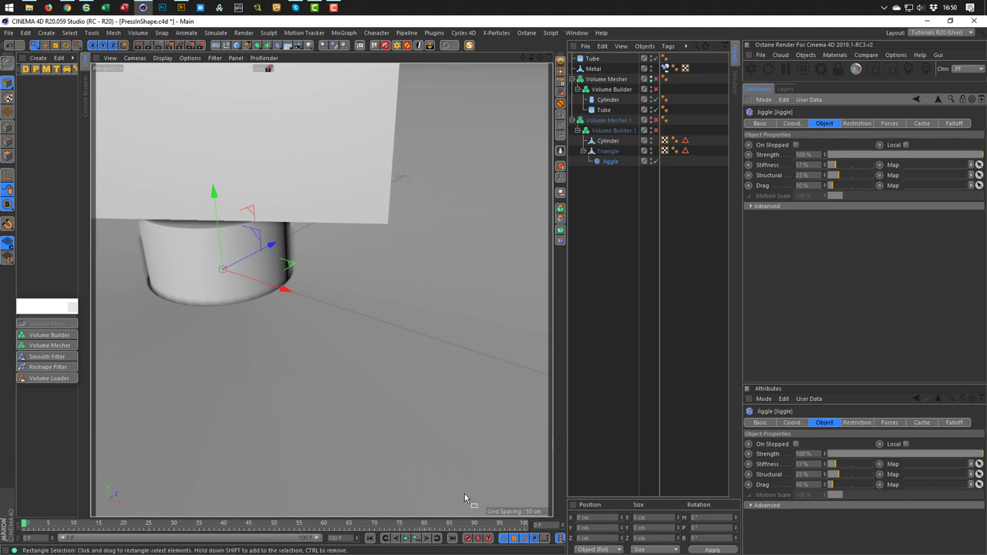
pyautogui.moveTo(23, 525); pyautogui.dragTo(314, 513)
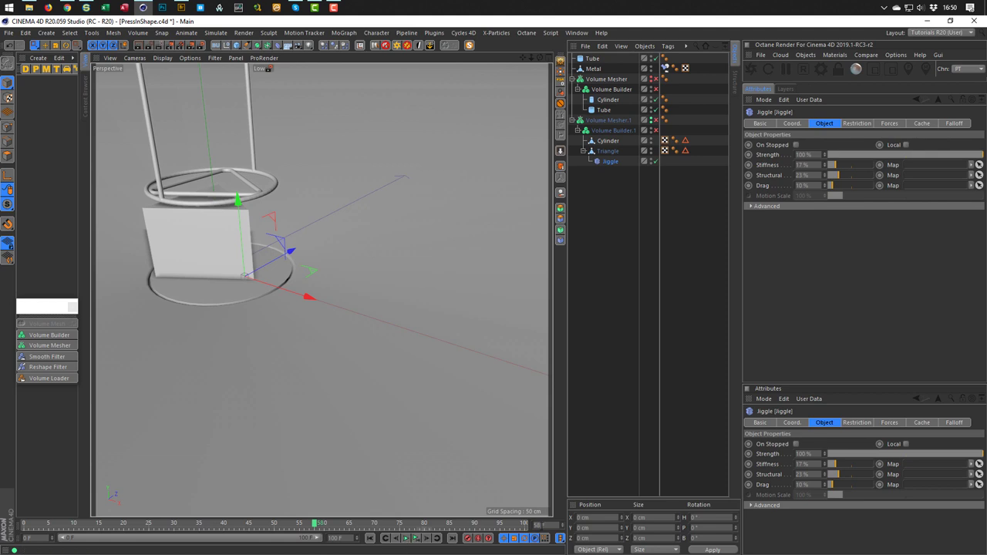
pyautogui.click(149, 524)
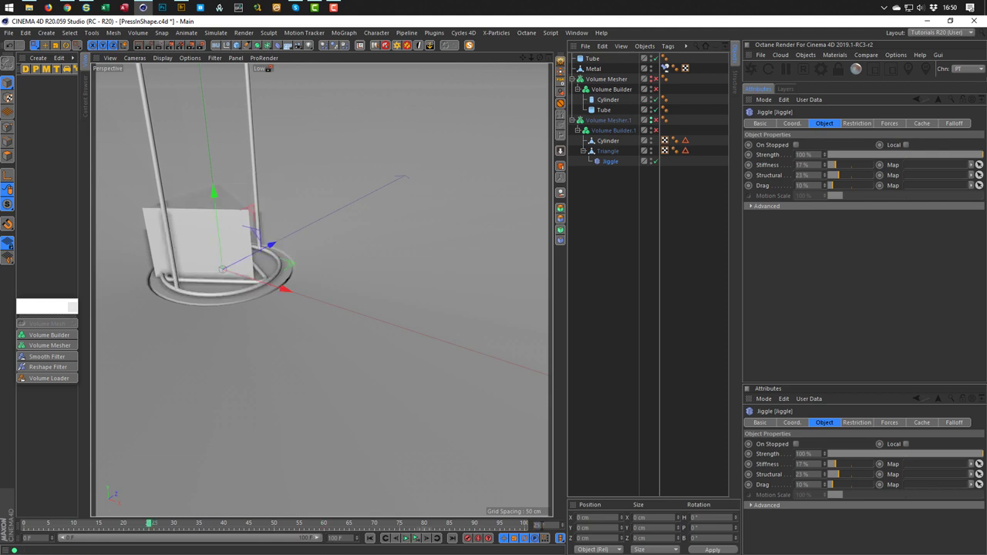
pyautogui.click(414, 540)
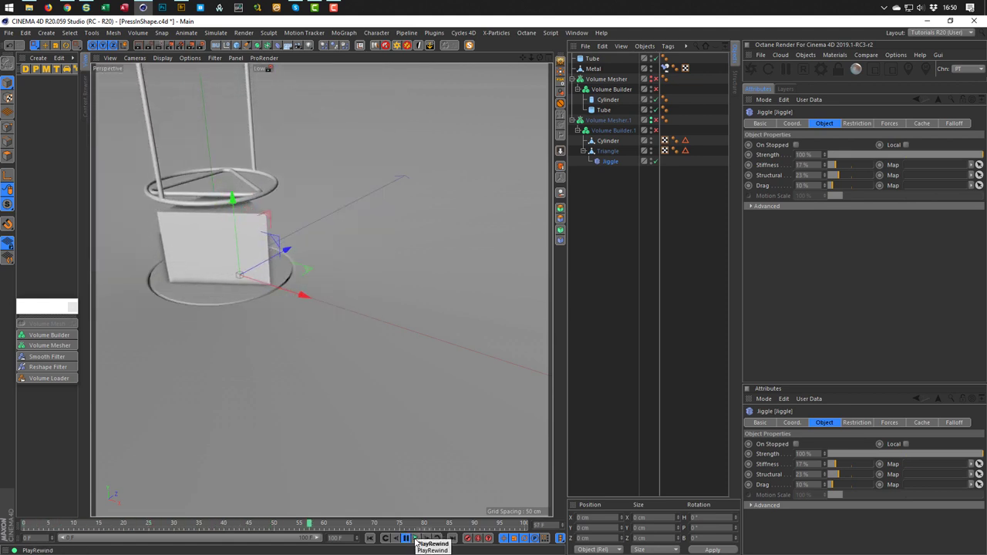
pyautogui.click(414, 540)
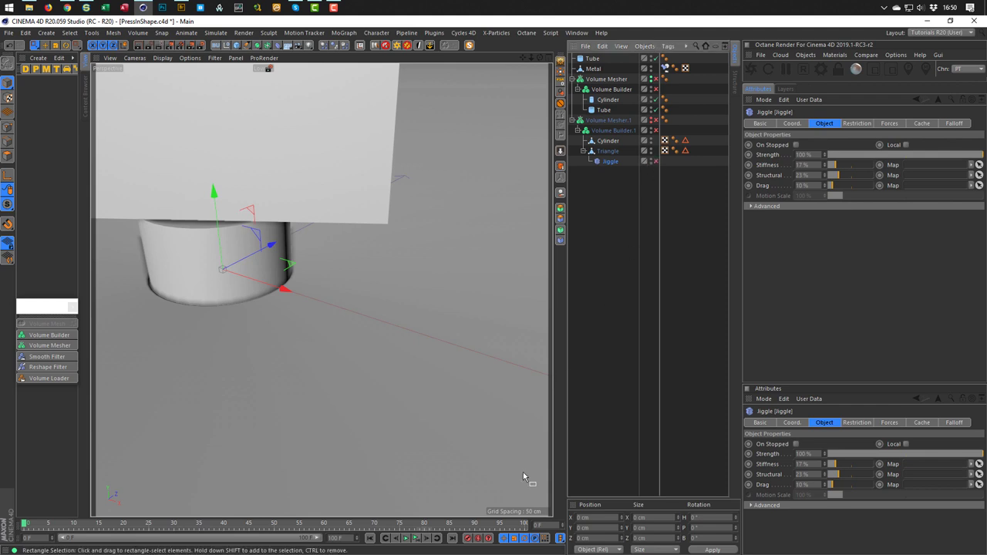
pyautogui.press('F8')
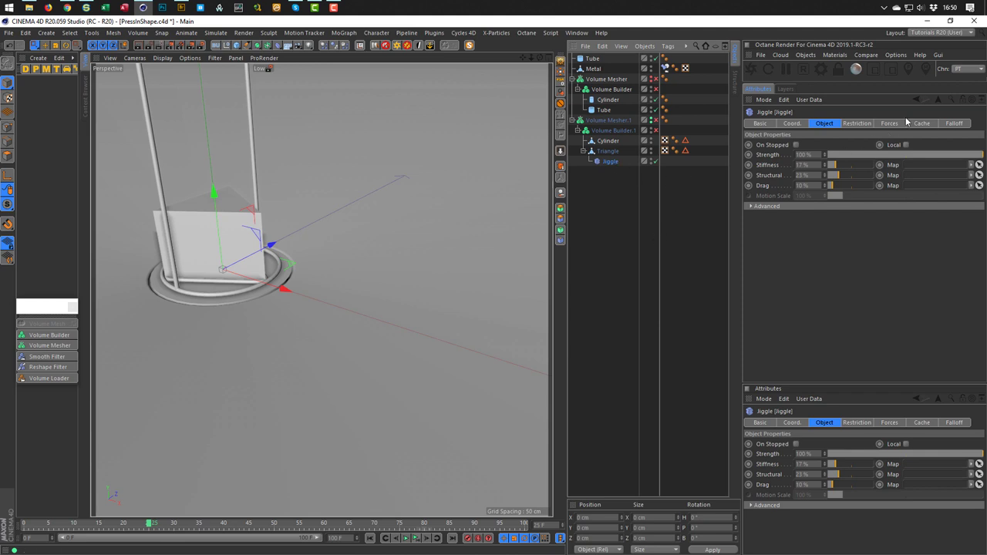
# Add a Linear Field to the Jiggle's falloff with Direction set to Y+
pyautogui.click(954, 123)
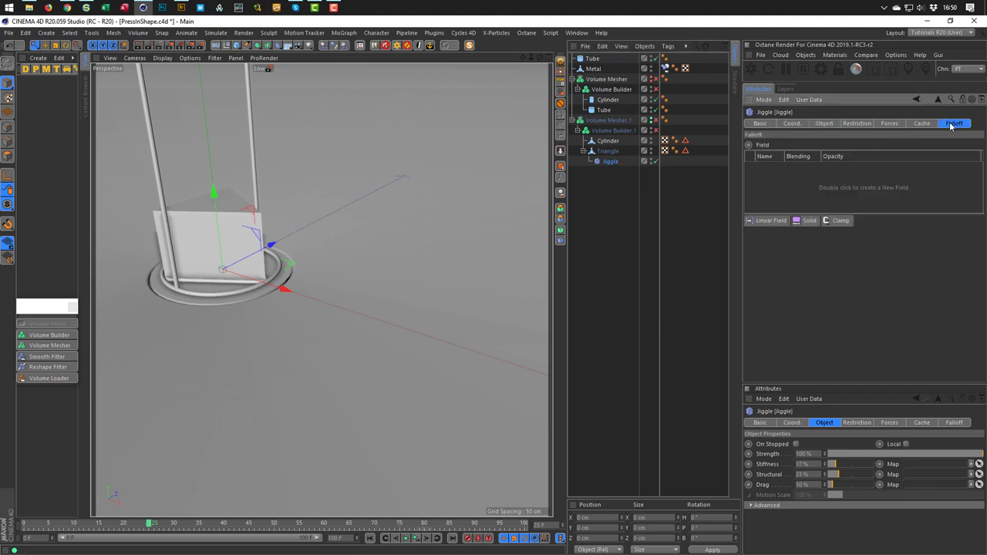
pyautogui.click(767, 221)
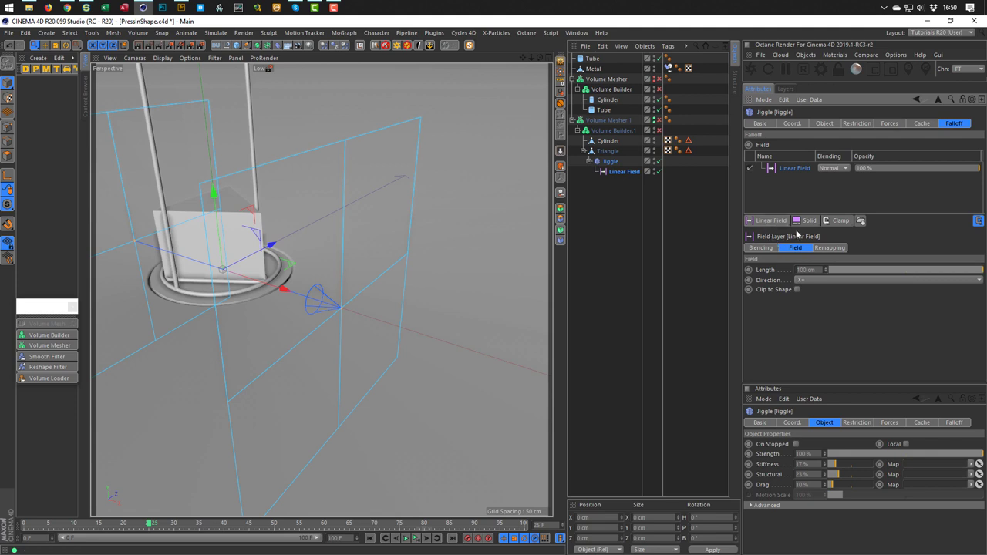
pyautogui.click(811, 281)
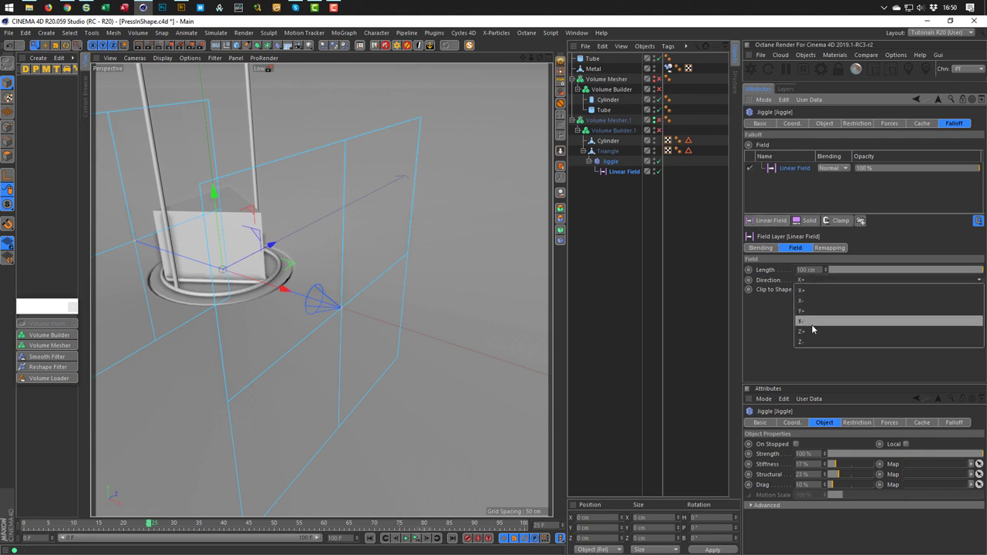
pyautogui.click(815, 311)
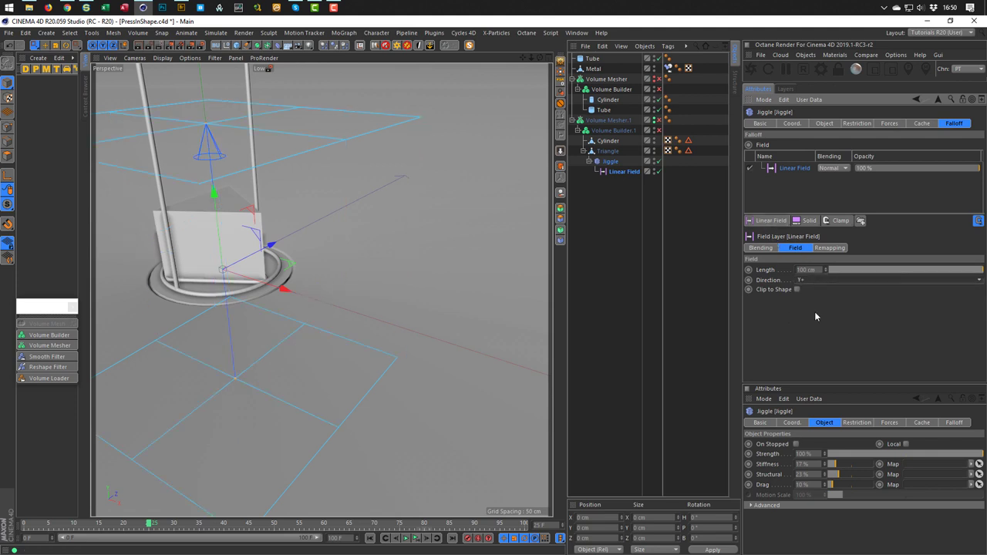
# Raise the Jiggle about 28 cm and shorten the Linear Field to about 26.471 cm
pyautogui.moveTo(207, 124); pyautogui.dragTo(223, 227)
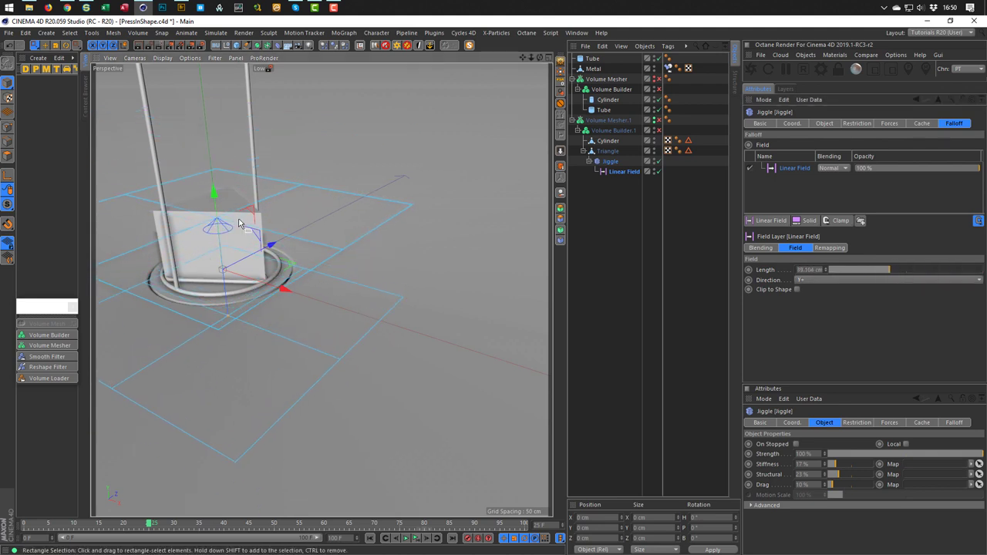
pyautogui.middleClick(378, 348)
pyautogui.scroll(5, 447, 394)
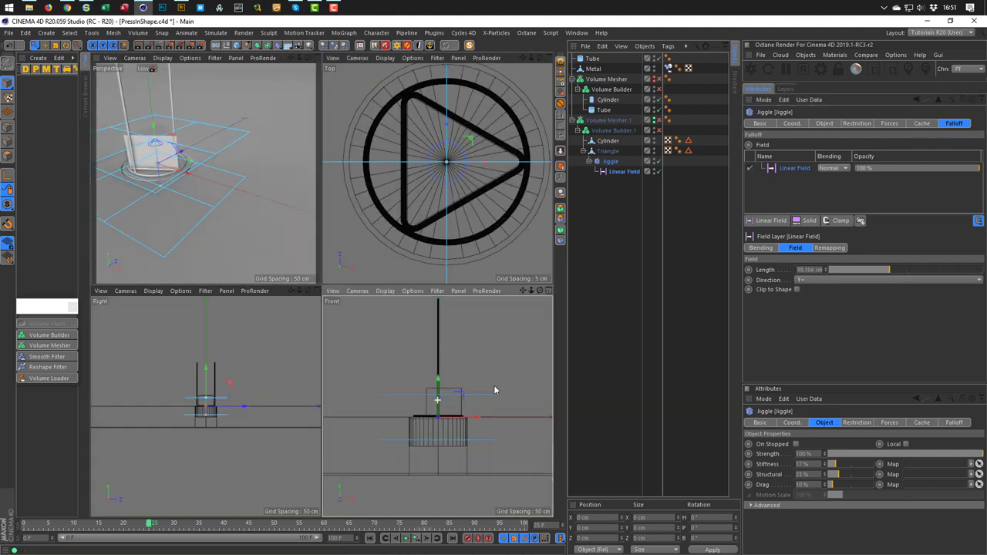
pyautogui.moveTo(436, 386)
pyautogui.mouseDown()
pyautogui.moveTo(443, 359)
pyautogui.moveTo(441, 378)
pyautogui.mouseUp()
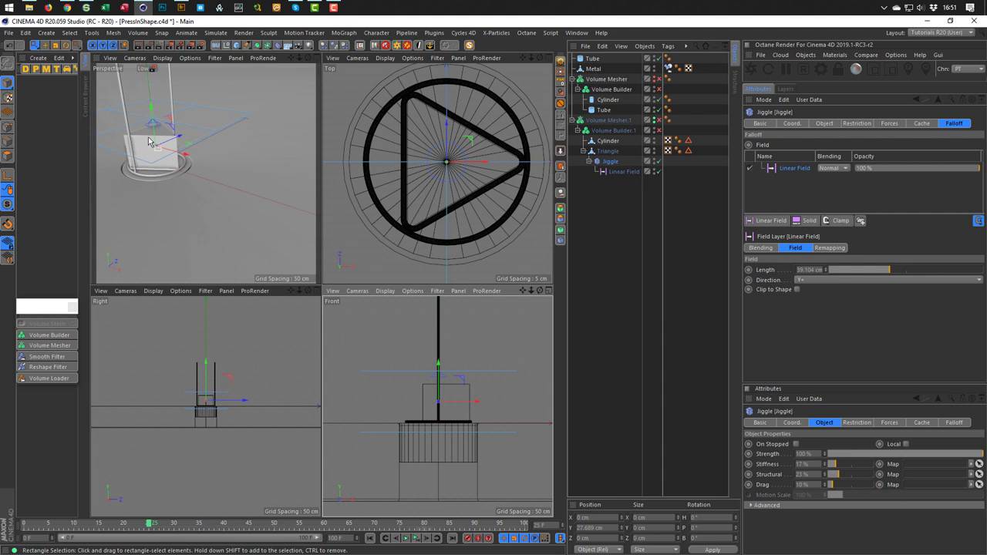
pyautogui.click(621, 172)
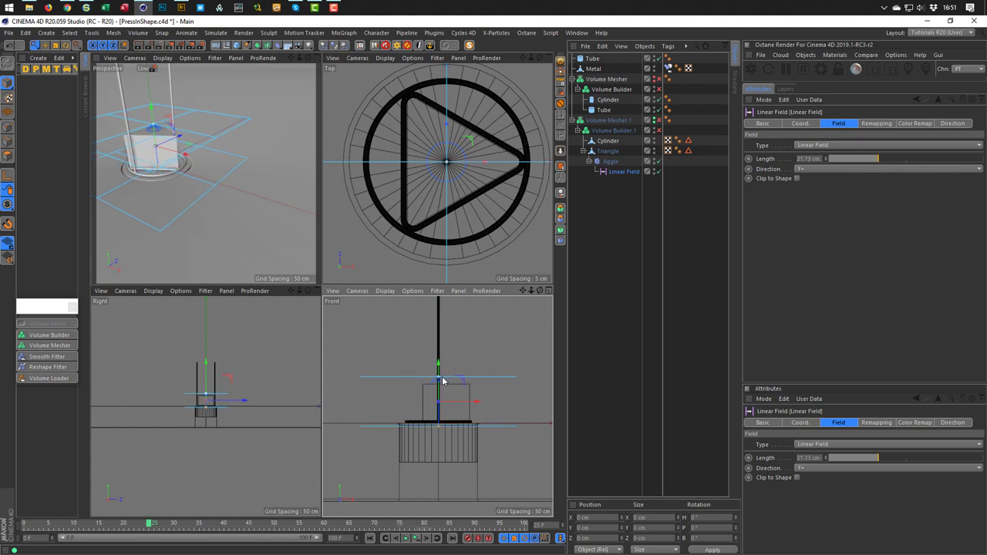
pyautogui.moveTo(443, 381); pyautogui.dragTo(440, 384)
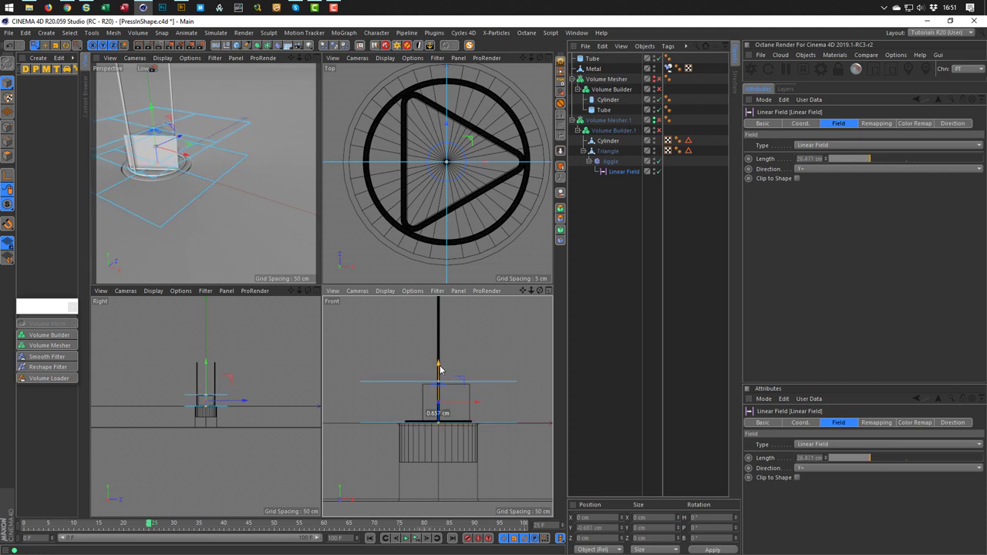
# Enlarge the perspective view and play the animation to test the jiggle
pyautogui.middleClick(176, 179)
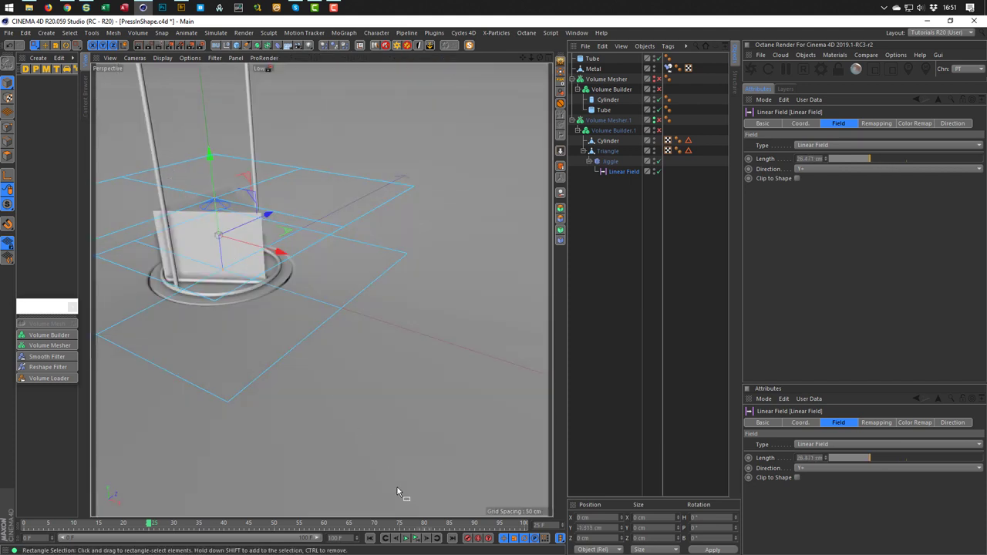
pyautogui.click(406, 538)
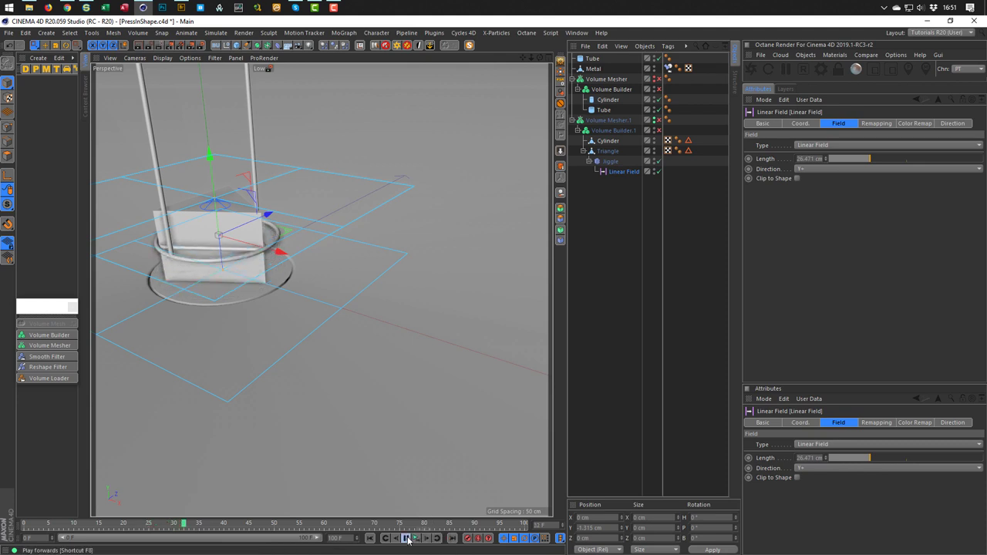
pyautogui.click(406, 537)
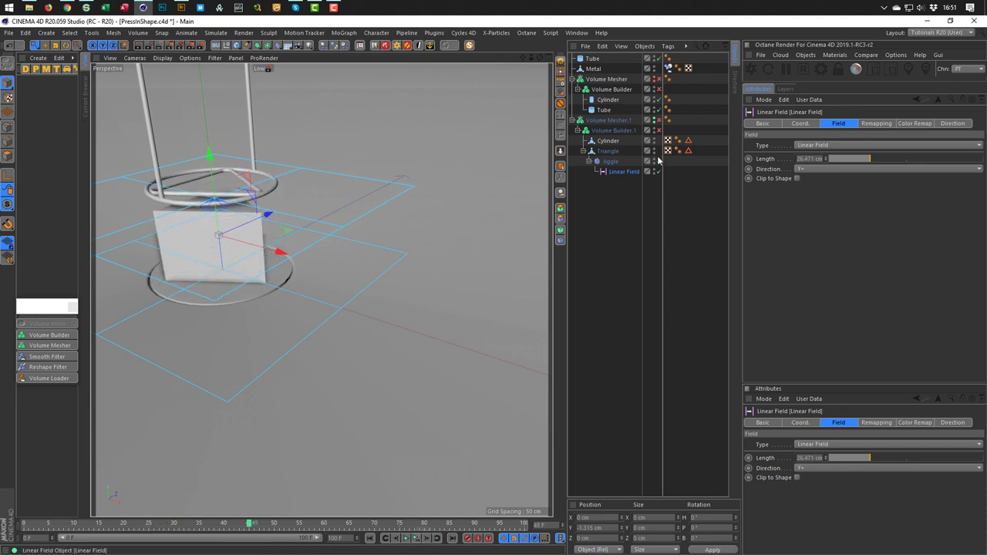
# During playback, set the Jiggle's Stiffness to 25% and Structural to 47%
pyautogui.click(417, 540)
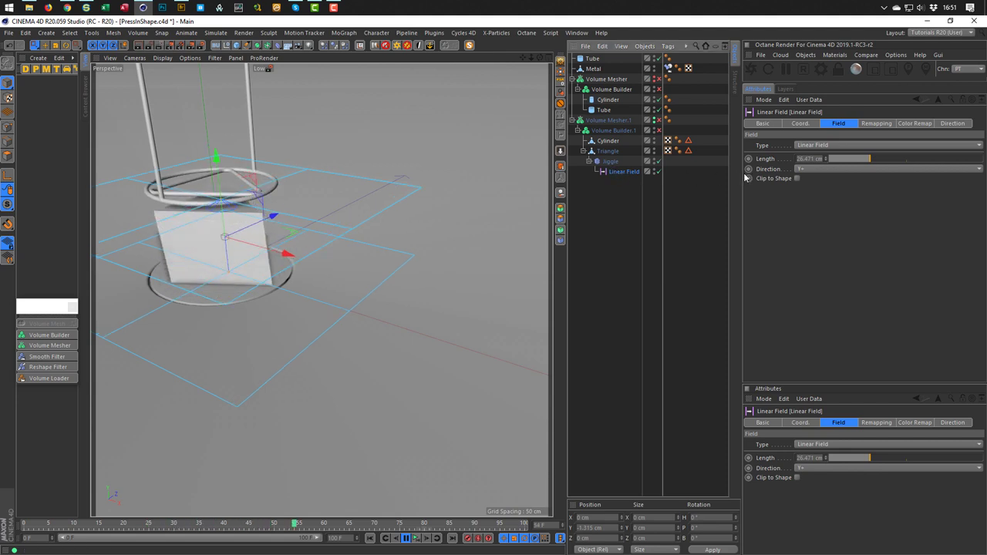
pyautogui.click(625, 163)
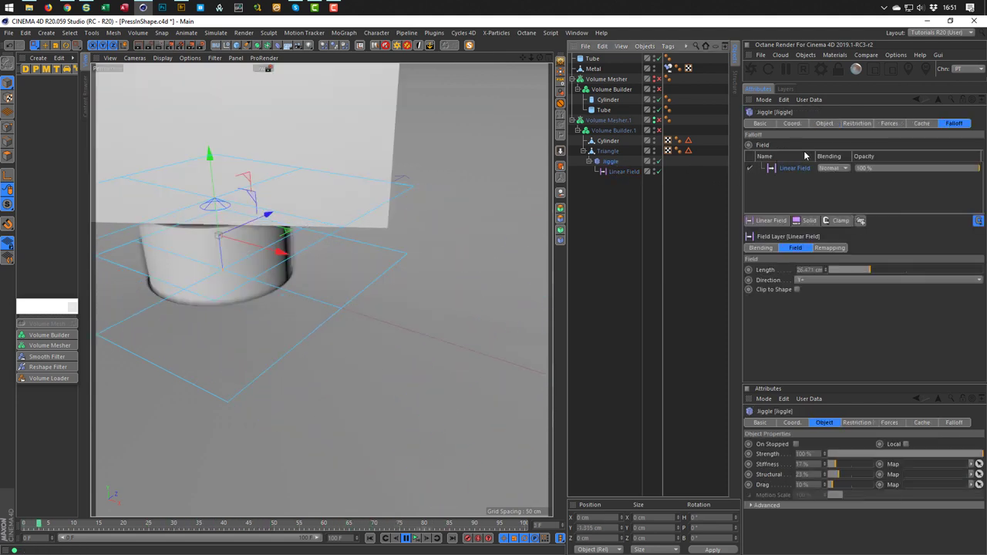
pyautogui.click(824, 123)
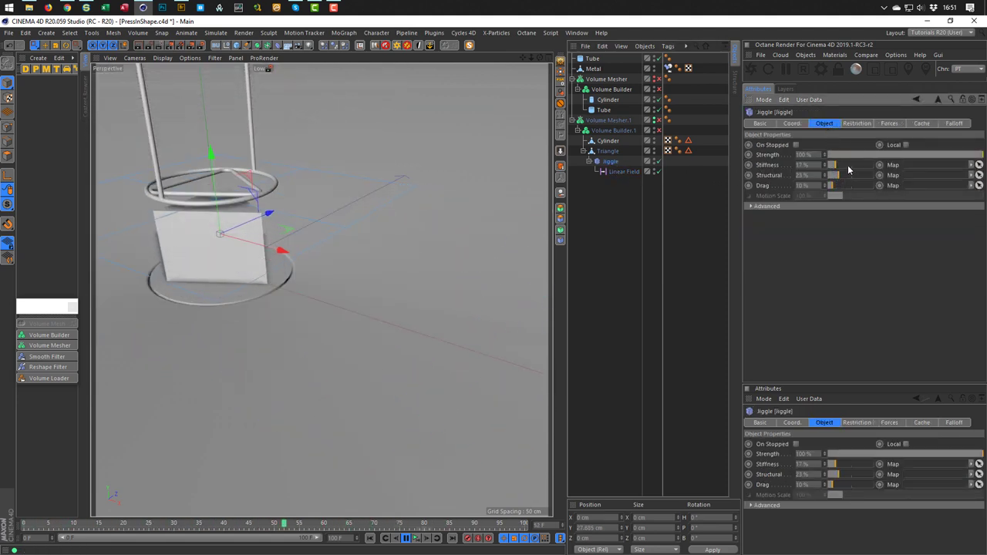
pyautogui.click(850, 165)
pyautogui.click(848, 165)
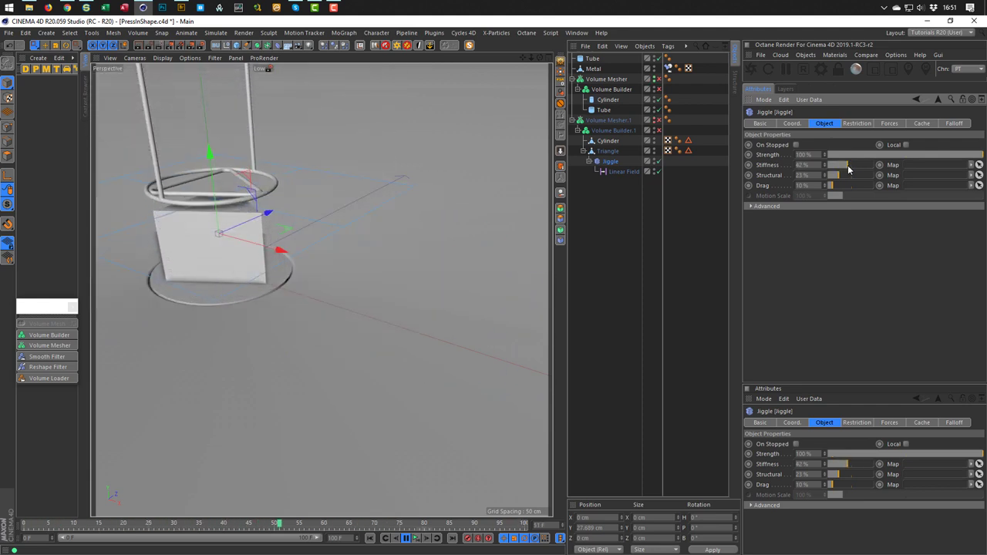
pyautogui.click(843, 165)
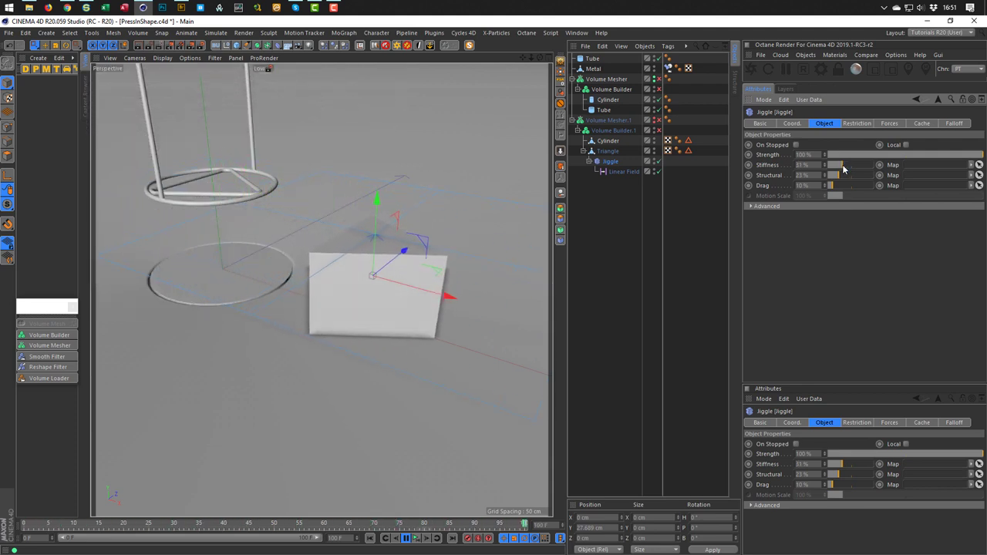
pyautogui.click(839, 165)
pyautogui.click(848, 175)
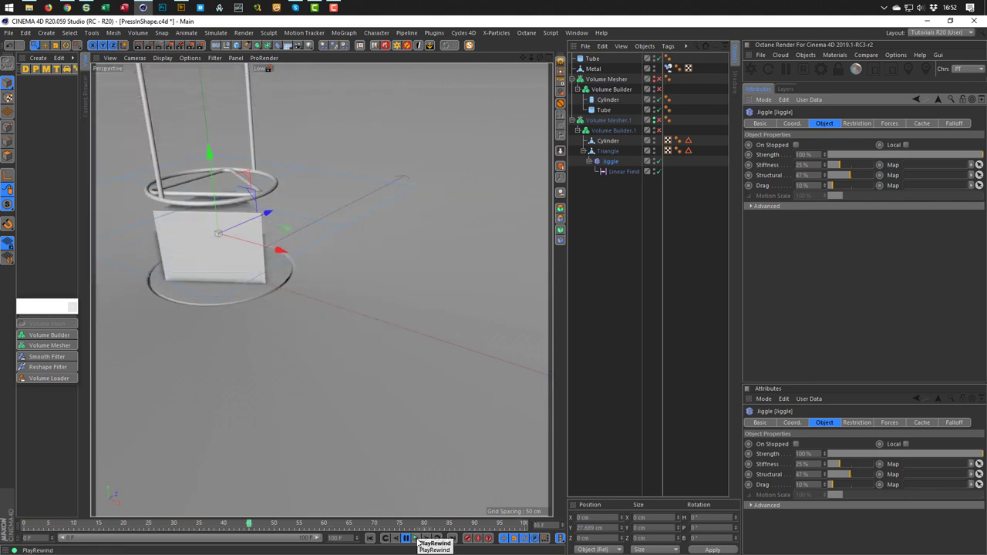
# Replay the animation from the start and switch the Jiggle deformer off
pyautogui.click(416, 540)
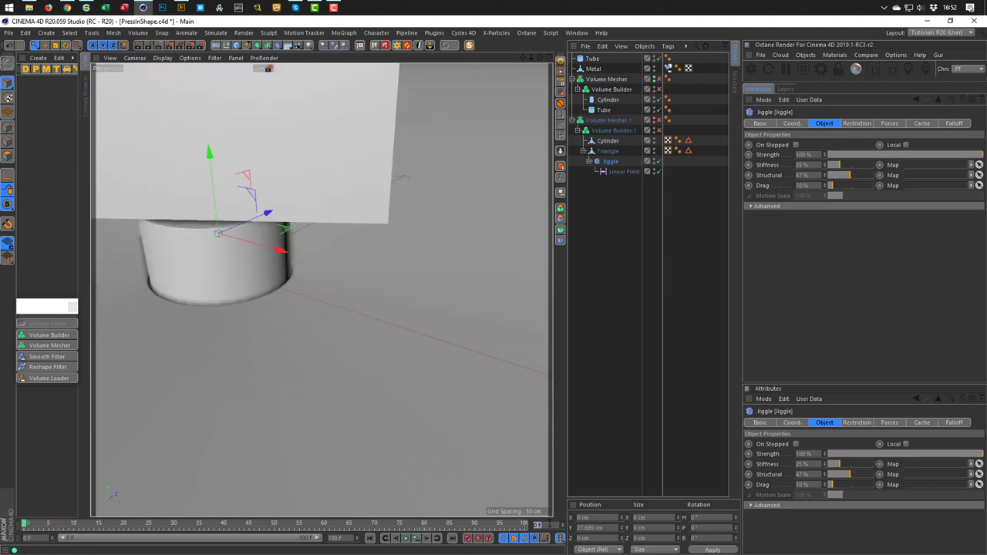
pyautogui.click(417, 538)
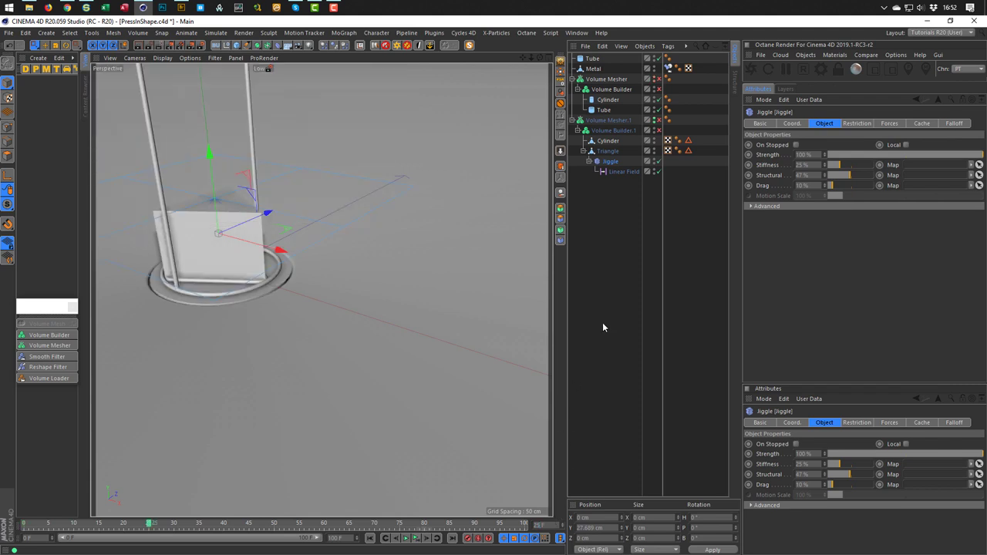
pyautogui.click(659, 162)
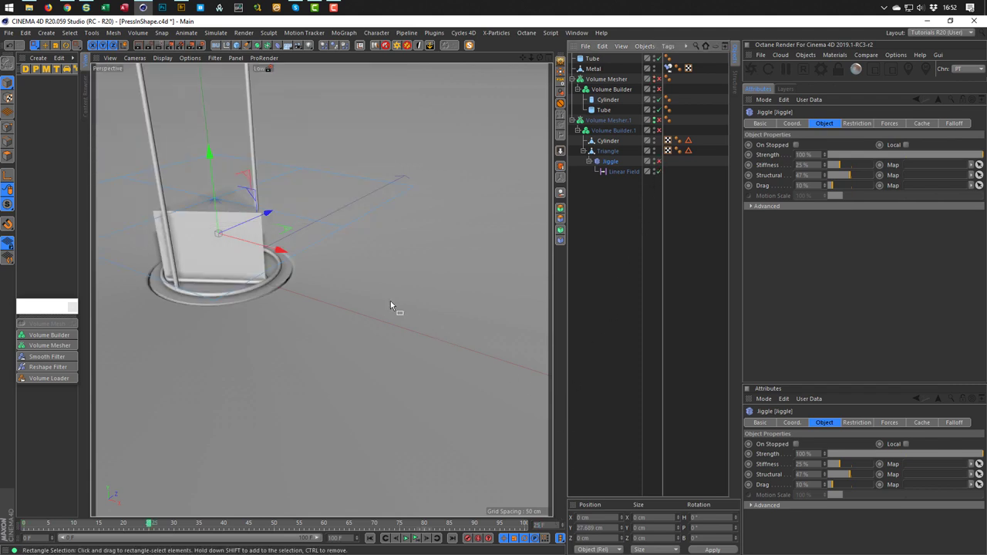
# Select the Triangle in Polygon mode and frame it in the view
pyautogui.click(608, 150)
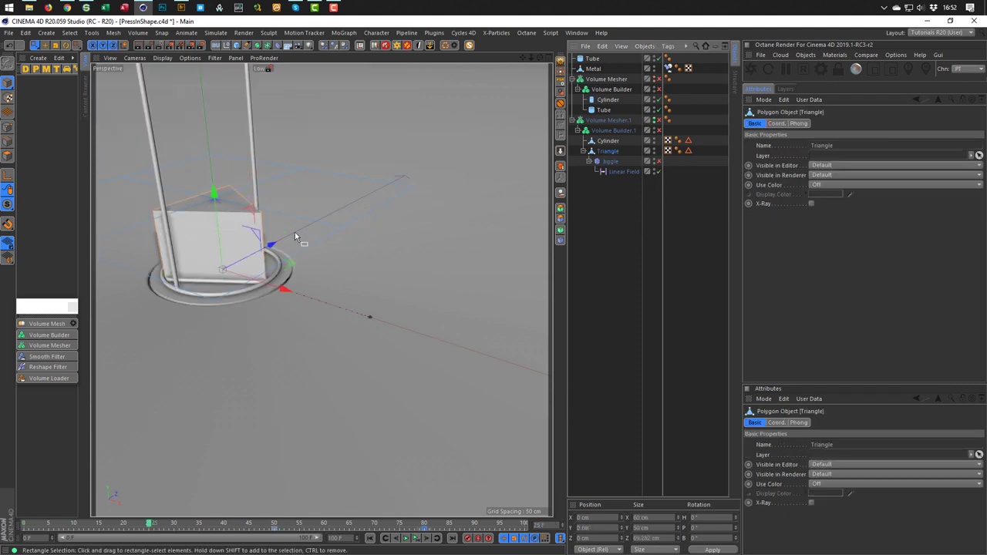
pyautogui.click(7, 155)
pyautogui.press('o')
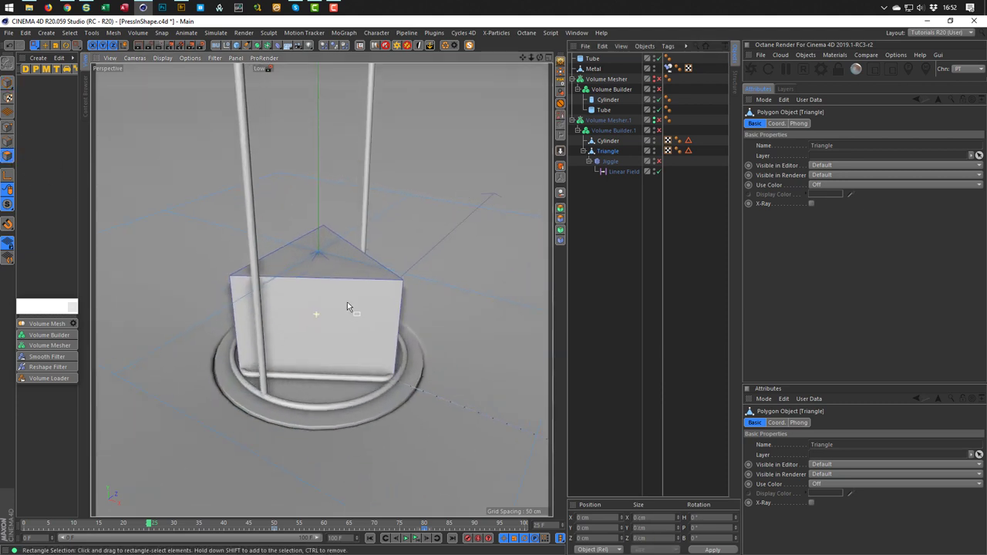
pyautogui.keyDown('alt'); pyautogui.moveTo(347, 307); pyautogui.dragTo(374, 304); pyautogui.keyUp('alt')
pyautogui.scroll(2, 355, 307)
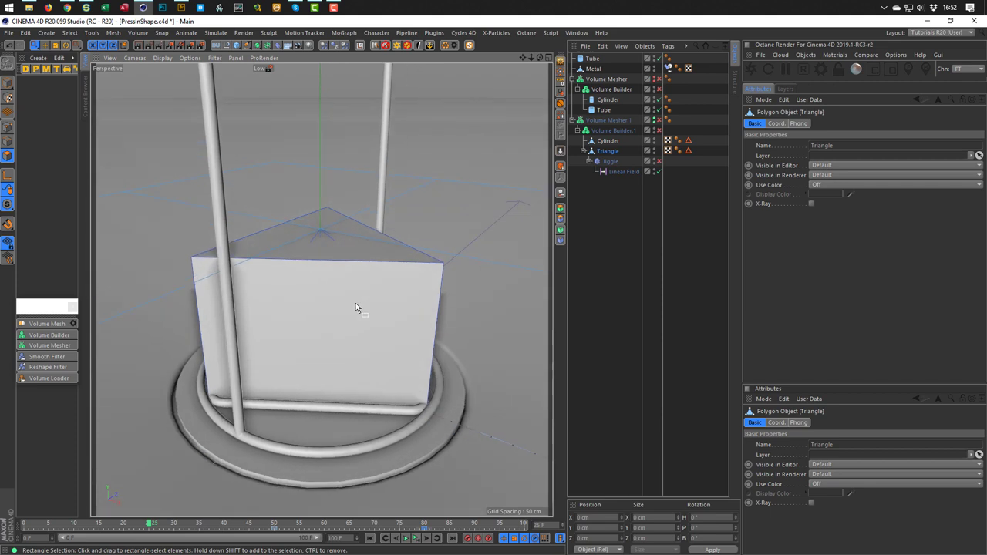
pyautogui.keyDown('alt'); pyautogui.moveTo(356, 303); pyautogui.dragTo(322, 258, button='middle'); pyautogui.keyUp('alt')
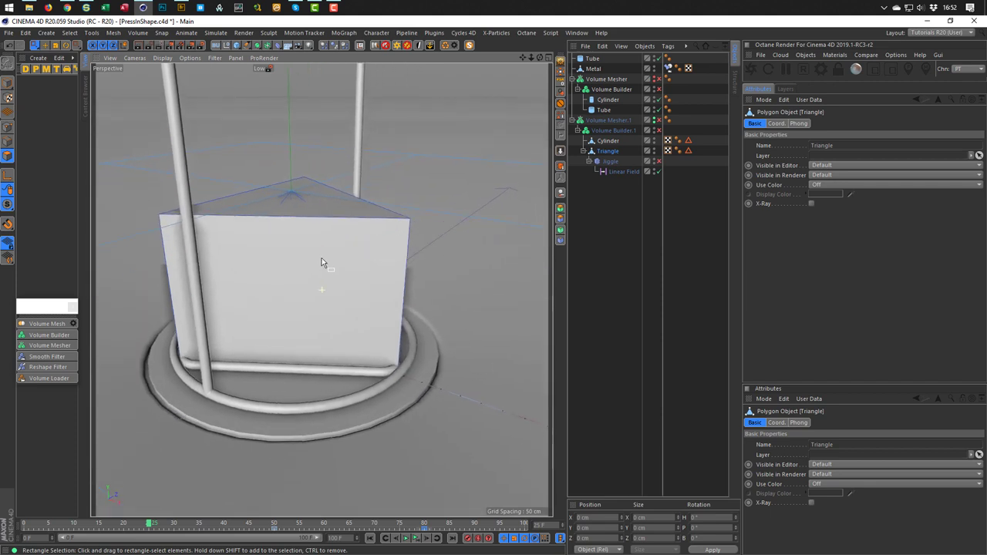
# Subdivide the Triangle twice, inspect and undo it, then move Jiggle to the hierarchy top
pyautogui.rightClick(488, 265)
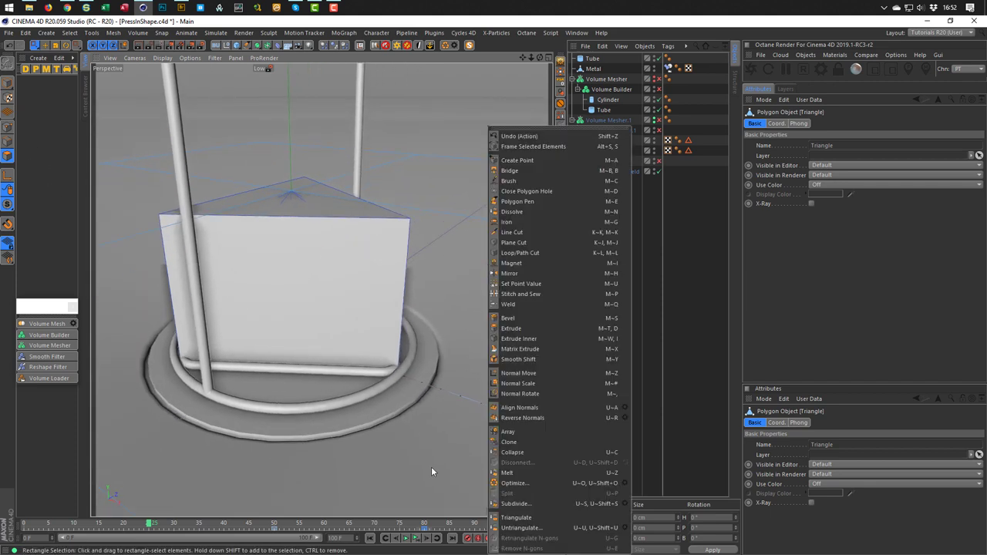
pyautogui.click(516, 503)
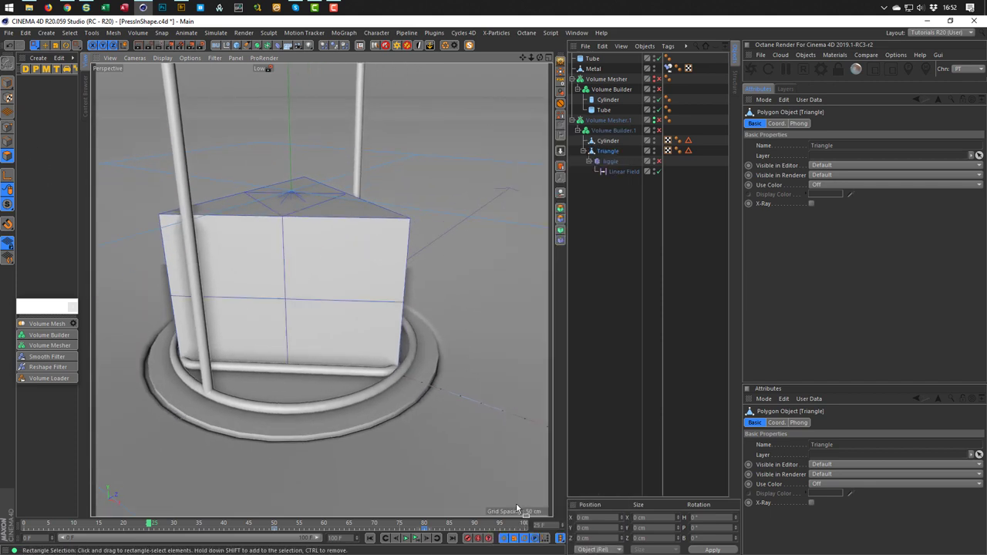
pyautogui.rightClick(449, 352)
pyautogui.click(456, 508)
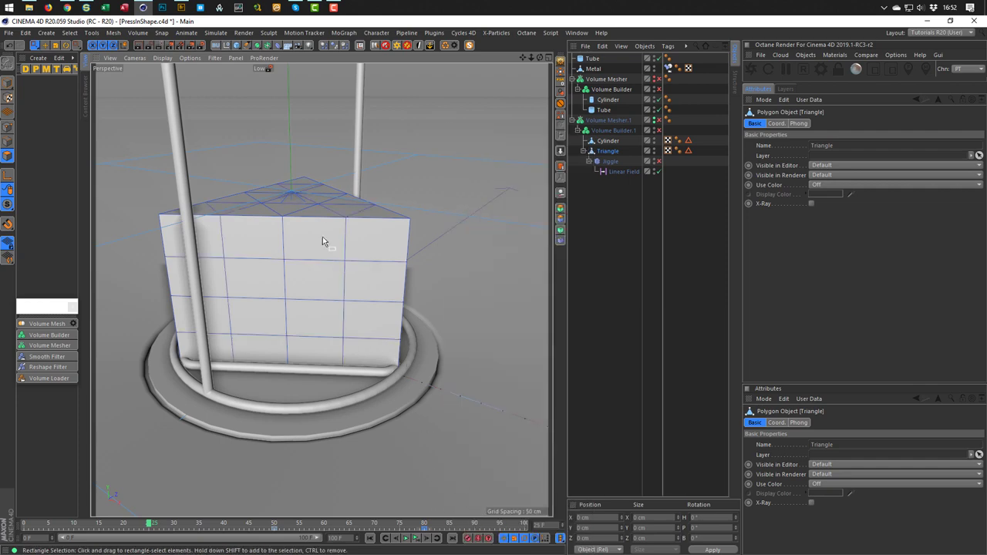
pyautogui.keyDown('alt'); pyautogui.moveTo(303, 241); pyautogui.dragTo(406, 218); pyautogui.keyUp('alt')
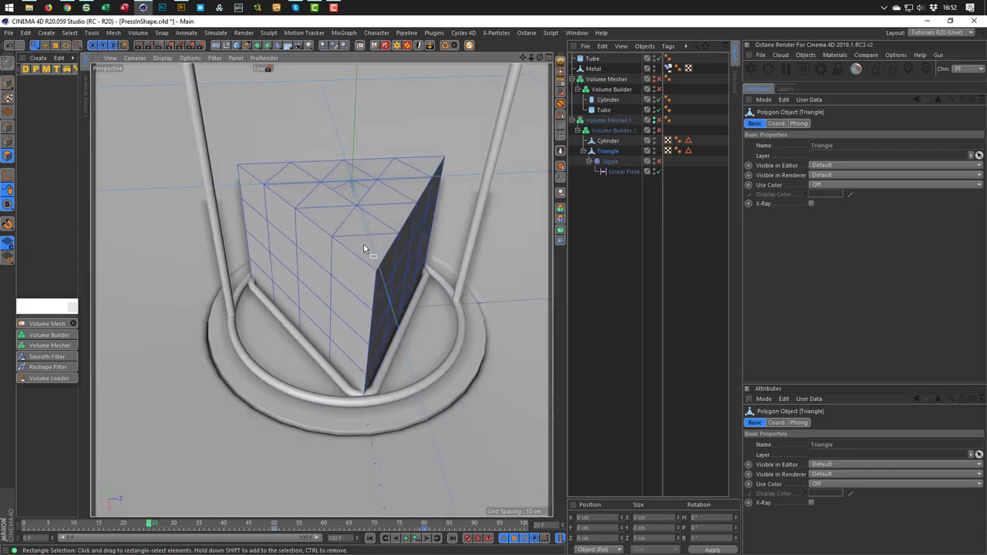
pyautogui.keyDown('alt'); pyautogui.moveTo(365, 248); pyautogui.dragTo(304, 246); pyautogui.keyUp('alt')
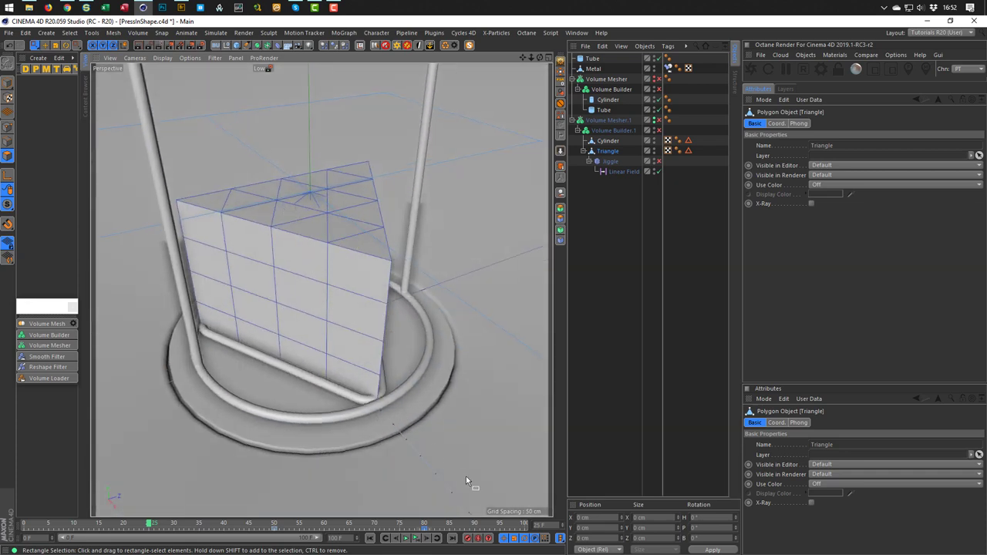
pyautogui.hotkey('ctrl', 'z')
pyautogui.hotkey('ctrl', 'z')
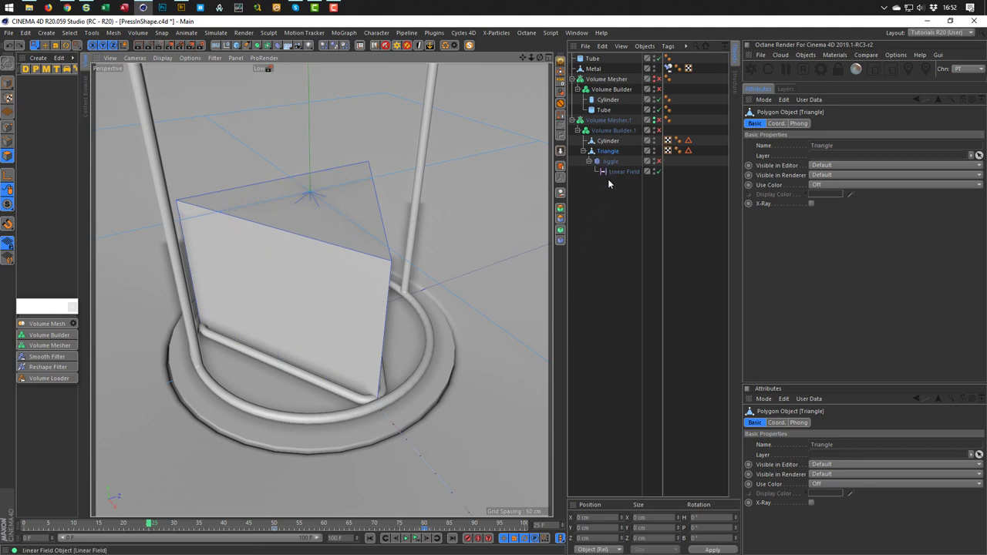
pyautogui.moveTo(609, 163); pyautogui.dragTo(617, 225)
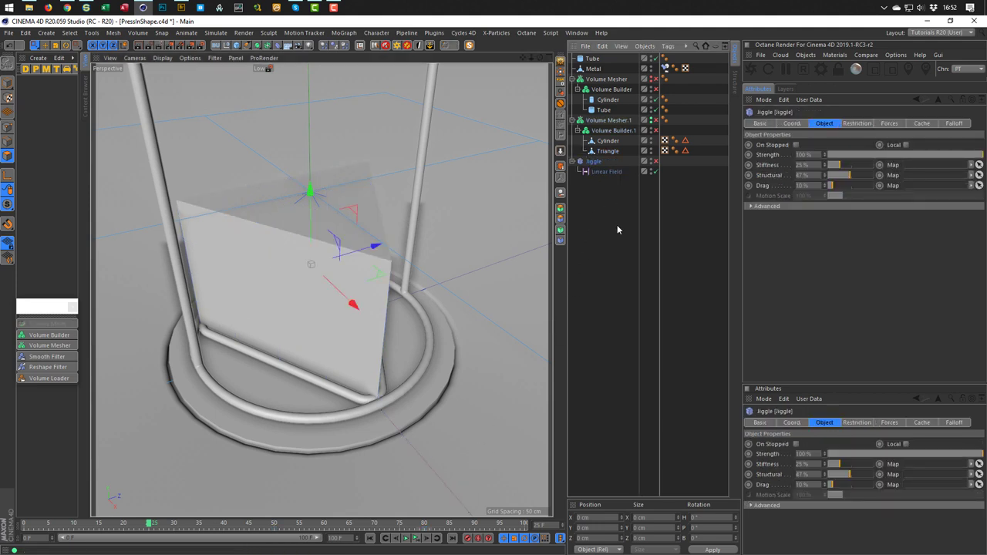
# Wrap the Triangle in a Subdivision Surface set to OpenSubdiv Bilinear, with polygon lines shown
pyautogui.click(608, 152)
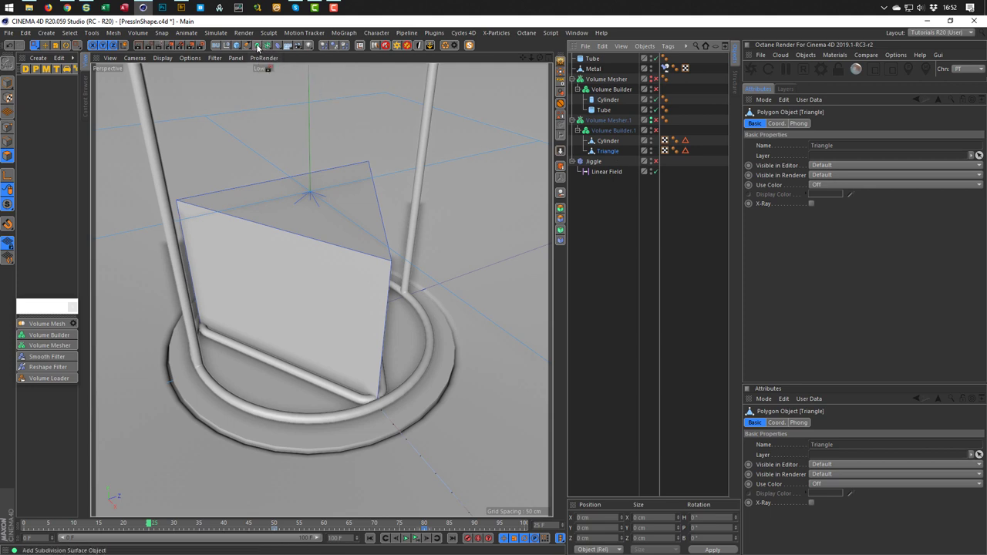
pyautogui.keyDown('alt'); pyautogui.click(258, 47); pyautogui.keyUp('alt')
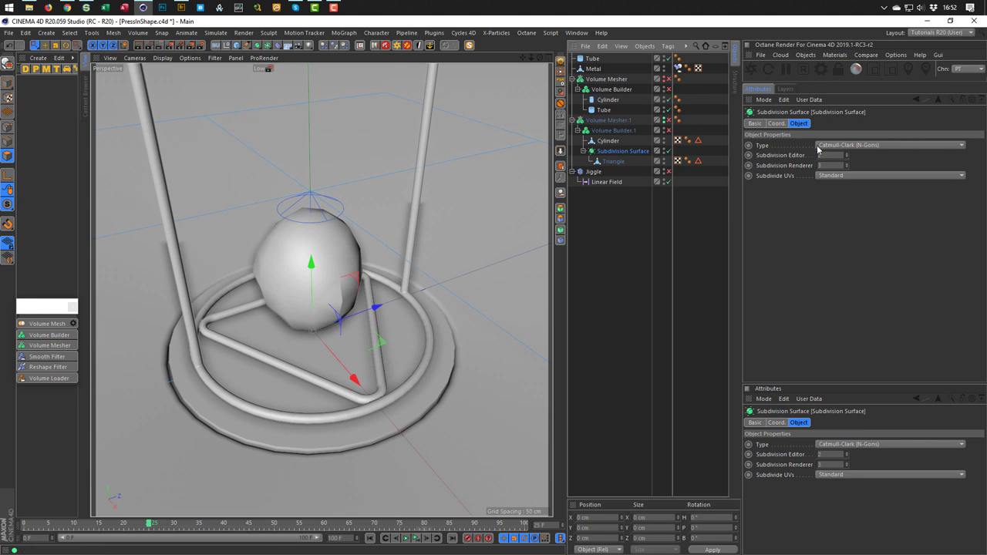
pyautogui.click(880, 144)
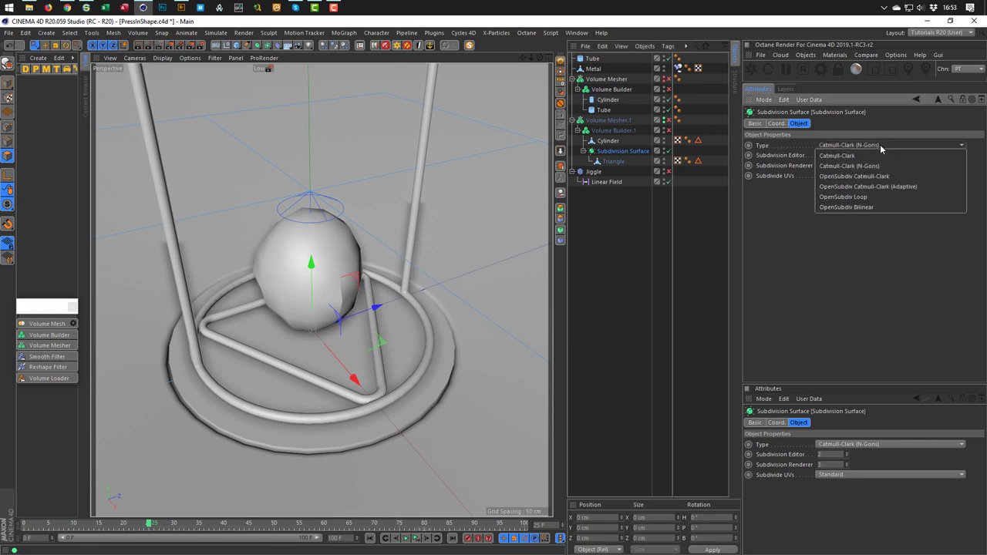
pyautogui.click(852, 207)
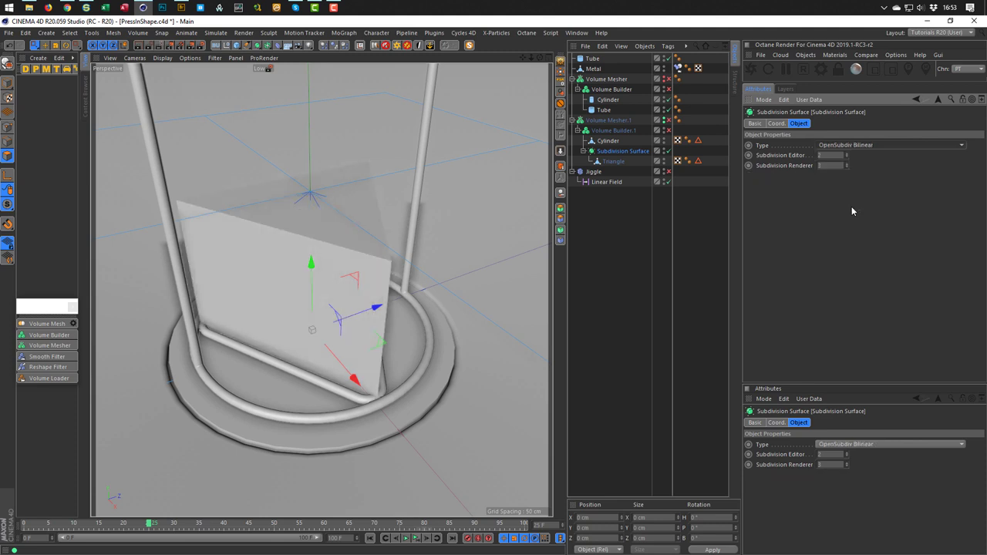
pyautogui.press('n')
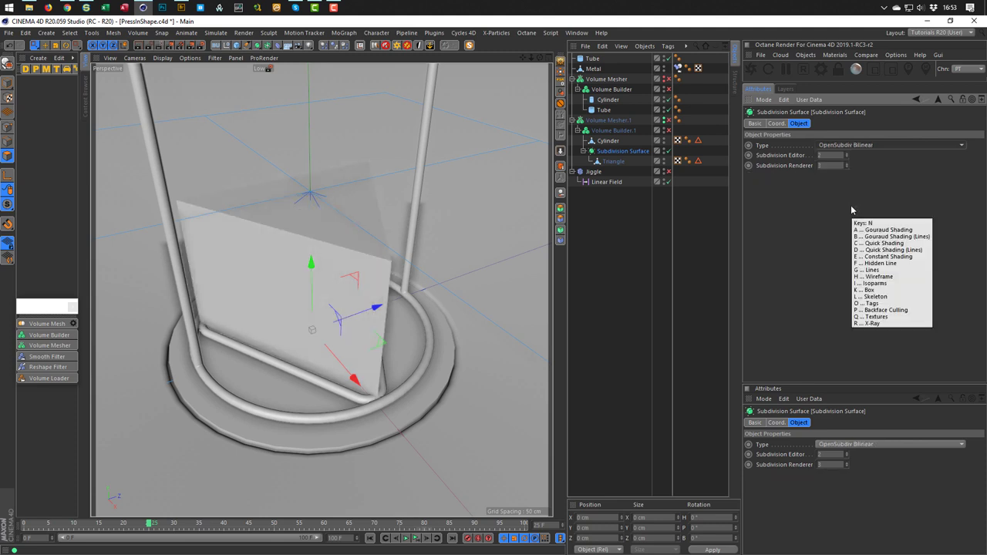
pyautogui.press('b')
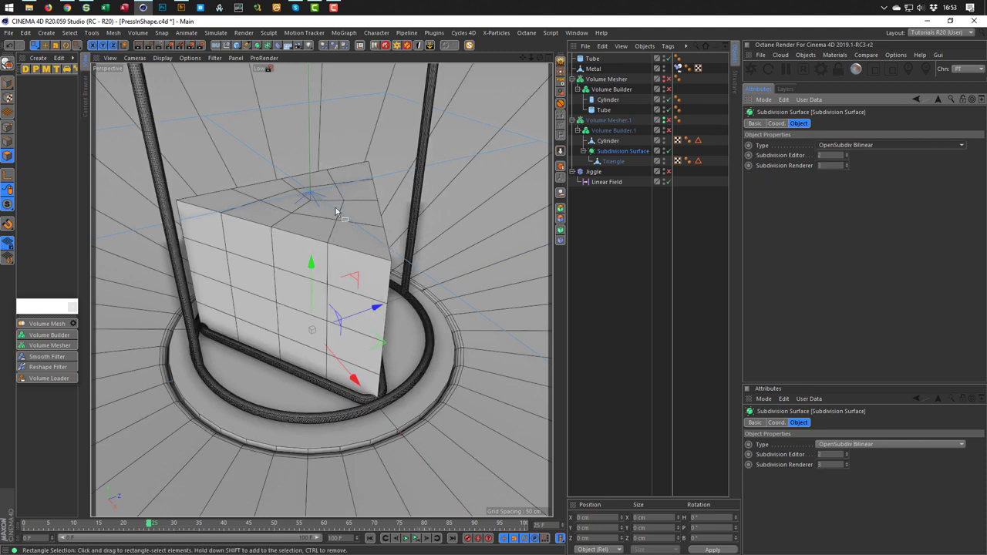
# Raise the editor subdivision level to 3 and centre the axis on the geometry
pyautogui.click(846, 154)
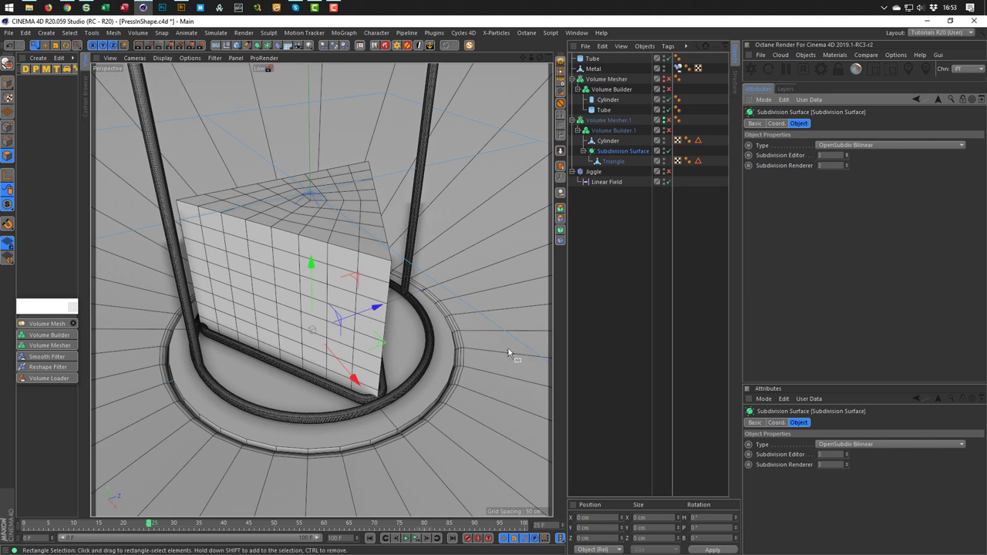
pyautogui.click(612, 152)
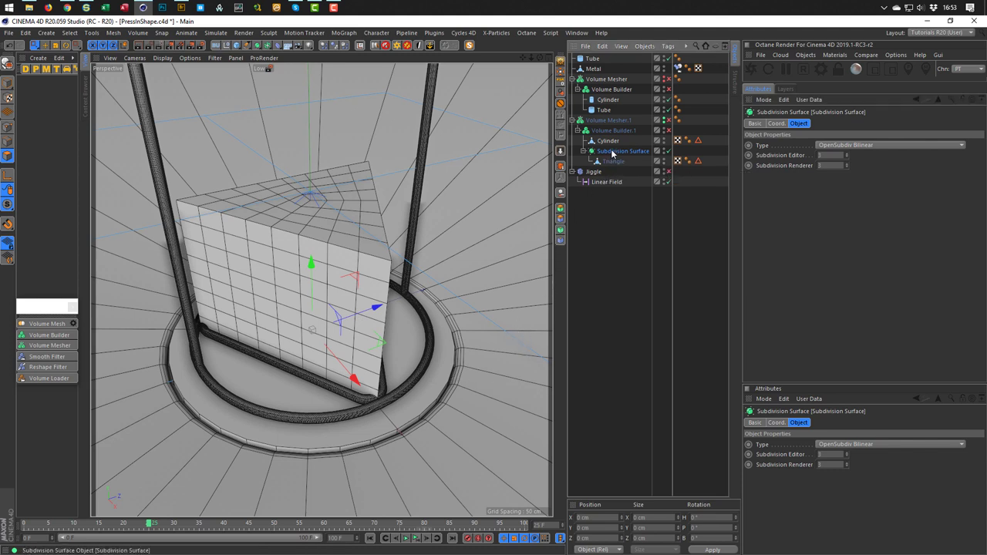
pyautogui.keyDown('alt'); pyautogui.moveTo(347, 216); pyautogui.dragTo(469, 209); pyautogui.keyUp('alt')
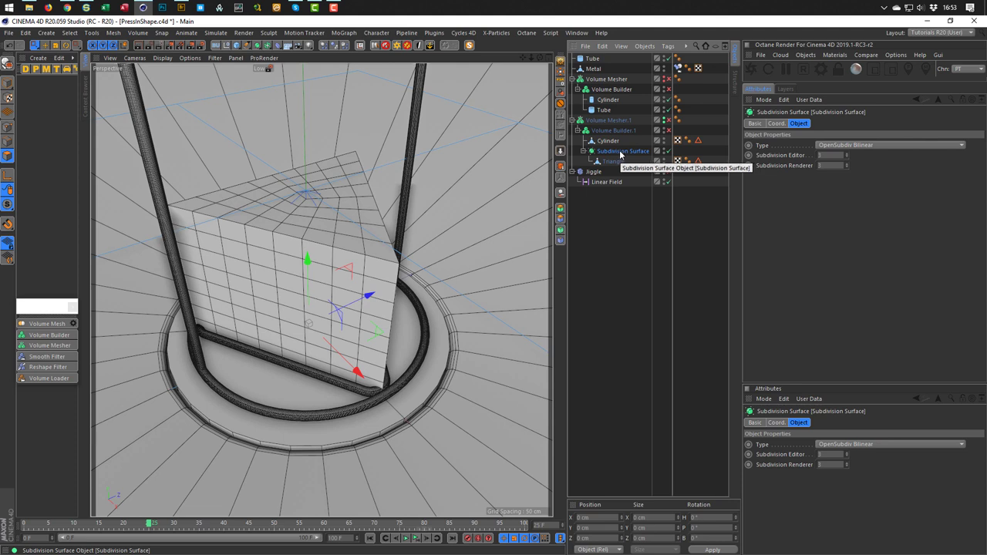
pyautogui.click(560, 72)
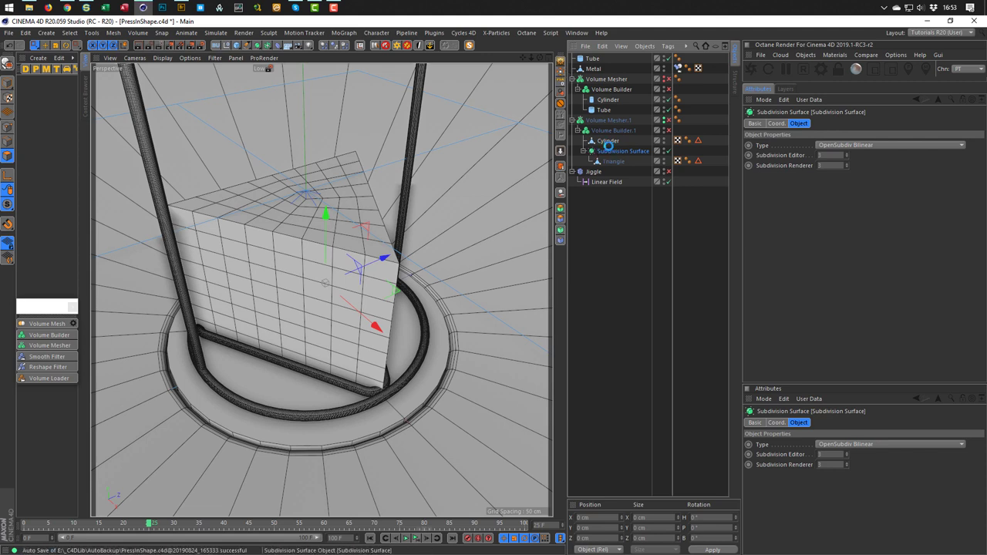
# Bake the Subdivision Surface into a polygon object named 'Triangle', deleting the original
pyautogui.click(561, 167)
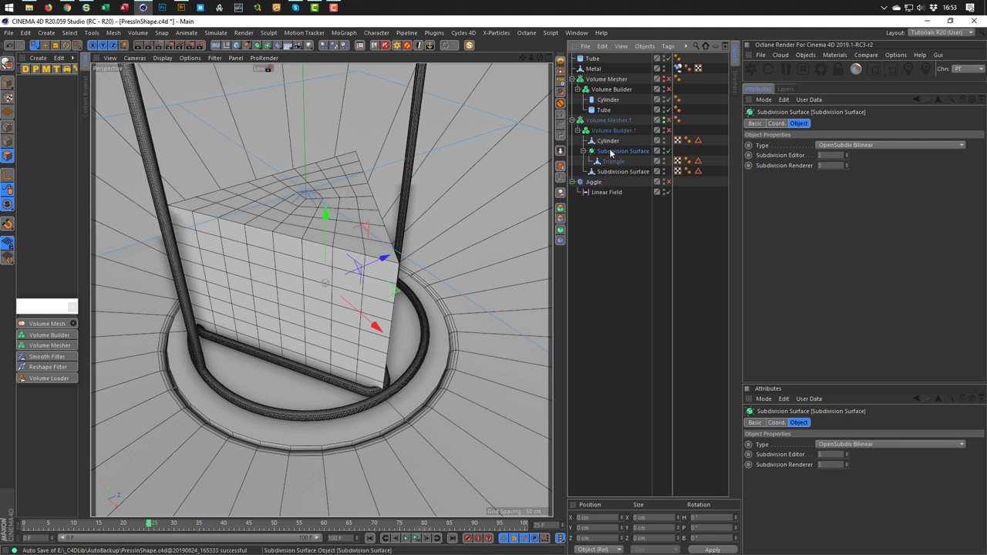
pyautogui.press('Delete')
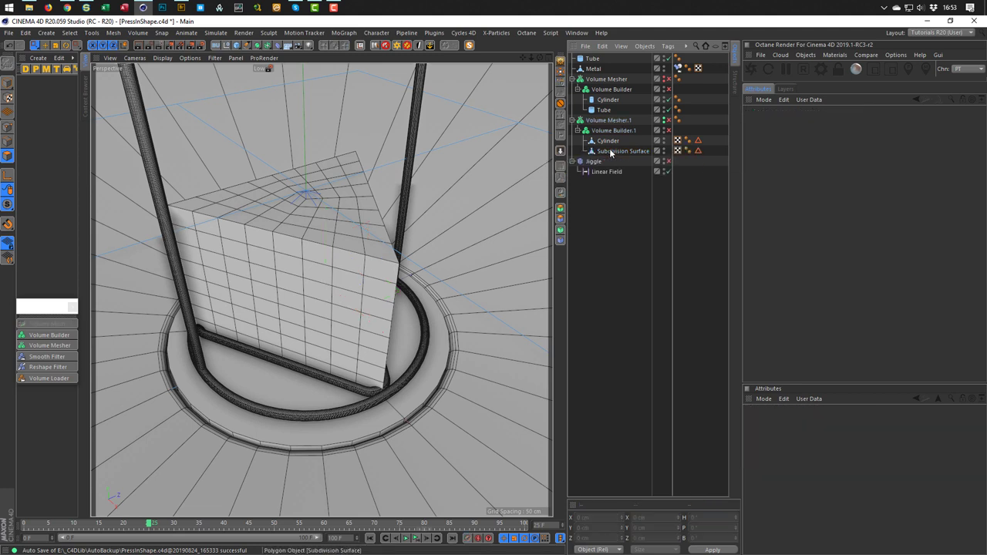
pyautogui.doubleClick(621, 151)
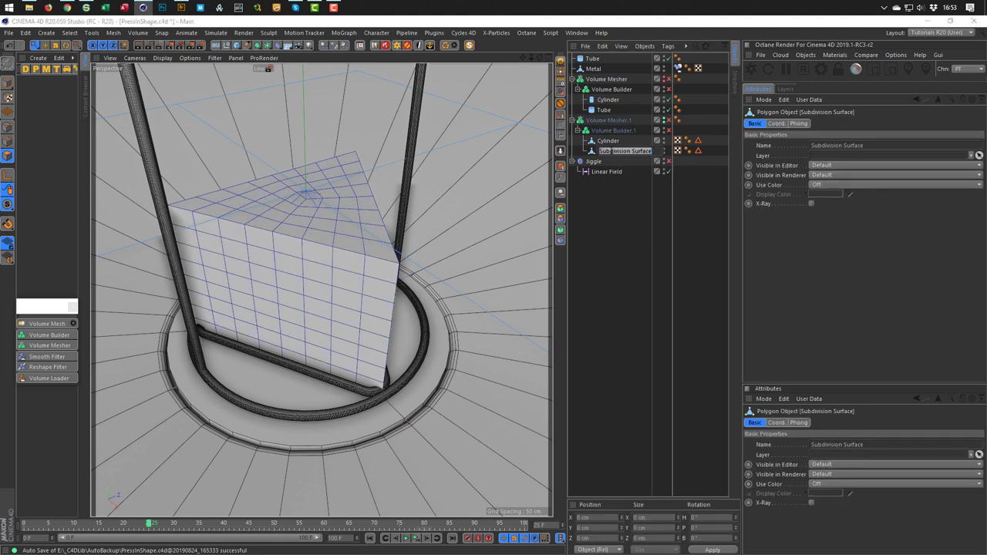
pyautogui.write('Triangle')
pyautogui.press('Return')
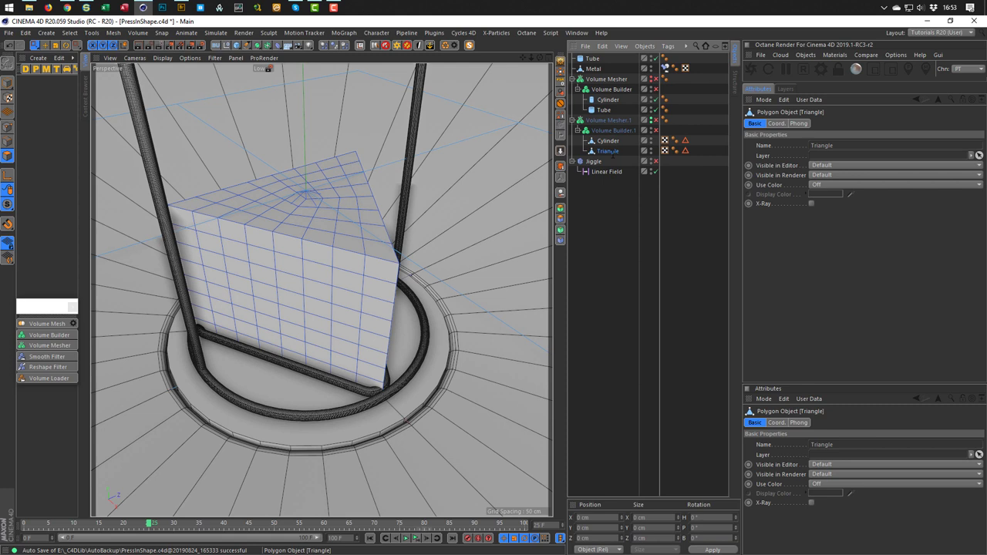
# Move Triangle below Cylinder in Volume Builder.1's object list and return to Model mode
pyautogui.click(615, 131)
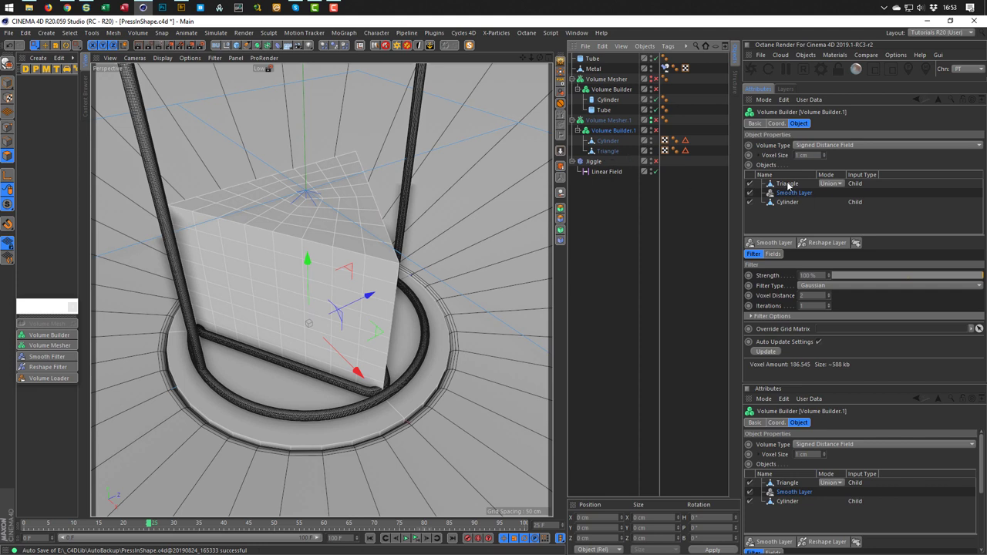
pyautogui.moveTo(788, 185); pyautogui.dragTo(784, 224)
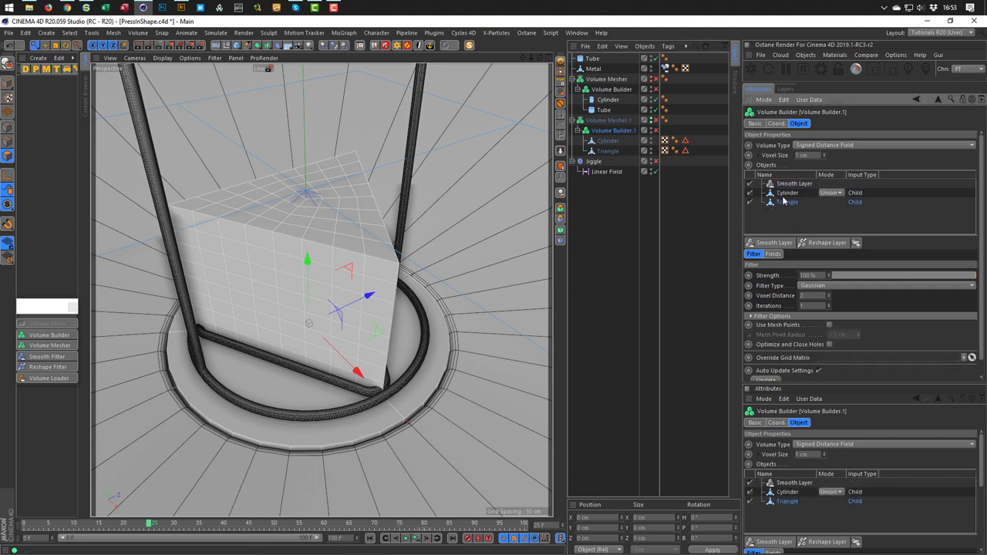
pyautogui.click(610, 152)
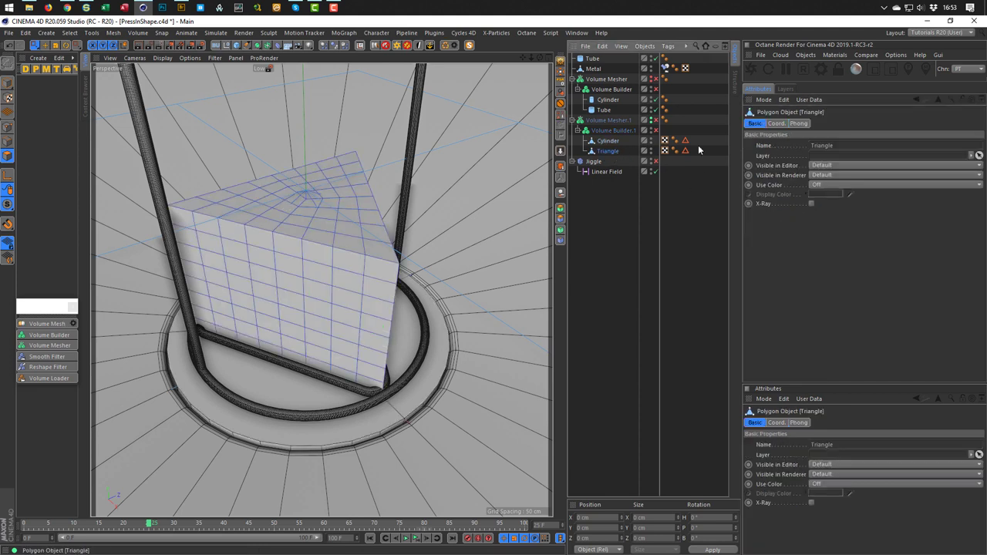
pyautogui.click(8, 82)
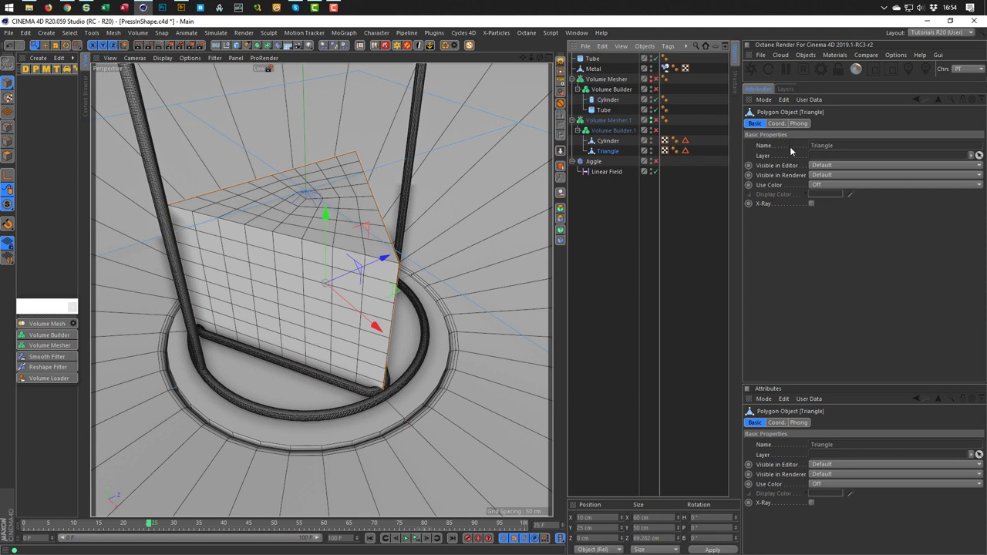
# Freeze all of the Triangle's transforms and keyframe its P.X and P.Y at frame 50
pyautogui.click(776, 124)
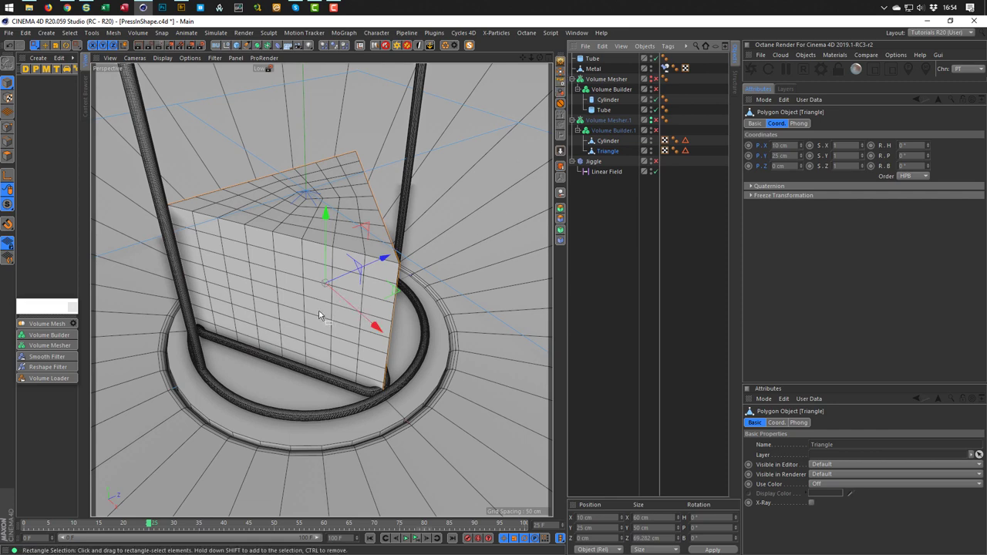
pyautogui.moveTo(313, 313)
pyautogui.keyDown('alt'); pyautogui.mouseDown()
pyautogui.moveTo(228, 328)
pyautogui.moveTo(324, 312)
pyautogui.mouseUp(); pyautogui.keyUp('alt')
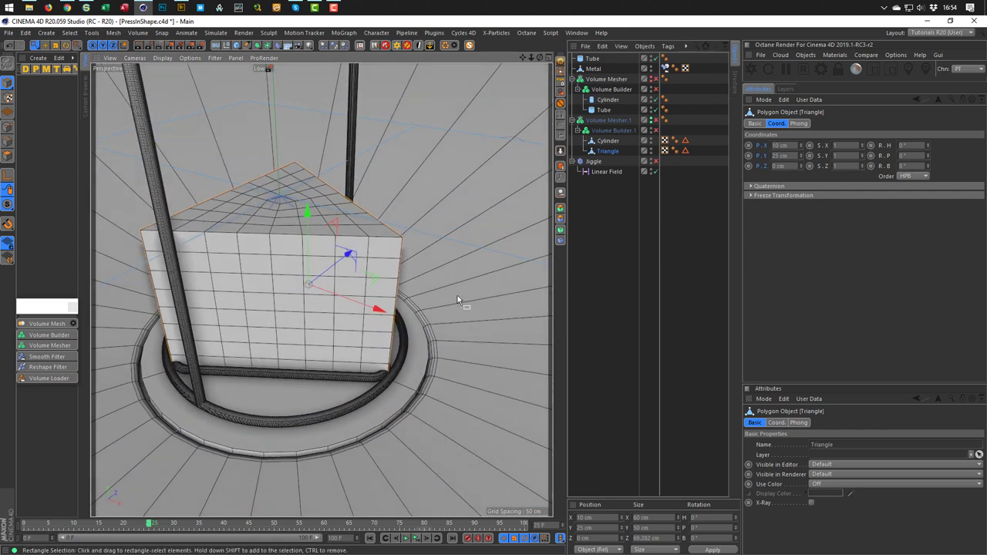
pyautogui.click(782, 196)
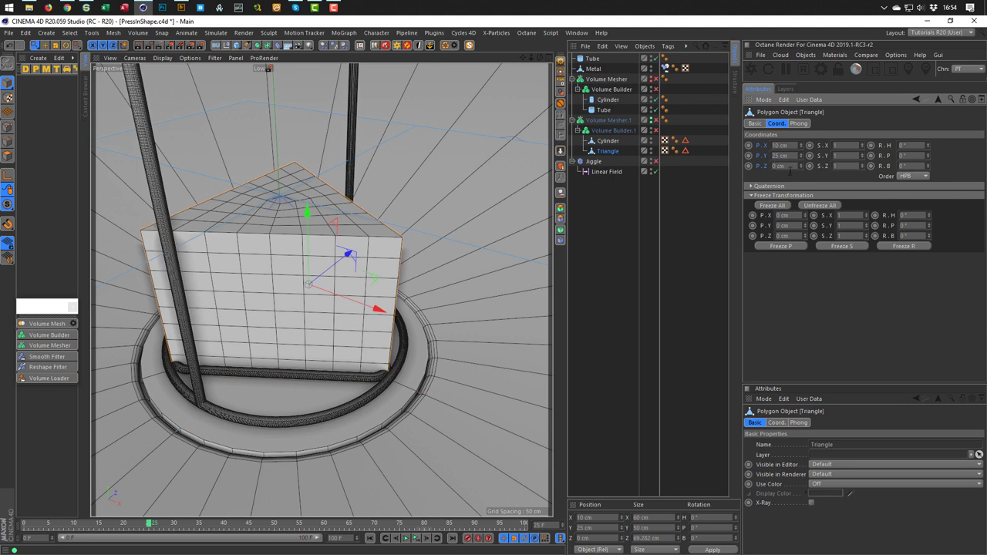
pyautogui.click(772, 206)
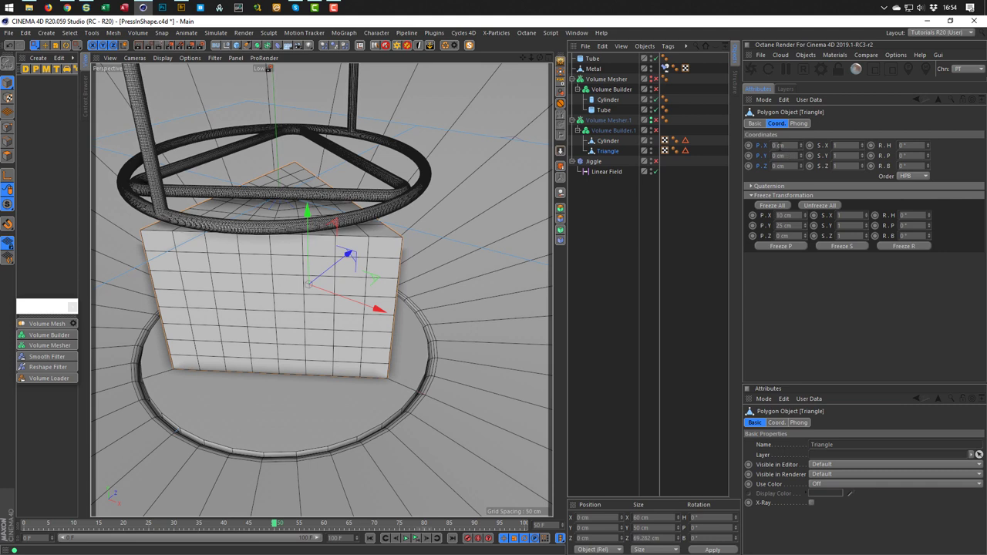
pyautogui.moveTo(748, 146); pyautogui.dragTo(749, 159)
# Move the Triangle to X 120 cm, parent Jiggle under it, and play from the start
pyautogui.doubleClick(778, 145)
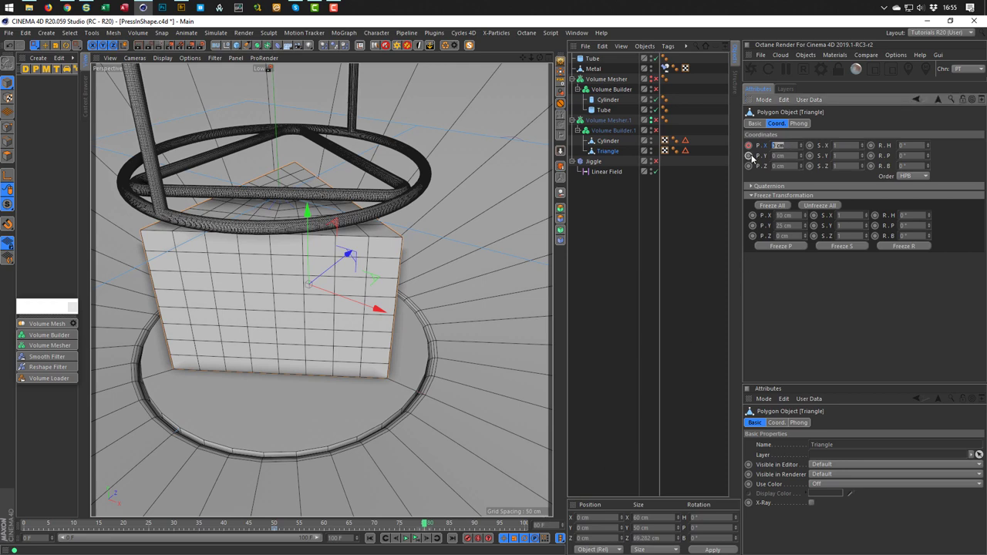
pyautogui.press('Return')
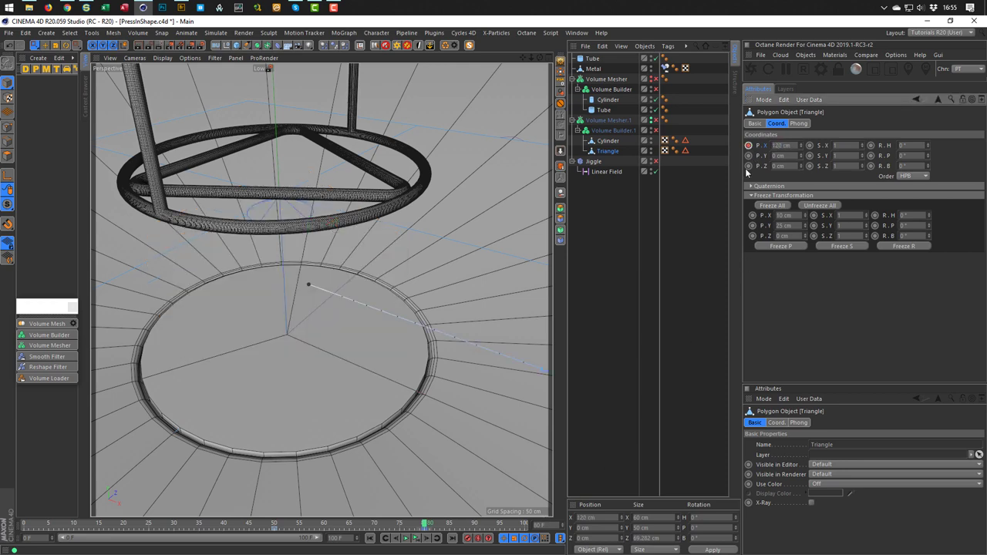
pyautogui.scroll(-6, 384, 330)
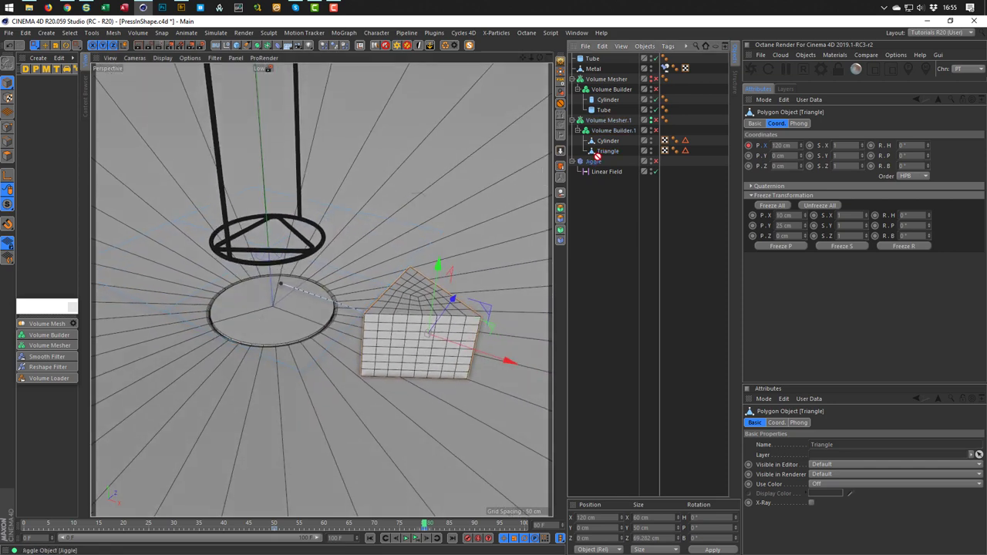
pyautogui.moveTo(609, 154); pyautogui.dragTo(611, 152)
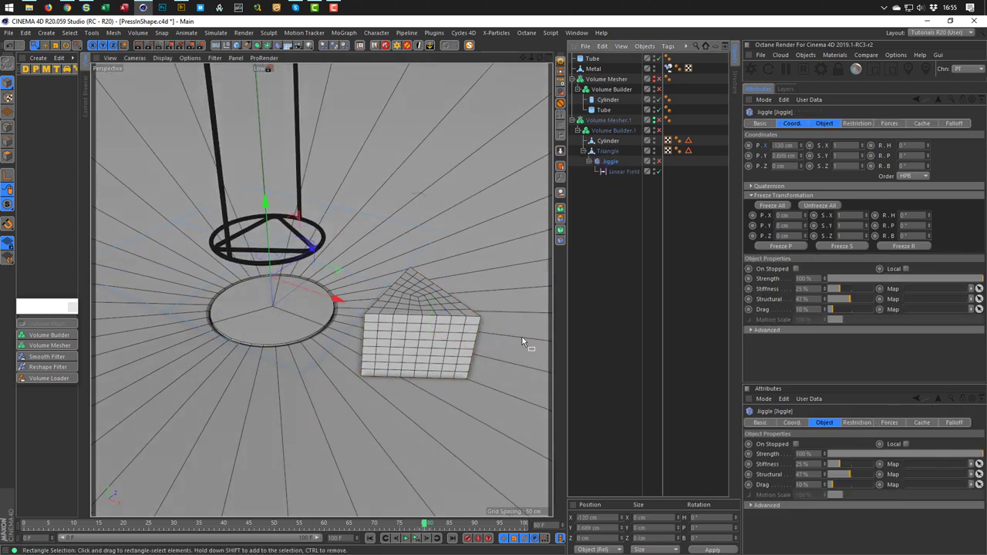
pyautogui.click(371, 540)
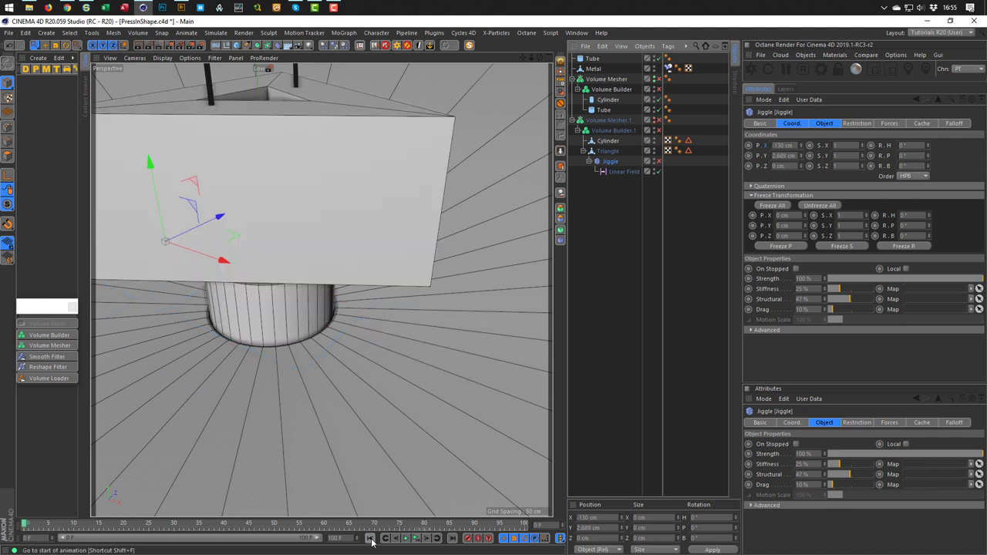
pyautogui.click(420, 538)
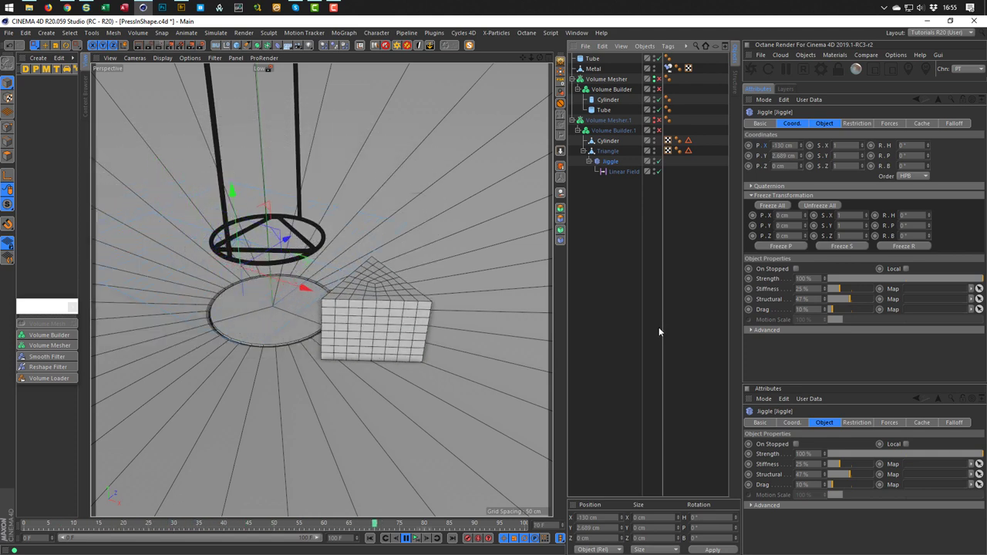
# Set the Linear Field's remapping Contour Mode to Curve and pull the spline end down for ease-in
pyautogui.click(625, 172)
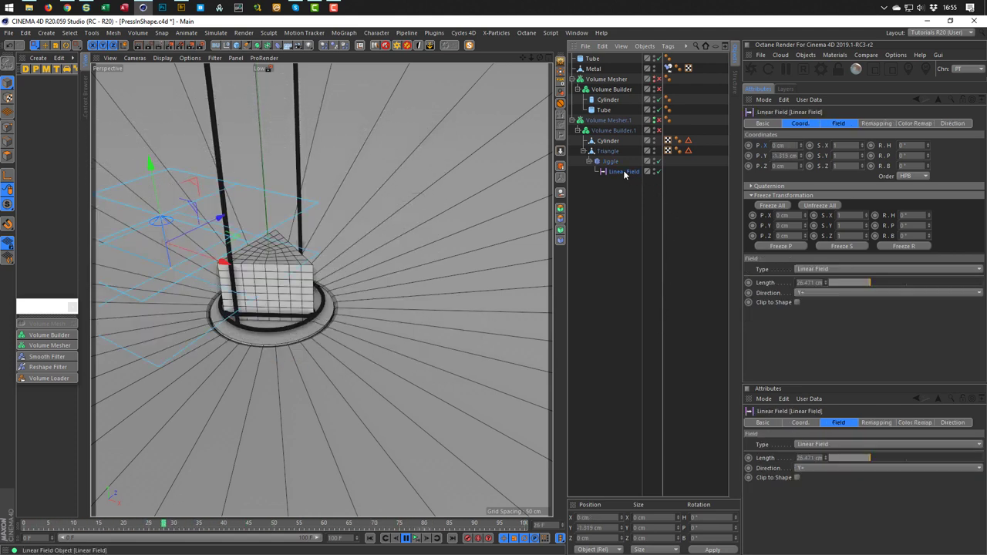
pyautogui.click(843, 123)
pyautogui.click(864, 125)
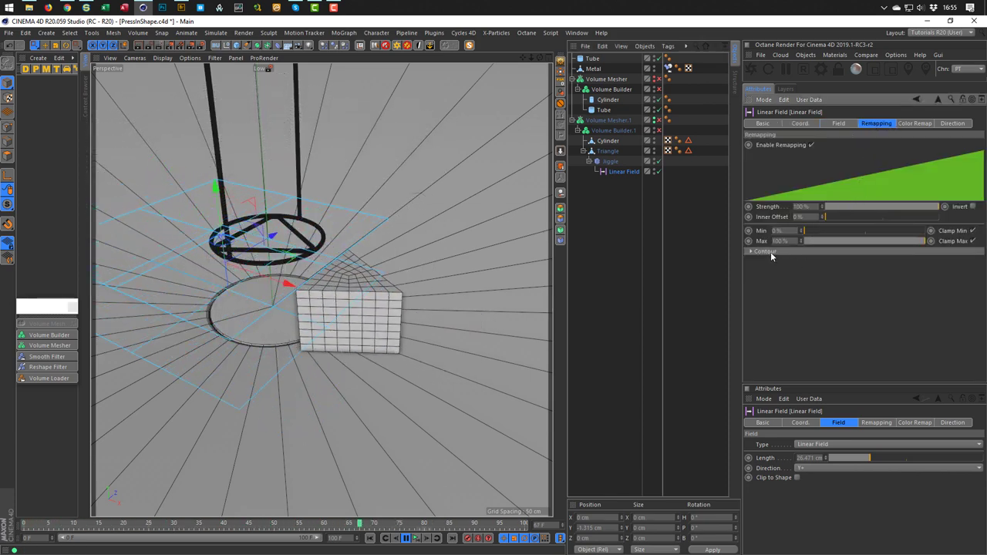
pyautogui.click(771, 252)
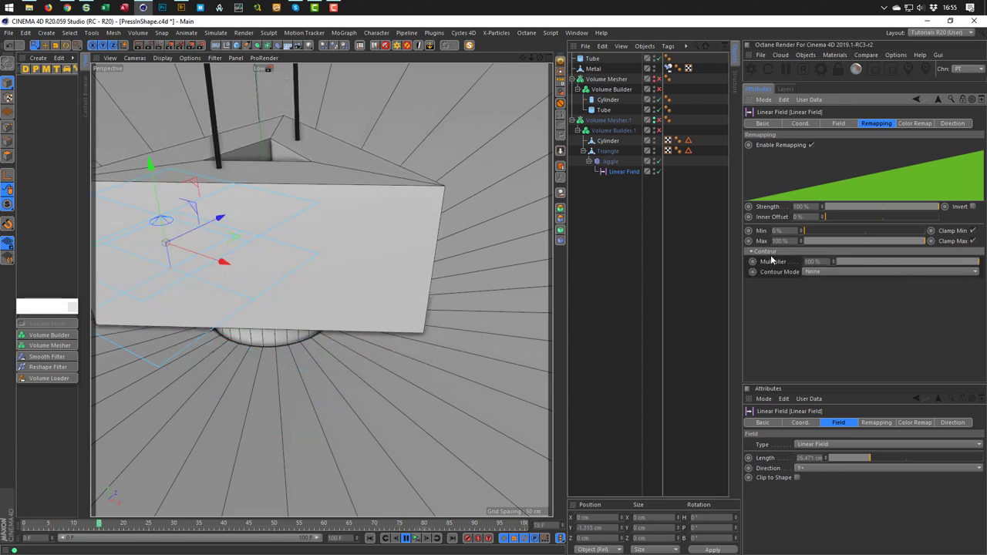
pyautogui.click(822, 271)
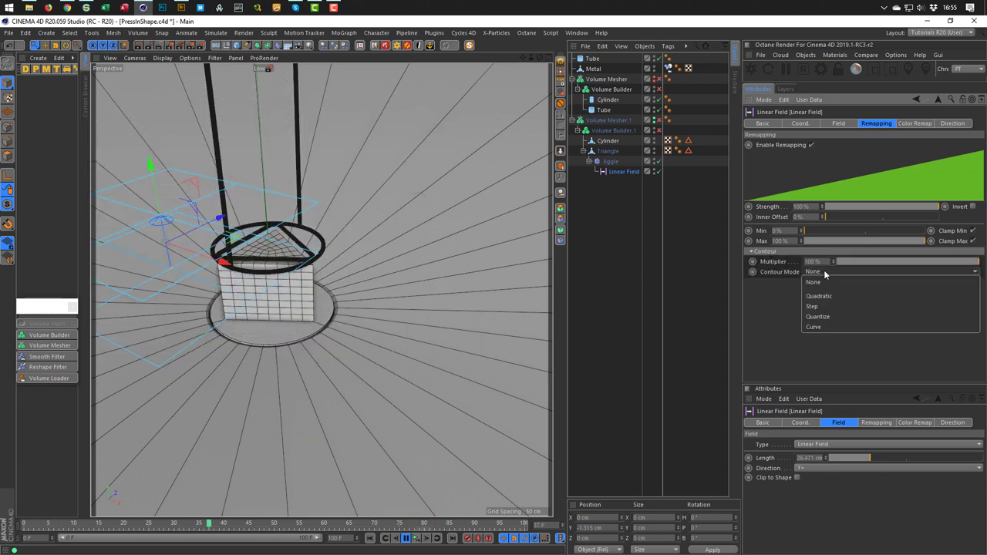
pyautogui.click(819, 327)
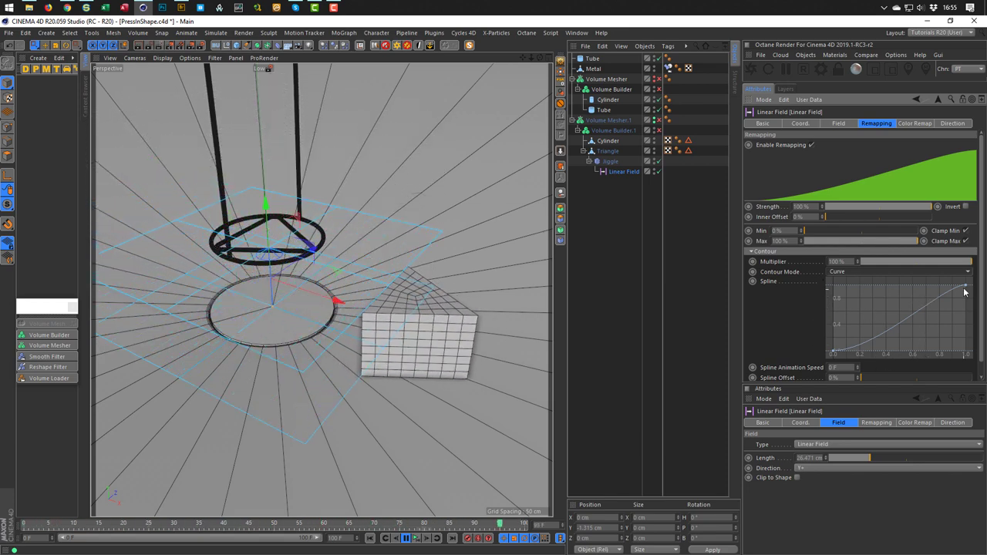
pyautogui.moveTo(954, 287); pyautogui.dragTo(955, 324)
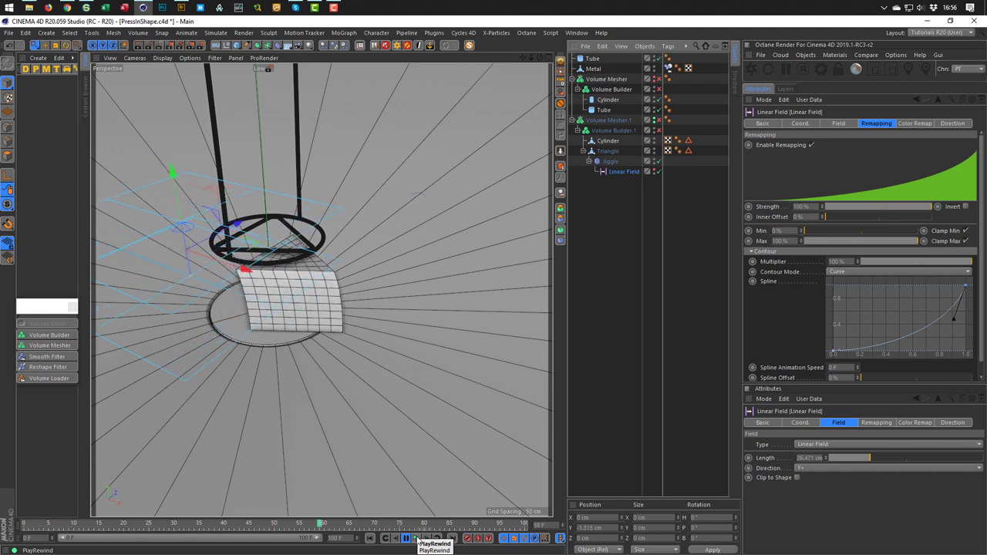
# Rewind and replay the animation to check the jiggle, finishing at frame 0
pyautogui.click(417, 540)
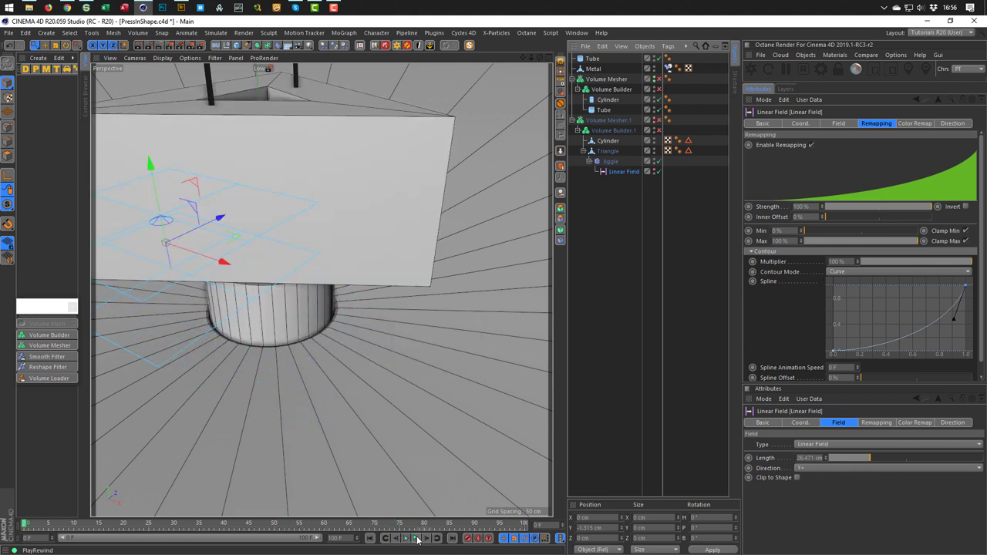
pyautogui.click(370, 539)
pyautogui.click(416, 539)
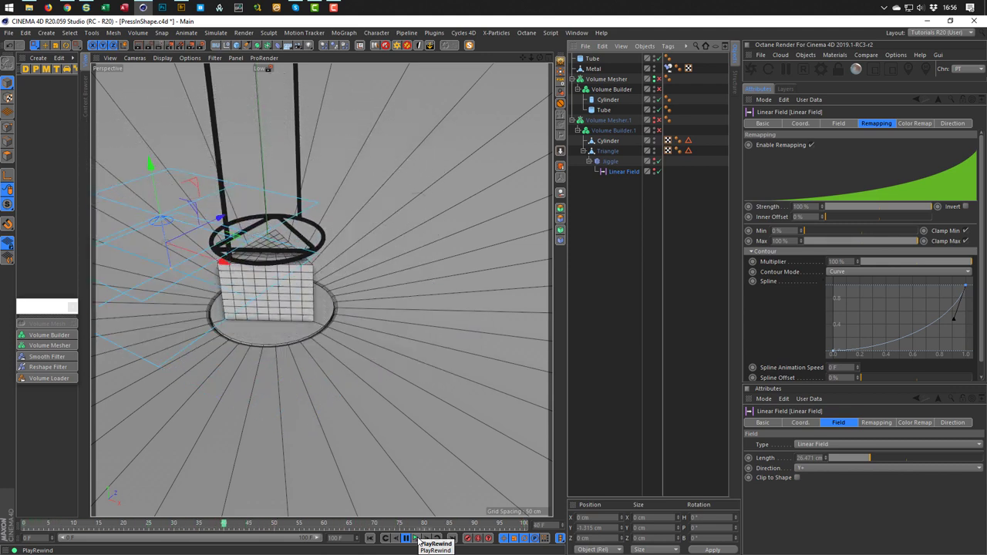
pyautogui.click(417, 539)
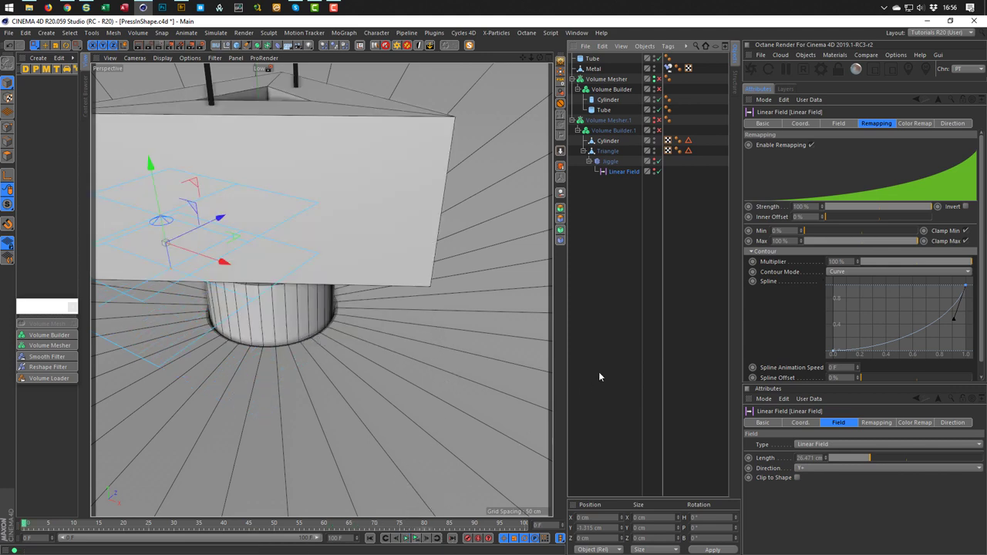
# Re-enable the Volume Builder and make the Hardware preset active, rendering all frames 0–100
pyautogui.click(658, 89)
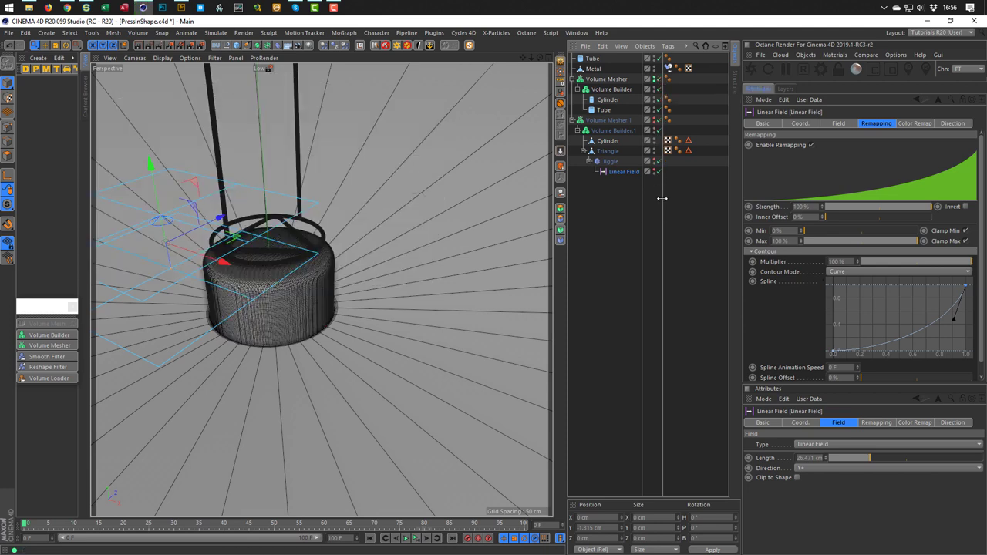
pyautogui.click(651, 262)
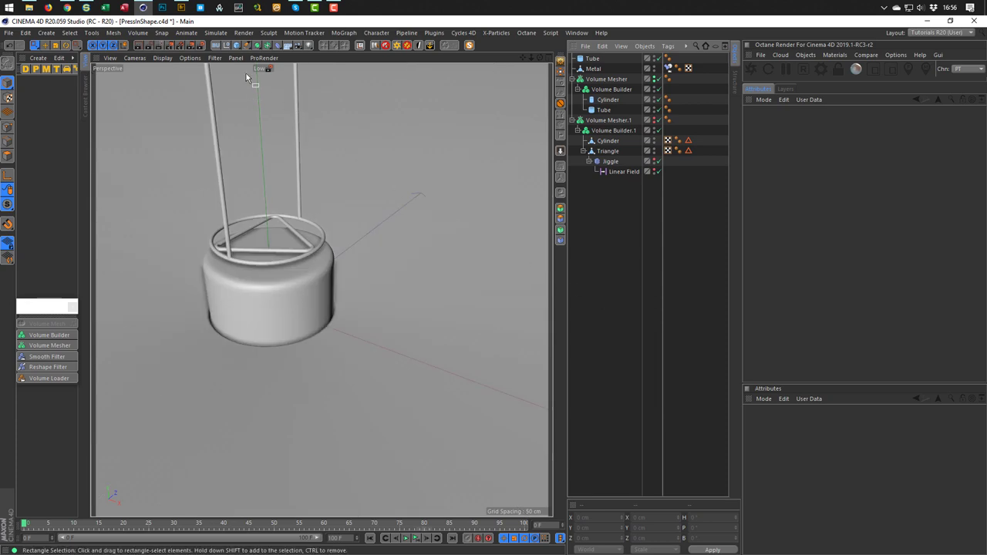
pyautogui.hotkey('ctrl', 'b')
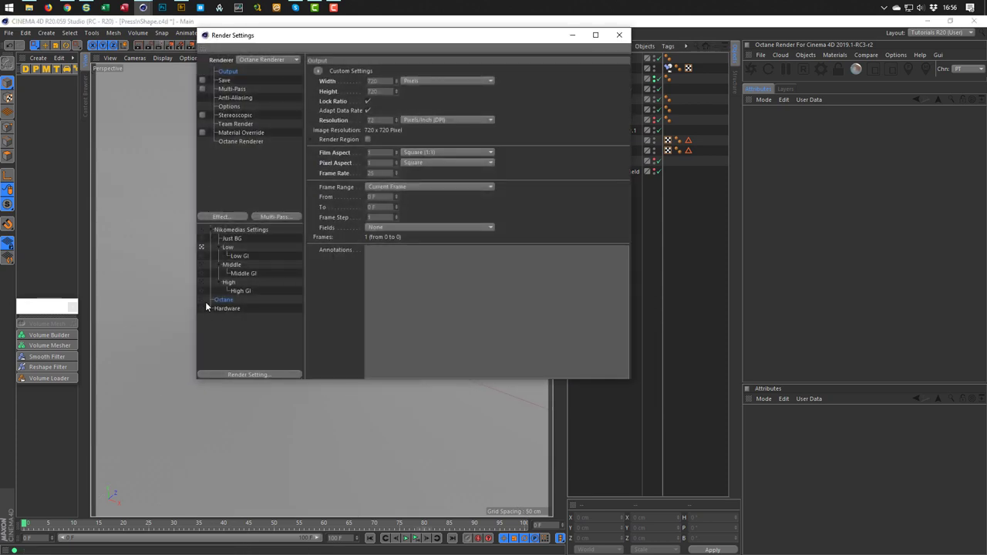
pyautogui.click(202, 308)
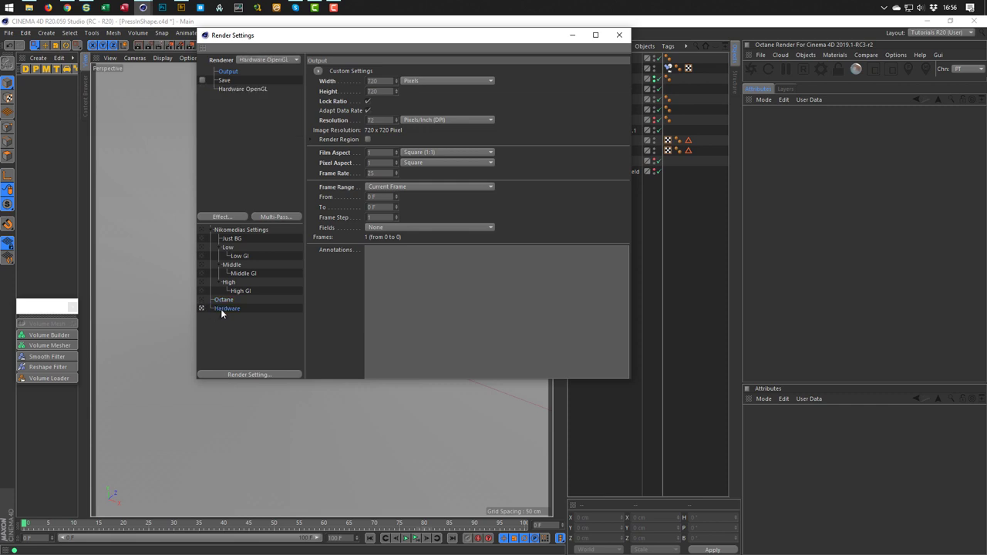
pyautogui.click(241, 88)
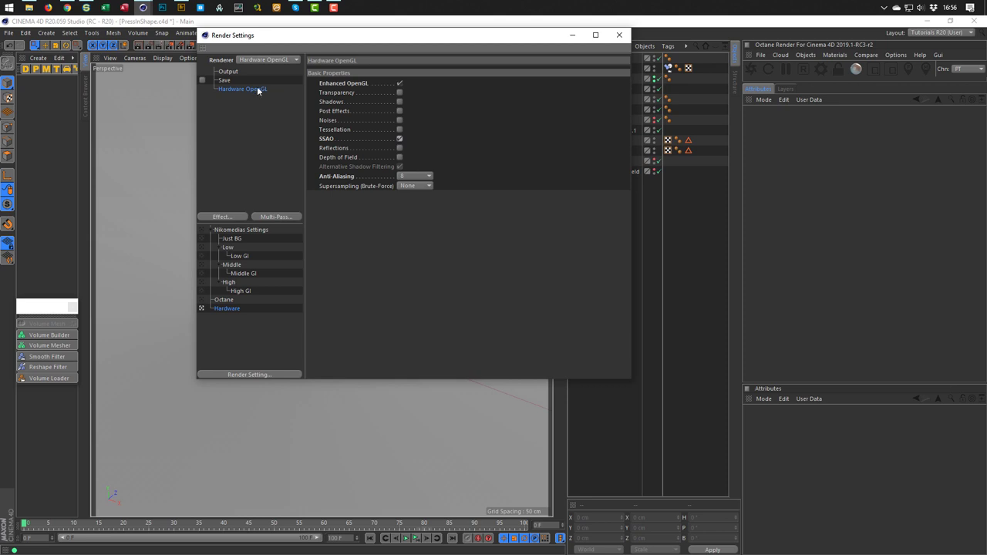
pyautogui.click(228, 71)
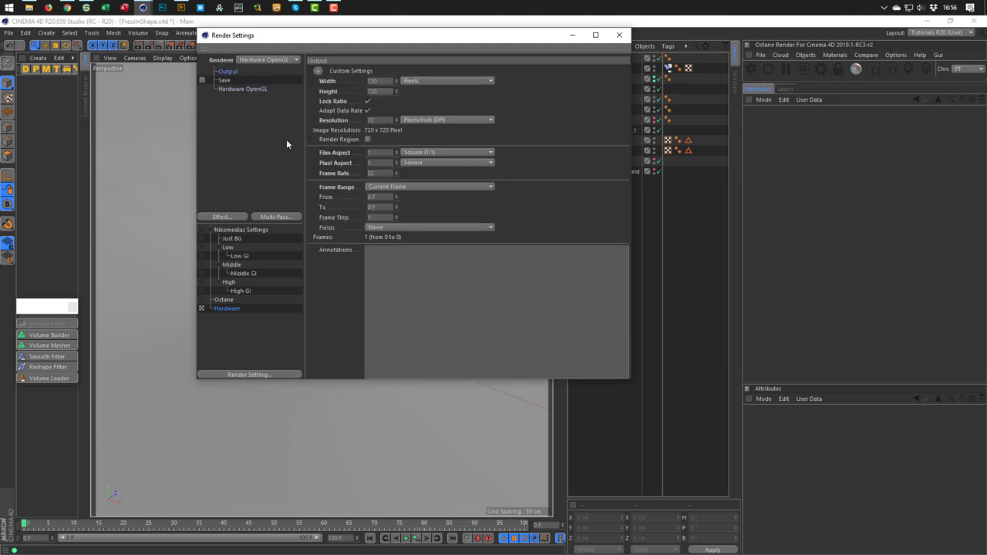
pyautogui.click(387, 187)
pyautogui.click(400, 223)
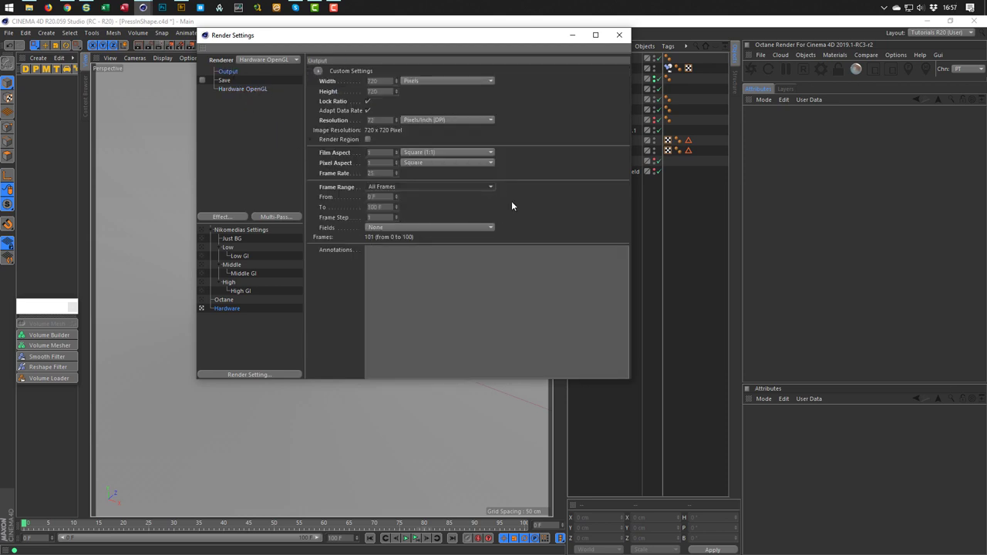
pyautogui.click(618, 36)
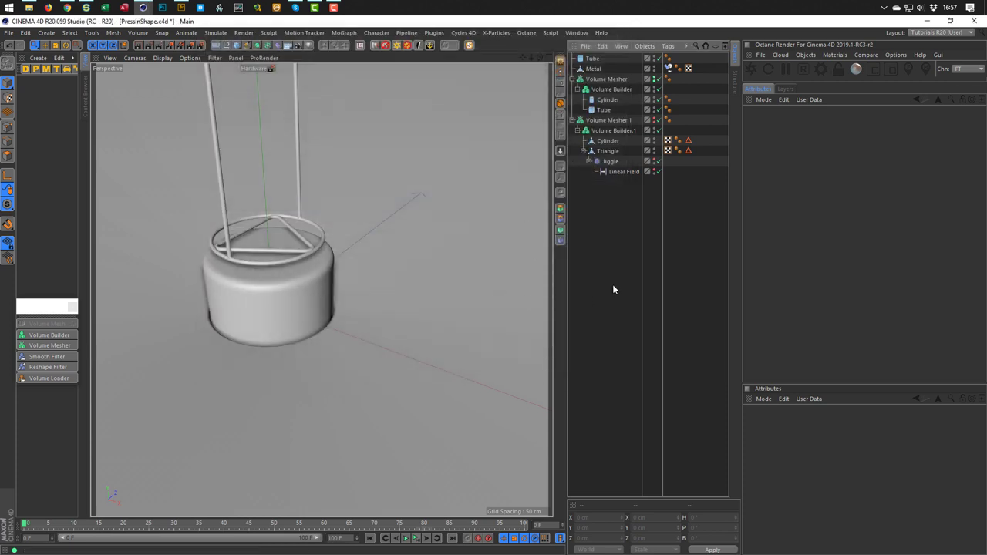
# Render all 101 frames to the Picture Viewer without saving, then play them back
pyautogui.hotkey('shift', 'r')
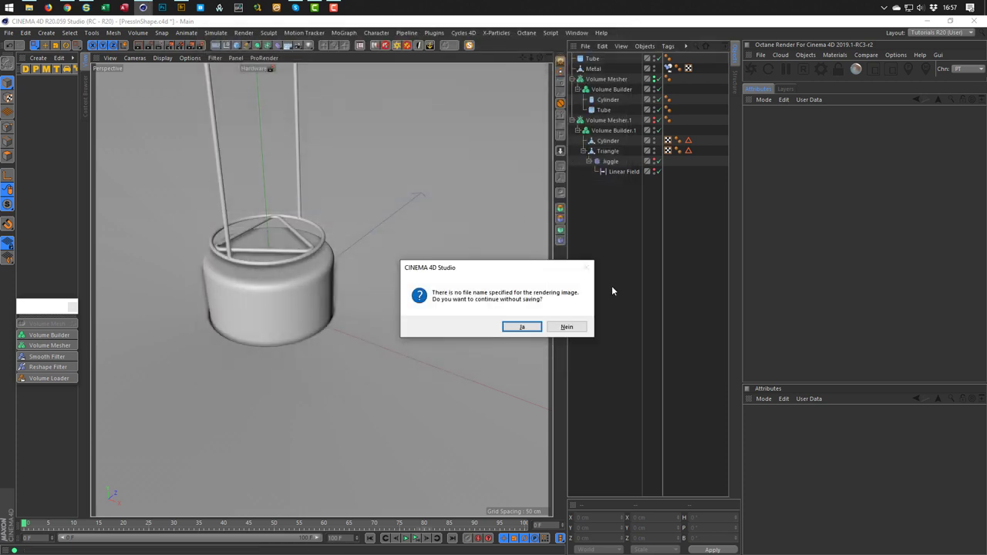
pyautogui.press('Return')
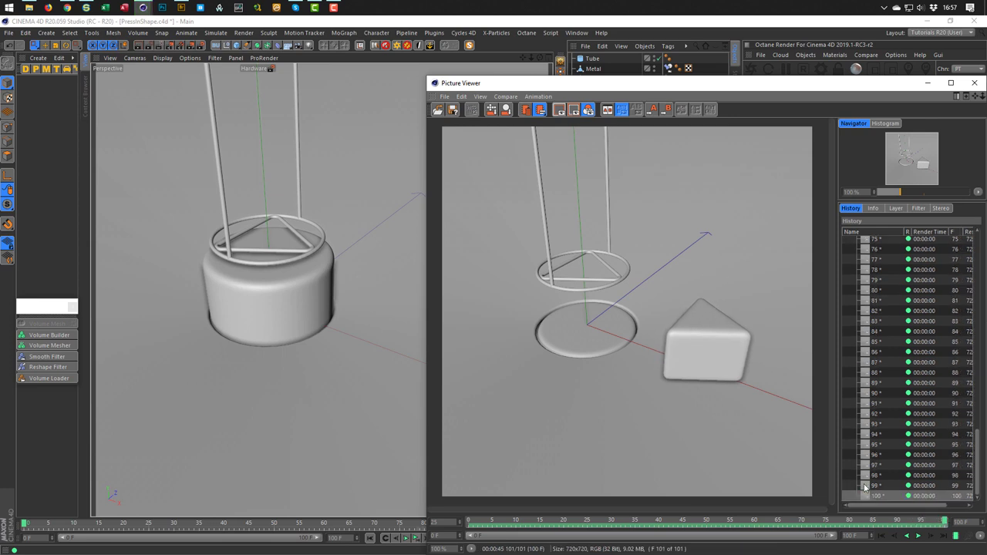
pyautogui.click(917, 537)
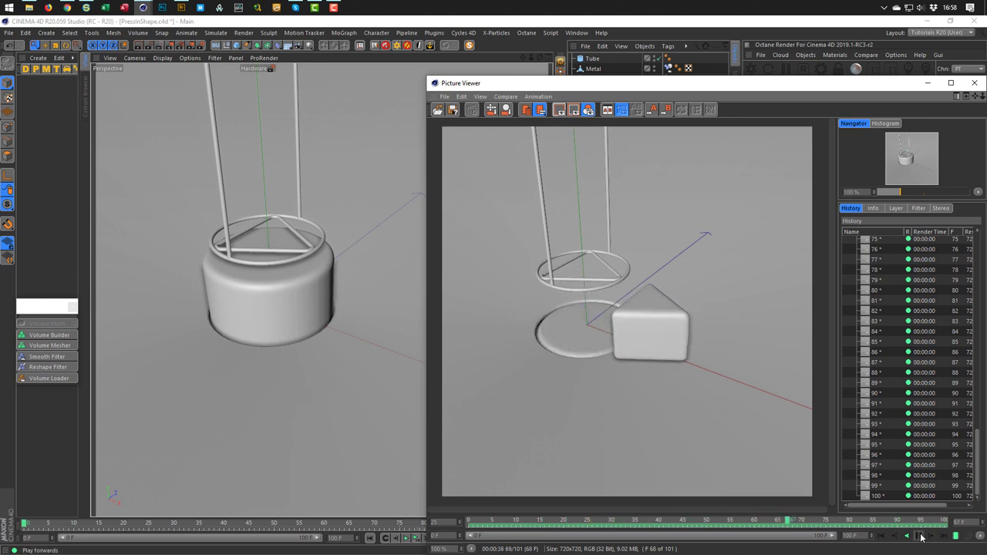
pyautogui.click(918, 536)
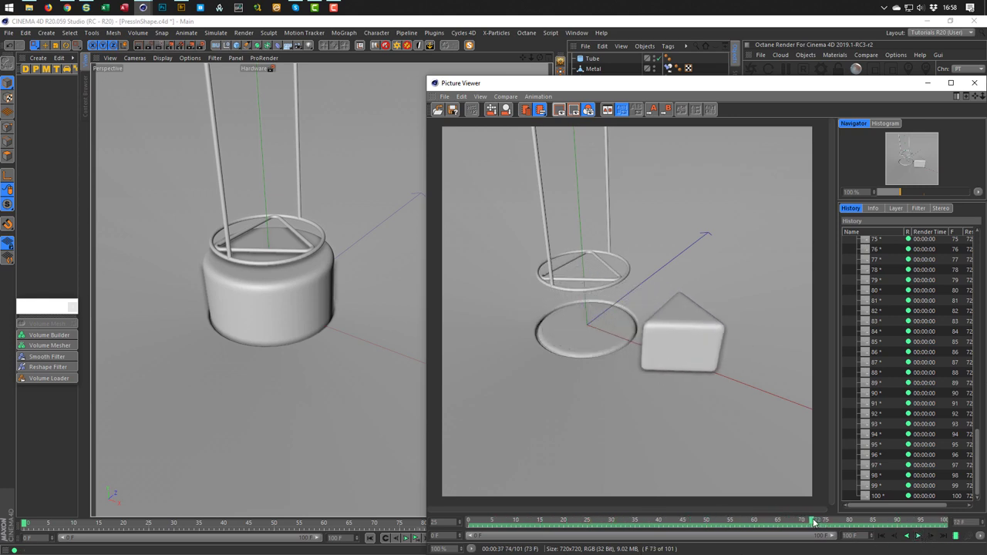
# Scrub the rendered sequence between frames 66 and 84 to inspect the jiggling block
pyautogui.moveTo(821, 524); pyautogui.dragTo(847, 522)
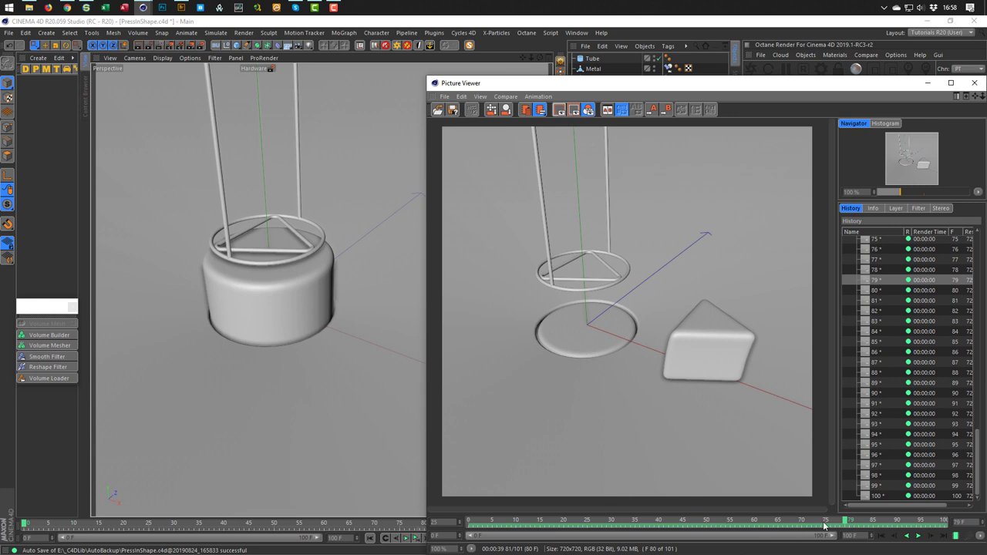
pyautogui.moveTo(846, 523); pyautogui.dragTo(817, 522)
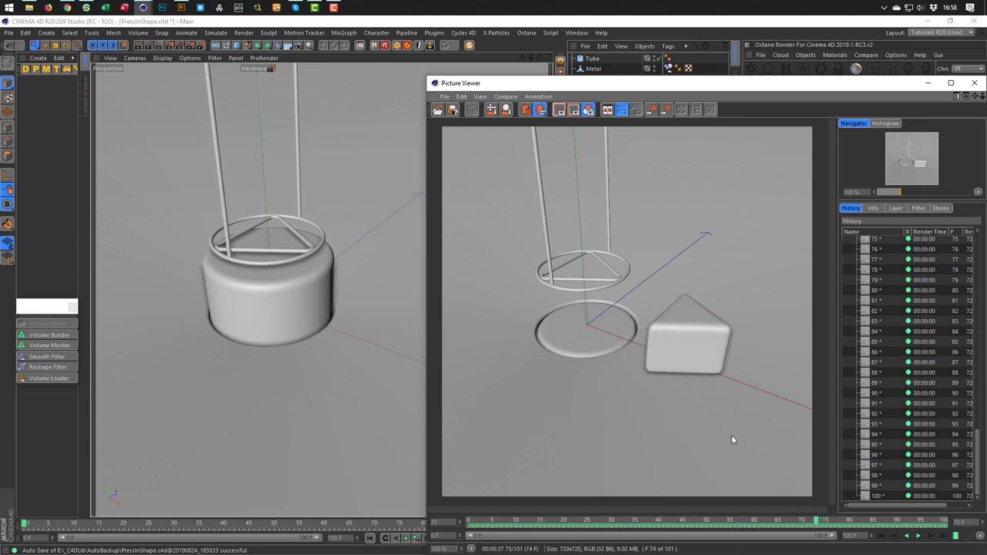
pyautogui.moveTo(819, 522); pyautogui.dragTo(862, 522)
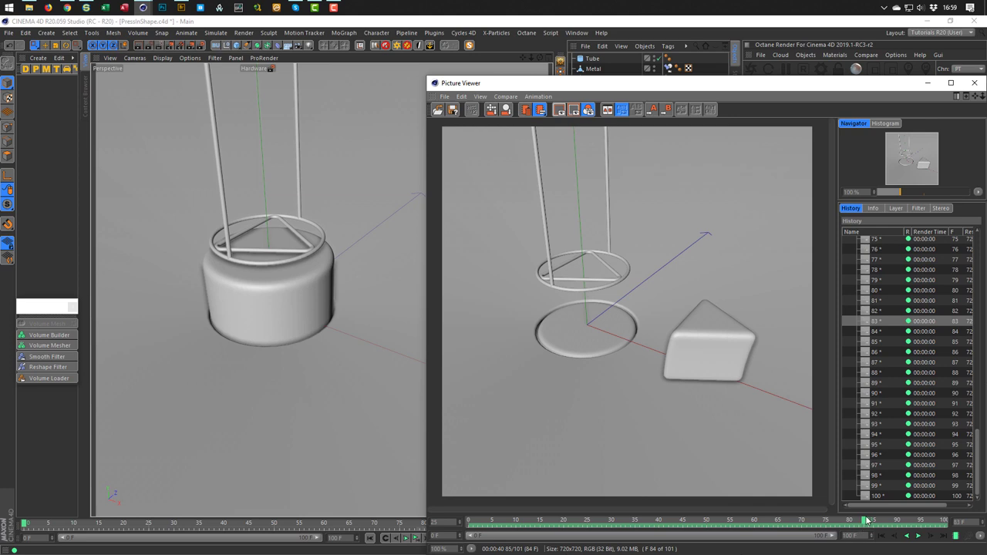
pyautogui.moveTo(866, 521); pyautogui.dragTo(798, 533)
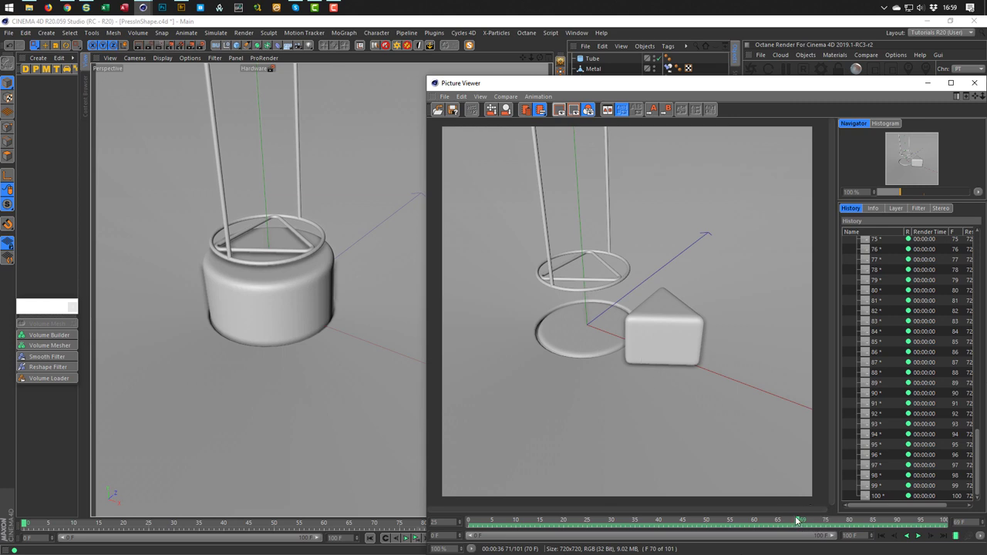
pyautogui.moveTo(799, 525)
pyautogui.mouseDown()
pyautogui.moveTo(779, 525)
pyautogui.moveTo(802, 525)
pyautogui.mouseUp()
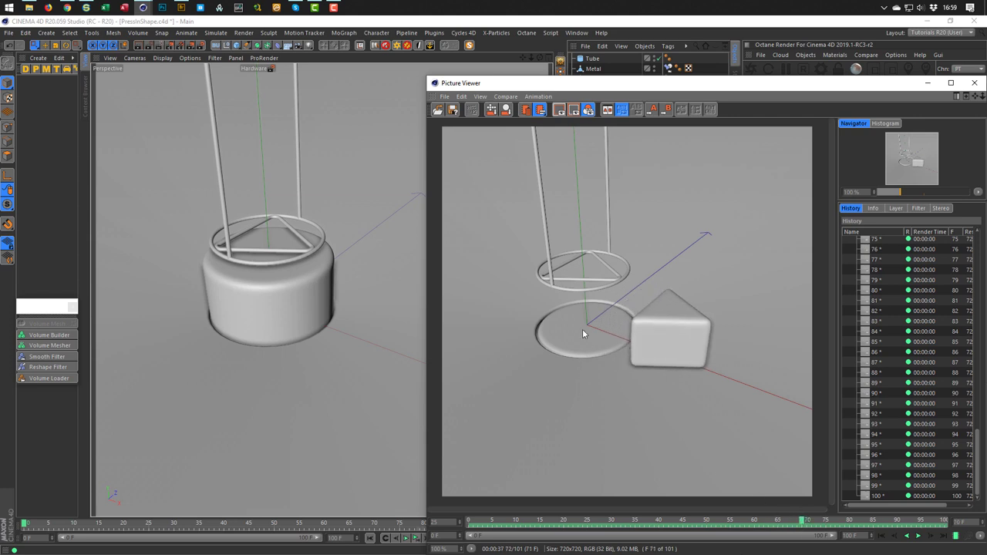
# Close the Picture Viewer, disable the Volume Builder, hide Tube, and select Cylinder under Volume Builder.1
pyautogui.click(974, 83)
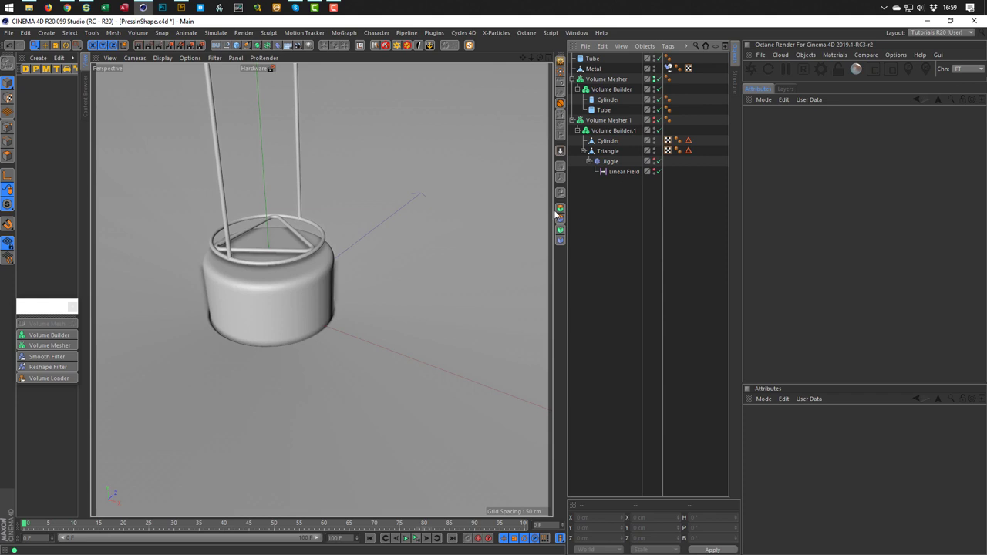
pyautogui.click(659, 89)
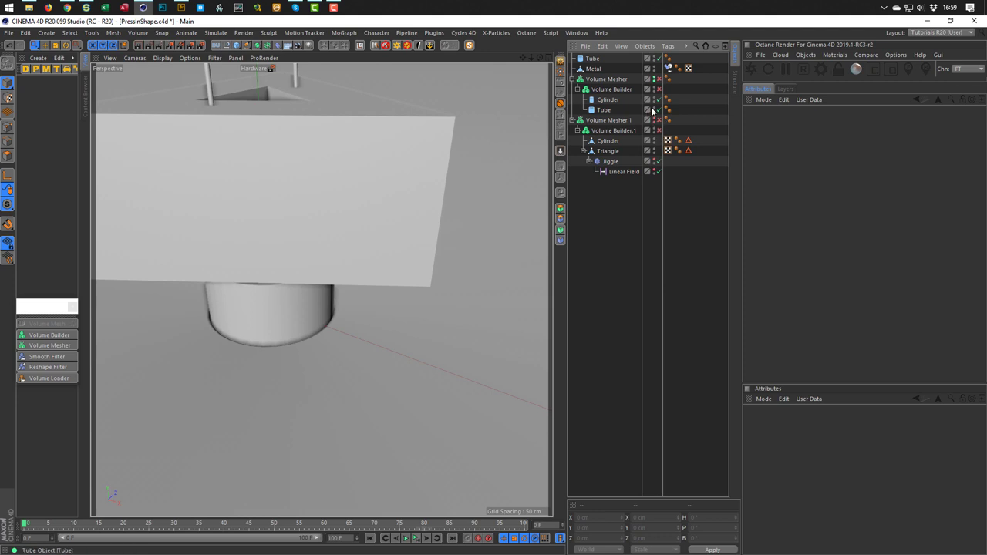
pyautogui.click(654, 108)
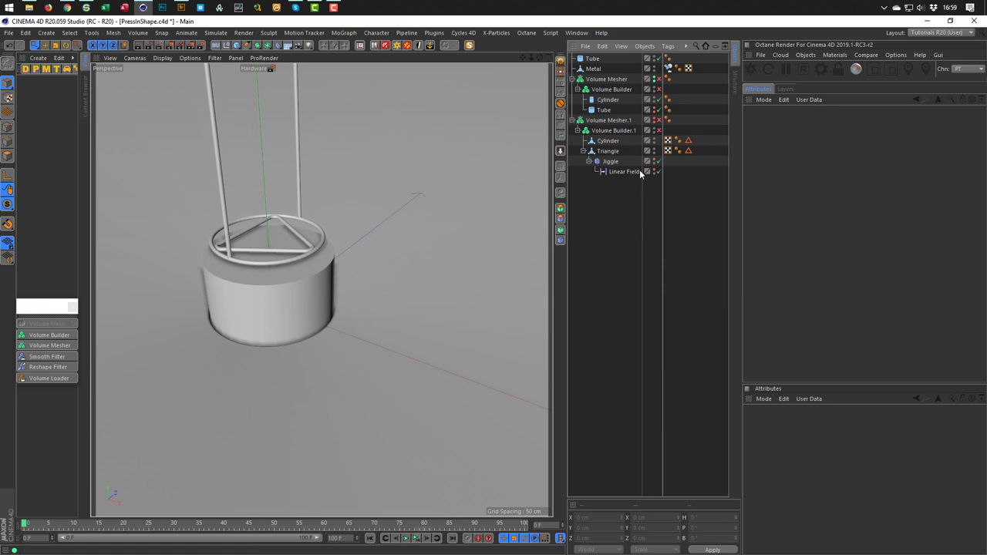
pyautogui.click(611, 142)
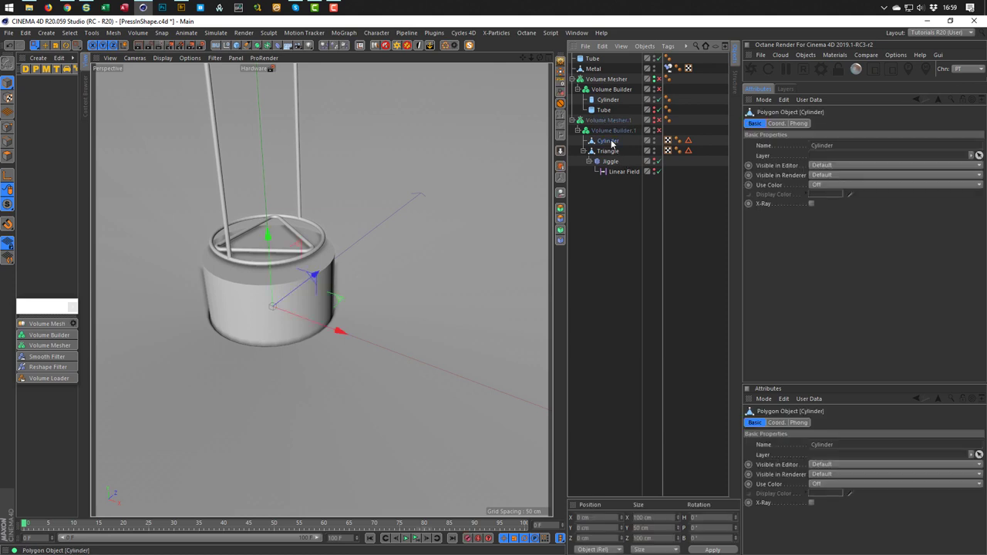
# Frame the base in an enlarged Right view, switch to Points mode, and re-enable Volume Builder.1
pyautogui.middleClick(299, 344)
pyautogui.middleClick(281, 375)
pyautogui.scroll(1, 336, 298)
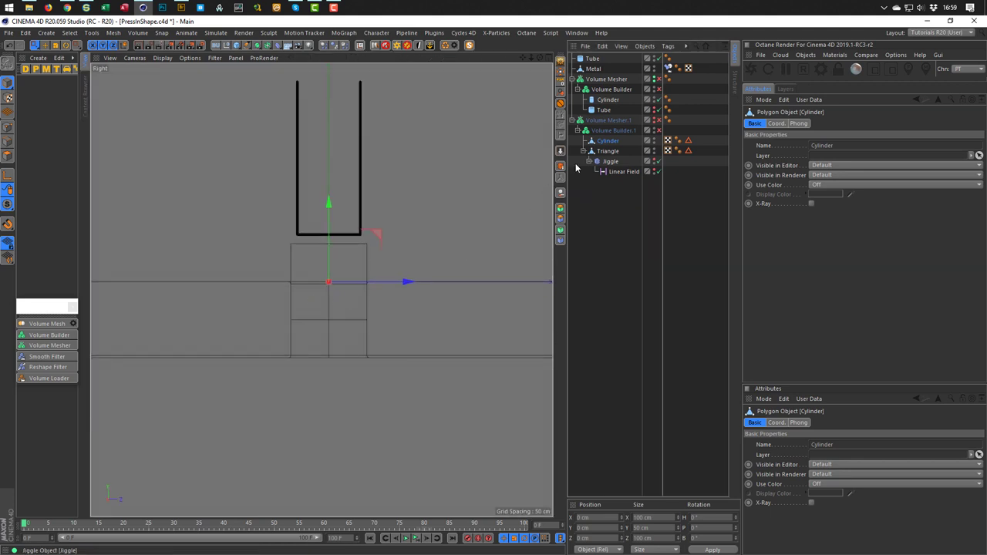
pyautogui.click(6, 127)
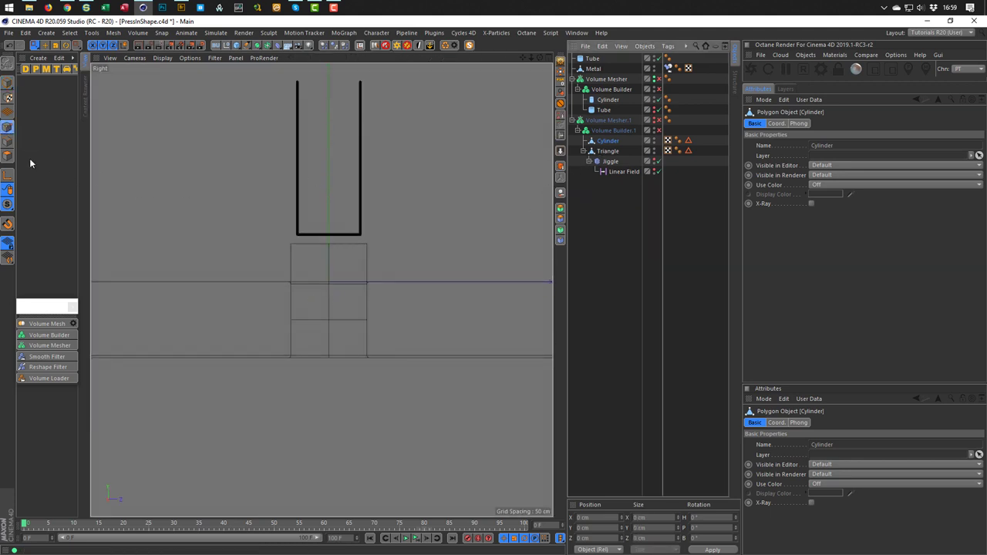
pyautogui.click(658, 121)
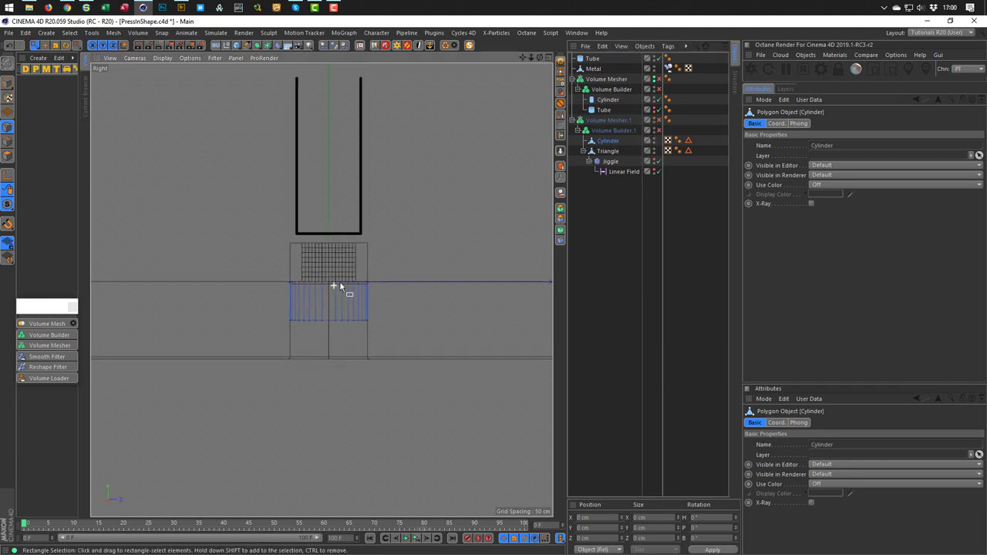
pyautogui.scroll(5, 335, 287)
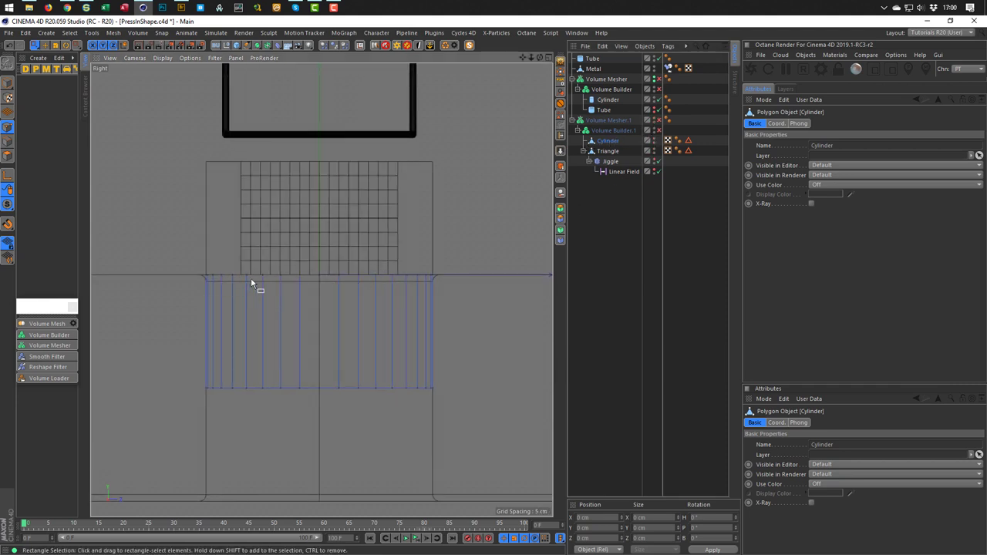
pyautogui.moveTo(251, 277); pyautogui.dragTo(284, 335, button='middle')
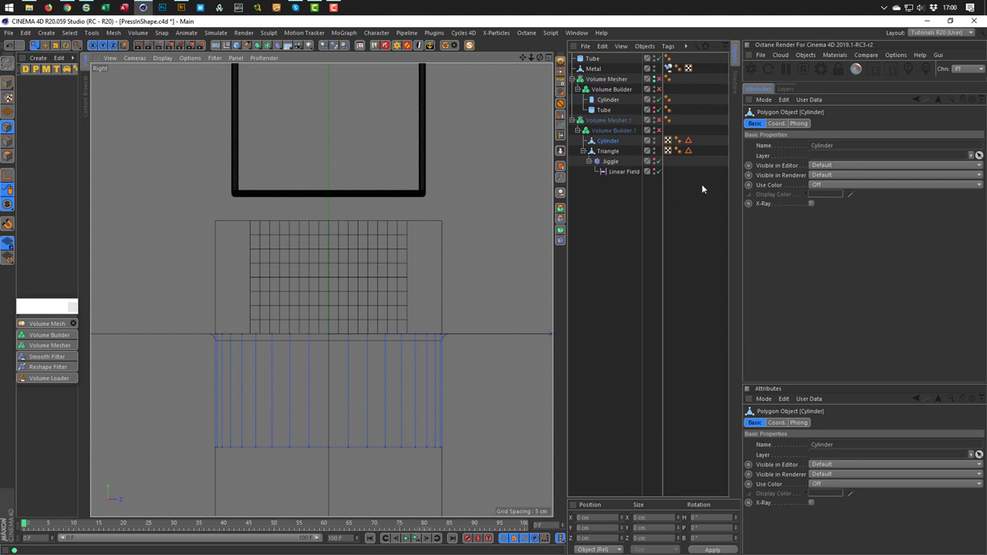
# Delete both Edge Selection tags and duplicate Cylinder as Cylinder.1
pyautogui.moveTo(702, 185); pyautogui.dragTo(689, 133)
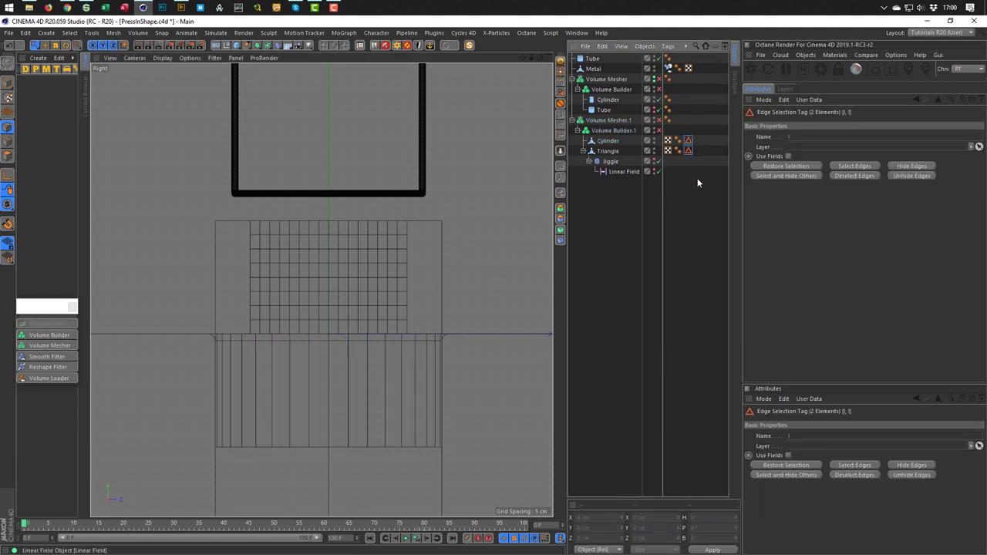
pyautogui.press('Delete')
pyautogui.click(608, 141)
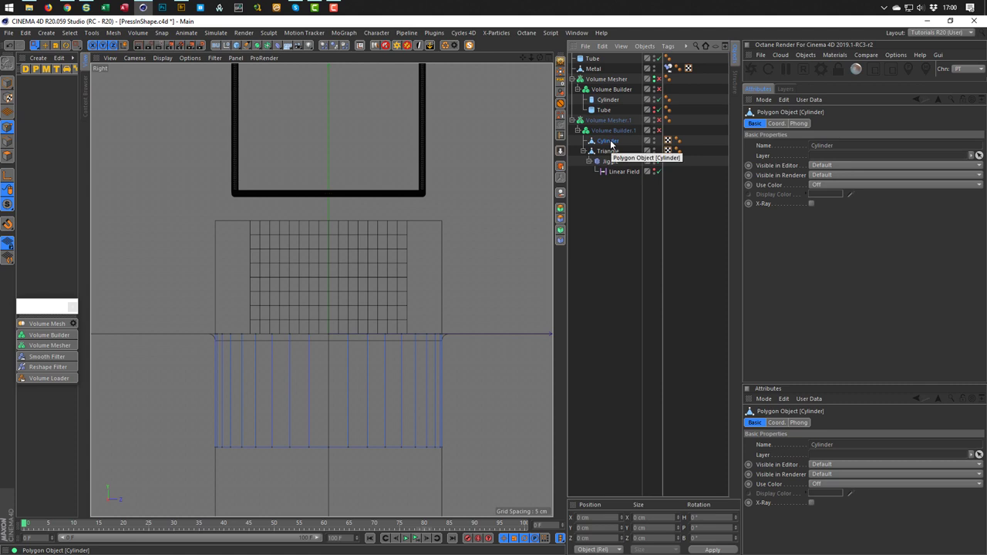
pyautogui.moveTo(611, 143)
pyautogui.mouseDown()
pyautogui.moveTo(630, 144)
pyautogui.moveTo(610, 147)
pyautogui.mouseUp()
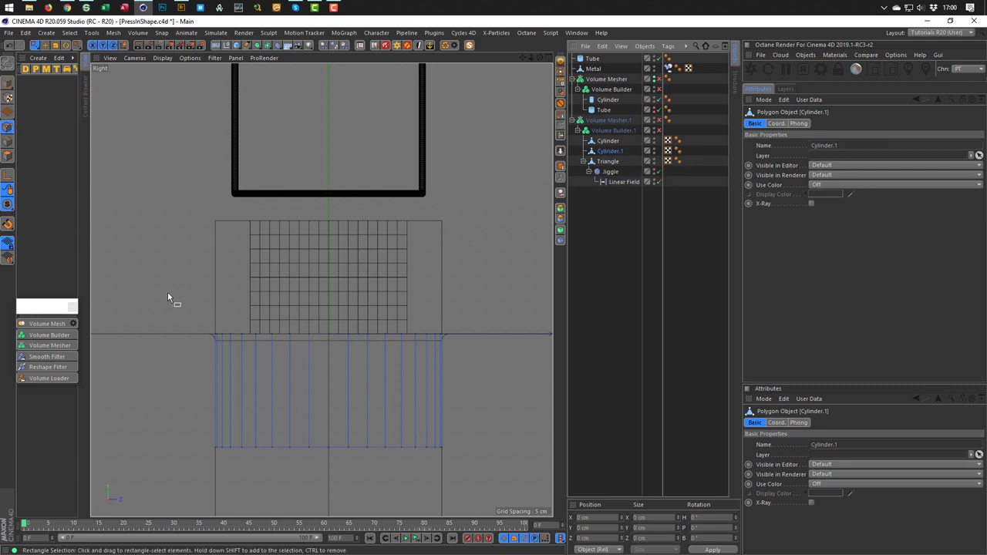
# Box-select Cylinder.1's top ring of points and raise it about 35 cm on Y
pyautogui.moveTo(174, 287); pyautogui.dragTo(492, 401)
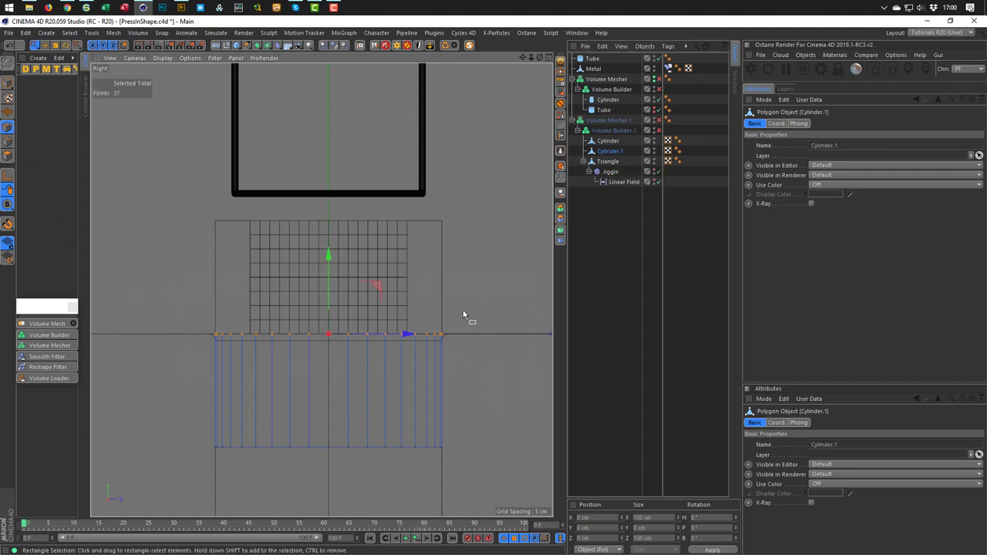
pyautogui.press('0')
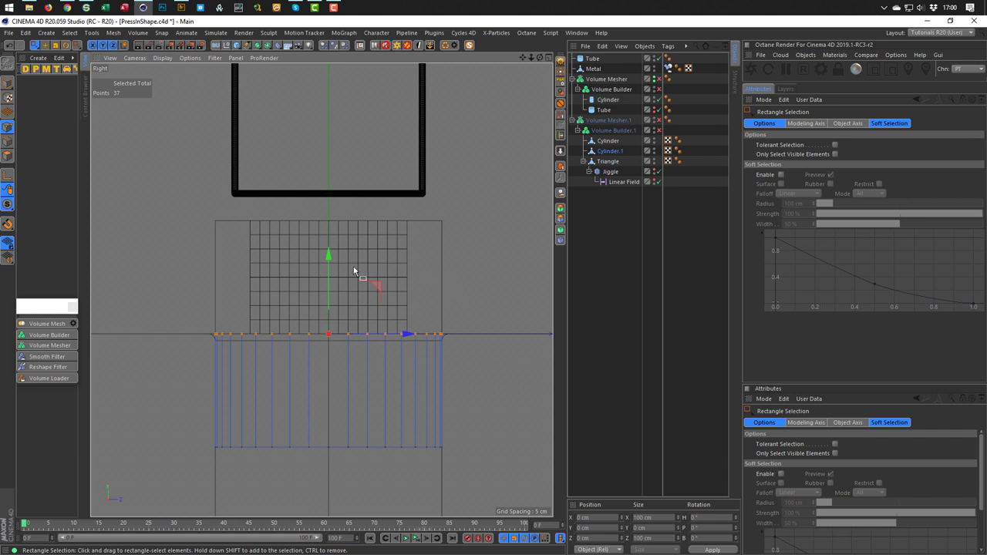
pyautogui.moveTo(329, 256); pyautogui.dragTo(354, 146)
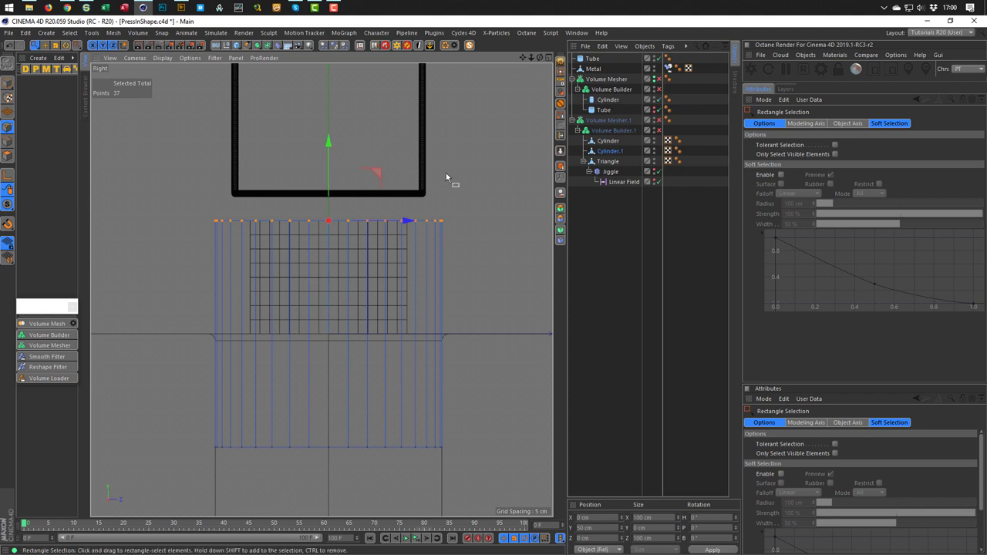
# Return to Model mode and uncheck Cylinder.1 in Volume Builder.1's Objects list
pyautogui.click(7, 83)
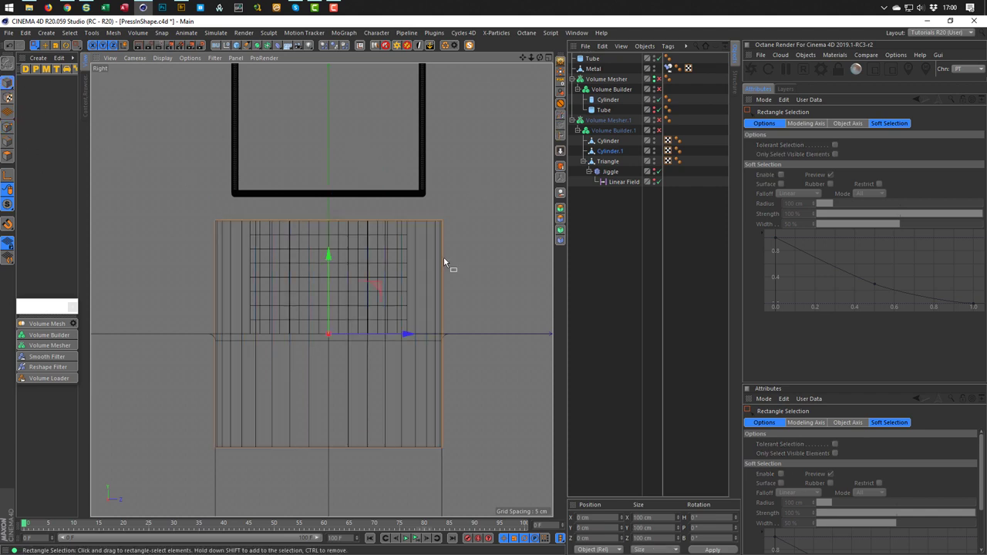
pyautogui.click(647, 166)
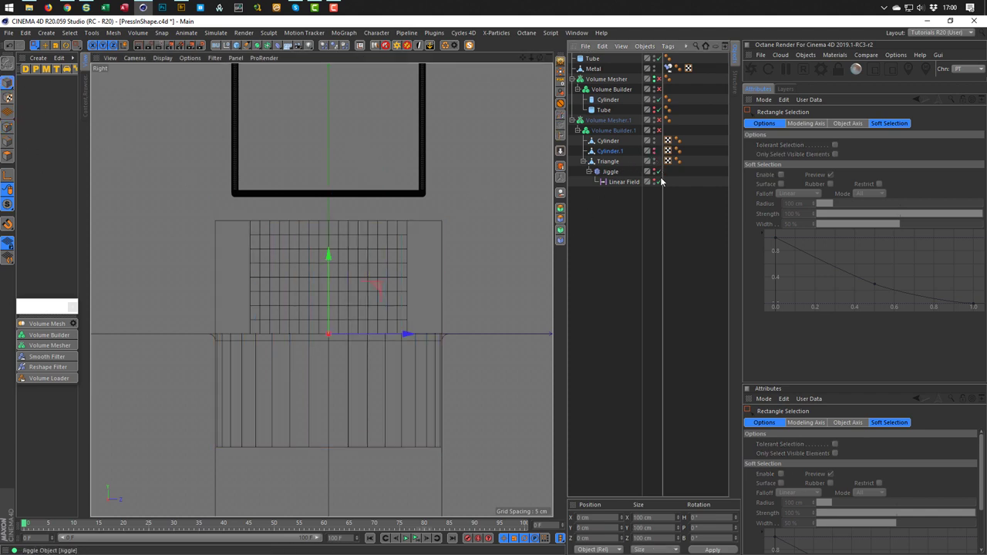
pyautogui.click(617, 131)
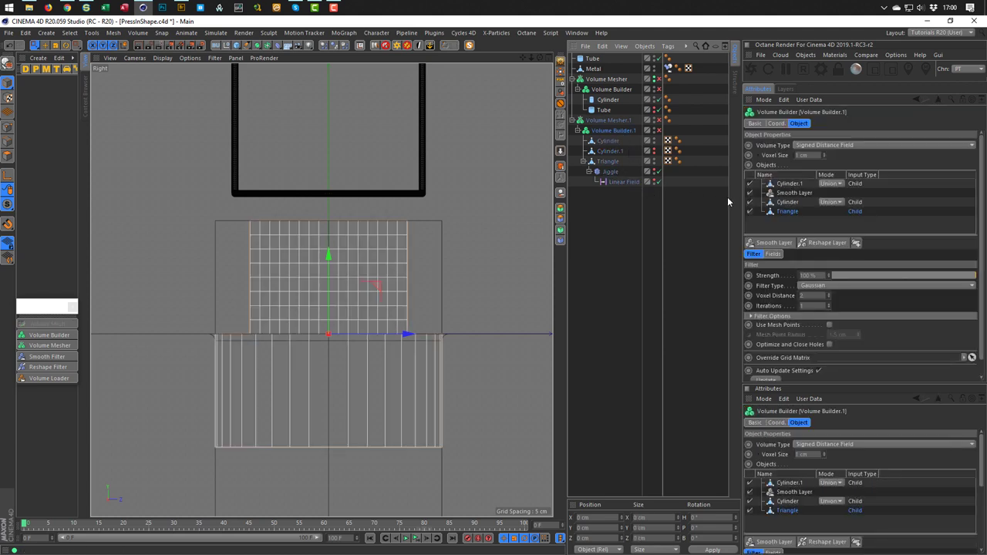
pyautogui.click(751, 184)
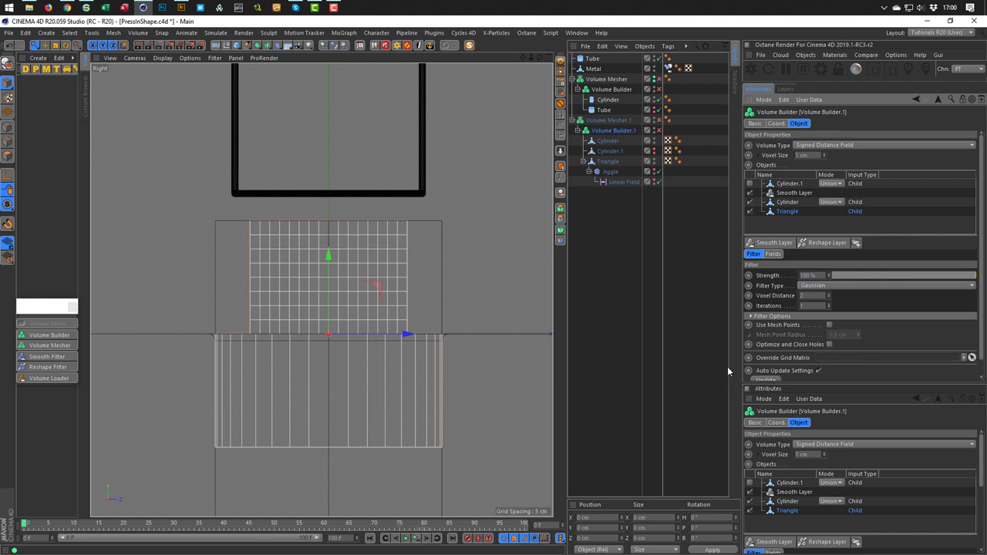
pyautogui.click(610, 142)
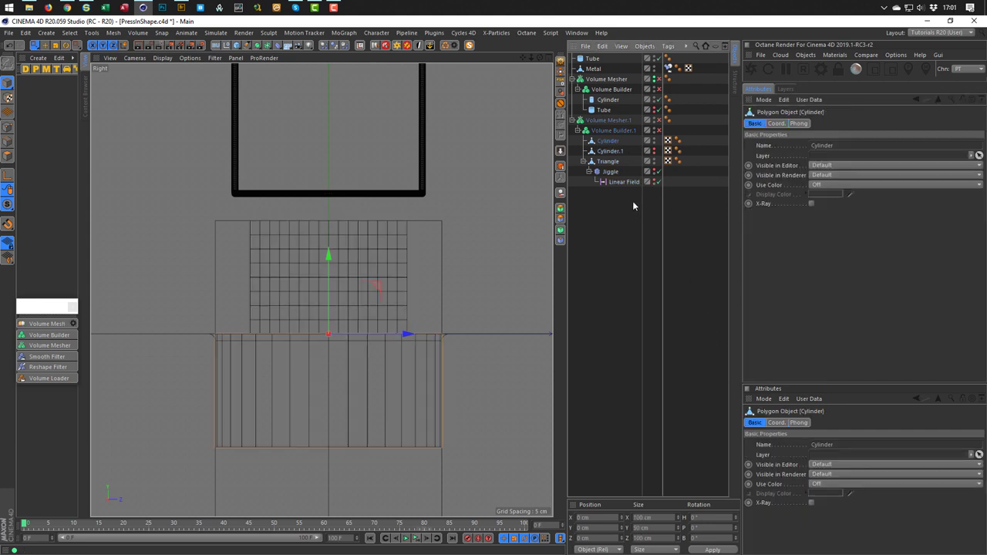
# Add a Pose Morph tag to Cylinder with Points enabled, Cylinder.1 as target, in Animate mode
pyautogui.rightClick(609, 142)
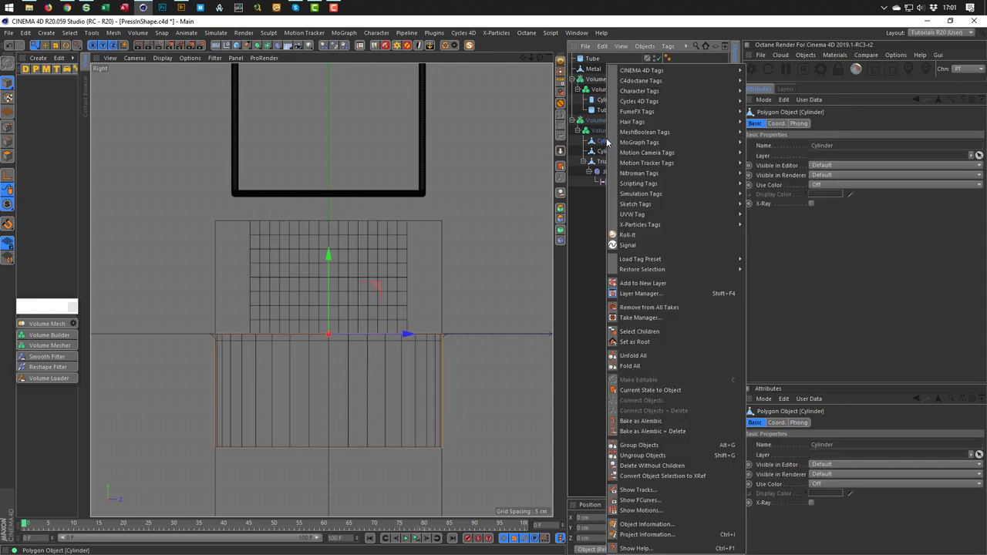
pyautogui.moveTo(695, 90)
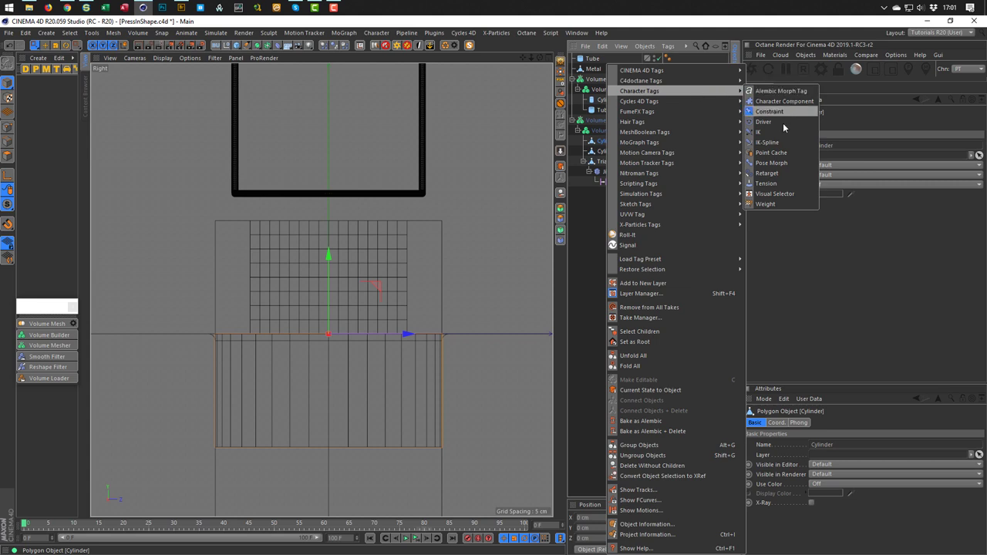
pyautogui.click(779, 163)
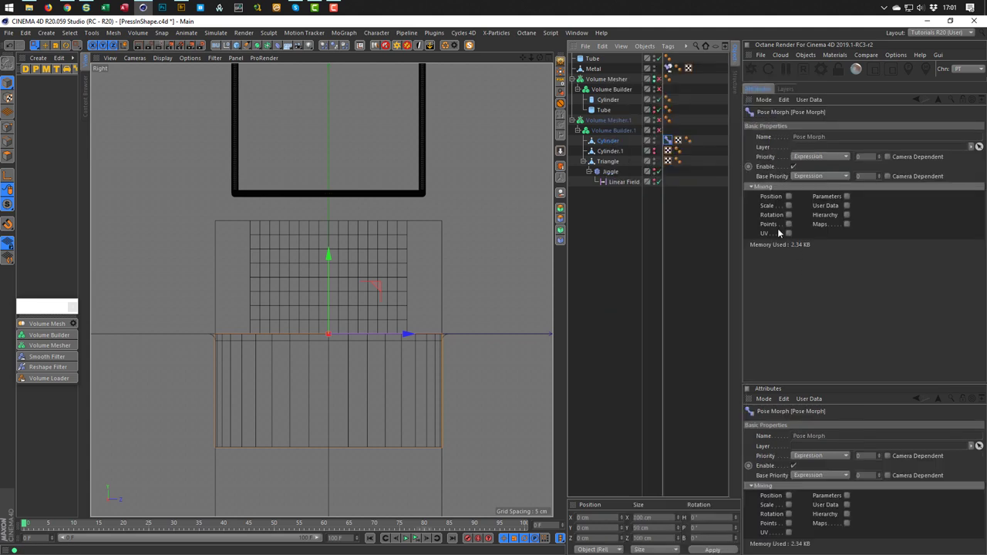
pyautogui.click(788, 223)
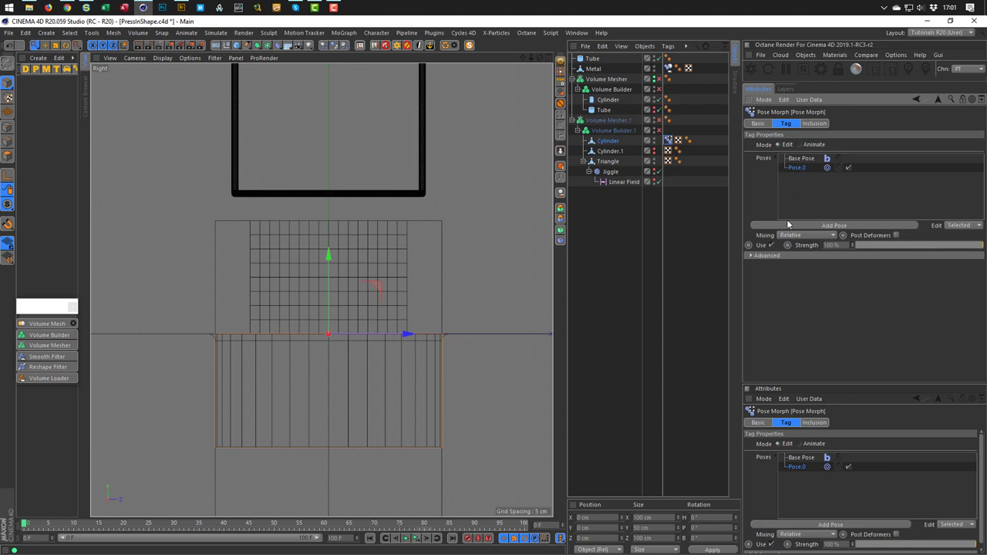
pyautogui.click(764, 257)
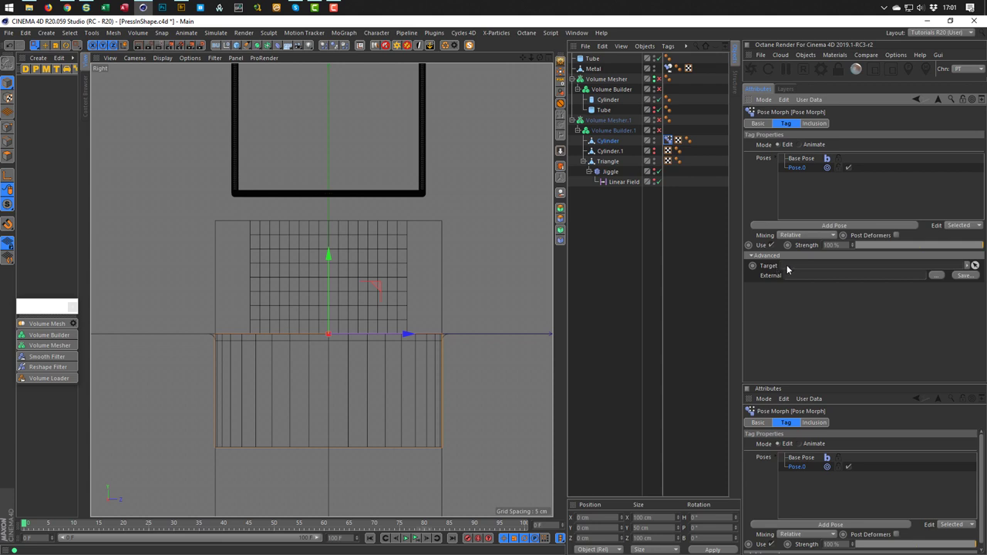
pyautogui.moveTo(611, 153); pyautogui.dragTo(789, 267)
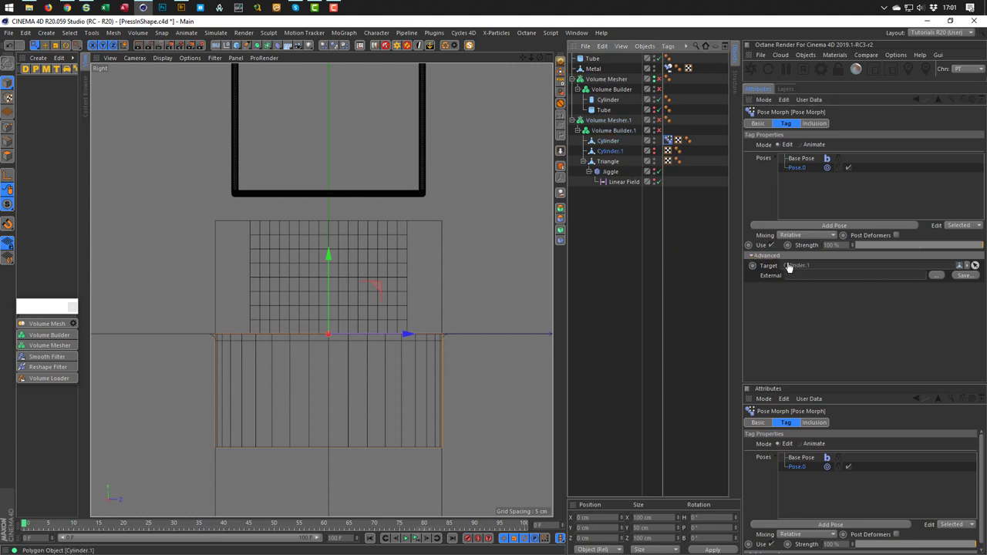
pyautogui.click(799, 144)
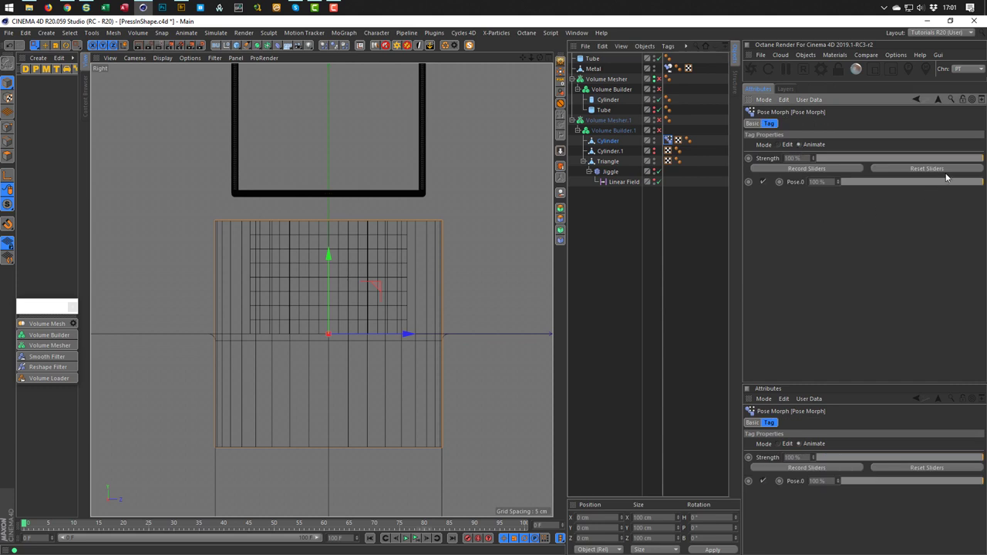
pyautogui.middleClick(366, 257)
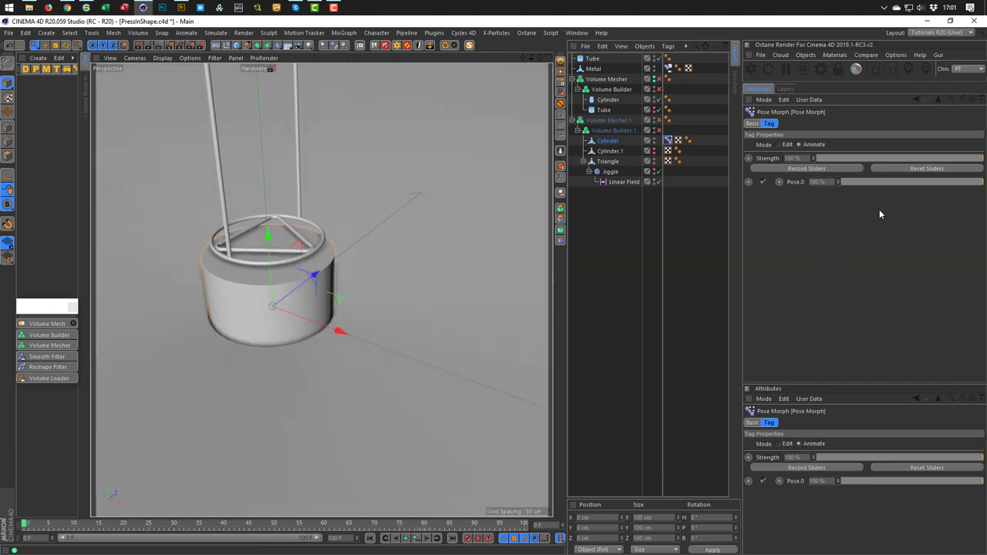
# Test the Pose Morph strength in the four-view layout, leaving it at 0% in Perspective
pyautogui.moveTo(976, 159); pyautogui.dragTo(814, 161)
pyautogui.press('F5')
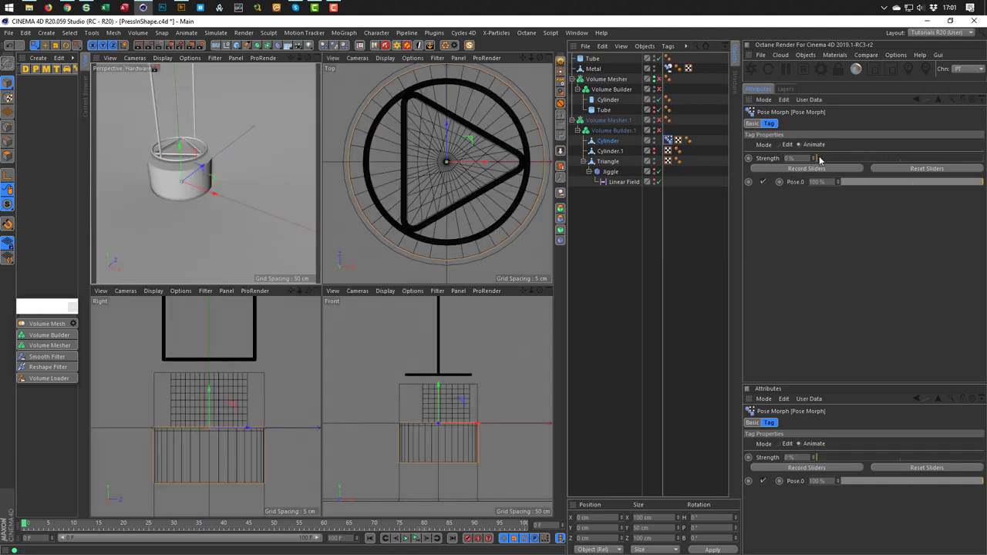
pyautogui.moveTo(819, 159)
pyautogui.mouseDown()
pyautogui.moveTo(964, 155)
pyautogui.moveTo(814, 171)
pyautogui.mouseUp()
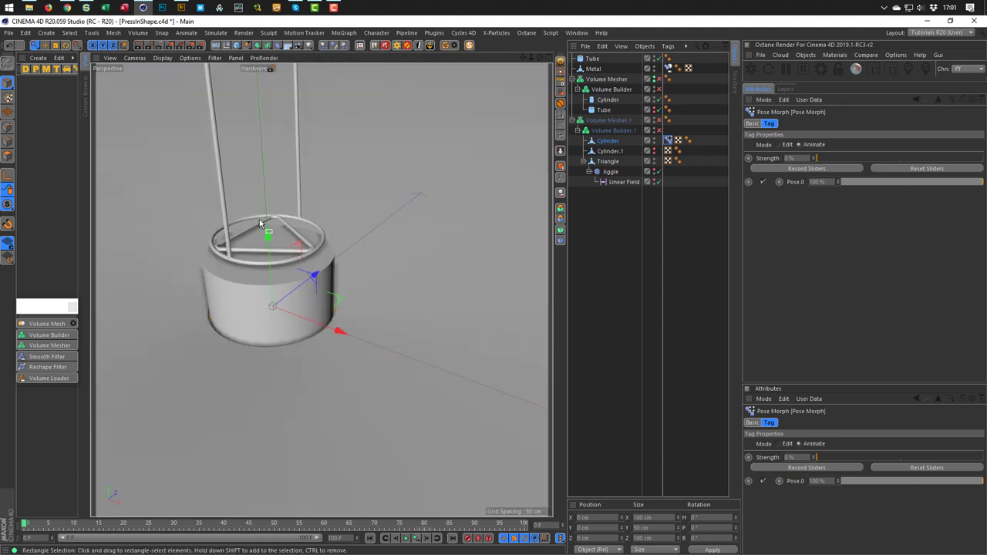
pyautogui.middleClick(287, 272)
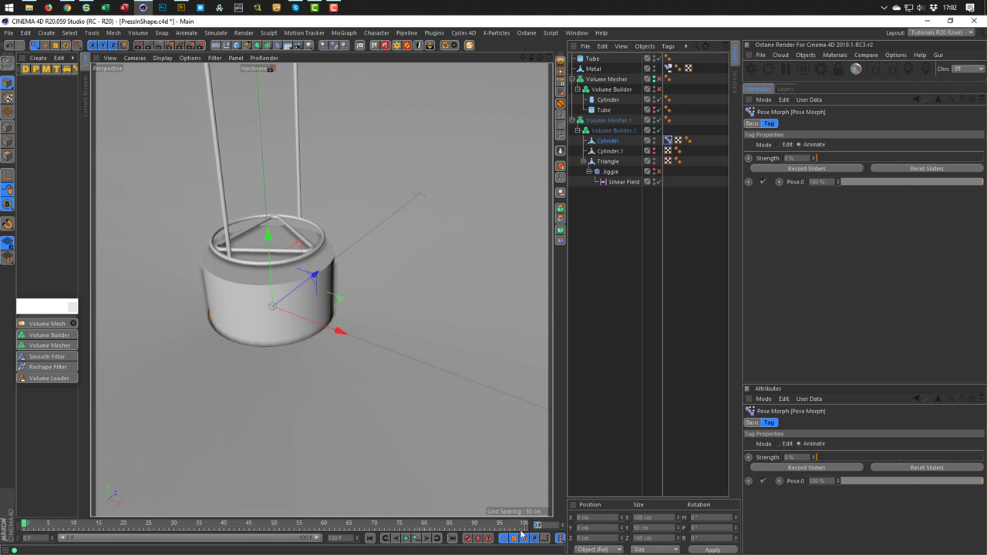
# Key the Pose Morph strength at 0% on frame 70 and 100% on frame 90
pyautogui.hotkey('ctrl', 'g')
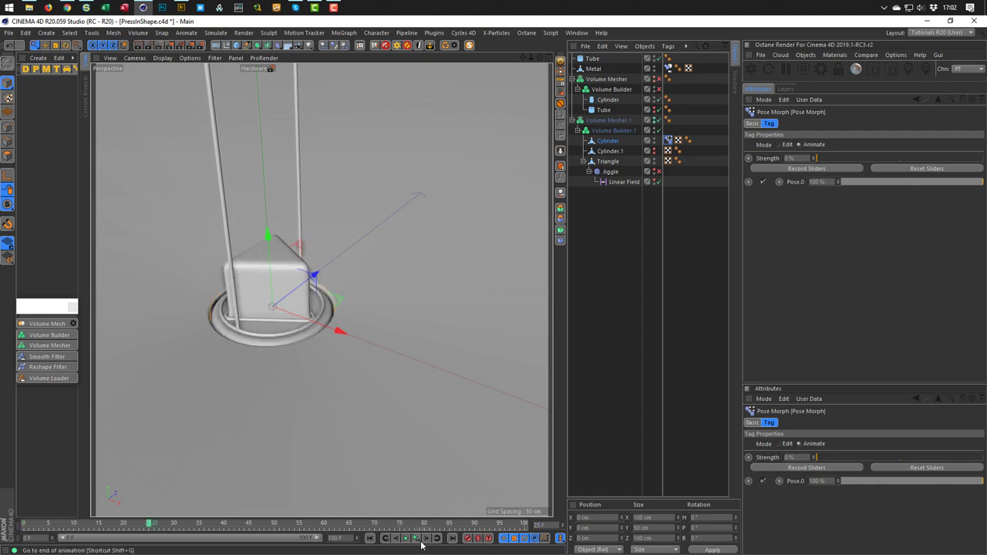
pyautogui.click(405, 540)
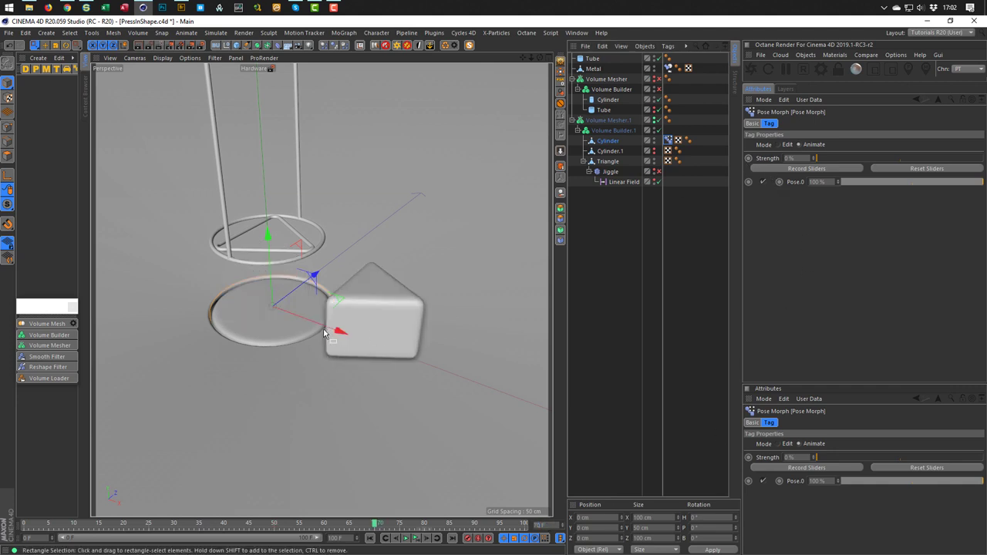
pyautogui.keyDown('alt'); pyautogui.moveTo(298, 310); pyautogui.dragTo(247, 332); pyautogui.keyUp('alt')
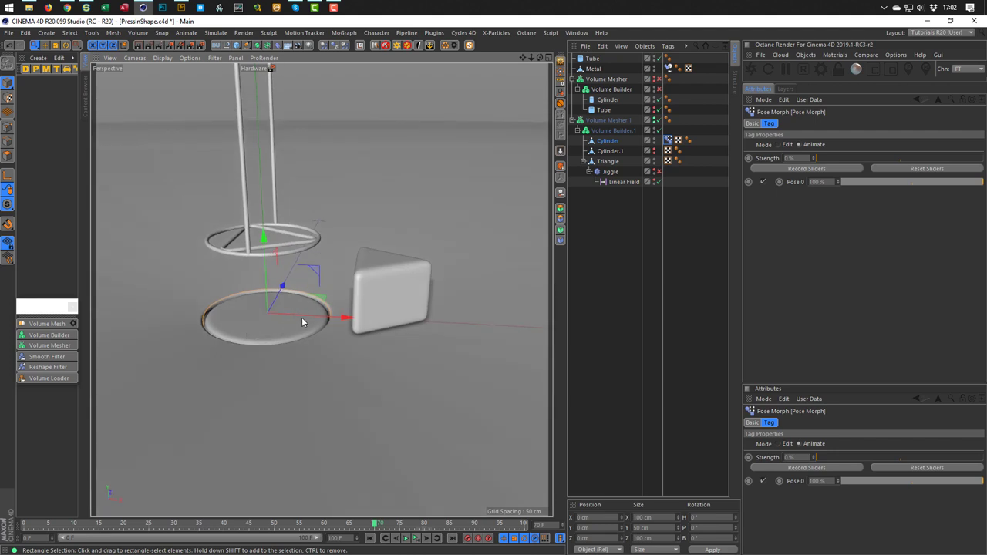
pyautogui.keyDown('alt'); pyautogui.moveTo(363, 302); pyautogui.dragTo(401, 293); pyautogui.keyUp('alt')
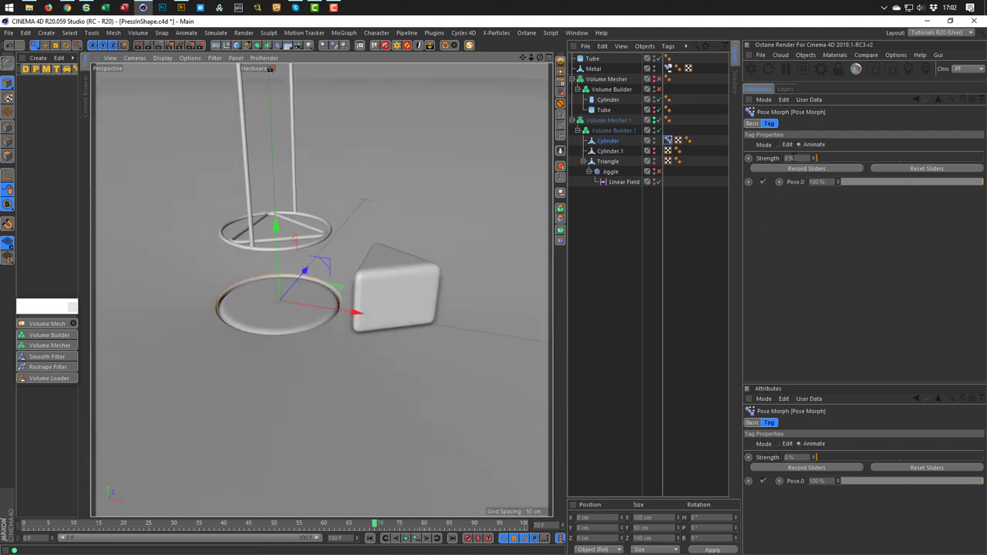
pyautogui.click(748, 158)
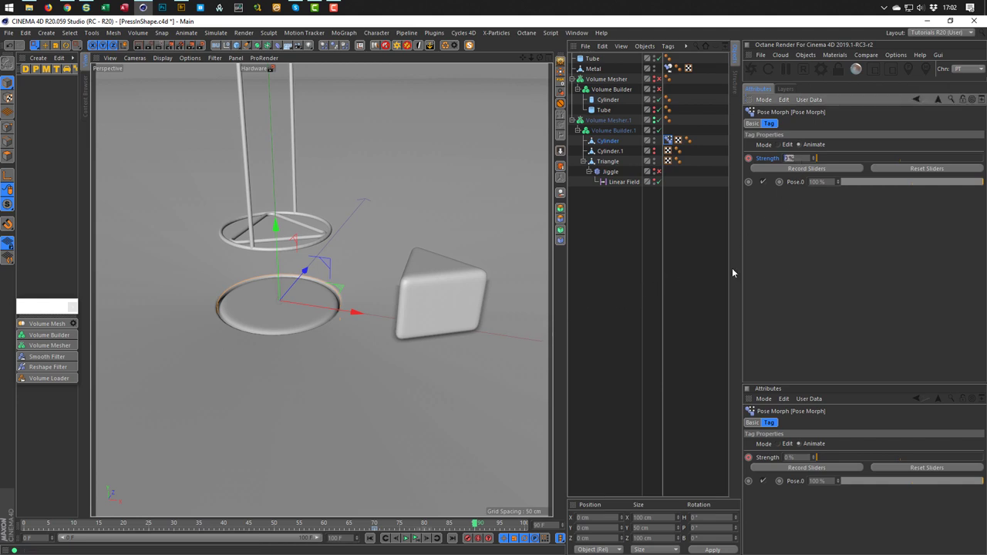
pyautogui.write('100')
pyautogui.press('Return')
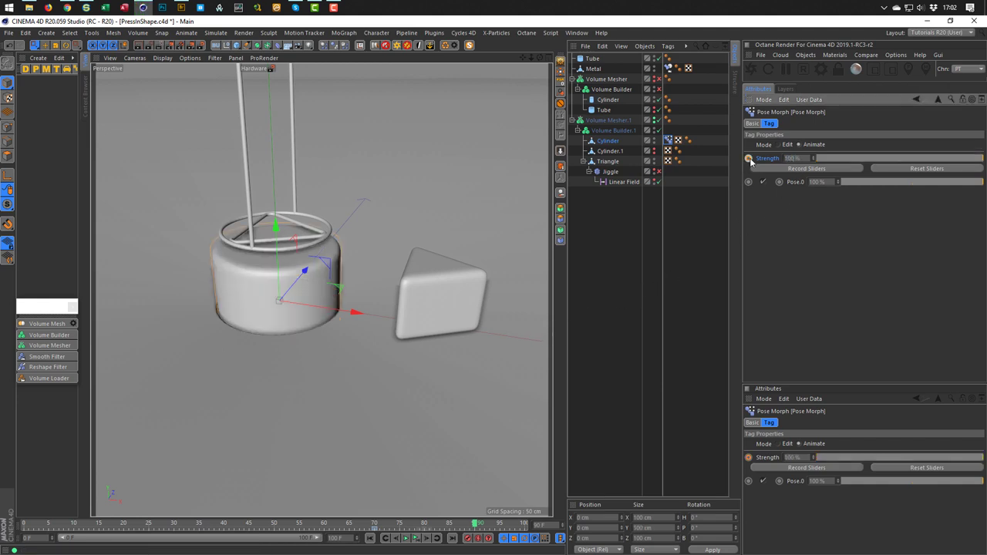
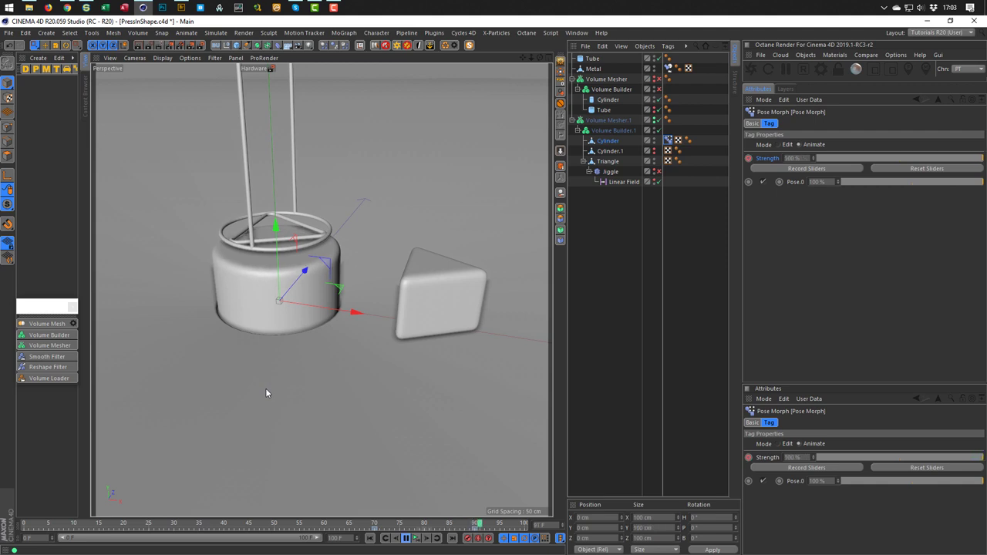
# Rewind and play the press-in animation to review it
pyautogui.click(407, 539)
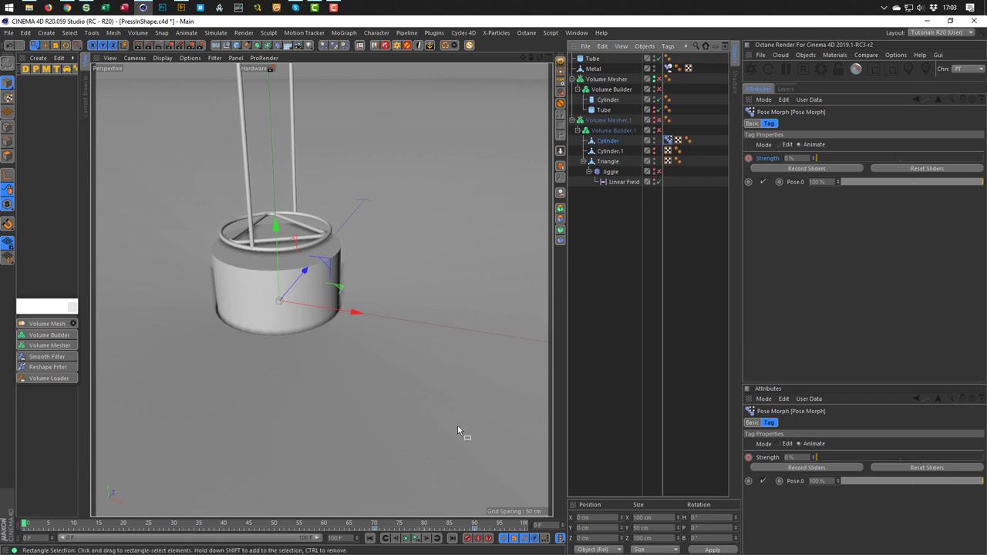
pyautogui.click(419, 543)
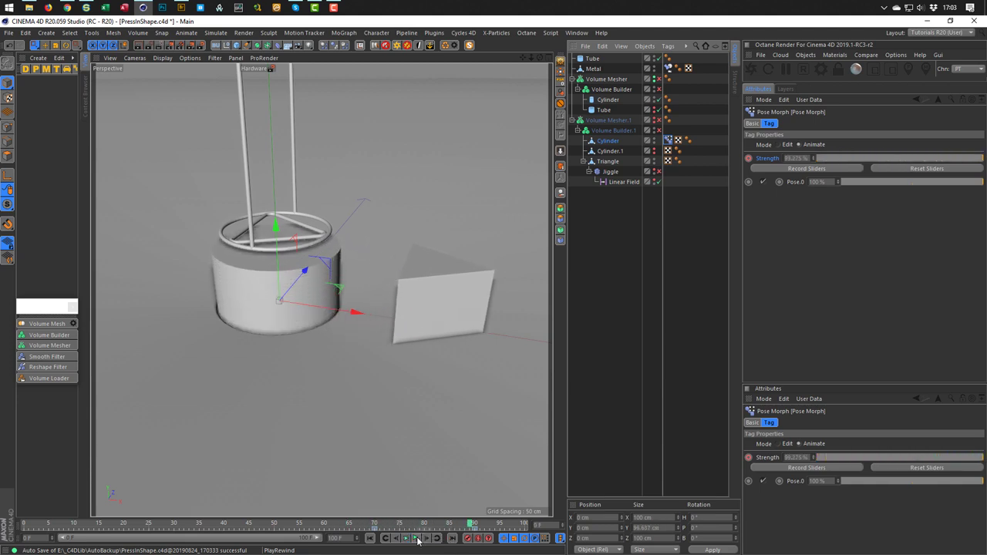
pyautogui.click(416, 539)
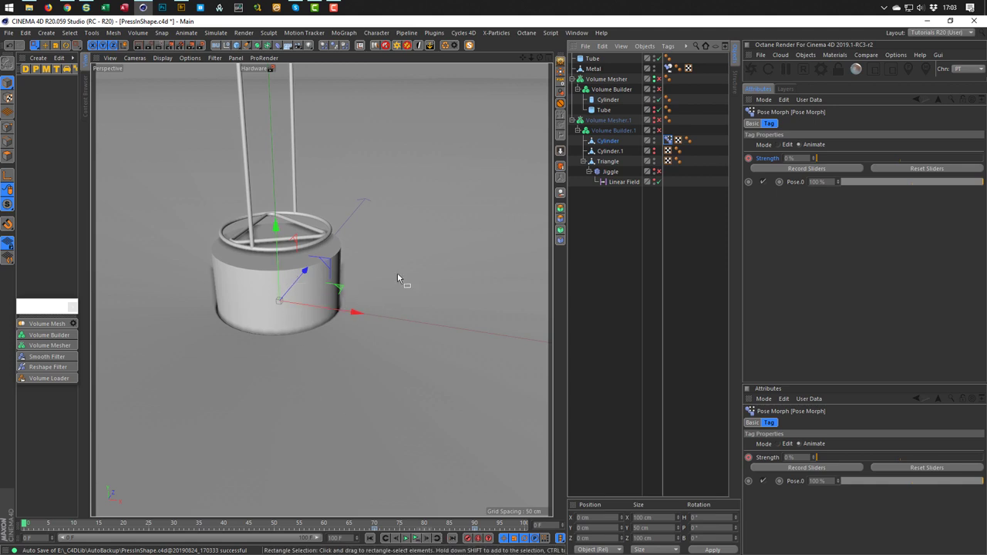
# Add a Jiggle deformer under the Cylinder in Volume Builder.1 and play back to check it
pyautogui.click(607, 142)
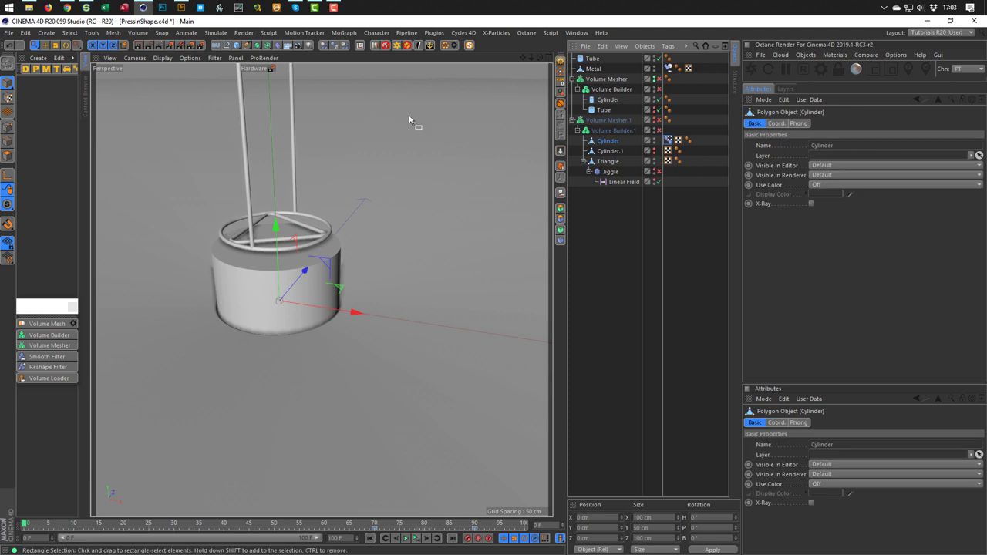
pyautogui.click(276, 46)
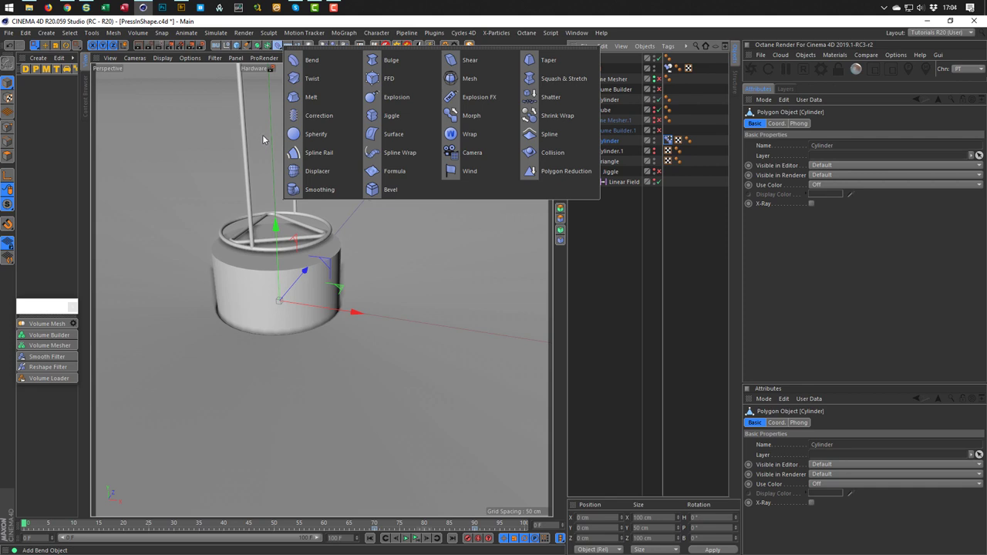
pyautogui.keyDown('shift'); pyautogui.click(396, 116); pyautogui.keyUp('shift')
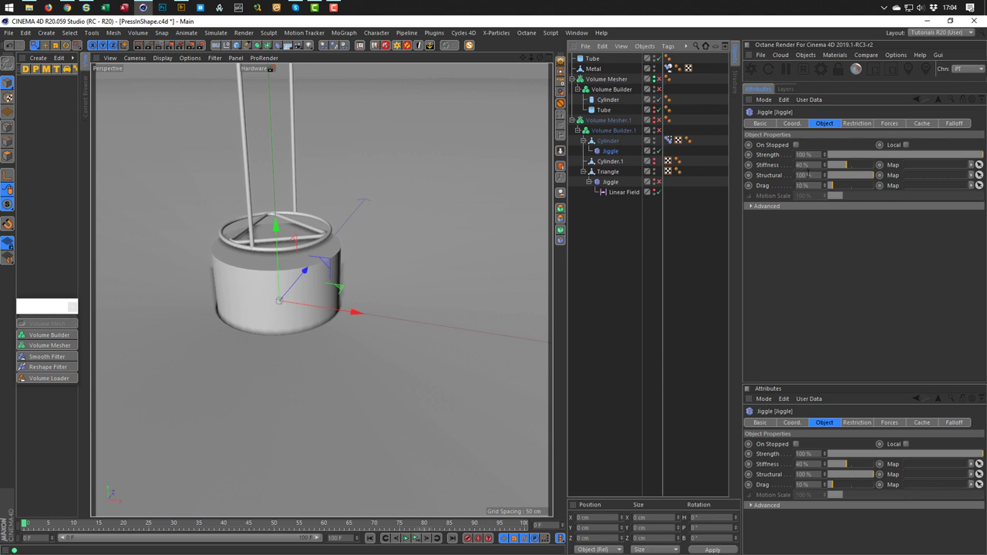
pyautogui.click(416, 538)
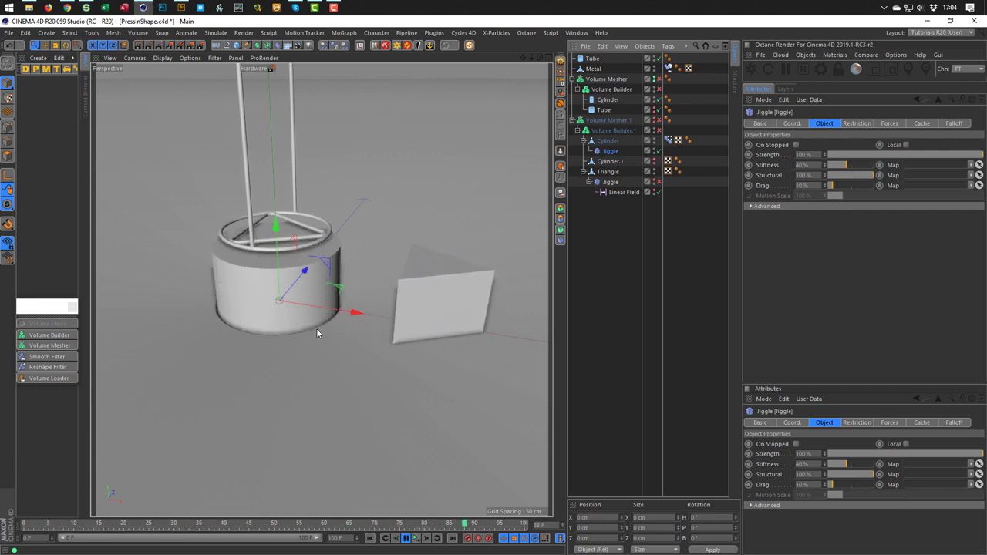
pyautogui.click(414, 538)
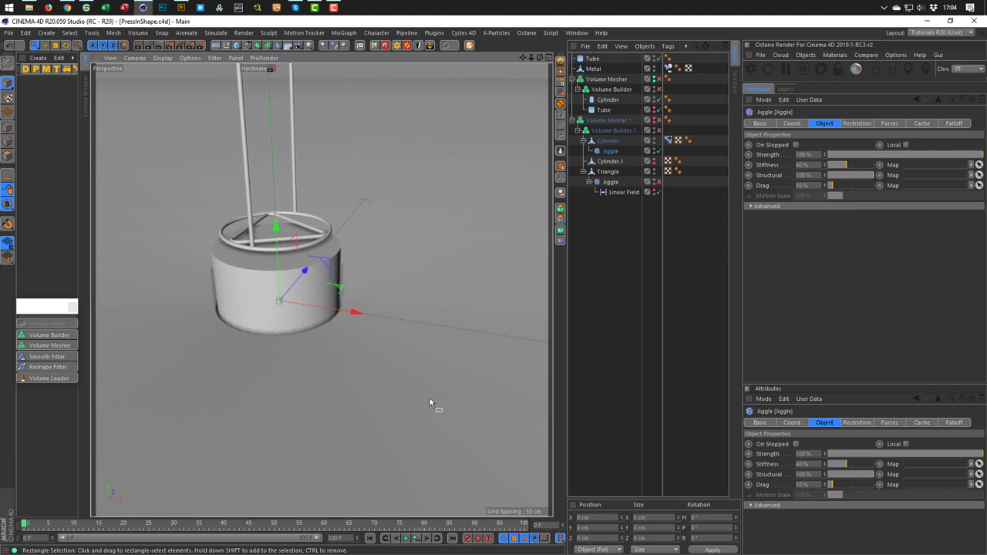
# Keyframe the Triangle's X position and set the later key's value to 150 cm
pyautogui.click(608, 172)
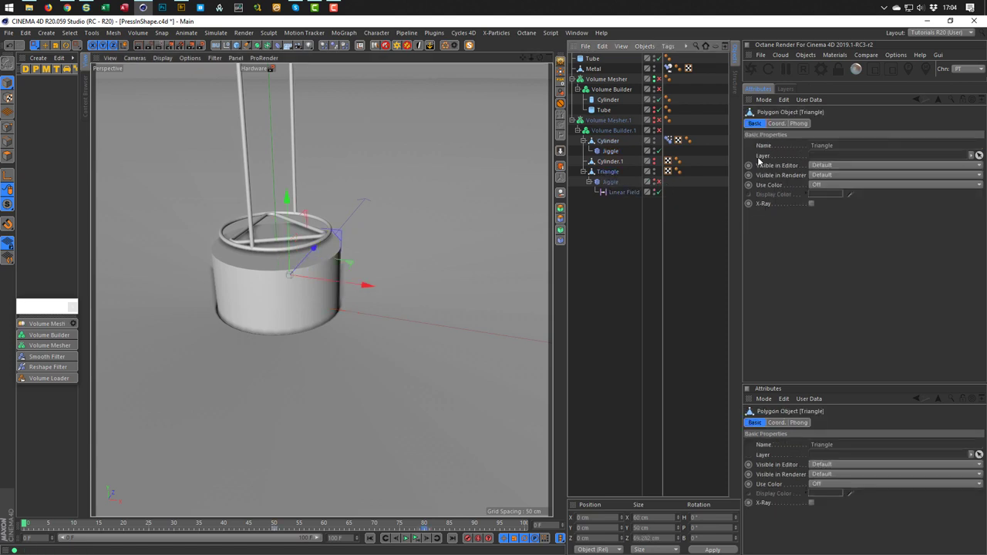
pyautogui.click(776, 125)
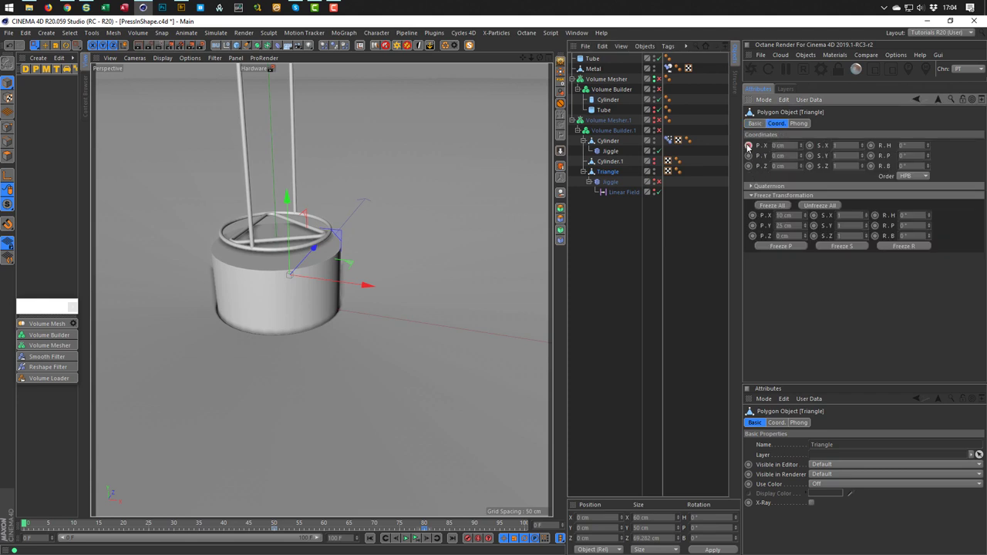
pyautogui.click(748, 145)
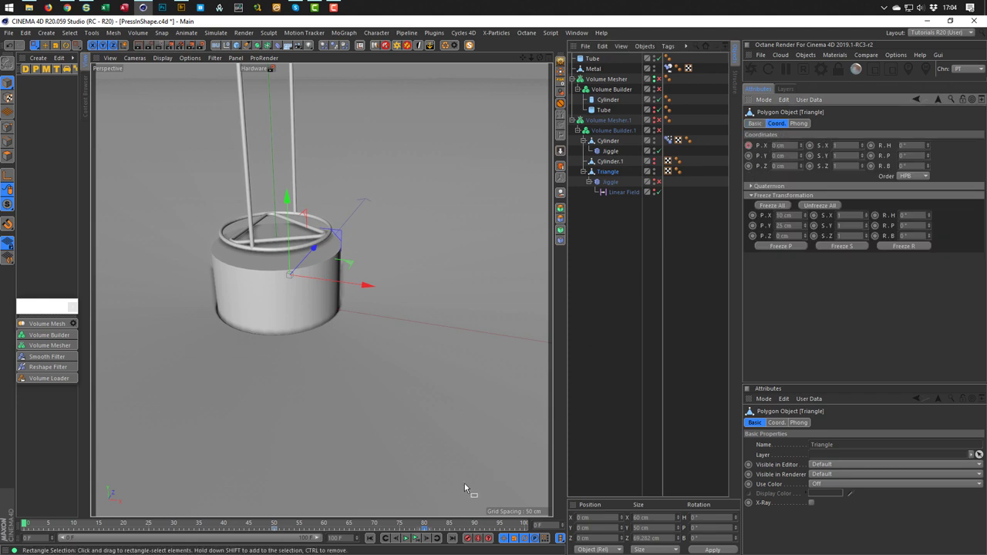
pyautogui.click(424, 531)
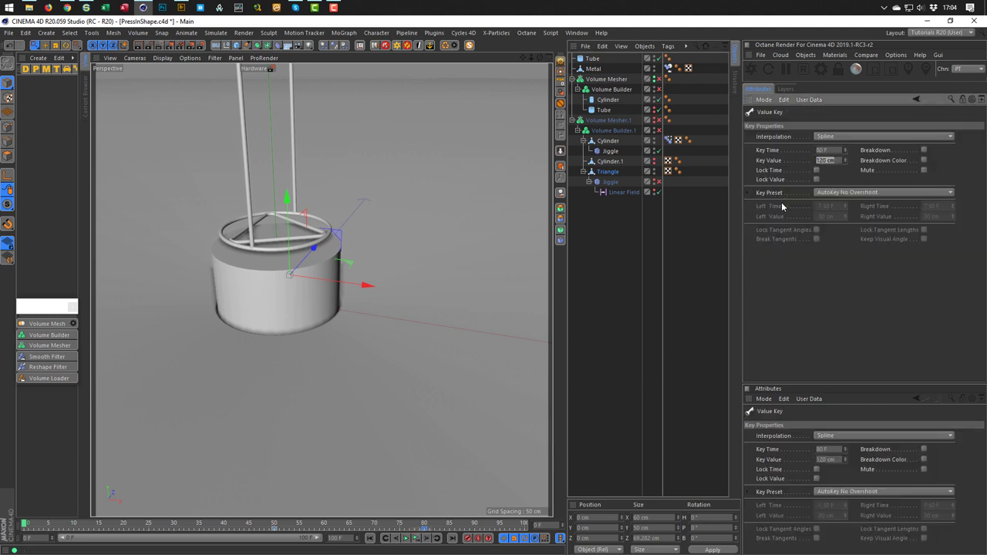
pyautogui.write('15')
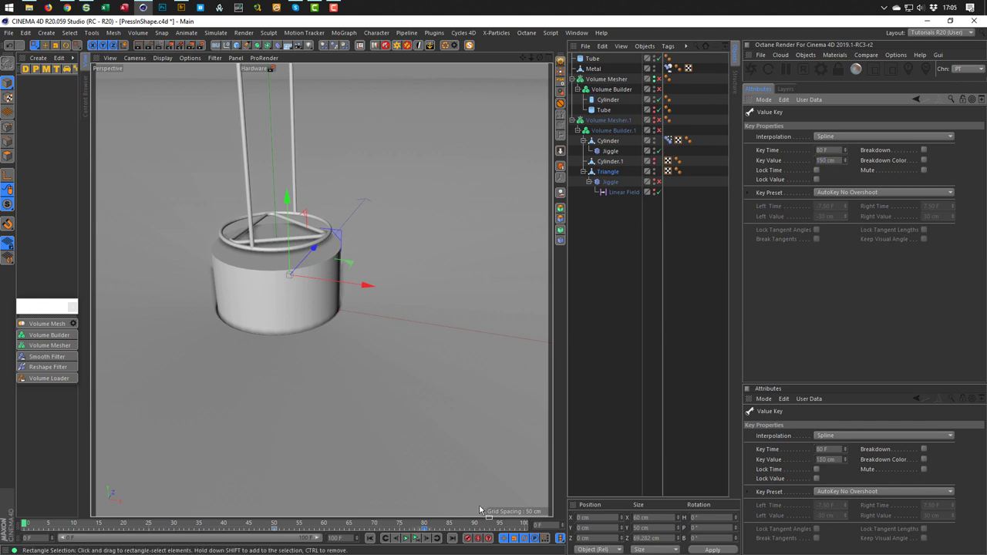
# Scrub to around frame 79 and orbit to view the Triangle beside the cylinder
pyautogui.moveTo(24, 524); pyautogui.dragTo(450, 532)
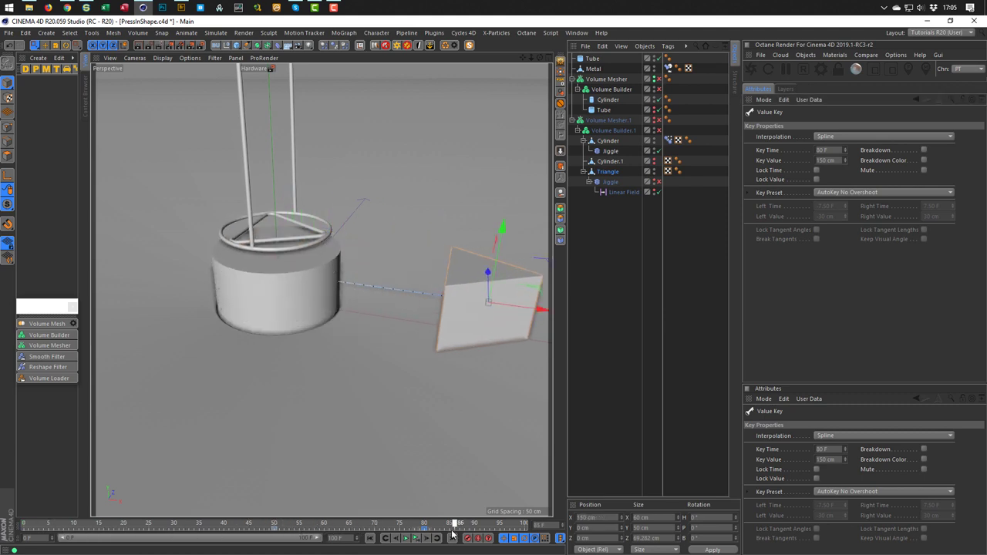
pyautogui.scroll(5, 300, 303)
pyautogui.keyDown('alt'); pyautogui.moveTo(311, 308); pyautogui.dragTo(234, 232); pyautogui.keyUp('alt')
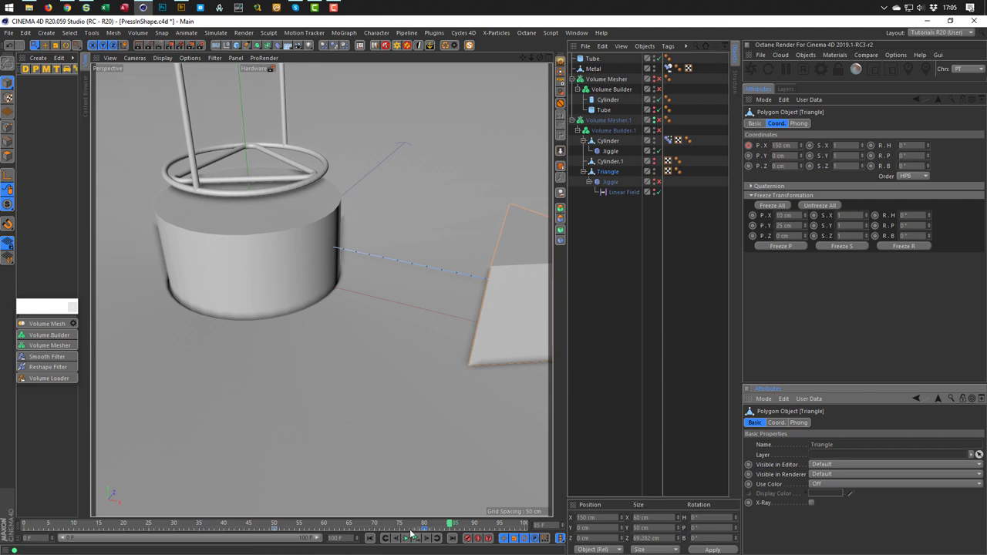
# Move the Triangle's position key to frame 80 with a 200 cm value, then preview the motion
pyautogui.click(435, 530)
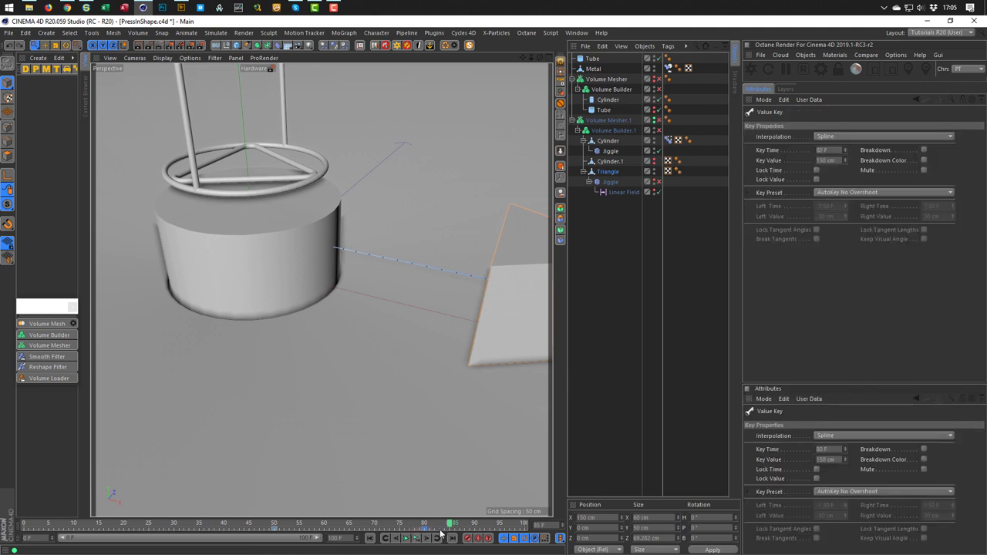
pyautogui.moveTo(433, 530); pyautogui.dragTo(421, 536)
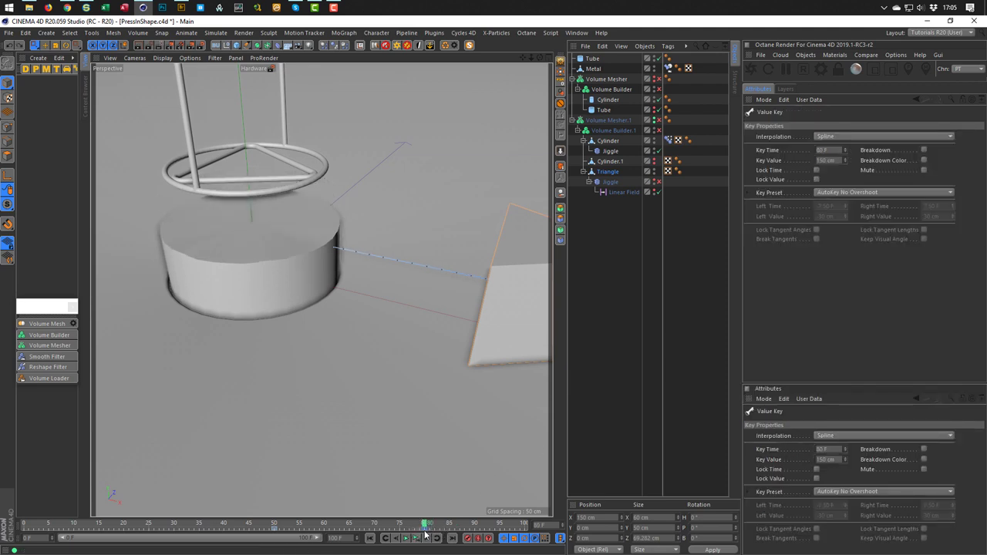
pyautogui.click(829, 160)
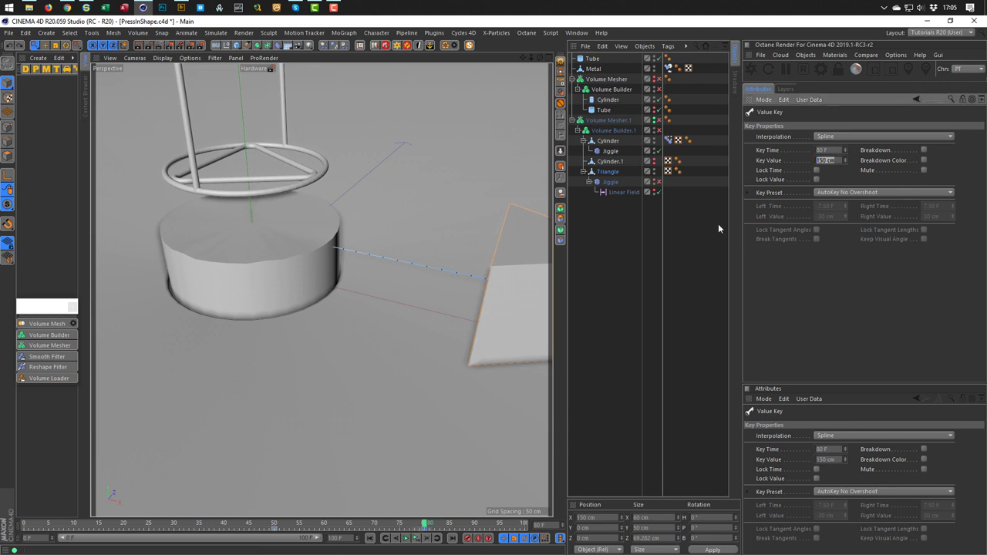
pyautogui.write('200')
pyautogui.press('Return')
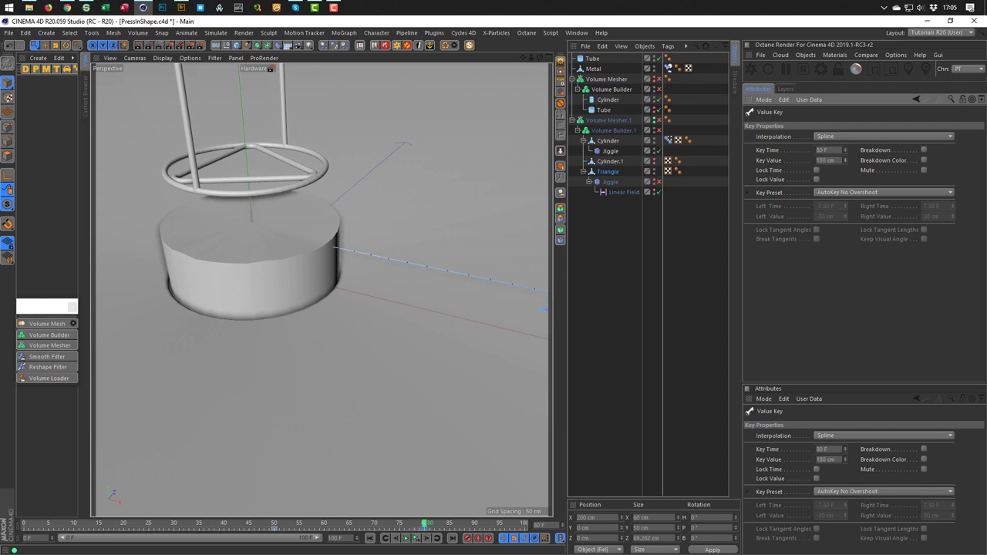
pyautogui.moveTo(845, 160); pyautogui.dragTo(846, 160)
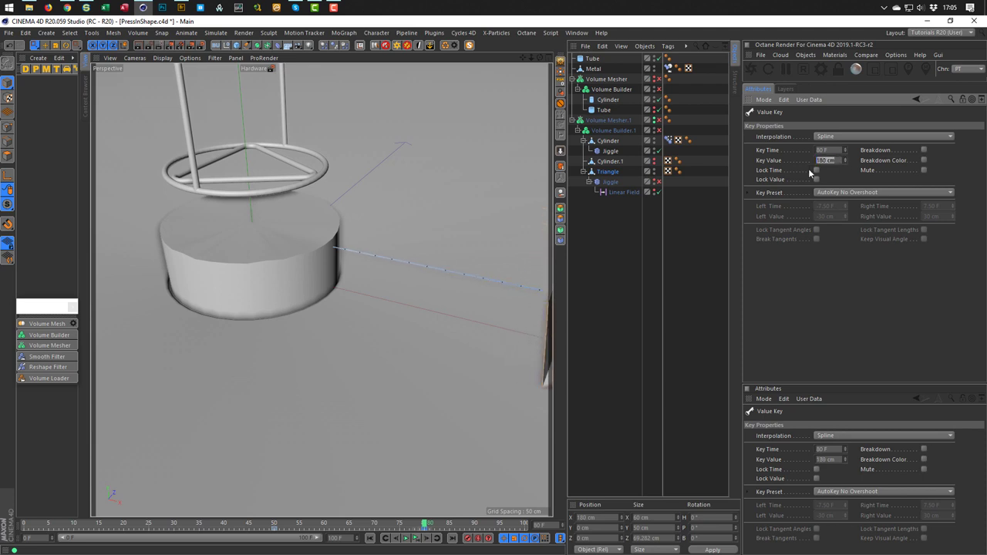
pyautogui.write('200')
pyautogui.press('Return')
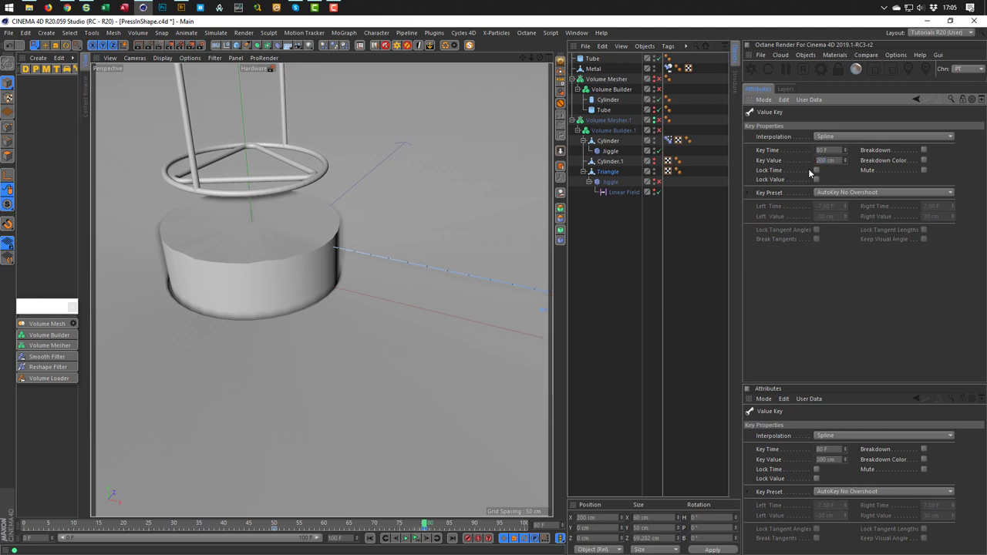
pyautogui.click(416, 539)
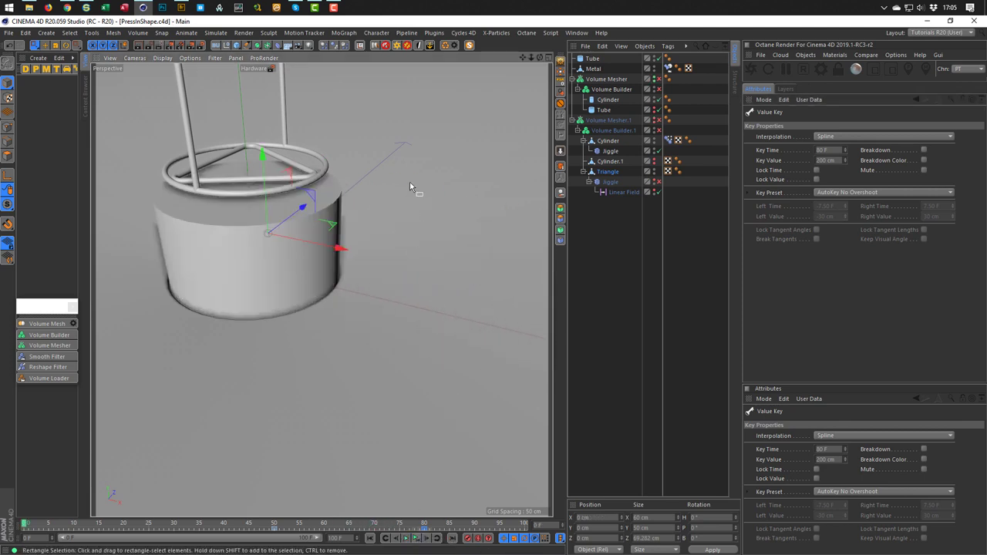
# Add an Octane Camera locked with a Protection tag, save the scene, and select the Triangle
pyautogui.click(843, 58)
pyautogui.click(806, 58)
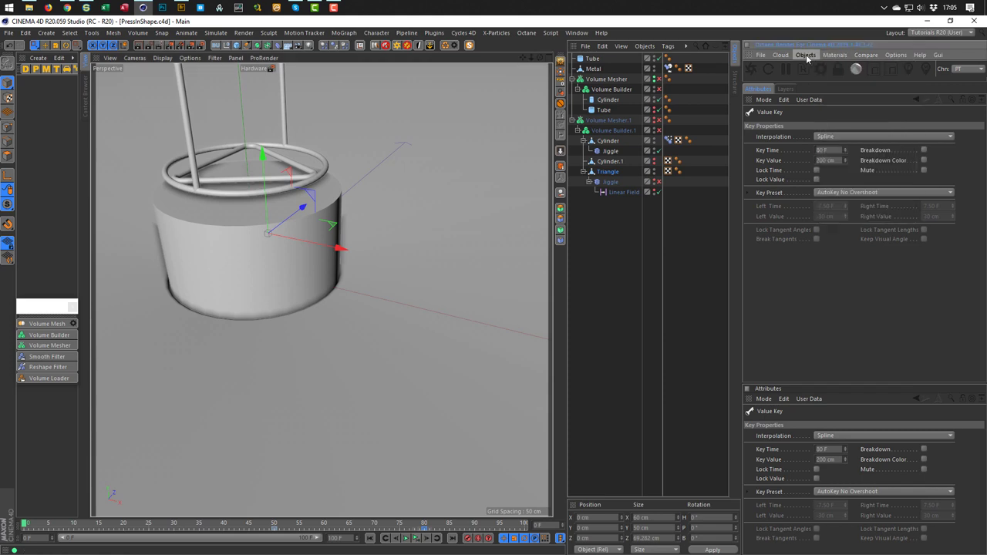
pyautogui.click(806, 58)
pyautogui.click(824, 69)
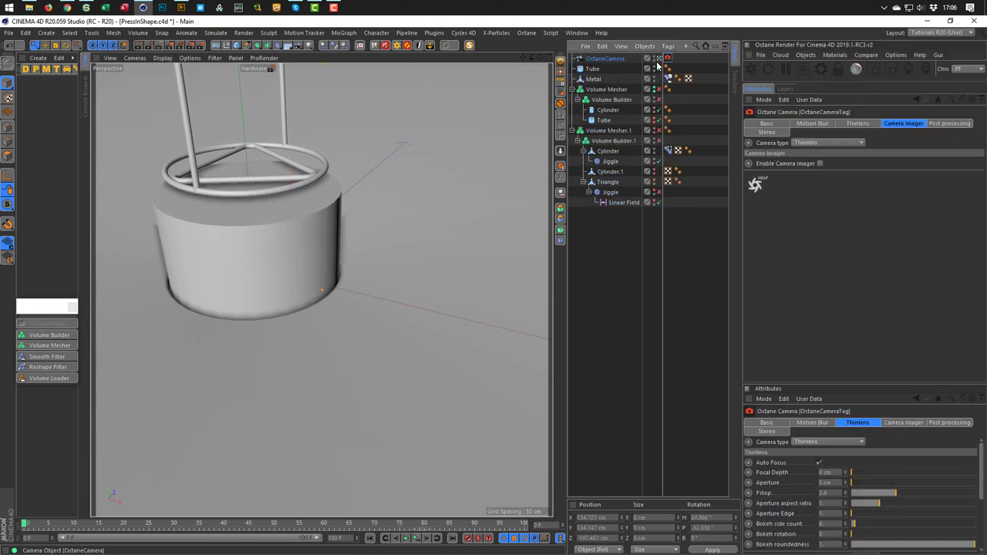
pyautogui.click(561, 102)
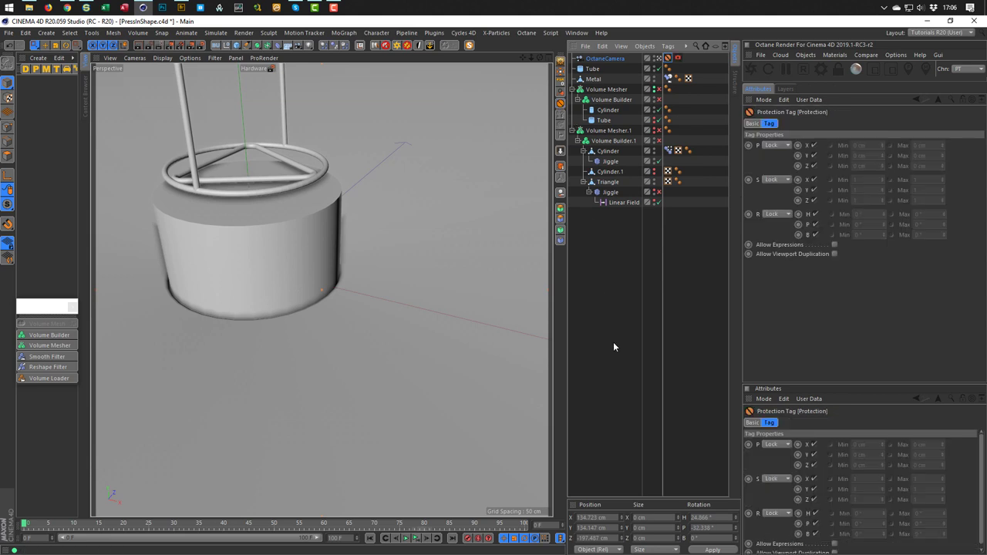
pyautogui.hotkey('ctrl', 's')
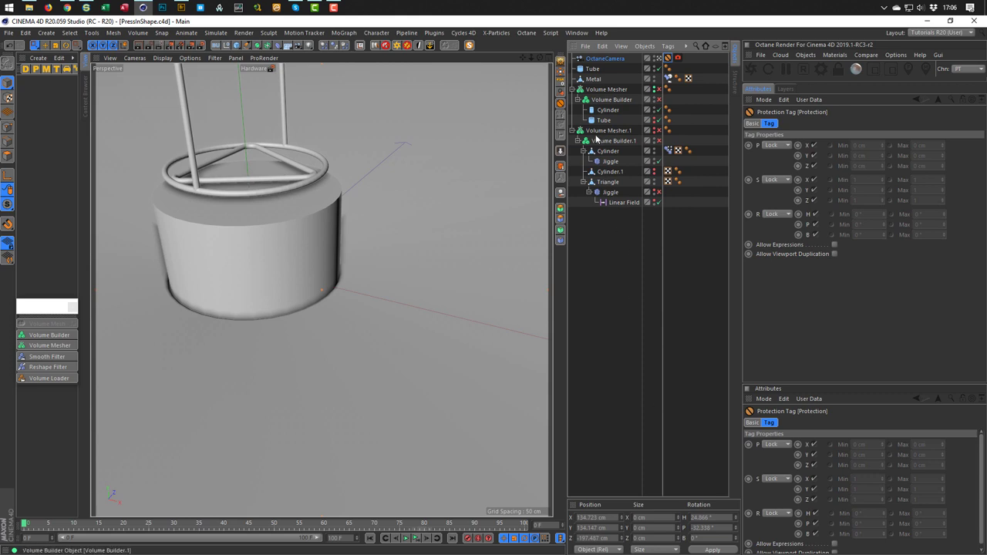
pyautogui.click(608, 181)
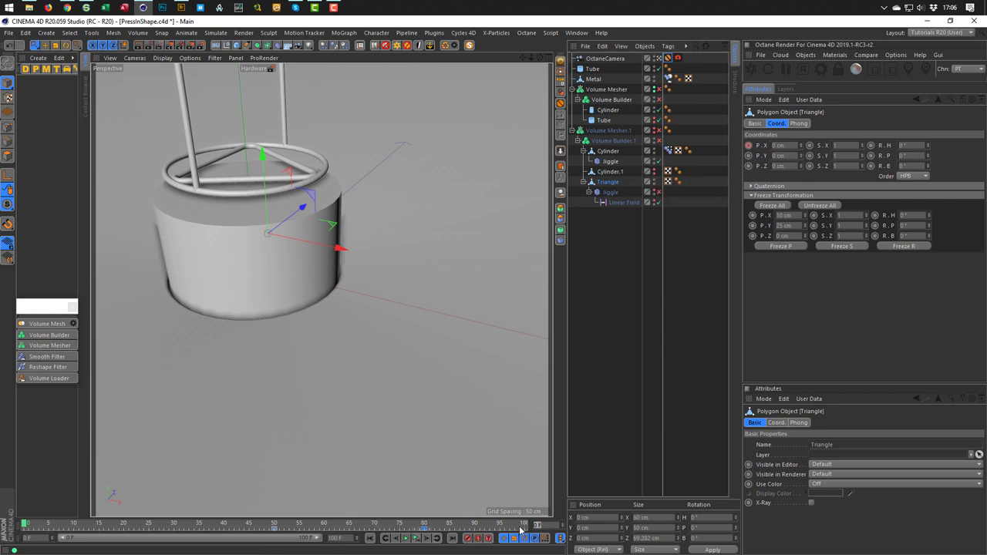
# Select the Triangle's bottom-edge points and store them in a Point Selection tag
pyautogui.hotkey('ctrl', 'g')
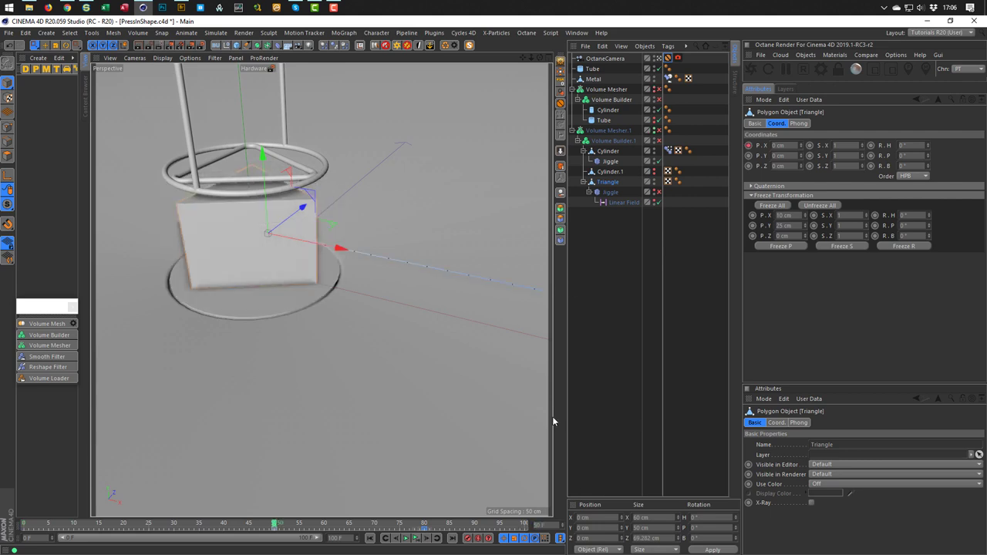
pyautogui.click(8, 127)
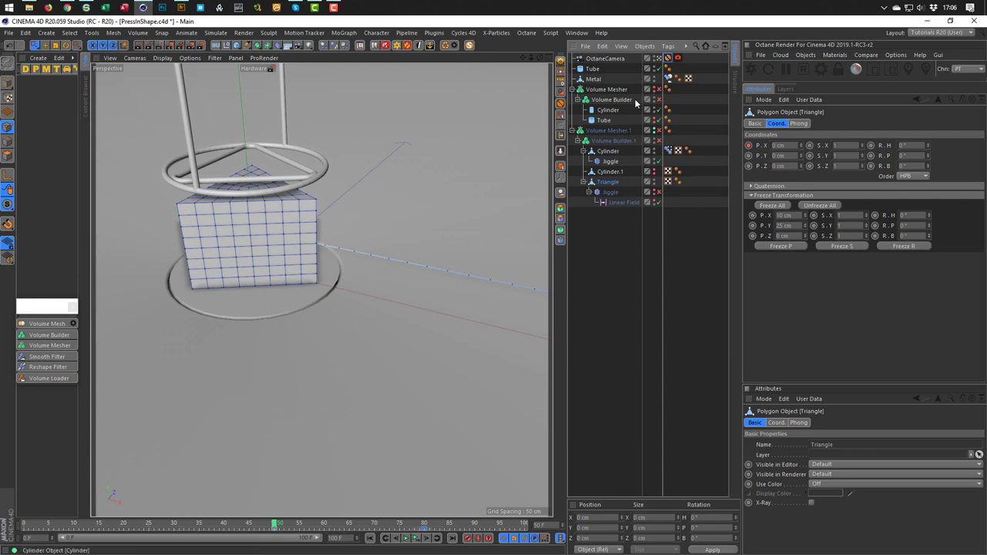
pyautogui.keyDown('alt'); pyautogui.moveTo(276, 245); pyautogui.dragTo(254, 327); pyautogui.keyUp('alt')
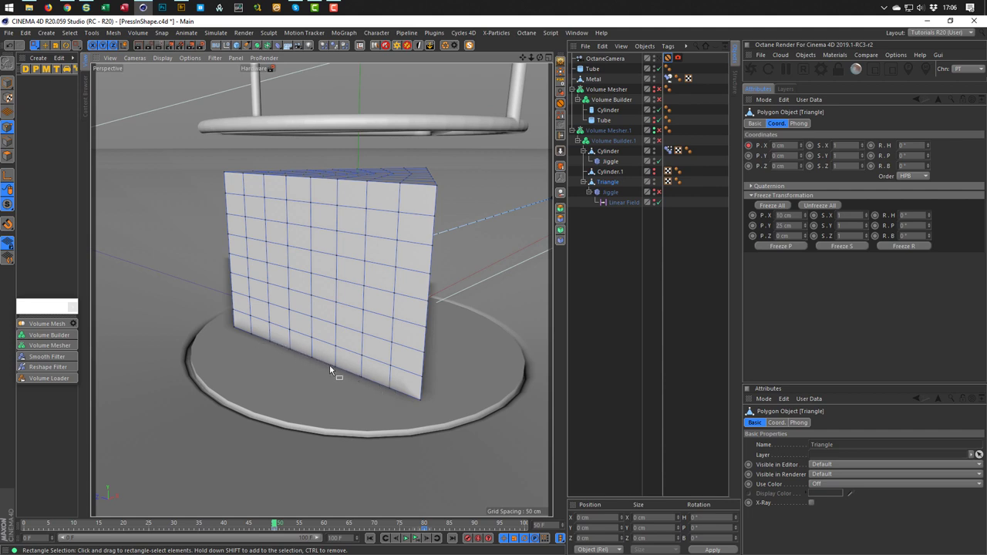
pyautogui.press('e')
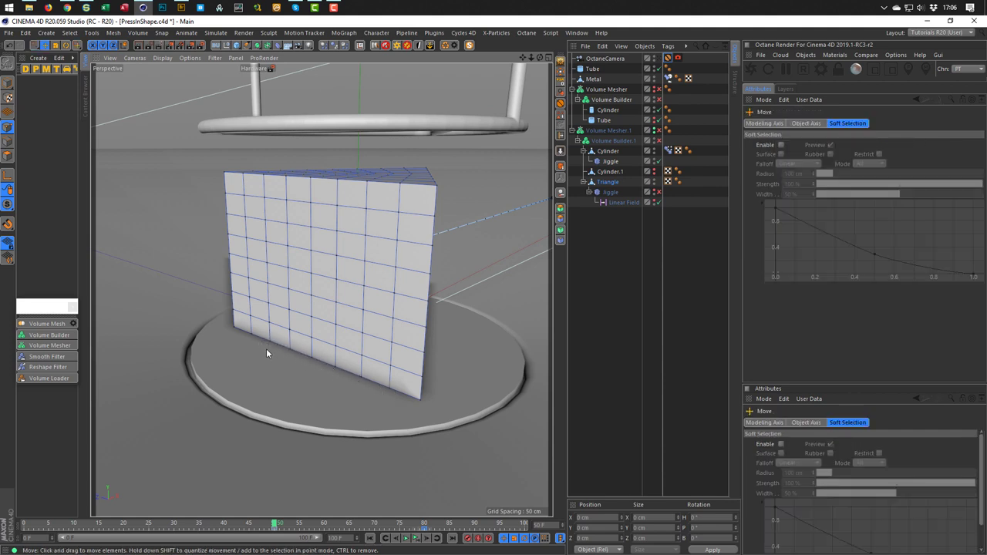
pyautogui.press('9')
pyautogui.moveTo(246, 333); pyautogui.dragTo(268, 344)
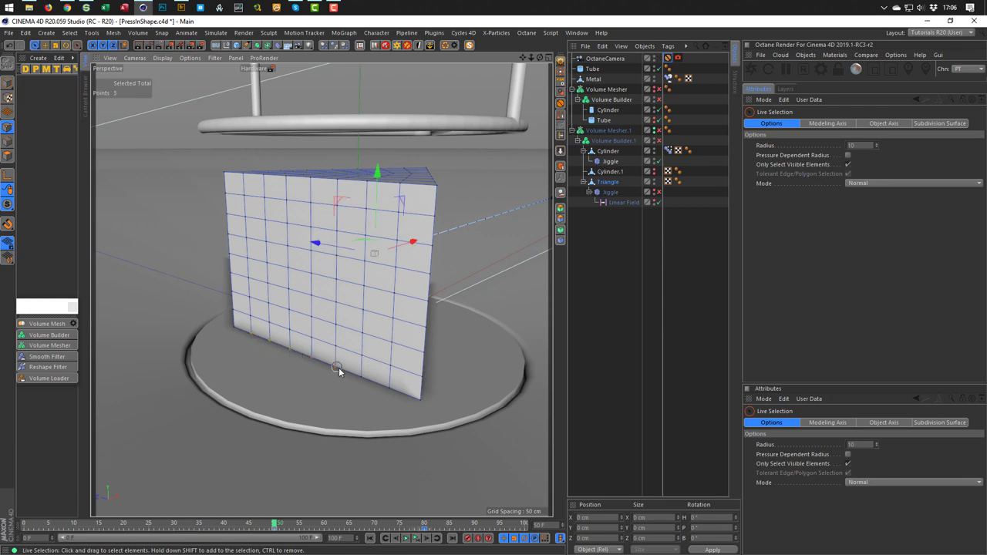
pyautogui.keyDown('alt'); pyautogui.moveTo(377, 410); pyautogui.dragTo(309, 346); pyautogui.keyUp('alt')
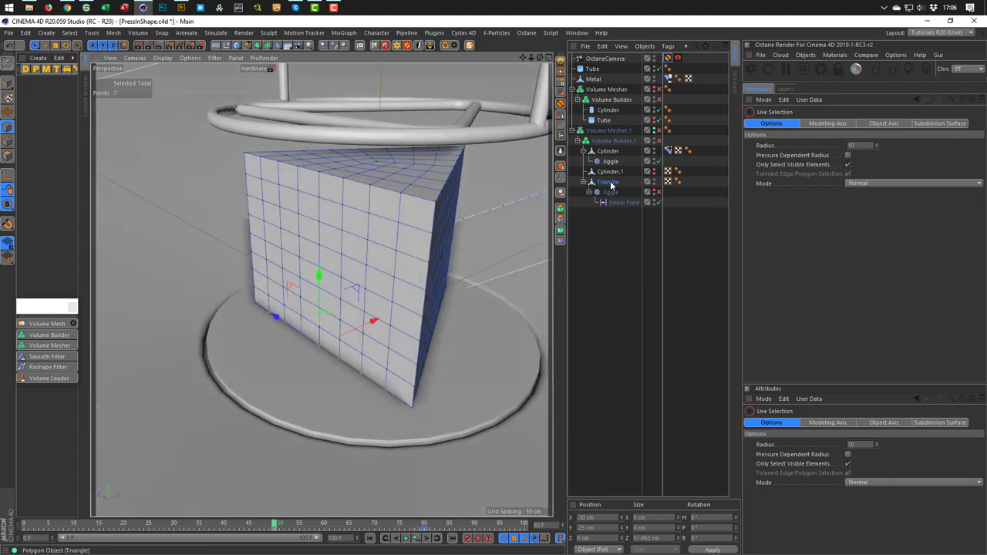
pyautogui.click(560, 114)
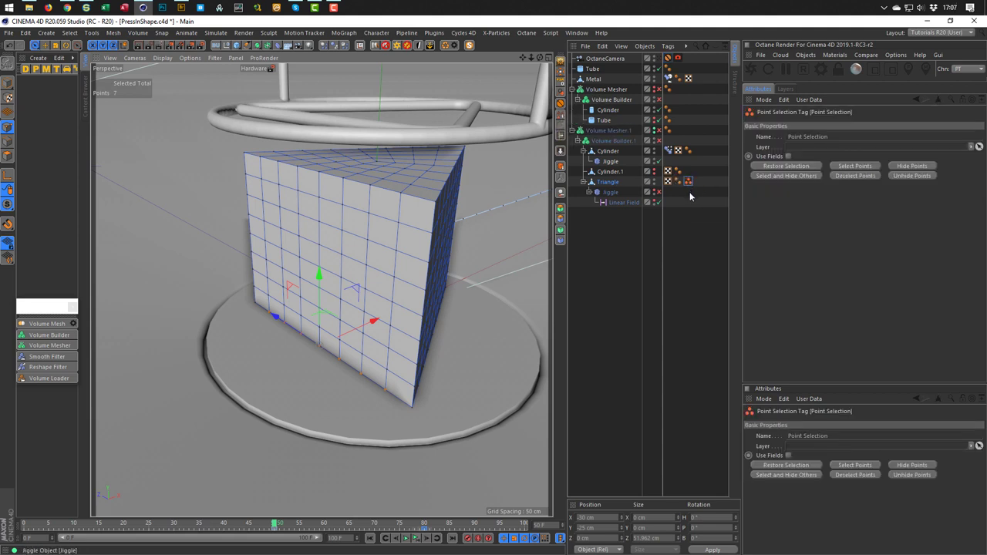
pyautogui.hotkey('ctrl', 's')
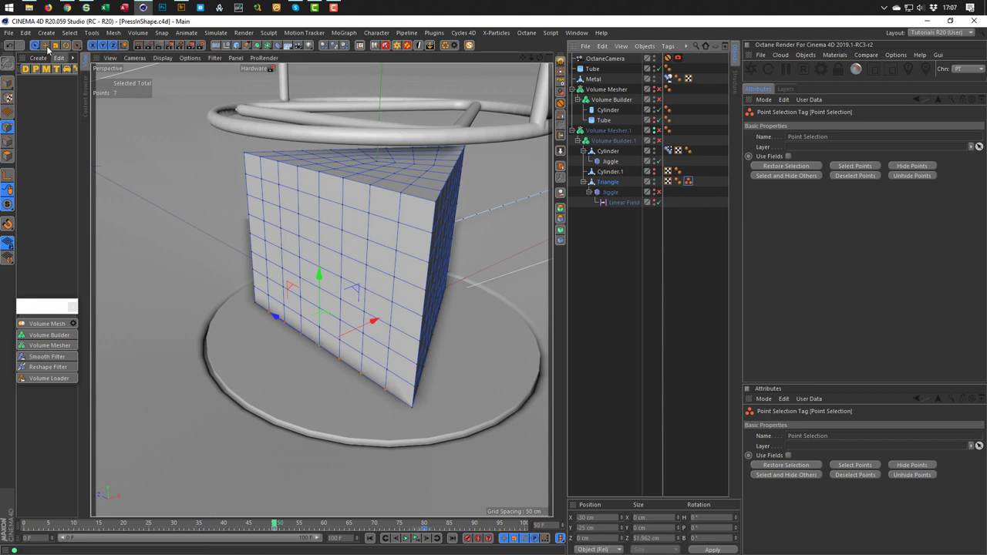
pyautogui.click(69, 32)
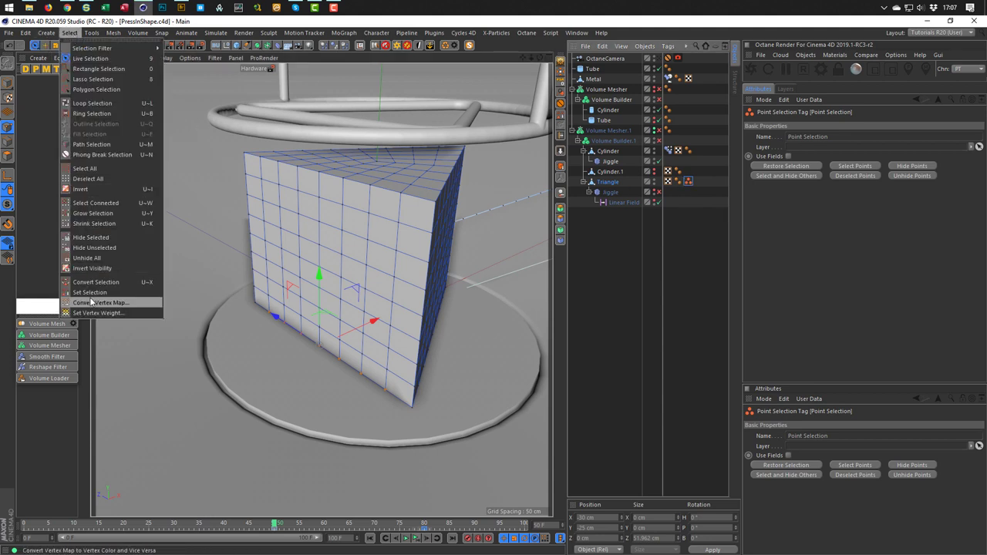
pyautogui.click(638, 289)
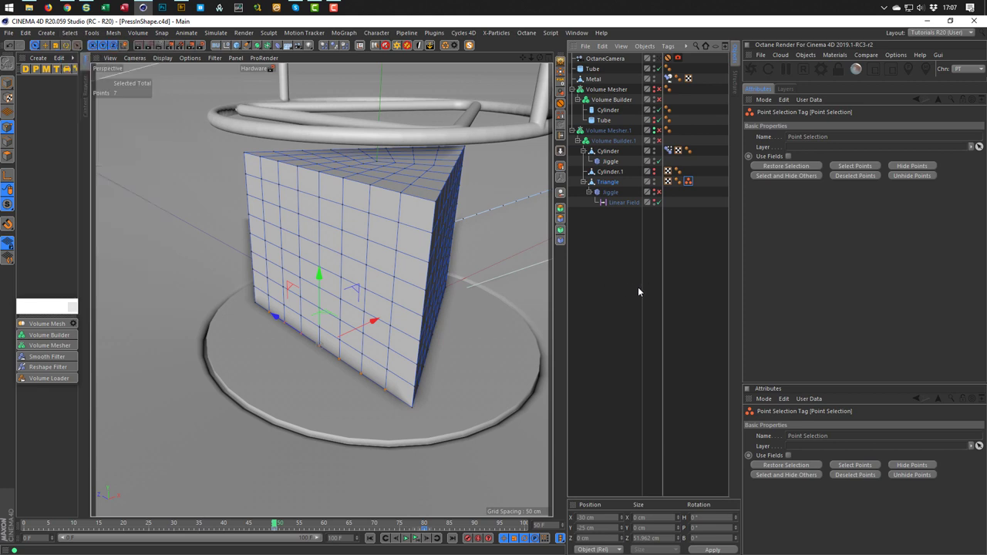
pyautogui.click(618, 321)
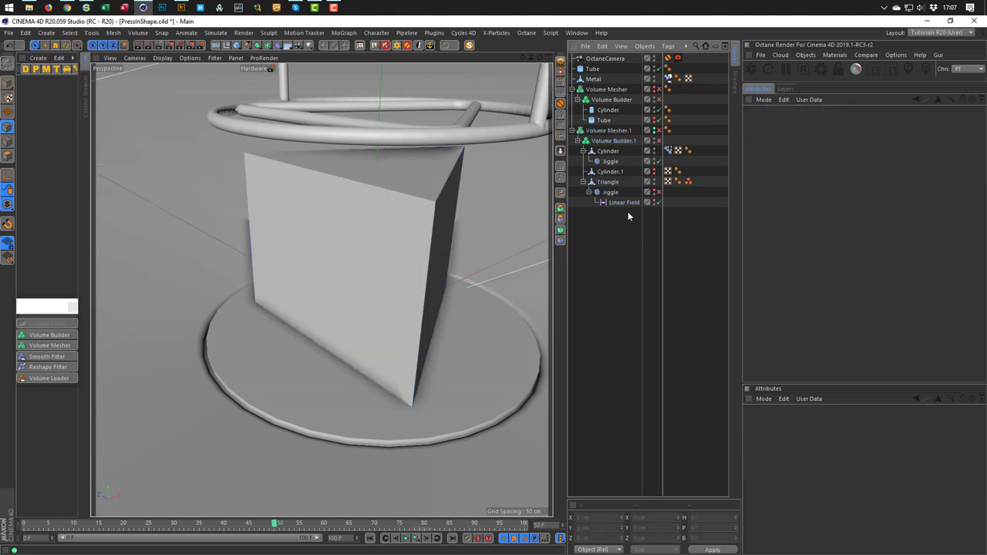
pyautogui.click(315, 32)
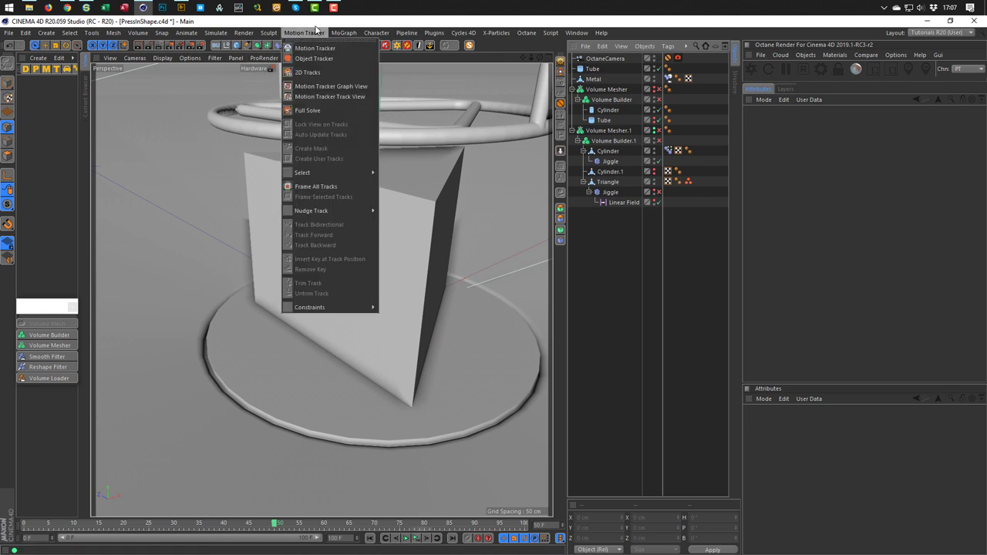
pyautogui.moveTo(344, 32)
pyautogui.click(356, 193)
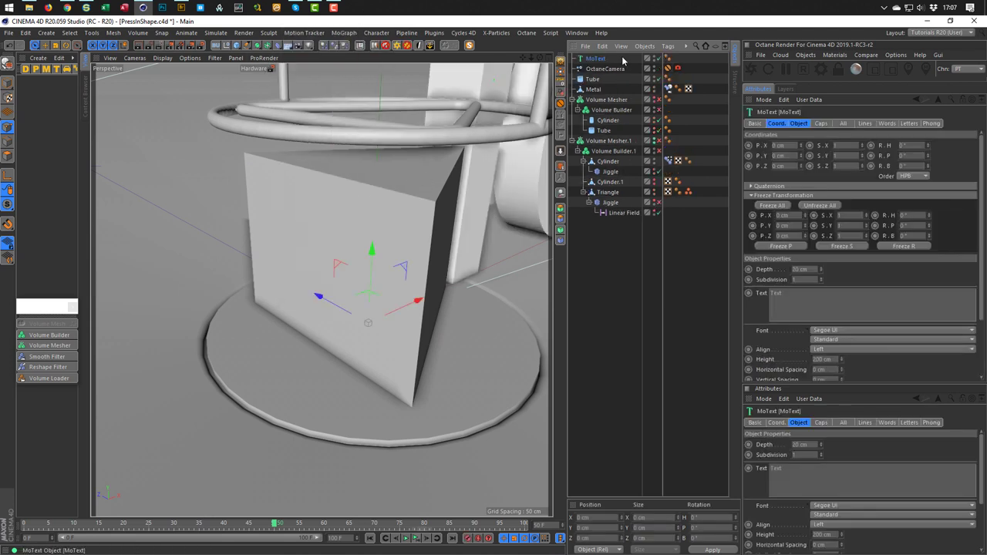
pyautogui.click(801, 124)
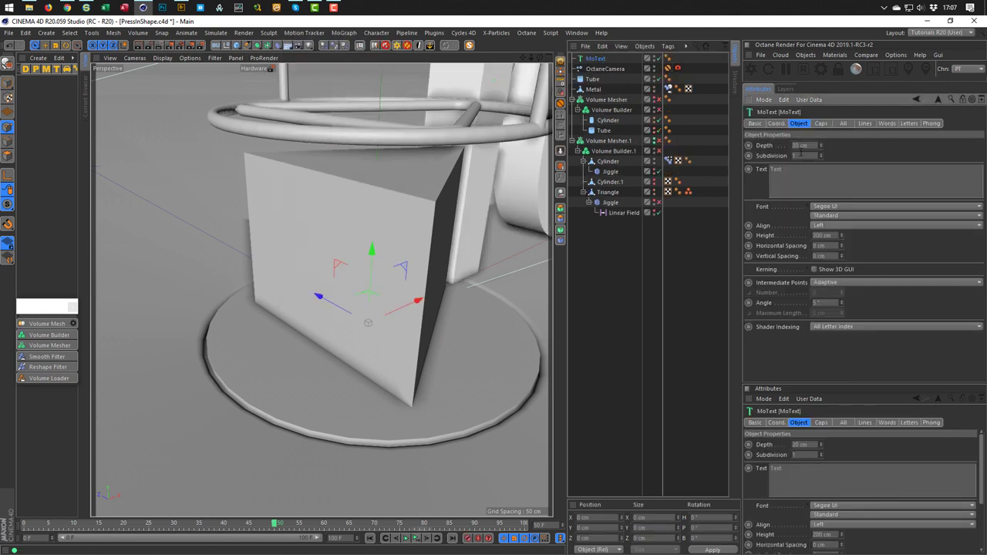
pyautogui.doubleClick(788, 175)
pyautogui.press('Delete')
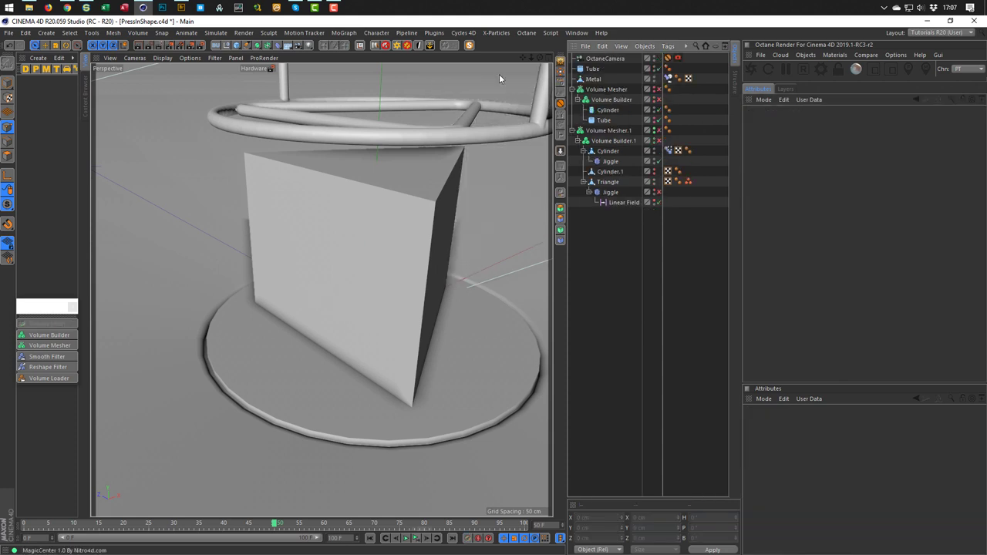
pyautogui.click(289, 32)
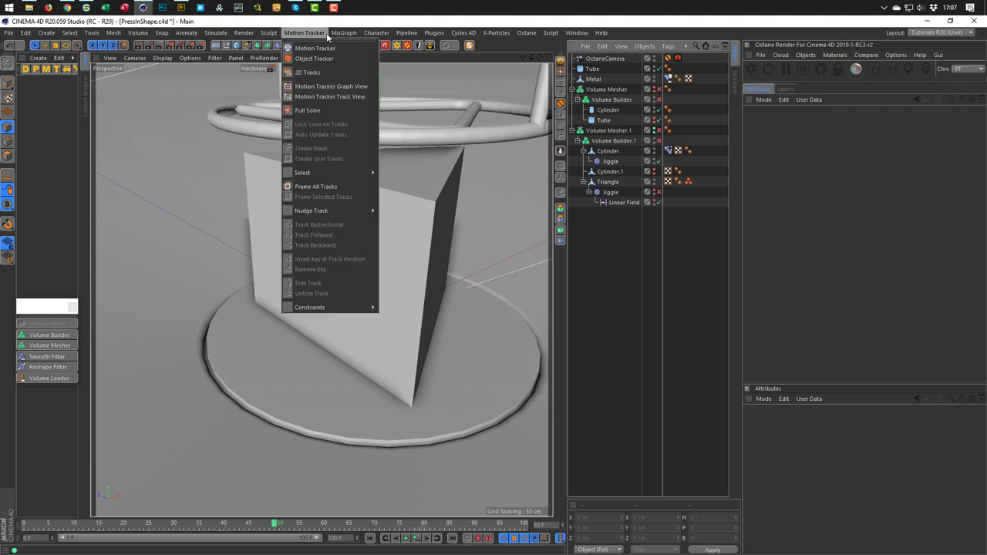
# Add a MoGraph Tracer, link the Triangle to its Trace Link, then clear the link again
pyautogui.click(351, 206)
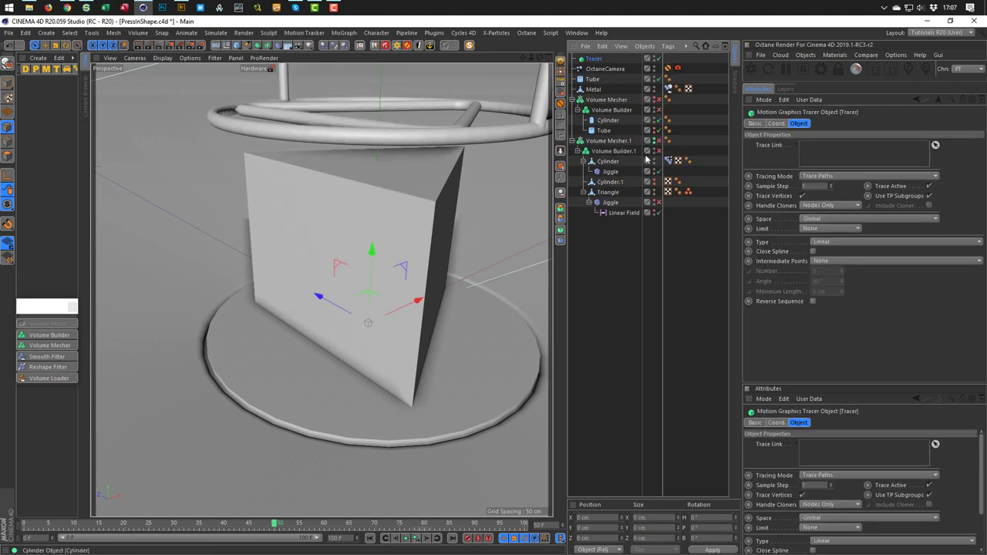
pyautogui.moveTo(689, 196)
pyautogui.mouseDown()
pyautogui.moveTo(798, 148)
pyautogui.moveTo(856, 150)
pyautogui.moveTo(605, 202)
pyautogui.moveTo(618, 191)
pyautogui.moveTo(821, 160)
pyautogui.mouseUp()
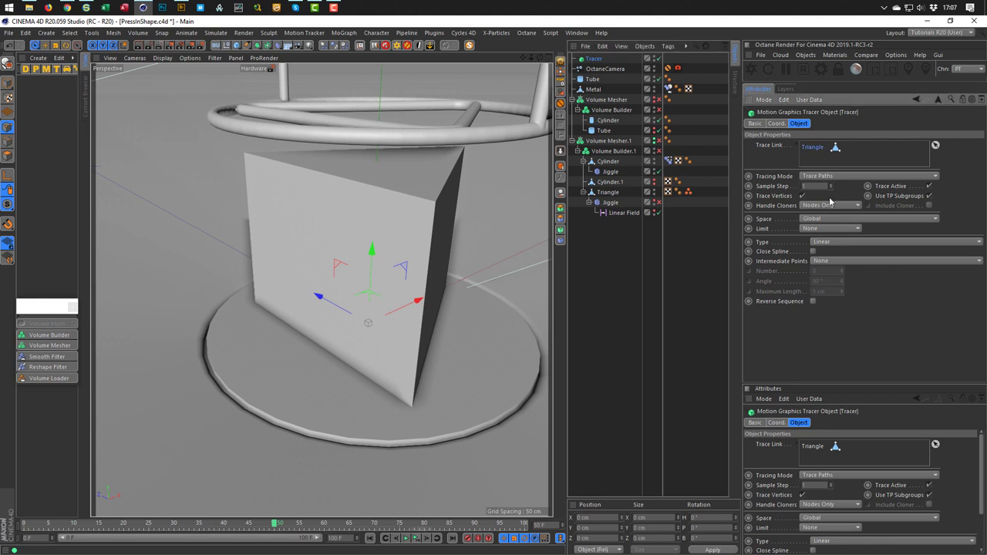
pyautogui.press('Delete')
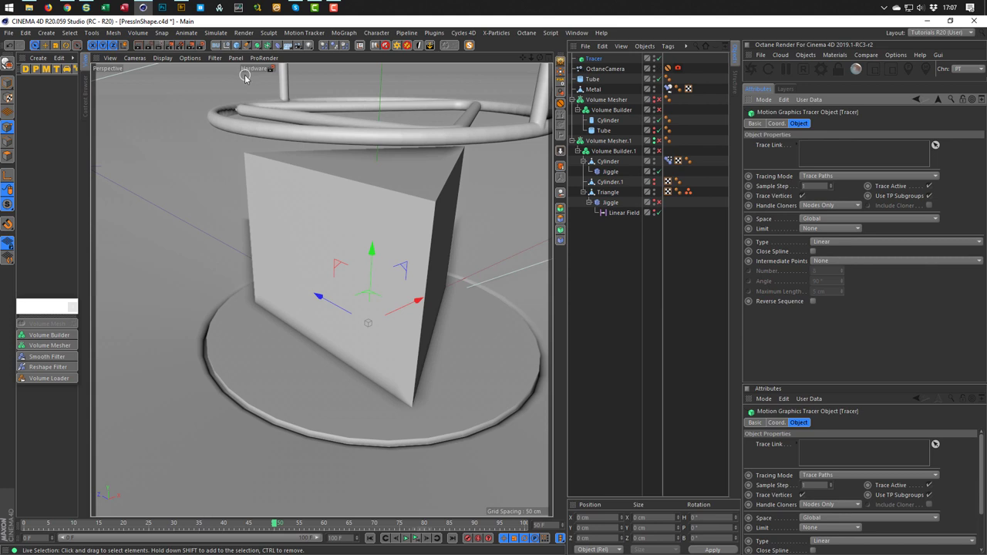
pyautogui.click(236, 45)
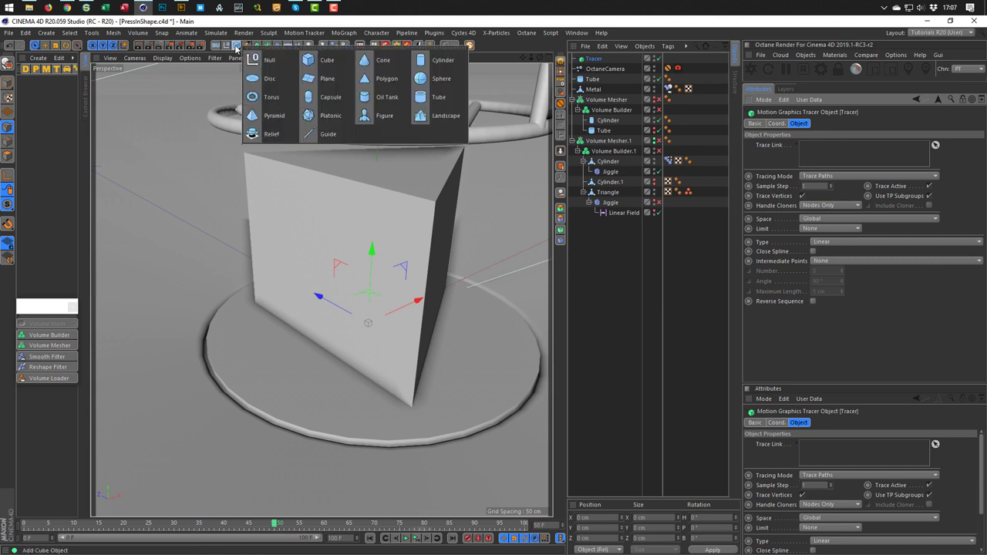
# Add a Cube and set its Size X, Y and Z to 1 cm
pyautogui.click(328, 65)
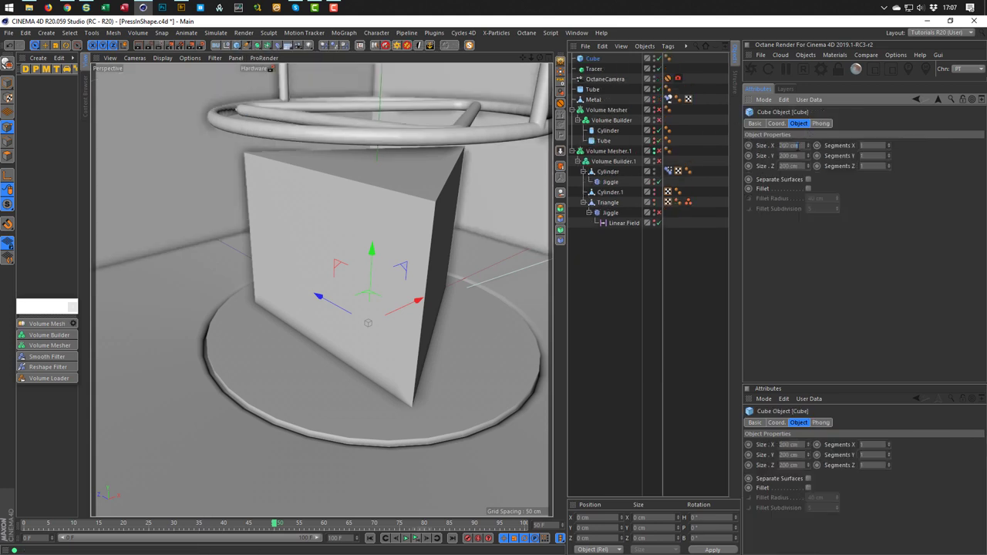
pyautogui.click(794, 145)
pyautogui.click(761, 151)
pyautogui.click(799, 144)
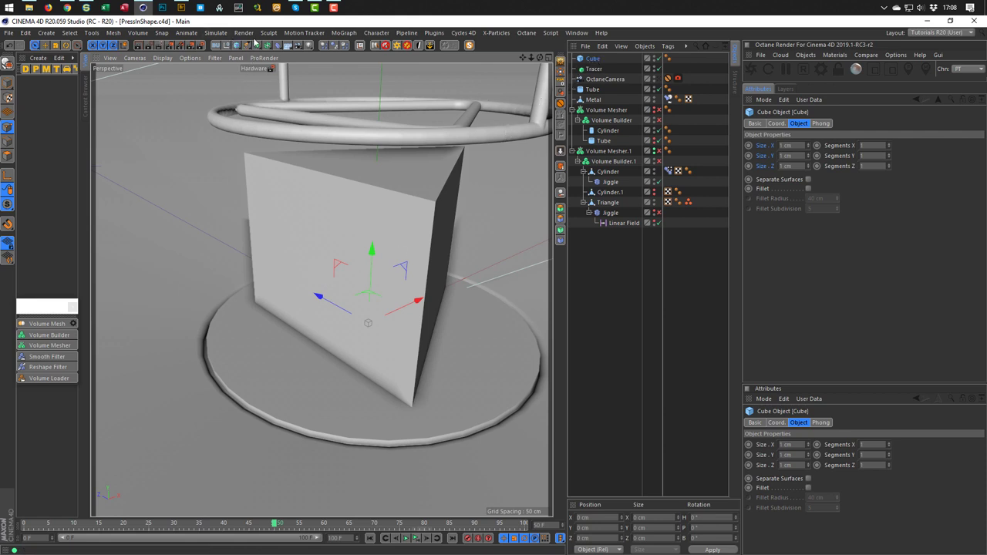
pyautogui.click(343, 32)
# Put the cube in an Object-mode Cloner on the Triangle's Point Selection vertices
pyautogui.click(351, 144)
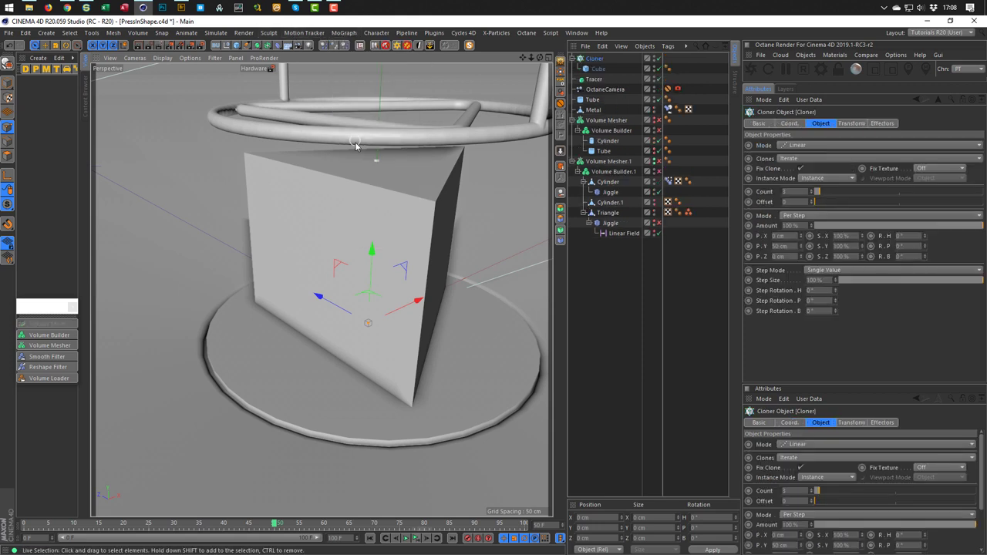
pyautogui.click(806, 147)
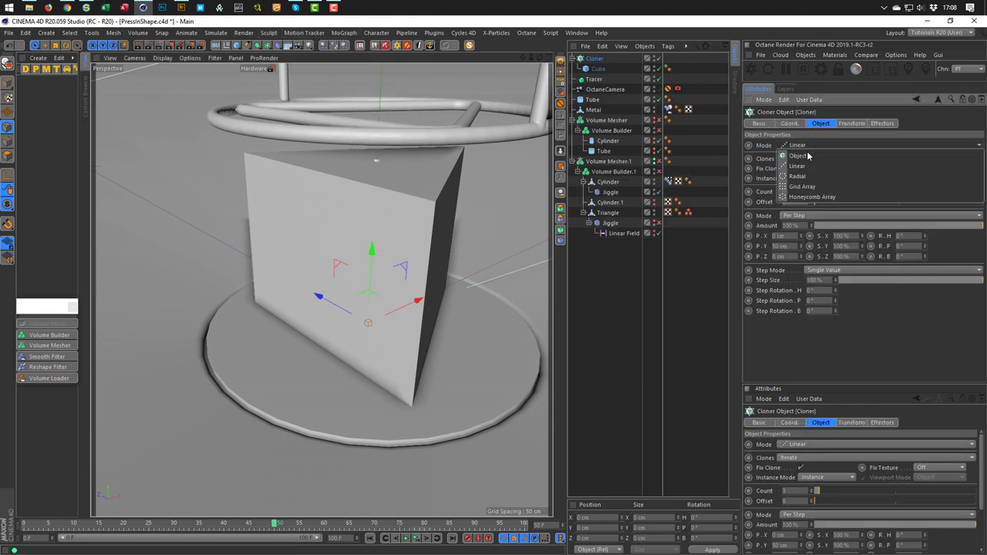
pyautogui.click(798, 156)
pyautogui.moveTo(614, 216); pyautogui.dragTo(803, 193)
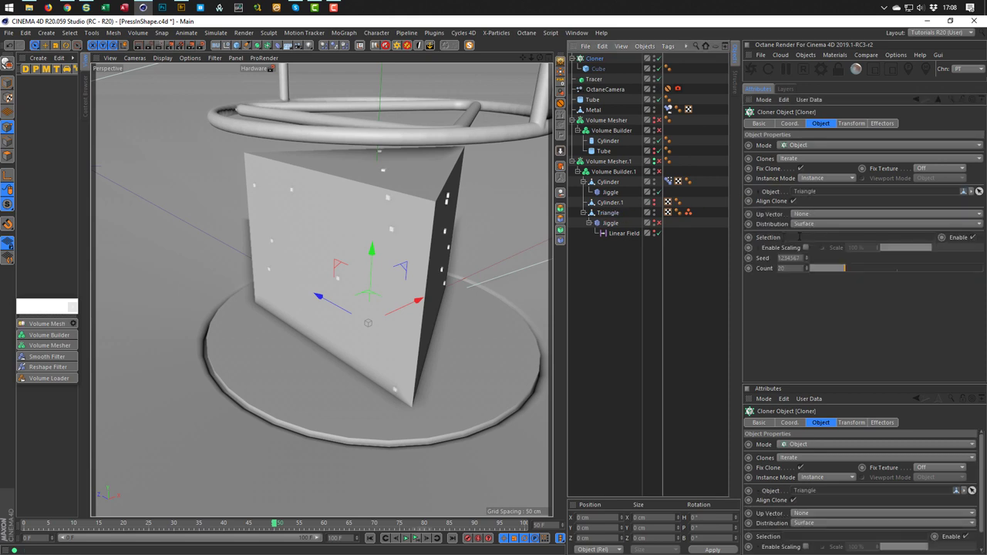
pyautogui.moveTo(689, 213); pyautogui.dragTo(793, 233)
pyautogui.moveTo(689, 213); pyautogui.dragTo(771, 241)
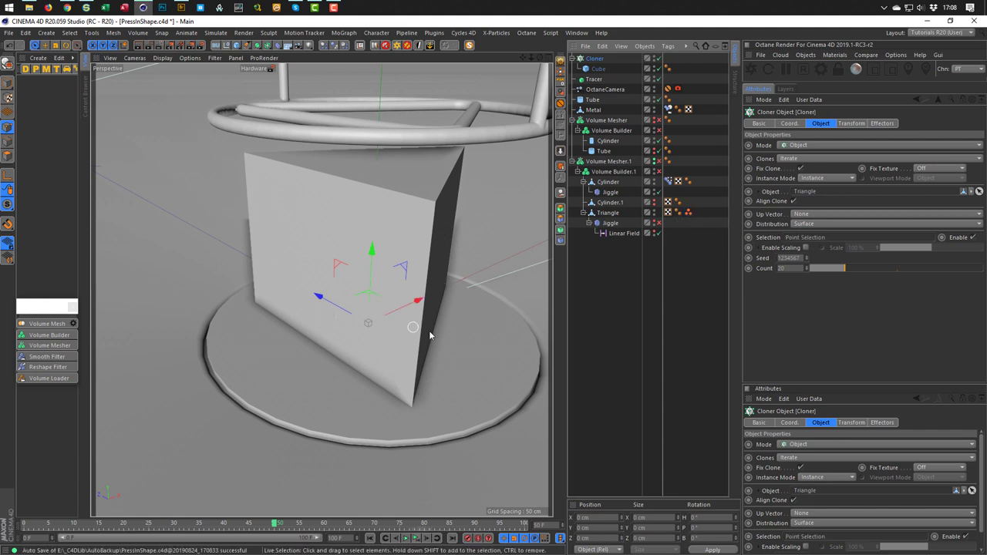
pyautogui.click(811, 225)
pyautogui.click(806, 233)
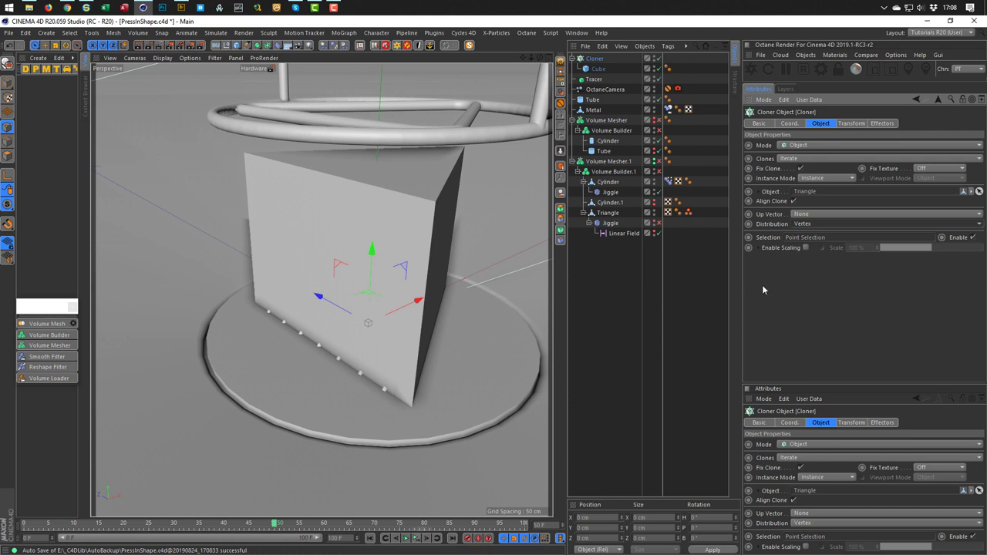
# Shrink the cloned Cube to 0.1 cm on every axis
pyautogui.click(599, 69)
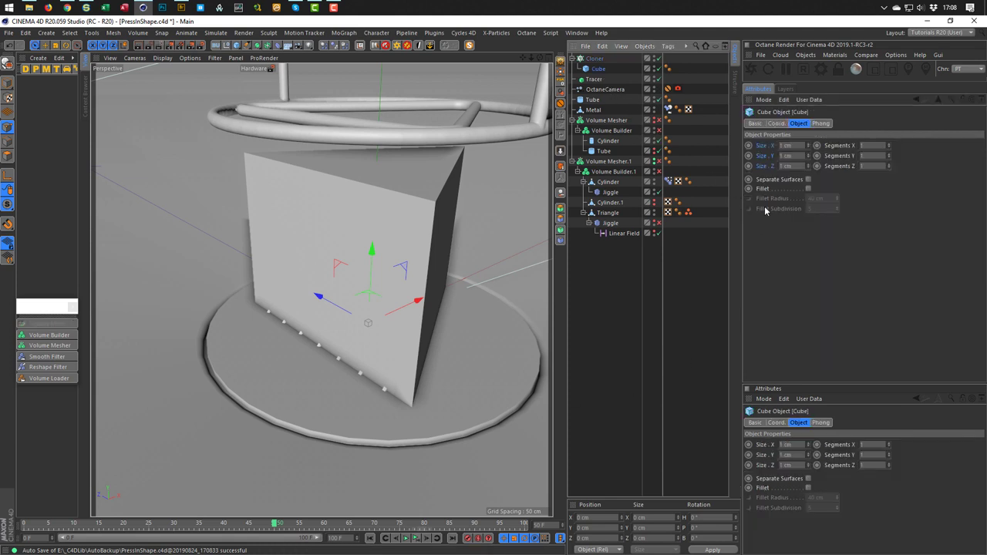
pyautogui.click(794, 145)
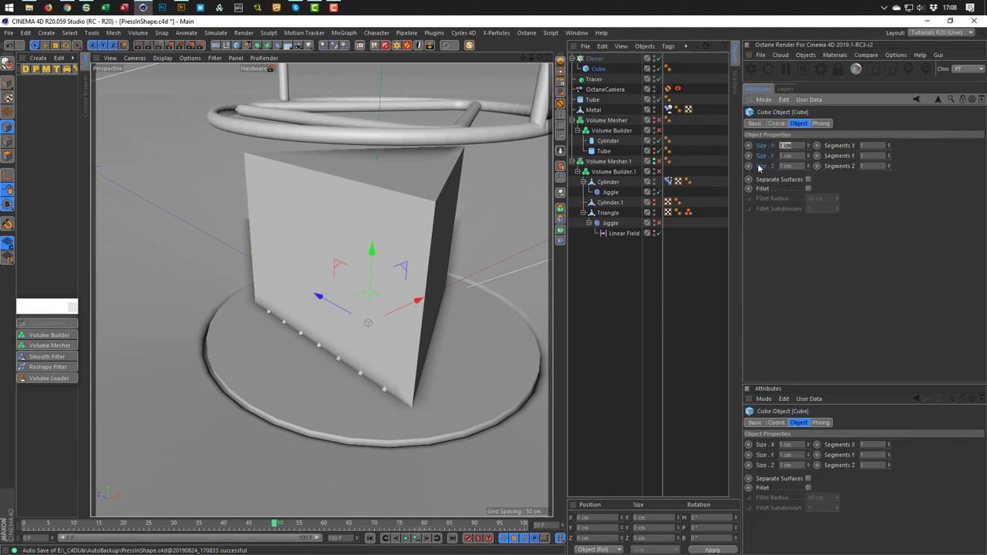
pyautogui.write('0.1')
pyautogui.press('Return')
pyautogui.keyDown('alt'); pyautogui.moveTo(354, 248); pyautogui.dragTo(404, 257); pyautogui.keyUp('alt')
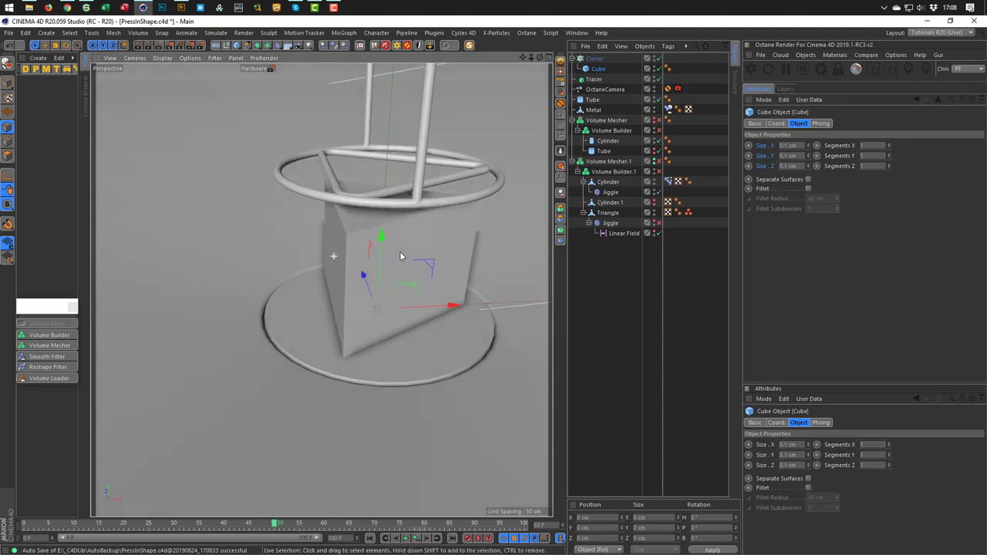
# Link the Cloner into the Tracer's Trace Link and play back to see the traced lines
pyautogui.click(594, 80)
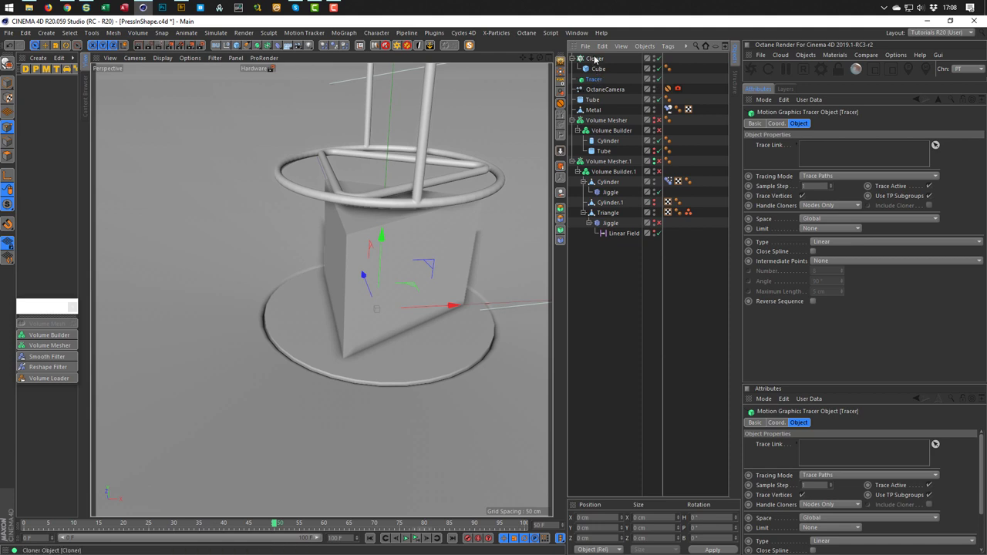
pyautogui.moveTo(595, 59)
pyautogui.mouseDown()
pyautogui.moveTo(841, 166)
pyautogui.moveTo(844, 154)
pyautogui.mouseUp()
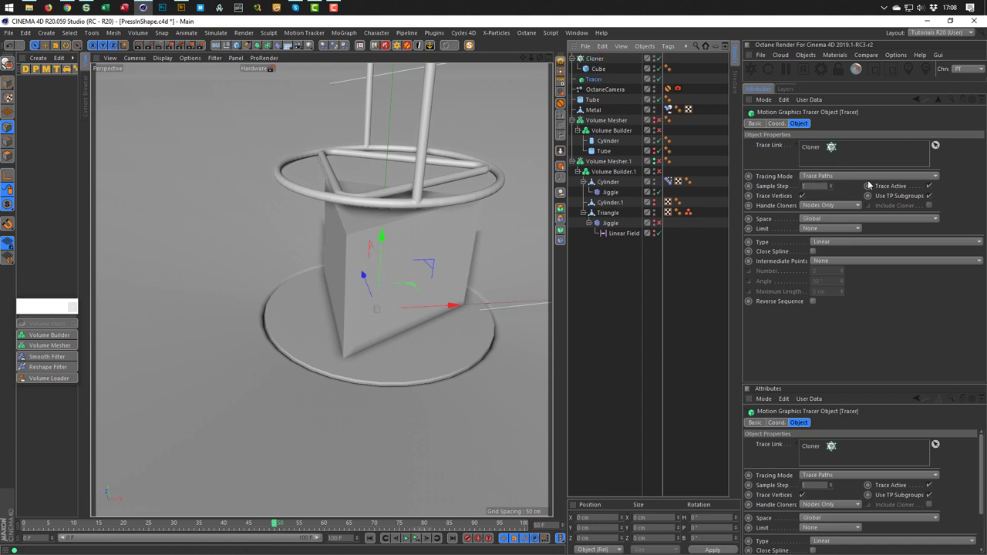
pyautogui.keyDown('alt'); pyautogui.moveTo(331, 264); pyautogui.dragTo(209, 251); pyautogui.keyUp('alt')
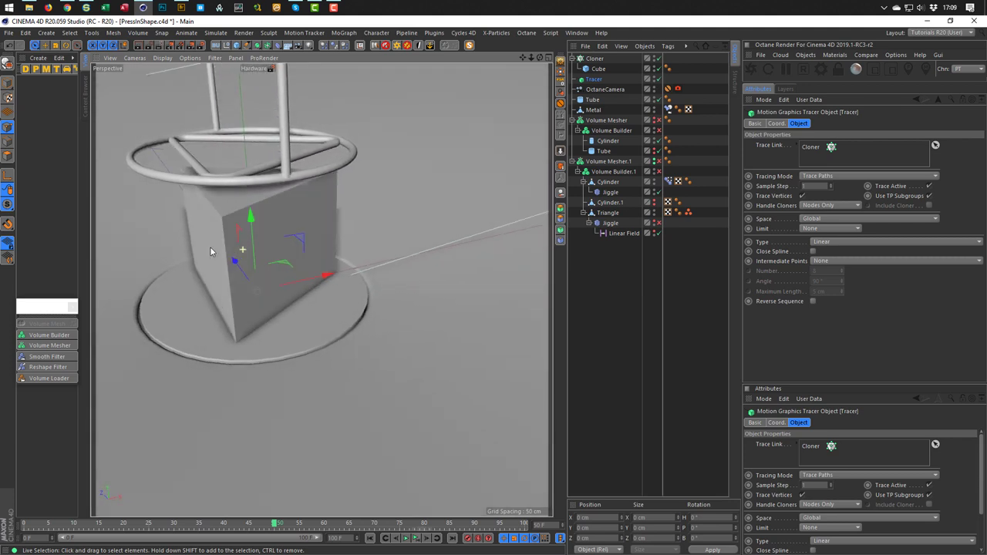
pyautogui.click(406, 539)
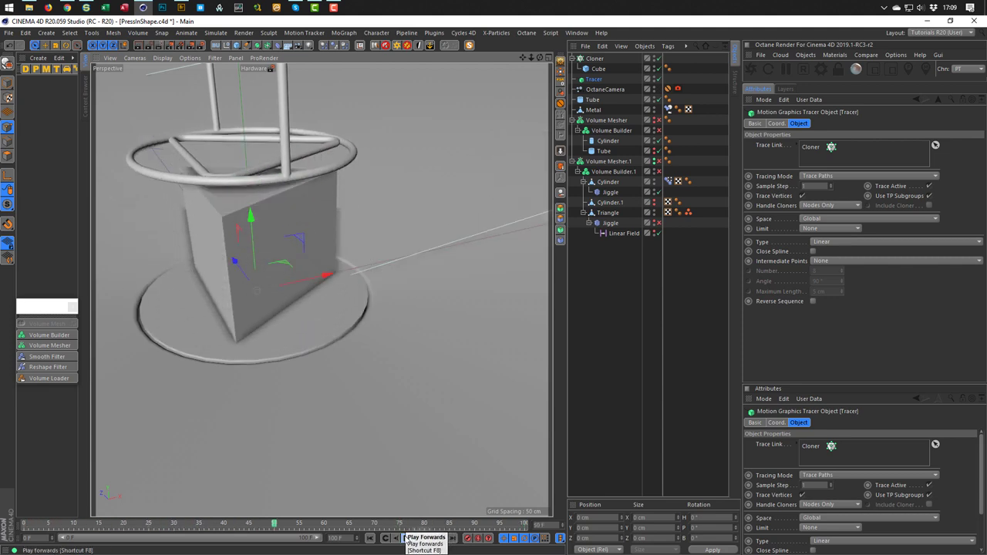
pyautogui.click(407, 538)
pyautogui.click(407, 539)
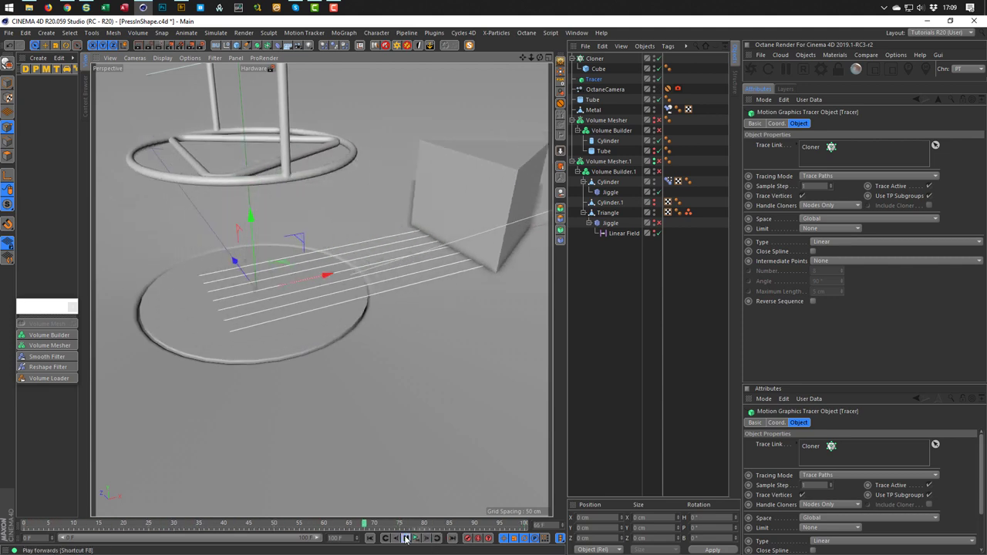
pyautogui.click(406, 538)
pyautogui.moveTo(363, 299)
pyautogui.keyDown('alt'); pyautogui.mouseDown()
pyautogui.moveTo(418, 319)
pyautogui.moveTo(333, 293)
pyautogui.moveTo(364, 295)
pyautogui.mouseUp(); pyautogui.keyUp('alt')
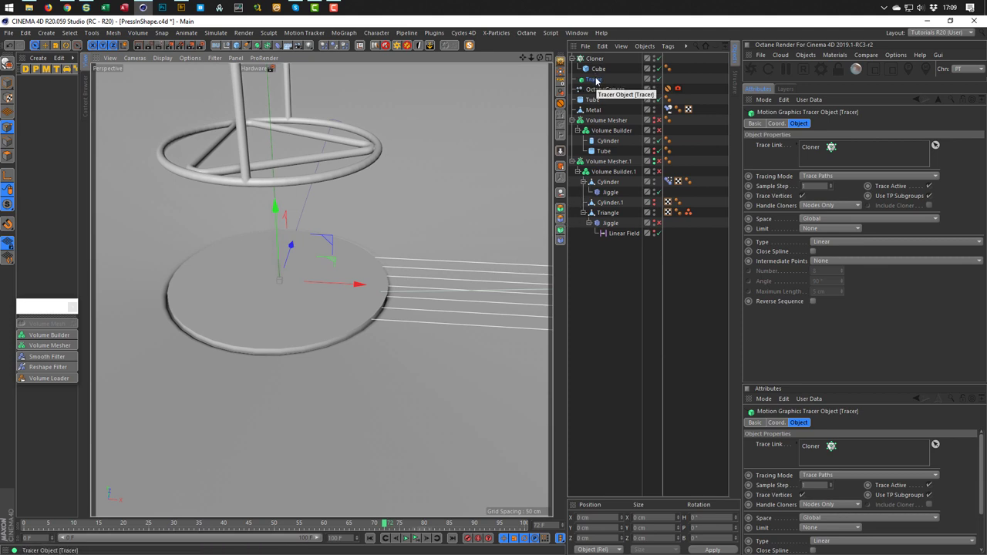
# Move the Tracer into Volume Builder.1 below Triangle and inspect the grooved disc
pyautogui.click(583, 212)
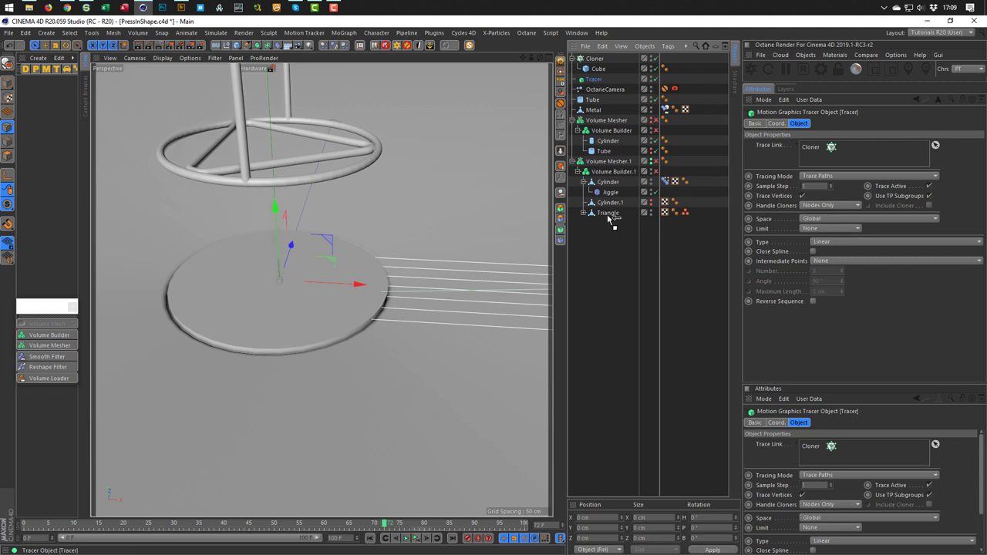
pyautogui.moveTo(609, 220); pyautogui.dragTo(608, 219)
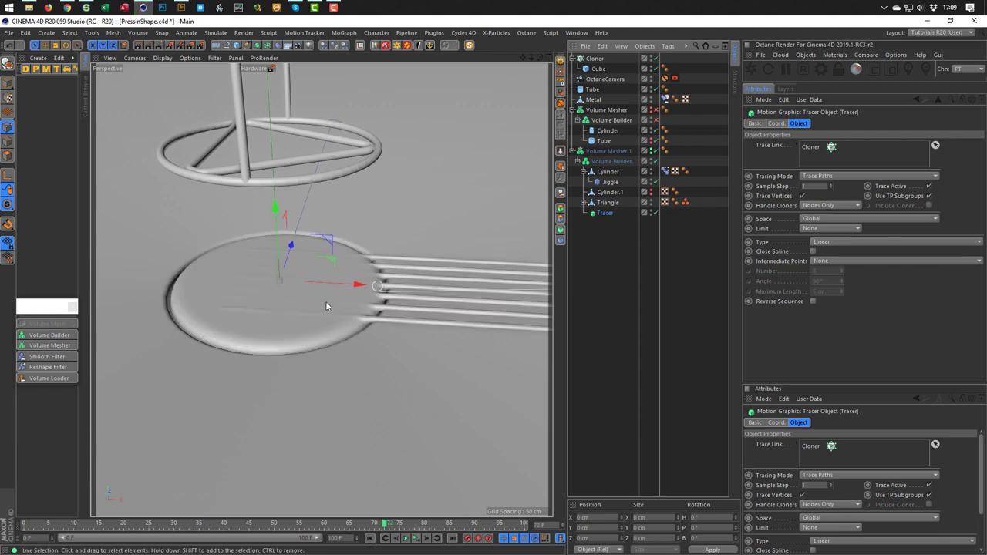
pyautogui.keyDown('alt'); pyautogui.moveTo(325, 306); pyautogui.dragTo(342, 284); pyautogui.keyUp('alt')
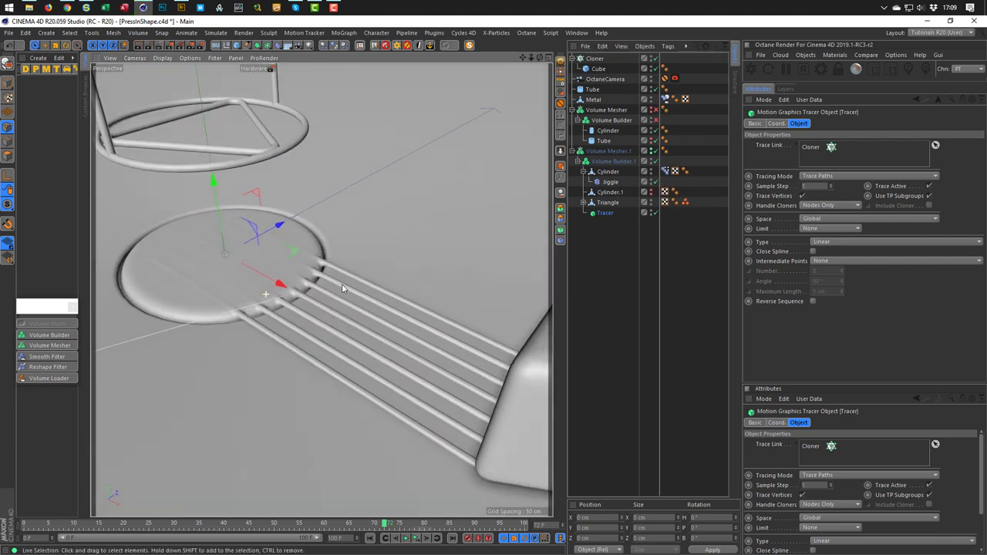
# Order the Tracer below Smooth Layer in Volume Builder.1 and set the strand radius to 3.4 cm
pyautogui.click(611, 162)
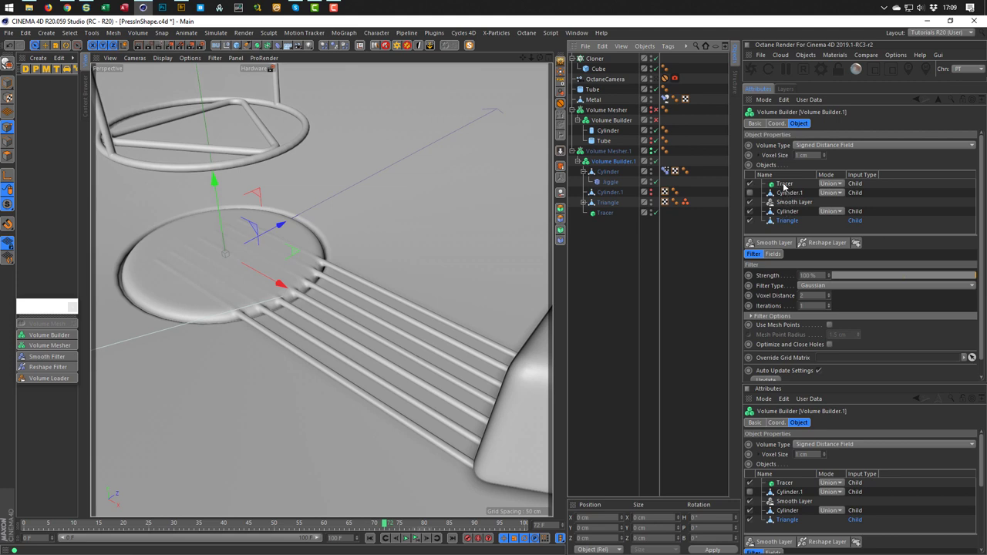
pyautogui.moveTo(784, 186); pyautogui.dragTo(791, 211)
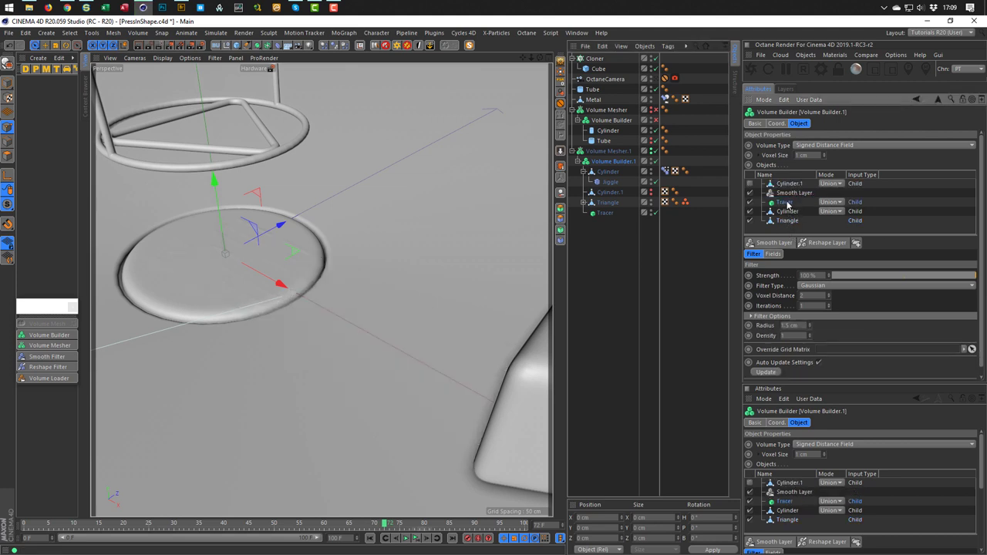
pyautogui.click(790, 324)
pyautogui.write('1')
pyautogui.press('Return')
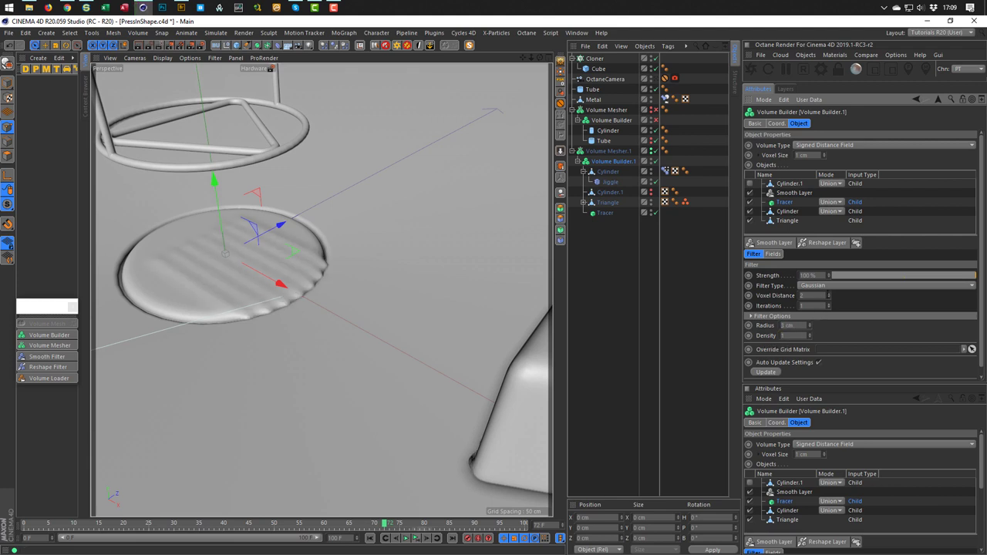
pyautogui.click(809, 324)
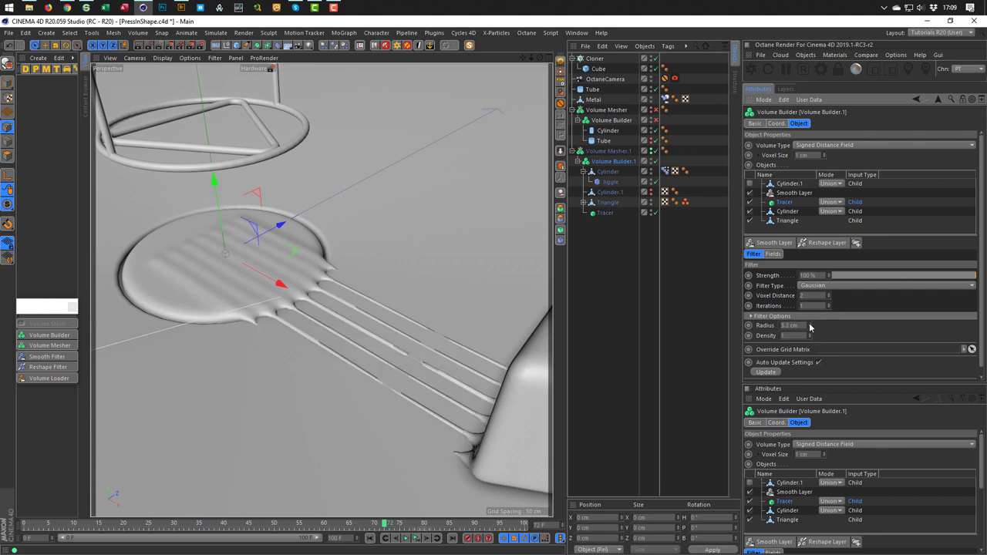
pyautogui.click(809, 325)
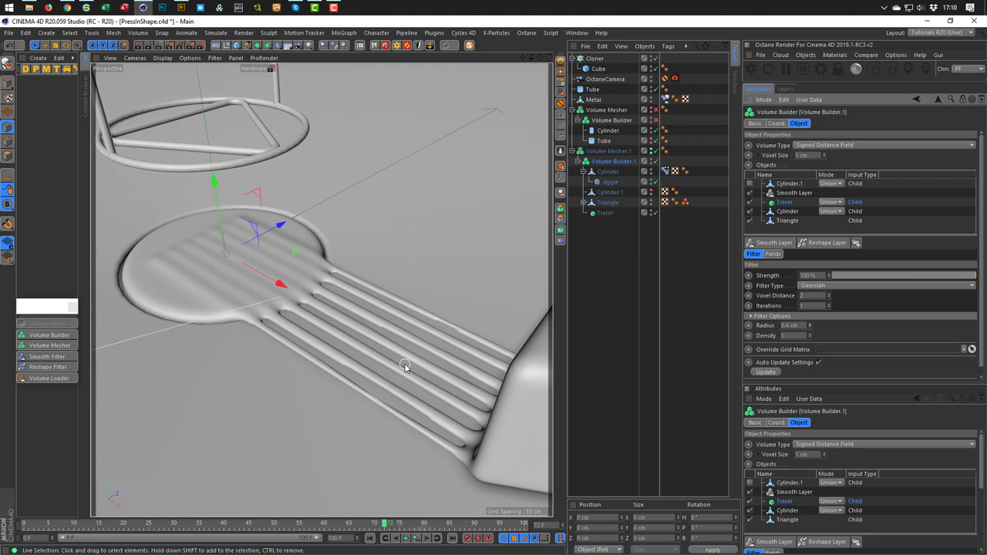
pyautogui.click(607, 213)
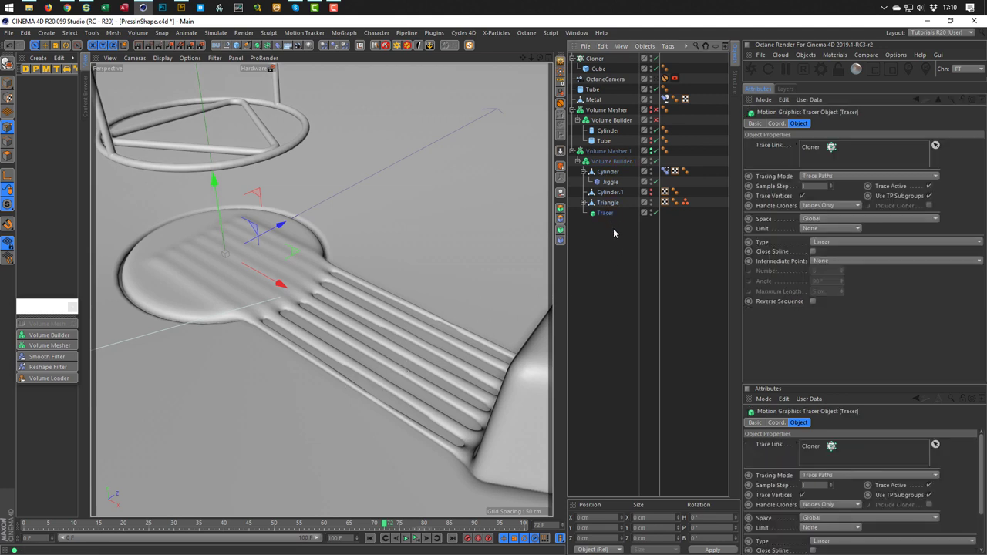
# Add a Displacer deformer under the Tracer and set its shader to Noise
pyautogui.click(277, 48)
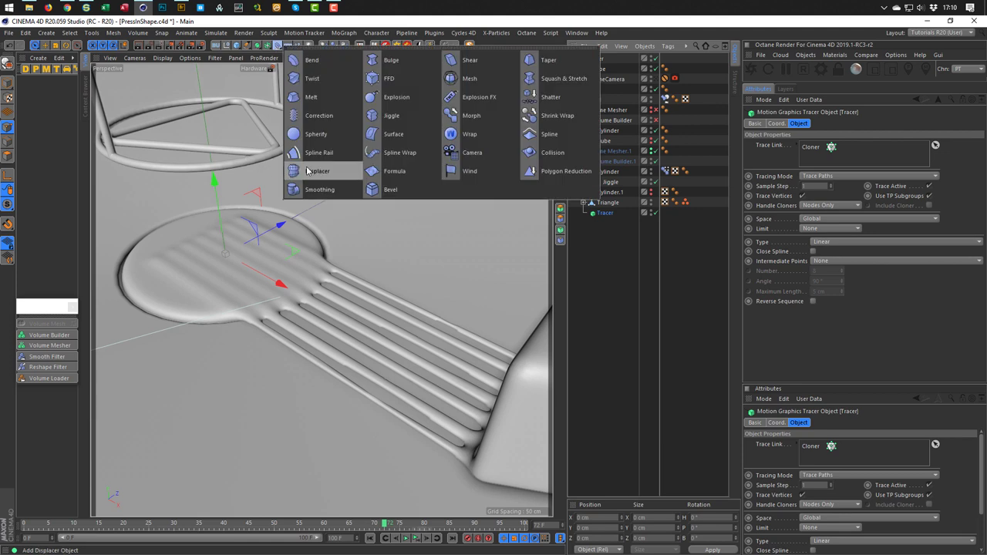
pyautogui.keyDown('shift'); pyautogui.click(307, 171); pyautogui.keyUp('shift')
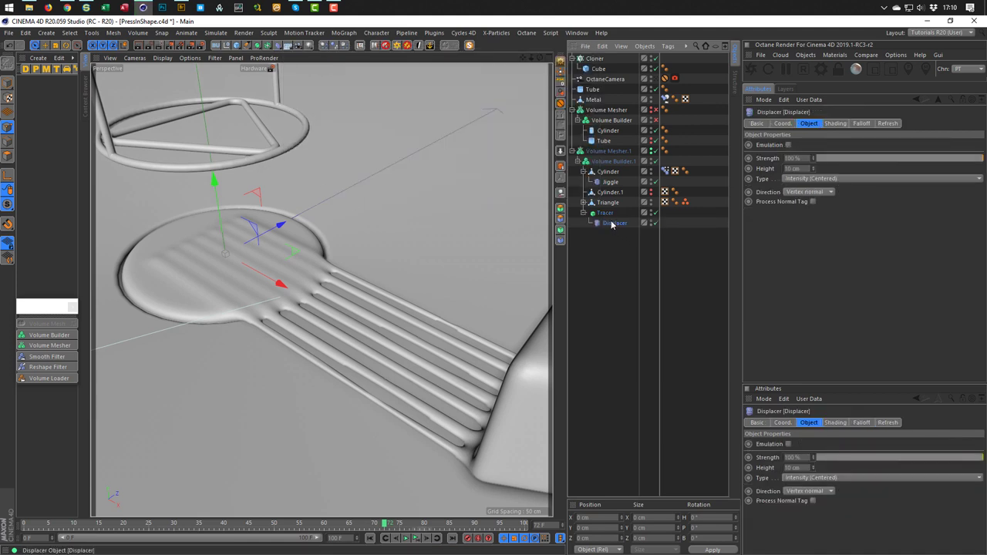
pyautogui.click(834, 124)
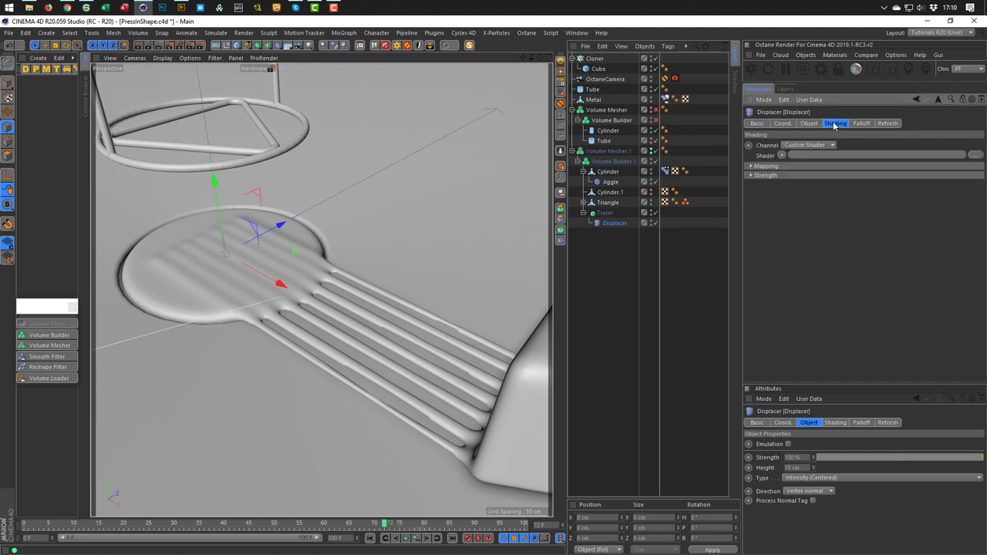
pyautogui.click(781, 155)
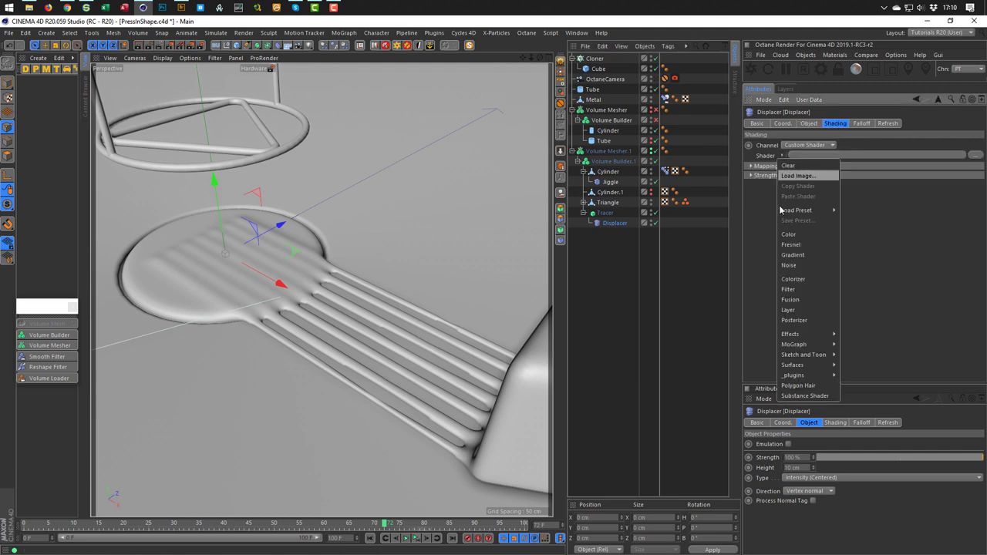
pyautogui.click(796, 255)
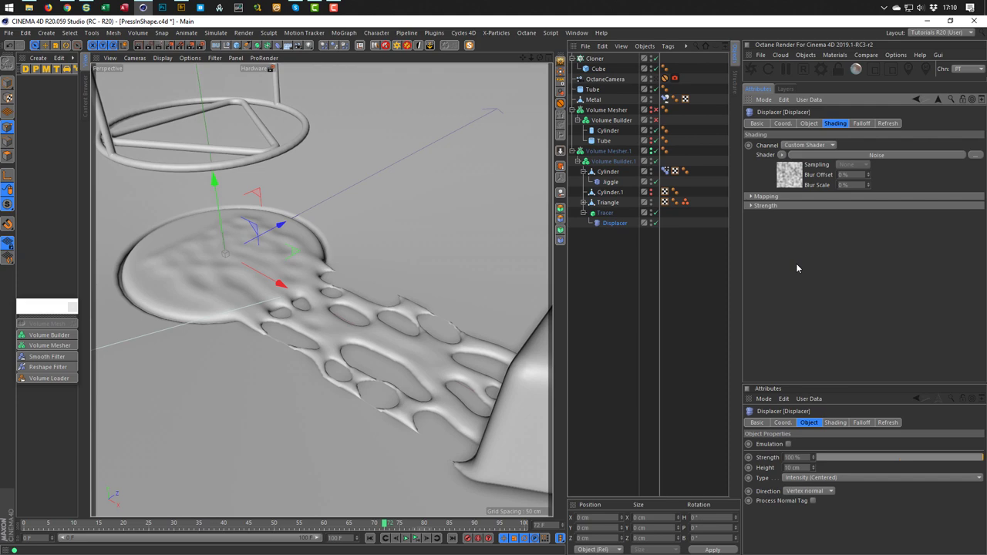
pyautogui.keyDown('alt'); pyautogui.moveTo(487, 339); pyautogui.dragTo(477, 404); pyautogui.keyUp('alt')
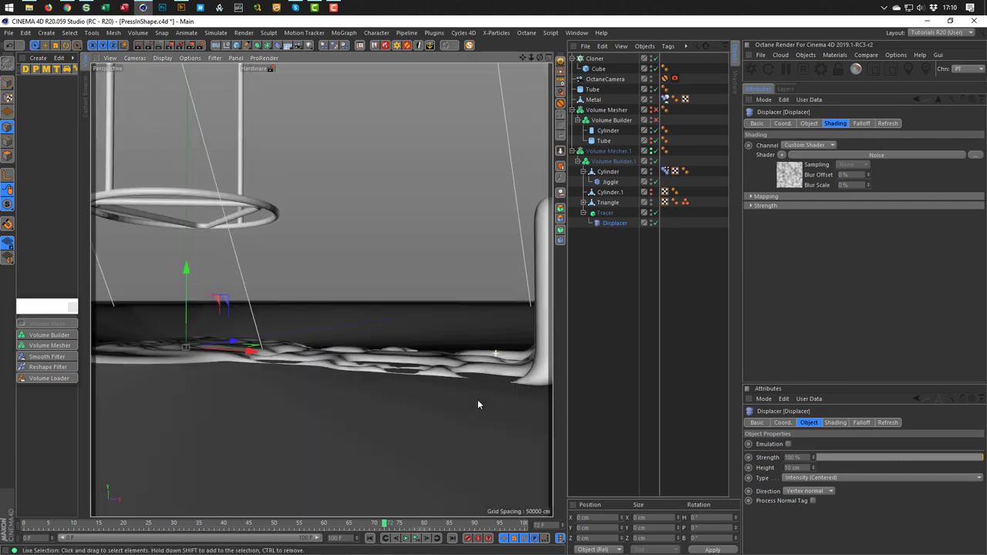
pyautogui.keyDown('alt'); pyautogui.moveTo(397, 375); pyautogui.dragTo(452, 310); pyautogui.keyUp('alt')
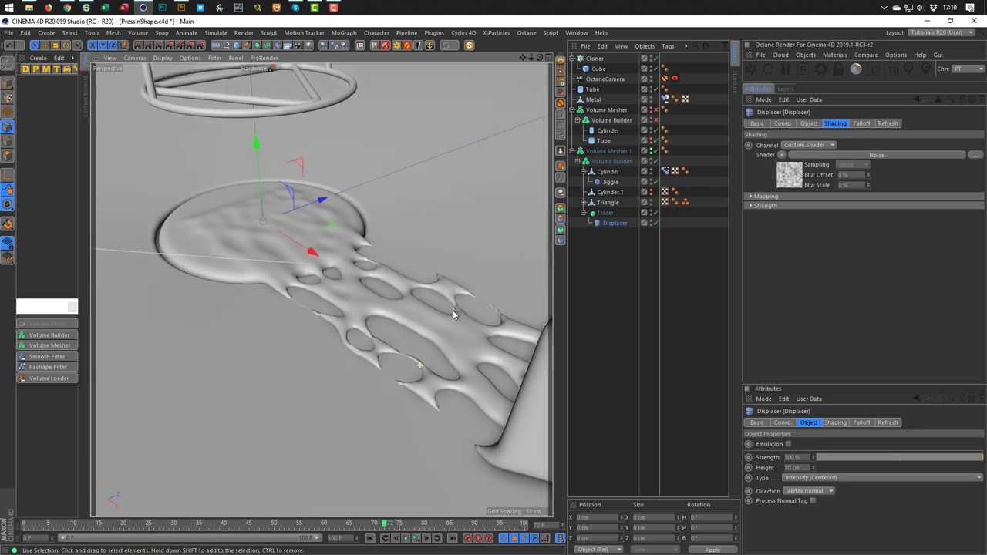
# Set the Displacer's direction to Planar with +Z orientation
pyautogui.click(809, 125)
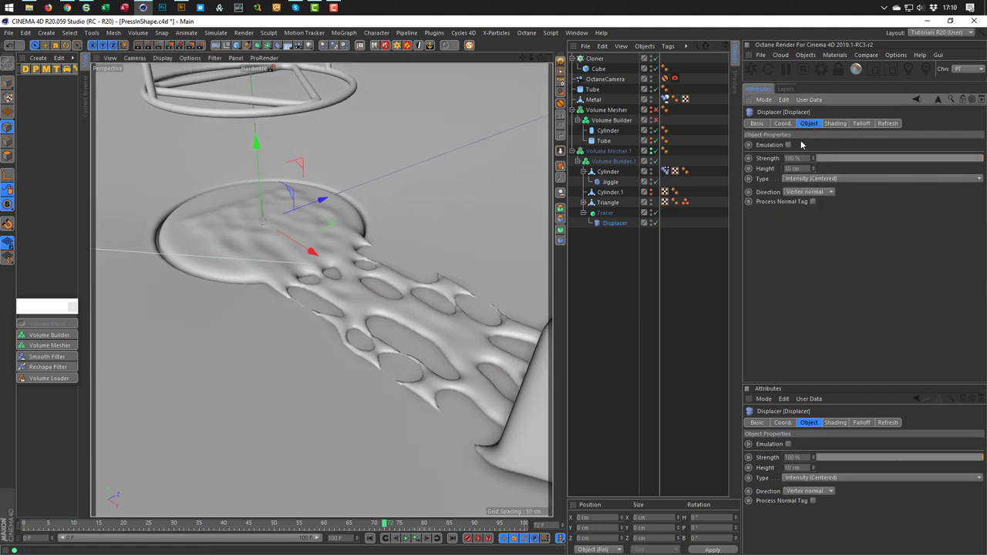
pyautogui.click(801, 193)
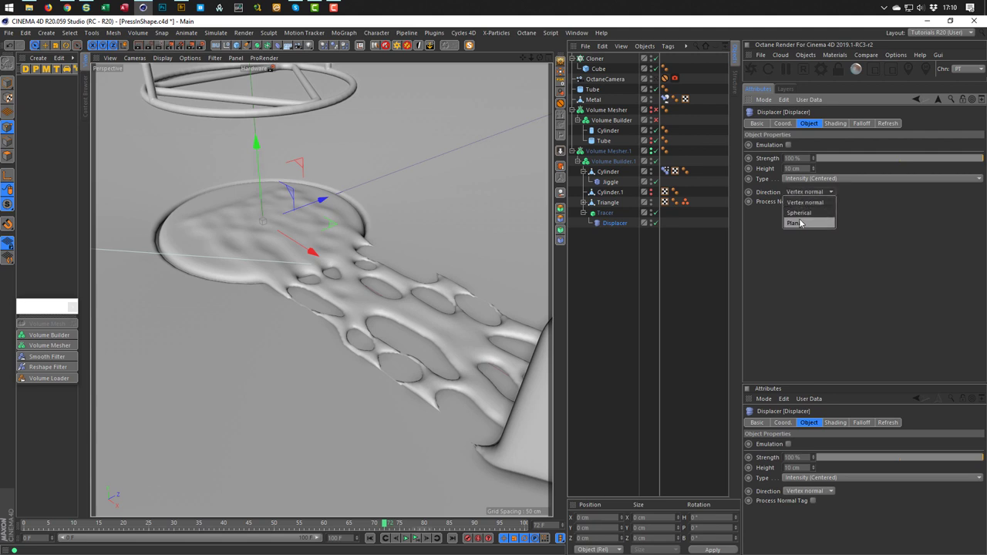
pyautogui.click(800, 223)
pyautogui.click(798, 211)
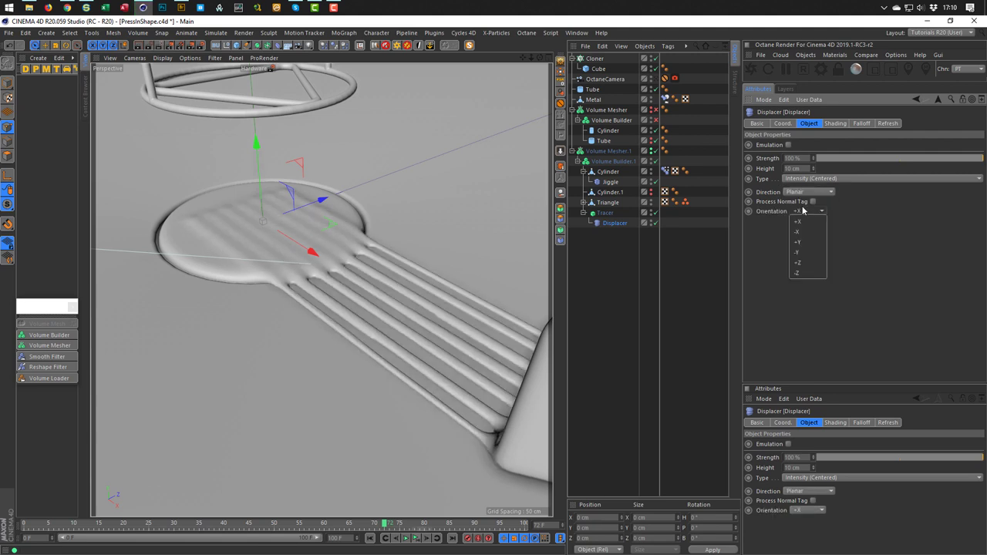
pyautogui.click(802, 263)
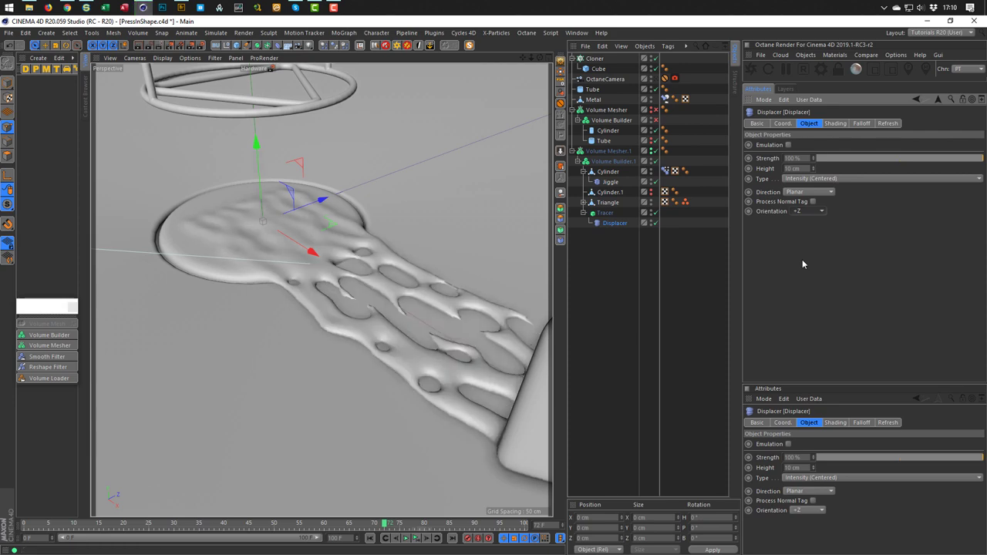
pyautogui.moveTo(421, 352)
pyautogui.keyDown('alt'); pyautogui.mouseDown()
pyautogui.moveTo(377, 342)
pyautogui.moveTo(324, 381)
pyautogui.moveTo(351, 355)
pyautogui.mouseUp(); pyautogui.keyUp('alt')
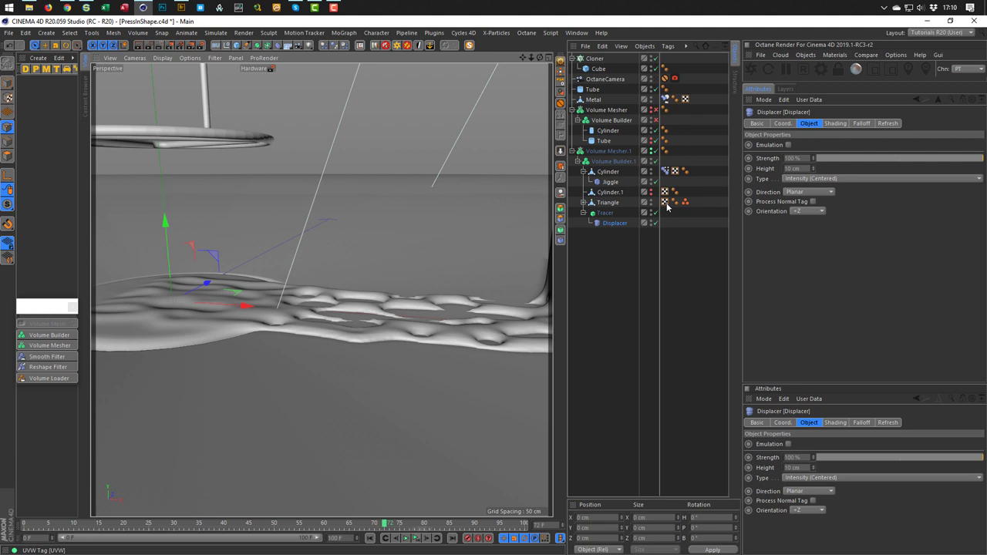
# Lift the Tracer about 1.18 cm along Y and inspect the reshaped volume mesh
pyautogui.click(605, 213)
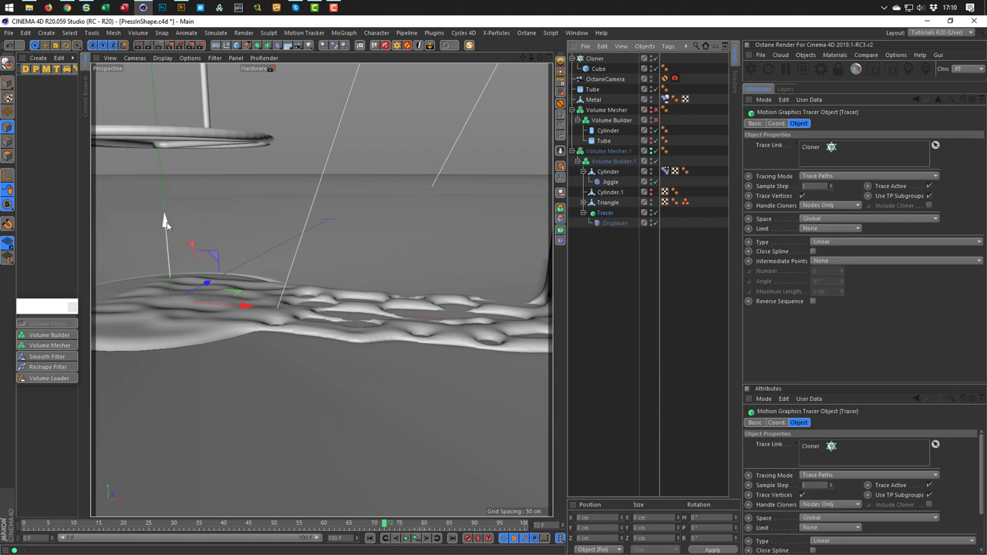
pyautogui.moveTo(165, 224); pyautogui.dragTo(165, 228)
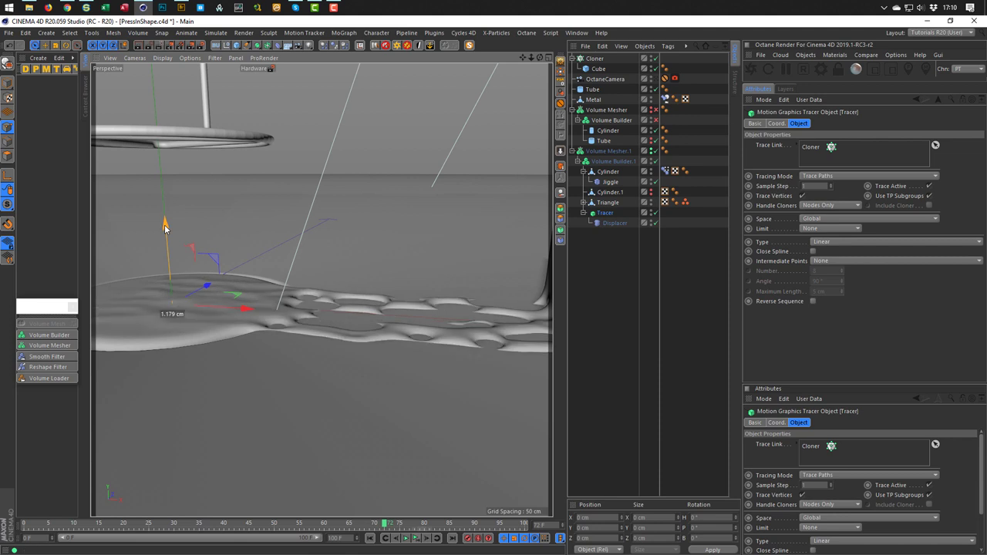
pyautogui.moveTo(164, 225); pyautogui.dragTo(164, 224)
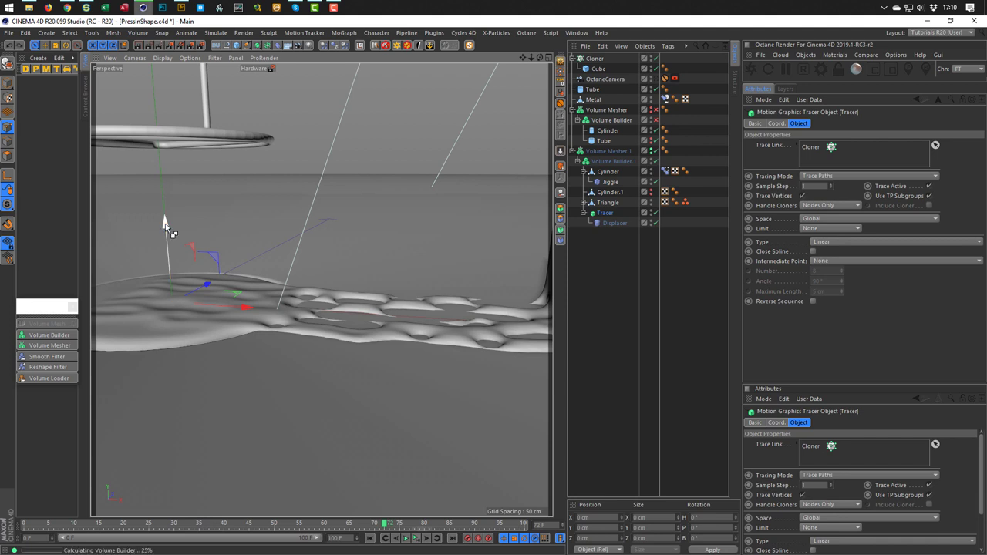
pyautogui.keyDown('alt'); pyautogui.moveTo(305, 313); pyautogui.dragTo(328, 307); pyautogui.keyUp('alt')
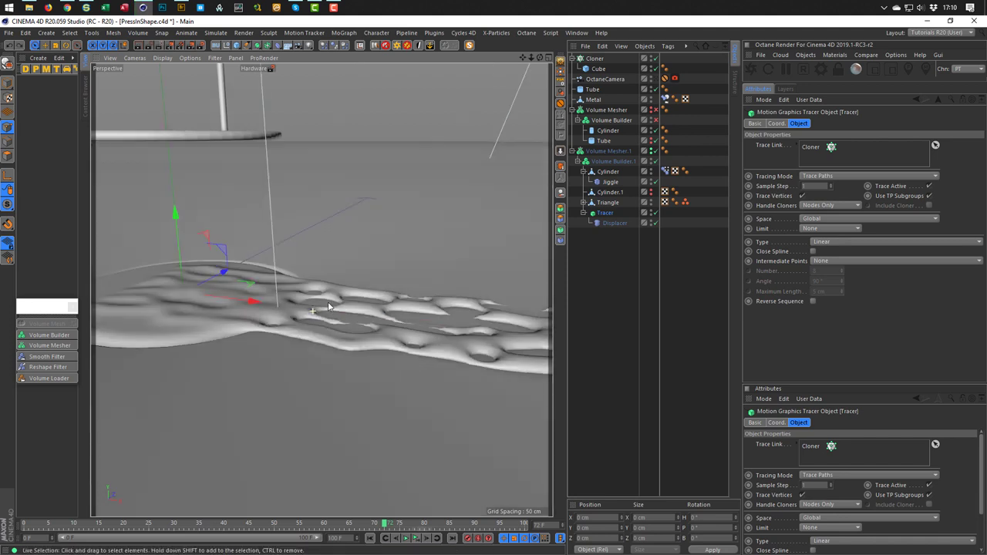
pyautogui.scroll(-5, 328, 306)
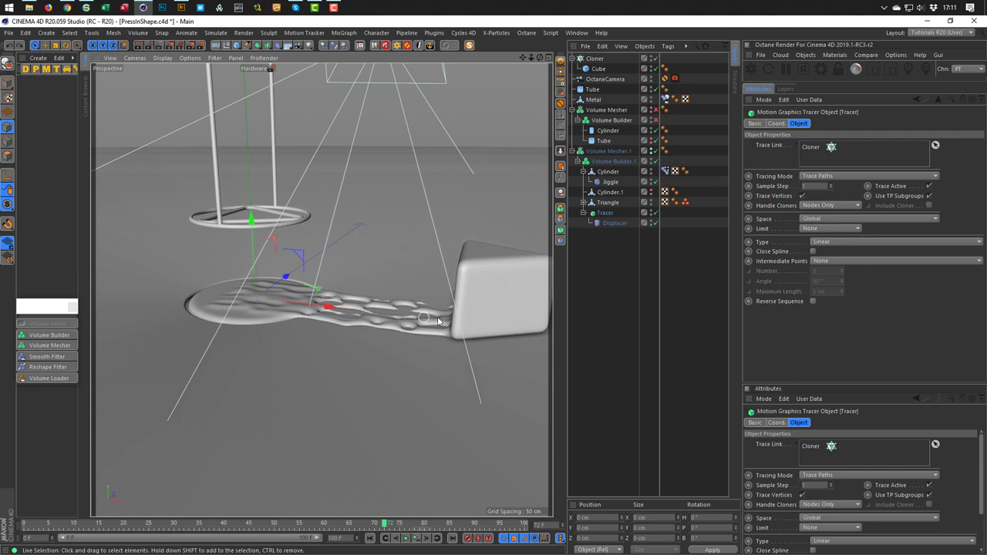
pyautogui.scroll(6, 308, 283)
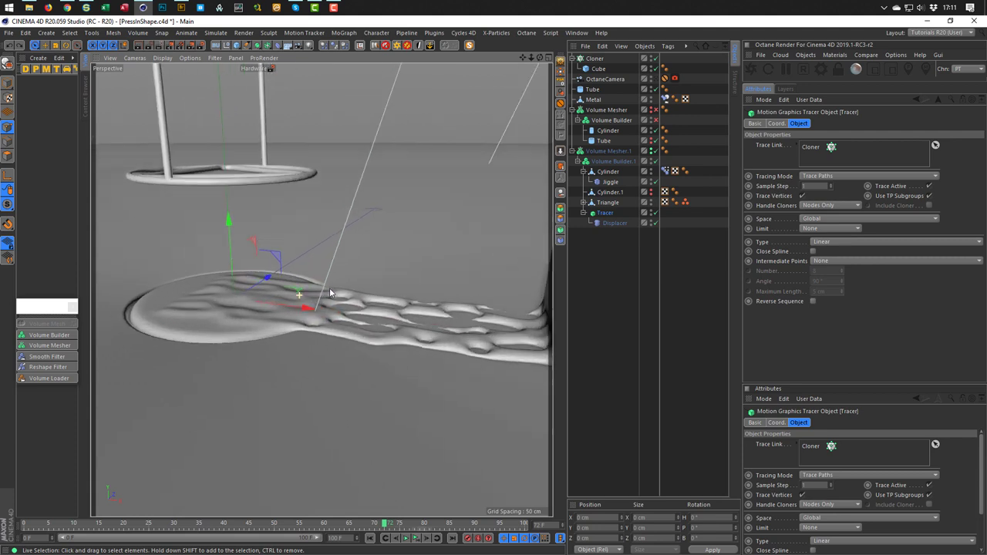
pyautogui.scroll(-3, 308, 285)
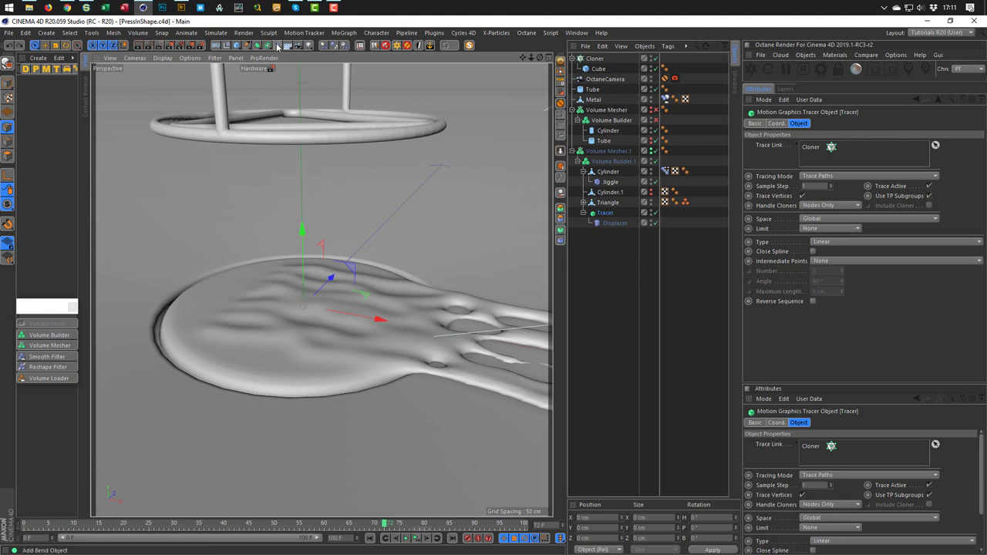
# Add a second Displacer under the Tracer and give it a Color shader
pyautogui.moveTo(278, 46); pyautogui.dragTo(327, 182)
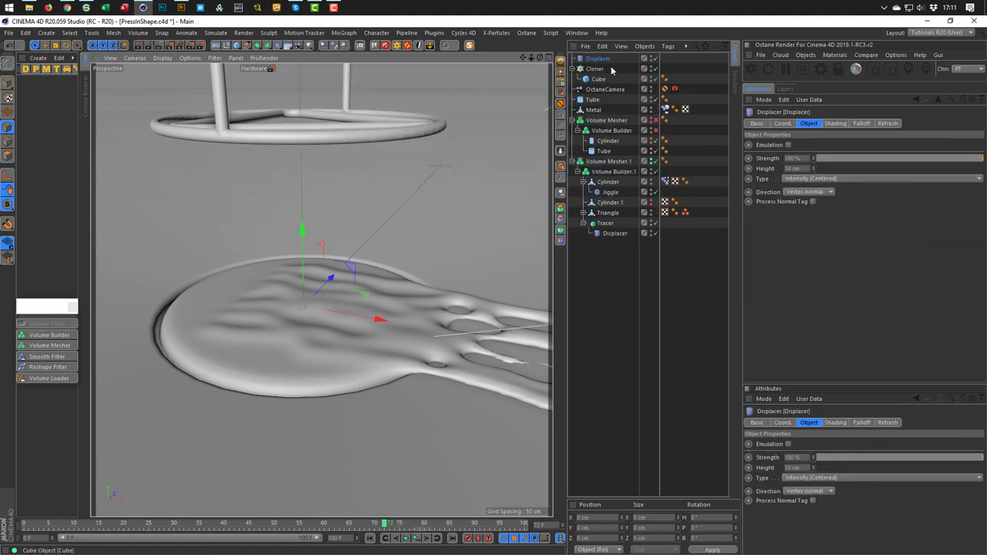
pyautogui.moveTo(604, 61); pyautogui.dragTo(612, 234)
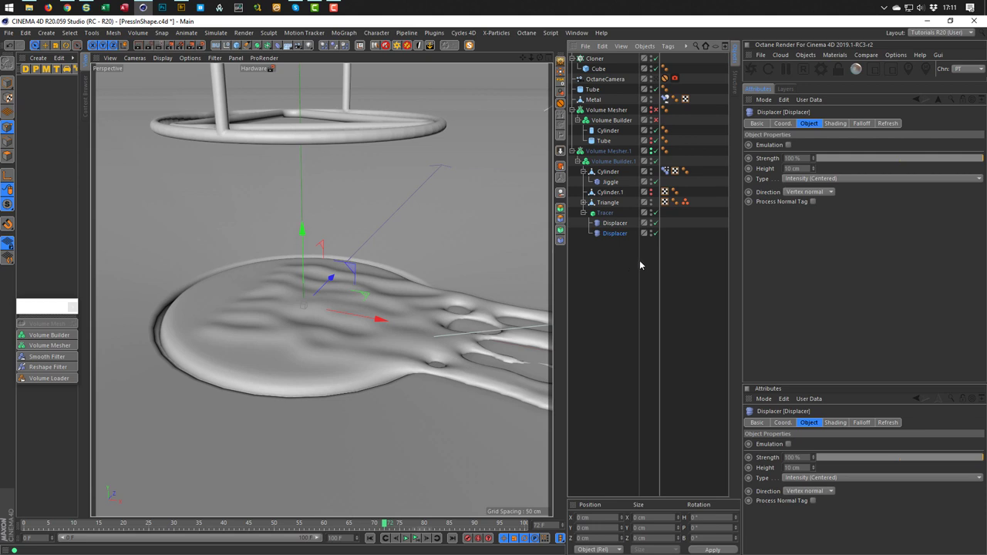
pyautogui.click(834, 123)
pyautogui.click(783, 155)
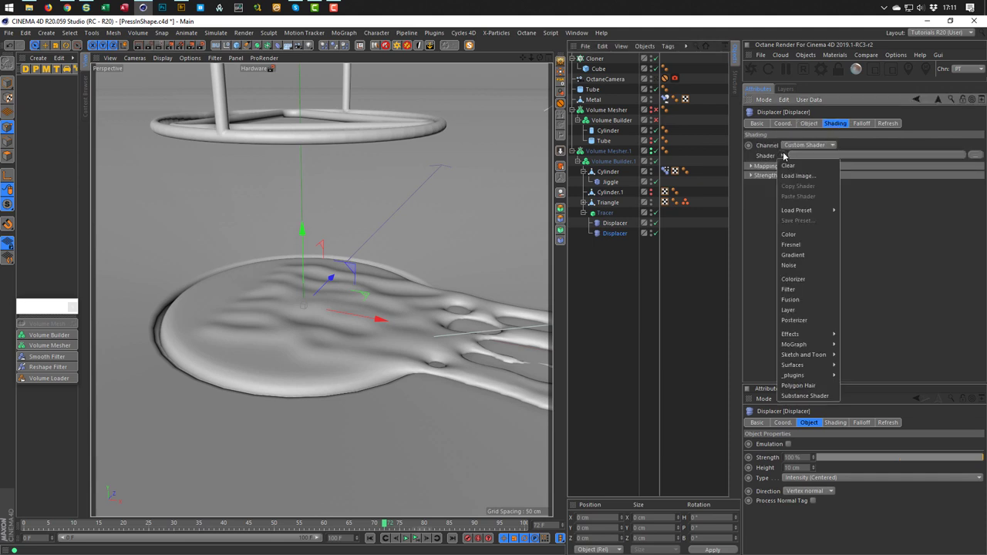
pyautogui.click(794, 233)
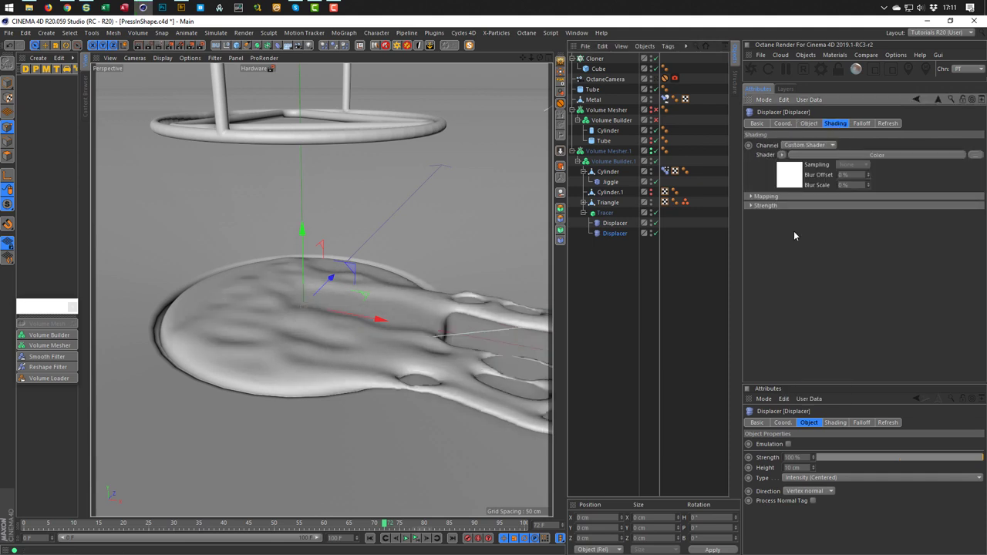
pyautogui.keyDown('alt'); pyautogui.moveTo(339, 298); pyautogui.dragTo(316, 299); pyautogui.keyUp('alt')
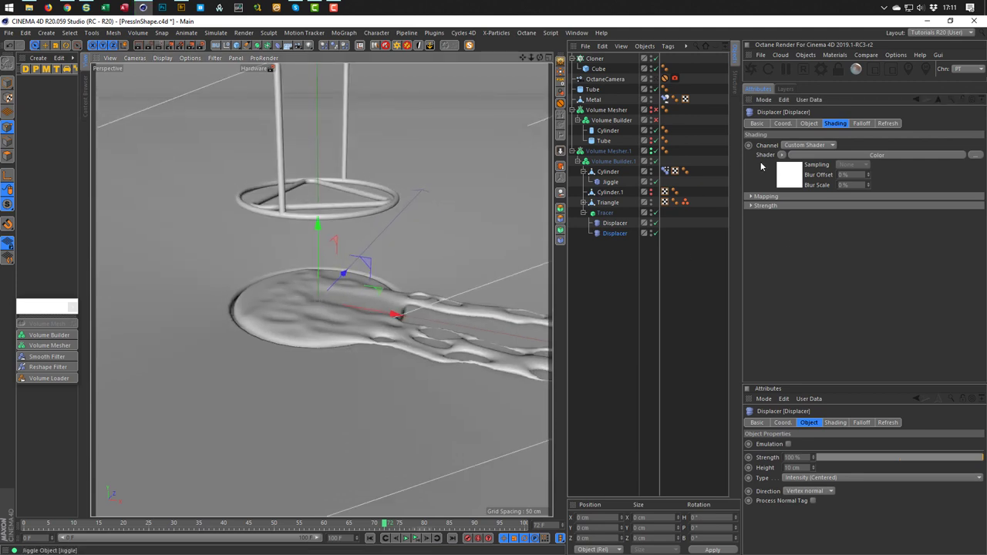
# Set the second Displacer to Planar direction with -Y orientation
pyautogui.click(809, 123)
pyautogui.click(806, 191)
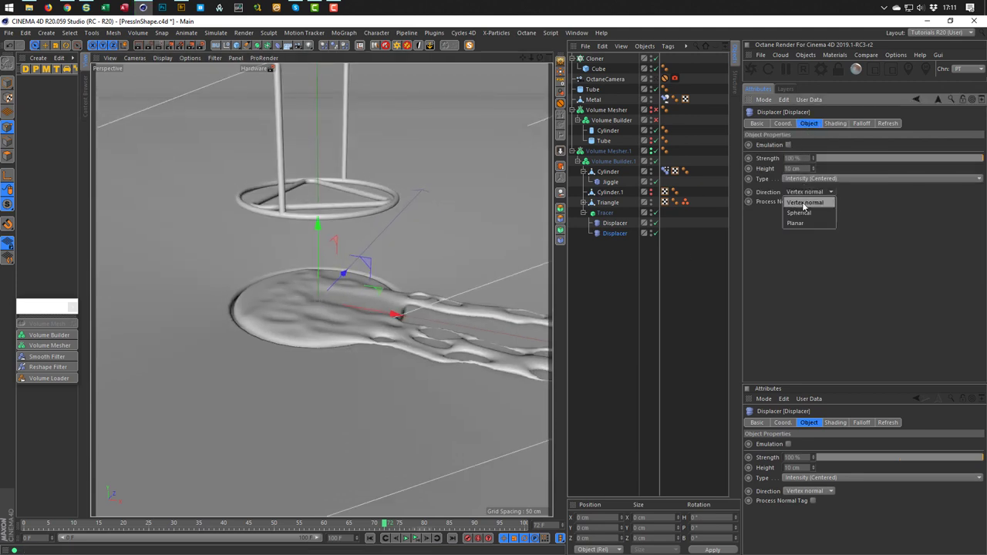
pyautogui.click(802, 223)
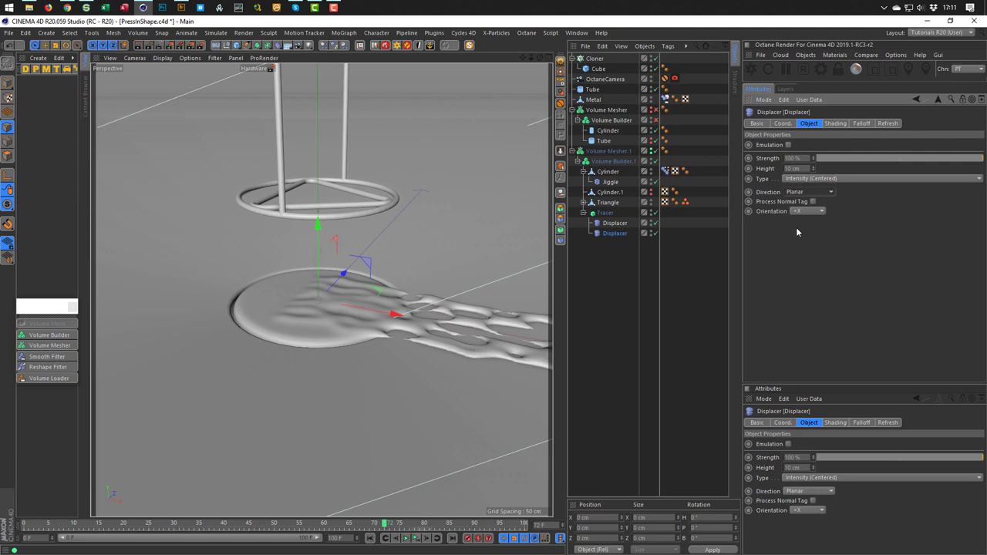
pyautogui.click(806, 211)
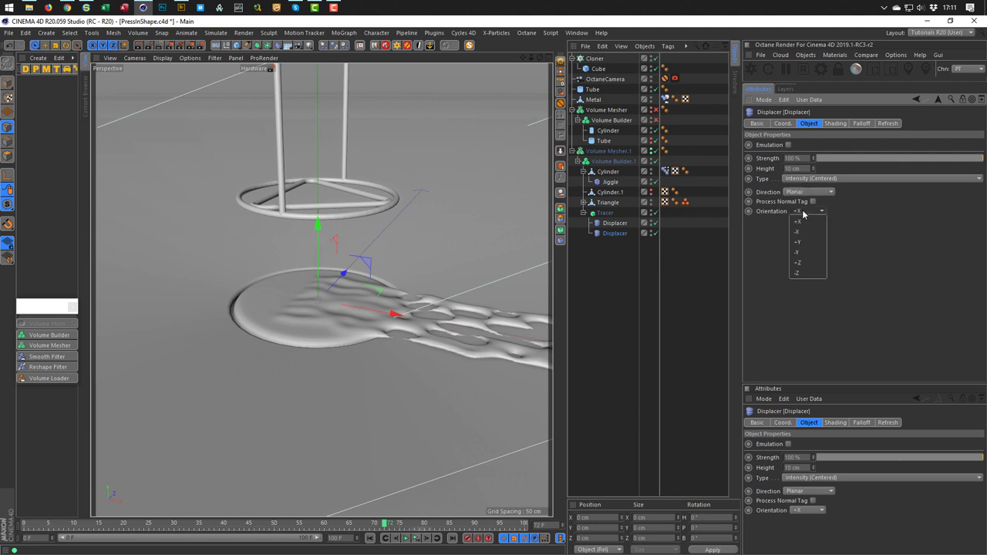
pyautogui.click(810, 253)
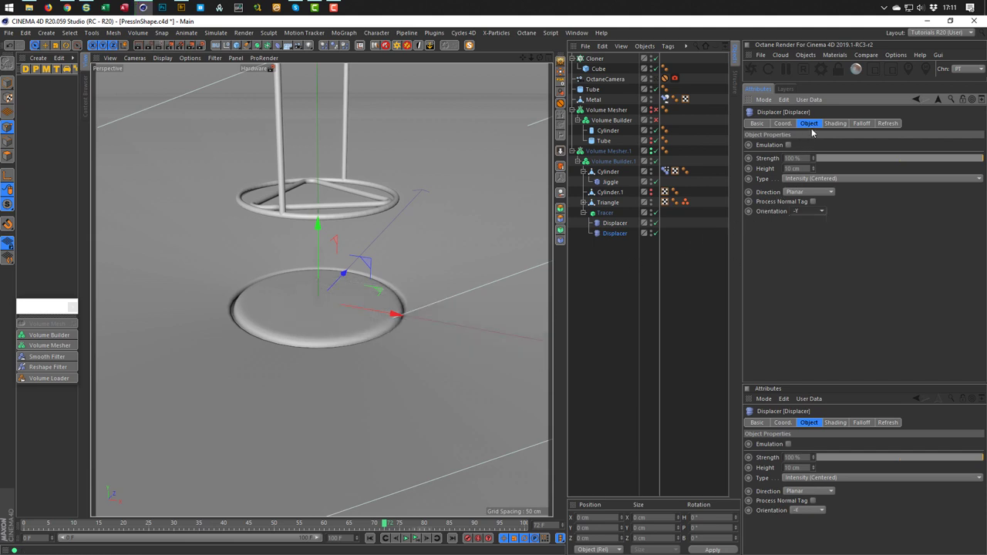
# Add a 57 cm Spherical Field to the Displacer's falloff and hide the OctaneCamera
pyautogui.click(857, 124)
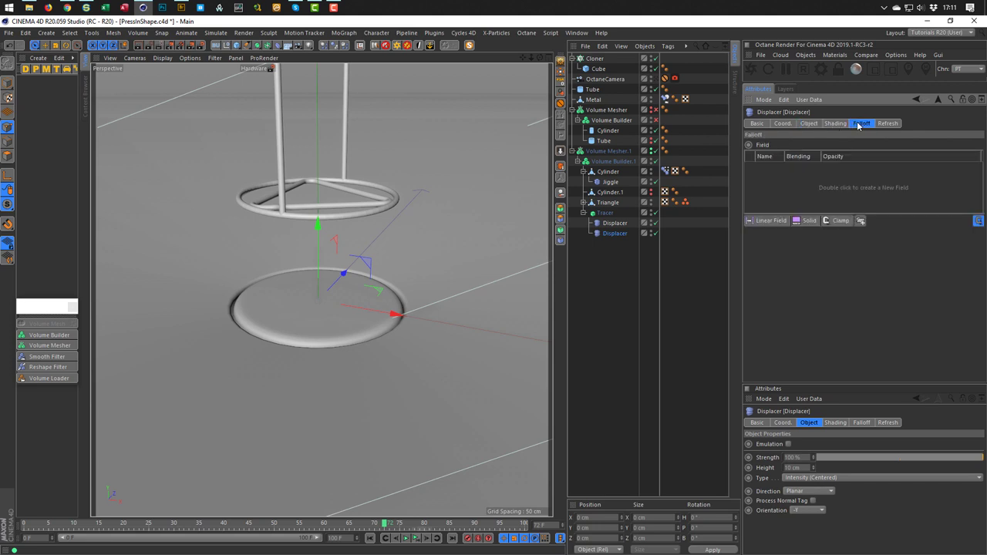
pyautogui.click(773, 222)
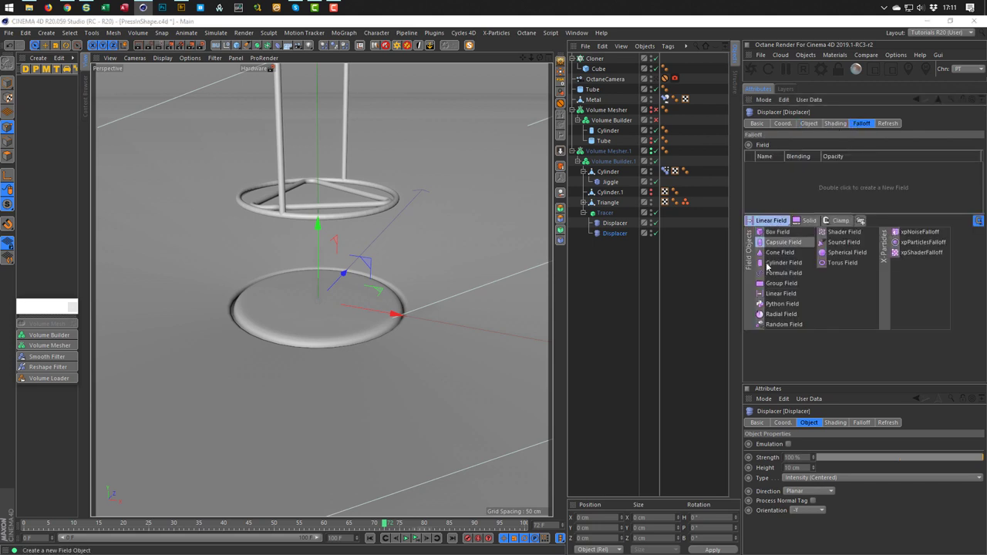
pyautogui.click(835, 253)
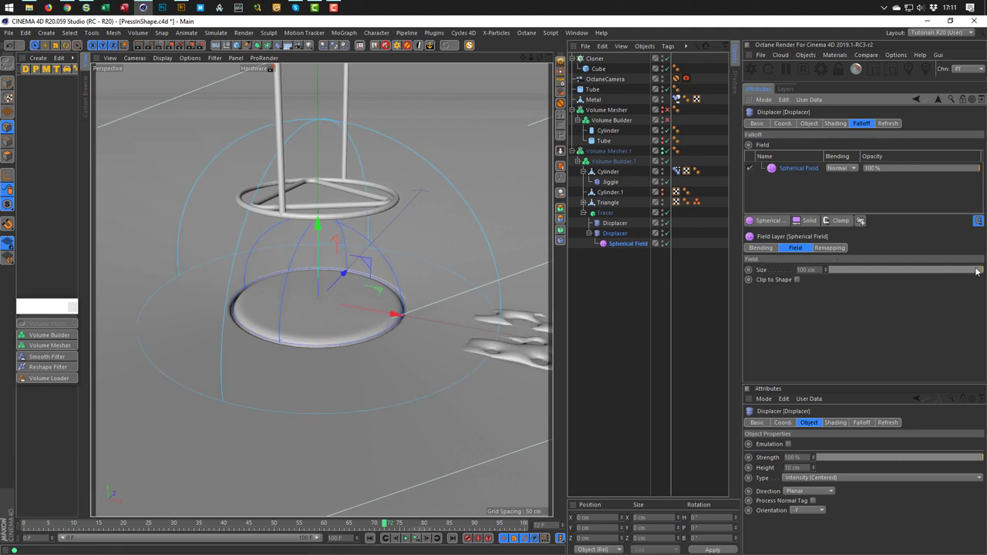
pyautogui.moveTo(977, 270); pyautogui.dragTo(918, 272)
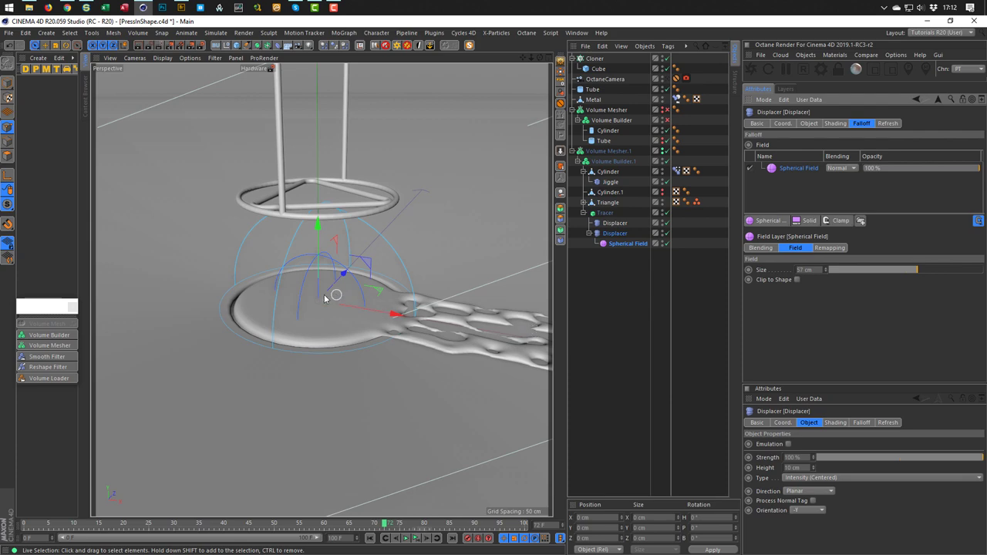
pyautogui.keyDown('alt'); pyautogui.moveTo(324, 293); pyautogui.dragTo(370, 298); pyautogui.keyUp('alt')
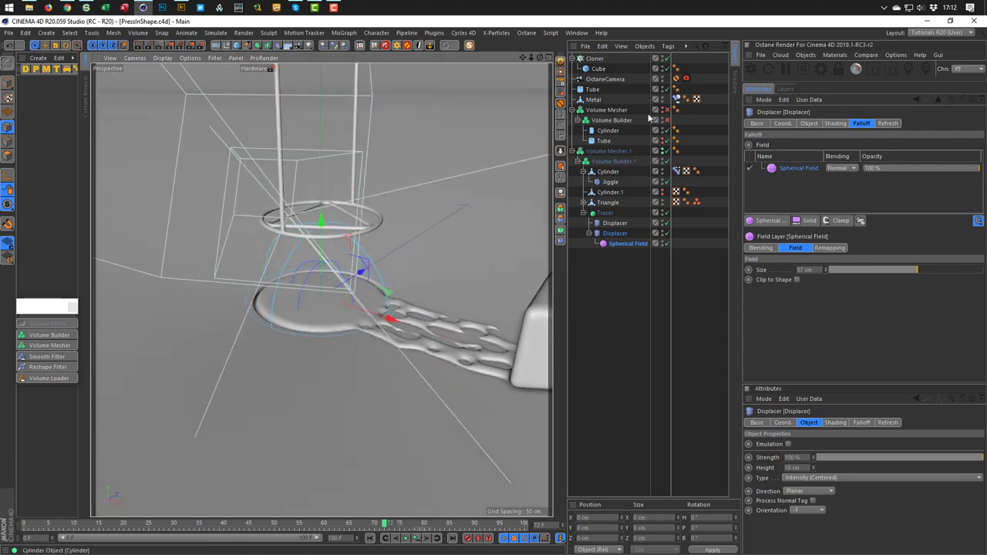
pyautogui.click(661, 78)
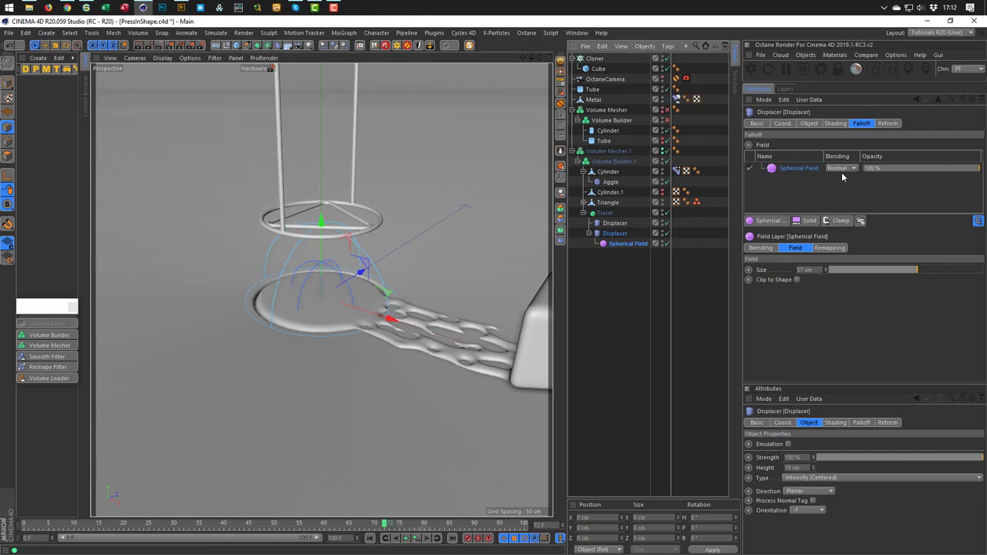
pyautogui.click(824, 248)
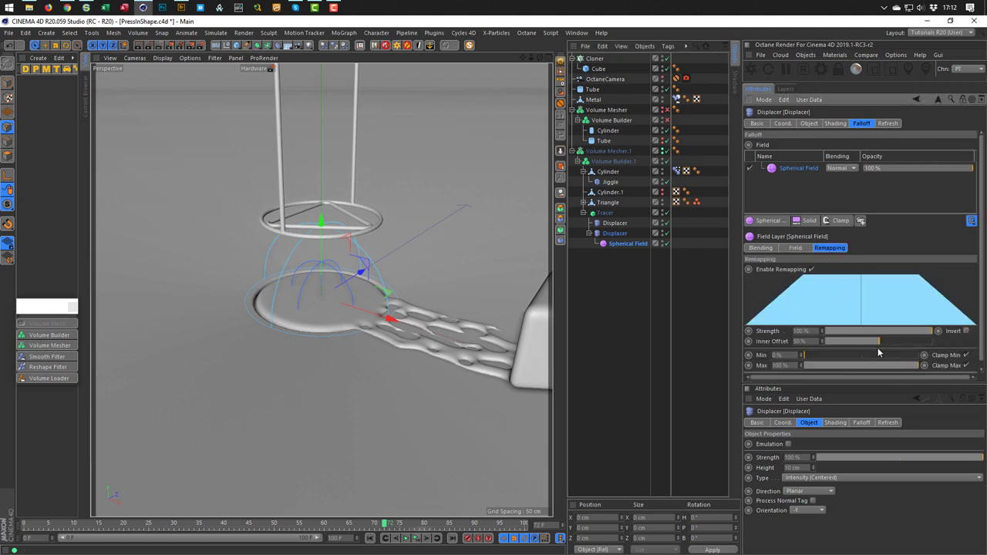
# Raise the Spherical Field's inner offset to 63% and set the timeline end to 150 F
pyautogui.moveTo(876, 342); pyautogui.dragTo(897, 340)
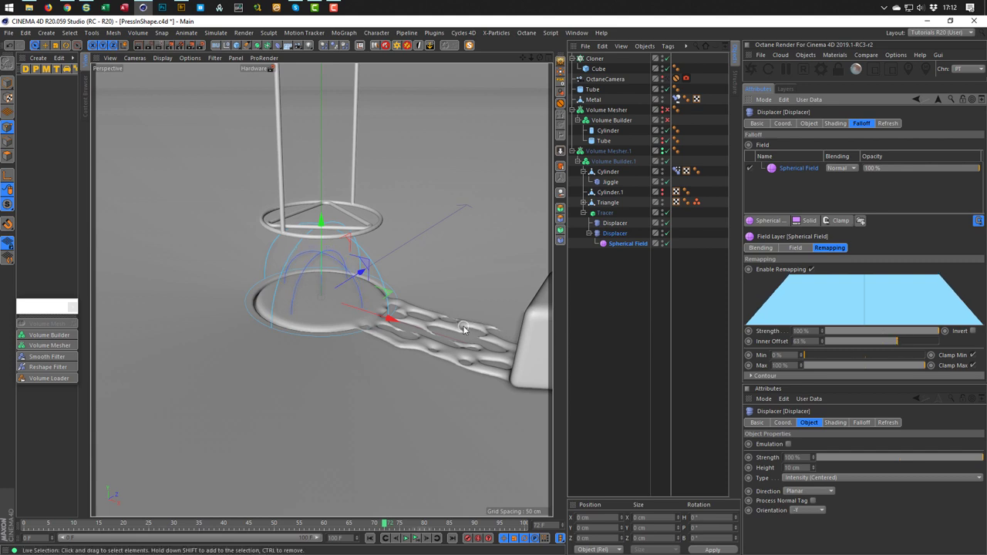
pyautogui.keyDown('alt'); pyautogui.moveTo(374, 333); pyautogui.dragTo(335, 324); pyautogui.keyUp('alt')
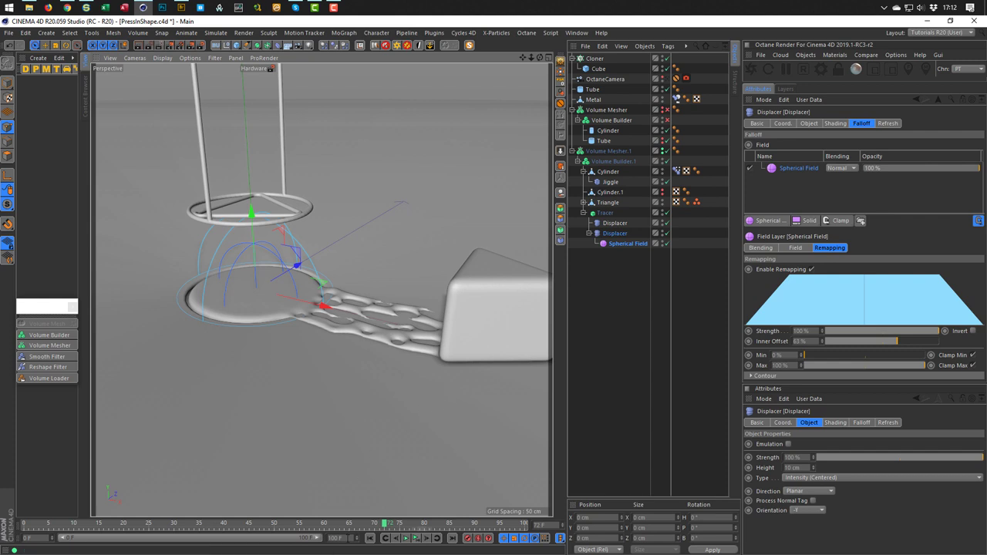
pyautogui.doubleClick(335, 538)
pyautogui.write('150')
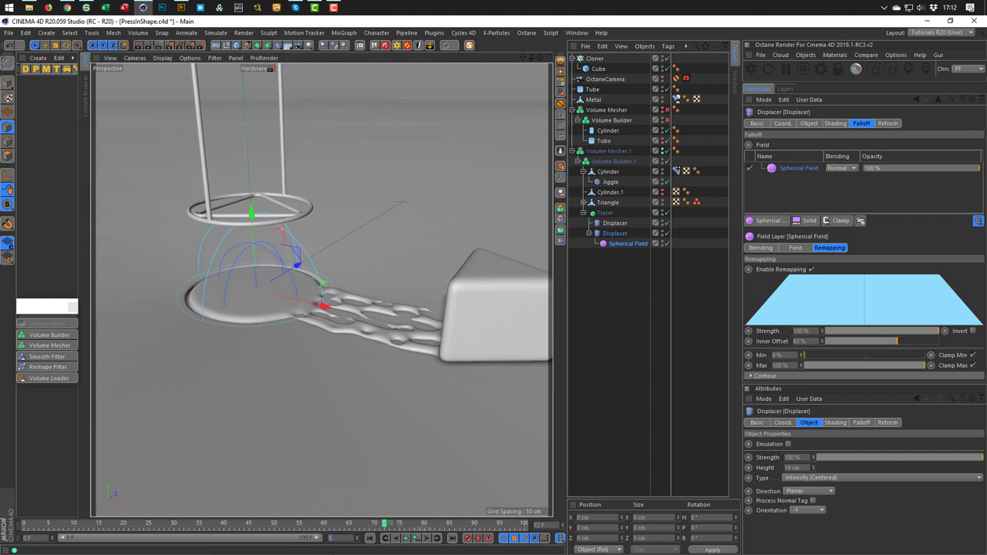
pyautogui.press('Return')
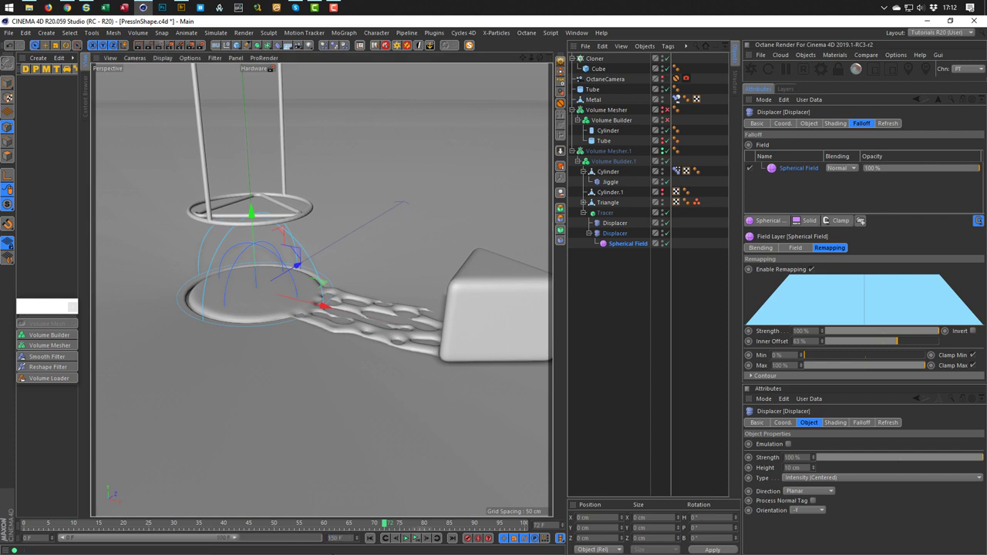
# Extend the preview range to 150 F and save the project
pyautogui.doubleClick(293, 540)
pyautogui.hotkey('ctrl', 's')
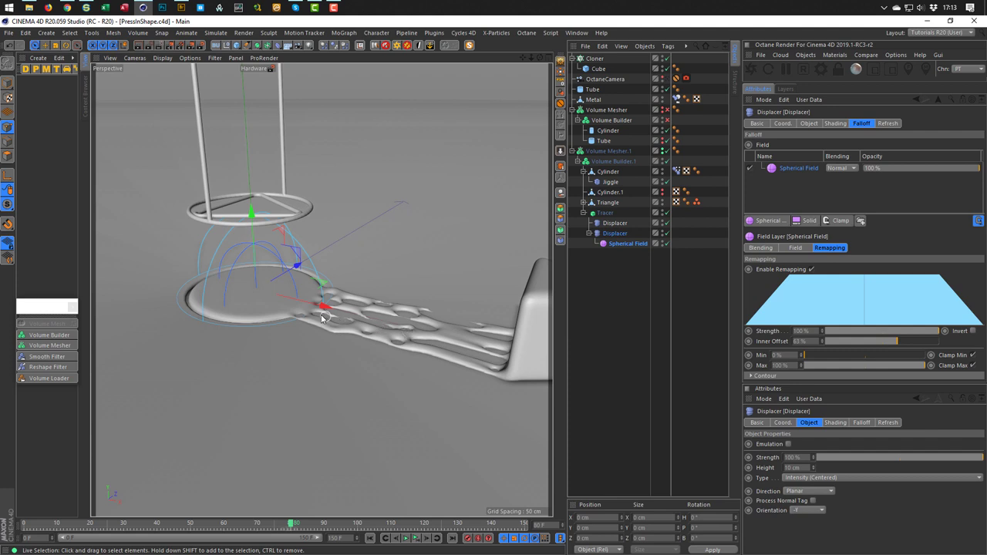
pyautogui.moveTo(324, 316)
pyautogui.keyDown('alt'); pyautogui.mouseDown()
pyautogui.moveTo(346, 301)
pyautogui.moveTo(416, 319)
pyautogui.moveTo(336, 328)
pyautogui.mouseUp(); pyautogui.keyUp('alt')
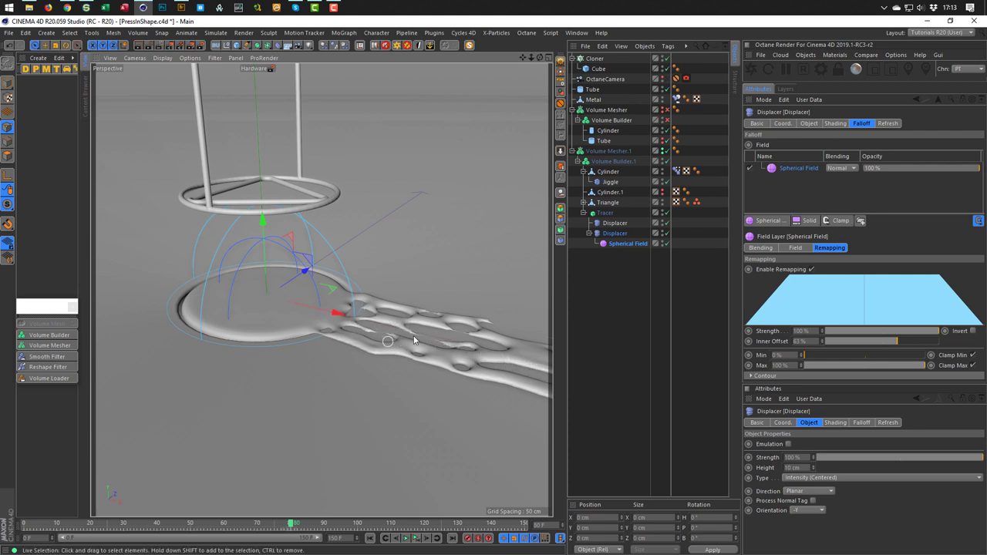
pyautogui.hotkey('ctrl', 's')
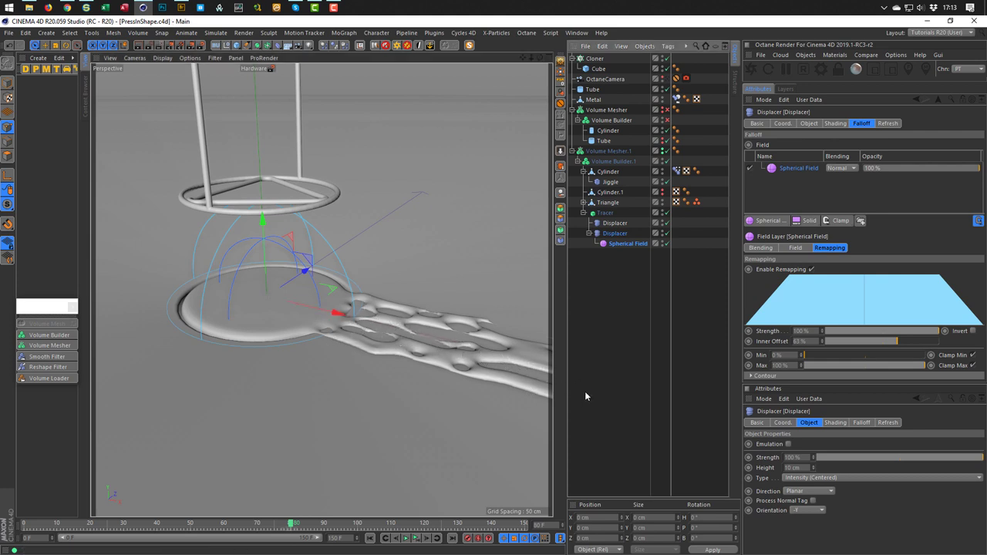
# Add a third Displacer under the Tracer with a Color shader
pyautogui.click(589, 233)
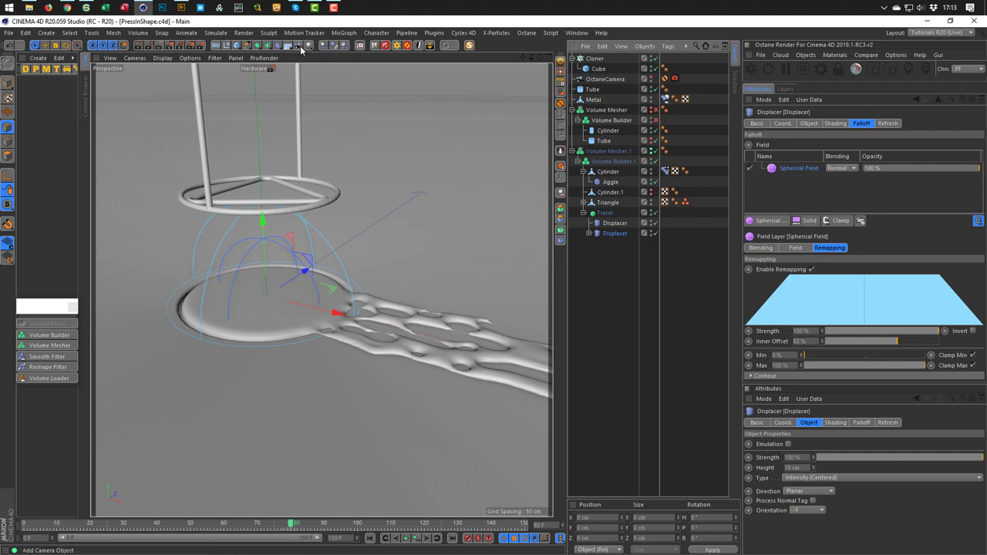
pyautogui.click(279, 45)
pyautogui.click(315, 171)
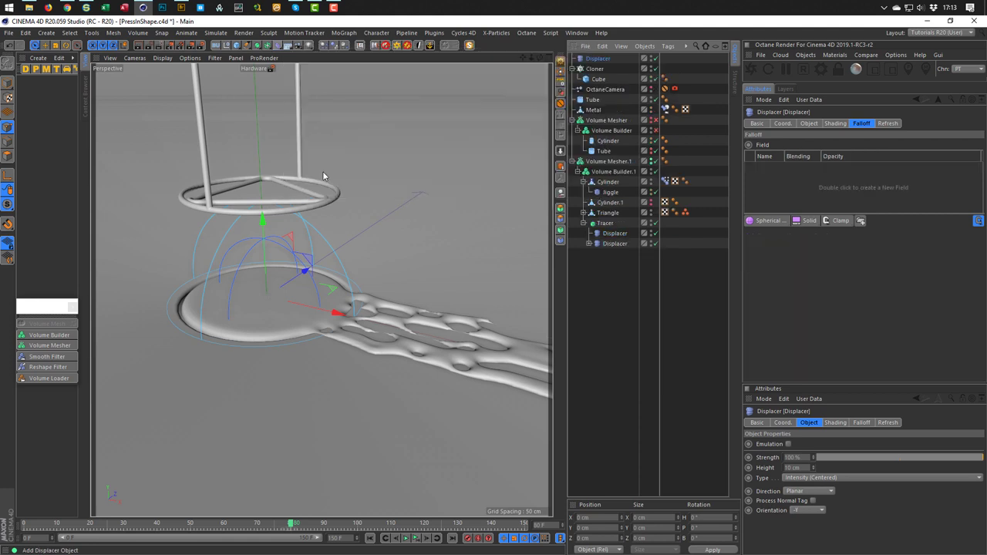
pyautogui.moveTo(617, 249); pyautogui.dragTo(610, 245)
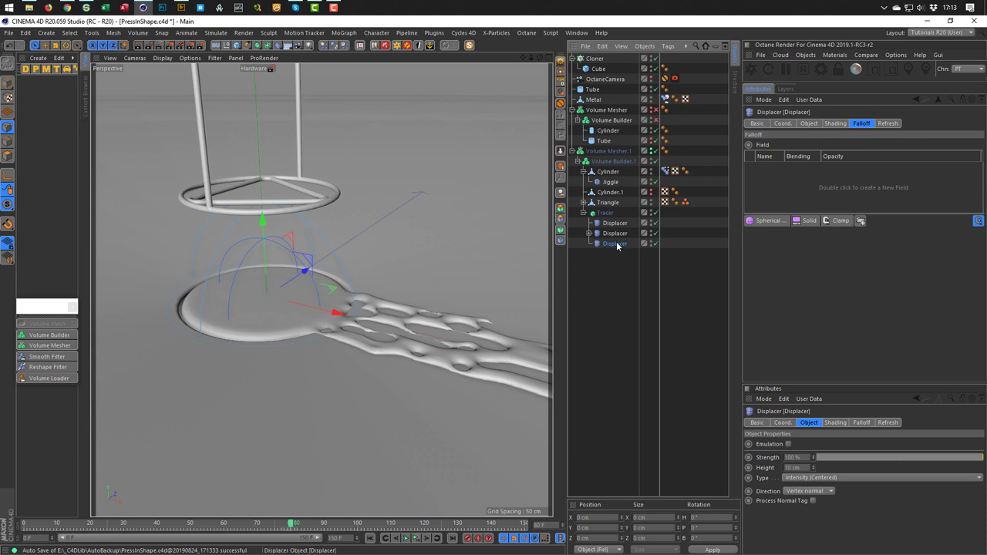
pyautogui.click(837, 124)
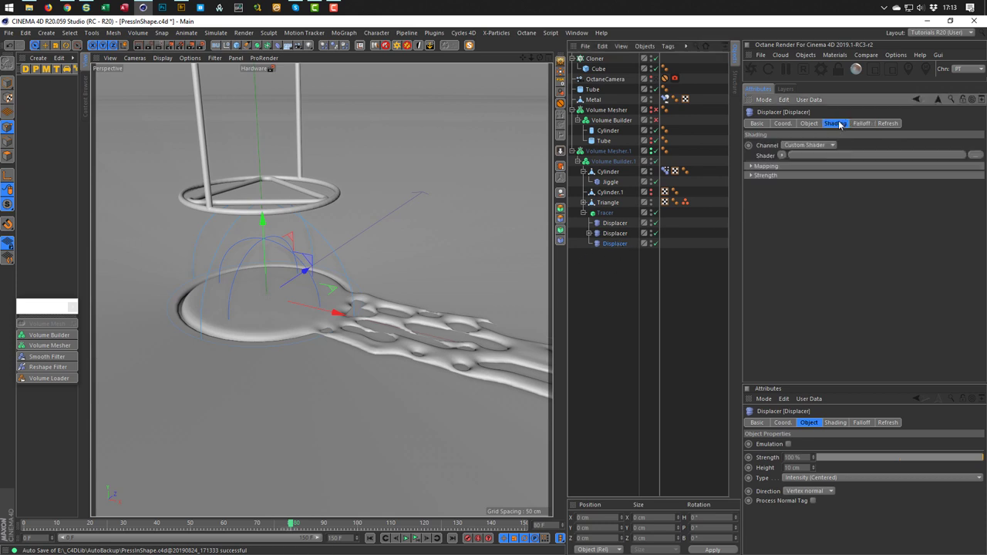
pyautogui.click(783, 155)
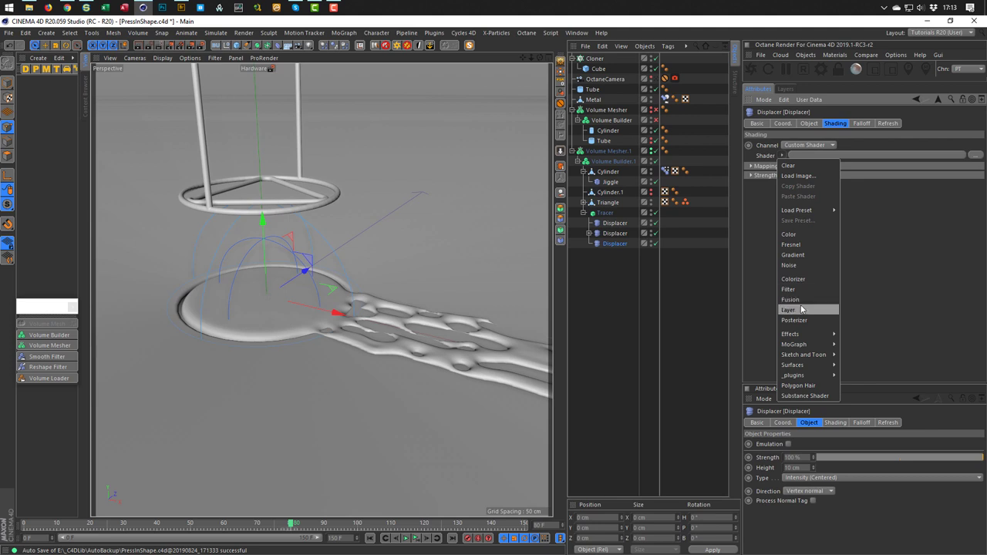
pyautogui.click(794, 234)
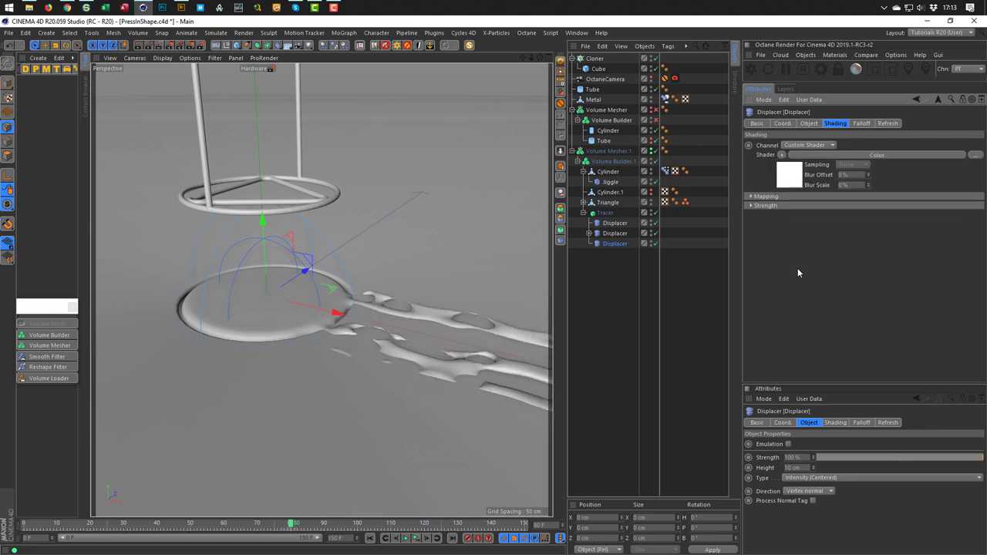
# Set the third Displacer to Planar direction with -Y orientation
pyautogui.click(807, 124)
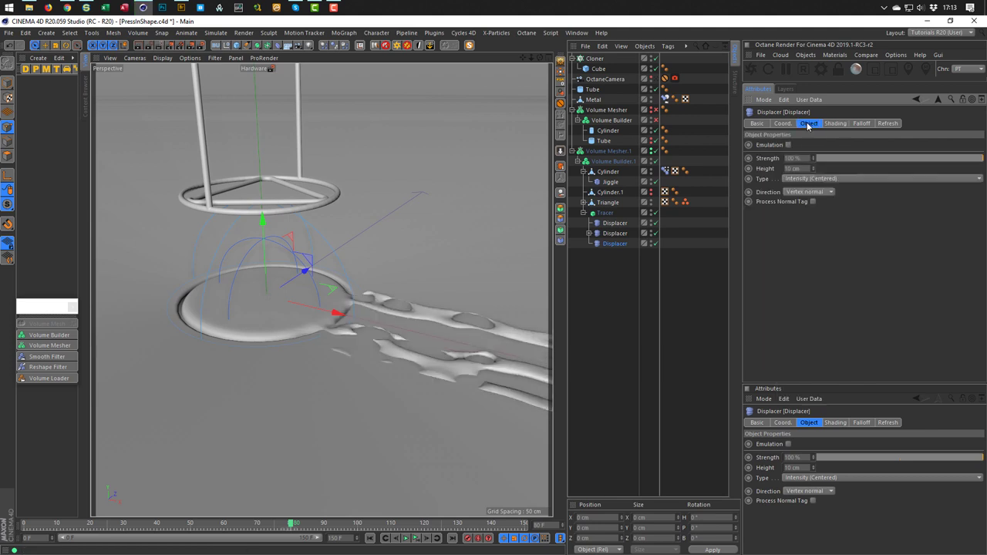
pyautogui.click(798, 193)
pyautogui.click(797, 219)
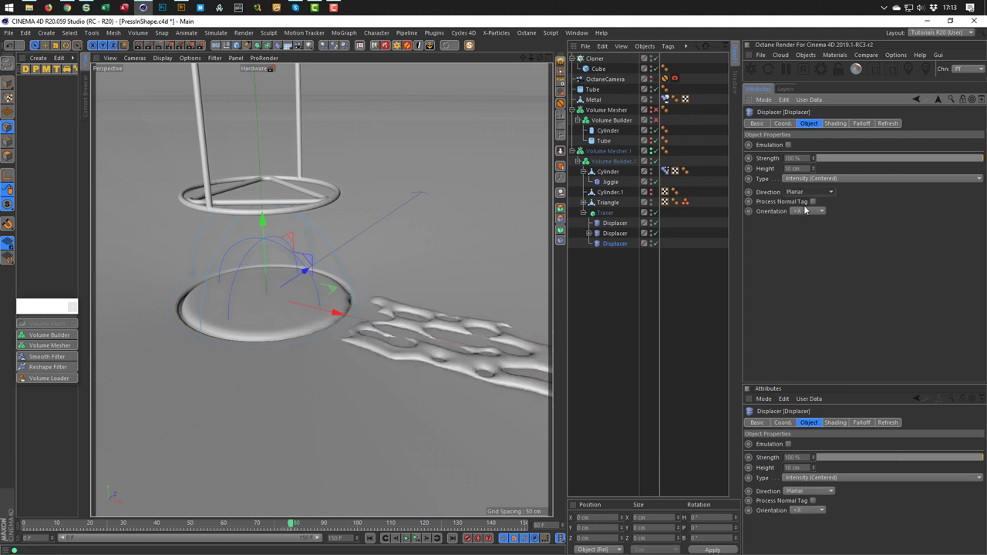
pyautogui.click(805, 211)
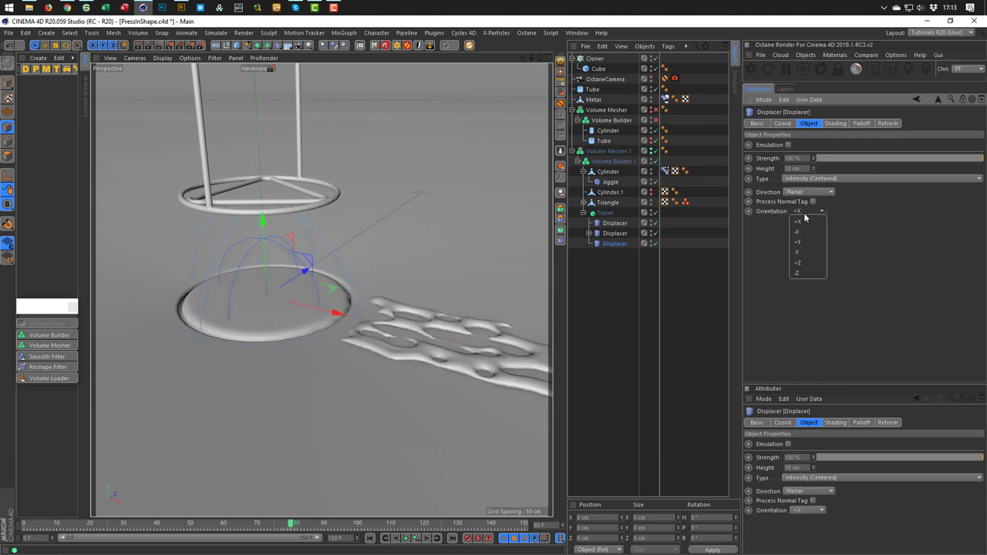
pyautogui.click(807, 252)
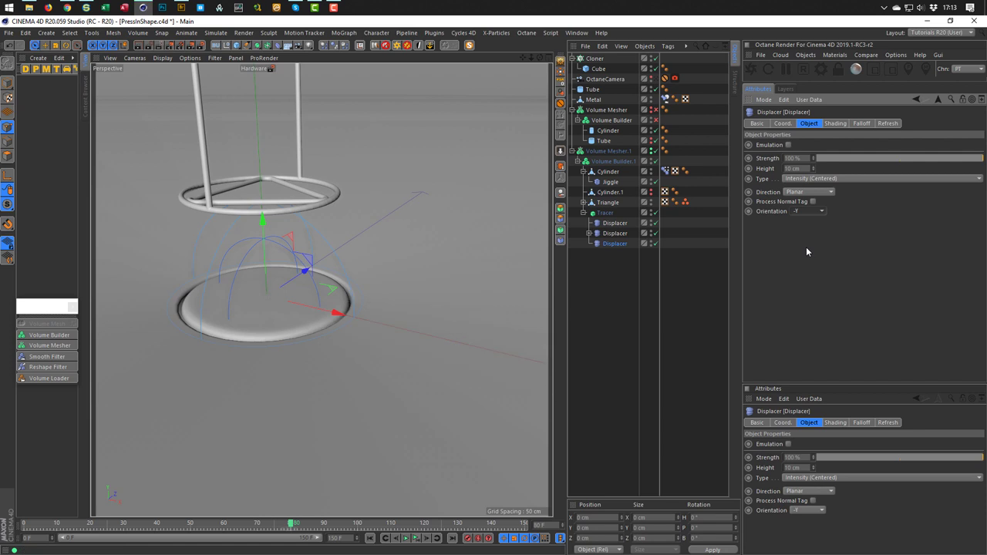
pyautogui.click(862, 124)
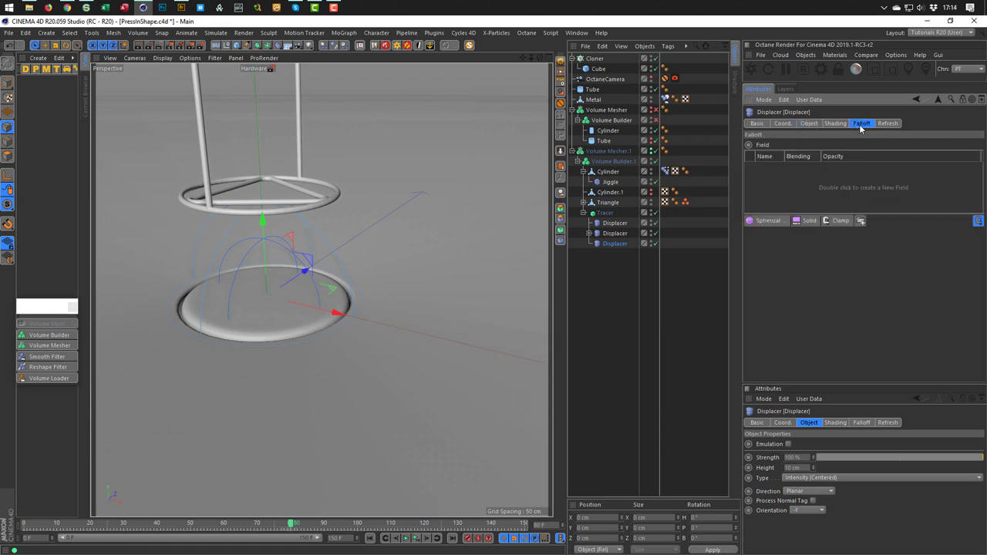
# Add a Linear Field to the falloff, shorten it to 60 cm, and position it
pyautogui.click(776, 221)
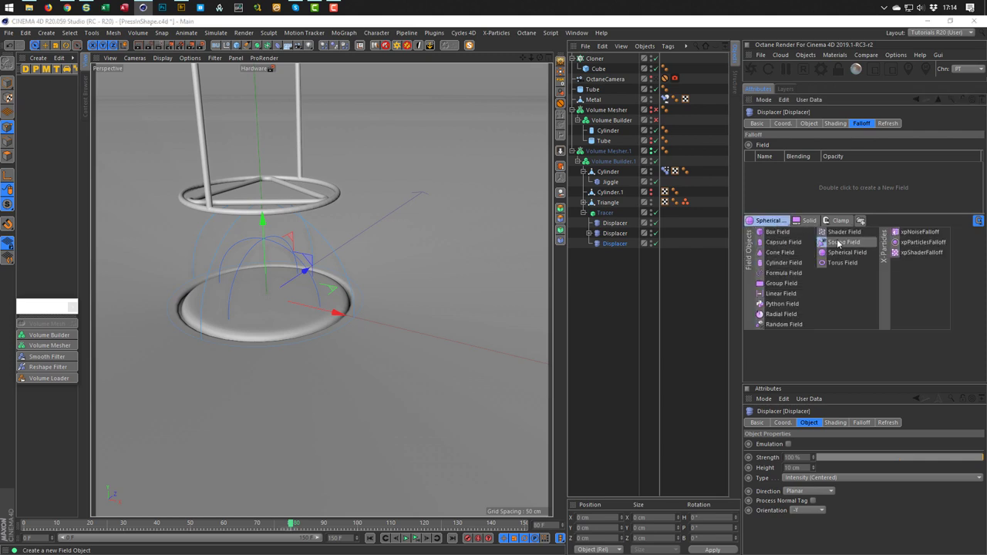
pyautogui.click(785, 293)
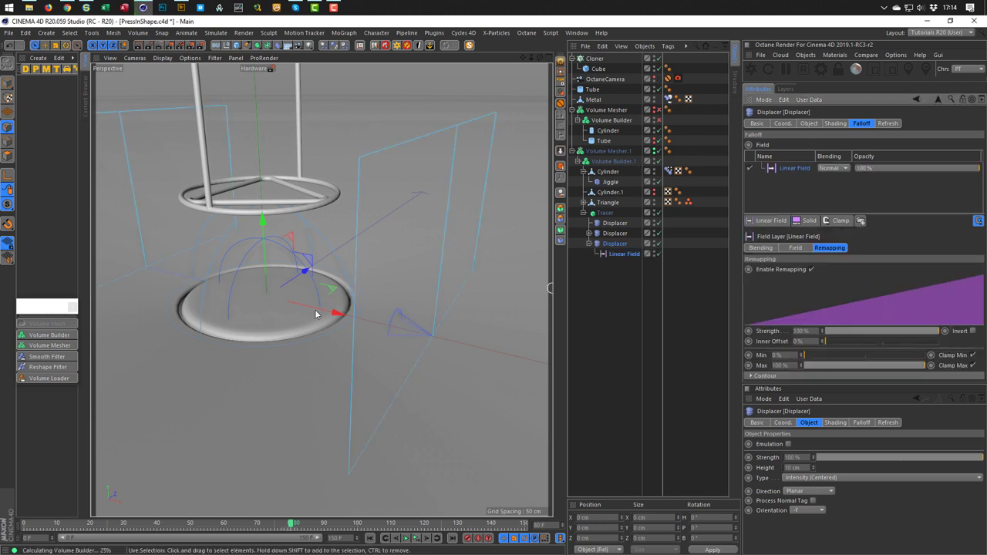
pyautogui.scroll(-5, 272, 312)
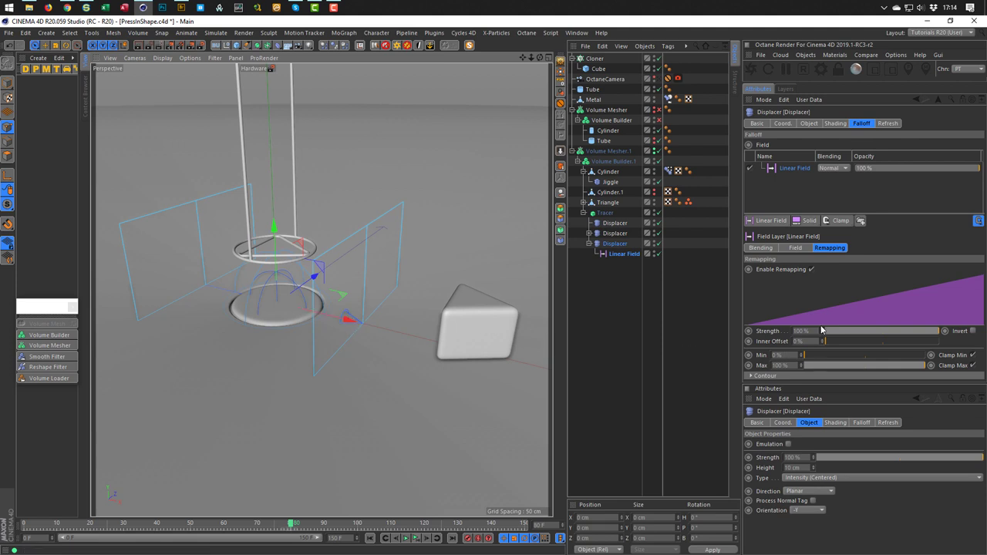
pyautogui.click(806, 248)
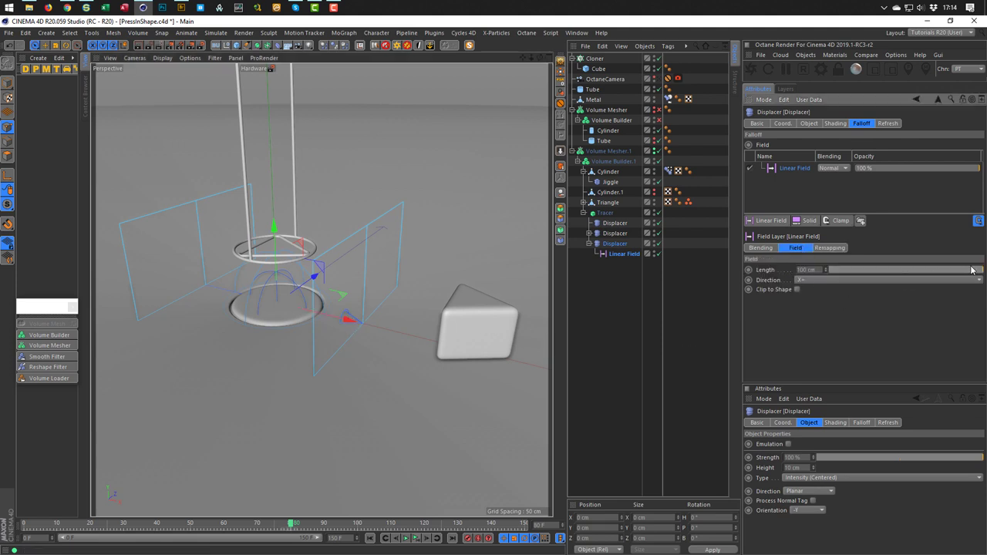
pyautogui.moveTo(975, 270); pyautogui.dragTo(913, 279)
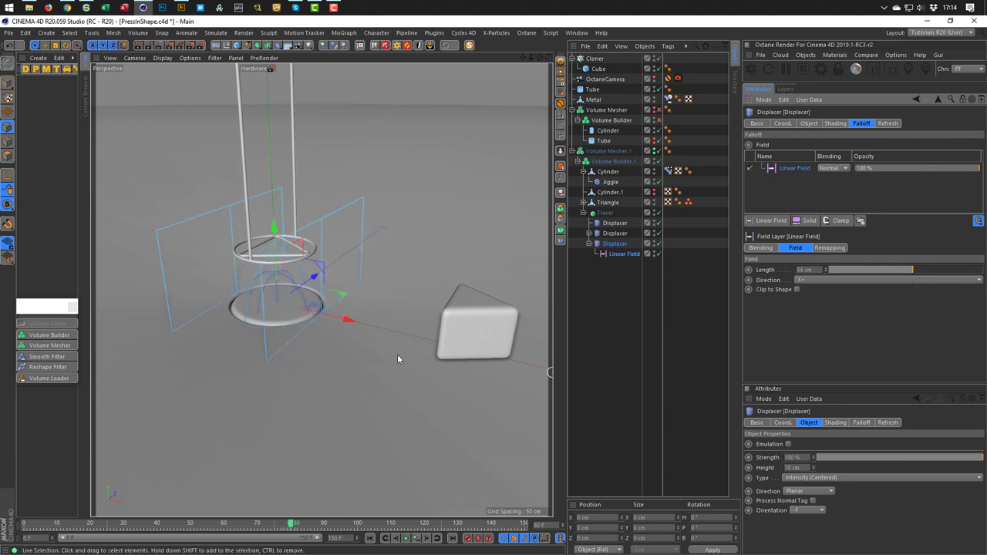
pyautogui.moveTo(353, 323); pyautogui.dragTo(475, 374)
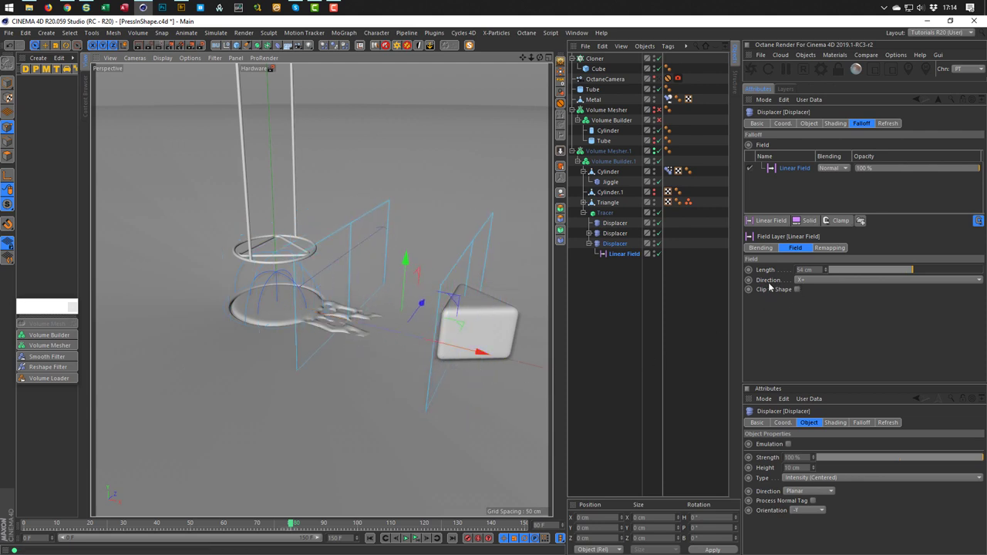
# Point the Linear Field along X-, lengthen it to 80 cm, and shift it toward the groove
pyautogui.click(825, 279)
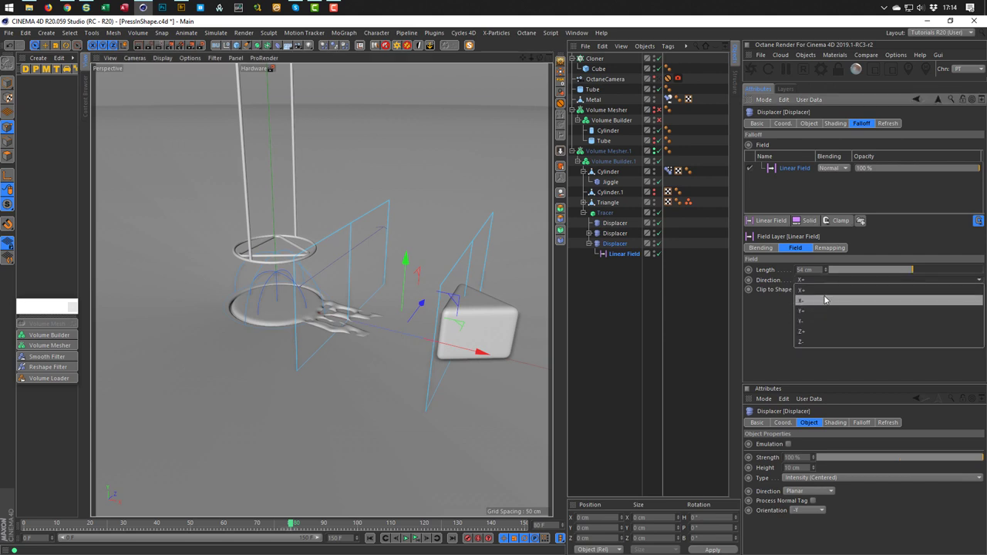
pyautogui.click(824, 300)
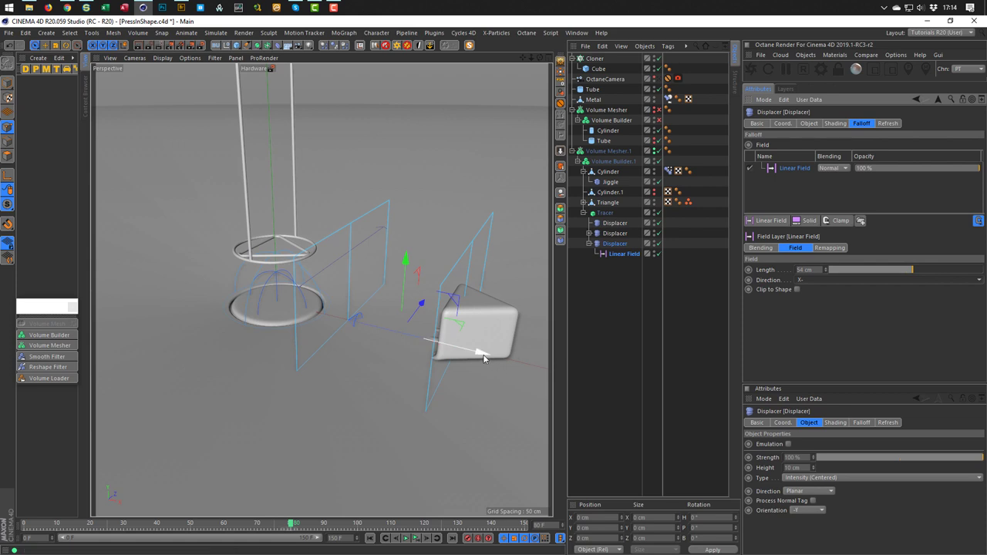
pyautogui.moveTo(485, 357); pyautogui.dragTo(381, 347)
pyautogui.moveTo(384, 348); pyautogui.dragTo(445, 369)
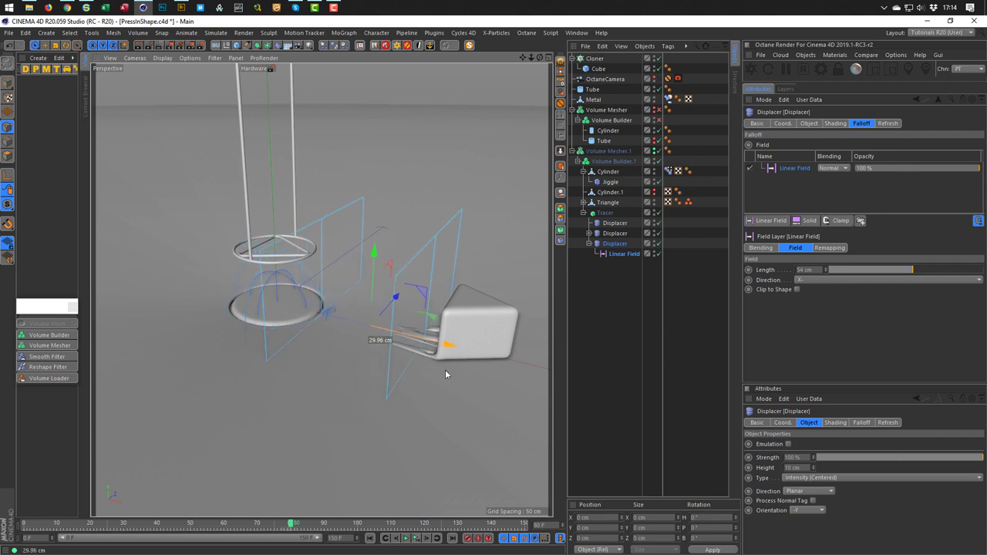
pyautogui.click(826, 247)
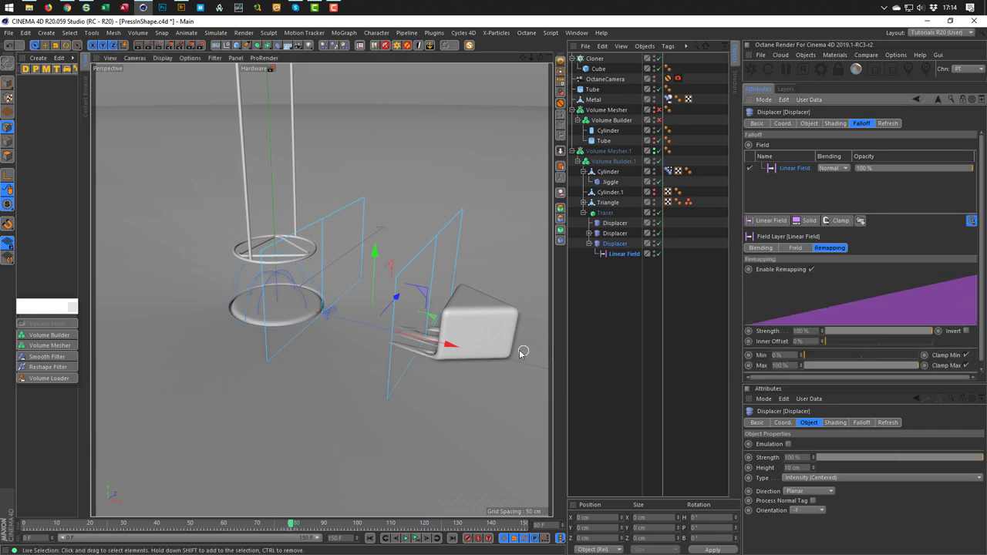
pyautogui.click(797, 248)
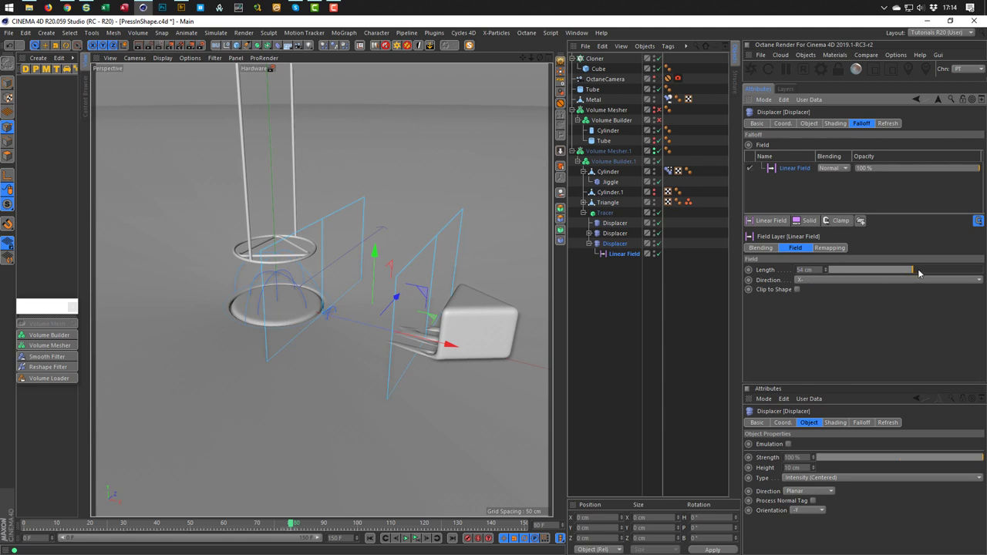
pyautogui.moveTo(914, 272); pyautogui.dragTo(954, 280)
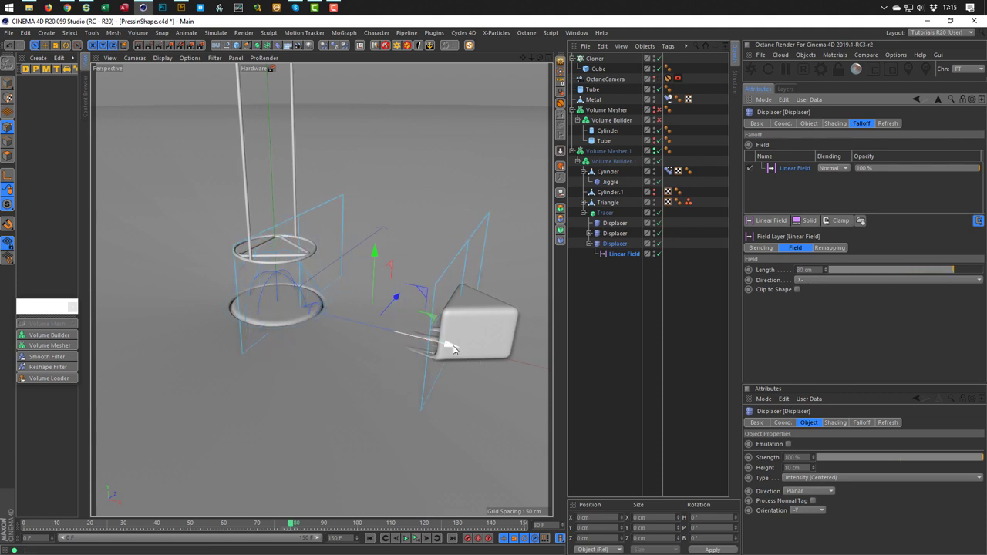
pyautogui.moveTo(413, 339); pyautogui.dragTo(318, 327)
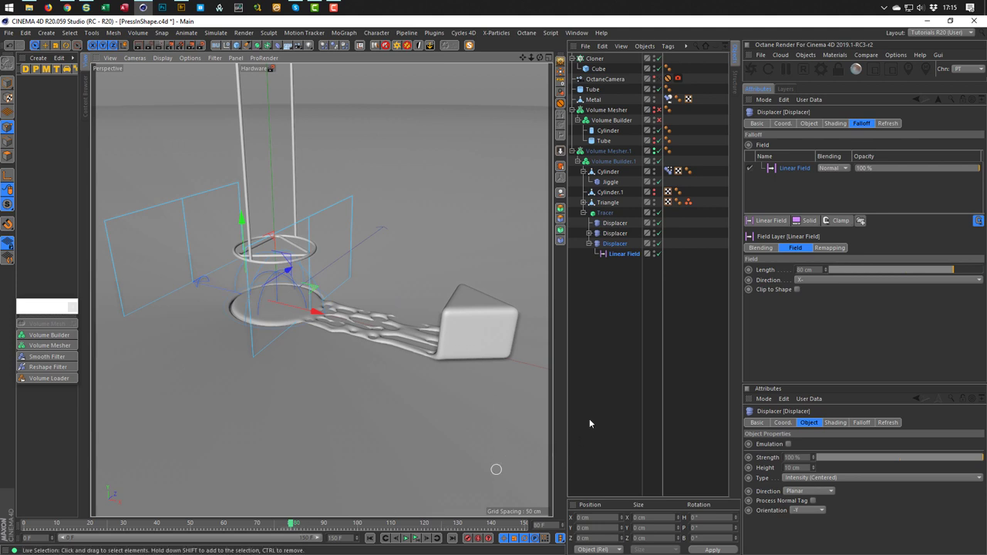
# Move the Linear Field along X to the block and keyframe its P.X at frame 140
pyautogui.click(623, 254)
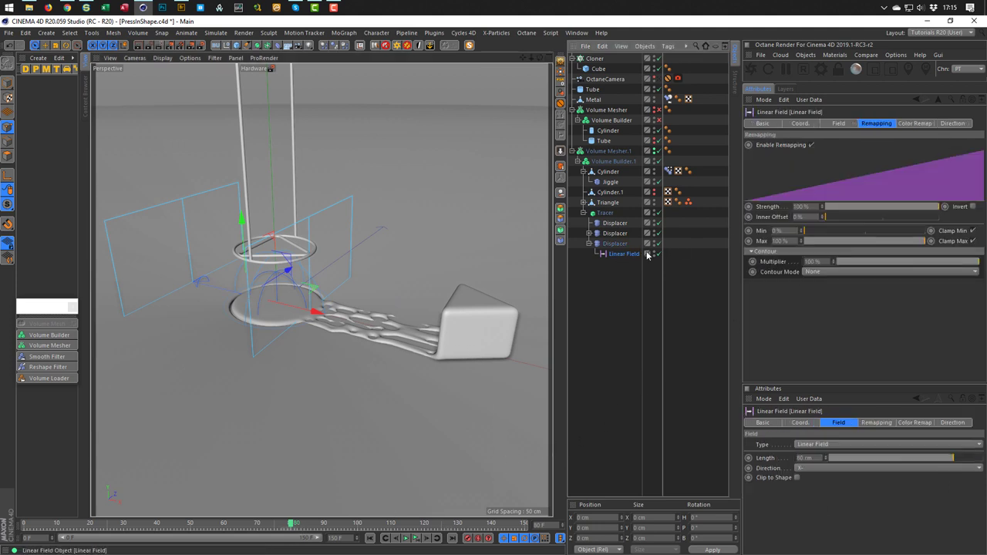
pyautogui.click(800, 124)
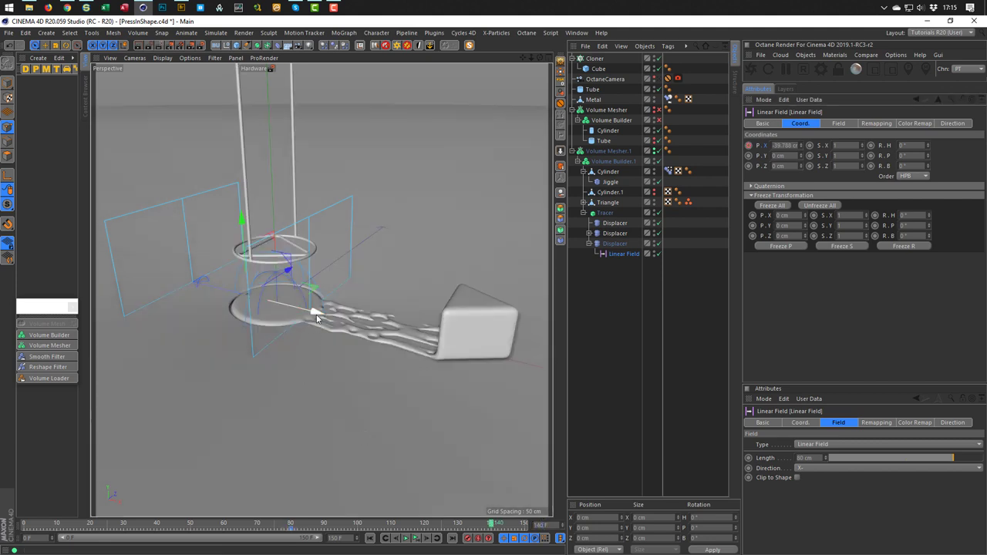
pyautogui.moveTo(316, 314); pyautogui.dragTo(496, 384)
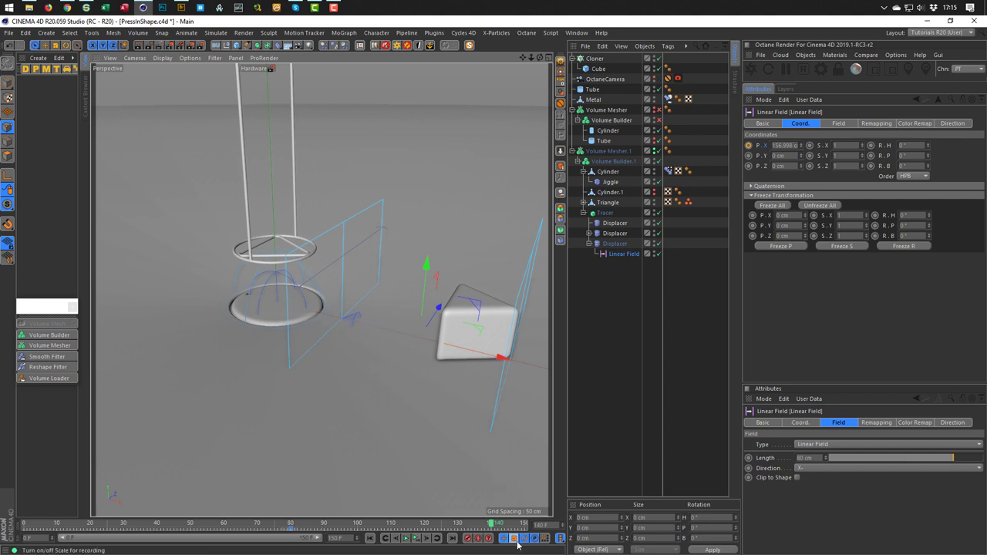
pyautogui.click(748, 145)
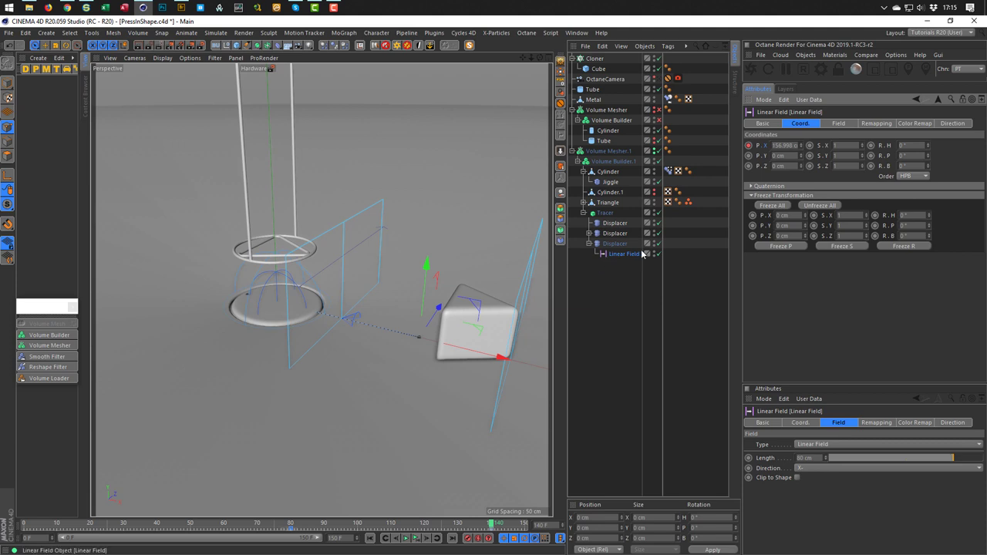
pyautogui.click(600, 332)
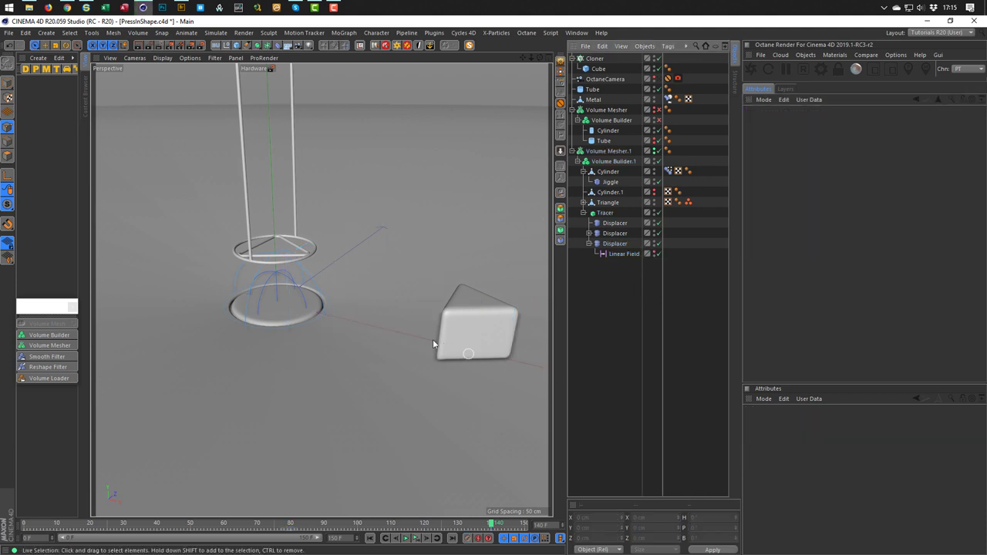
# Expand the second Displacer, frame the groove, and toggle the first Volume Builder's enable checkmark
pyautogui.click(588, 233)
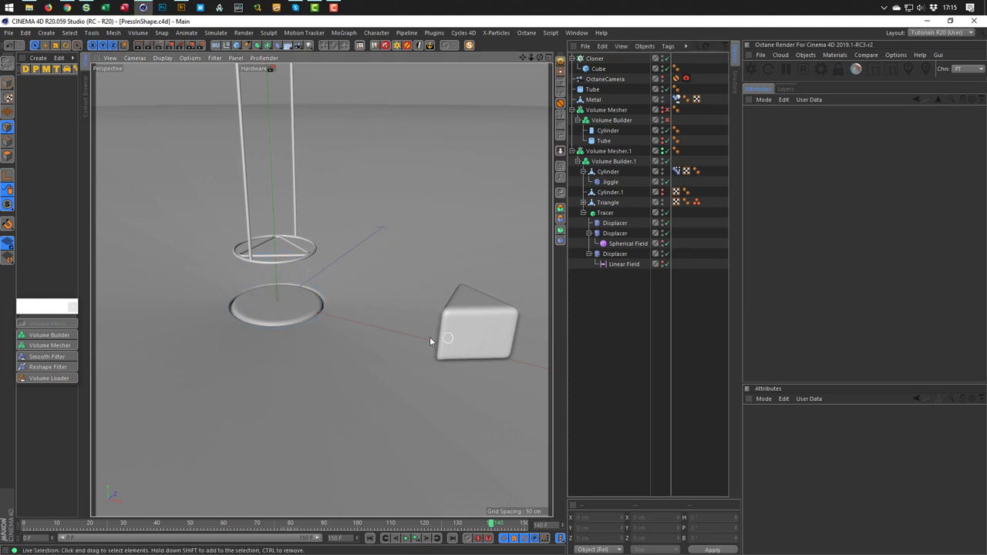
pyautogui.scroll(4, 368, 331)
pyautogui.scroll(3, 409, 331)
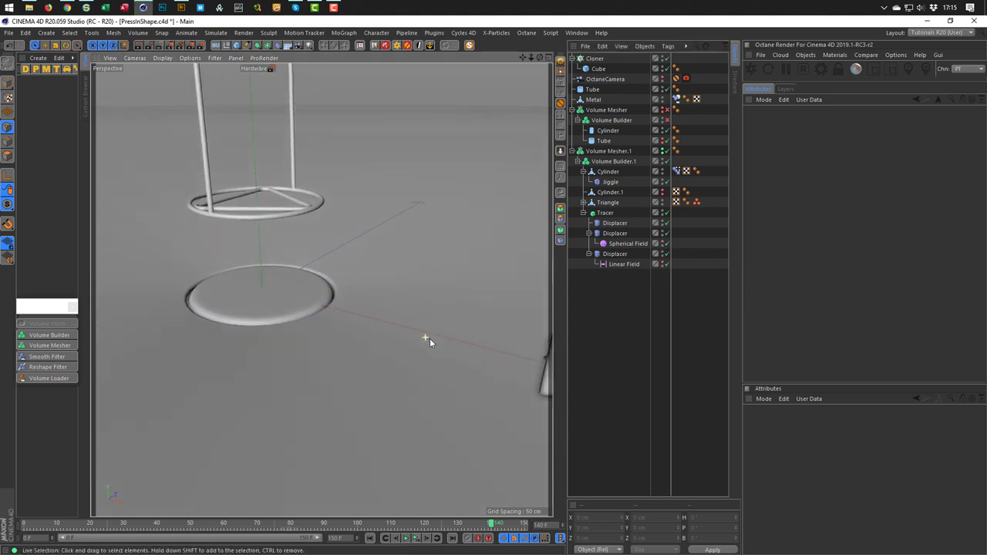
pyautogui.keyDown('alt'); pyautogui.moveTo(434, 331); pyautogui.dragTo(473, 326, button='middle'); pyautogui.keyUp('alt')
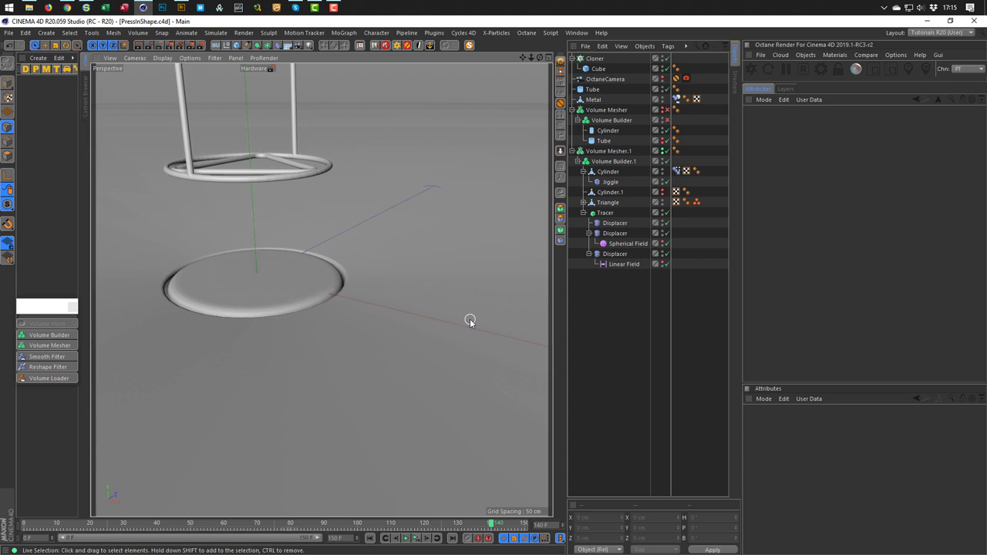
pyautogui.click(667, 120)
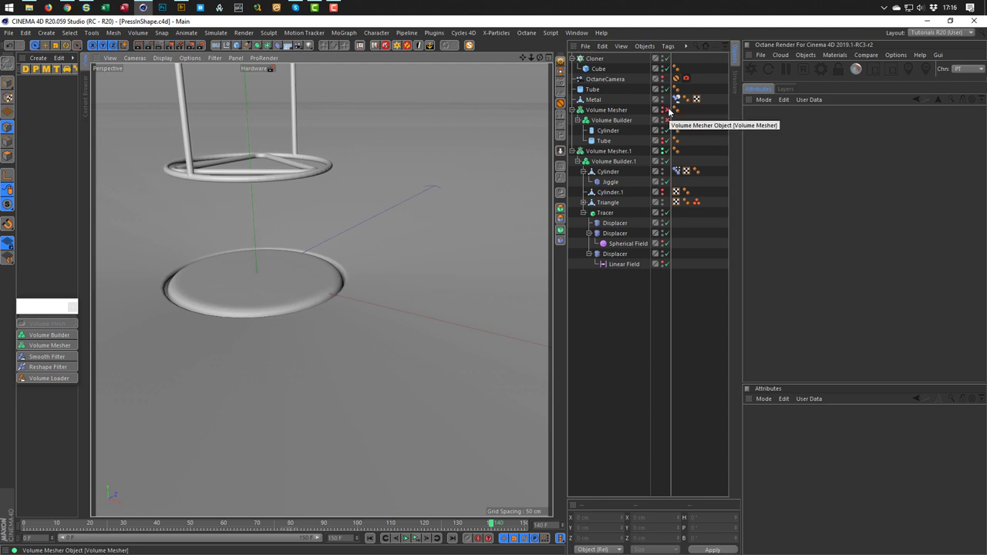
pyautogui.click(669, 112)
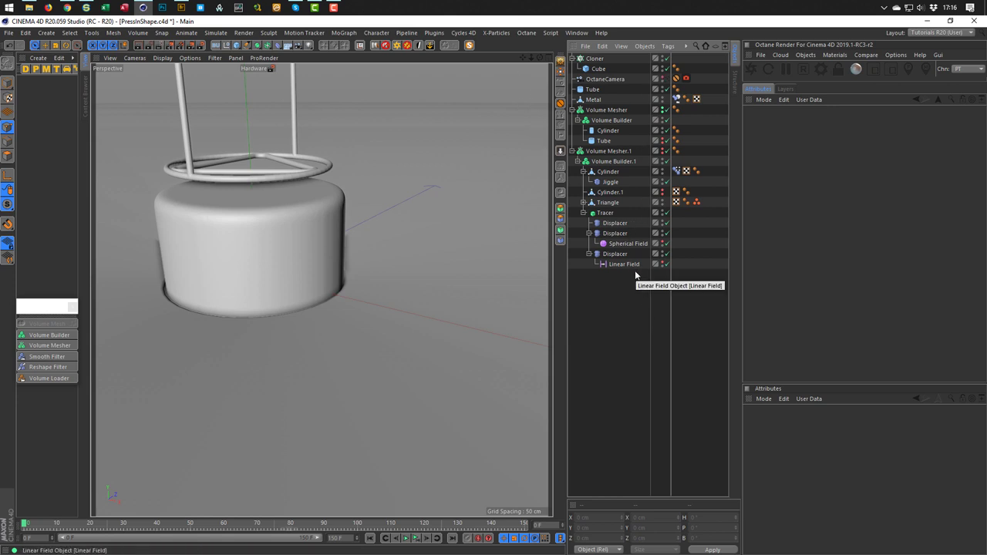
# Expand the Triangle object and switch on its Jiggle deformer
pyautogui.click(584, 202)
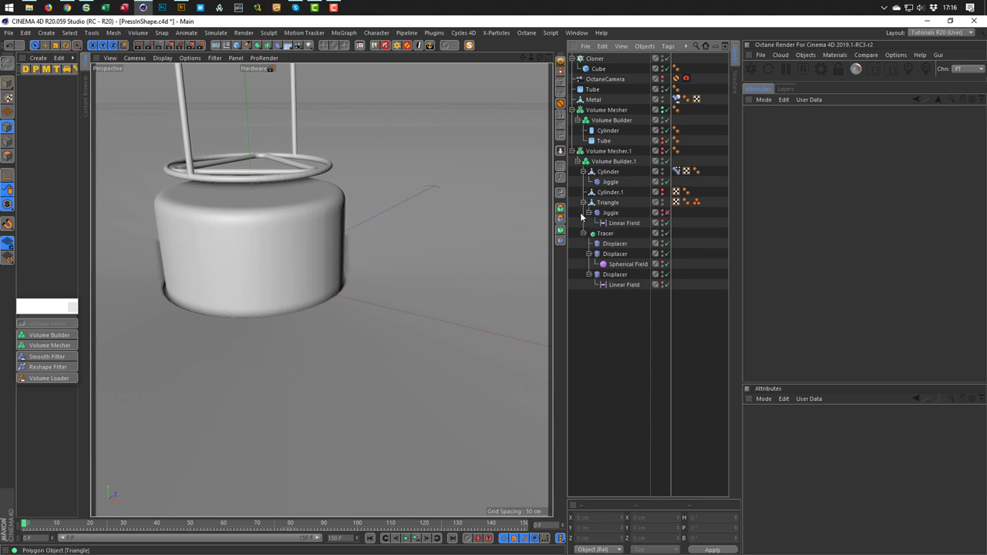
pyautogui.click(667, 213)
pyautogui.click(202, 45)
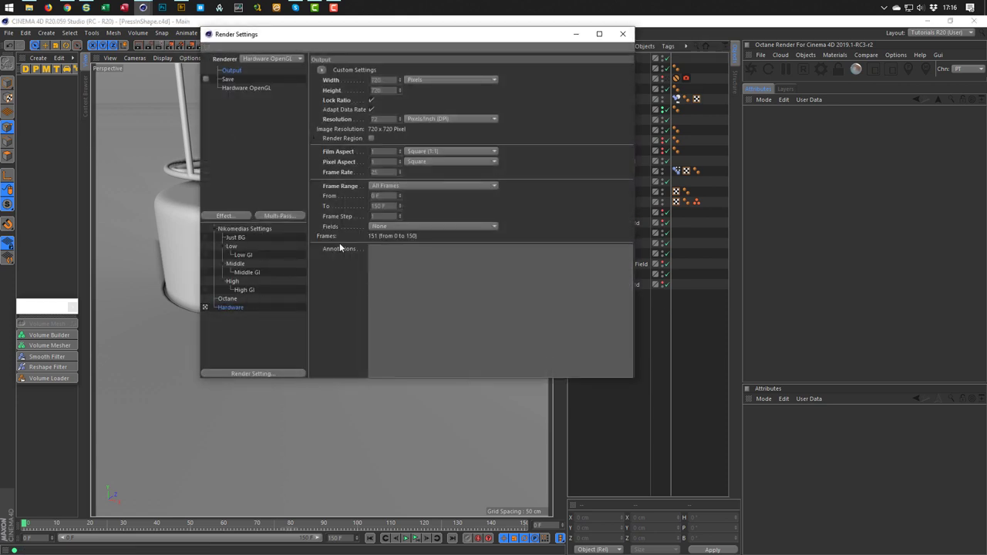
pyautogui.click(622, 34)
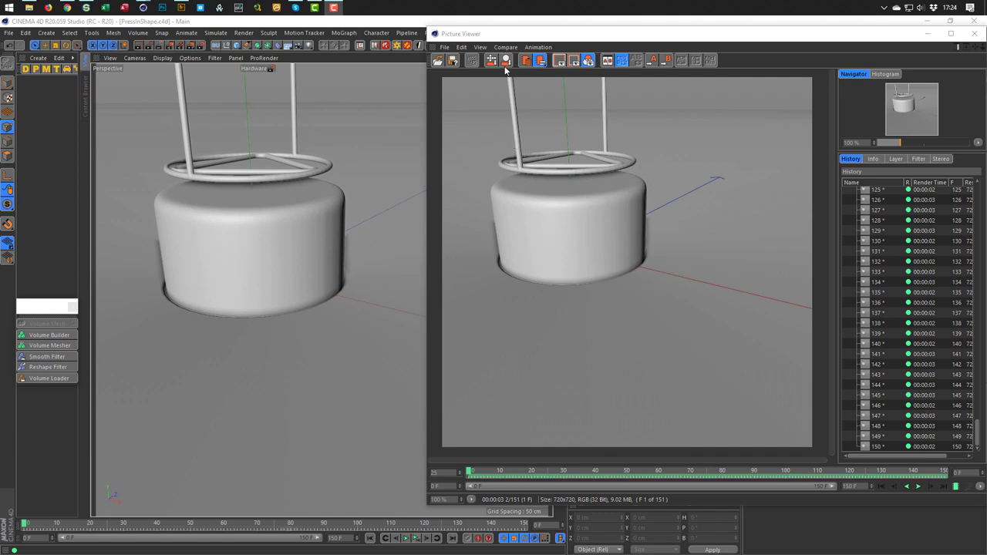
pyautogui.click(918, 487)
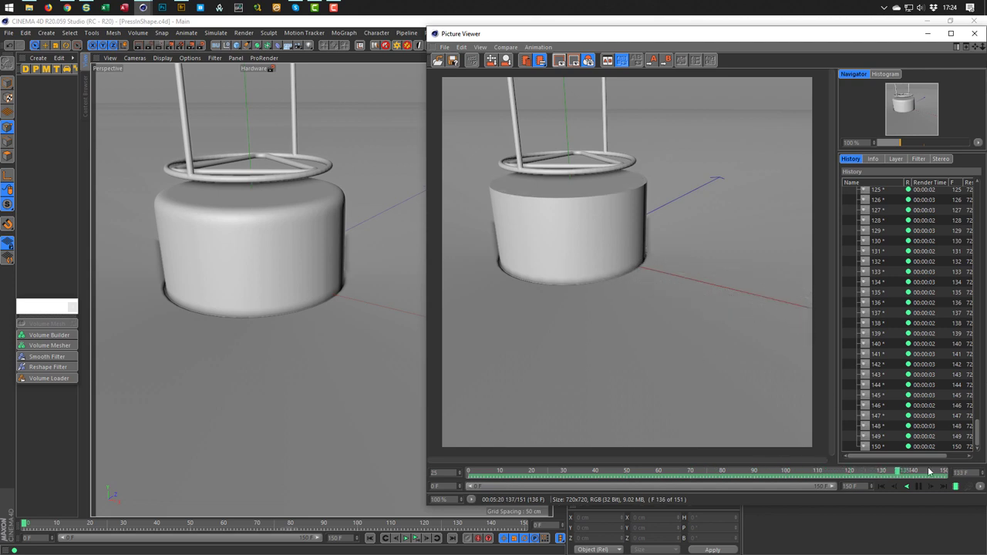
pyautogui.click(974, 33)
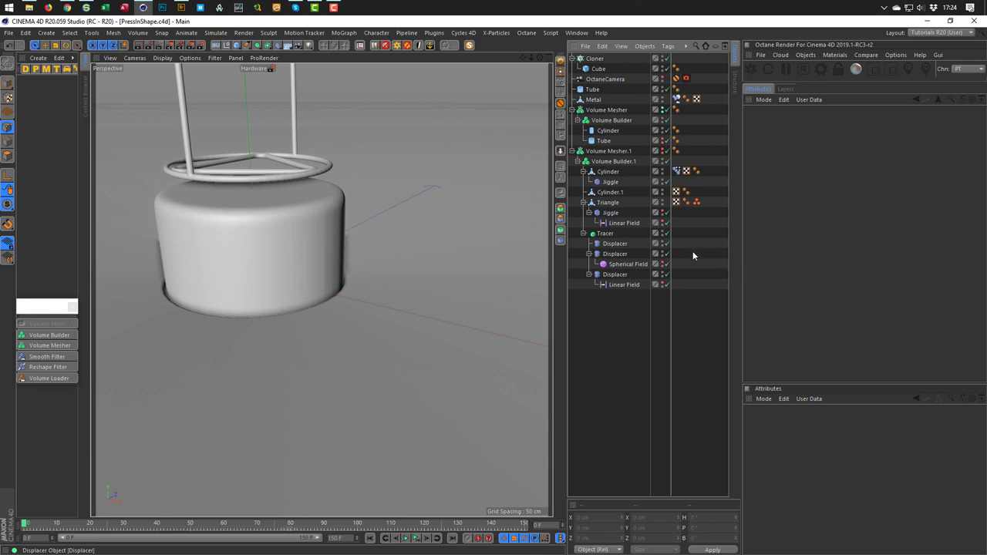
pyautogui.click(662, 143)
pyautogui.click(408, 539)
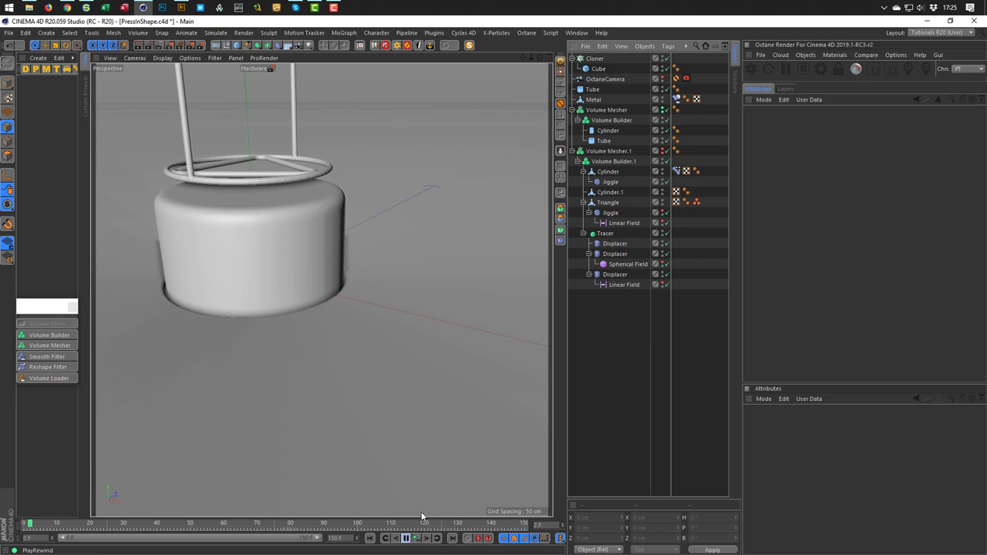
pyautogui.click(372, 539)
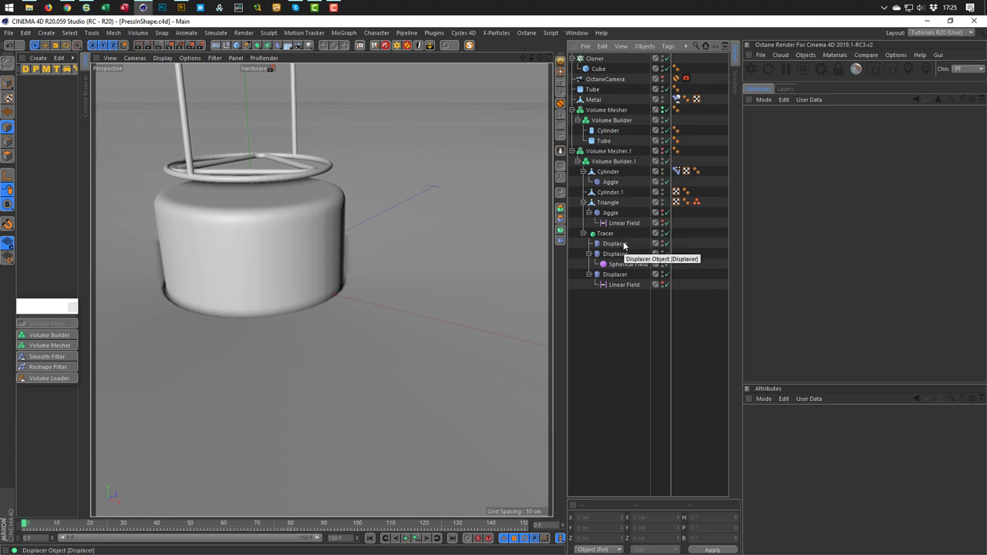
# Inspect Volume Builder.1's settings and object list, then the first Volume Builder's settings
pyautogui.click(617, 162)
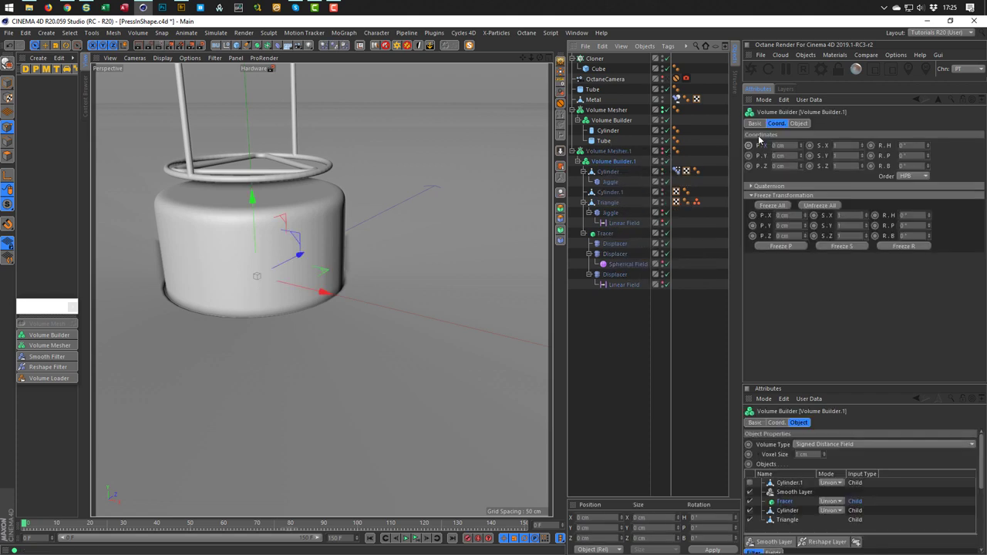
pyautogui.click(802, 124)
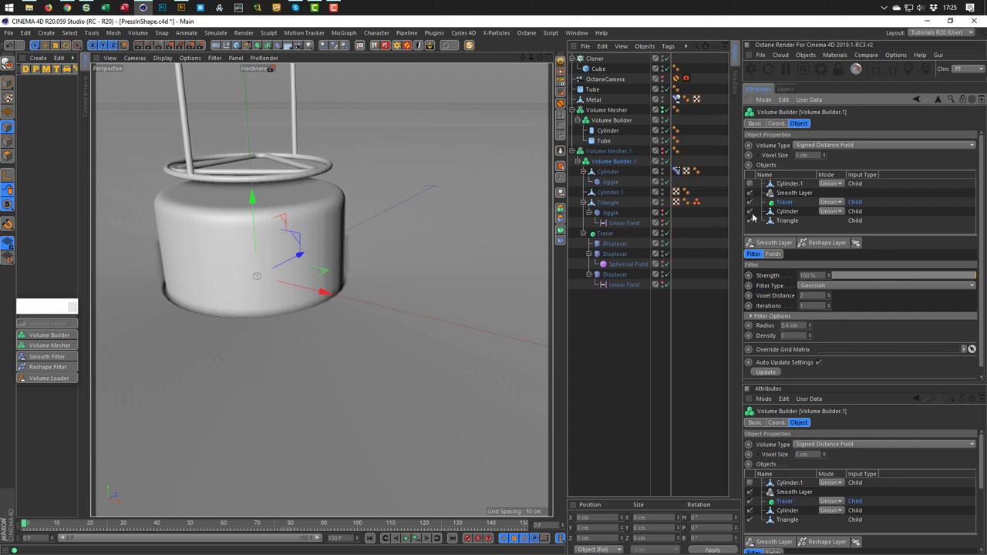
pyautogui.click(619, 121)
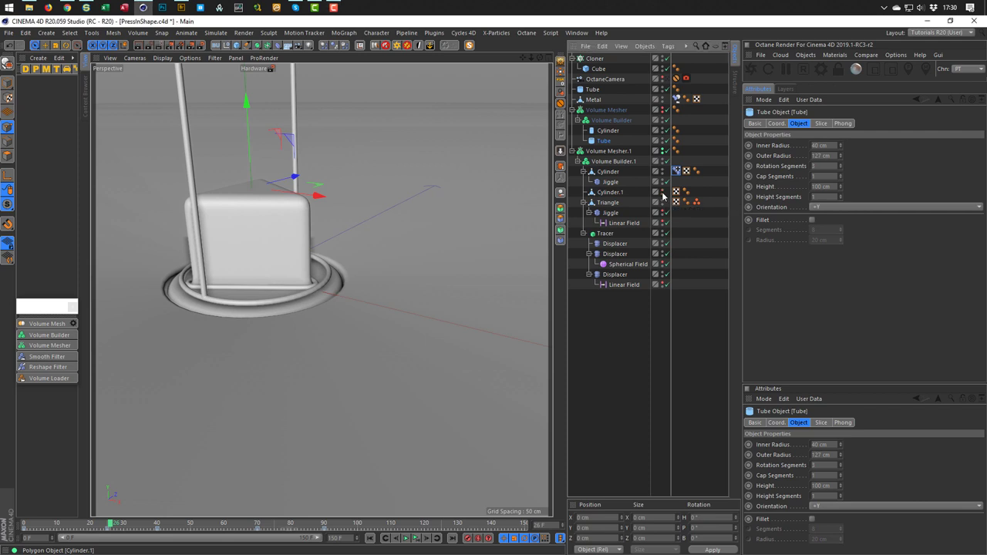
# Hide Cylinder.1, orbit around the block in its groove, and advance to frame 40
pyautogui.click(662, 192)
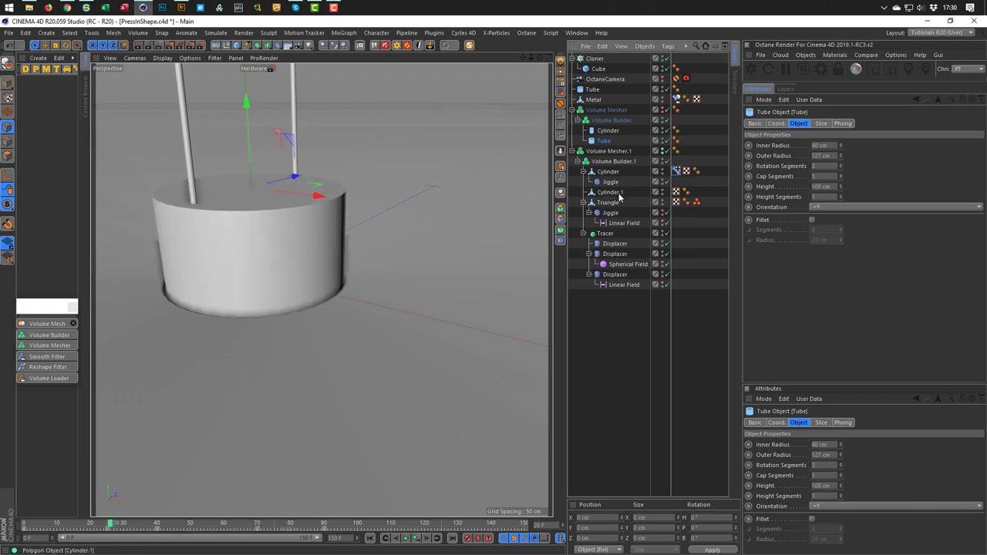
pyautogui.click(661, 193)
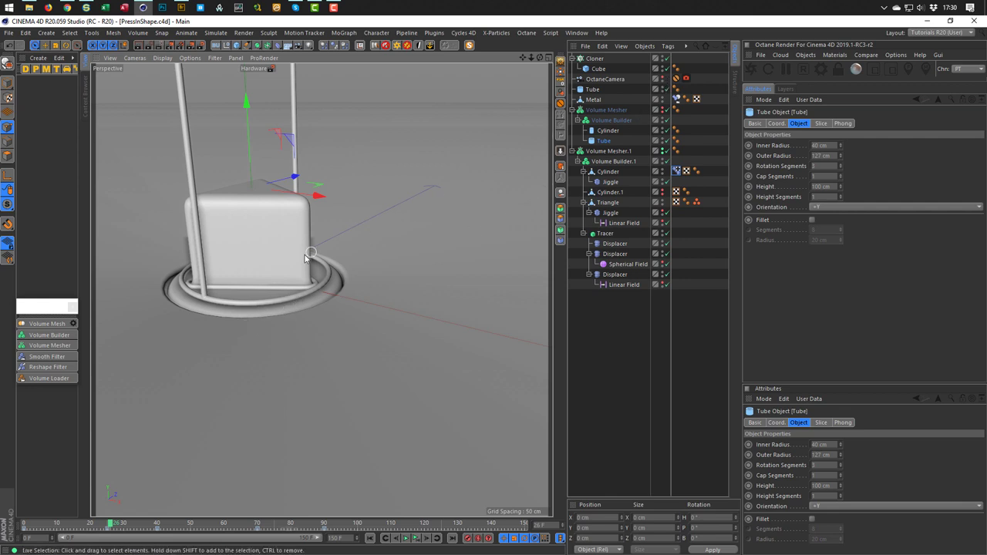
pyautogui.scroll(3, 303, 297)
pyautogui.keyDown('alt'); pyautogui.moveTo(303, 297); pyautogui.dragTo(342, 329); pyautogui.keyUp('alt')
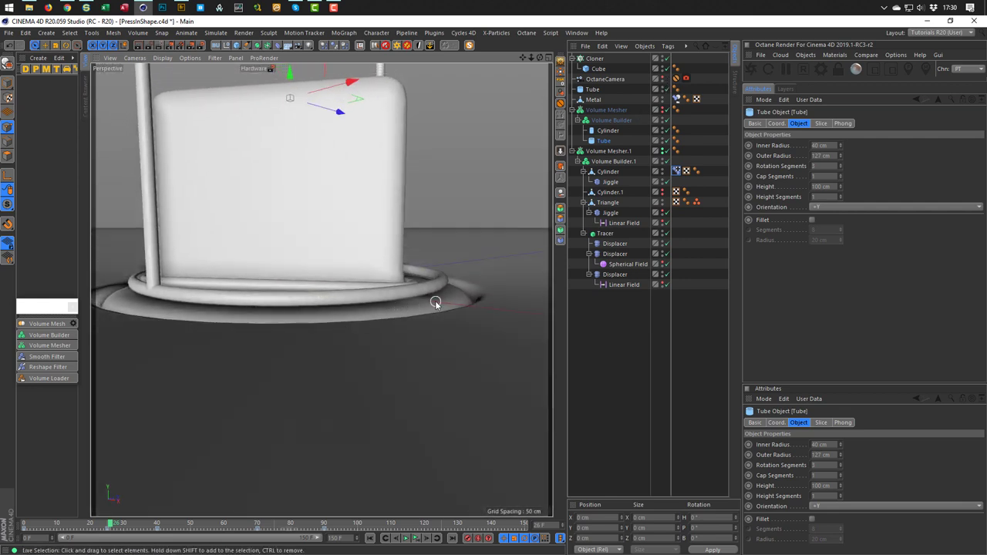
pyautogui.keyDown('alt'); pyautogui.moveTo(360, 289); pyautogui.dragTo(252, 288); pyautogui.keyUp('alt')
pyautogui.scroll(-5, 342, 236)
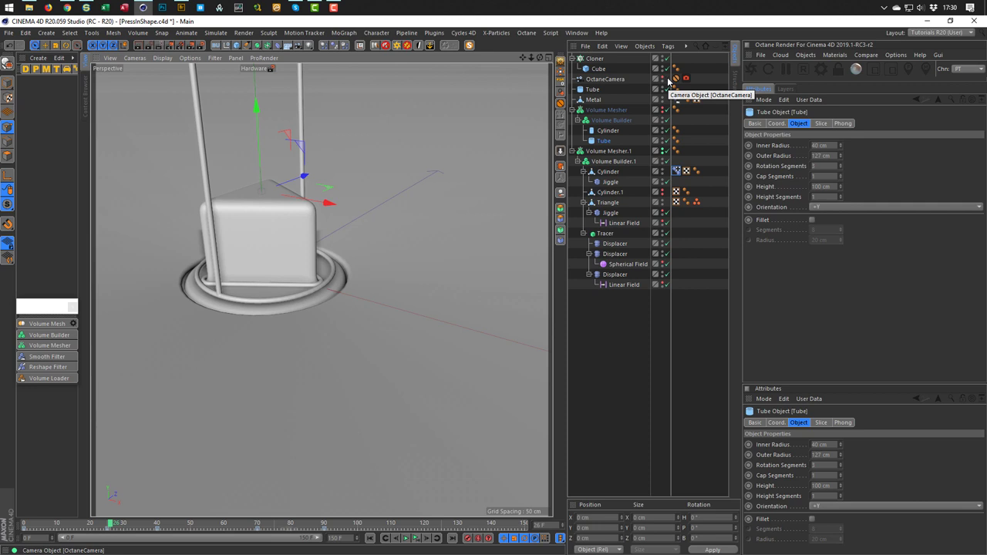
pyautogui.keyDown('alt'); pyautogui.moveTo(494, 158); pyautogui.dragTo(480, 162); pyautogui.keyUp('alt')
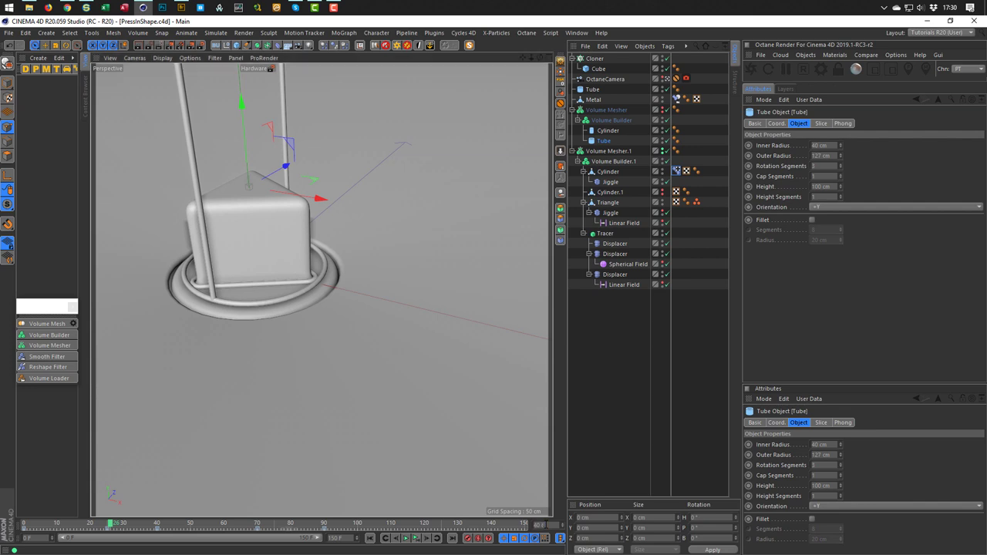
pyautogui.press('F8')
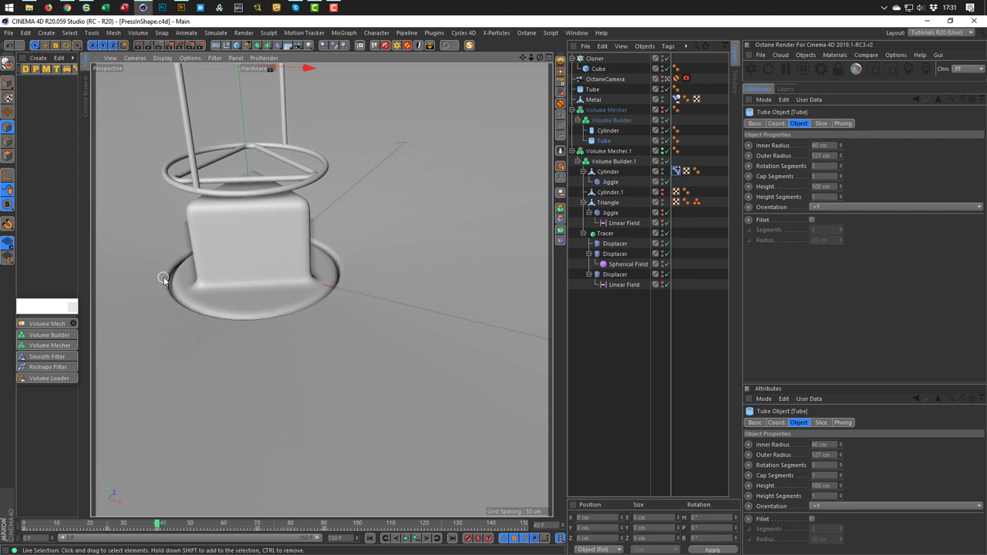
# Edit the floor Tube's Rotation Segments value and save the scene
pyautogui.click(592, 89)
pyautogui.click(832, 165)
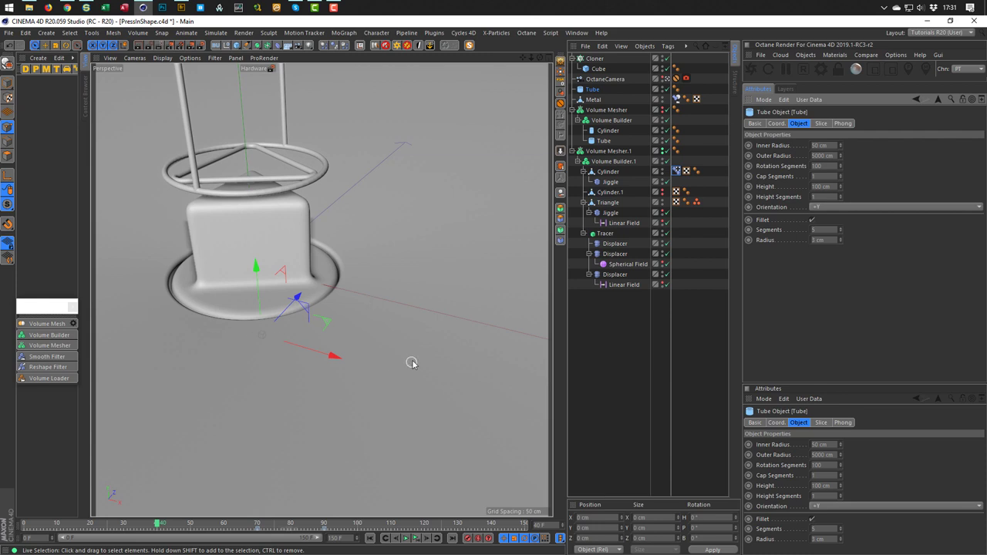
pyautogui.hotkey('ctrl', 's')
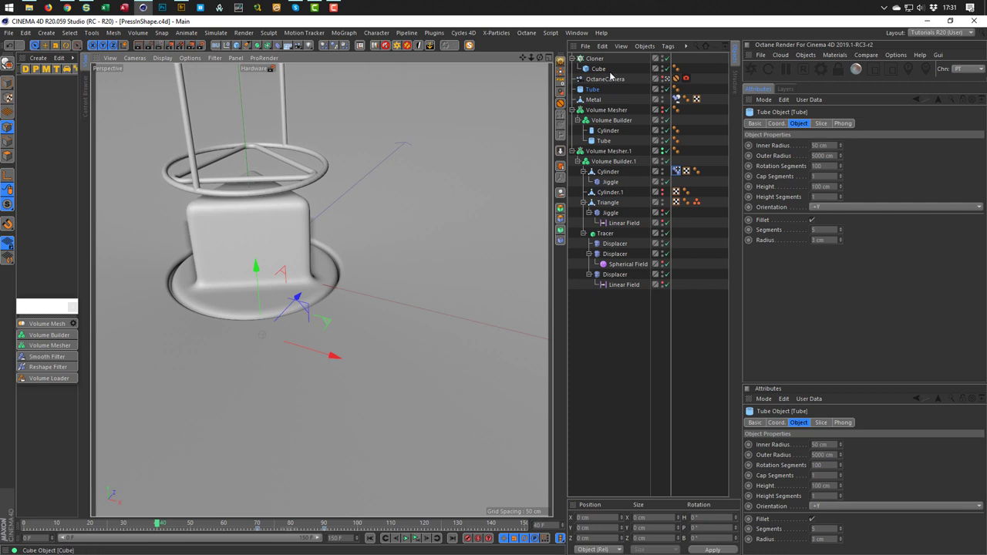
# Hide the Metal stool frame, collapse the Cloner, and move OctaneCamera to the top
pyautogui.click(661, 99)
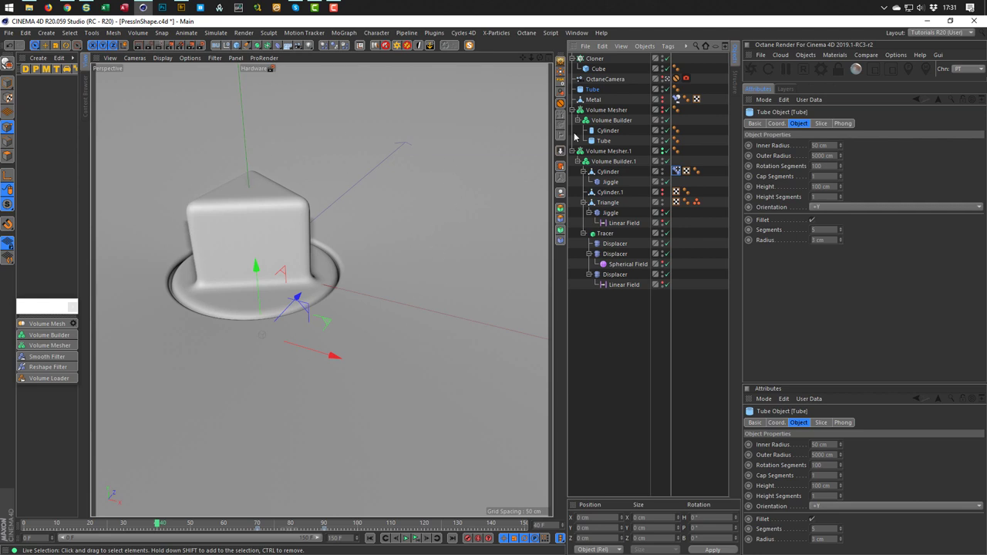
pyautogui.click(572, 60)
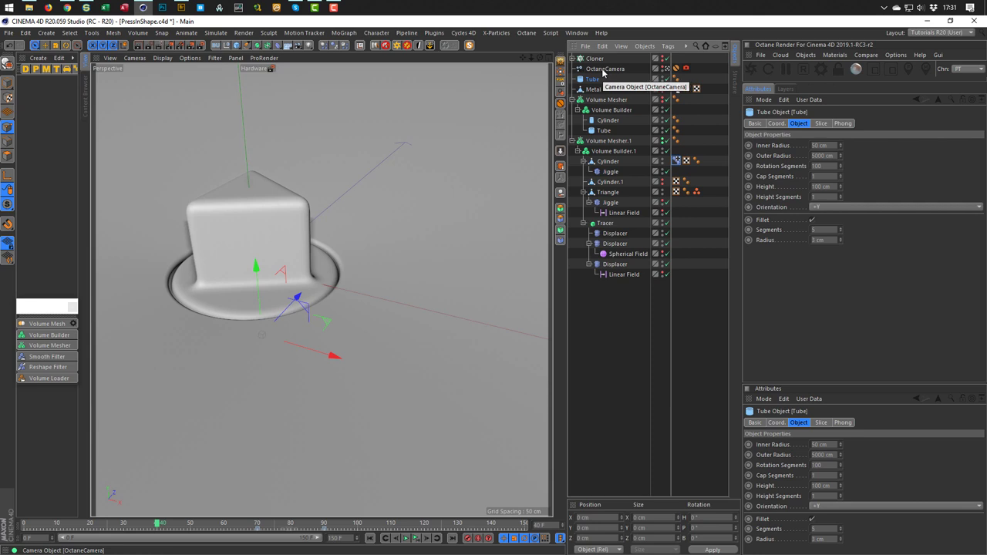
pyautogui.moveTo(609, 69); pyautogui.dragTo(605, 59)
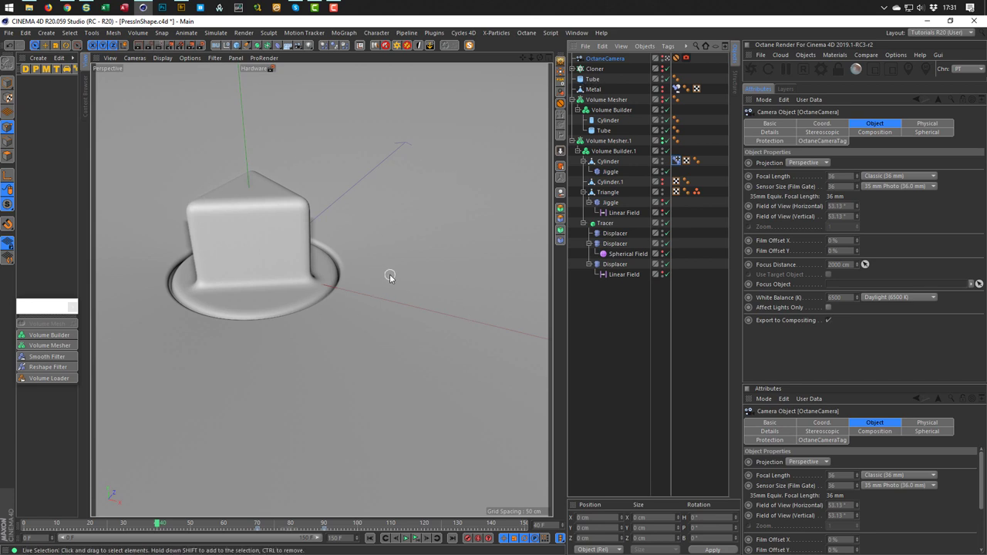
# Open the Octane Live Viewer and move it right, over the Attributes panel
pyautogui.click(752, 70)
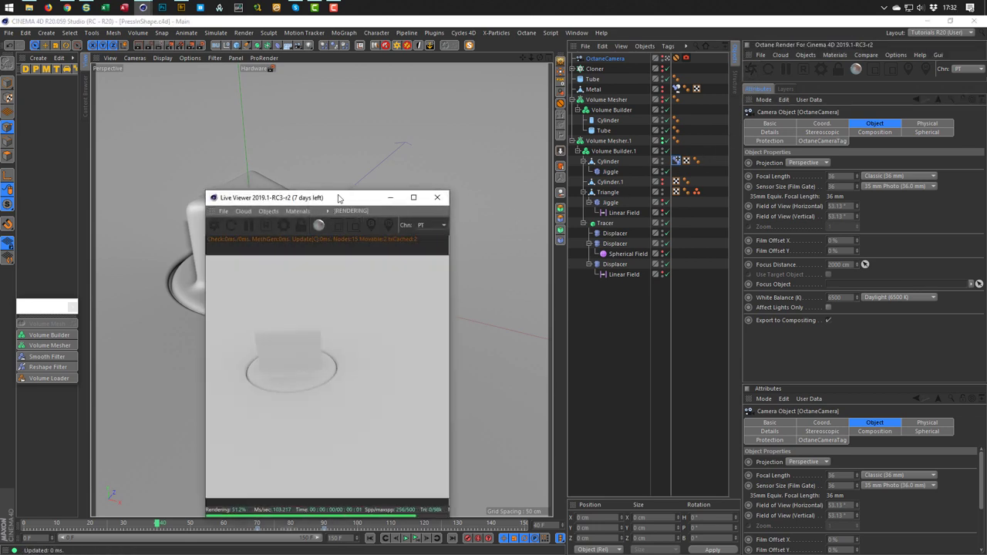
pyautogui.moveTo(337, 199); pyautogui.dragTo(551, 204)
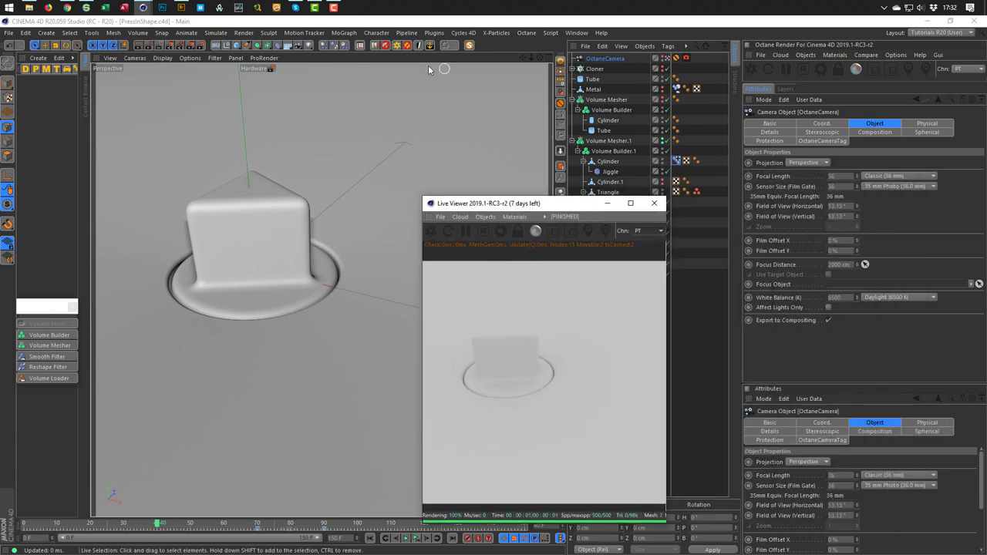
# Add an Octane Rig Pro and untick Shadow Catcher ON in its BG & Floor settings
pyautogui.click(397, 46)
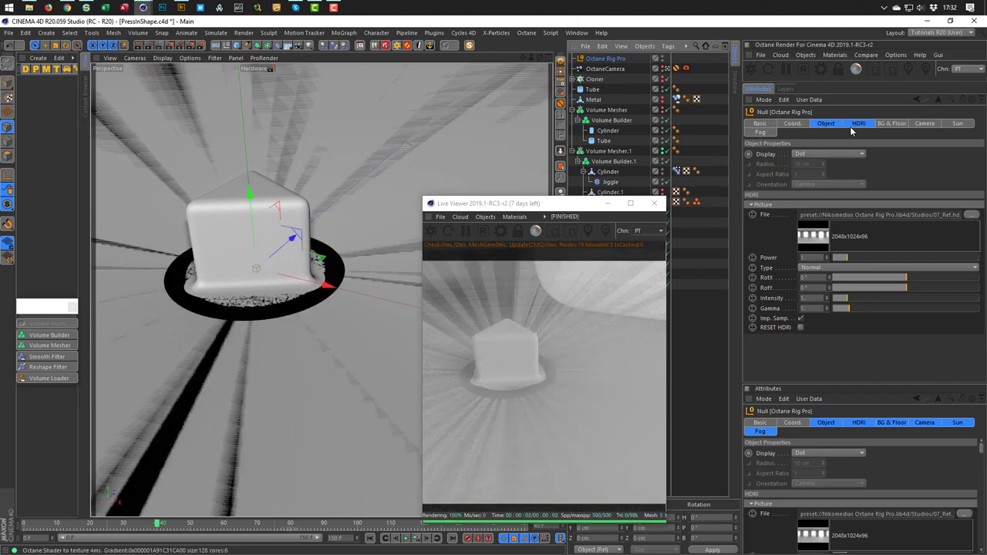
pyautogui.click(888, 124)
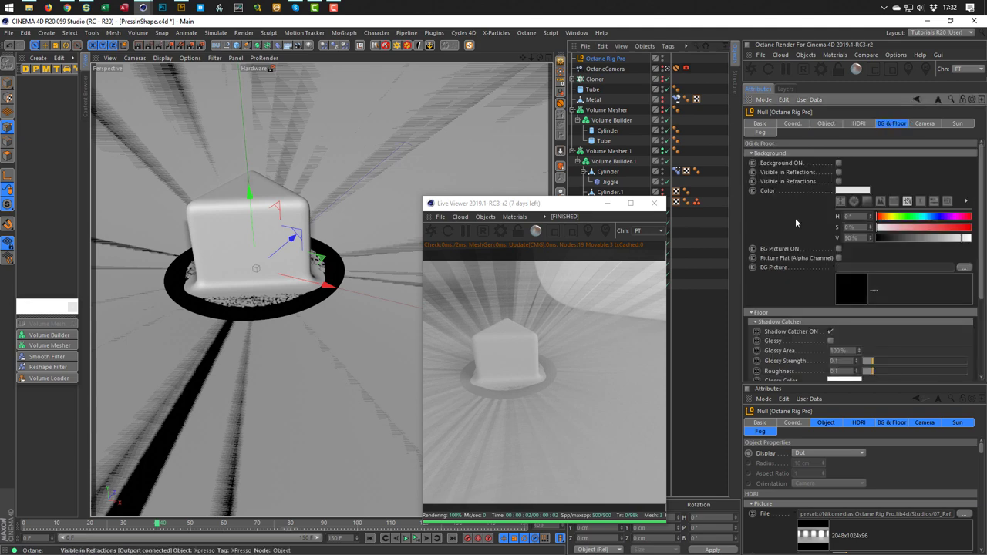
pyautogui.click(832, 331)
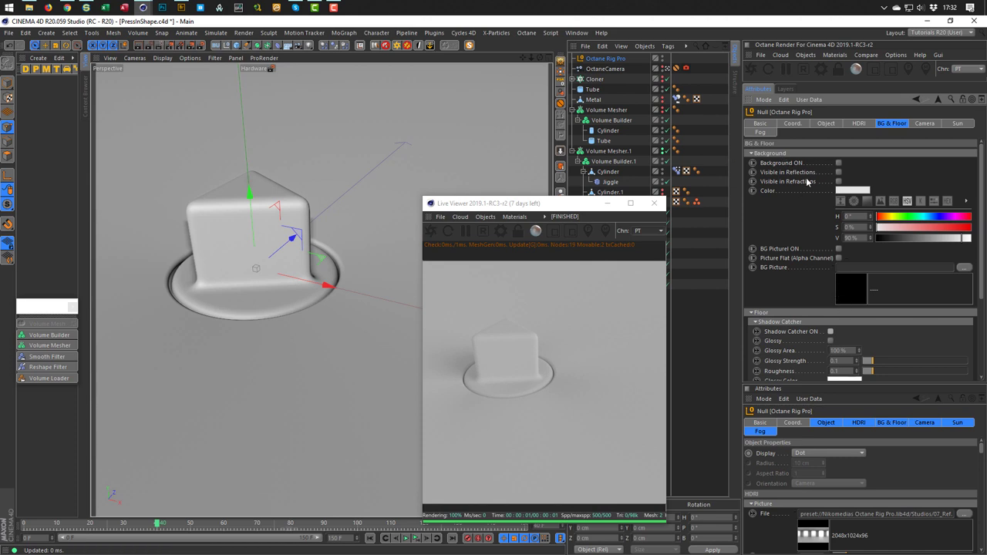
pyautogui.click(825, 153)
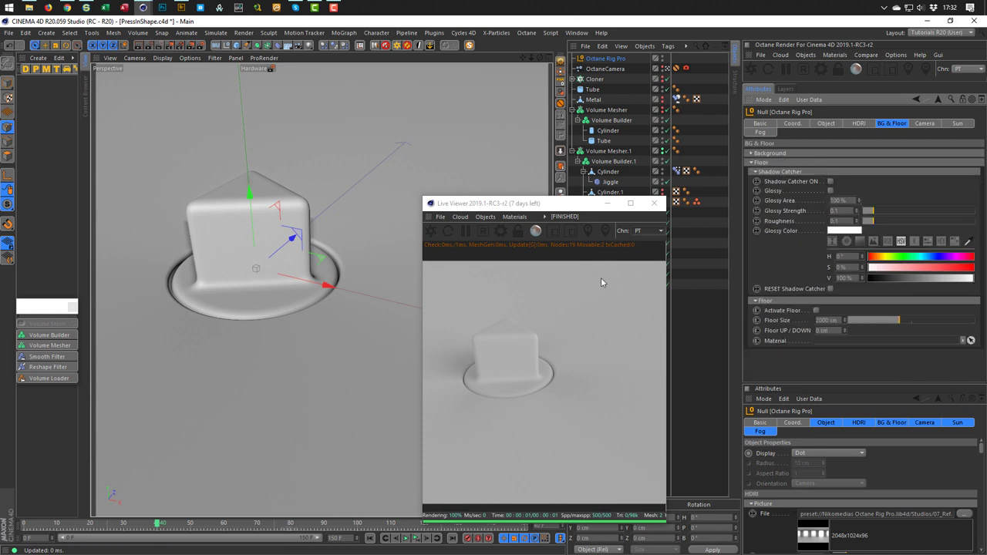
pyautogui.moveTo(574, 208); pyautogui.dragTo(633, 195)
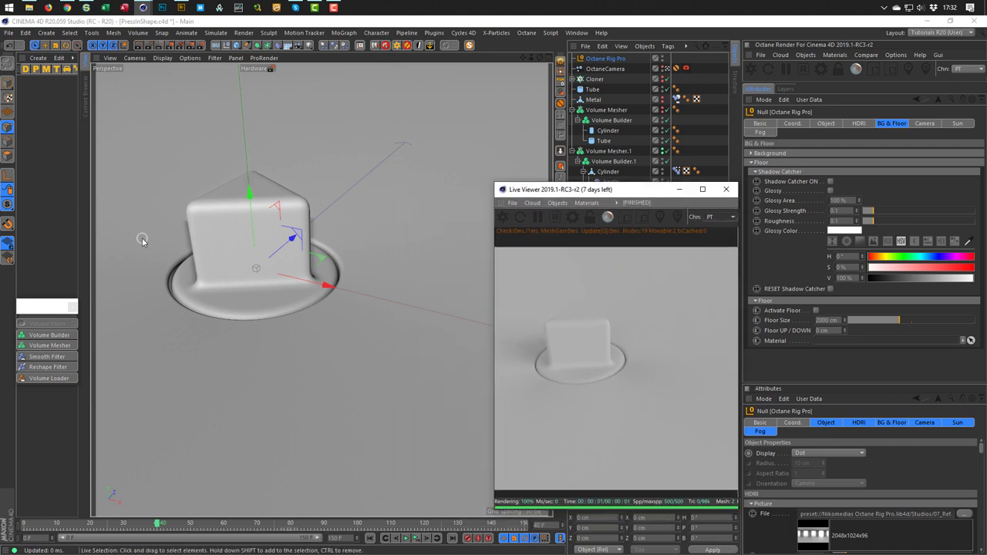
pyautogui.click(73, 308)
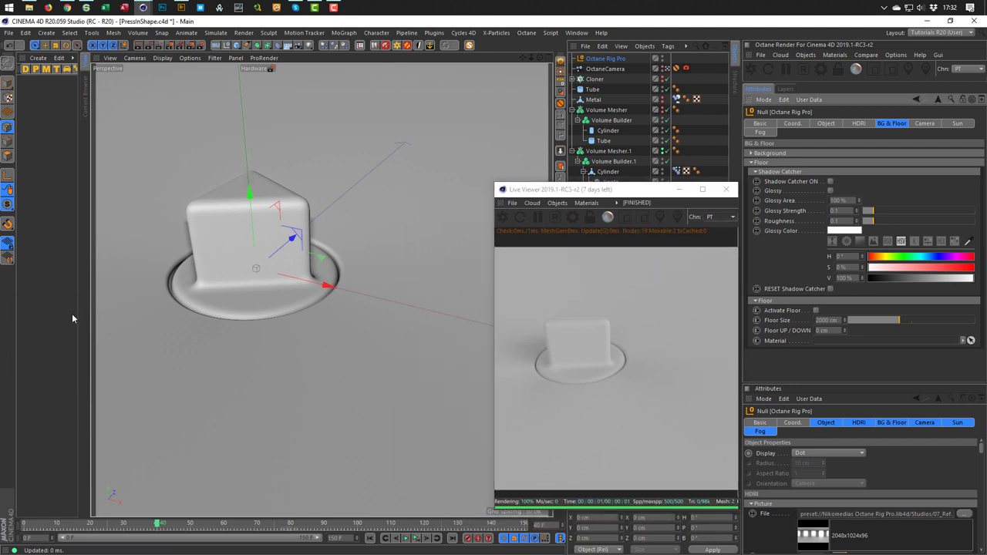
# Create an Octane Glossy Material and apply the OctGlossy material to the Tube floor
pyautogui.click(837, 56)
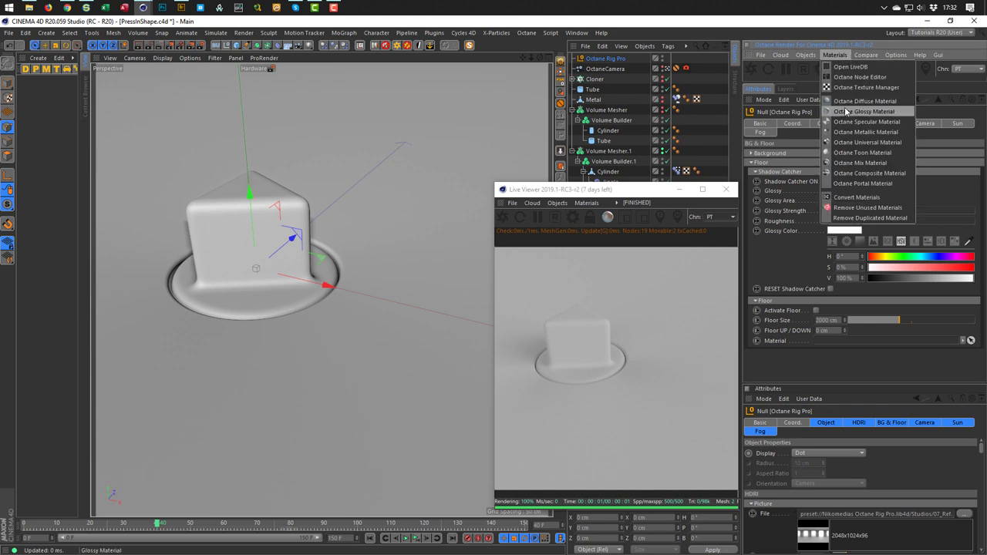
pyautogui.click(856, 110)
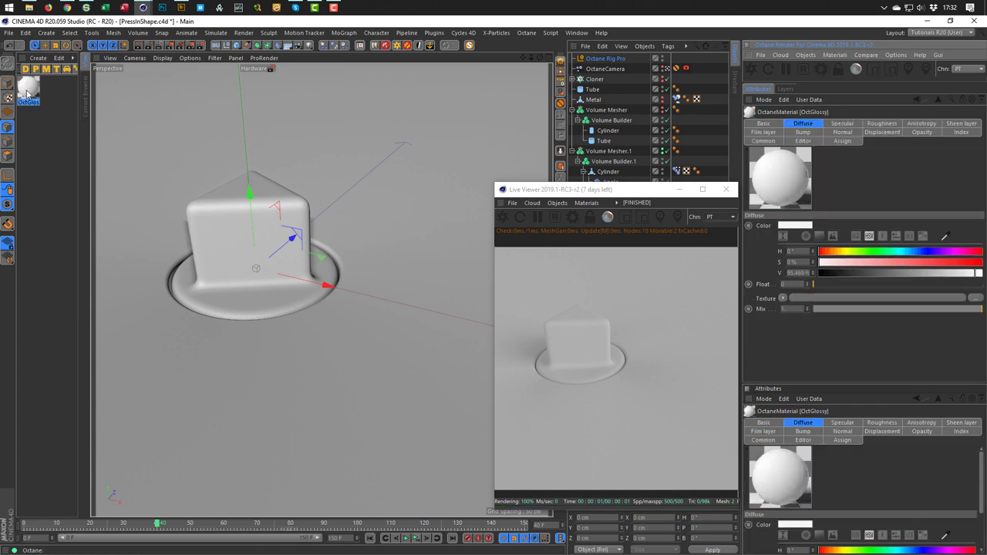
pyautogui.click(27, 93)
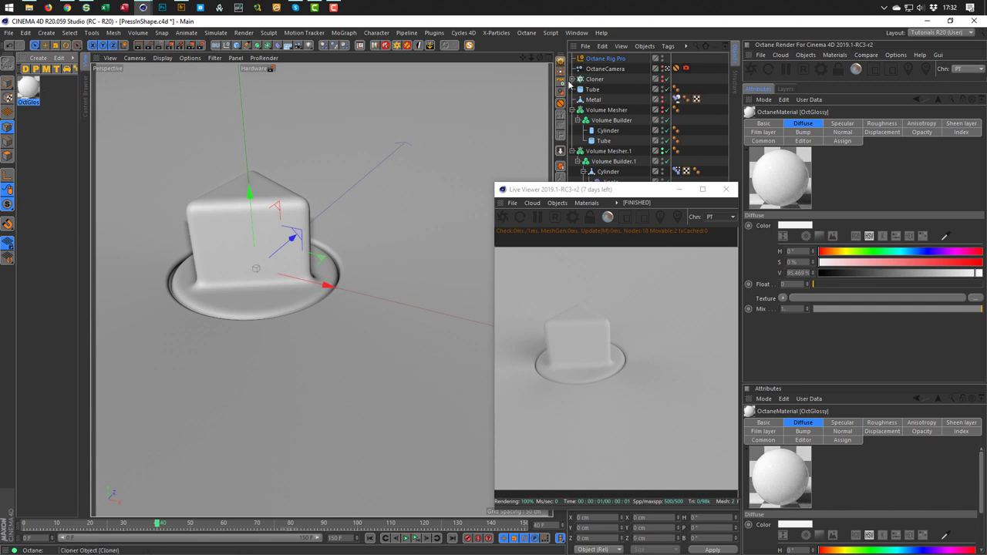
pyautogui.moveTo(29, 89); pyautogui.dragTo(596, 91)
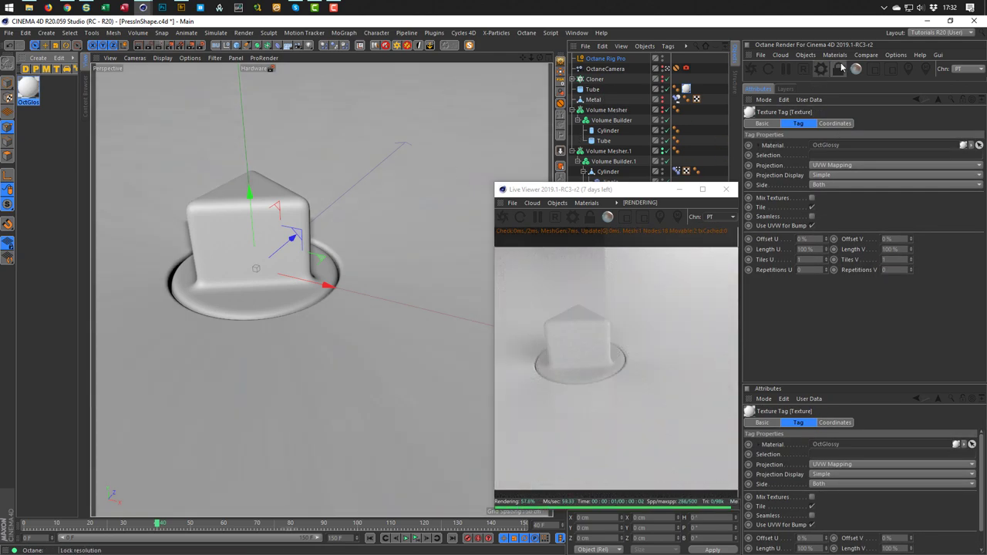
# Open the Octane Node Editor and arrange it beside the Live Viewer
pyautogui.click(835, 54)
pyautogui.click(837, 79)
pyautogui.moveTo(463, 136); pyautogui.dragTo(269, 88)
pyautogui.moveTo(642, 189); pyautogui.dragTo(824, 193)
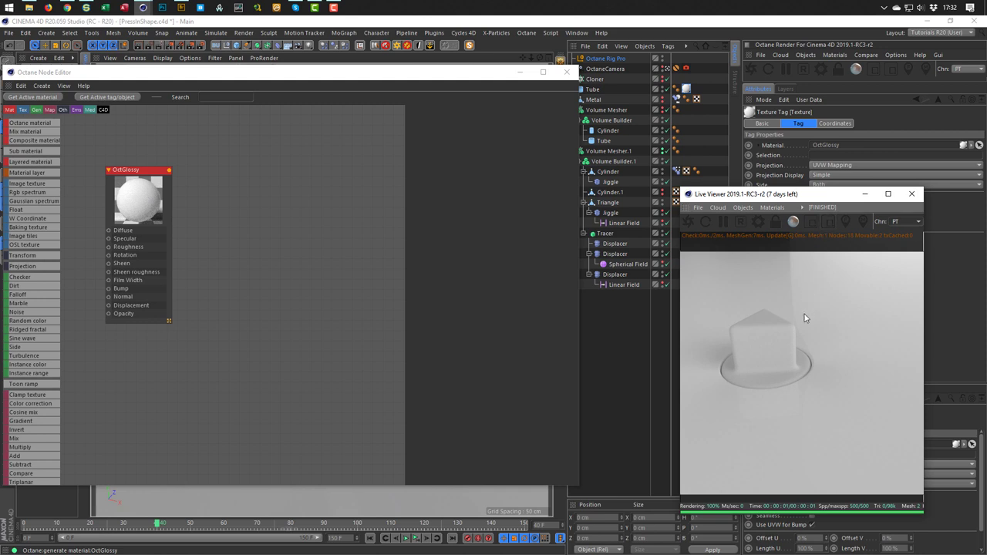
# Feed an RgbSpectrum node with H 206° and S 100% into OctGlossy's Diffuse
pyautogui.moveTo(357, 81); pyautogui.dragTo(440, 96)
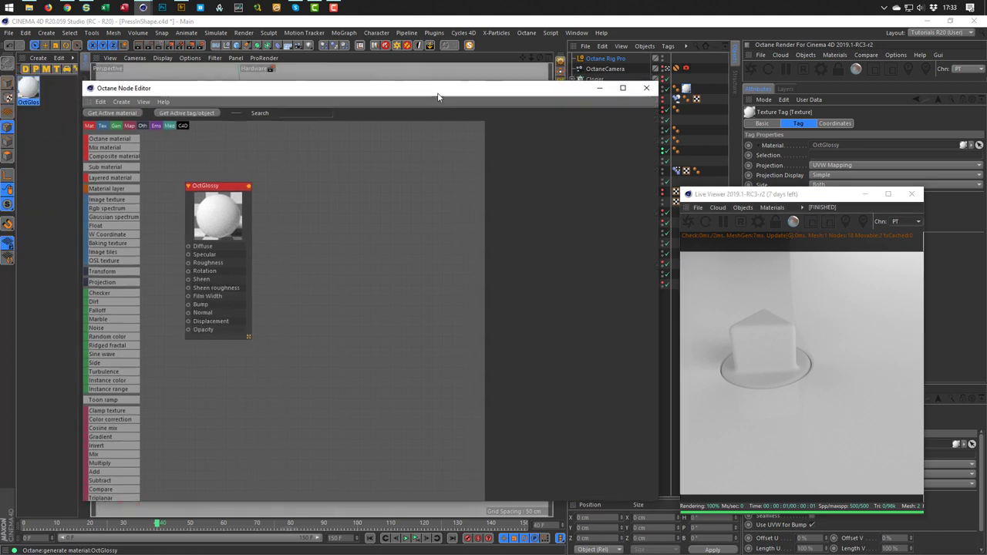
pyautogui.moveTo(222, 189); pyautogui.dragTo(389, 158)
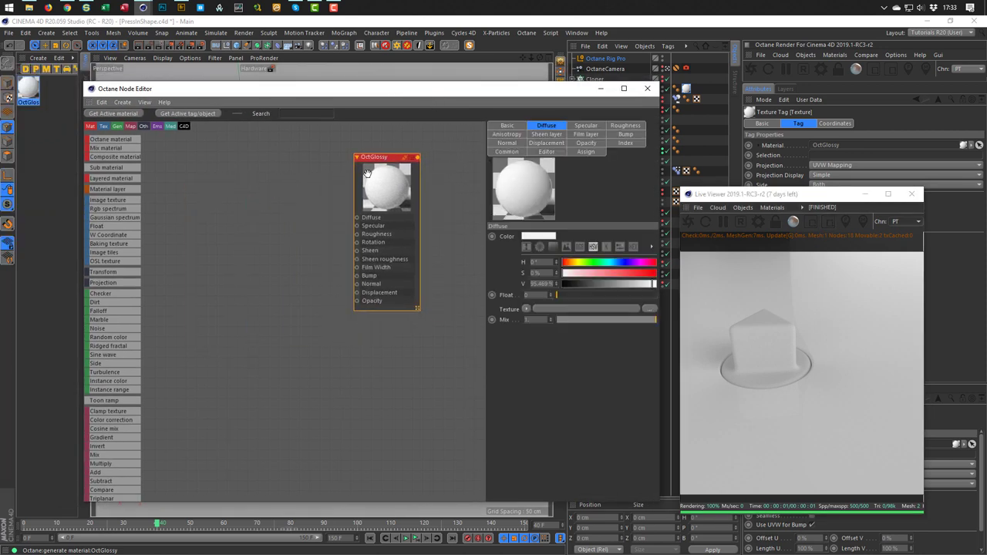
pyautogui.moveTo(108, 209); pyautogui.dragTo(357, 219)
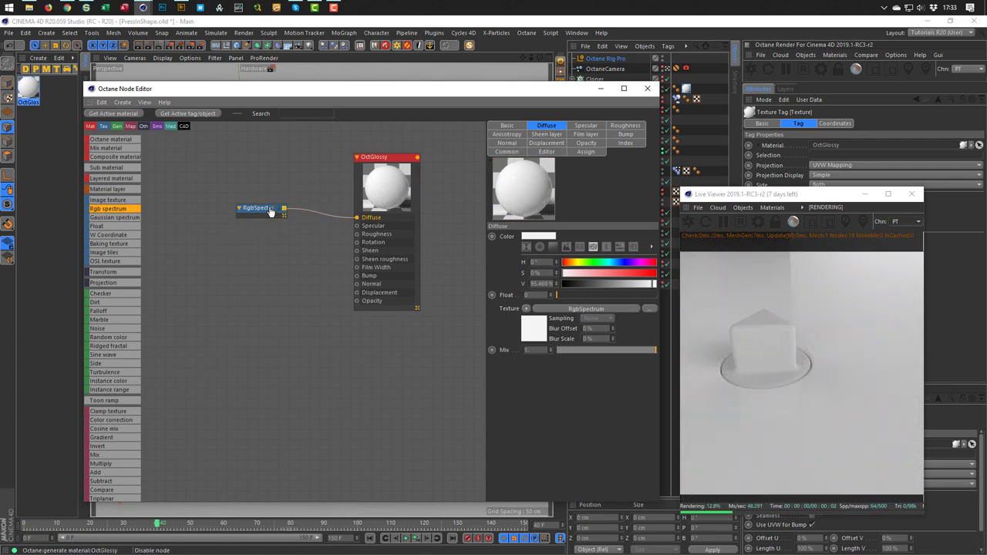
pyautogui.moveTo(260, 210); pyautogui.dragTo(283, 209)
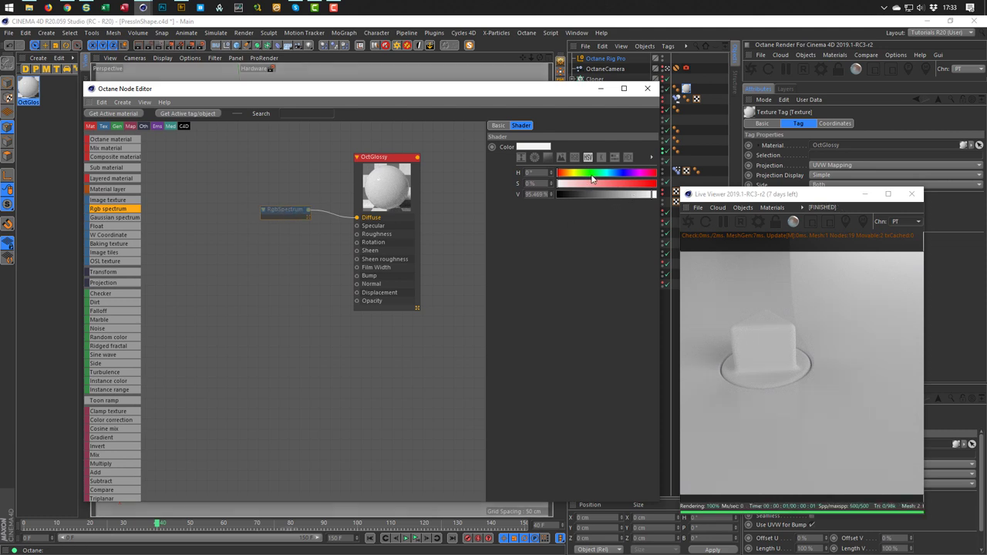
pyautogui.moveTo(592, 179); pyautogui.dragTo(661, 195)
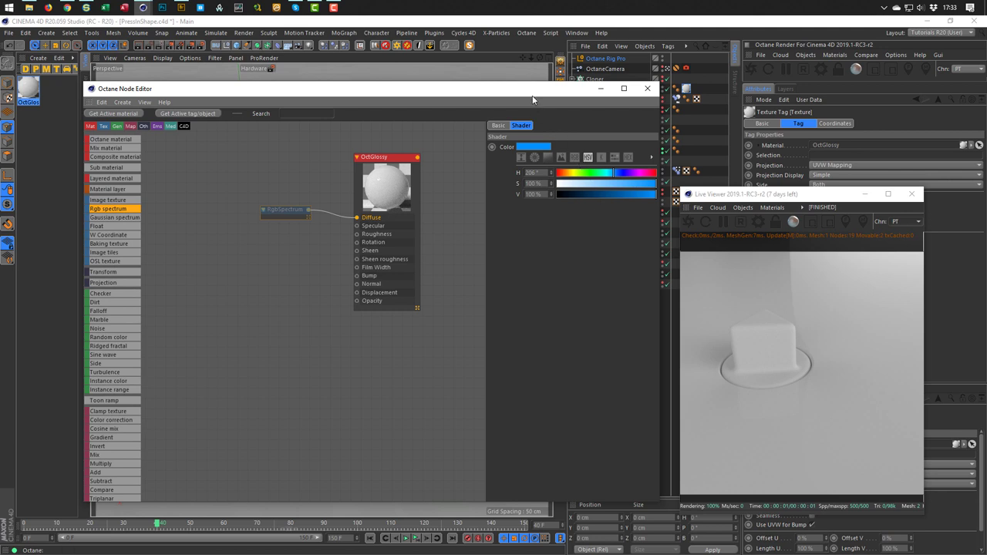
pyautogui.moveTo(532, 99); pyautogui.dragTo(505, 102)
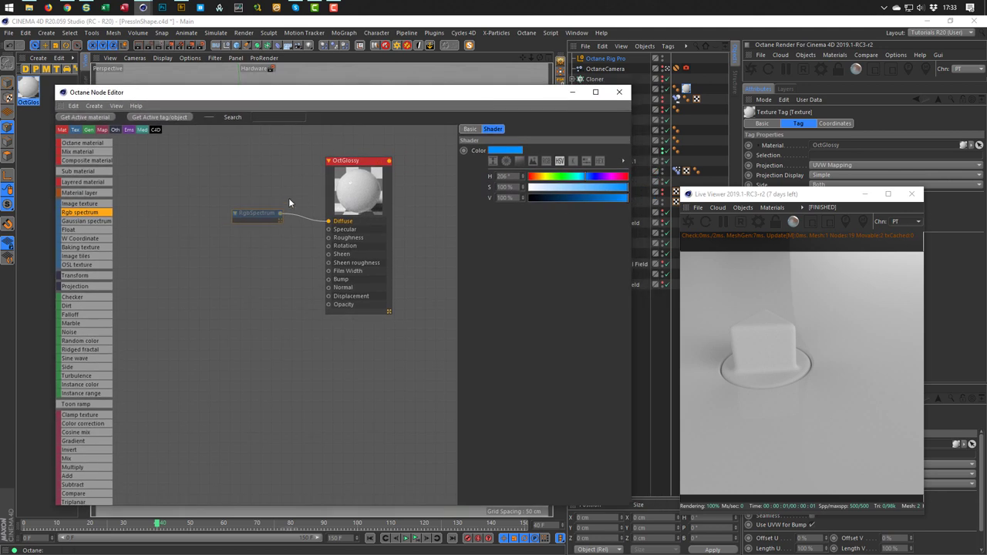
pyautogui.click(348, 163)
pyautogui.click(253, 214)
pyautogui.click(269, 218)
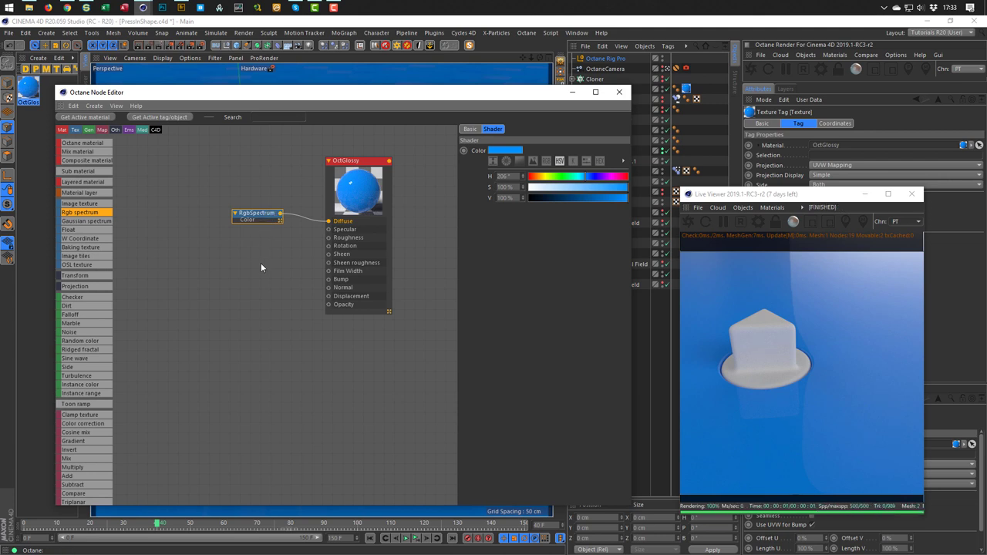
pyautogui.click(275, 220)
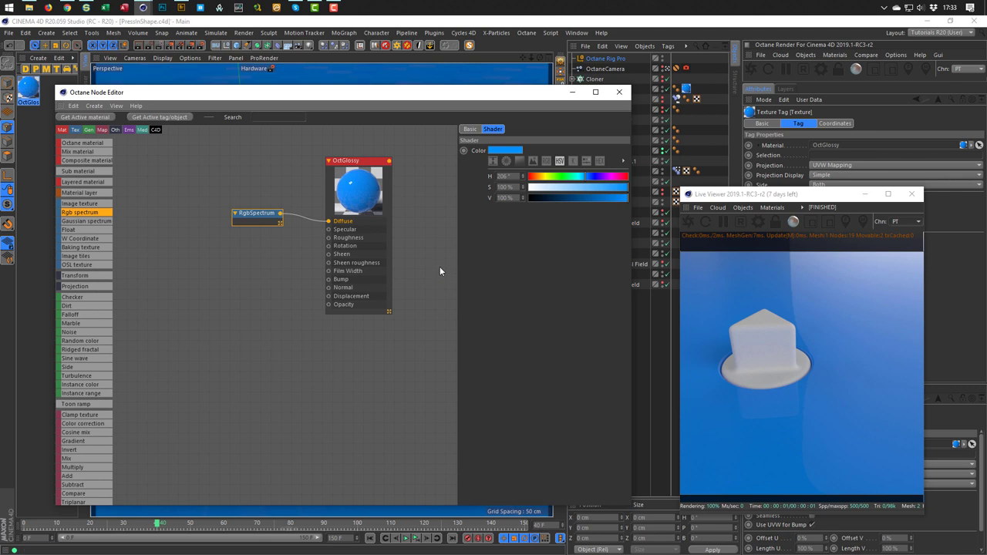
# Add a FloatTexture roughness node set to 0.091787 and move RgbSpectrum up-left
pyautogui.moveTo(77, 233); pyautogui.dragTo(329, 237)
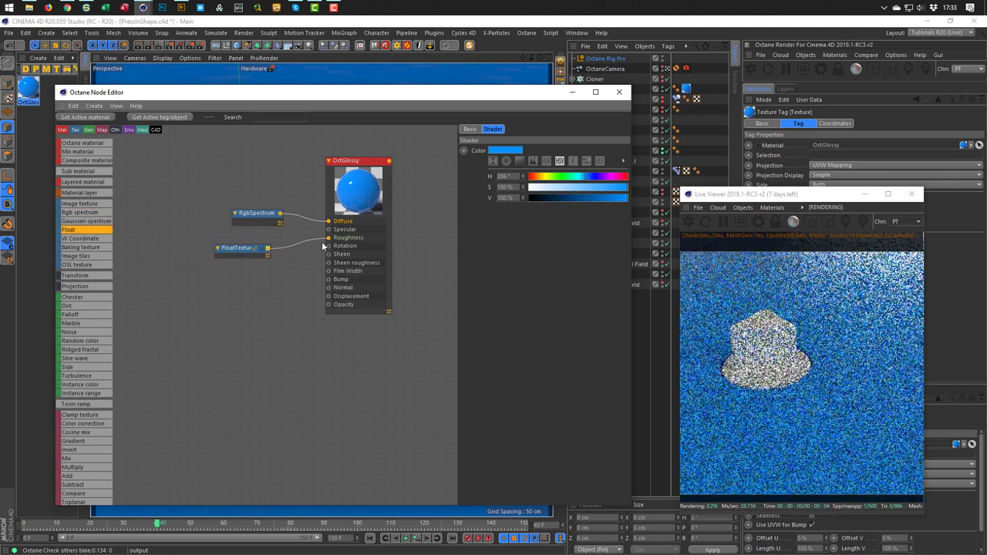
pyautogui.moveTo(235, 250); pyautogui.dragTo(255, 250)
pyautogui.click(534, 152)
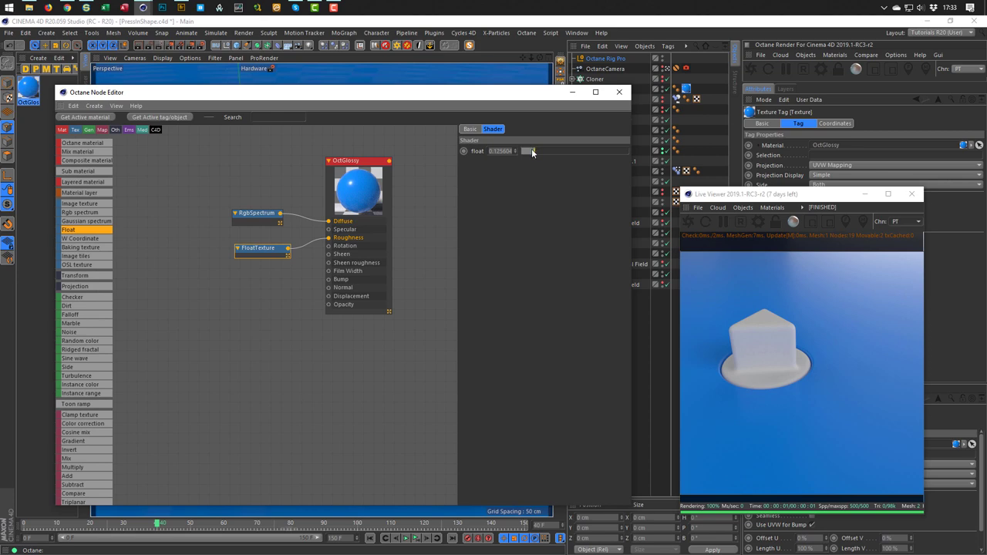
pyautogui.click(531, 152)
pyautogui.moveTo(247, 213); pyautogui.dragTo(186, 189)
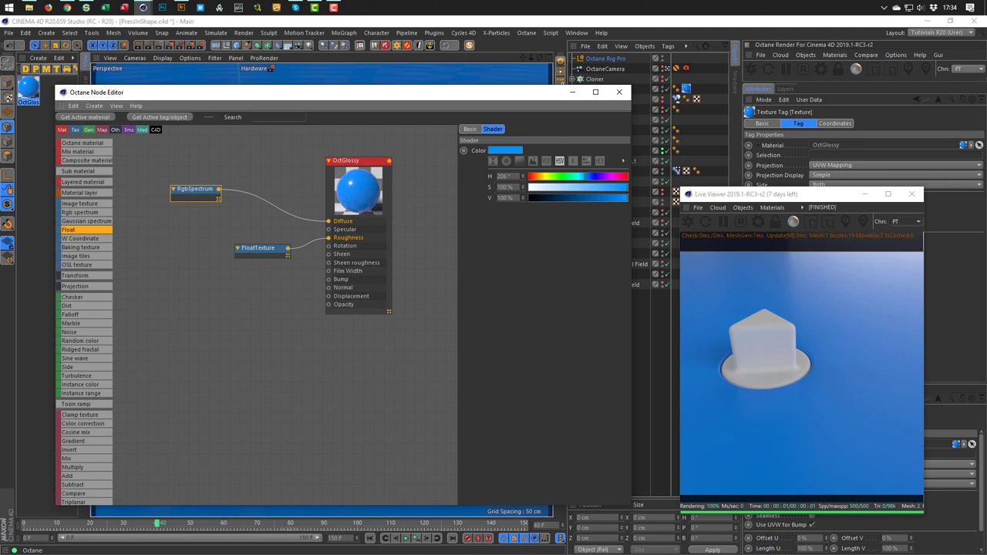
pyautogui.hotkey('alt', 'Tab')
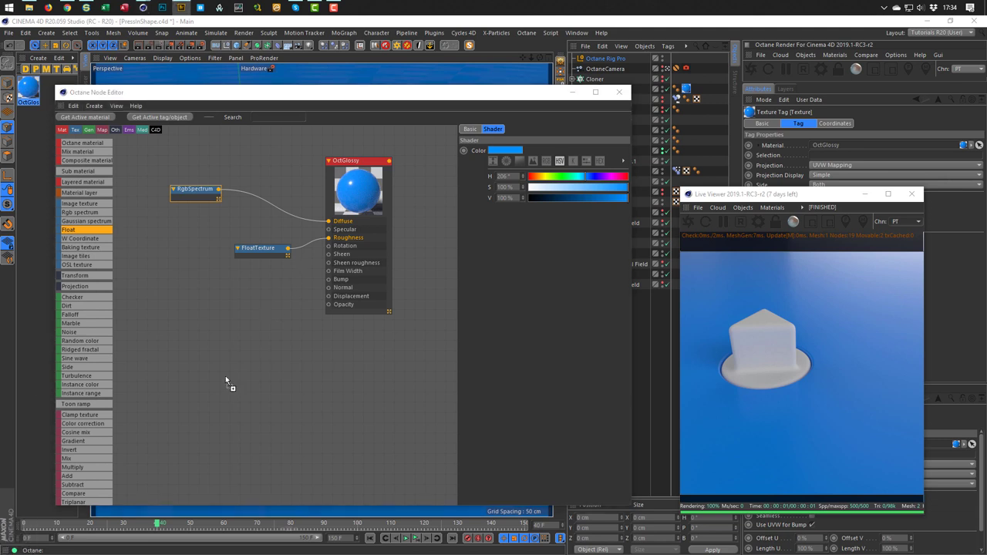
# Import the grunge image as an ImageTexture node and arrange it beside RgbSpectrum
pyautogui.moveTo(203, 421); pyautogui.dragTo(205, 417)
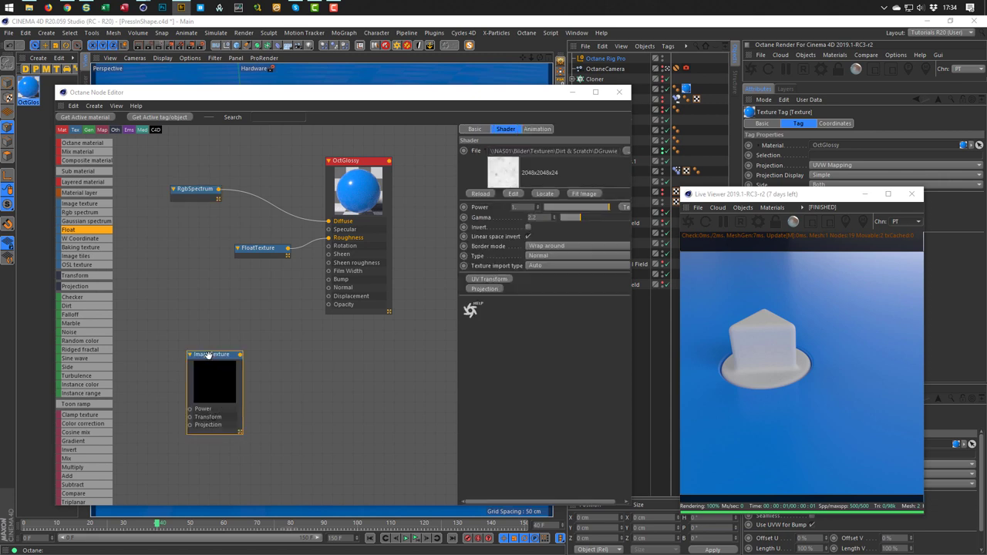
pyautogui.moveTo(208, 356); pyautogui.dragTo(161, 226)
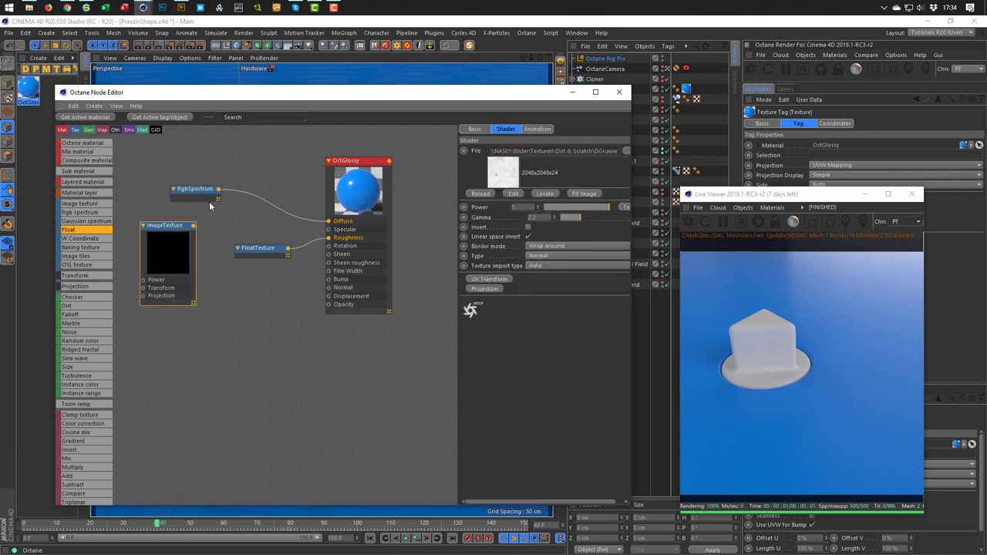
pyautogui.moveTo(204, 192); pyautogui.dragTo(187, 175)
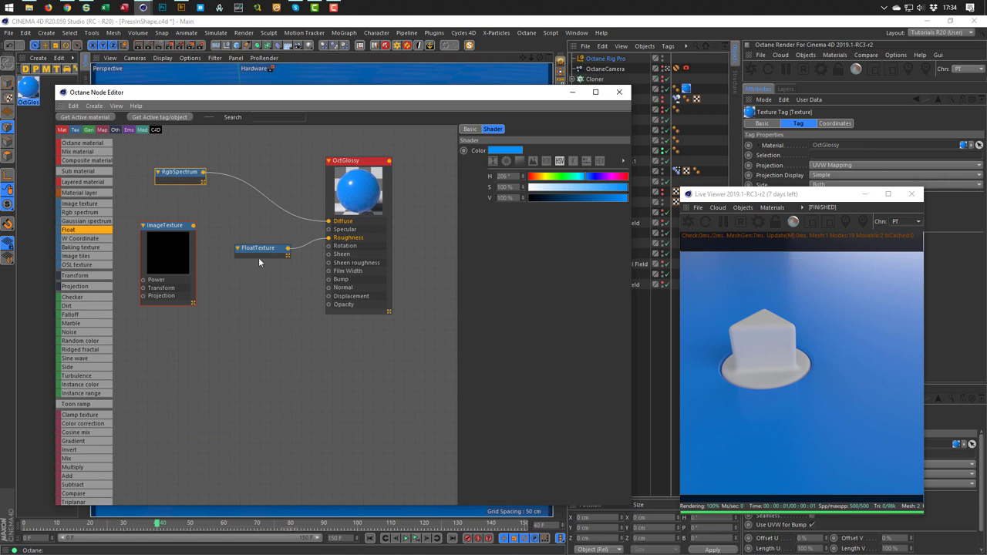
pyautogui.moveTo(256, 248); pyautogui.dragTo(267, 262)
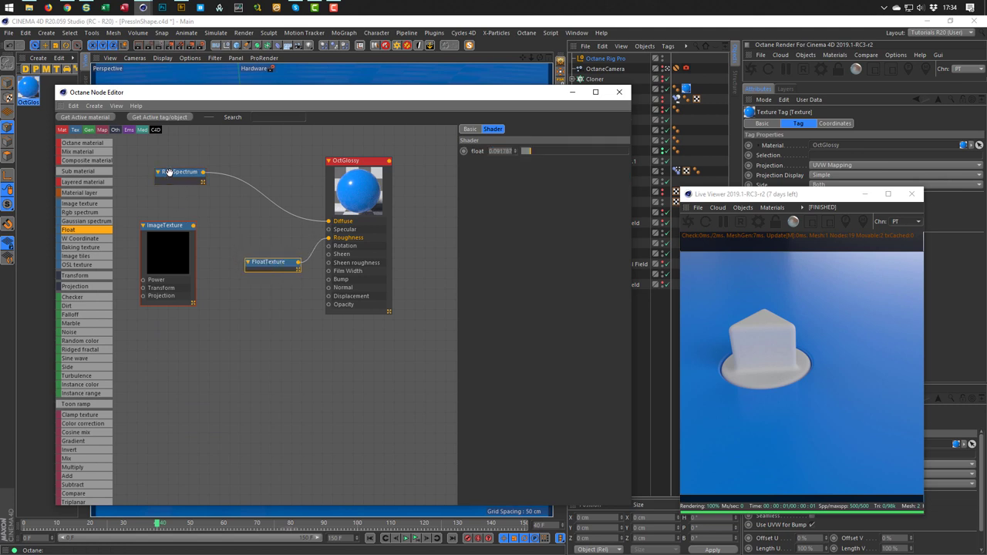
pyautogui.moveTo(169, 172); pyautogui.dragTo(154, 176)
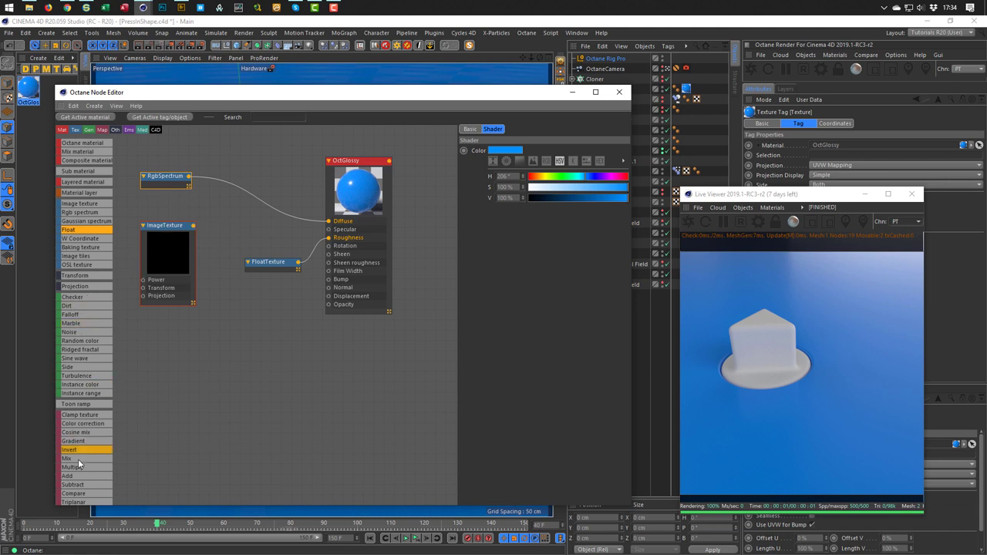
# Insert a Multiply node on the Diffuse wire with ImageTexture feeding its Texture2
pyautogui.moveTo(74, 472); pyautogui.dragTo(191, 312)
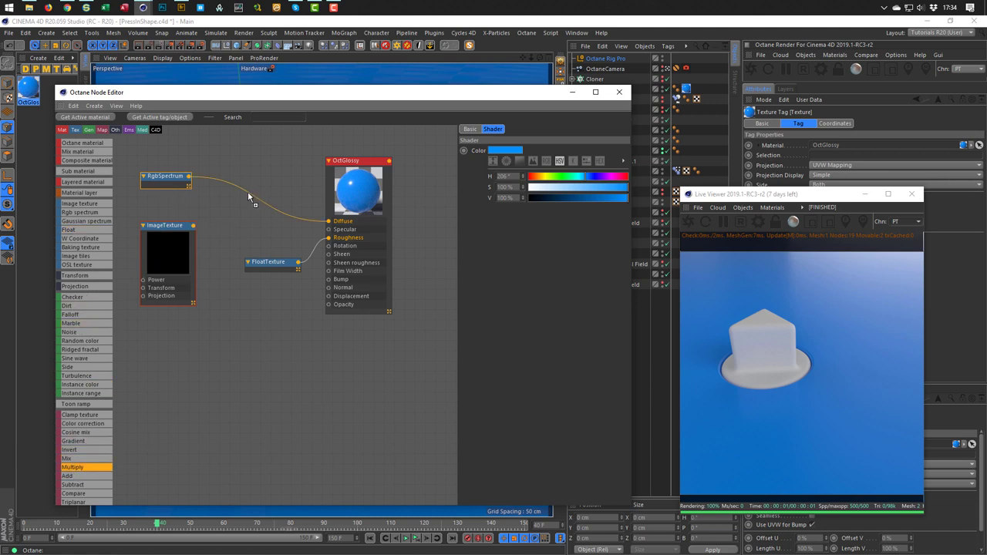
pyautogui.moveTo(249, 194); pyautogui.dragTo(248, 195)
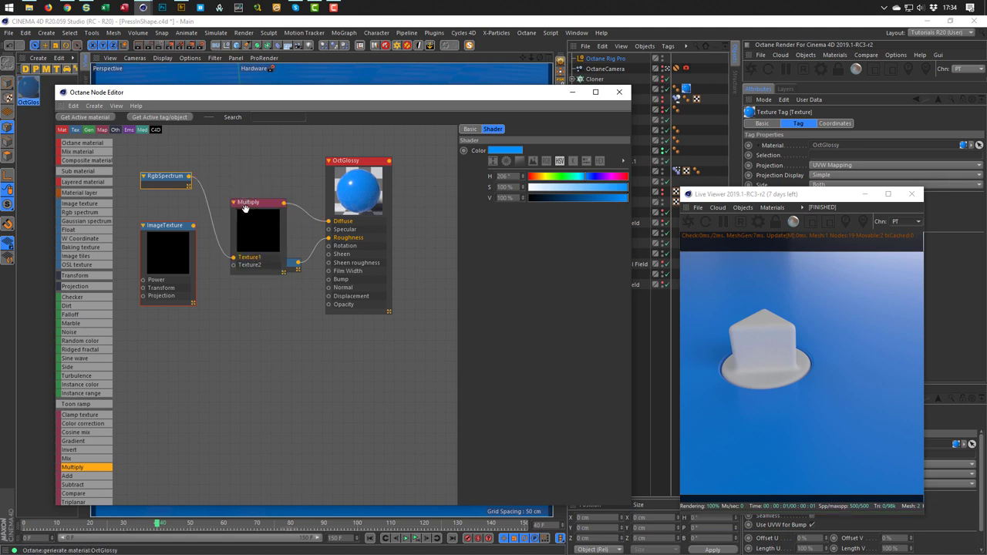
pyautogui.click(249, 204)
pyautogui.moveTo(249, 203); pyautogui.dragTo(249, 165)
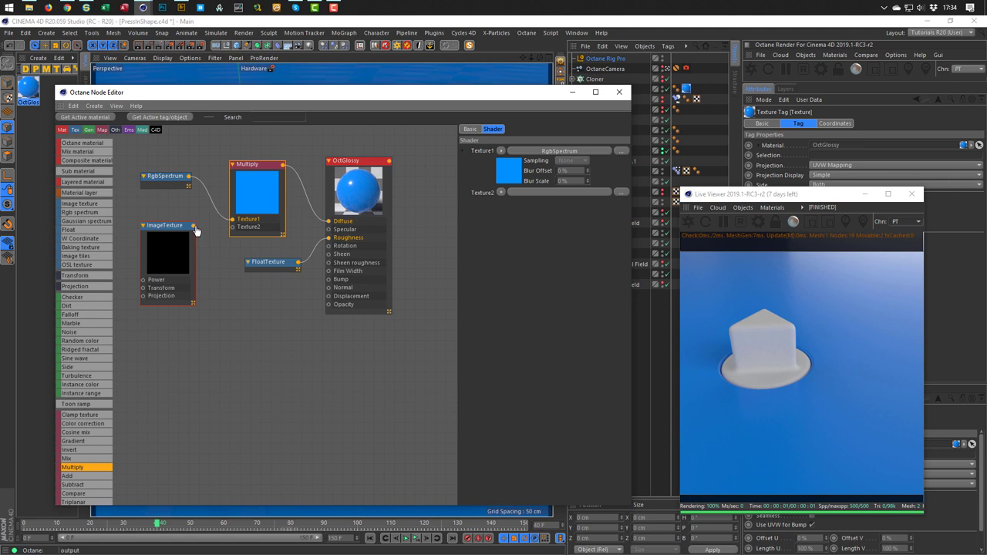
pyautogui.moveTo(193, 225); pyautogui.dragTo(233, 228)
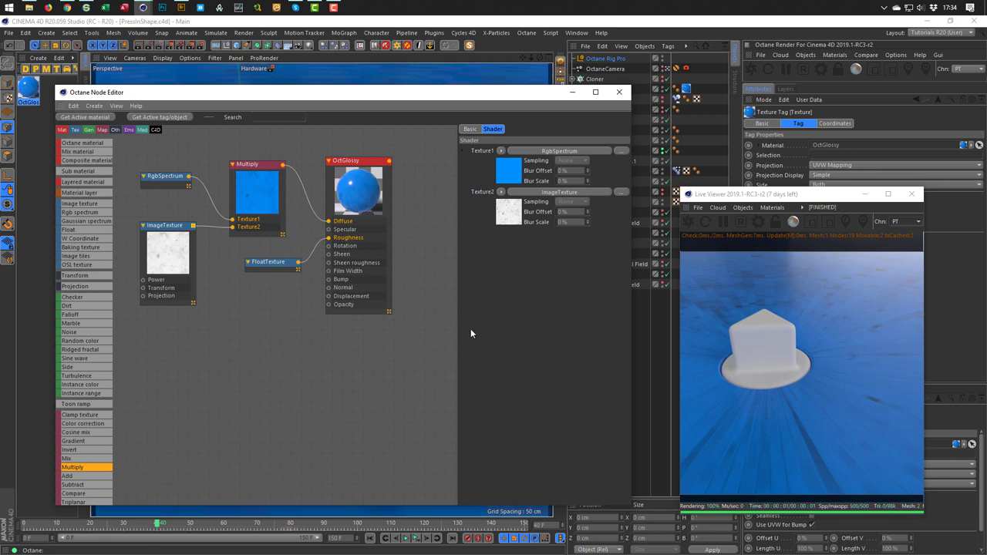
# Set the floor texture tag's Projection to Cubic
pyautogui.click(690, 91)
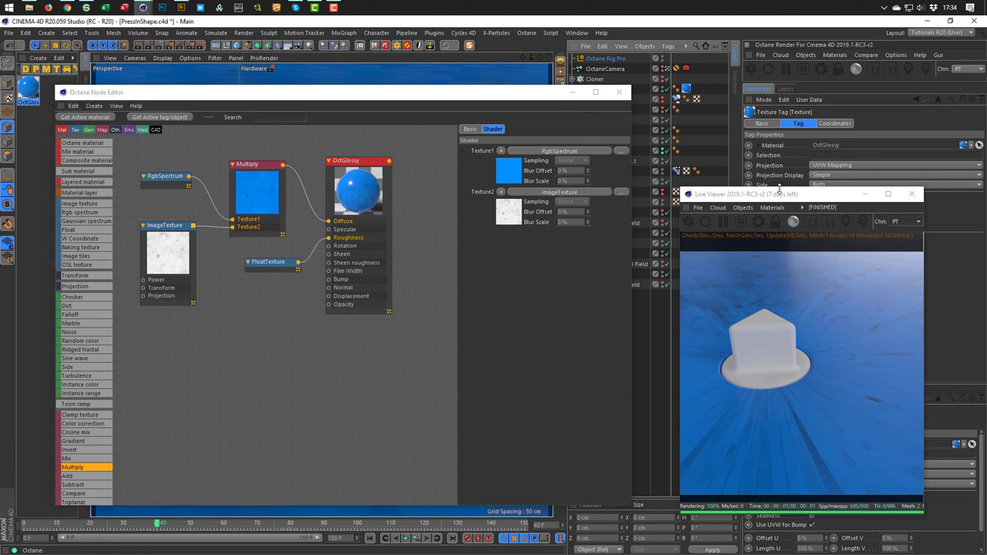
pyautogui.moveTo(800, 199); pyautogui.dragTo(795, 245)
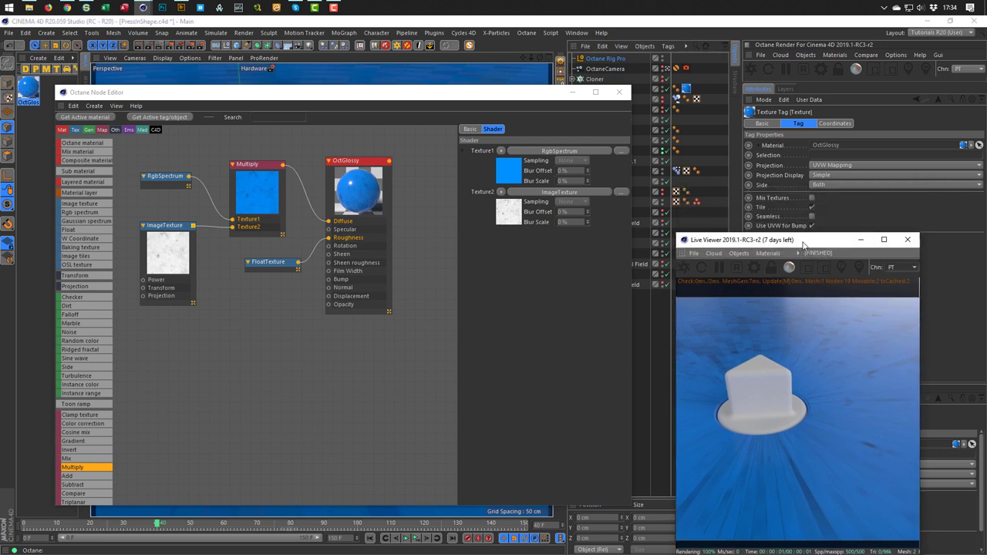
pyautogui.click(844, 165)
pyautogui.click(864, 206)
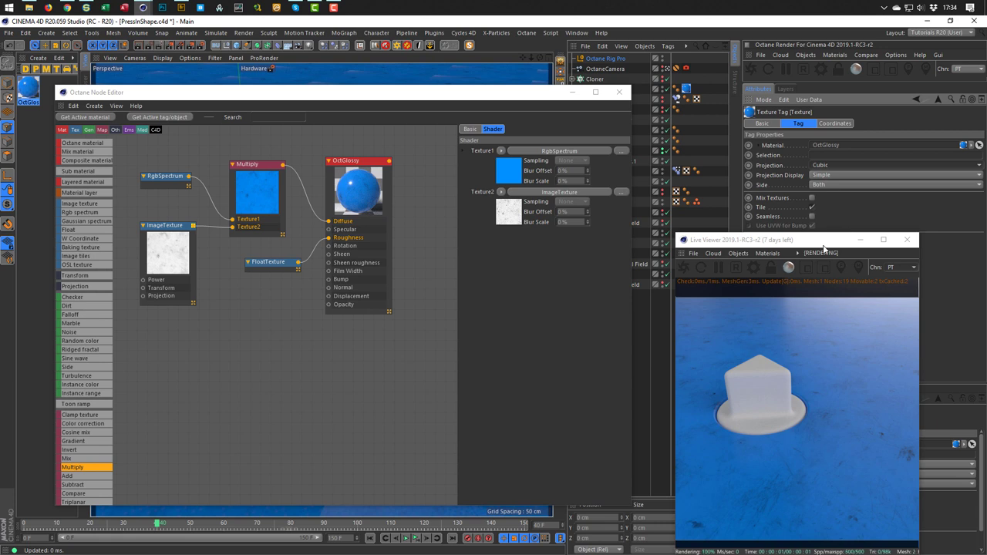
pyautogui.moveTo(823, 244); pyautogui.dragTo(818, 166)
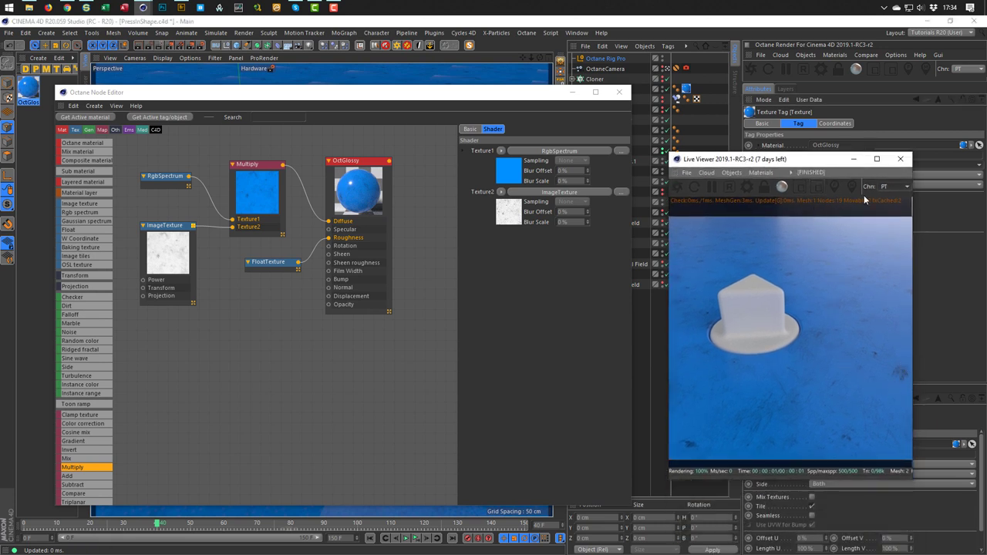
# Add a UV Transform to the ImageTexture and scale the grunge to about 2.2
pyautogui.click(168, 235)
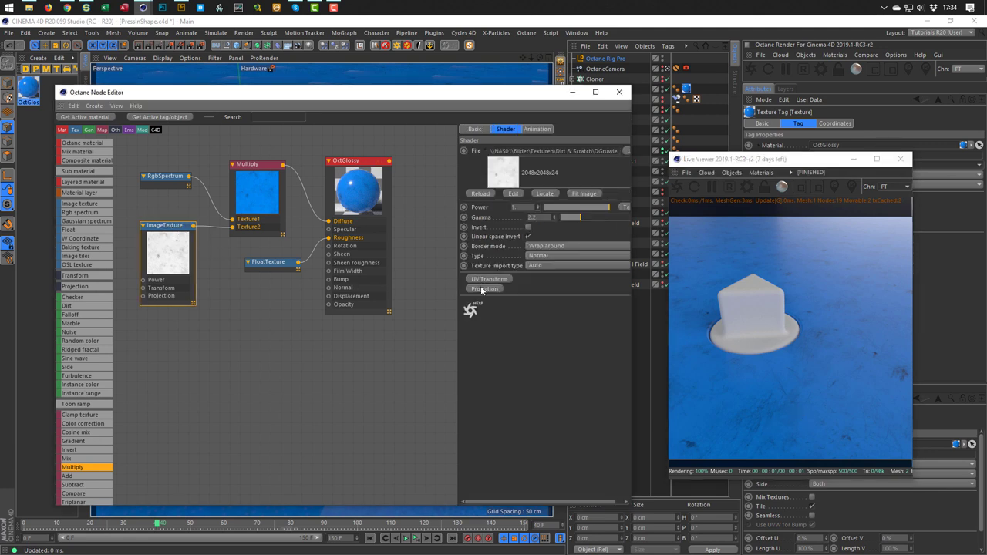
pyautogui.click(490, 279)
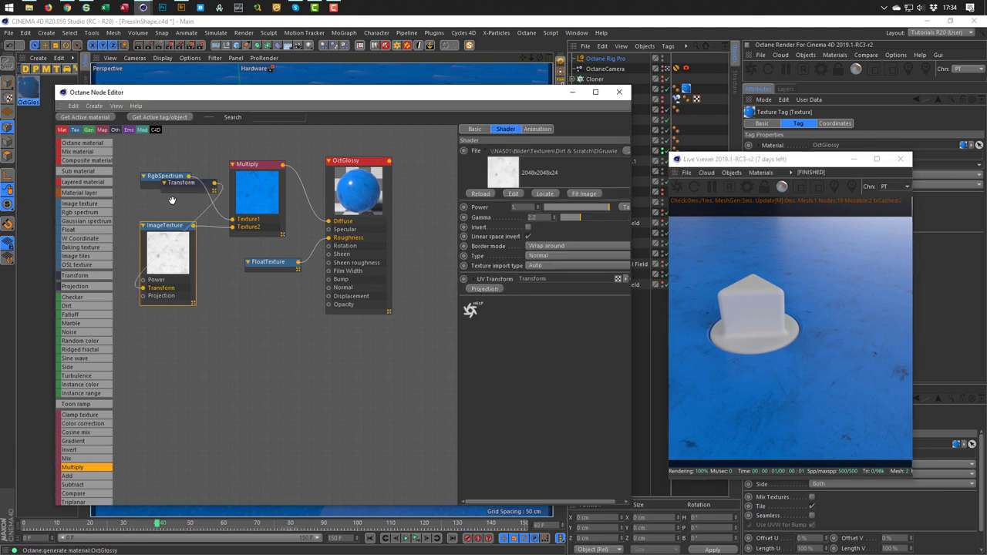
pyautogui.moveTo(180, 187); pyautogui.dragTo(91, 297)
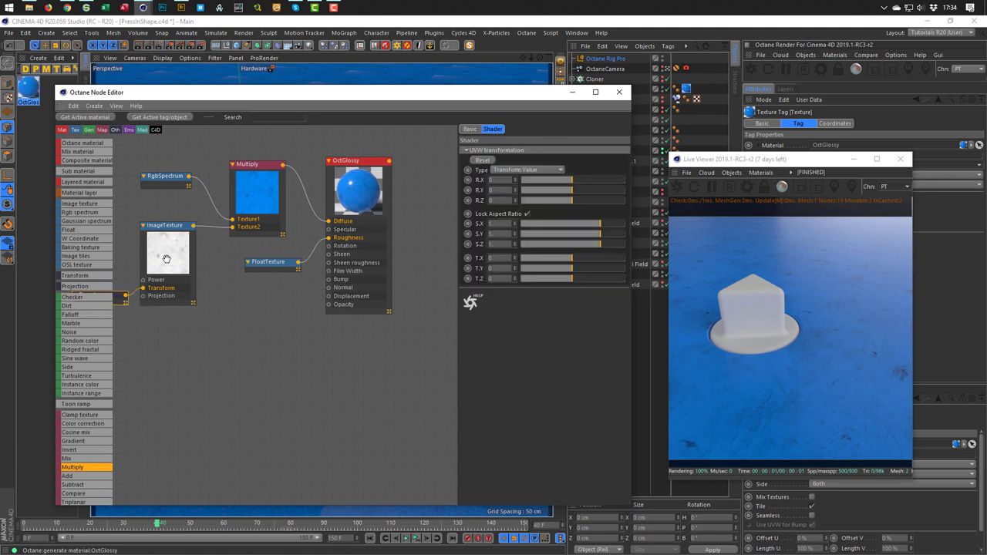
pyautogui.press('h')
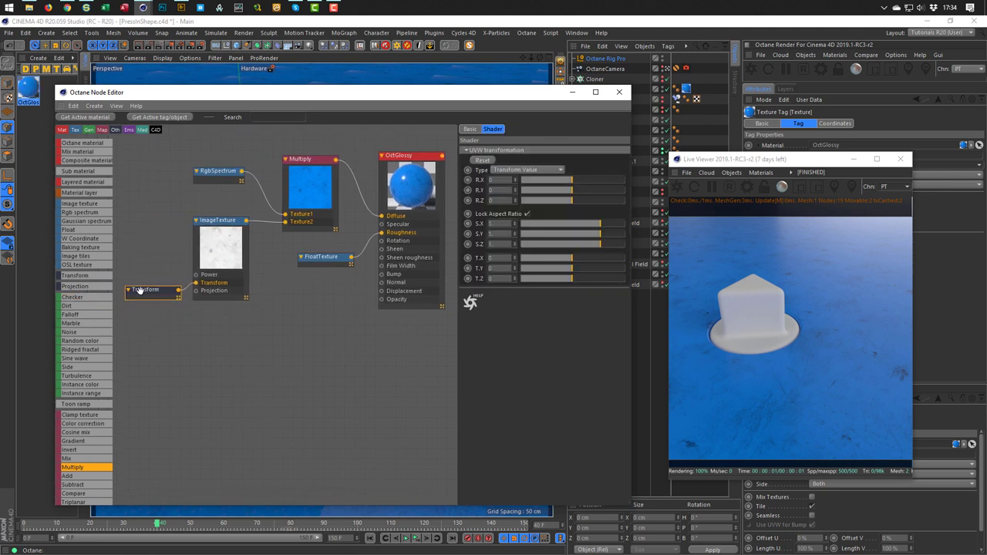
pyautogui.moveTo(601, 228); pyautogui.dragTo(610, 226)
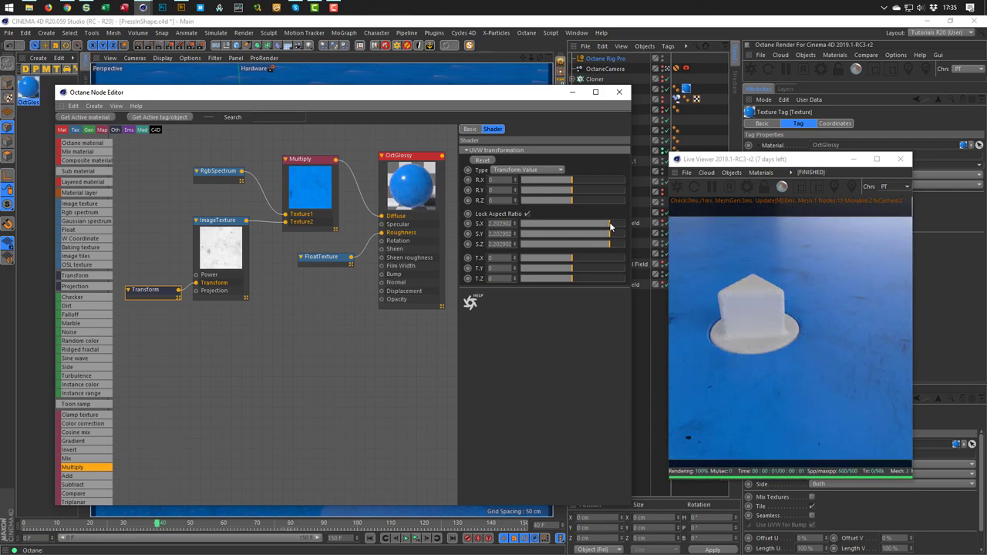
pyautogui.moveTo(149, 289); pyautogui.dragTo(118, 297)
pyautogui.moveTo(223, 221); pyautogui.dragTo(188, 238)
# Insert a ClampTexture between ImageTexture and Multiply, raising its Min to about 0.46
pyautogui.click(305, 162)
pyautogui.moveTo(305, 162); pyautogui.dragTo(328, 148)
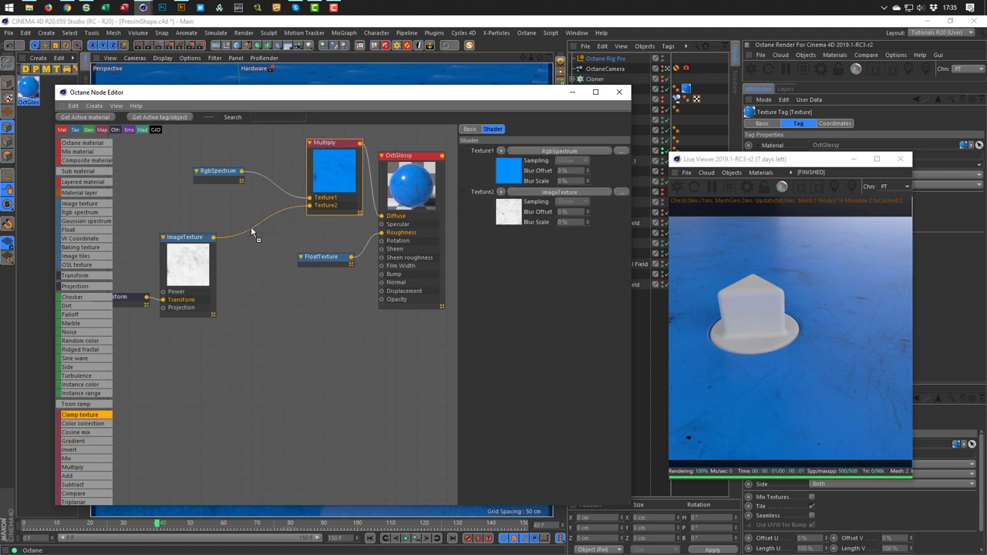
pyautogui.moveTo(252, 231); pyautogui.dragTo(251, 231)
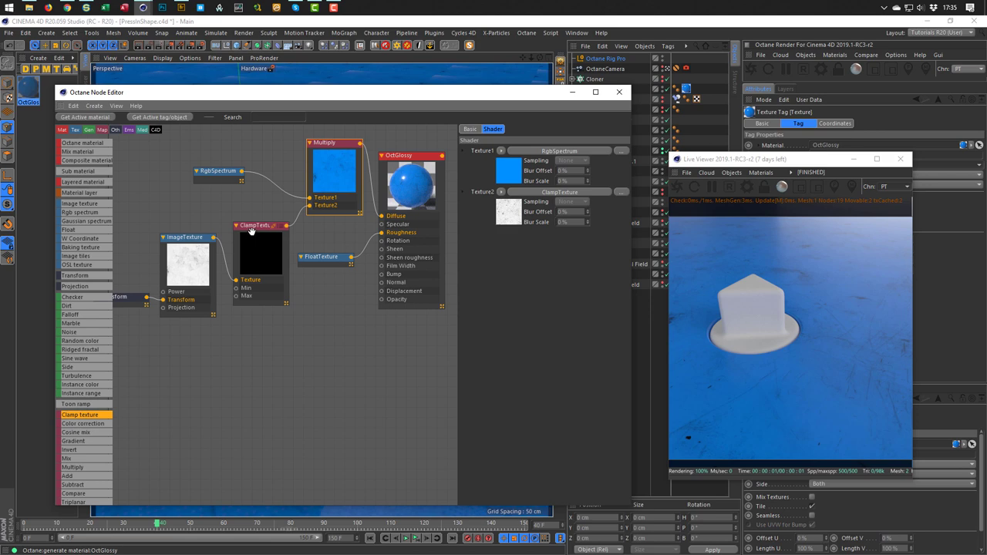
pyautogui.click(506, 203)
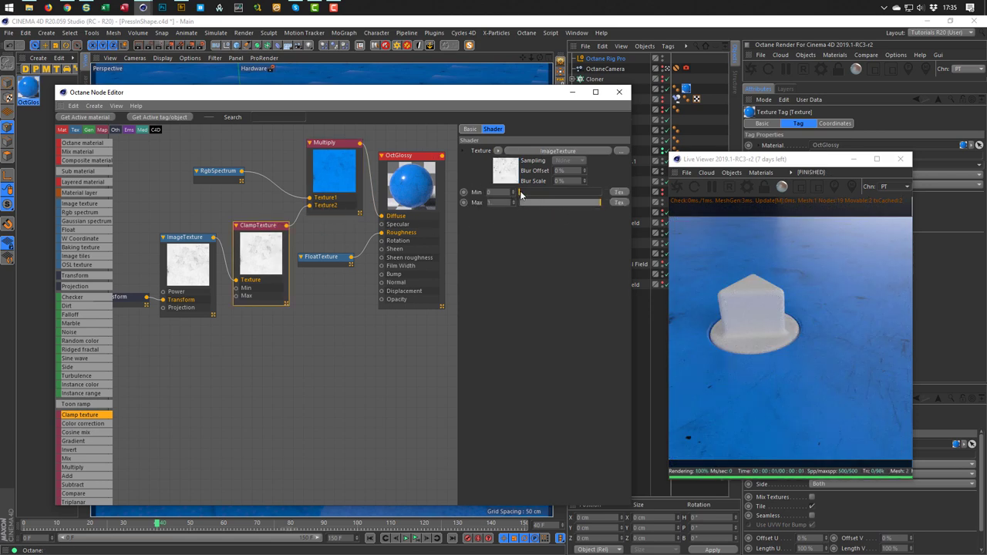
pyautogui.moveTo(520, 195); pyautogui.dragTo(558, 195)
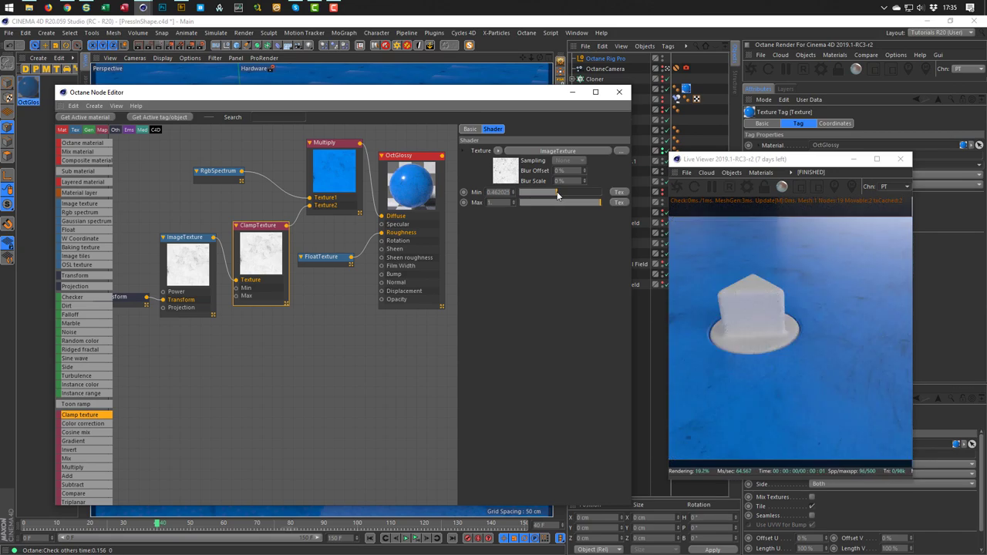
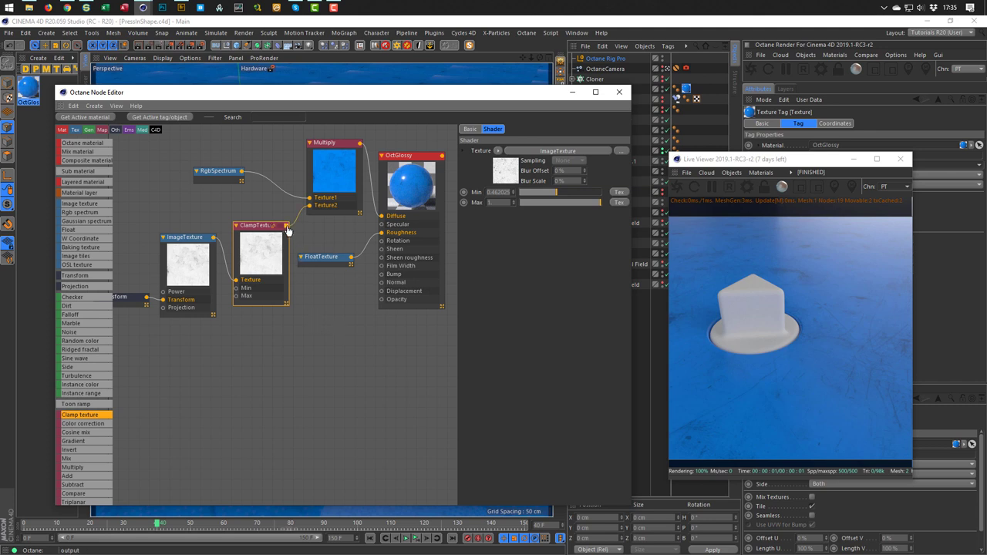
# Move the ClampTexture link off the OctGlossy Bump input and onto its Specular input
pyautogui.moveTo(286, 226); pyautogui.dragTo(382, 274)
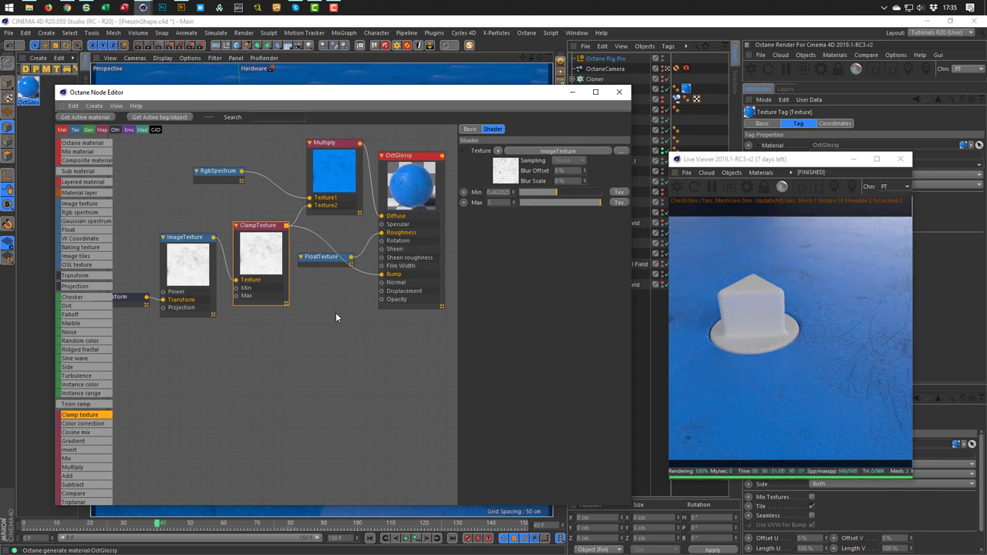
pyautogui.click(366, 289)
pyautogui.press('Delete')
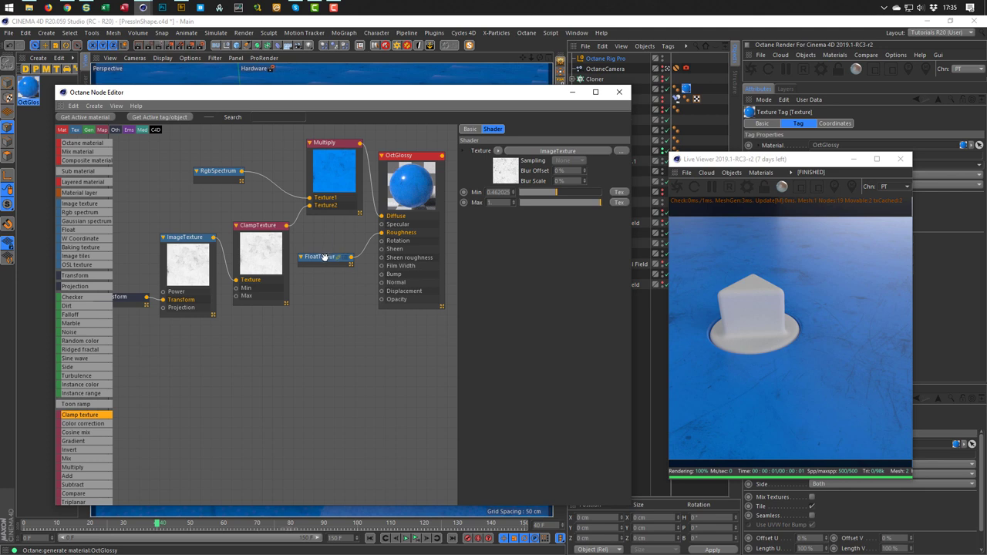
pyautogui.moveTo(319, 257); pyautogui.dragTo(320, 272)
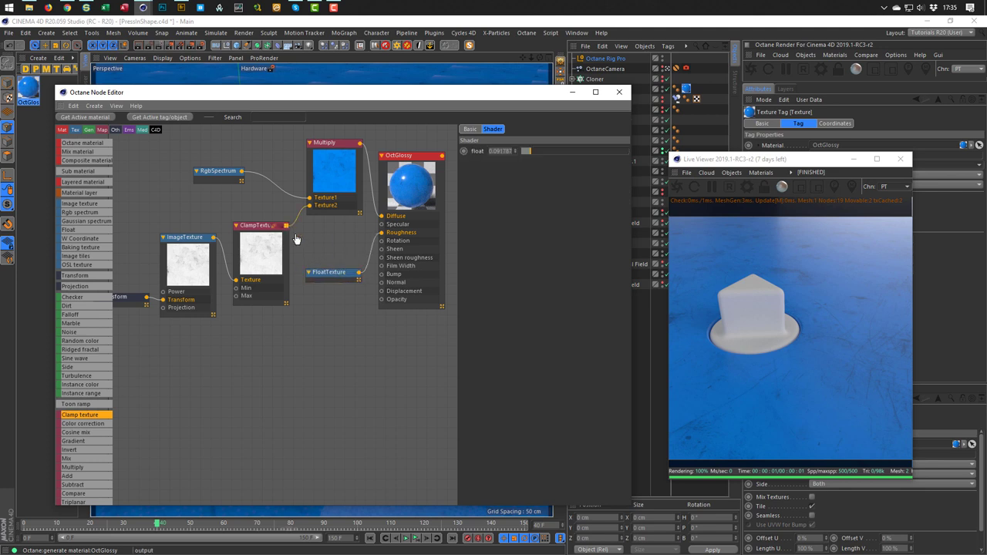
pyautogui.moveTo(286, 225); pyautogui.dragTo(382, 233)
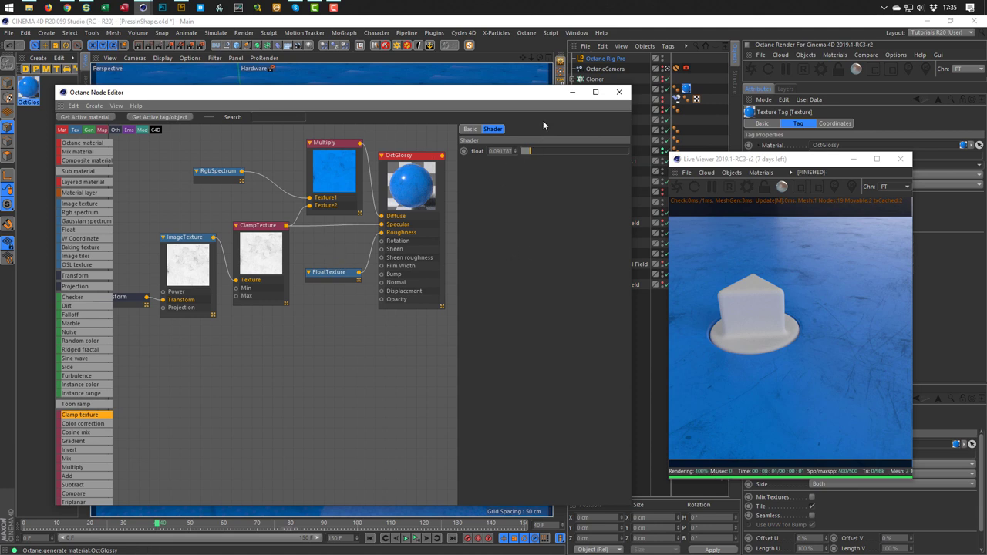
# Close the node editor and save the scene
pyautogui.click(619, 92)
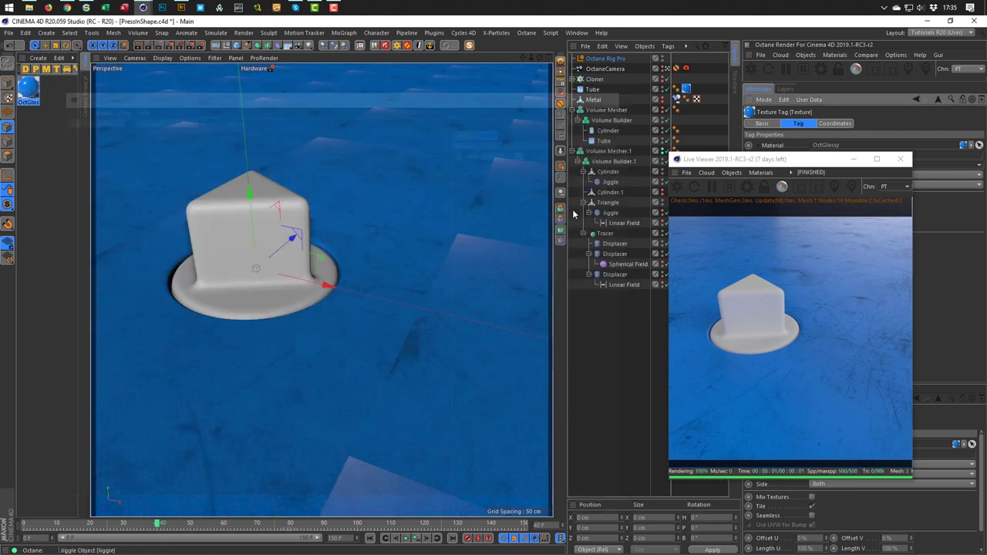
pyautogui.hotkey('ctrl', 's')
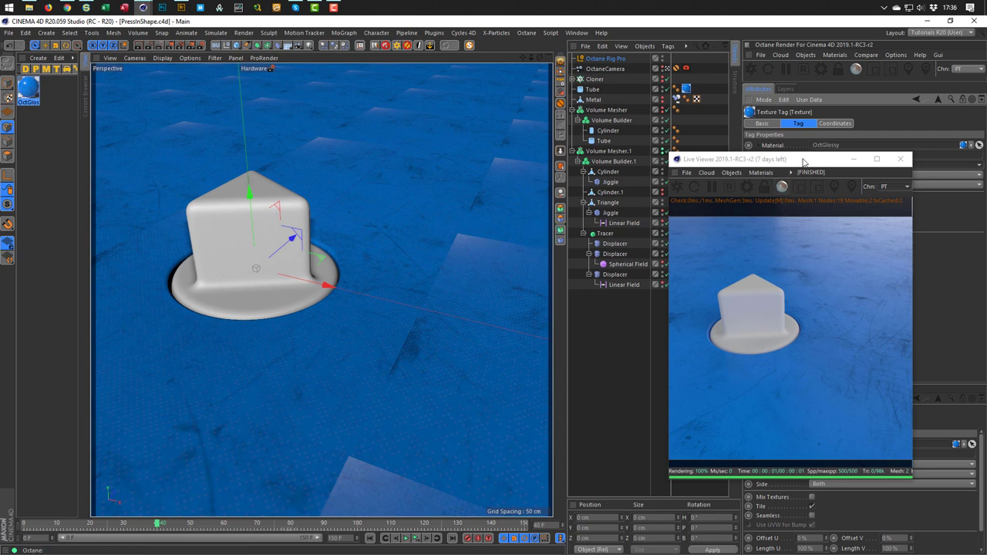
pyautogui.moveTo(812, 160); pyautogui.dragTo(808, 172)
pyautogui.moveTo(687, 199); pyautogui.dragTo(731, 210)
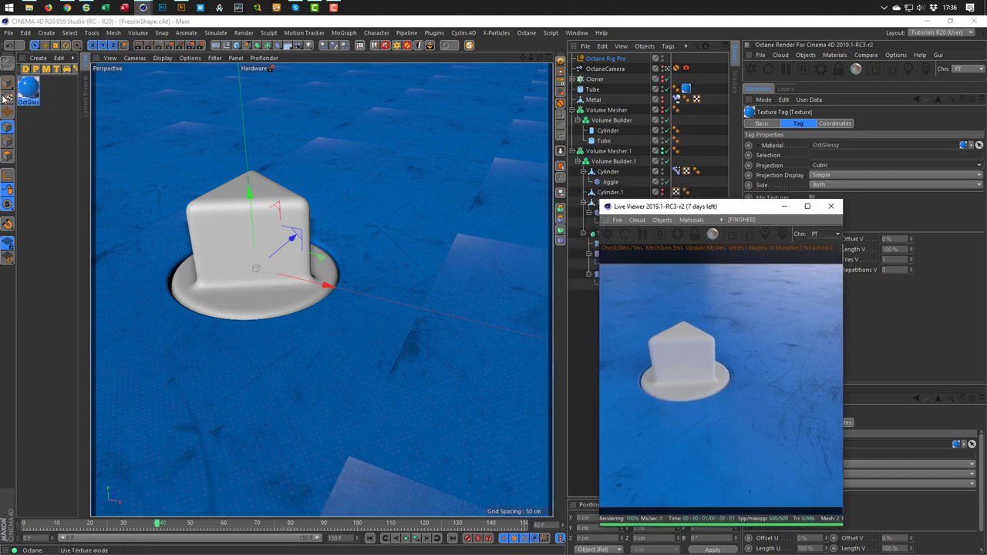
# Raise the OctGlossy ClampTexture Min to about 0.81 in the Octane Node Editor
pyautogui.click(28, 88)
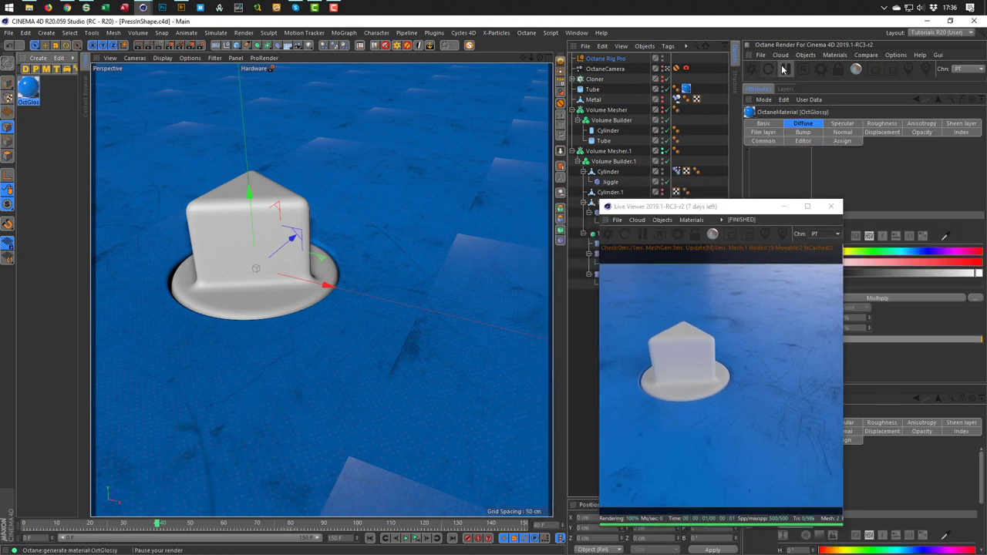
pyautogui.click(835, 55)
pyautogui.click(857, 77)
pyautogui.moveTo(505, 149); pyautogui.dragTo(320, 102)
pyautogui.click(221, 229)
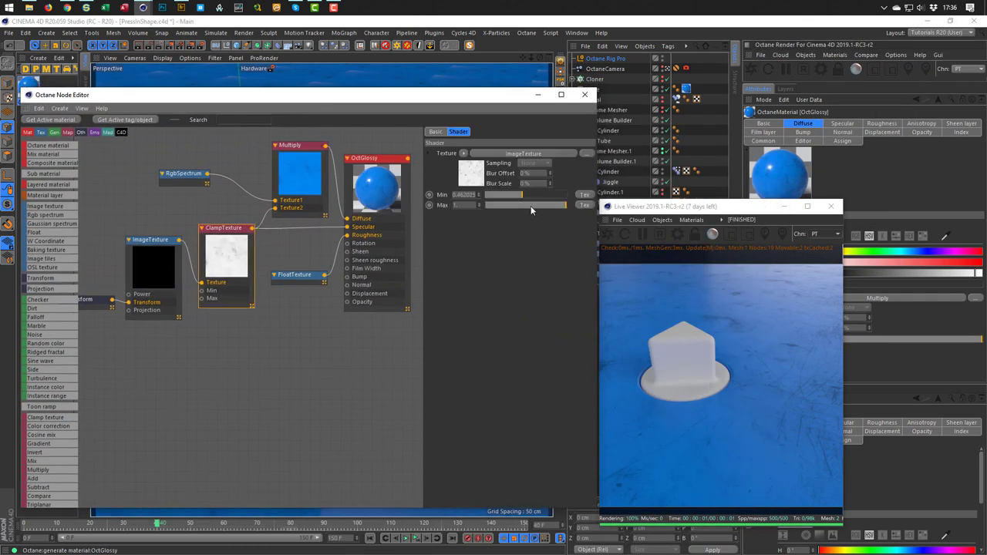
pyautogui.click(542, 196)
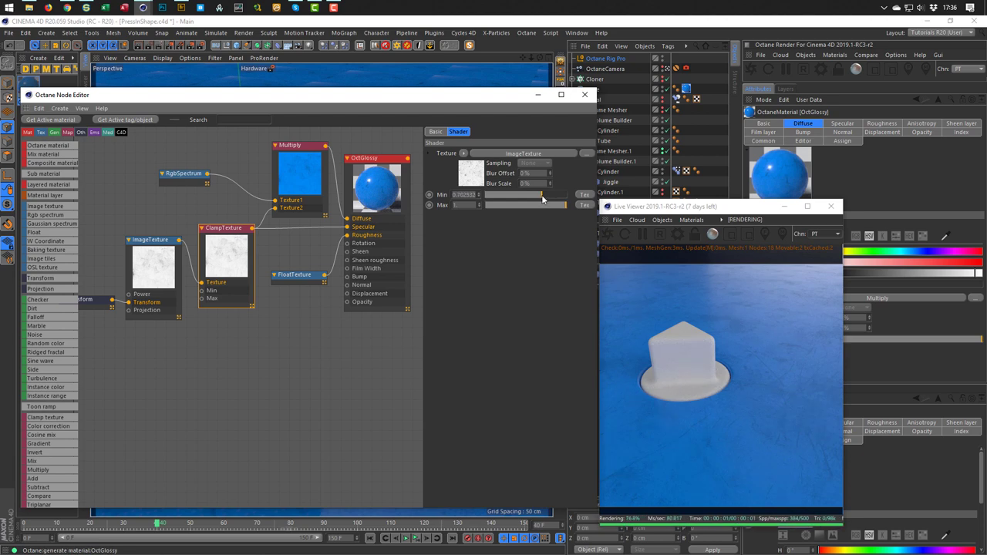
pyautogui.click(551, 197)
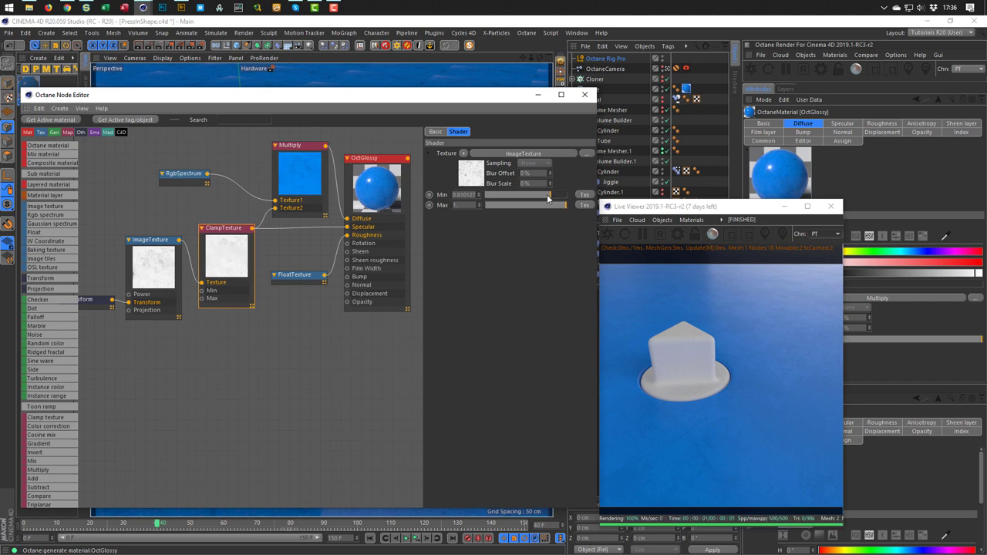
pyautogui.click(584, 94)
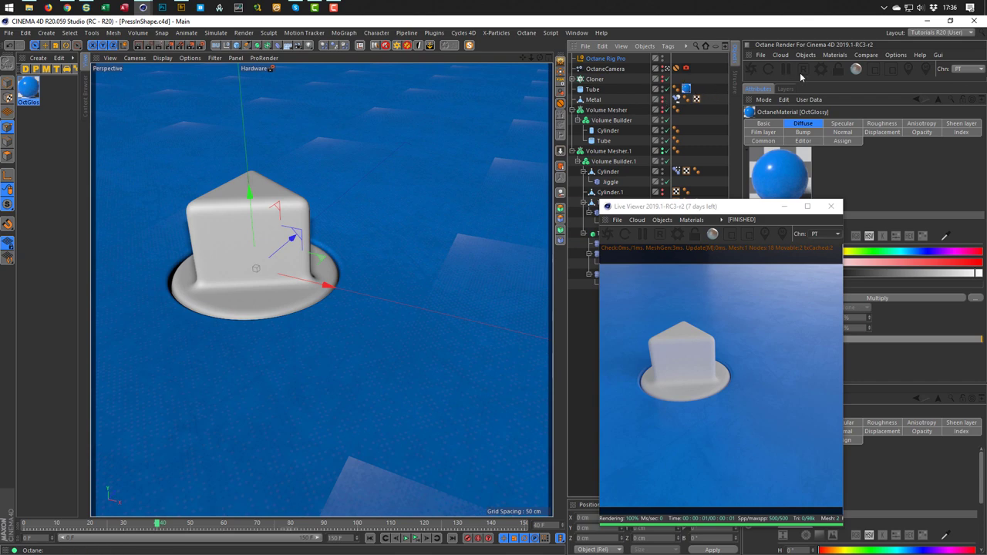
# Create an Octane Specular material and apply it to Volume Mesher.1
pyautogui.click(834, 55)
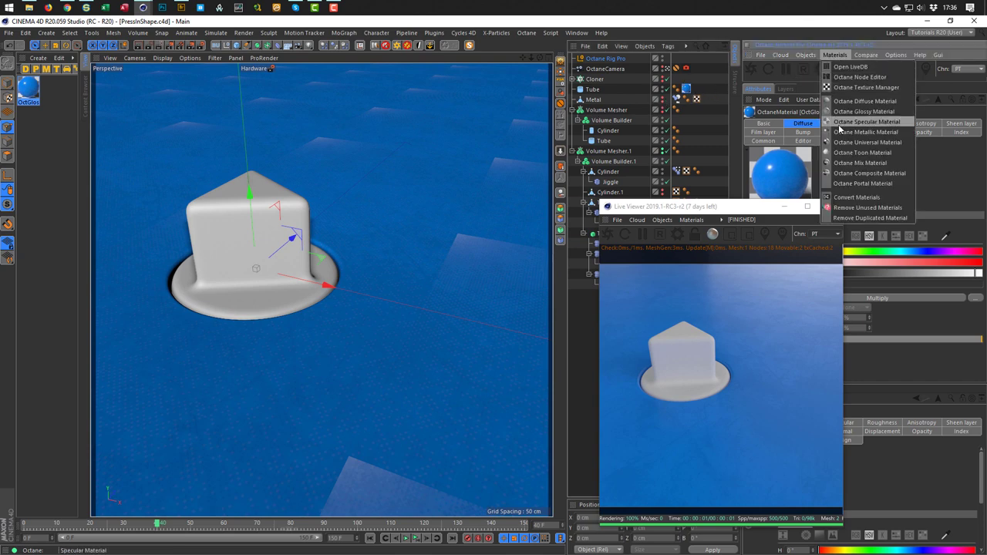
pyautogui.click(864, 122)
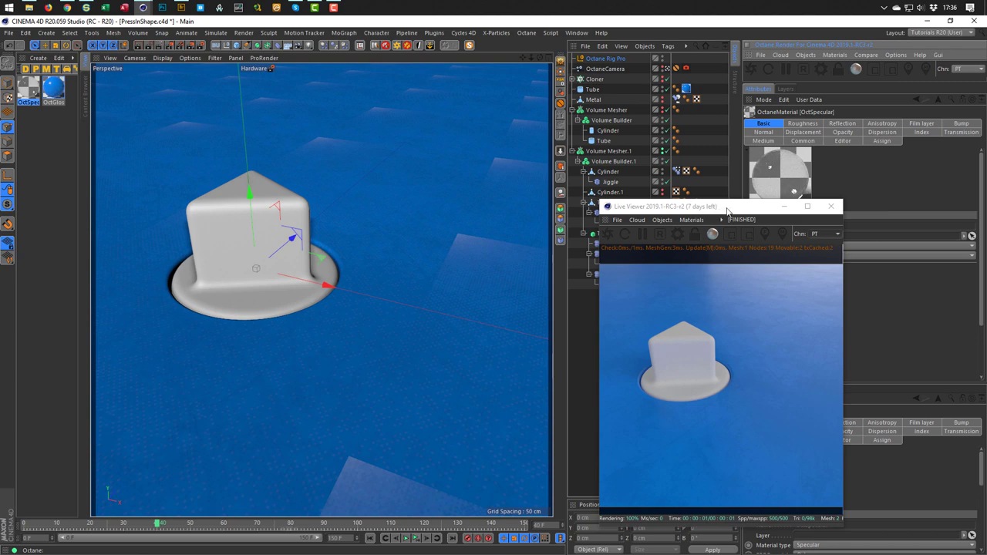
pyautogui.moveTo(727, 211); pyautogui.dragTo(828, 216)
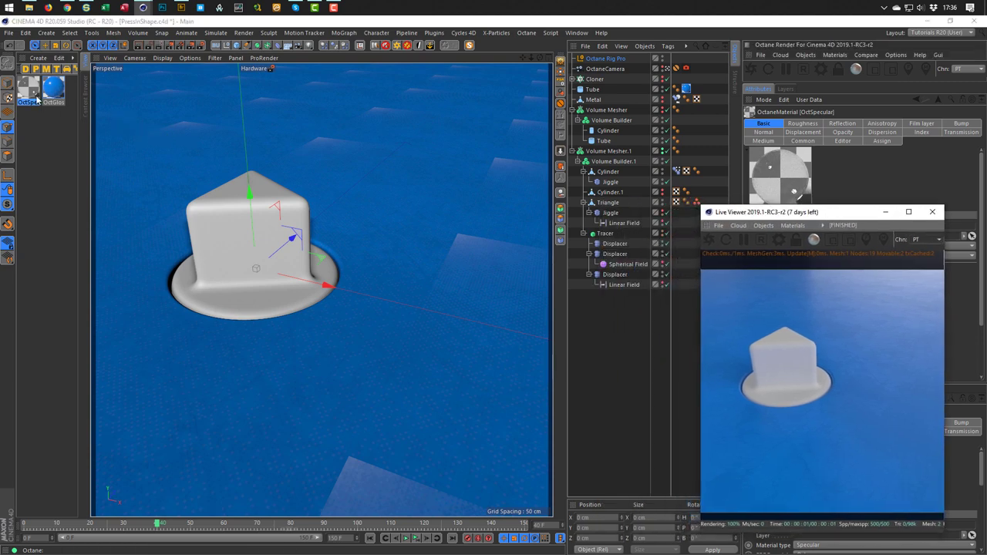
pyautogui.moveTo(37, 101); pyautogui.dragTo(88, 139)
pyautogui.moveTo(604, 128); pyautogui.dragTo(622, 112)
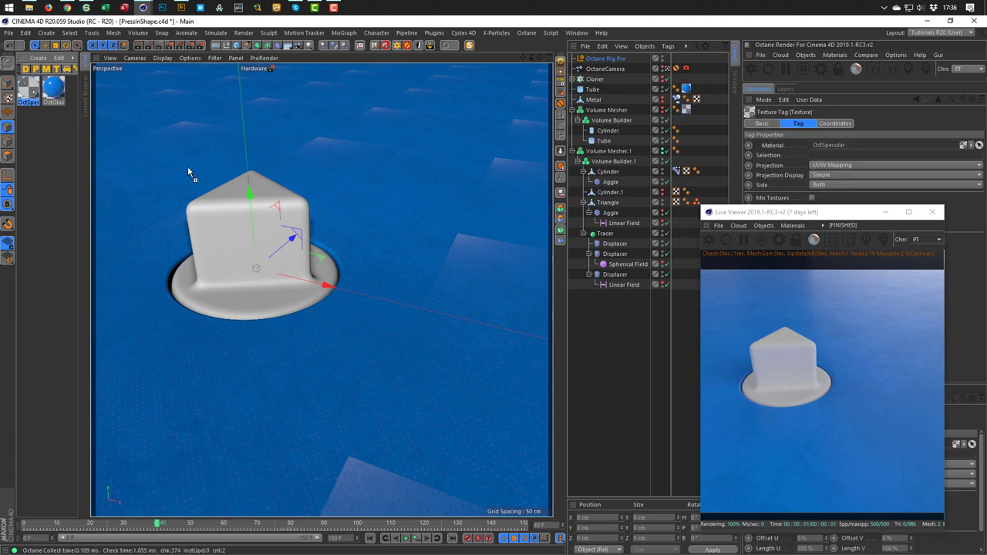
pyautogui.moveTo(583, 171); pyautogui.dragTo(614, 153)
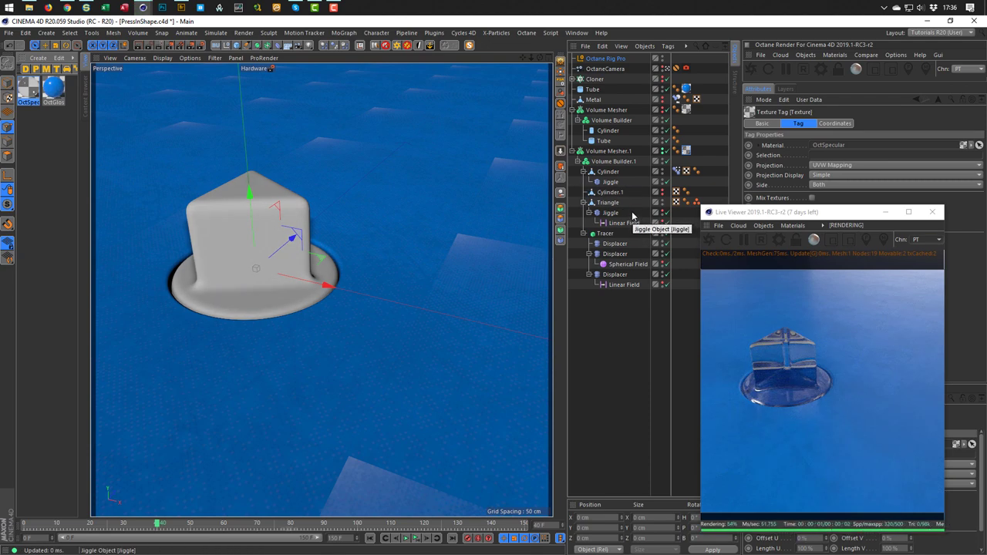
# Open the OctSpecular material in the Octane Node Editor
pyautogui.click(29, 90)
pyautogui.click(842, 59)
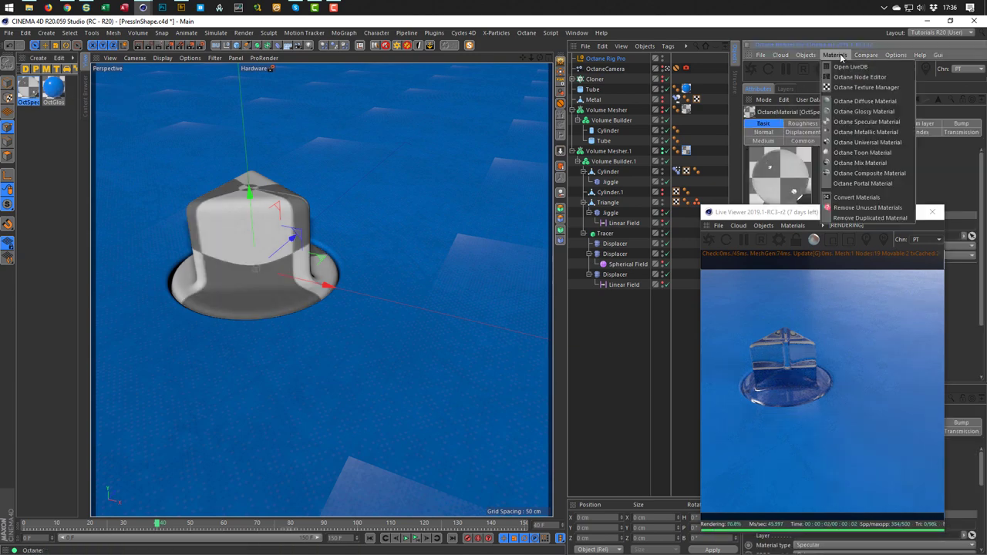
pyautogui.click(848, 73)
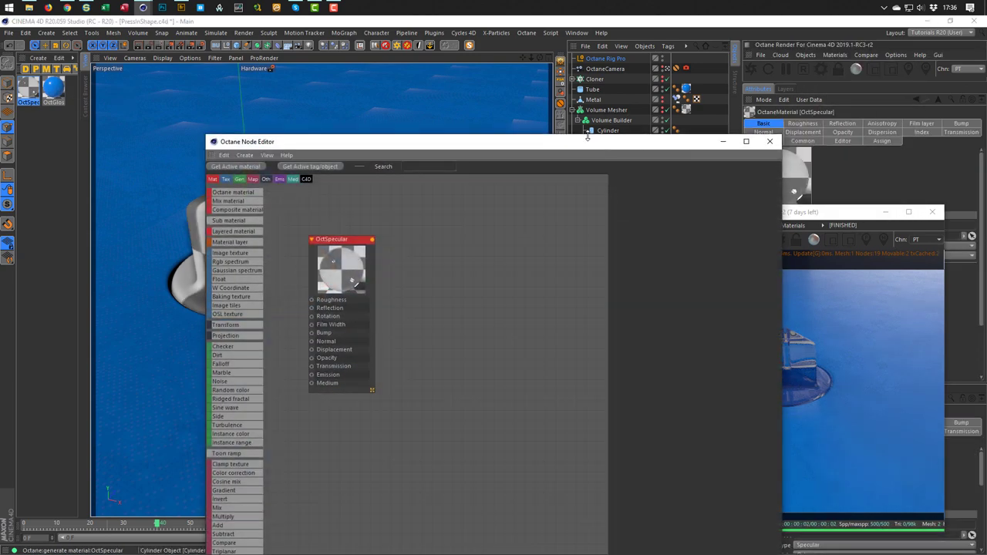
# Wire a FloatTexture set to 0.1 into the OctSpecular Roughness input
pyautogui.moveTo(339, 142); pyautogui.dragTo(191, 83)
pyautogui.moveTo(191, 195); pyautogui.dragTo(370, 177)
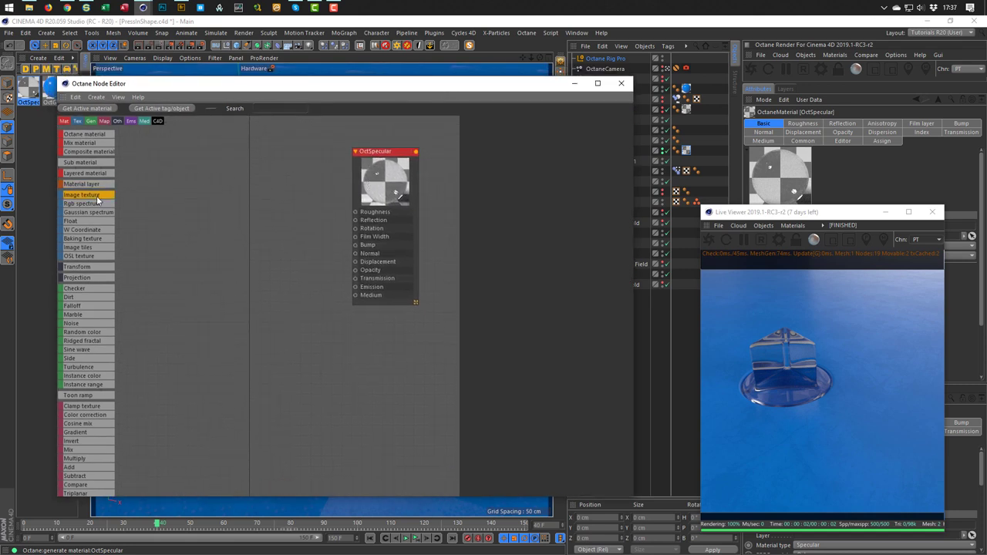
pyautogui.moveTo(241, 195); pyautogui.dragTo(247, 192)
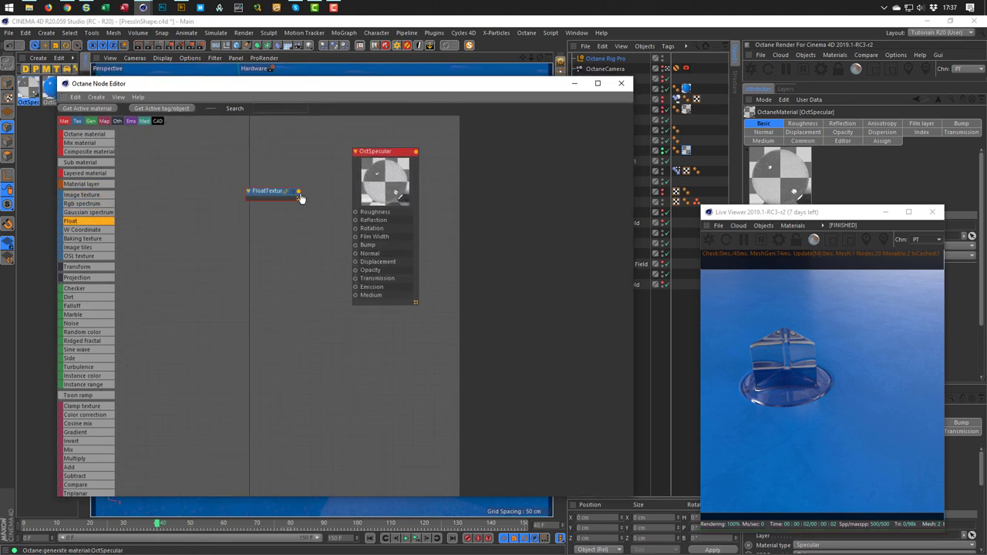
pyautogui.moveTo(320, 195); pyautogui.dragTo(356, 212)
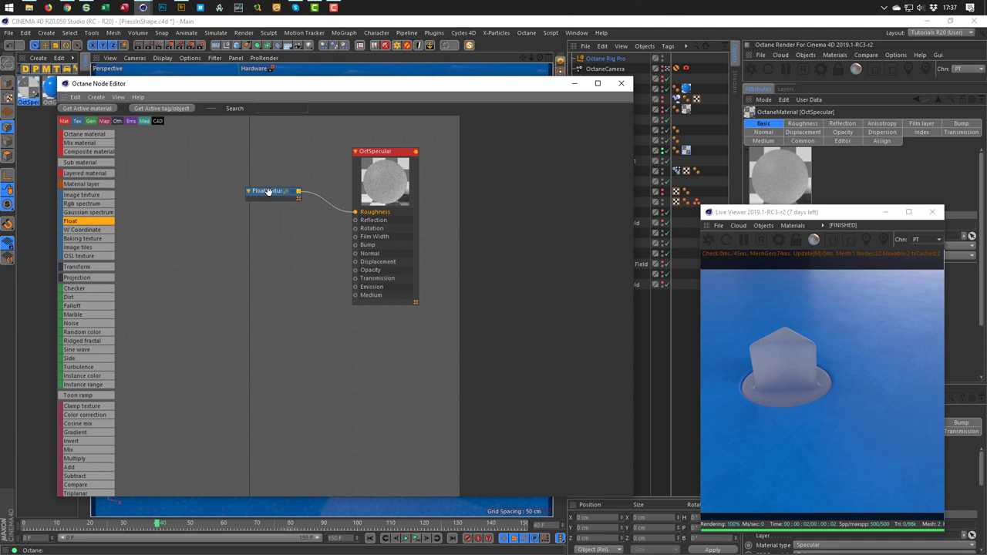
pyautogui.moveTo(267, 192); pyautogui.dragTo(278, 202)
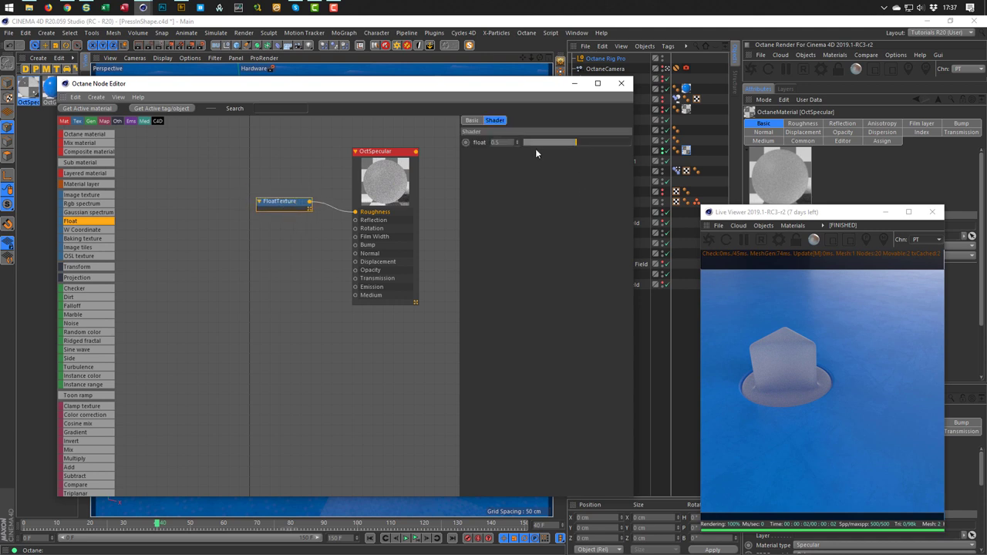
pyautogui.write('1')
pyautogui.press('Return')
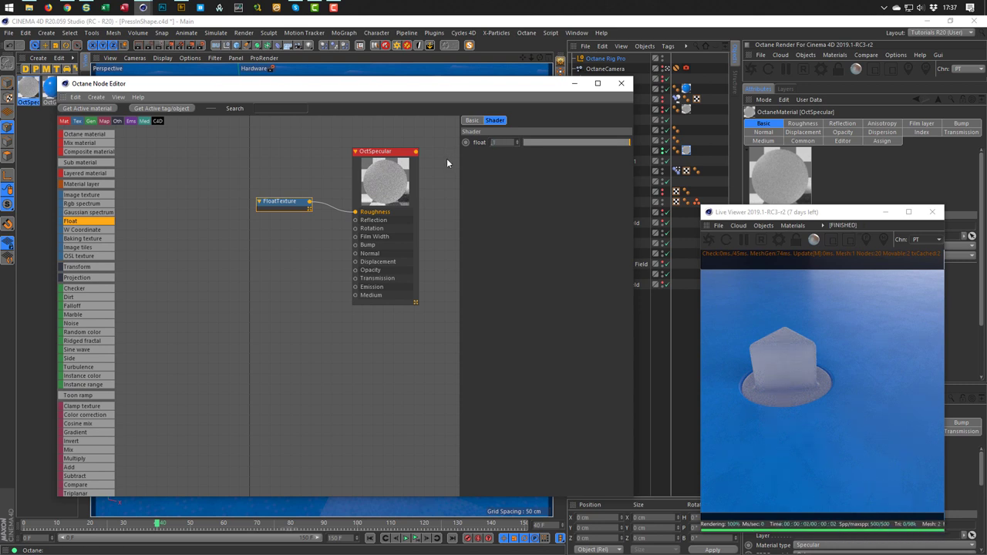
pyautogui.write('0.1')
pyautogui.press('Return')
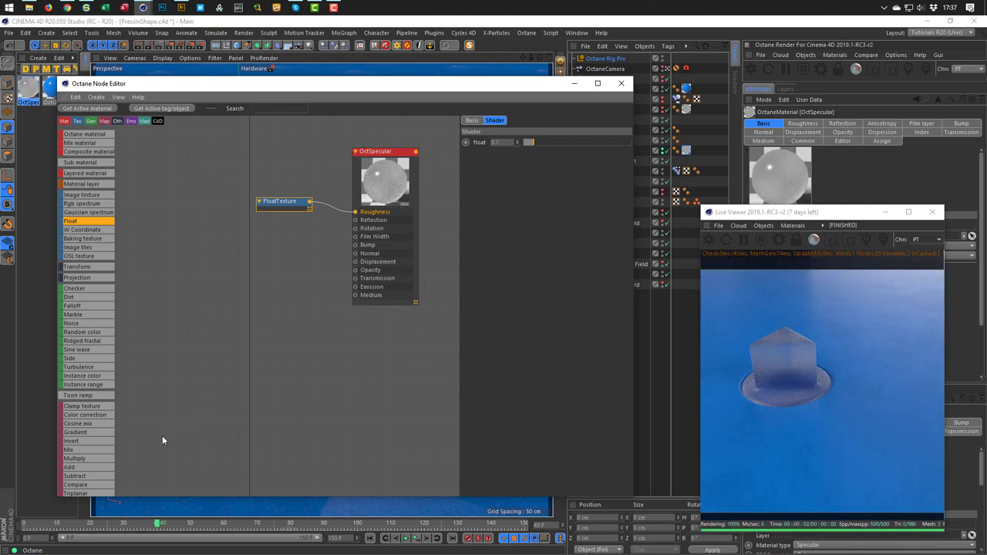
pyautogui.scroll(-5, 89, 386)
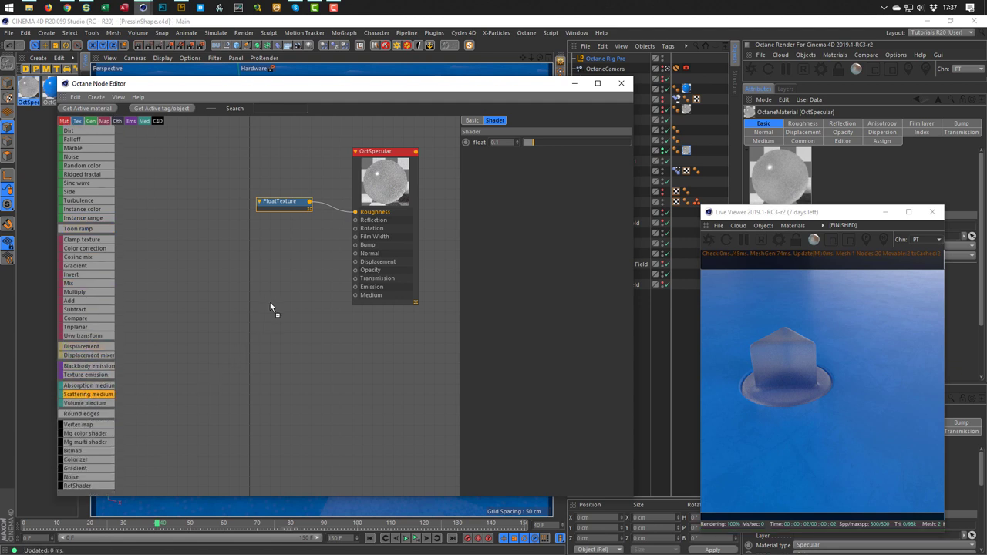
# Add a Scattering Medium node and connect it to the OctSpecular Medium input
pyautogui.moveTo(270, 308); pyautogui.dragTo(355, 296)
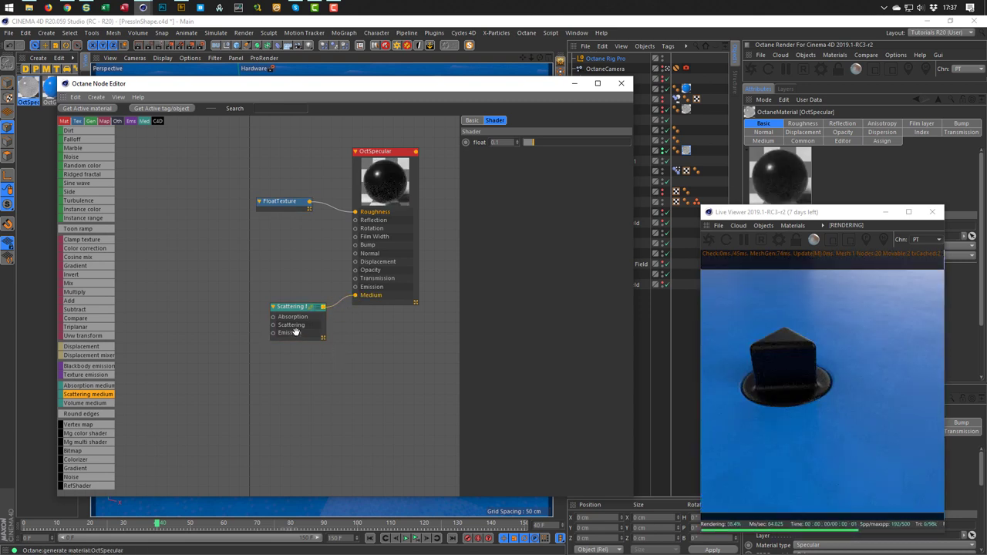
pyautogui.moveTo(293, 307); pyautogui.dragTo(292, 296)
pyautogui.click(292, 296)
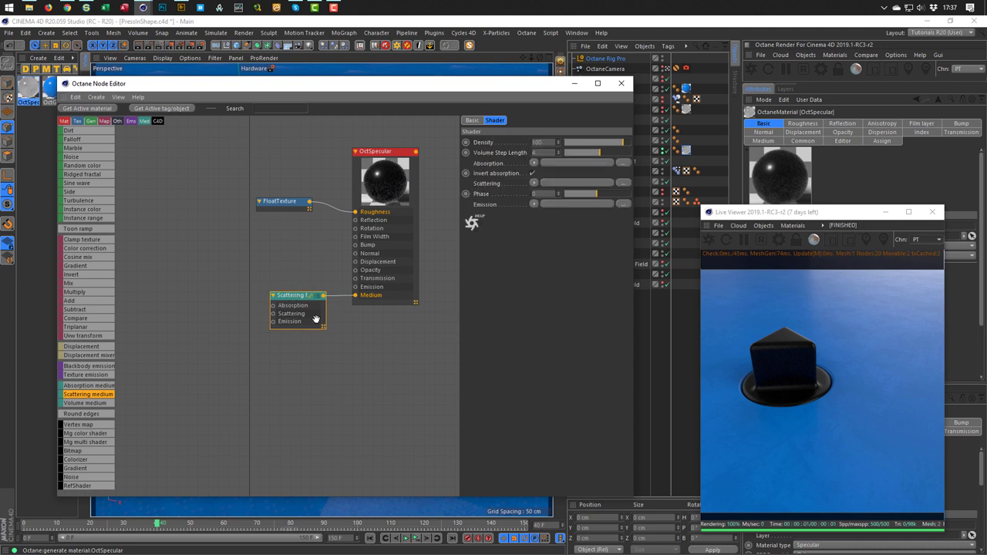
# Make the OctSpecular transmission colour white and add an RgbSpectrum node for Transmission
pyautogui.click(384, 153)
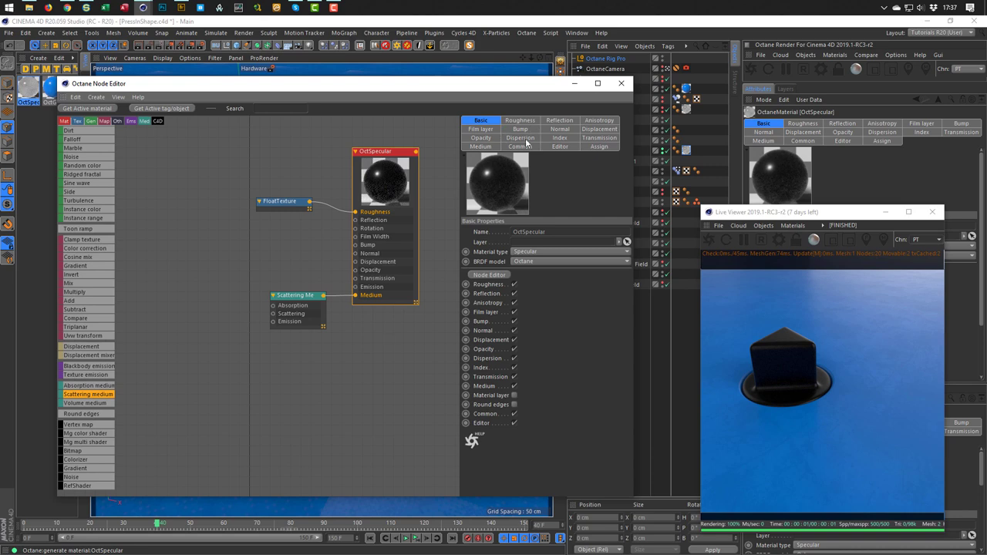
pyautogui.click(601, 138)
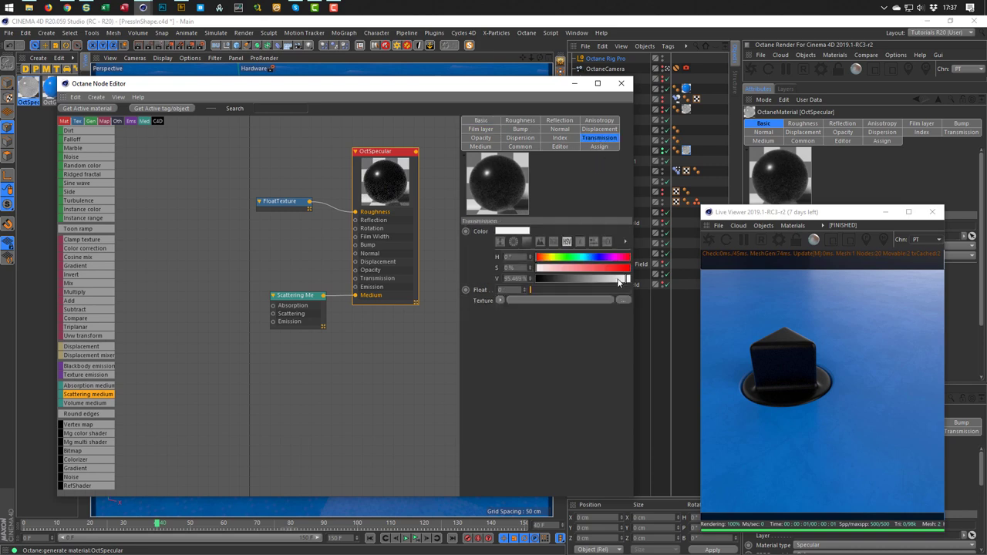
pyautogui.moveTo(618, 282); pyautogui.dragTo(631, 279)
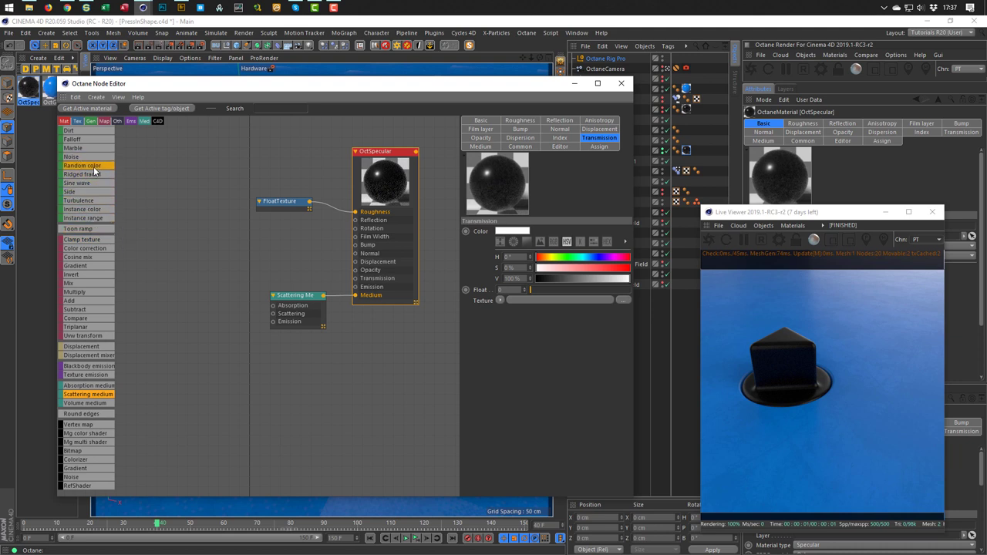
pyautogui.scroll(5, 94, 167)
pyautogui.moveTo(94, 171); pyautogui.dragTo(355, 278)
# Feed Transmission a 100%-brightness spectrum and Absorption a fully saturated red RgbSpectrum
pyautogui.click(312, 264)
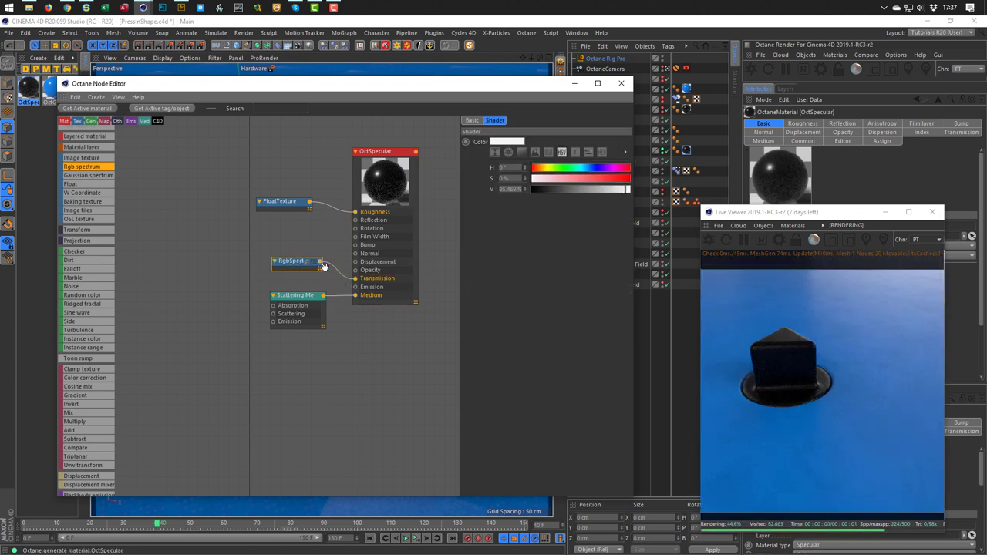
pyautogui.moveTo(599, 192); pyautogui.dragTo(631, 190)
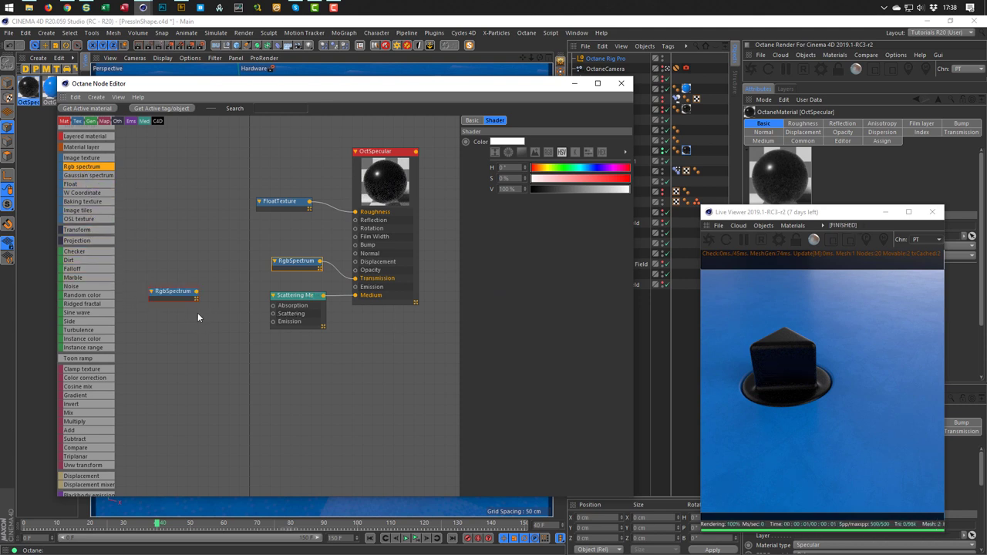
pyautogui.moveTo(170, 290); pyautogui.dragTo(273, 306)
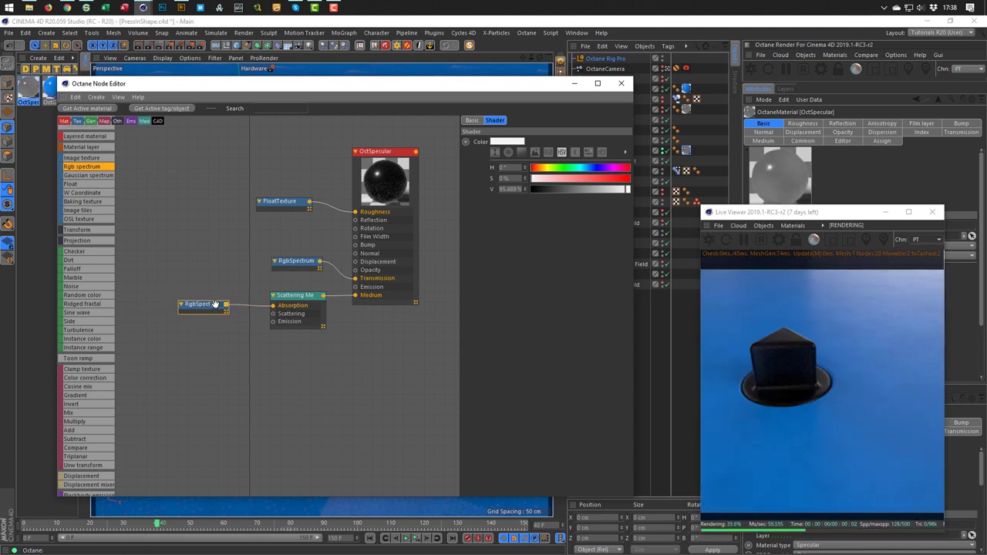
pyautogui.moveTo(204, 304); pyautogui.dragTo(217, 302)
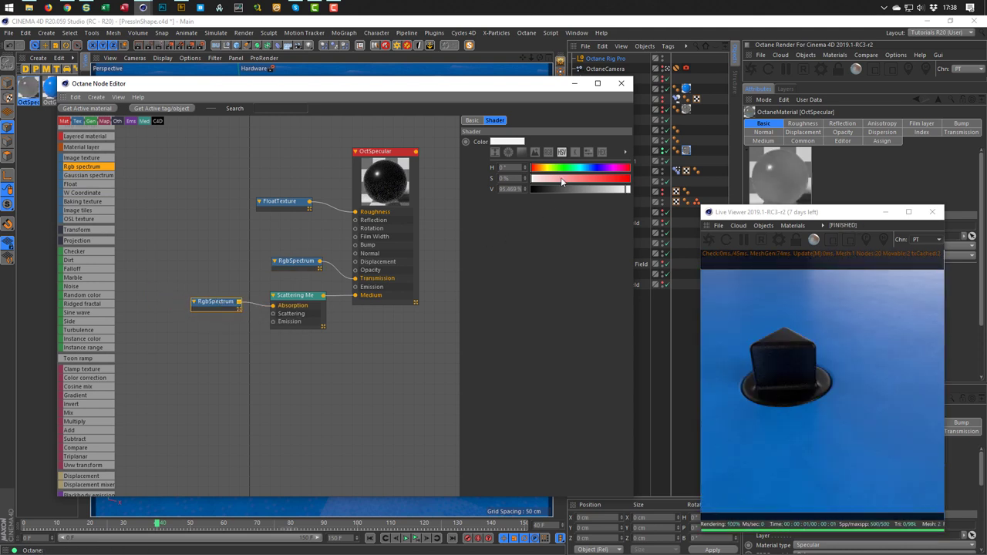
pyautogui.moveTo(534, 178); pyautogui.dragTo(629, 179)
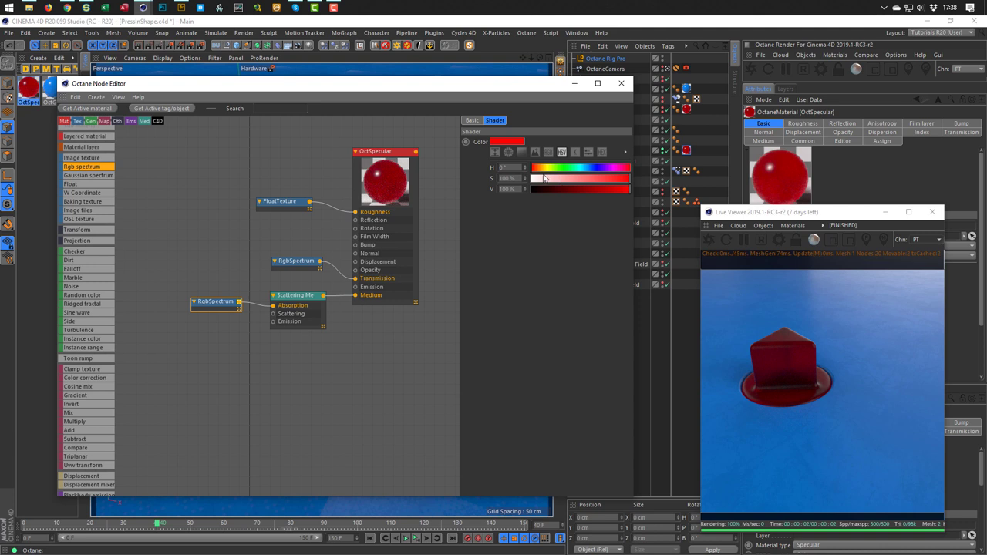
pyautogui.moveTo(203, 300); pyautogui.dragTo(272, 315)
# Set the scattering FloatTexture value to about 0.95
pyautogui.click(211, 313)
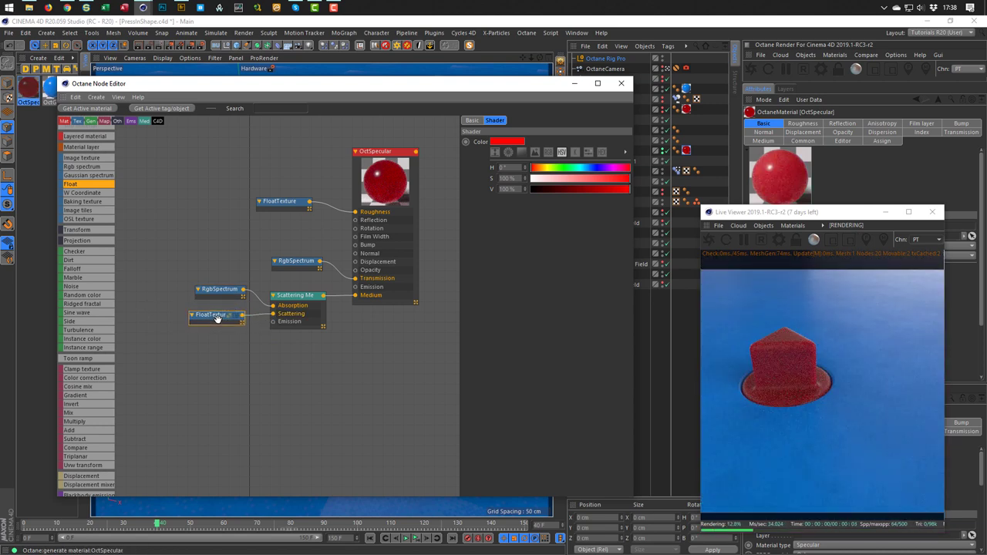
pyautogui.moveTo(548, 143); pyautogui.dragTo(627, 140)
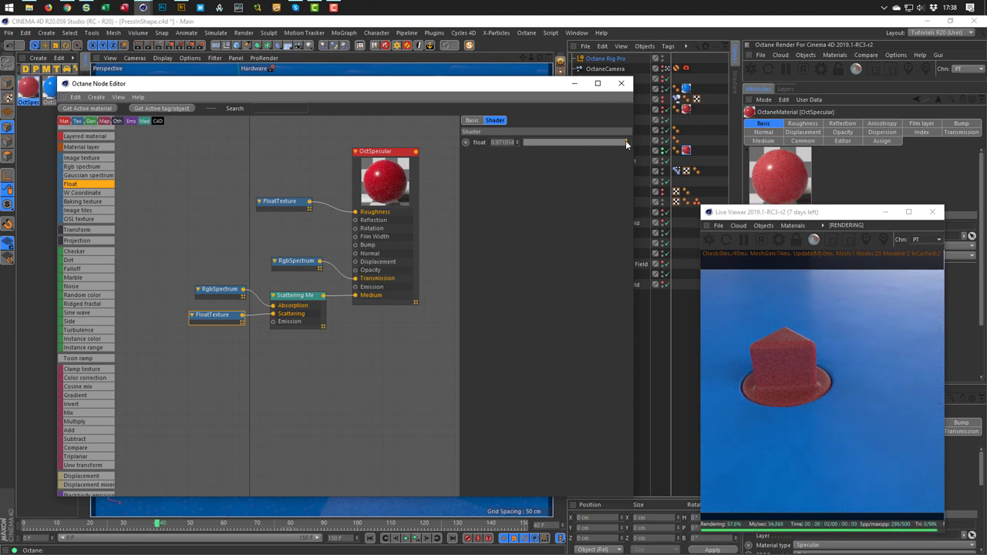
pyautogui.moveTo(625, 140); pyautogui.dragTo(625, 141)
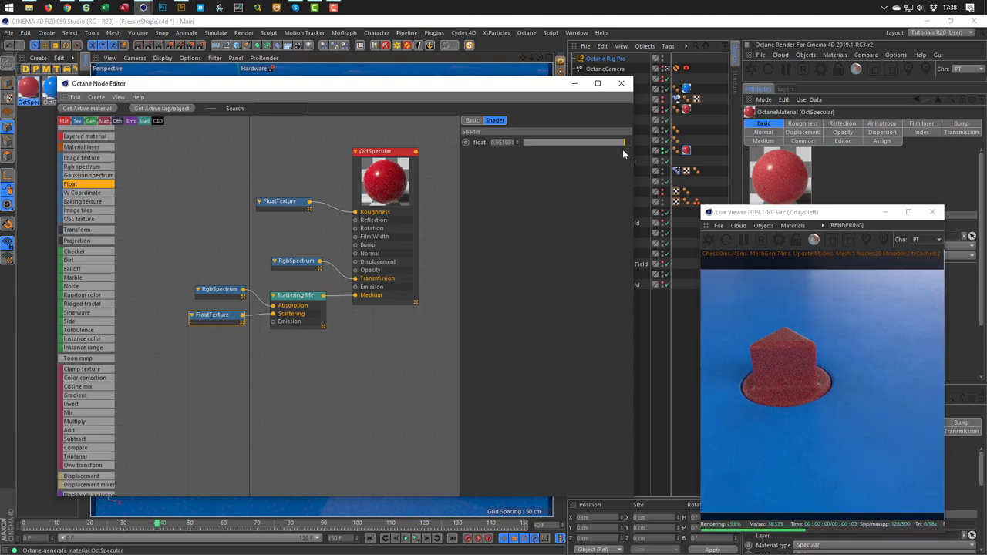
# Set the Scattering Medium phase to about 0.94 and density to about 14.8
pyautogui.click(293, 299)
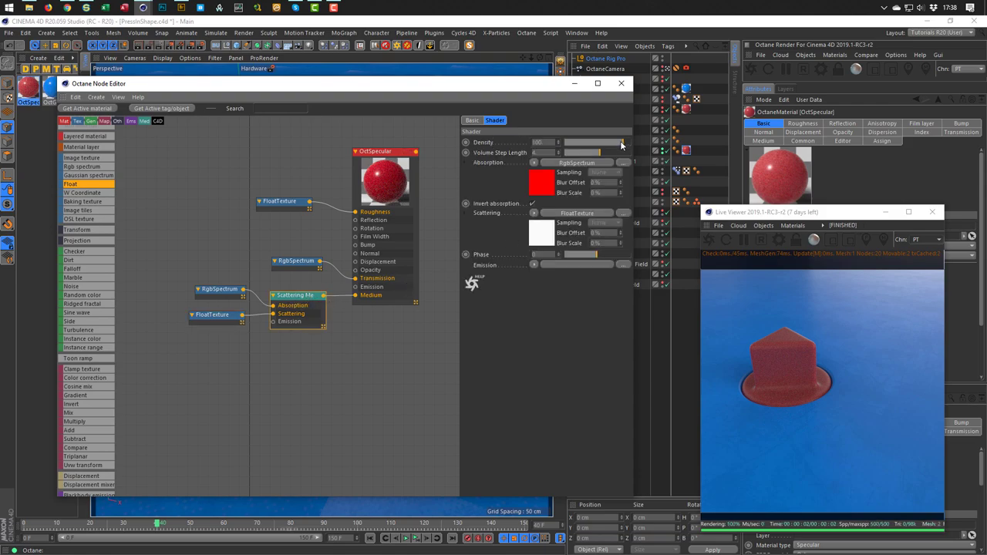
pyautogui.moveTo(622, 144); pyautogui.dragTo(610, 145)
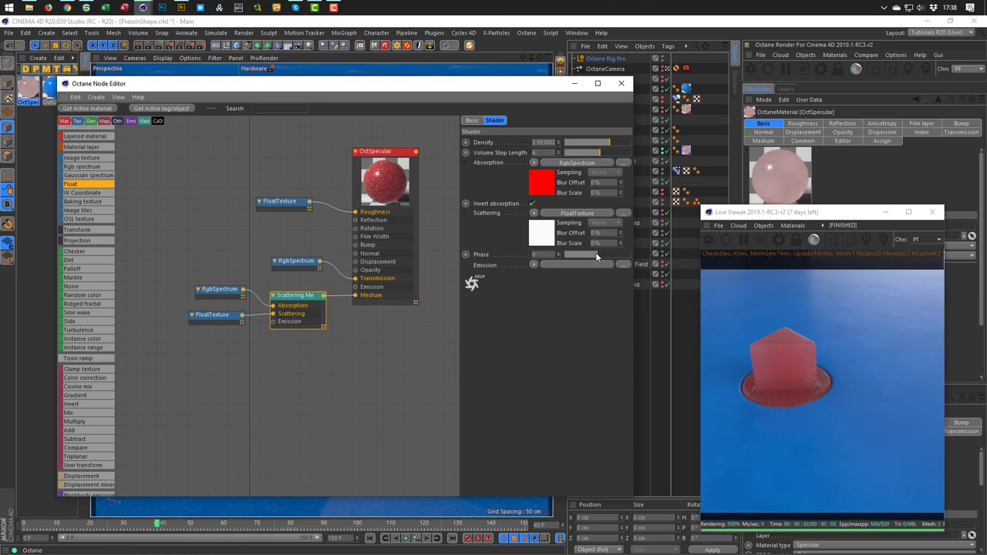
pyautogui.moveTo(595, 252); pyautogui.dragTo(627, 256)
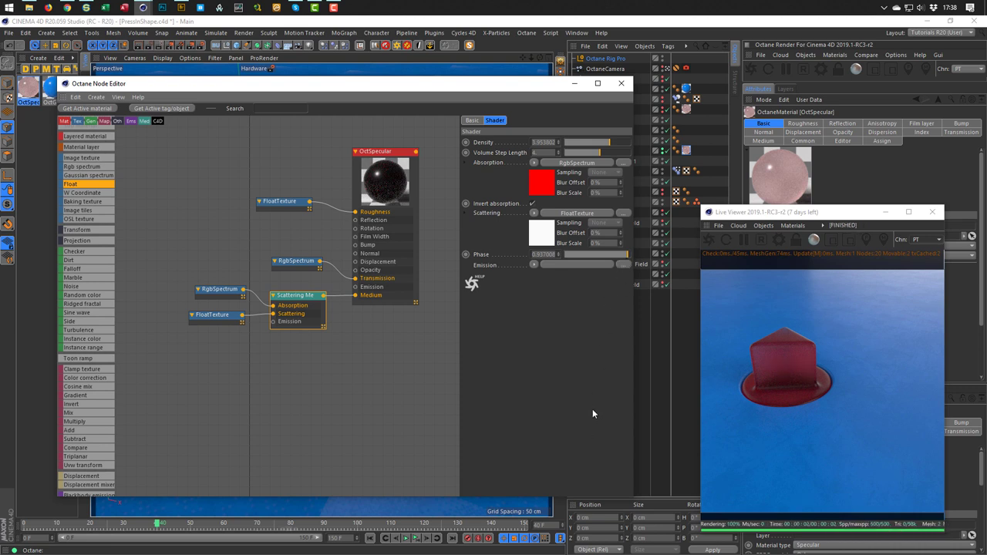
pyautogui.moveTo(816, 216); pyautogui.dragTo(822, 229)
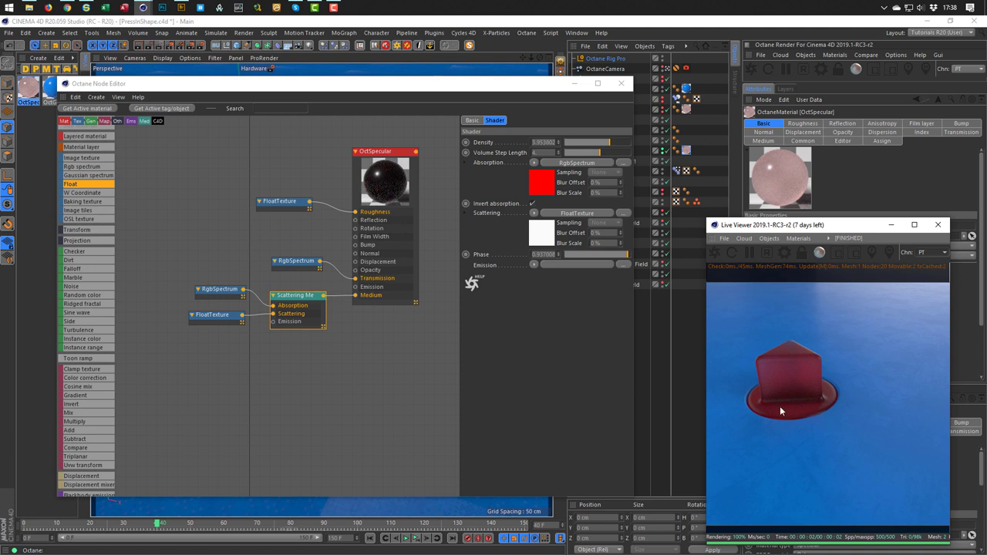
pyautogui.click(222, 318)
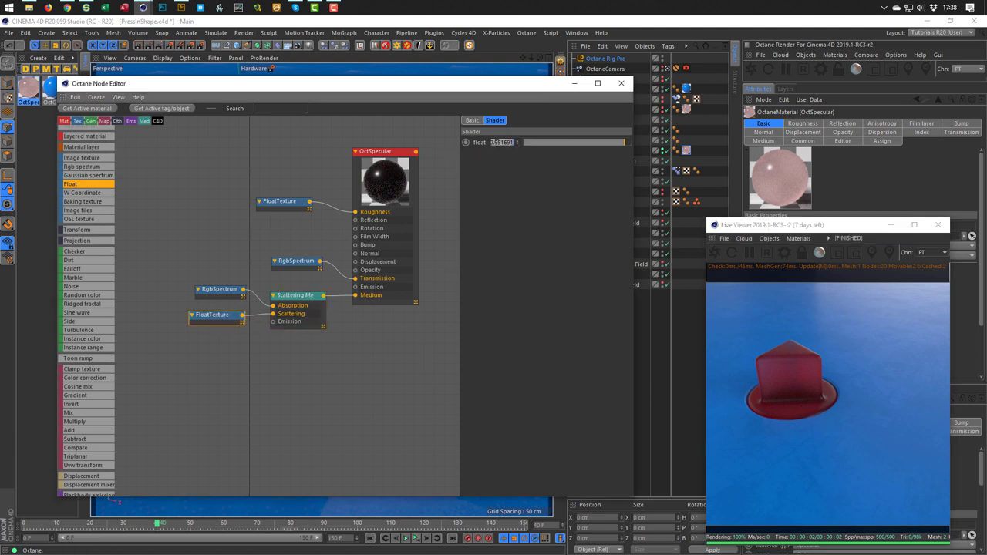
pyautogui.click(303, 298)
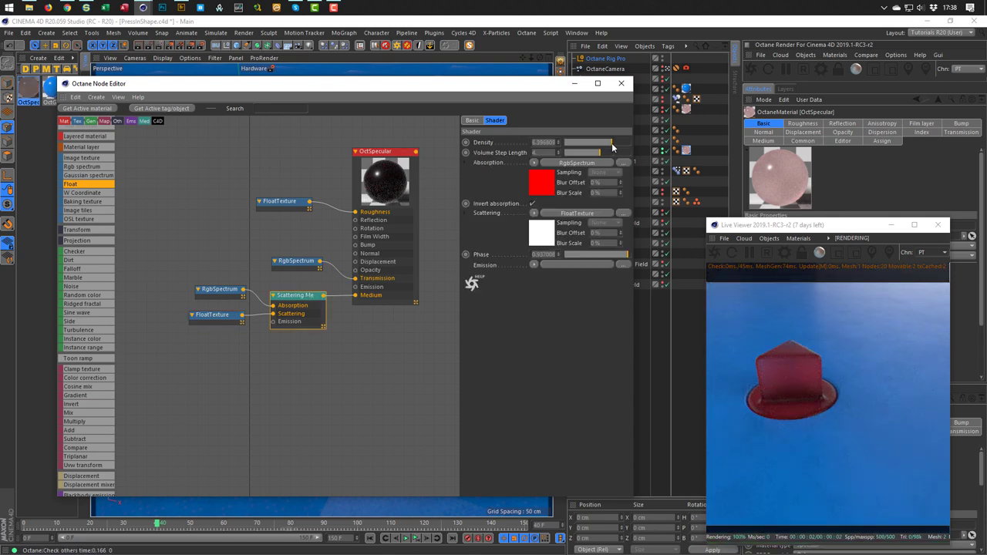
pyautogui.moveTo(610, 146); pyautogui.dragTo(616, 147)
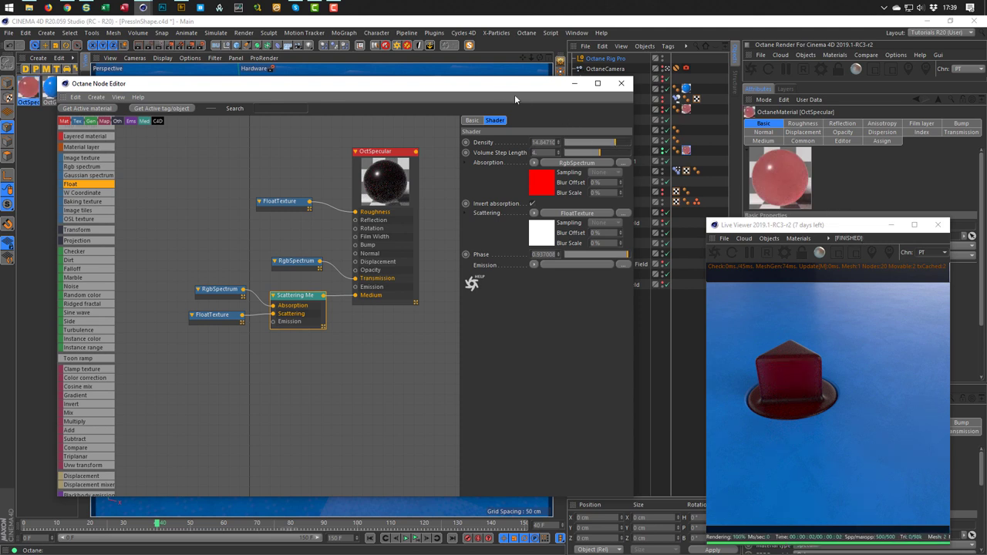
pyautogui.moveTo(514, 85); pyautogui.dragTo(460, 76)
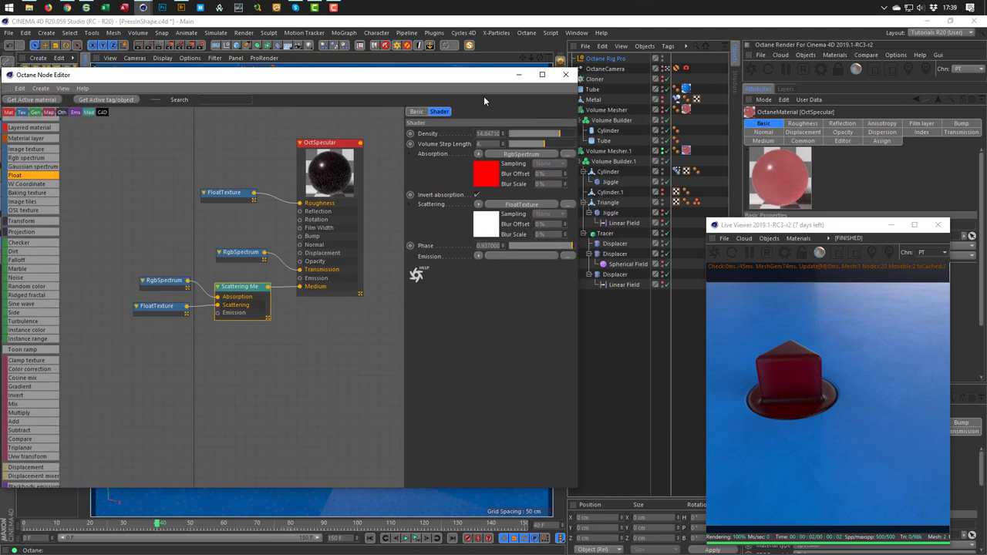
# Try an HDRI Intensity of 3 on the Octane Rig Pro
pyautogui.click(602, 59)
pyautogui.moveTo(844, 230); pyautogui.dragTo(575, 193)
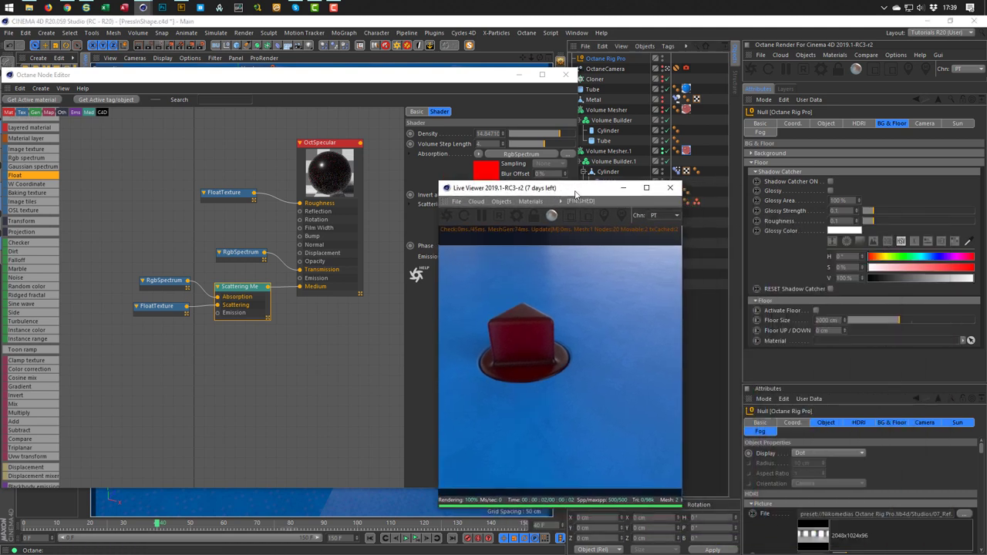
pyautogui.click(861, 124)
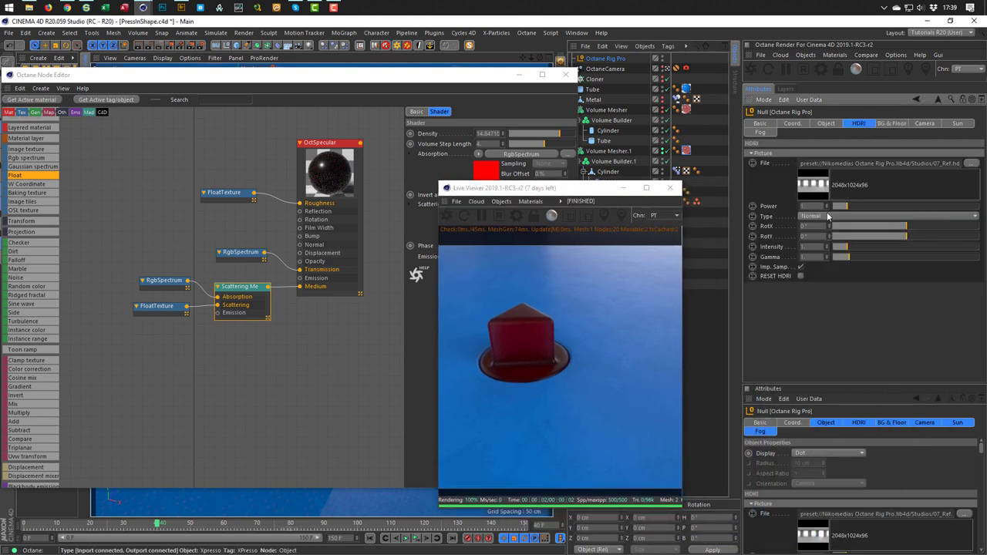
pyautogui.click(803, 246)
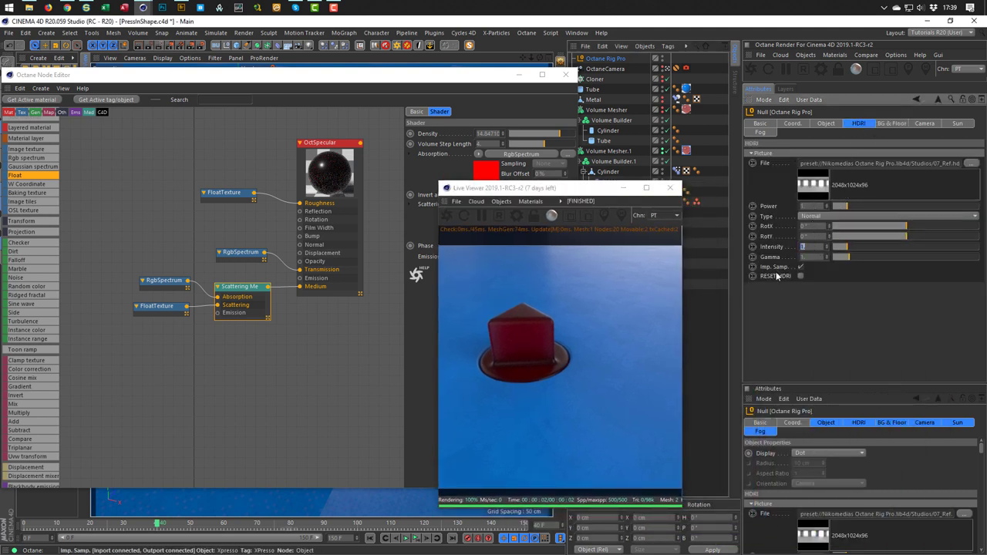
pyautogui.write('3')
pyautogui.press('Return')
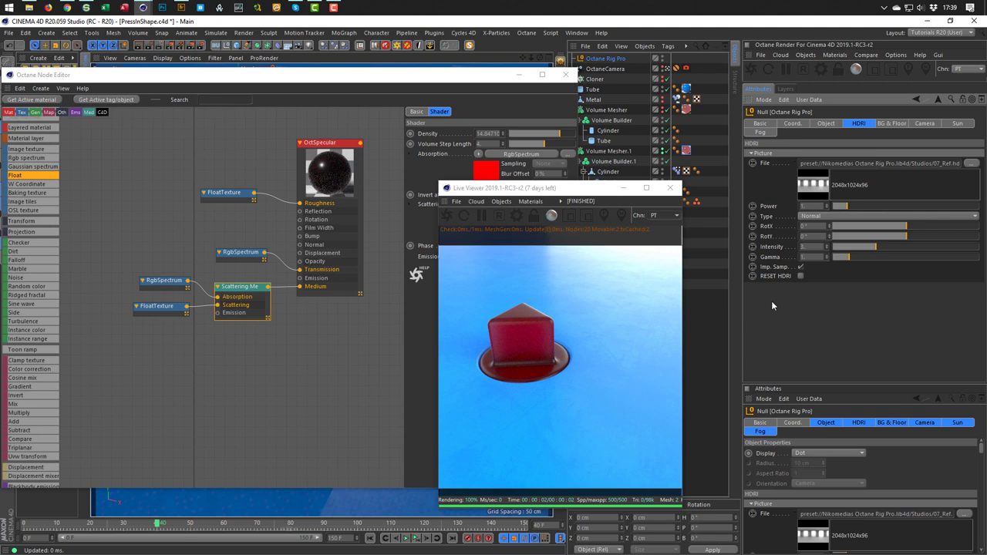
# Restore the HDRI Intensity to 1 and open the Content Browser (Shift+F8)
pyautogui.click(803, 247)
pyautogui.write('1')
pyautogui.press('Return')
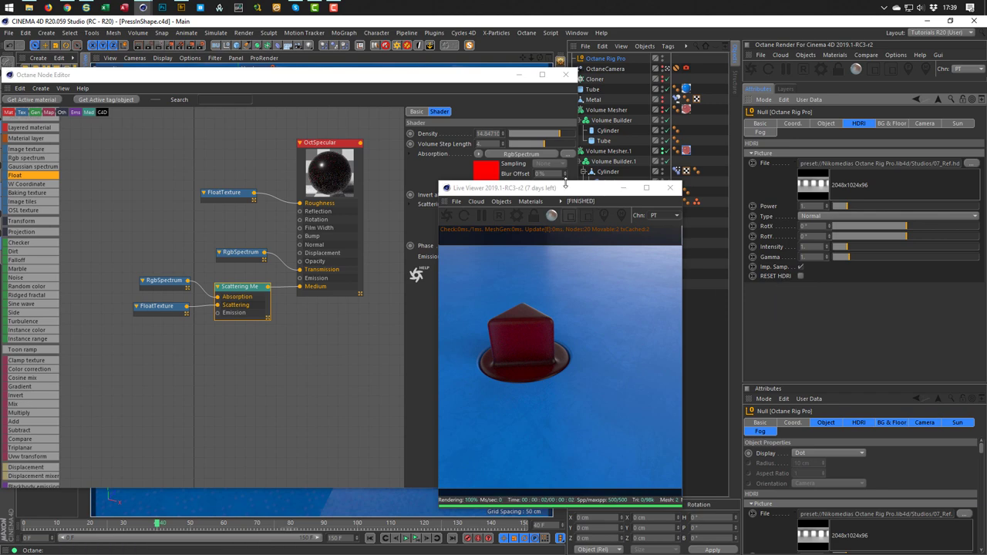
pyautogui.moveTo(590, 191); pyautogui.dragTo(739, 245)
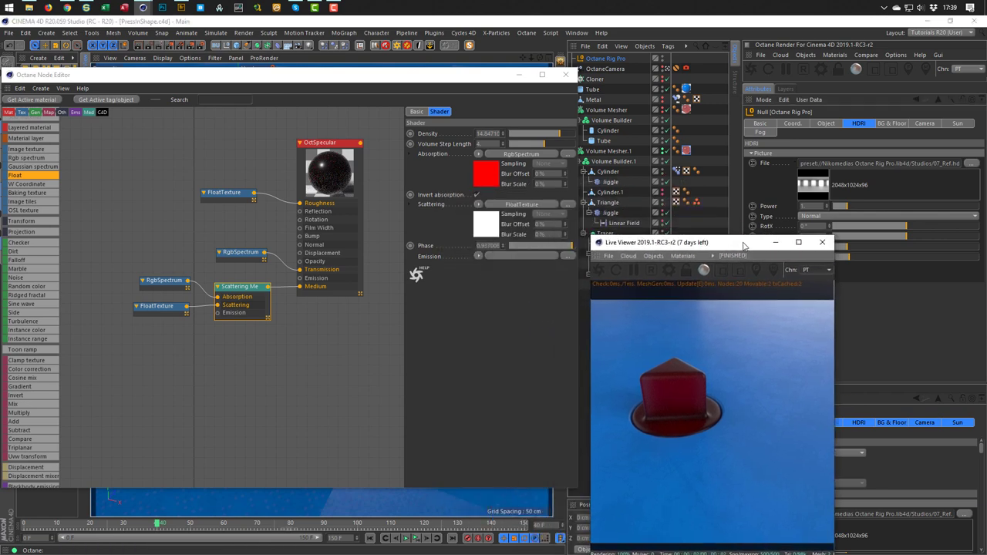
pyautogui.hotkey('shift', 'F8')
# Load 10-Shiodome_Stairs_3k.hdr from the outdoor HDRI presets as the environment map
pyautogui.moveTo(741, 181); pyautogui.dragTo(294, 51)
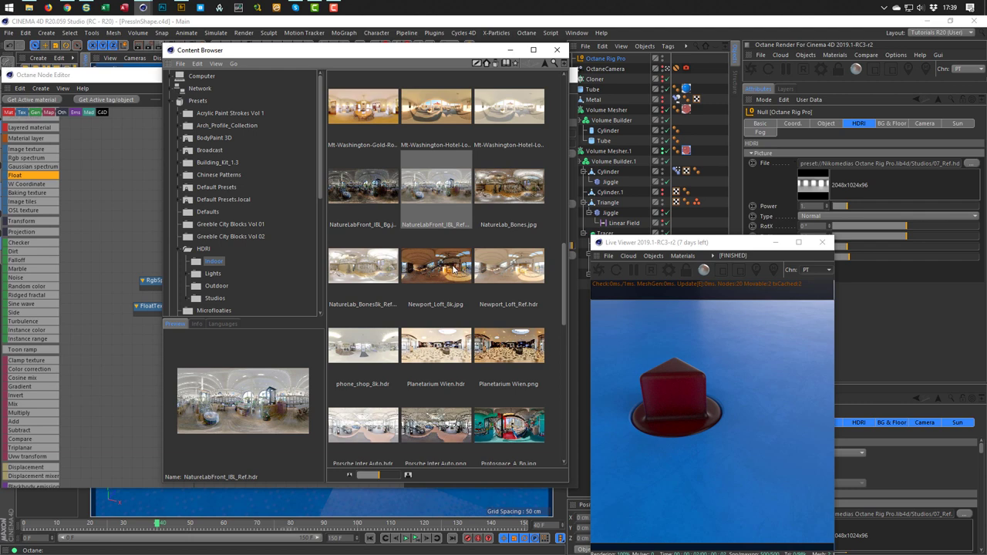
pyautogui.scroll(10, 452, 237)
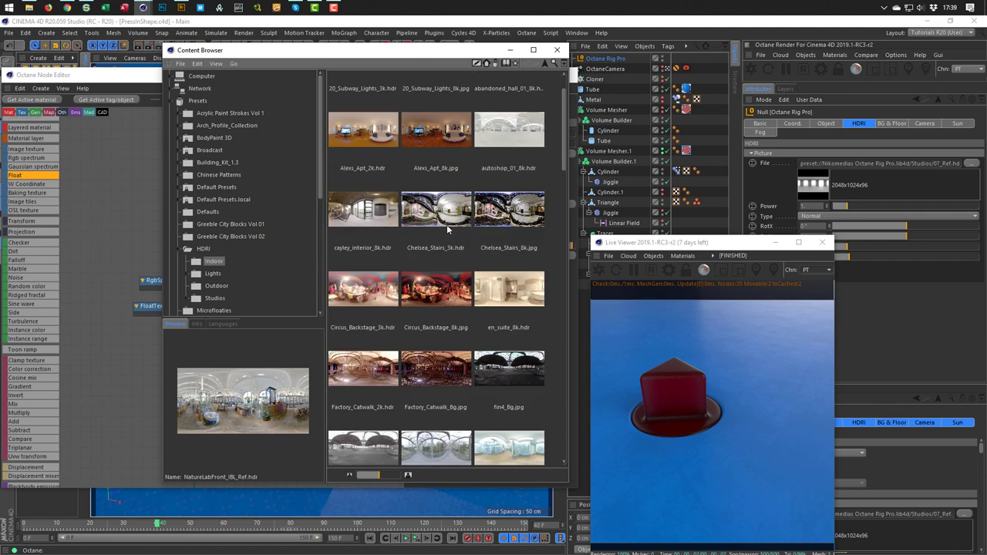
pyautogui.scroll(2, 446, 225)
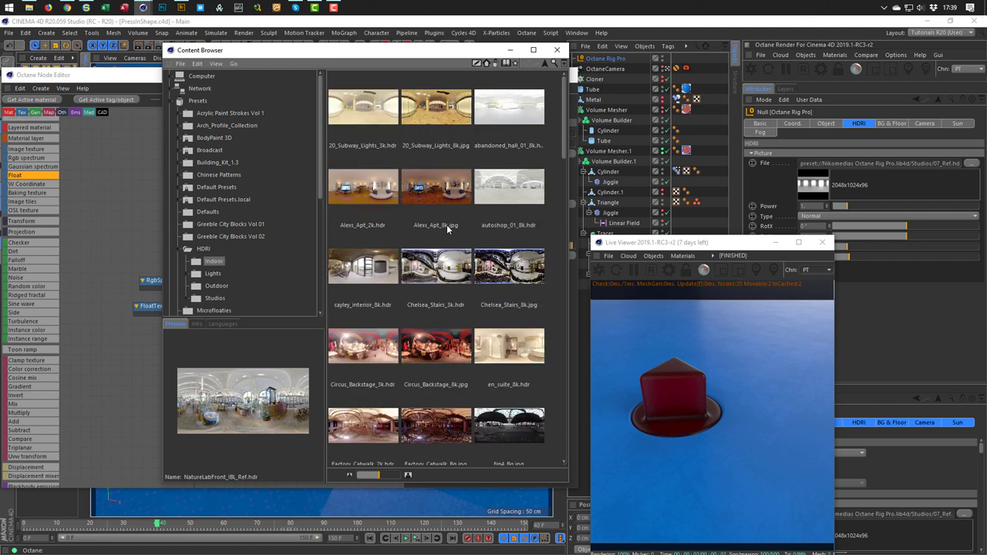
pyautogui.click(206, 289)
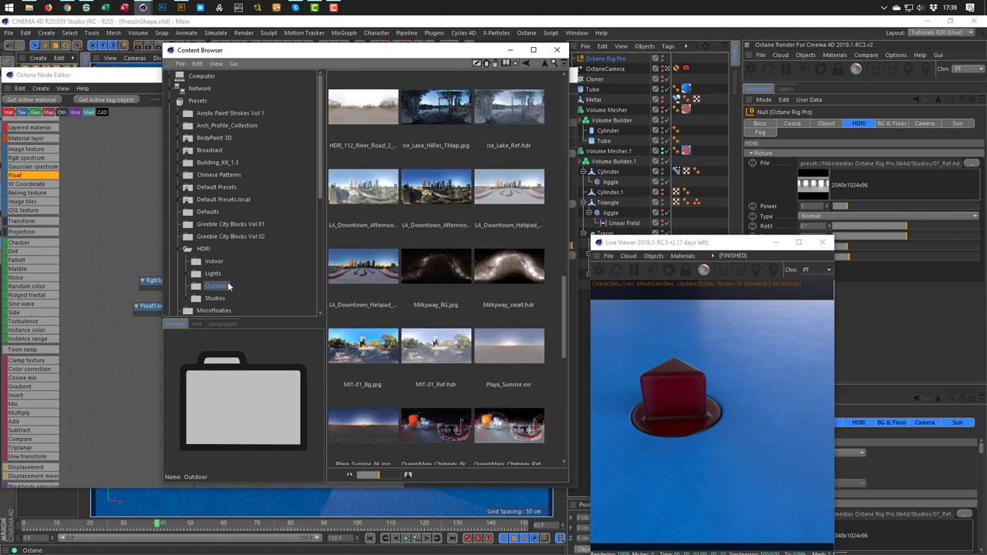
pyautogui.scroll(8, 387, 241)
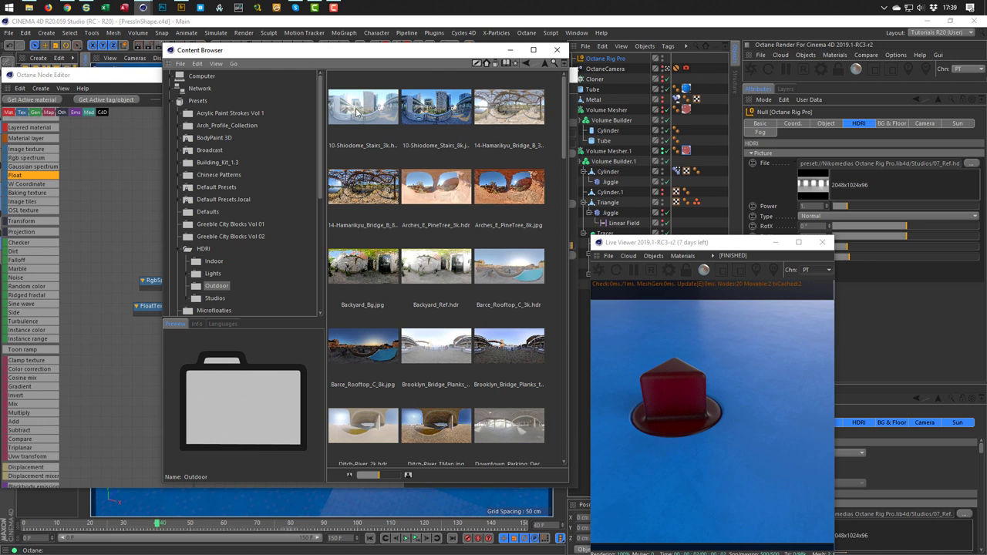
pyautogui.moveTo(356, 112); pyautogui.dragTo(848, 166)
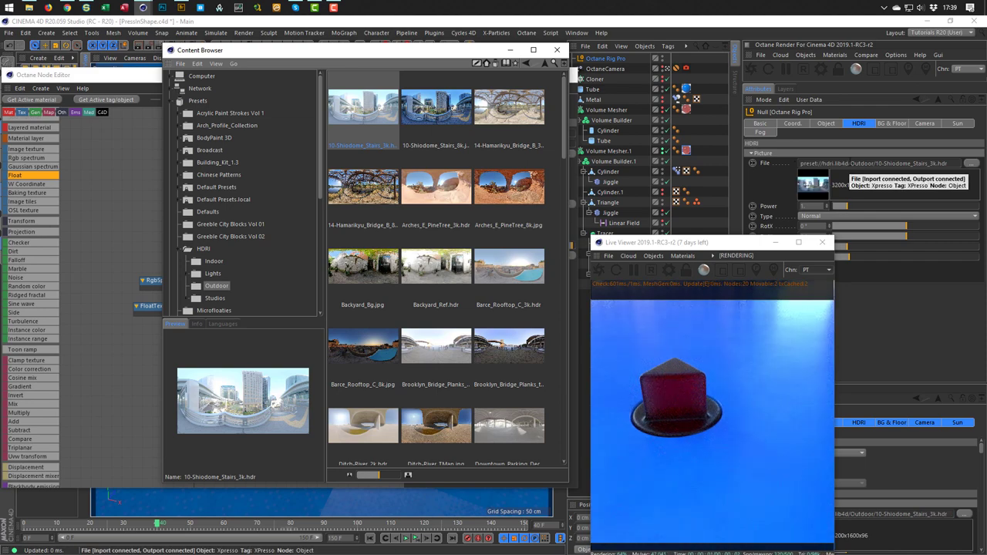
# Rotate the HDRI RotX to about -14° and browse the Indoor HDRI presets
pyautogui.click(911, 228)
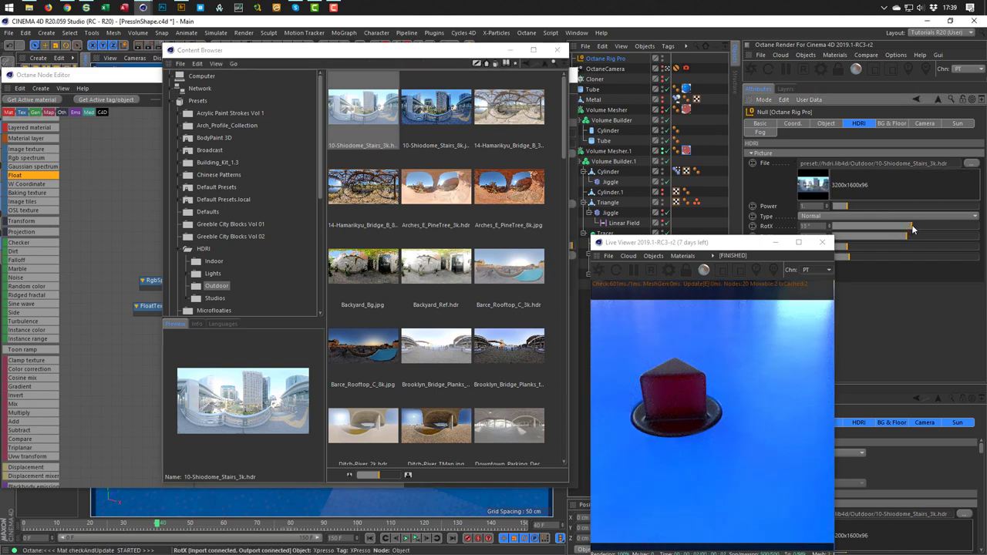
pyautogui.moveTo(912, 228); pyautogui.dragTo(924, 226)
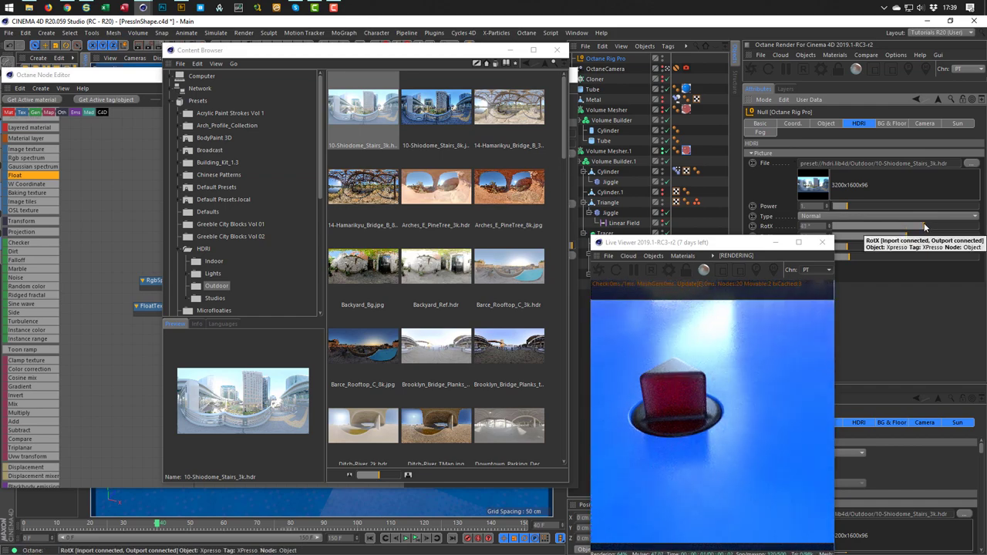
pyautogui.moveTo(929, 229); pyautogui.dragTo(856, 232)
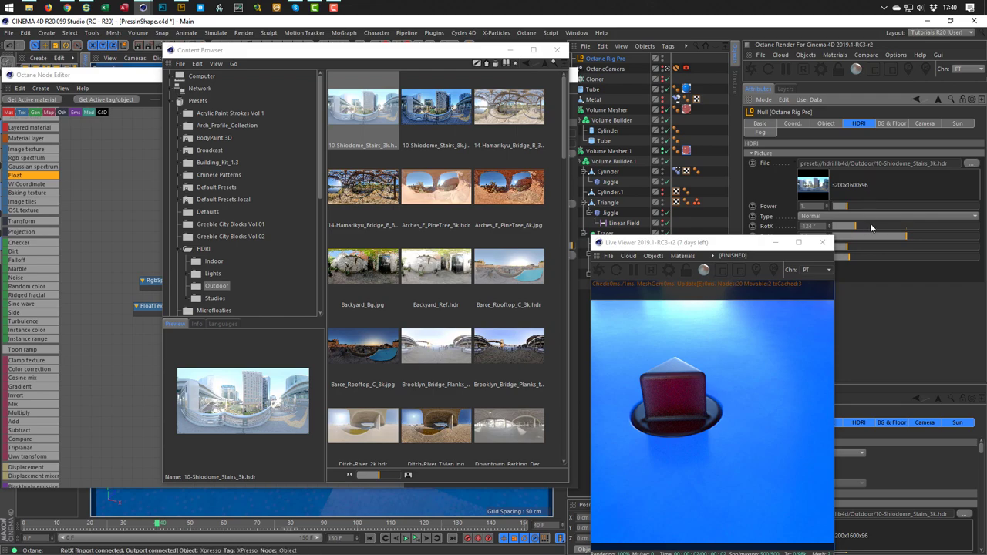
pyautogui.moveTo(872, 228); pyautogui.dragTo(900, 228)
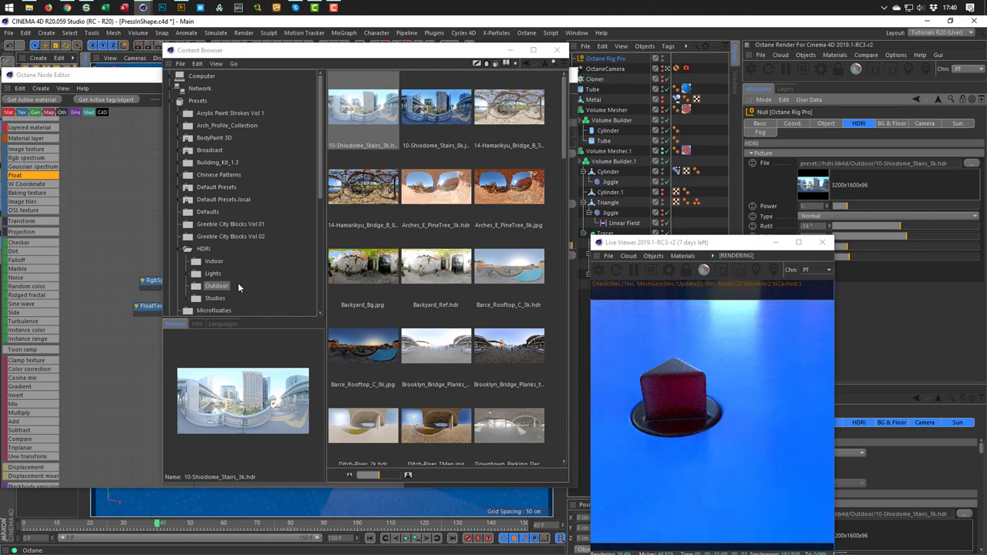
pyautogui.click(215, 263)
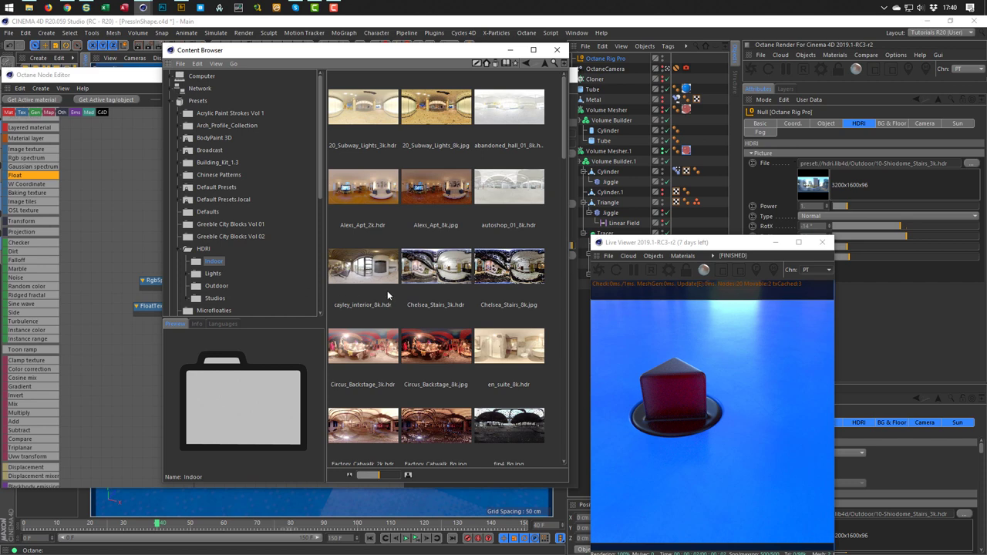
# Assign NatureLabFront_IBL_Ref.hdr as the environment map and rotate it to about -60° RotX
pyautogui.scroll(-10, 448, 262)
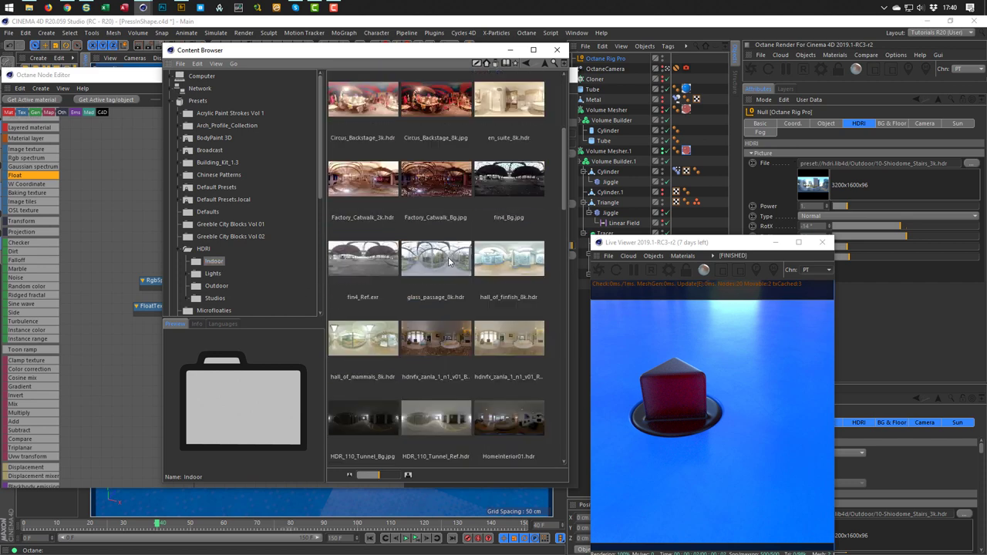
pyautogui.scroll(-3, 448, 262)
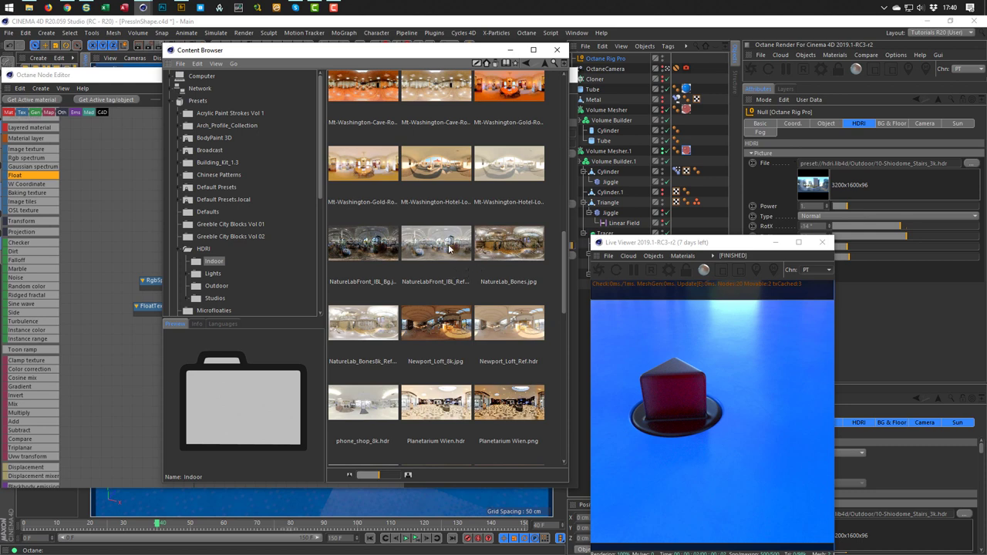
pyautogui.click(438, 244)
pyautogui.moveTo(432, 244); pyautogui.dragTo(923, 166)
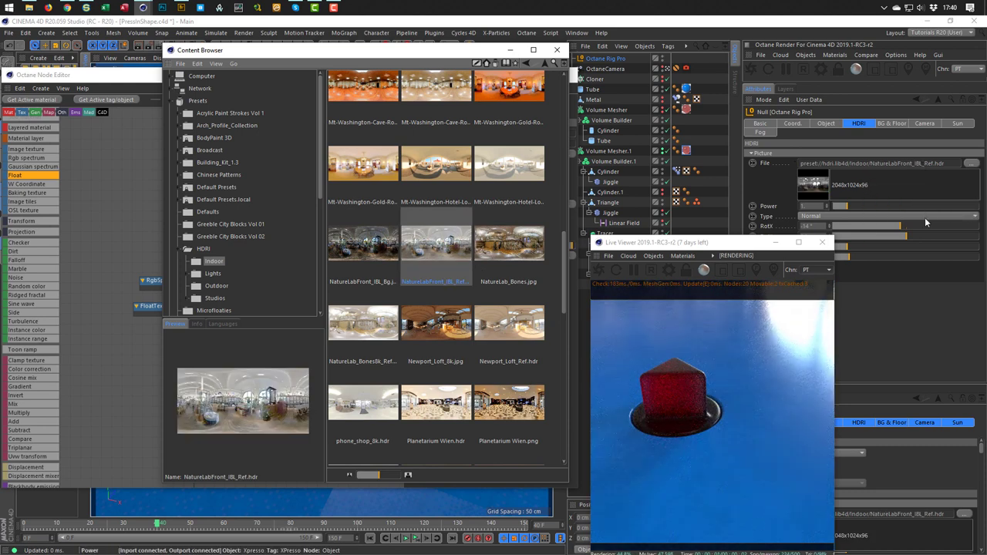
pyautogui.moveTo(904, 231); pyautogui.dragTo(883, 229)
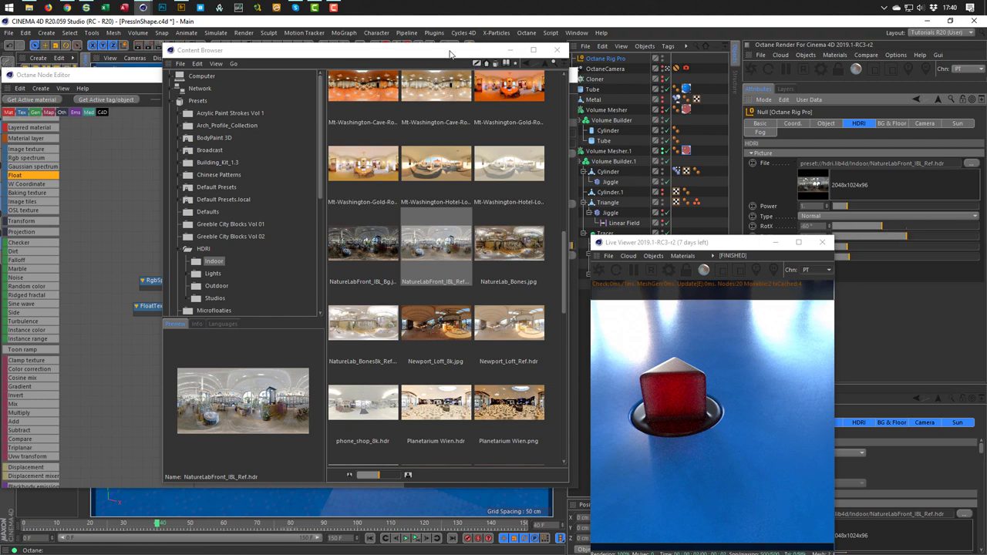
pyautogui.moveTo(448, 55); pyautogui.dragTo(358, 271)
# Close the Octane node editor and orbit the view to look down on the disc
pyautogui.click(567, 74)
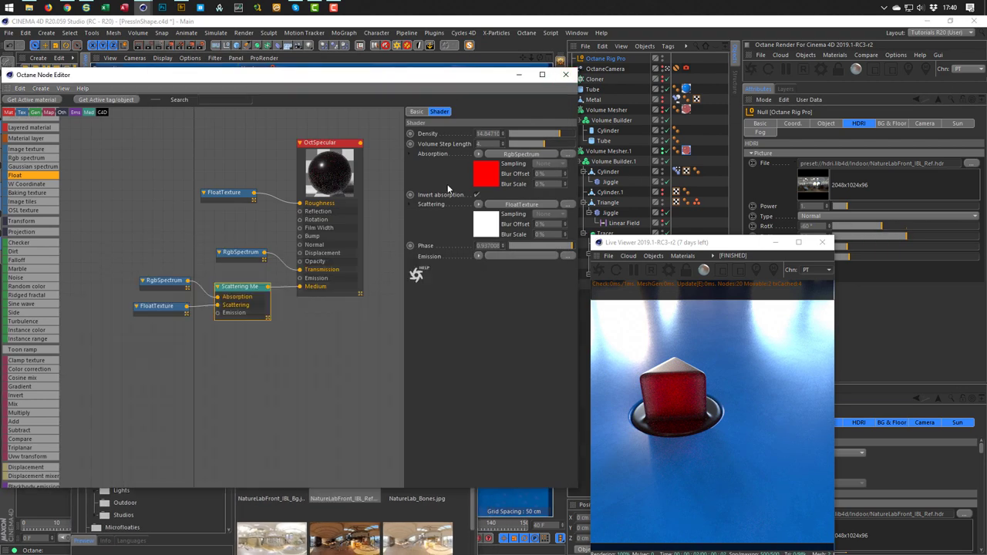
pyautogui.click(675, 69)
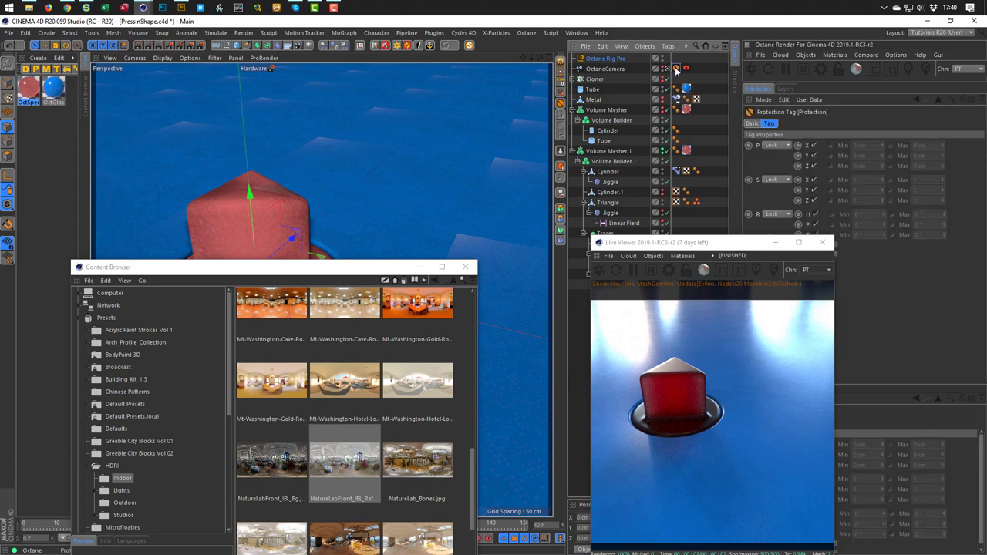
pyautogui.keyDown('ctrl'); pyautogui.click(676, 69); pyautogui.keyUp('ctrl')
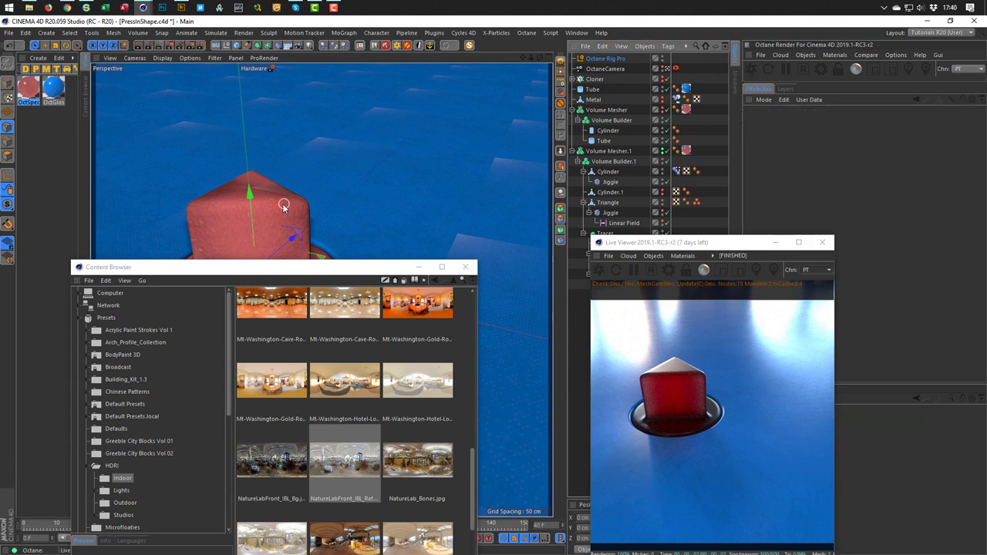
pyautogui.keyDown('alt'); pyautogui.moveTo(280, 209); pyautogui.dragTo(232, 163); pyautogui.keyUp('alt')
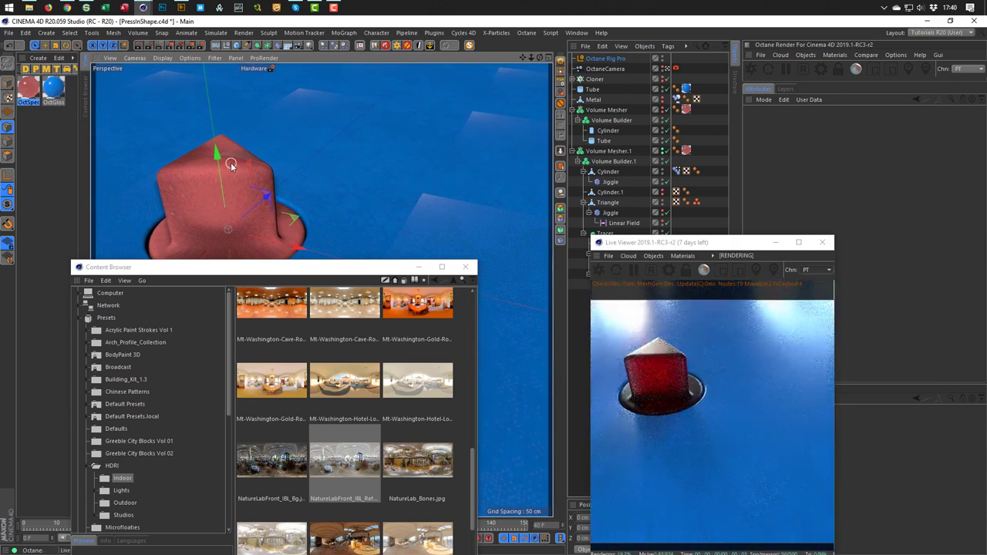
# Rotate the Octane Rig Pro HDRI to about 21° RotX and raise its Intensity
pyautogui.click(617, 61)
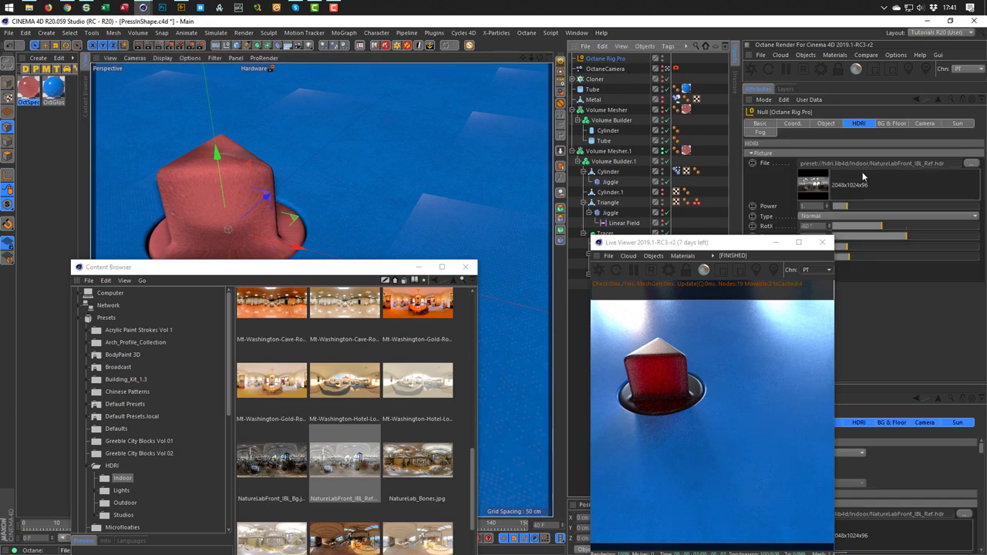
pyautogui.moveTo(885, 226); pyautogui.dragTo(908, 226)
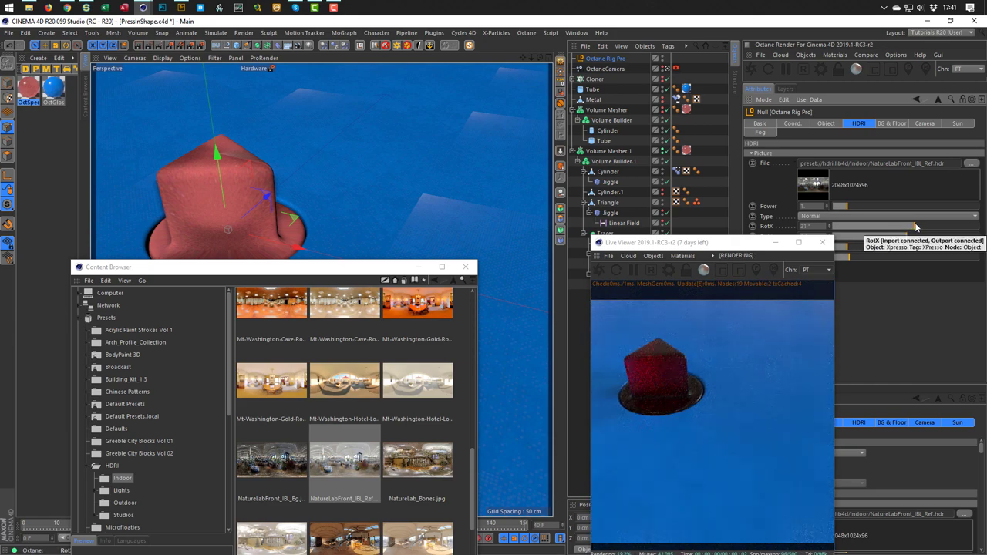
pyautogui.moveTo(908, 225); pyautogui.dragTo(920, 226)
pyautogui.moveTo(719, 244); pyautogui.dragTo(630, 230)
pyautogui.moveTo(854, 250); pyautogui.dragTo(866, 249)
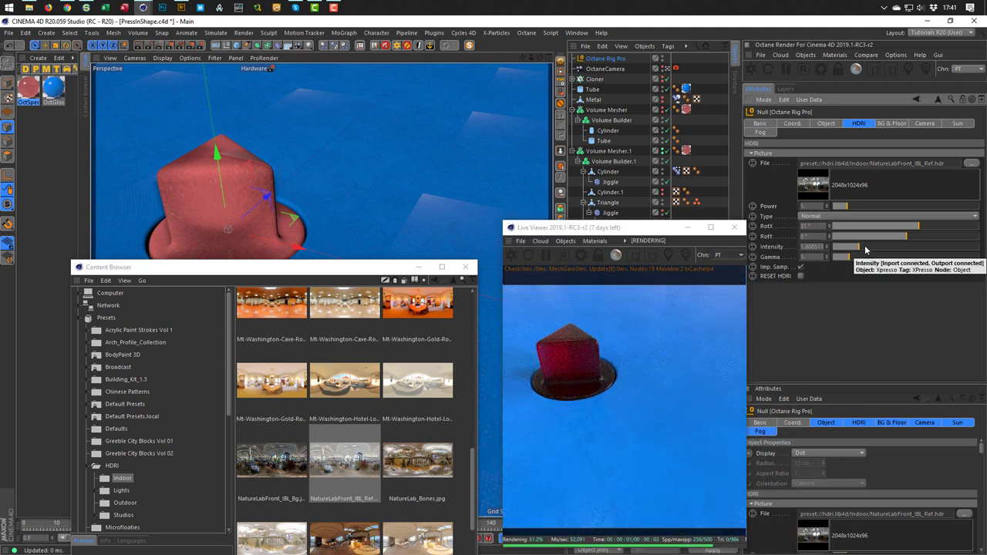
# On the OctaneCamera tag, enable the Camera Imager and the Spectral AI denoiser
pyautogui.click(632, 342)
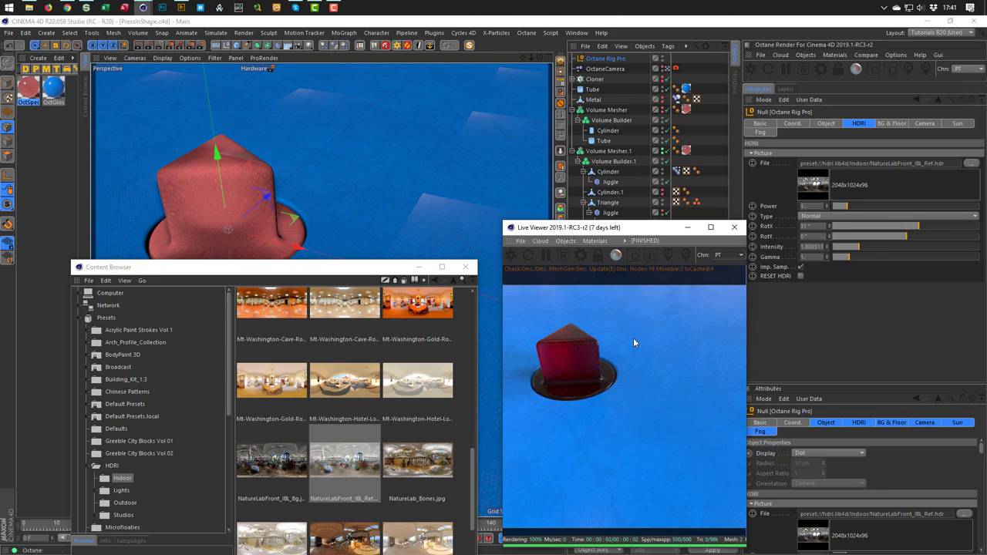
pyautogui.click(676, 69)
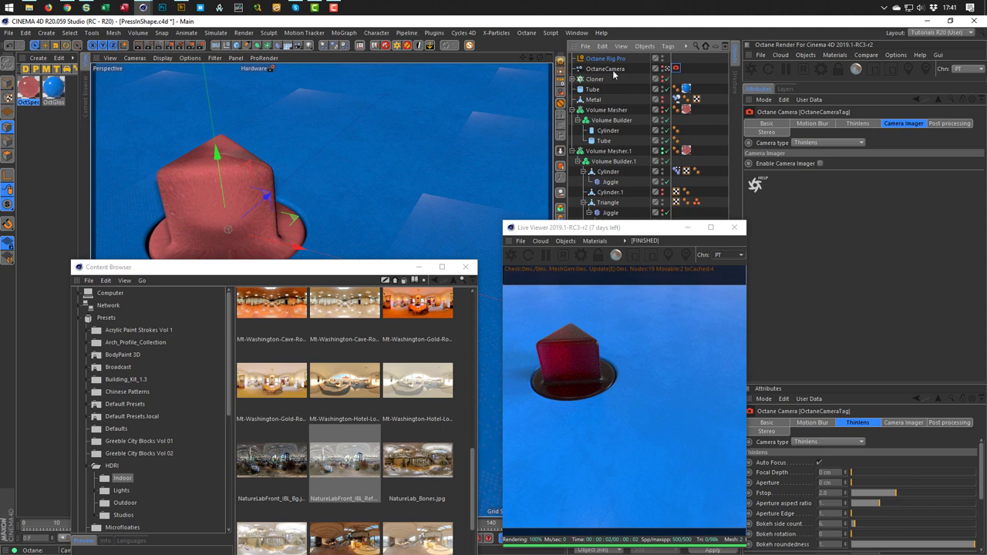
pyautogui.click(611, 69)
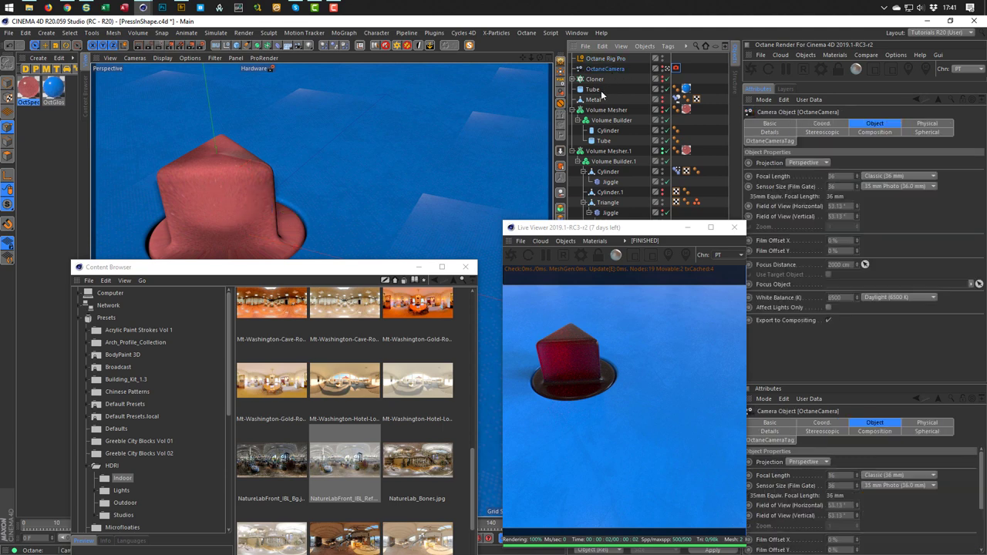
pyautogui.click(677, 68)
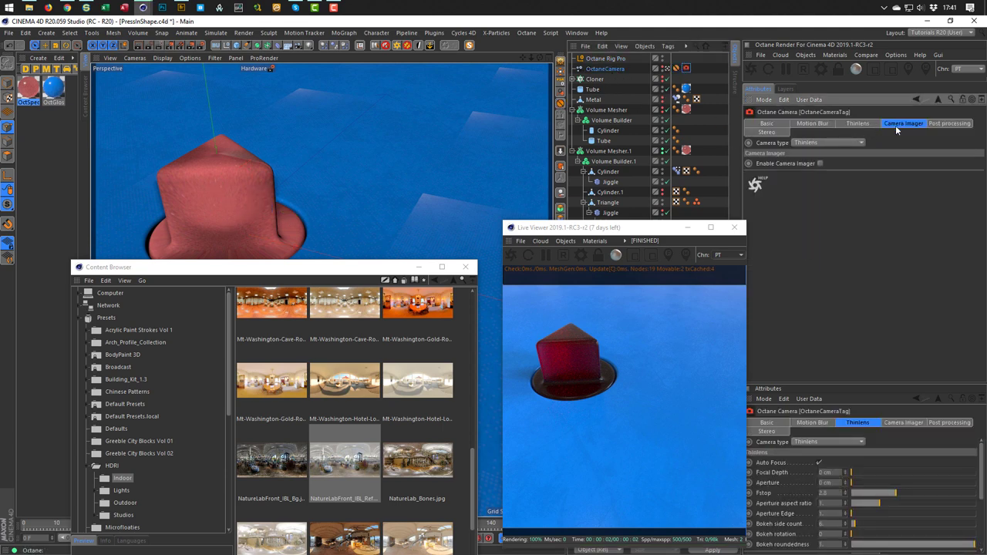
pyautogui.click(819, 163)
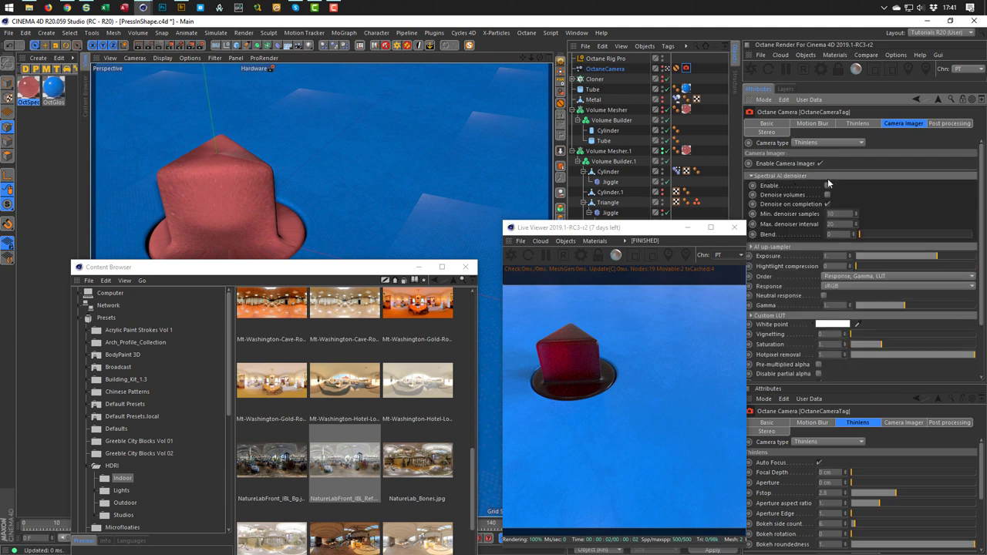
pyautogui.click(828, 186)
# Open Octane Settings, try Max. samples at 100 and view the denoised render pass
pyautogui.click(582, 255)
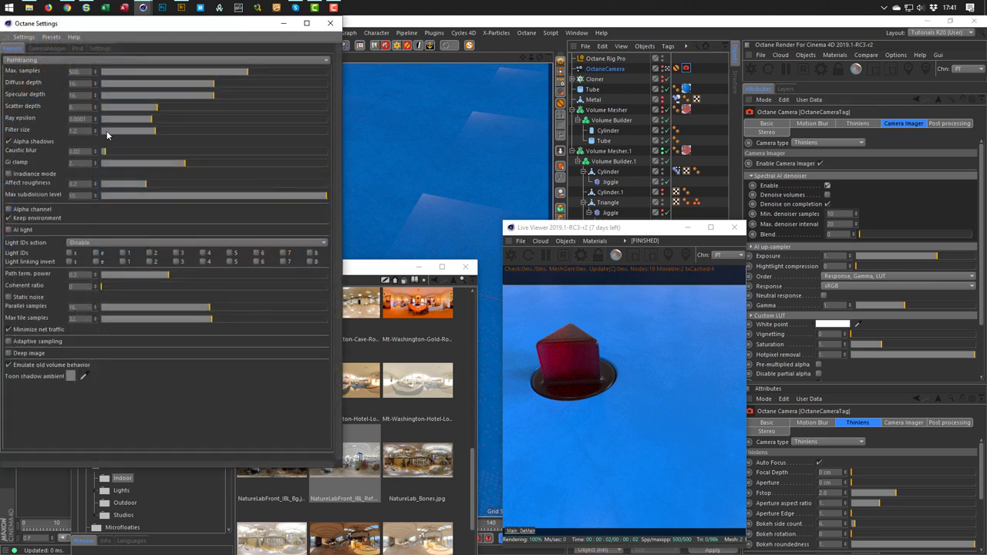
pyautogui.click(527, 534)
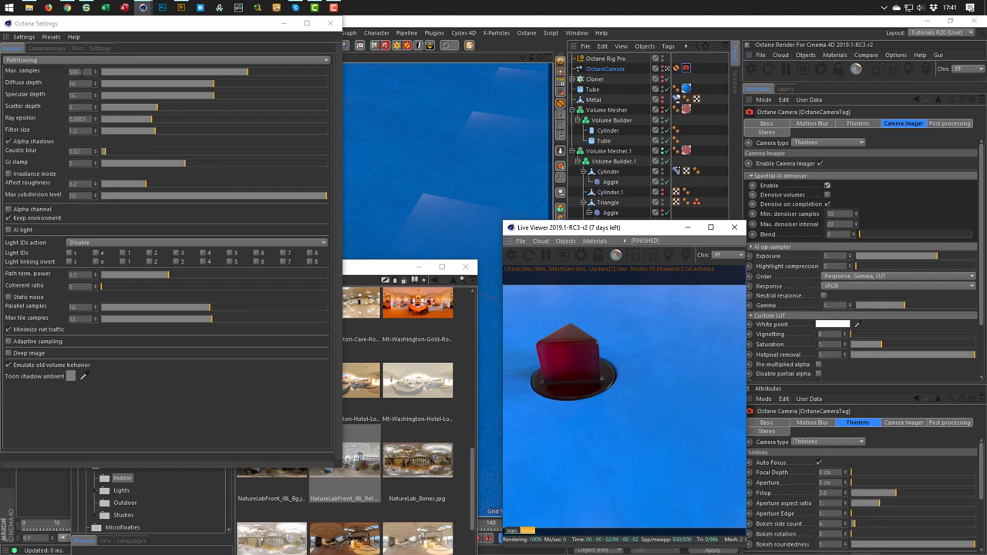
pyautogui.click(53, 85)
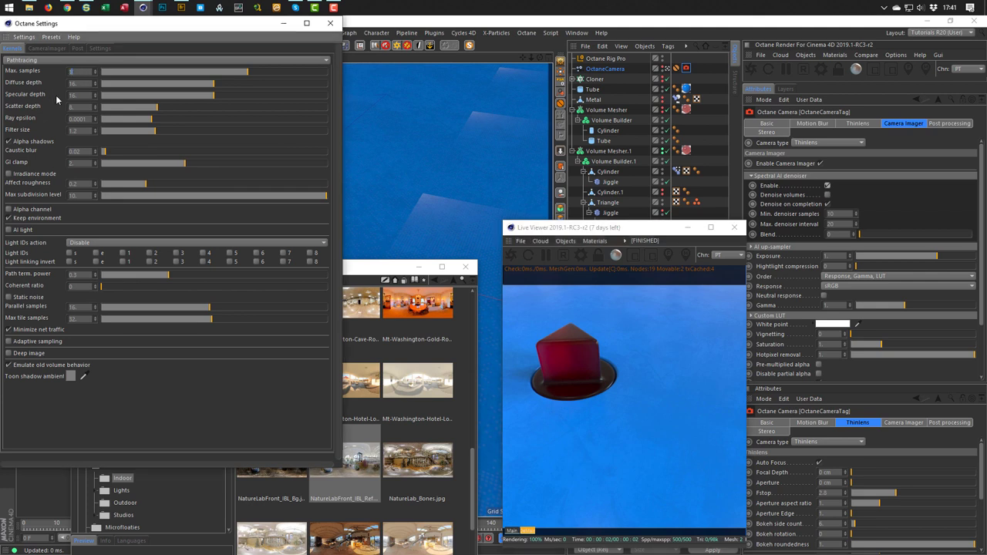
pyautogui.press('Return')
pyautogui.click(521, 259)
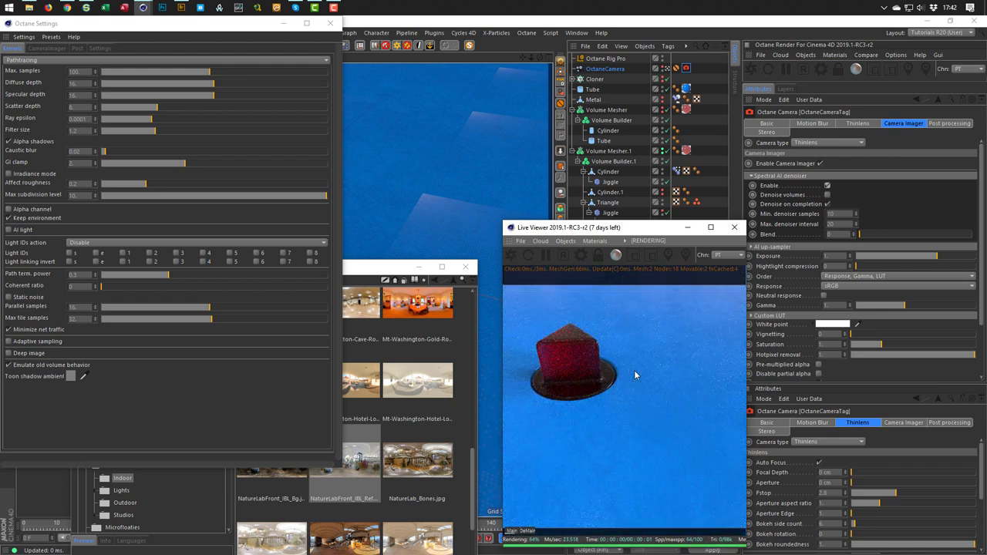
pyautogui.click(527, 532)
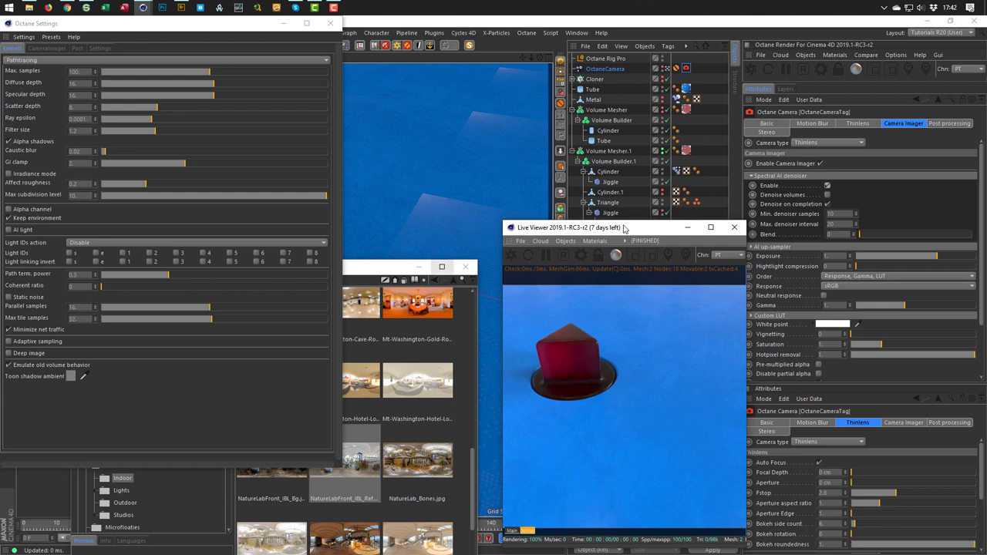
pyautogui.moveTo(643, 232); pyautogui.dragTo(724, 227)
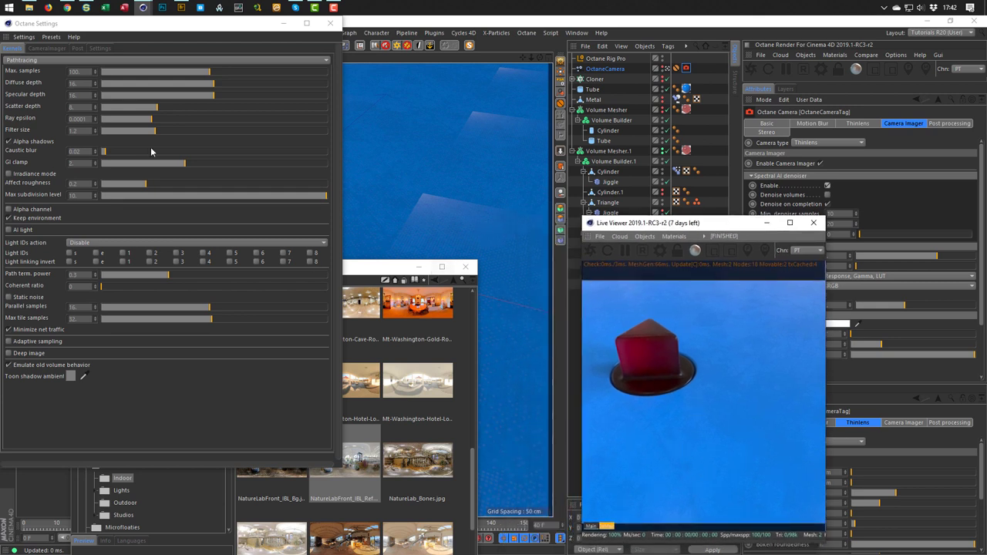
# Set Max. samples to 200, tick Static noise, and close Octane Settings
pyautogui.click(77, 71)
pyautogui.write('20')
pyautogui.press('Return')
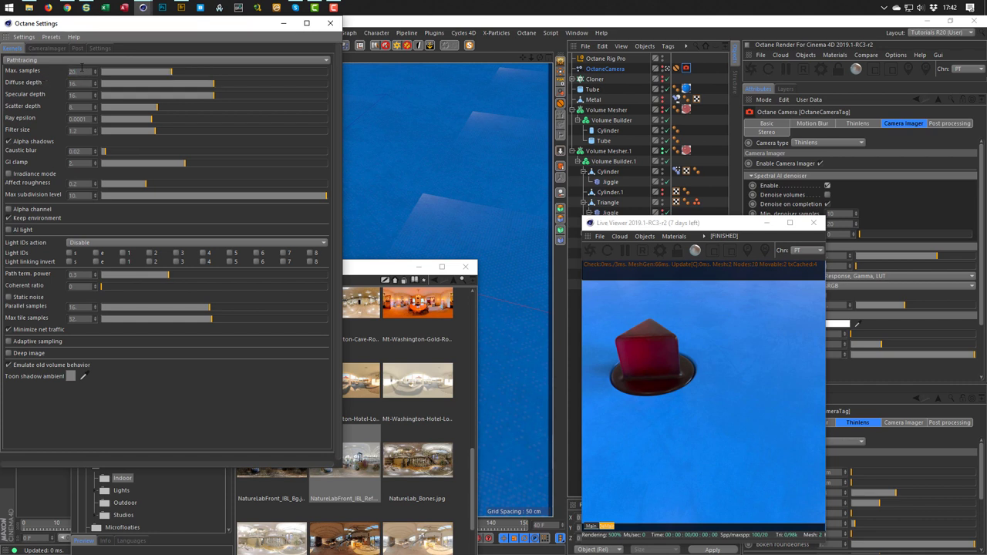
pyautogui.write('200')
pyautogui.press('Return')
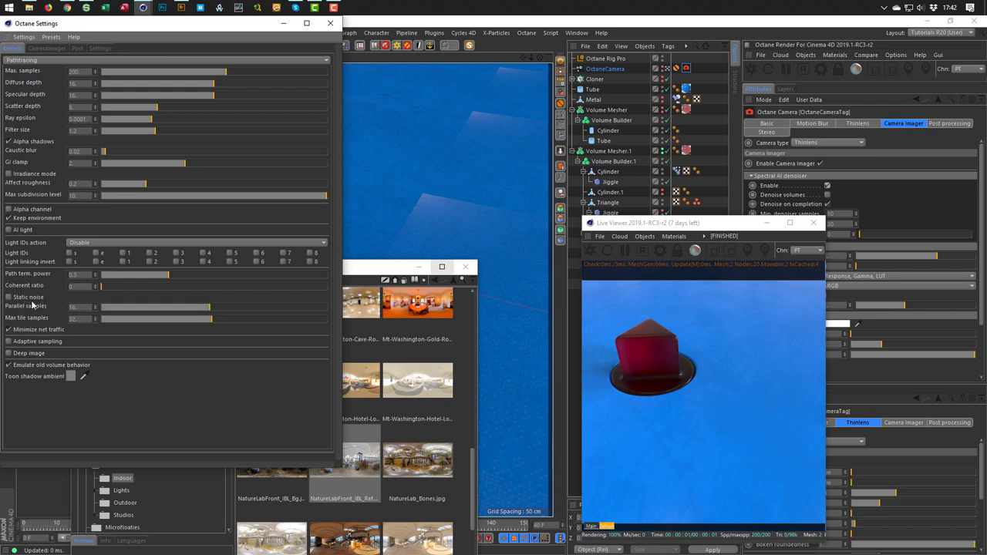
pyautogui.click(650, 355)
pyautogui.click(18, 298)
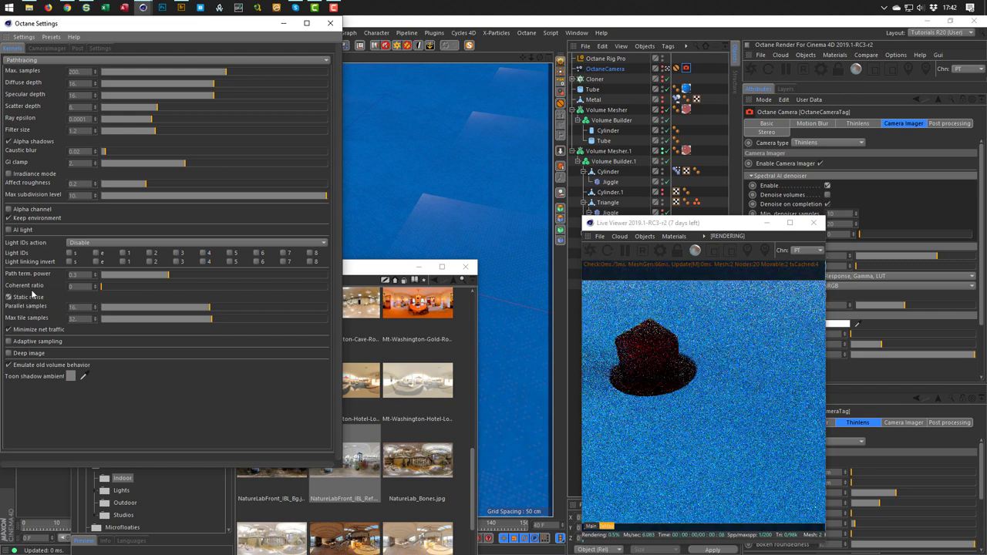
pyautogui.click(330, 23)
# Close the preset browser, rearrange the render preview window and save the scene
pyautogui.moveTo(719, 231); pyautogui.dragTo(708, 207)
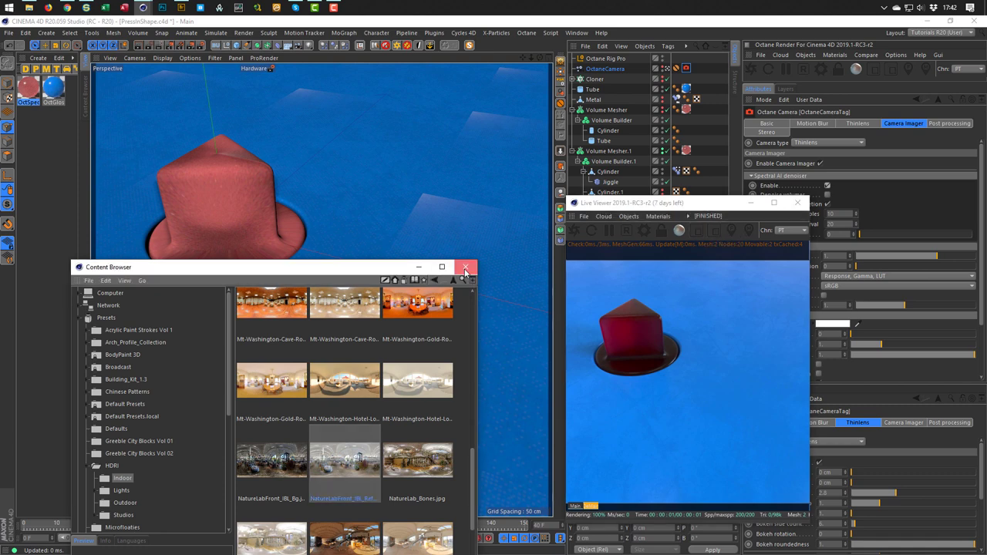
pyautogui.click(465, 269)
pyautogui.moveTo(710, 209); pyautogui.dragTo(815, 231)
pyautogui.hotkey('ctrl', 's')
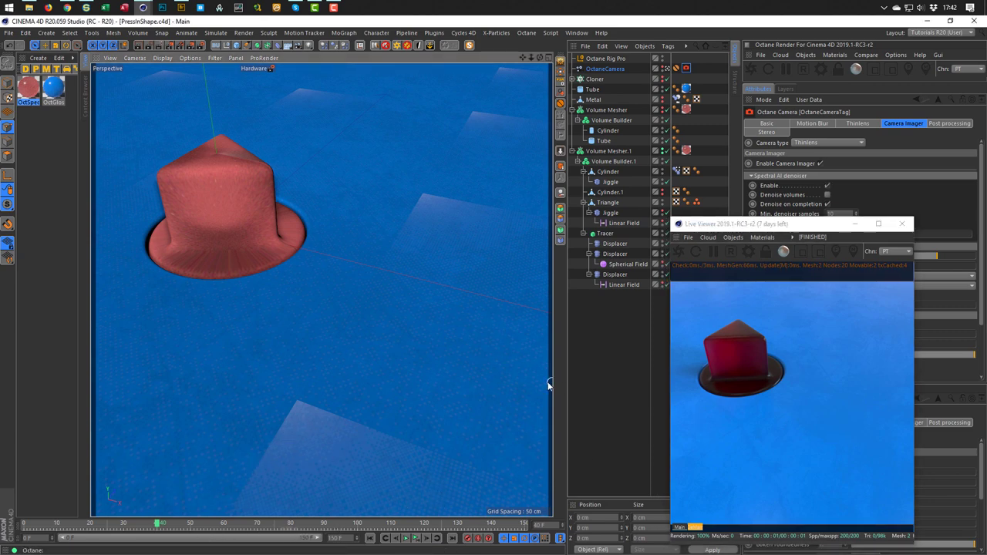
pyautogui.moveTo(761, 224); pyautogui.dragTo(779, 227)
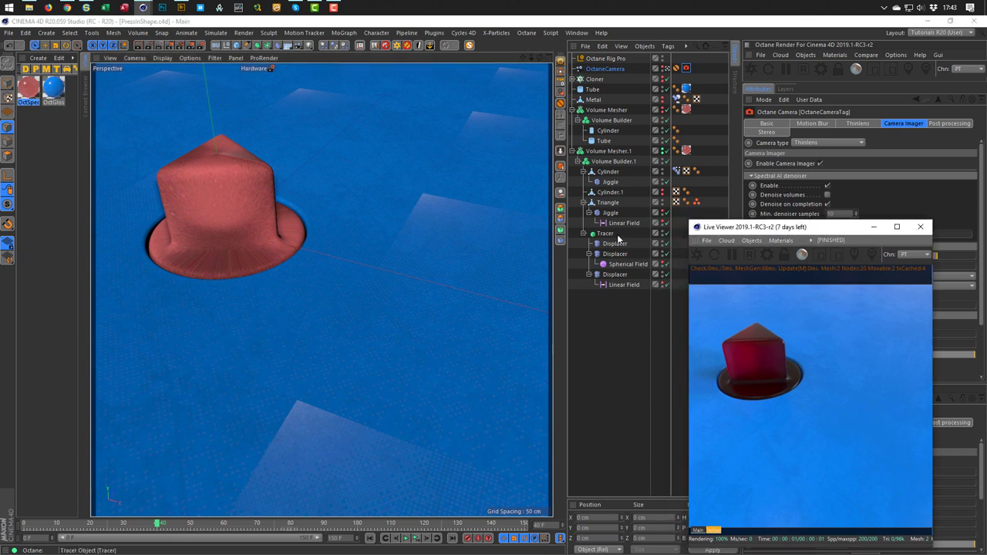
# Disable the Jiggle deformer, check frame 100 with the Cloner's render visibility toggled, then return to frame 0
pyautogui.click(668, 214)
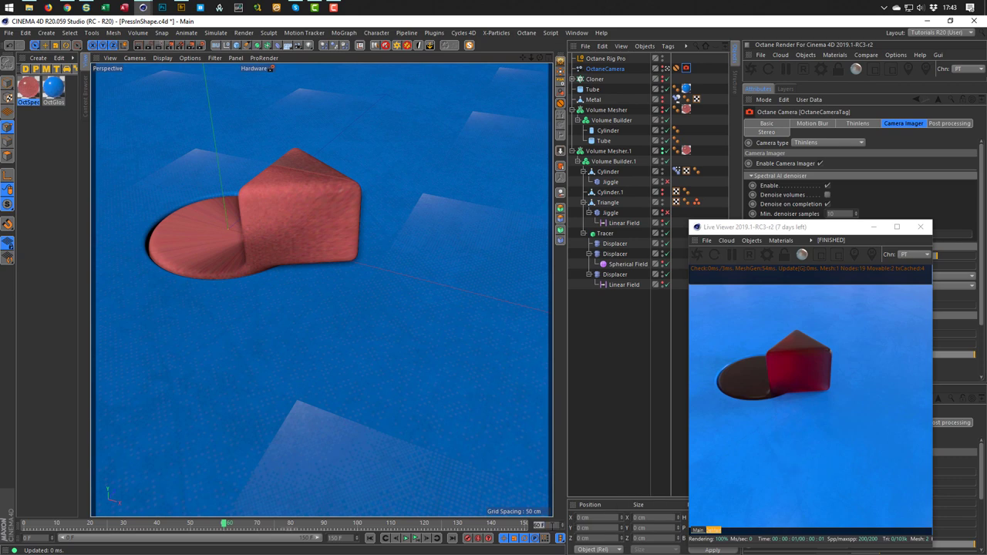
pyautogui.write('100')
pyautogui.press('Return')
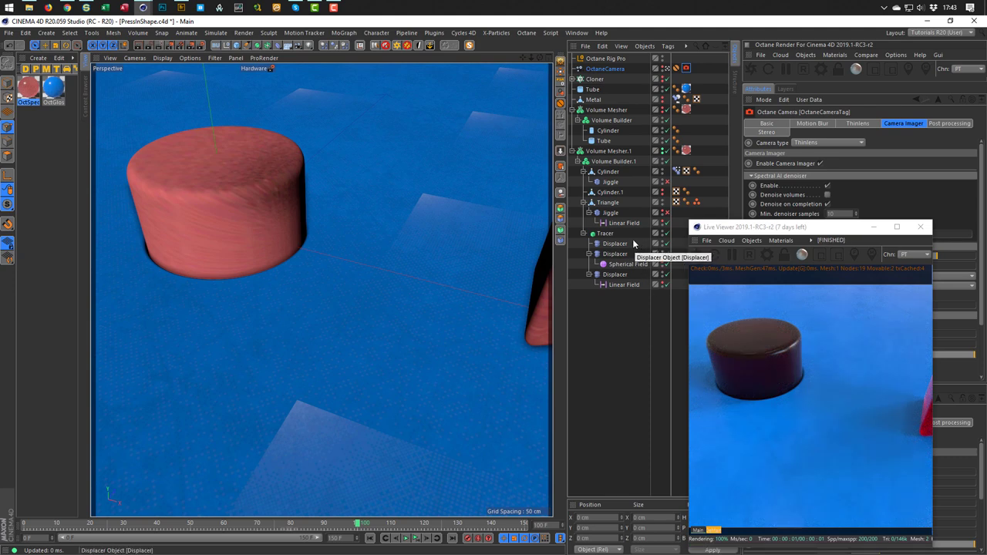
pyautogui.click(662, 82)
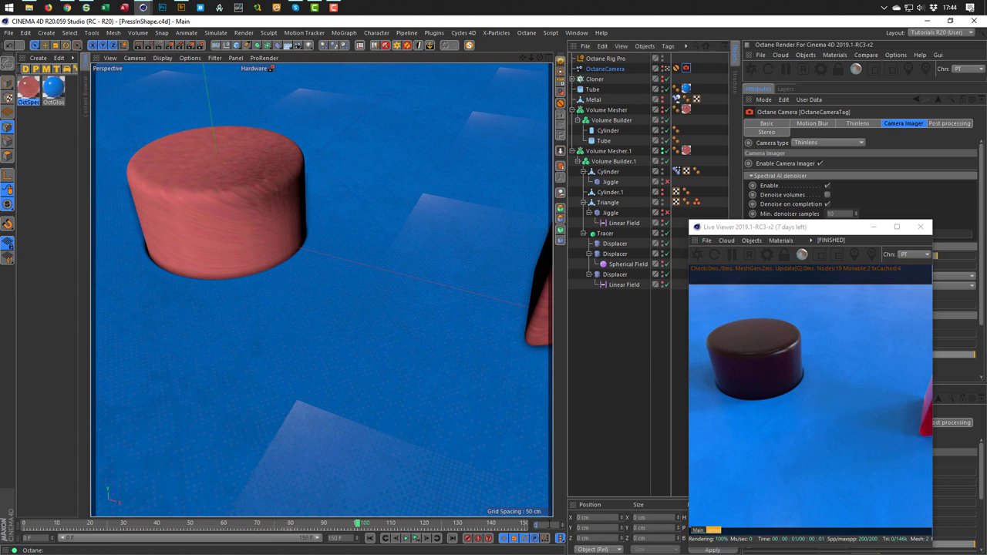
pyautogui.hotkey('shift', 'f')
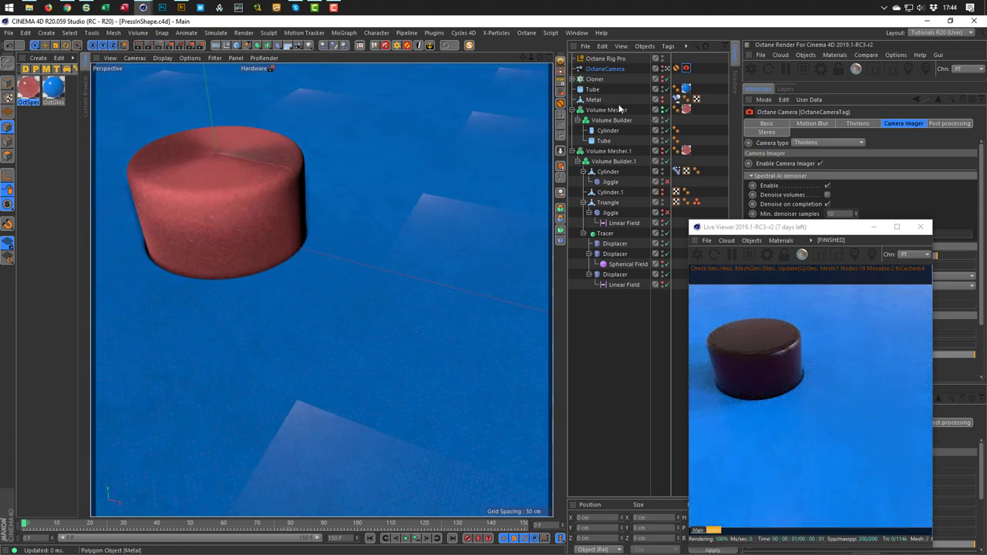
# Make Metal visible, save, create a new Octane Glossy material and open its node editor
pyautogui.click(661, 101)
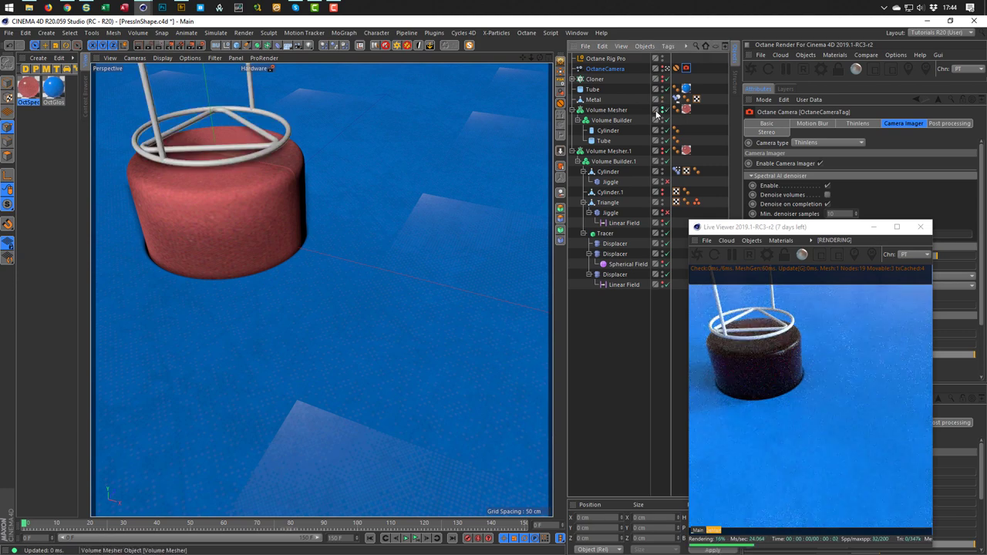
pyautogui.hotkey('ctrl', 's')
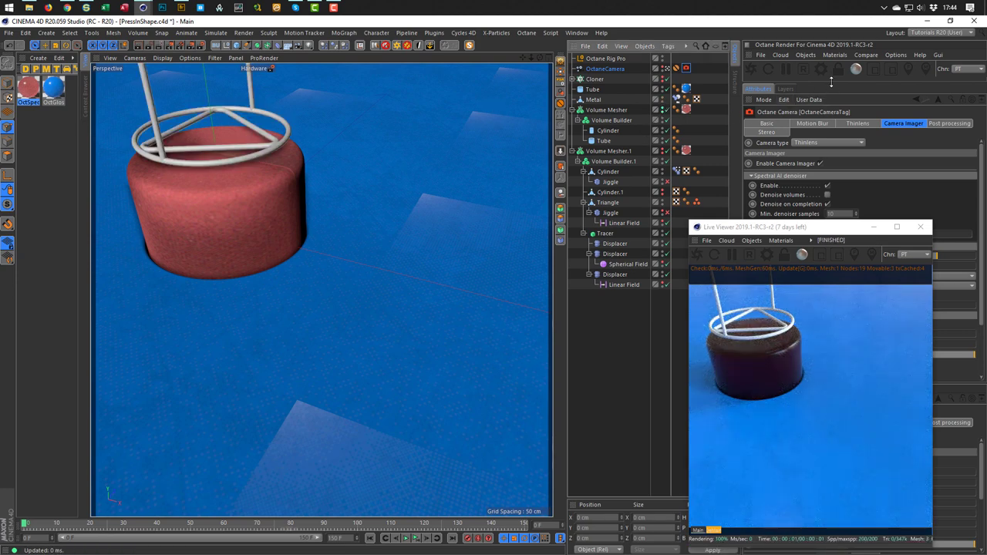
pyautogui.click(838, 55)
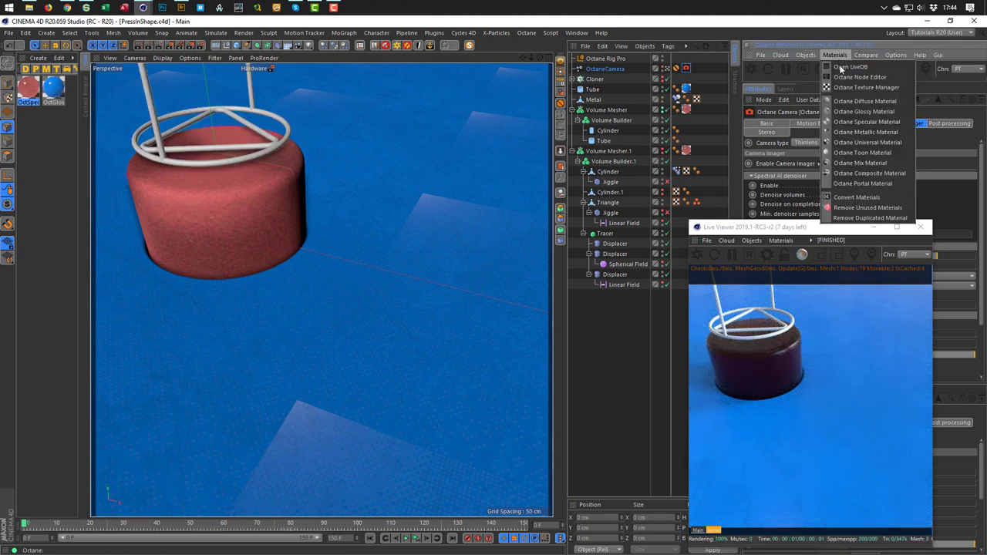
pyautogui.click(853, 111)
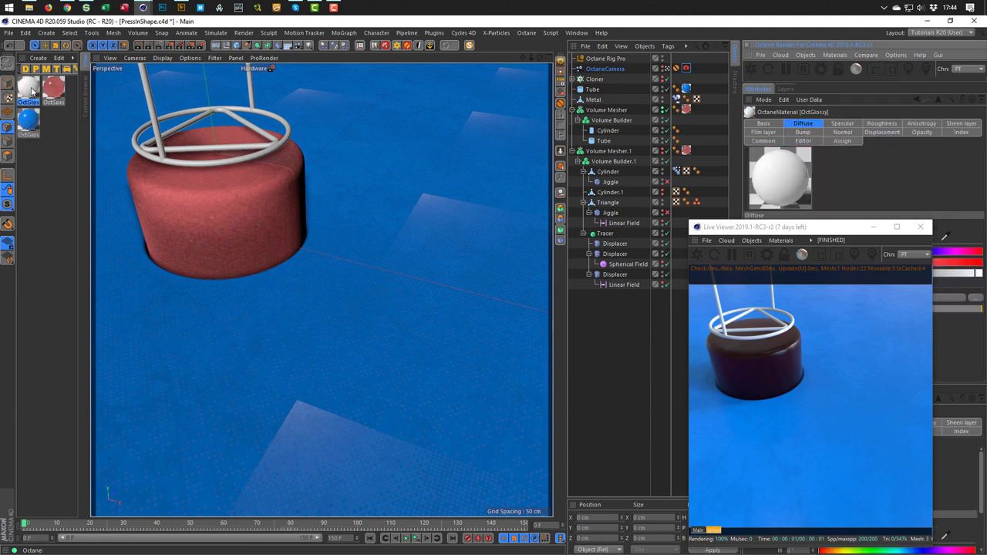
pyautogui.click(835, 55)
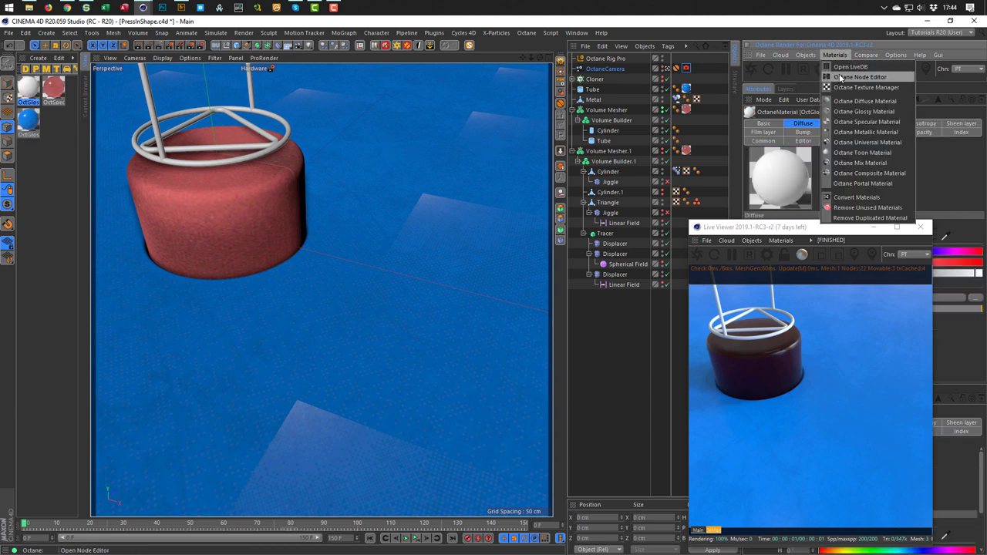
pyautogui.click(840, 77)
pyautogui.moveTo(558, 142); pyautogui.dragTo(417, 98)
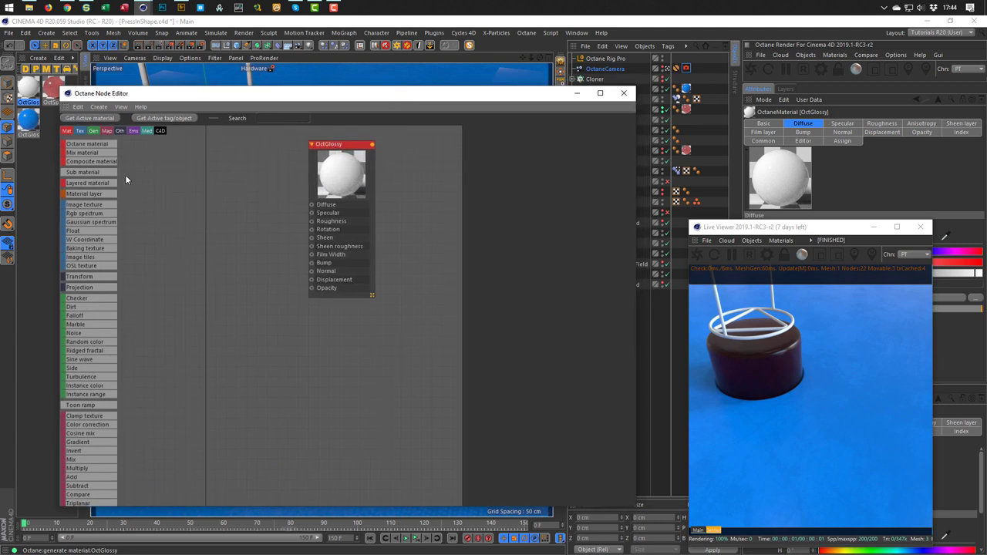
# Feed a near-black RgbSpectrum into the glossy Diffuse and assign the material to Metal
pyautogui.moveTo(85, 213); pyautogui.dragTo(142, 223)
pyautogui.moveTo(218, 174); pyautogui.dragTo(311, 204)
pyautogui.click(243, 180)
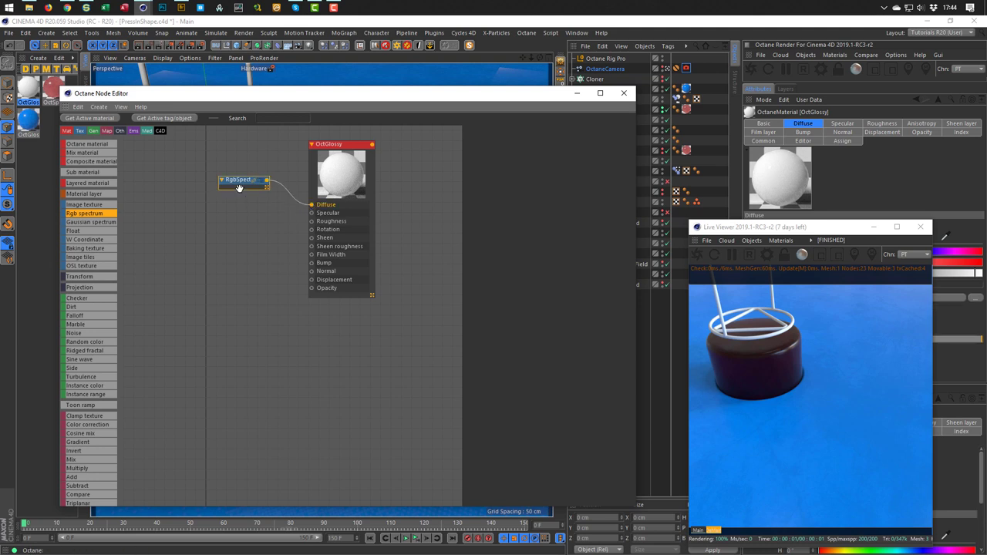
pyautogui.moveTo(587, 199); pyautogui.dragTo(546, 202)
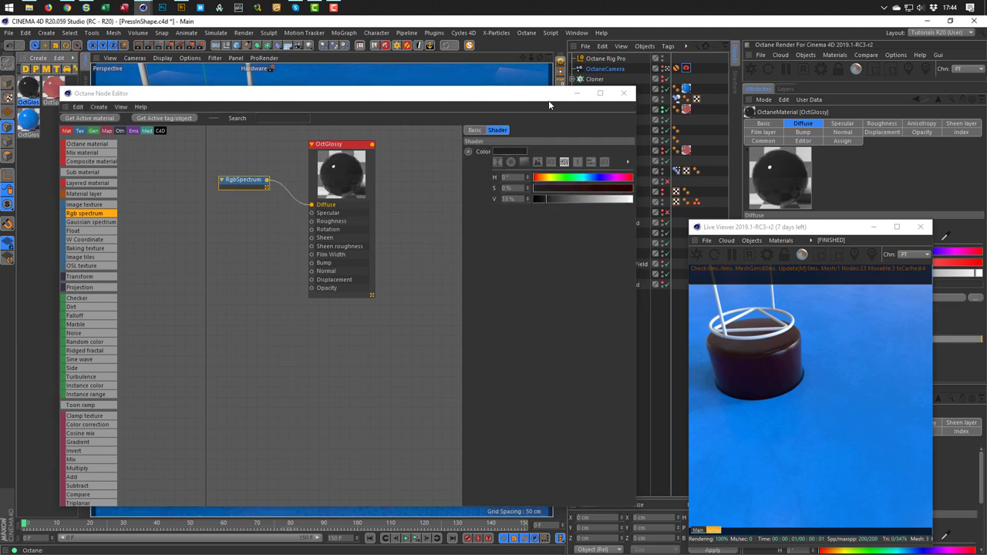
pyautogui.moveTo(548, 101); pyautogui.dragTo(545, 126)
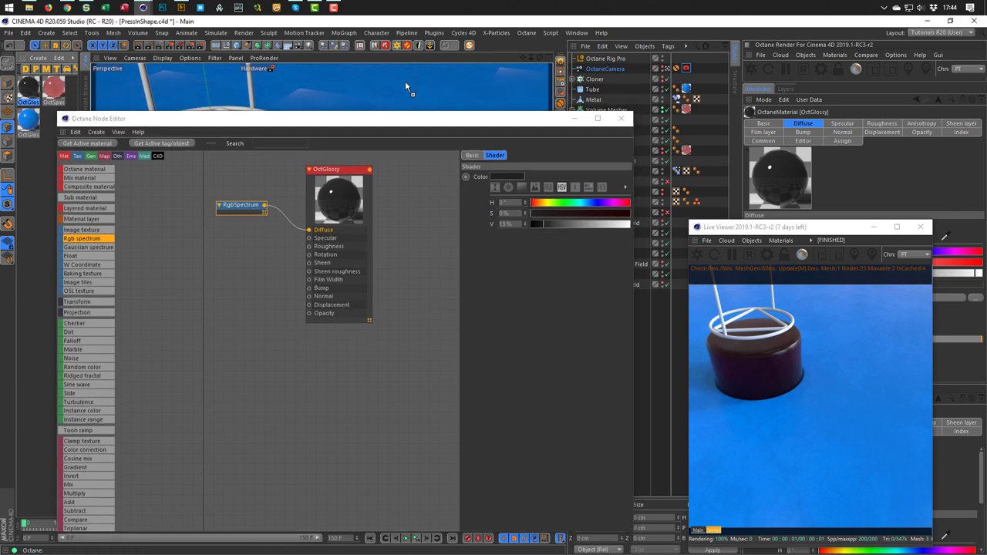
pyautogui.moveTo(596, 98); pyautogui.dragTo(597, 100)
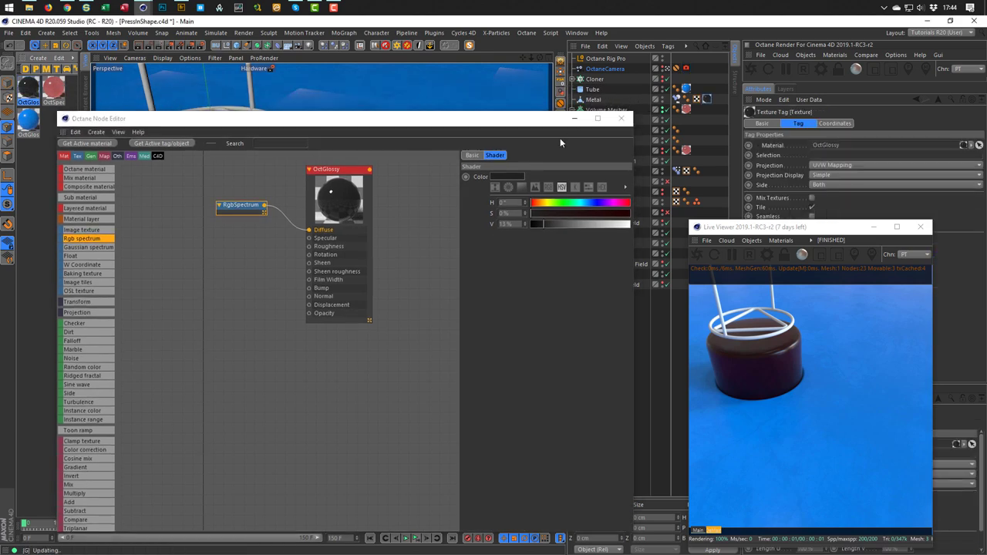
pyautogui.moveTo(488, 121); pyautogui.dragTo(509, 102)
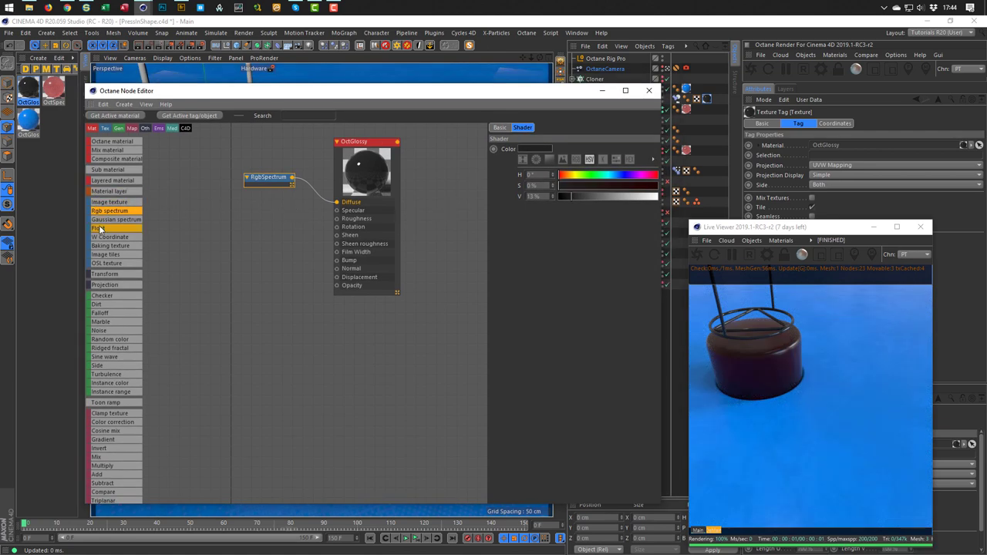
# Connect a FloatTexture of 0.11 to Roughness and raise the glossy Index to about 1.73
pyautogui.moveTo(228, 205); pyautogui.dragTo(337, 222)
pyautogui.moveTo(266, 210); pyautogui.dragTo(278, 212)
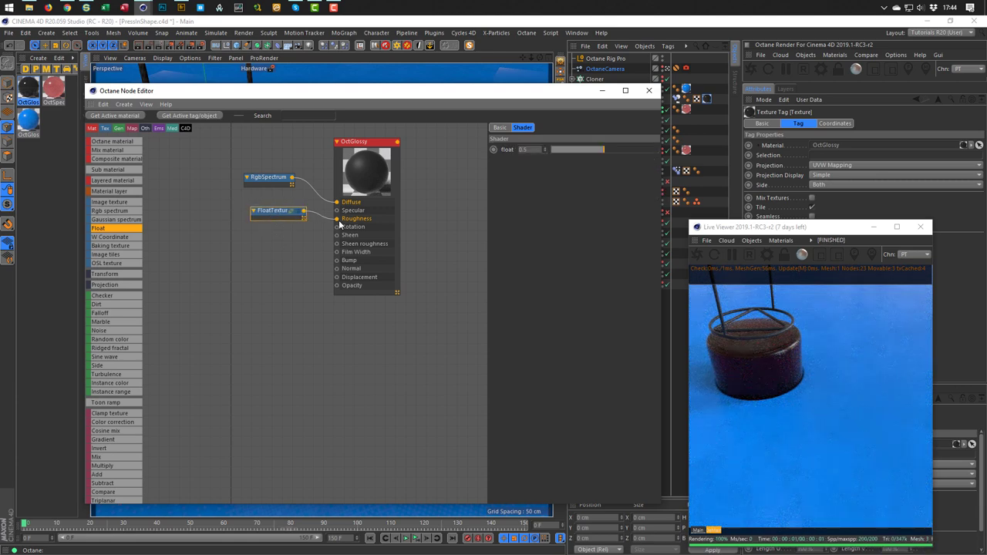
pyautogui.click(563, 150)
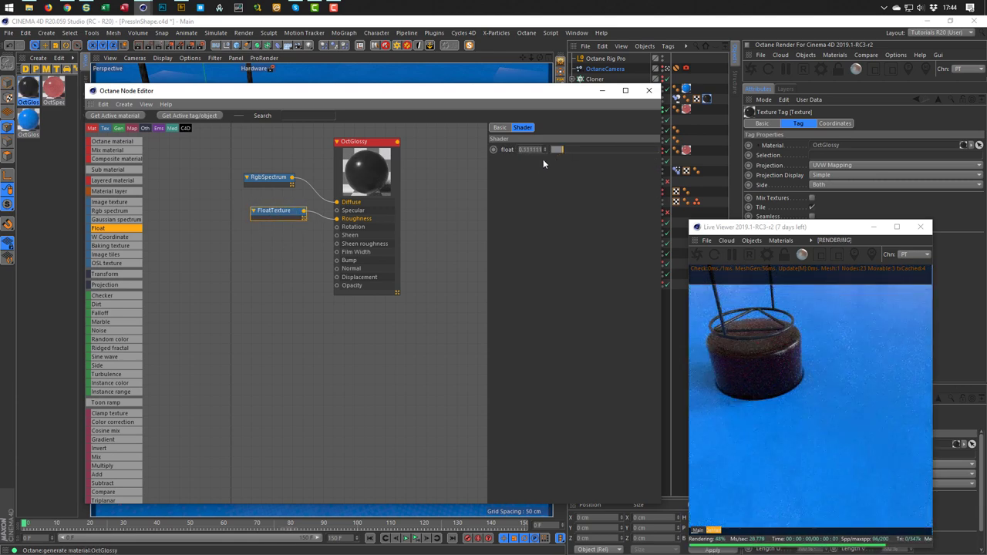
pyautogui.click(368, 143)
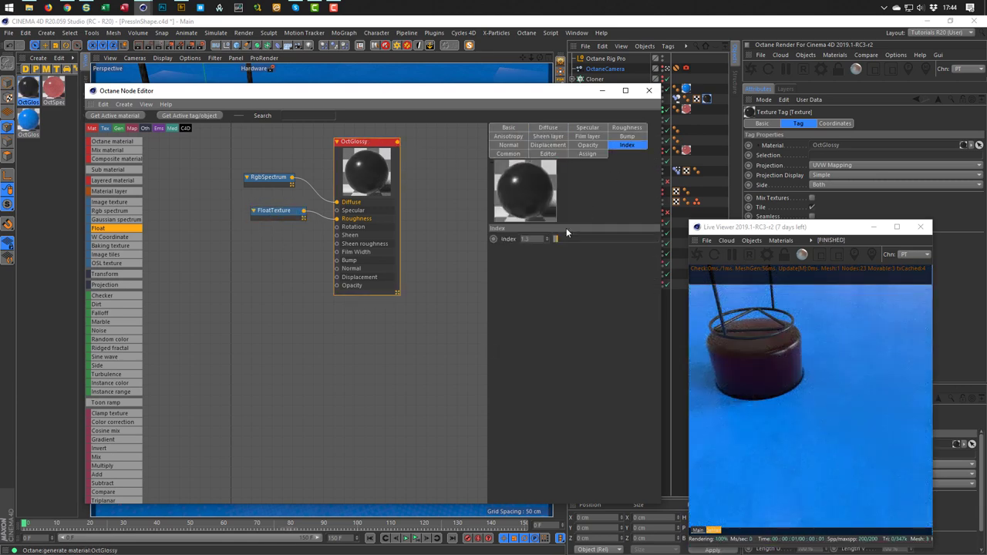
pyautogui.moveTo(559, 239); pyautogui.dragTo(564, 239)
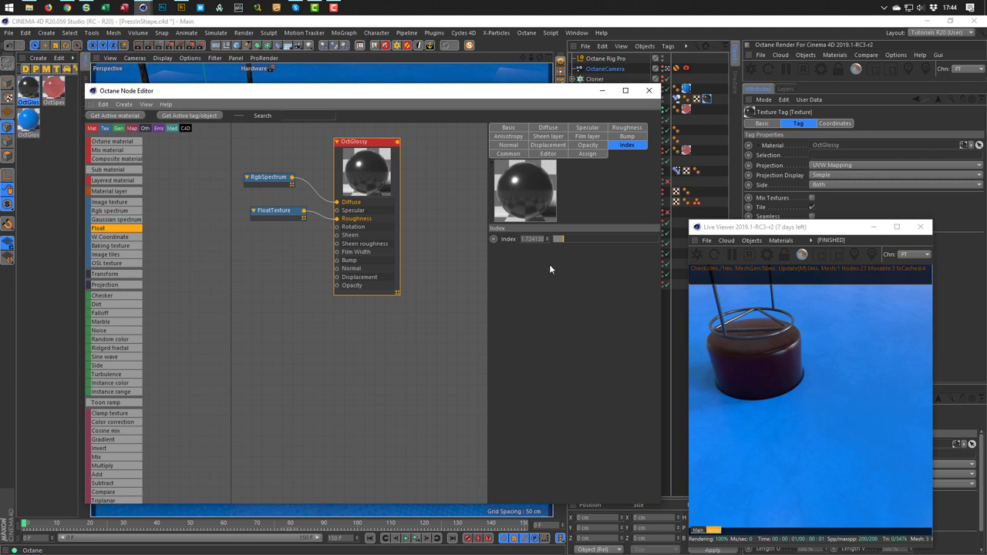
# Add a Noise texture node to the graph, then delete it as unneeded
pyautogui.moveTo(128, 330); pyautogui.dragTo(163, 328)
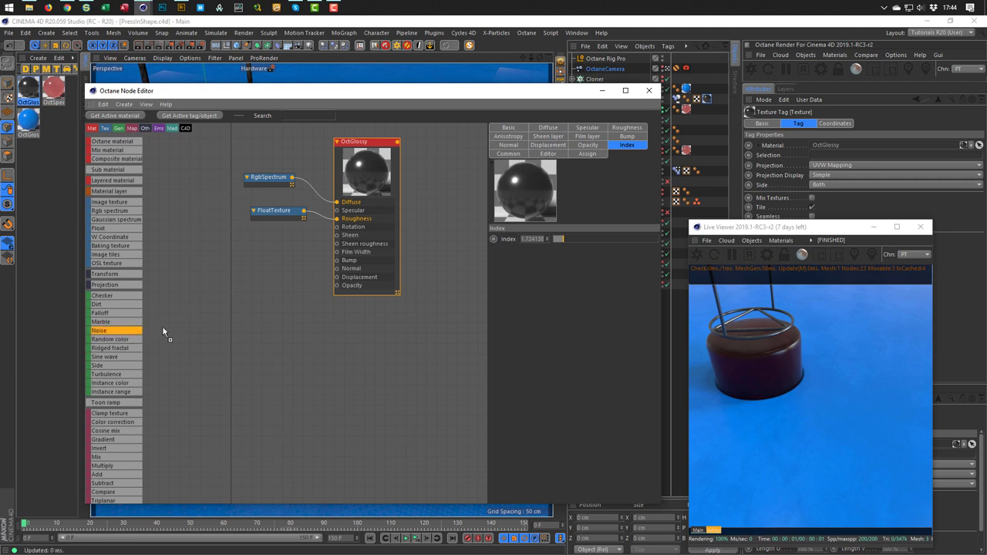
pyautogui.moveTo(232, 262); pyautogui.dragTo(245, 258)
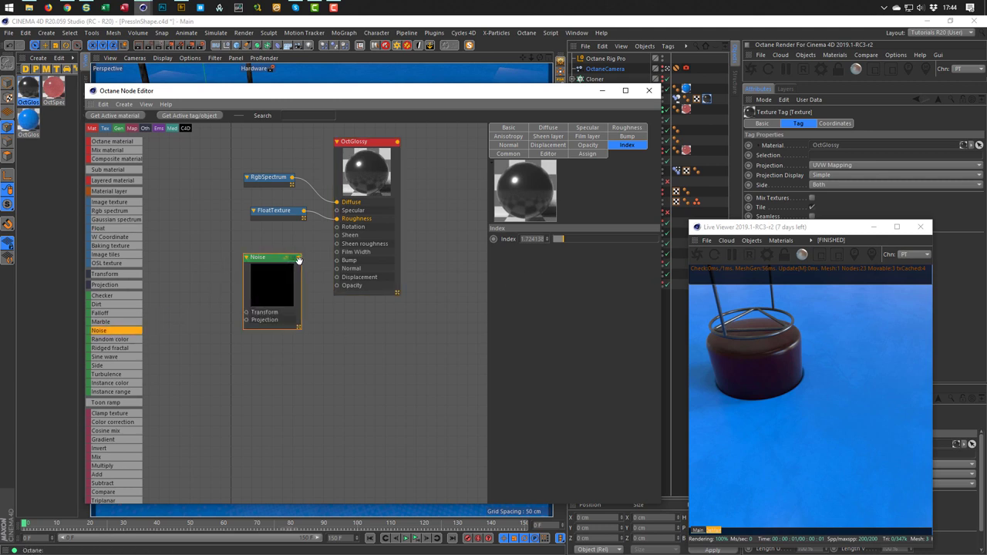
pyautogui.click(297, 259)
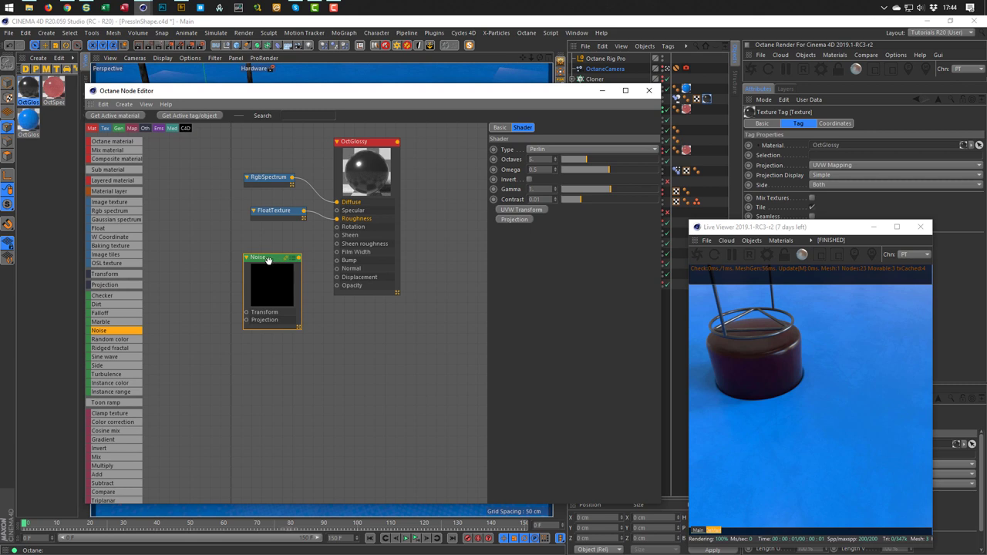
pyautogui.press('Delete')
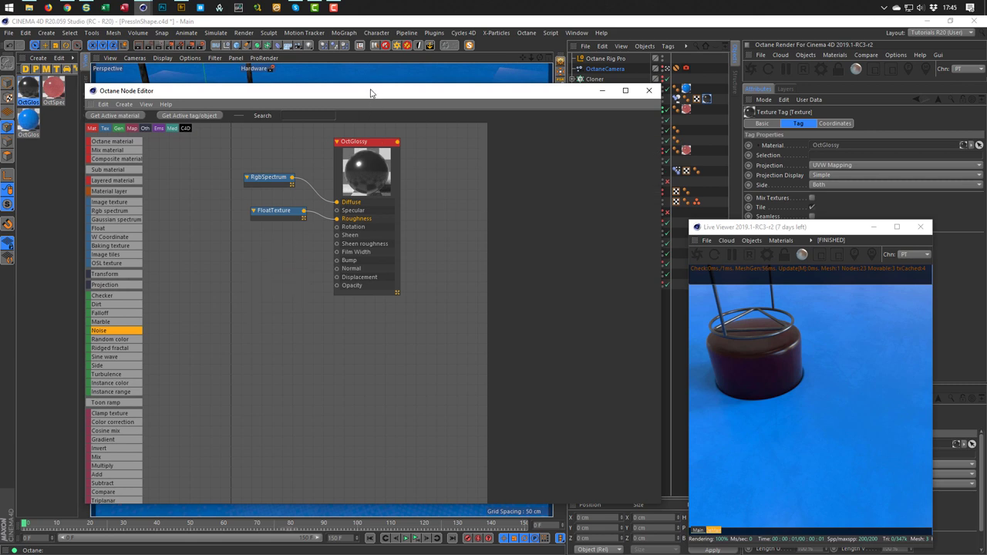
pyautogui.moveTo(378, 91); pyautogui.dragTo(339, 87)
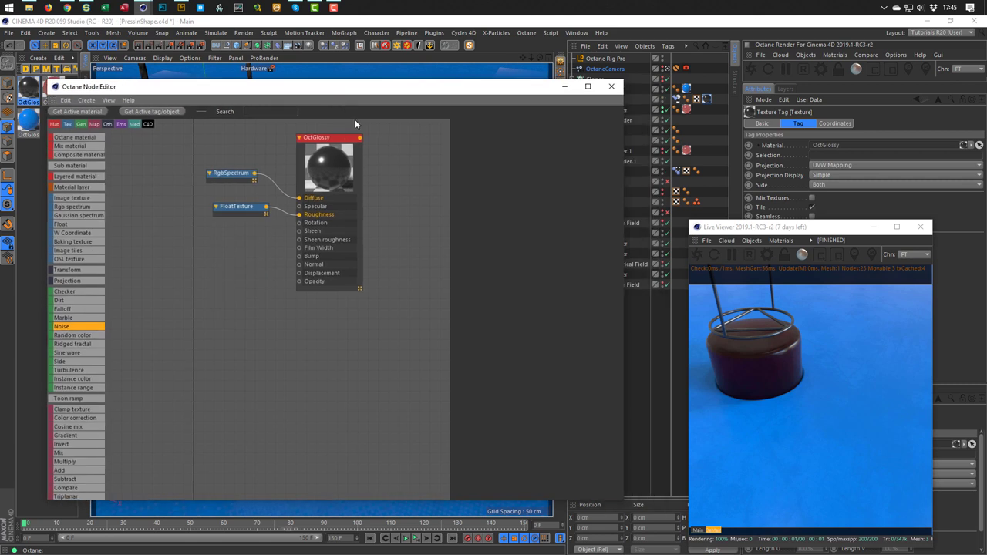
# Close the node editor, select the OctSpecular material, and jump the animation to frame 25
pyautogui.click(611, 86)
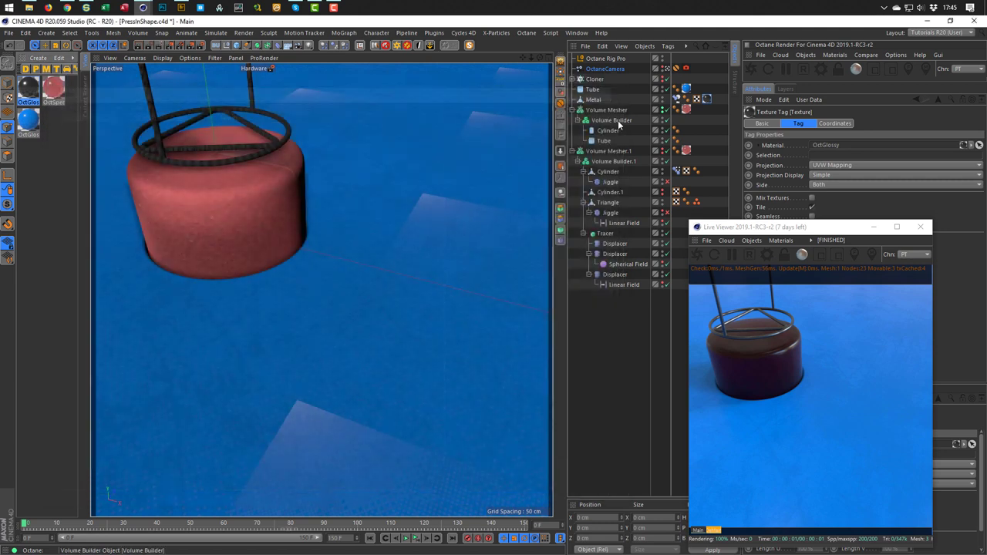
pyautogui.click(53, 90)
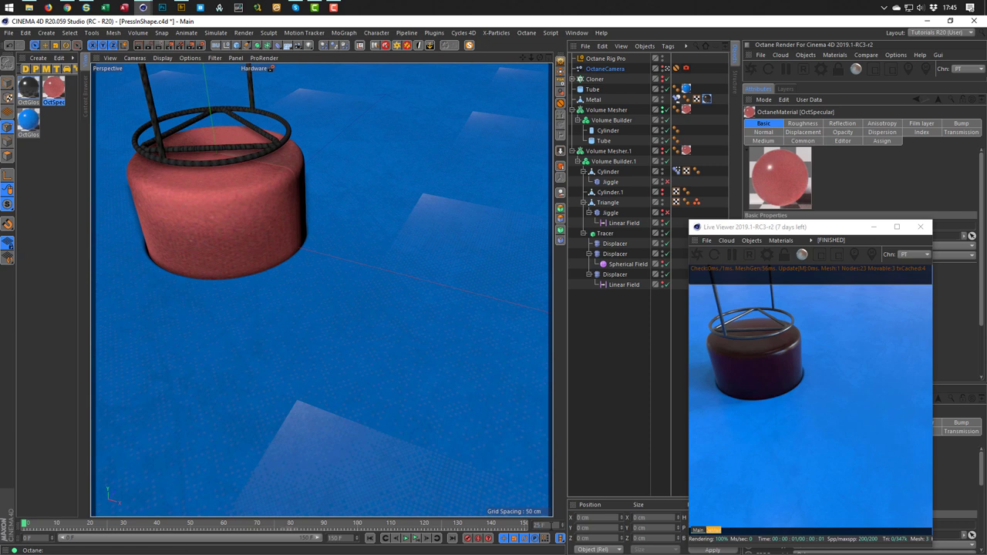
pyautogui.press('F8')
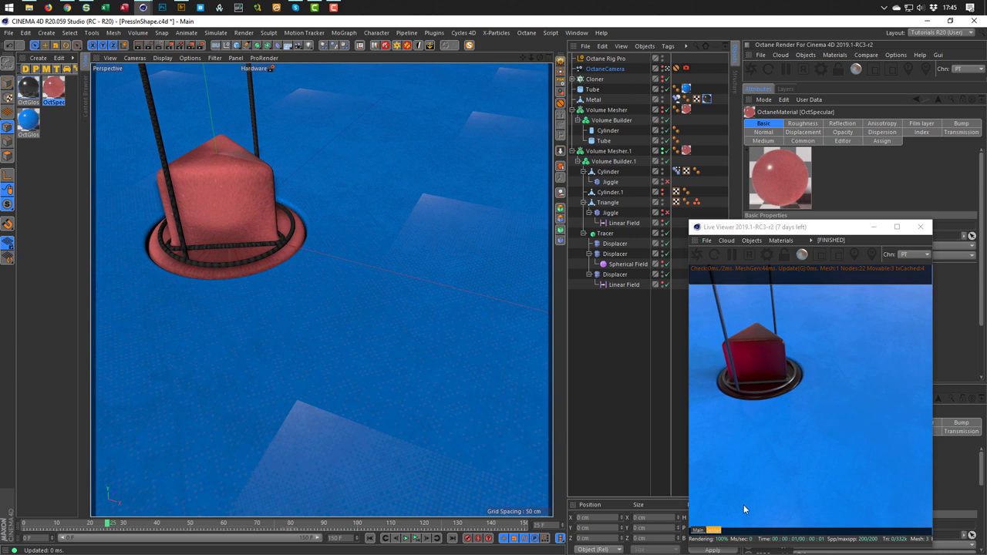
pyautogui.moveTo(822, 229); pyautogui.dragTo(783, 240)
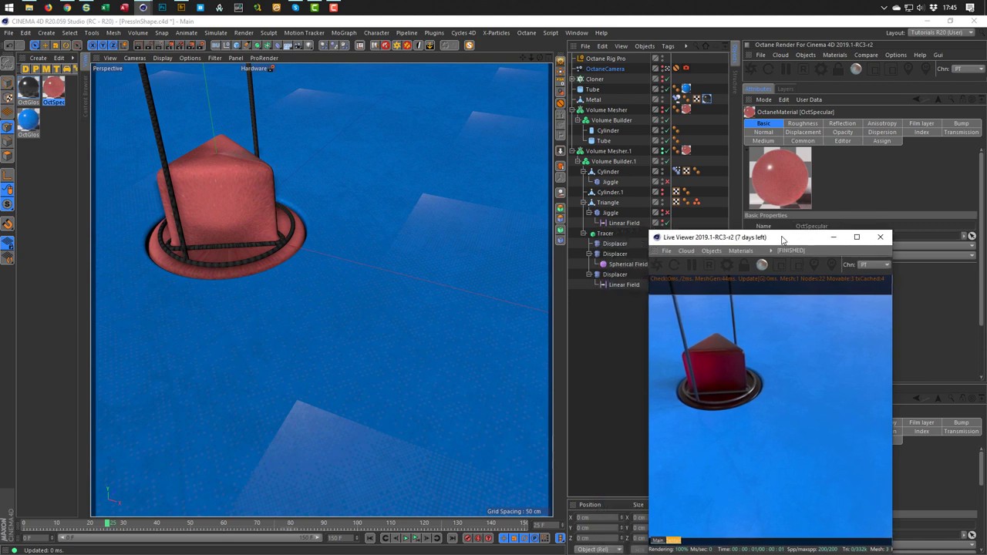
pyautogui.click(767, 109)
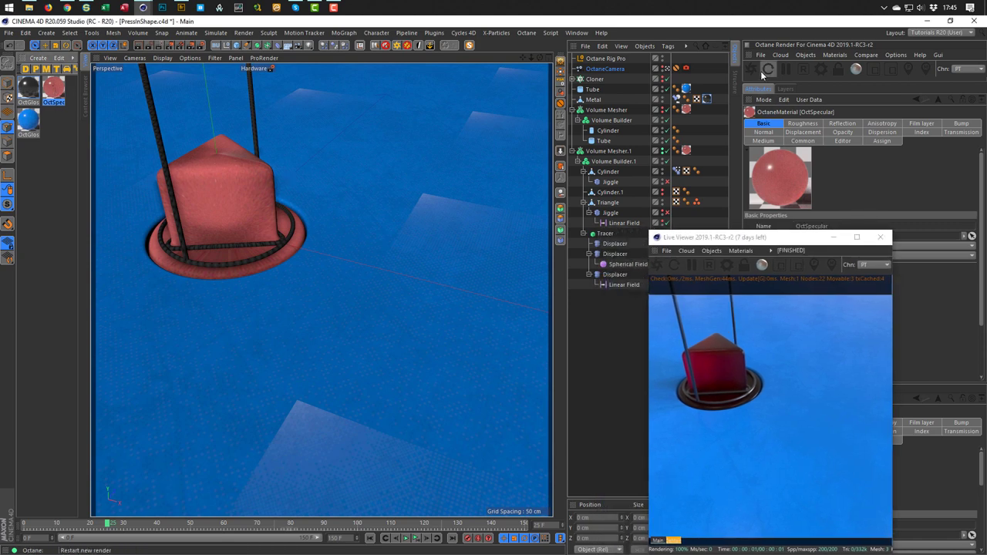
# Open OctSpecular in the node editor and set Scattering Medium Density to 14
pyautogui.click(834, 54)
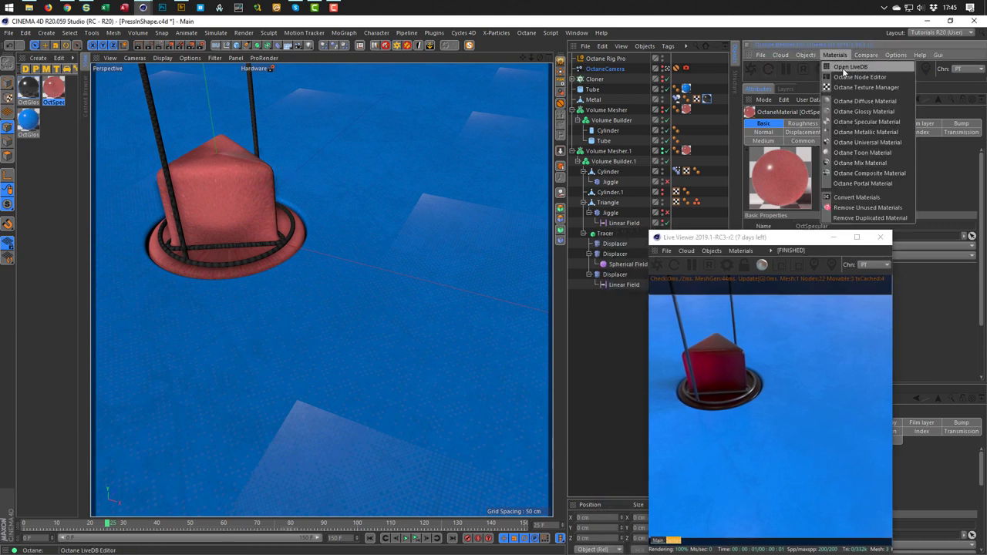
pyautogui.click(856, 77)
pyautogui.moveTo(641, 145); pyautogui.dragTo(467, 94)
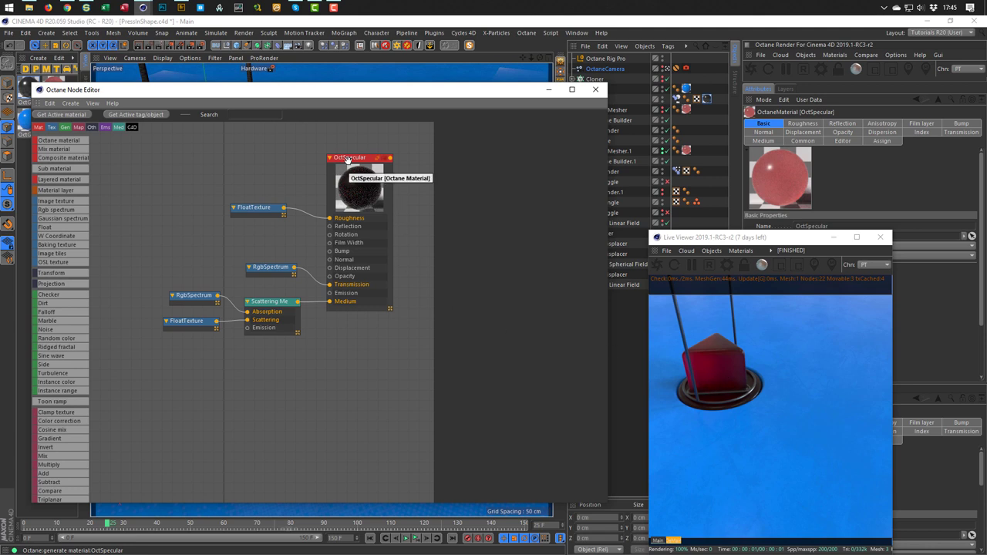
pyautogui.click(265, 308)
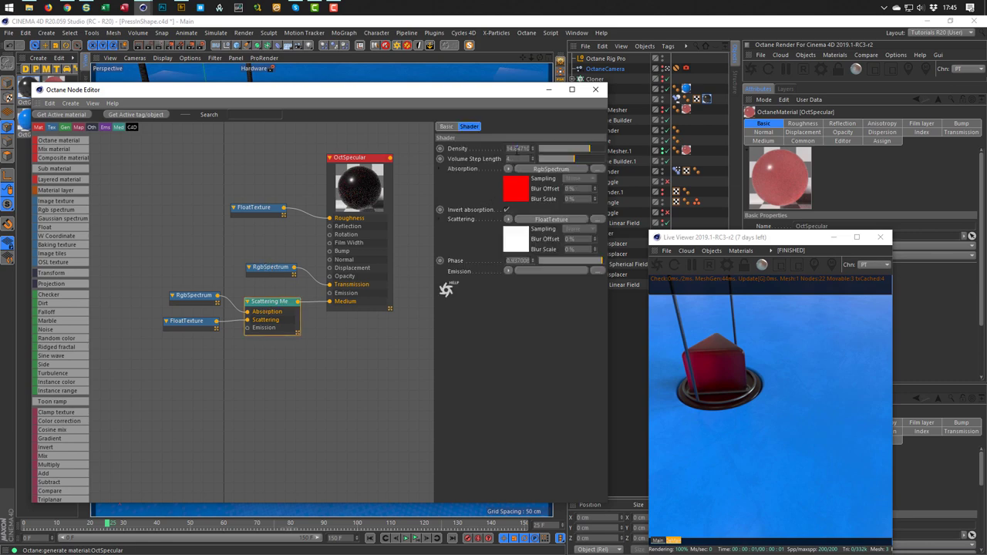
pyautogui.click(517, 149)
pyautogui.write('14')
pyautogui.press('Return')
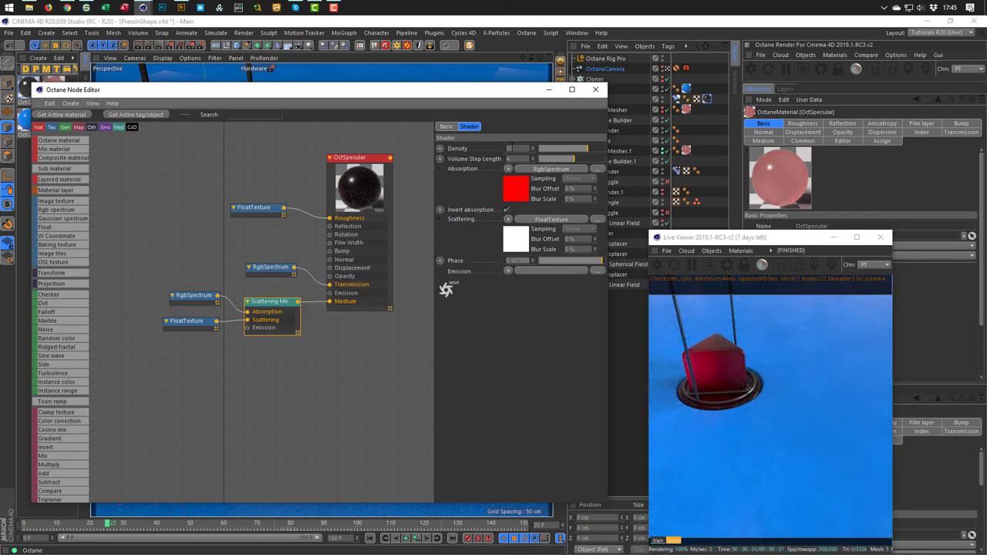
# Set the Roughness FloatTexture to 0.2 and close the node editor
pyautogui.click(256, 209)
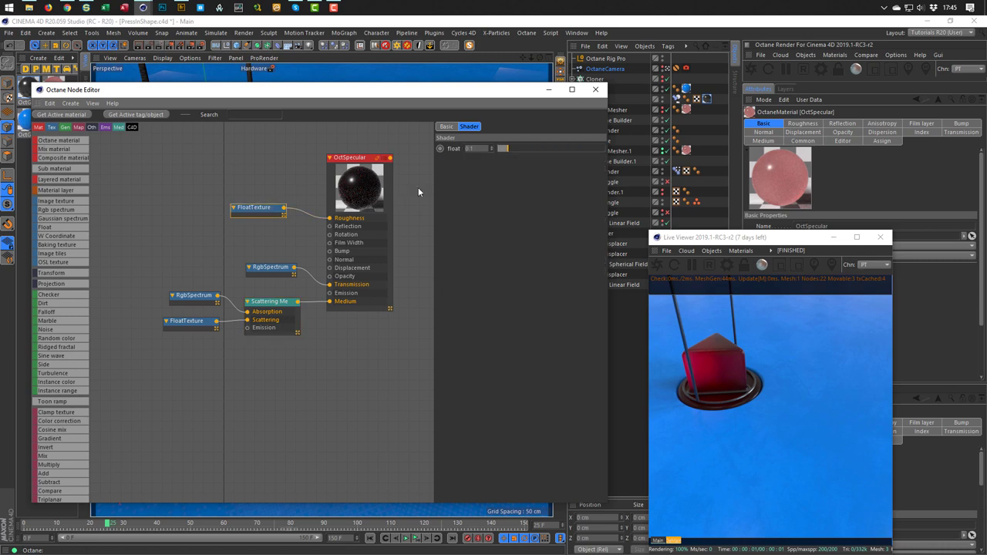
pyautogui.write('0.2')
pyautogui.press('Return')
pyautogui.click(595, 89)
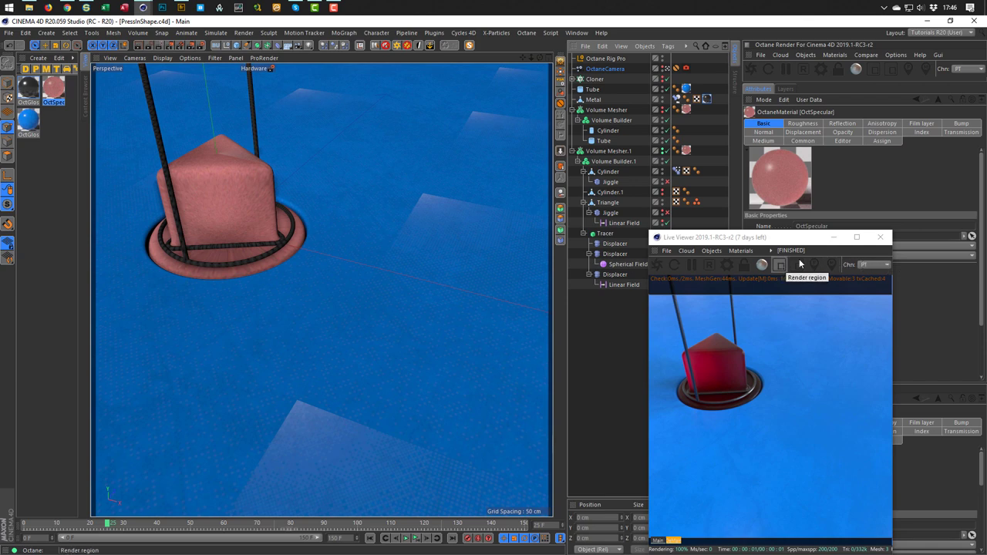
# Close the Live Viewer and set the Render Settings output frame range to All Frames (0–150 F)
pyautogui.click(878, 238)
pyautogui.click(879, 238)
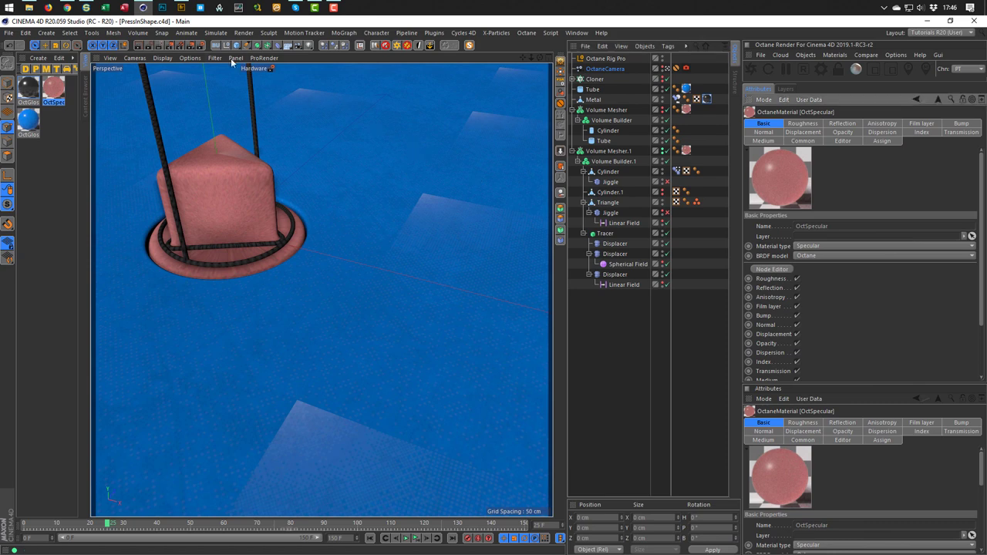
pyautogui.click(199, 47)
pyautogui.click(203, 302)
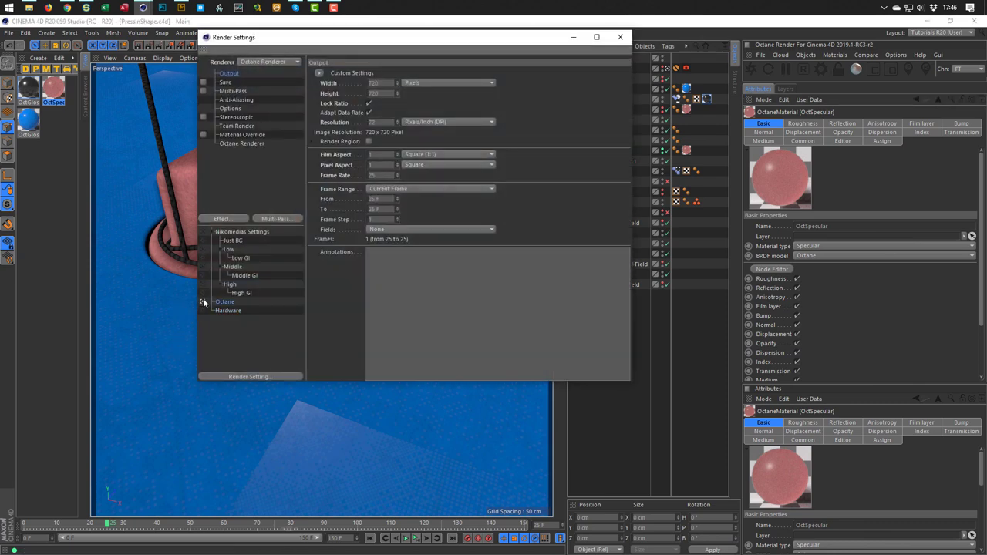
pyautogui.click(241, 144)
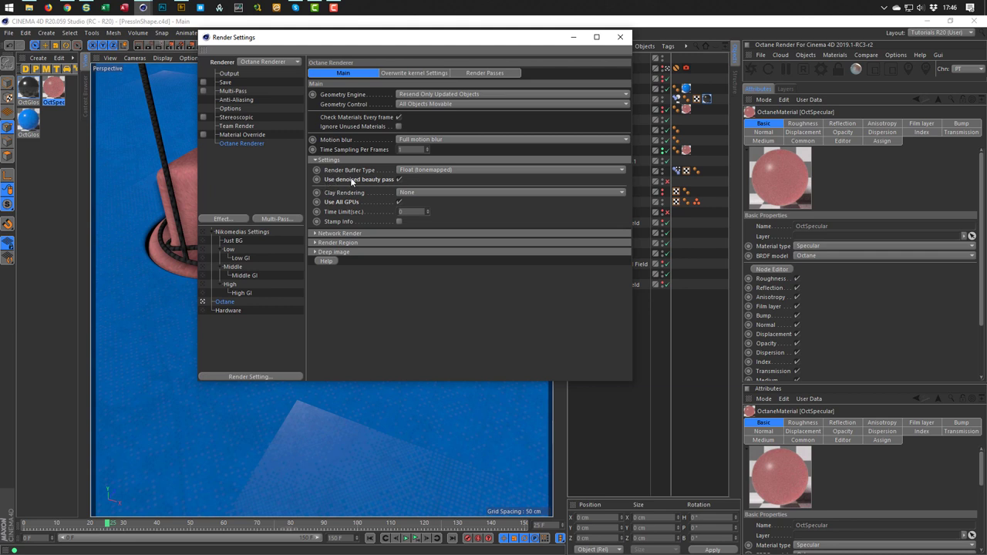
pyautogui.click(229, 73)
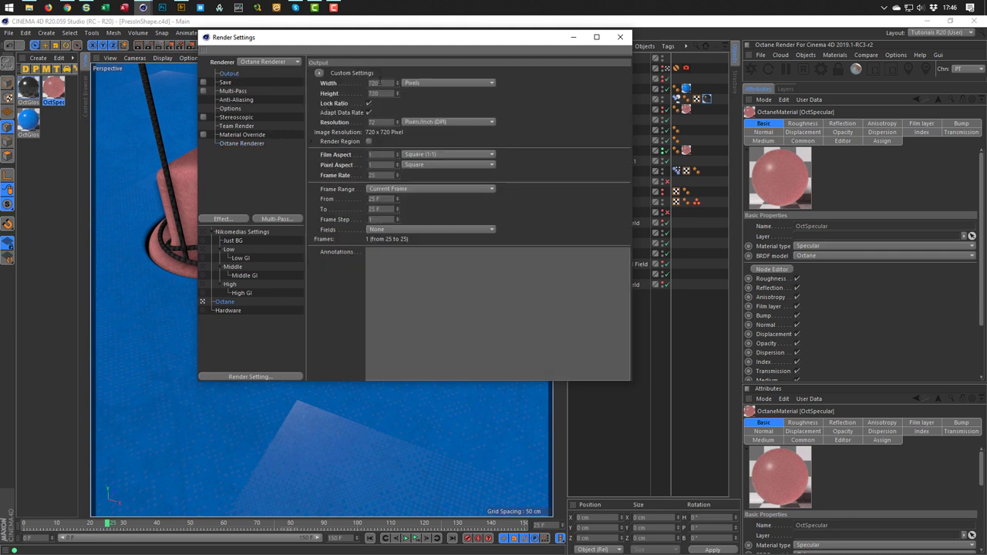
pyautogui.click(436, 189)
pyautogui.click(440, 219)
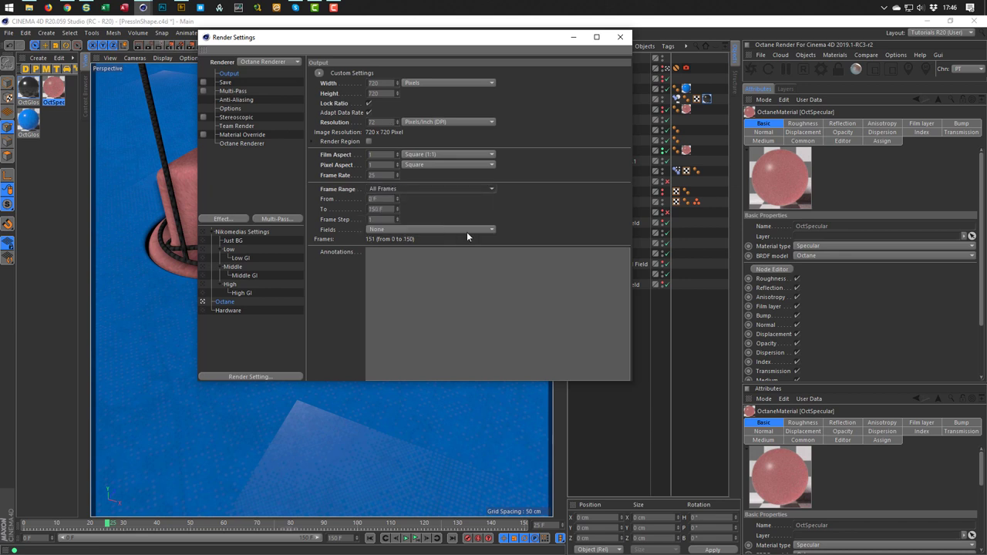
# Render the sequence to the Picture Viewer, play it back, then stop it at frame 94 of 151
pyautogui.hotkey('ctrl', 'b')
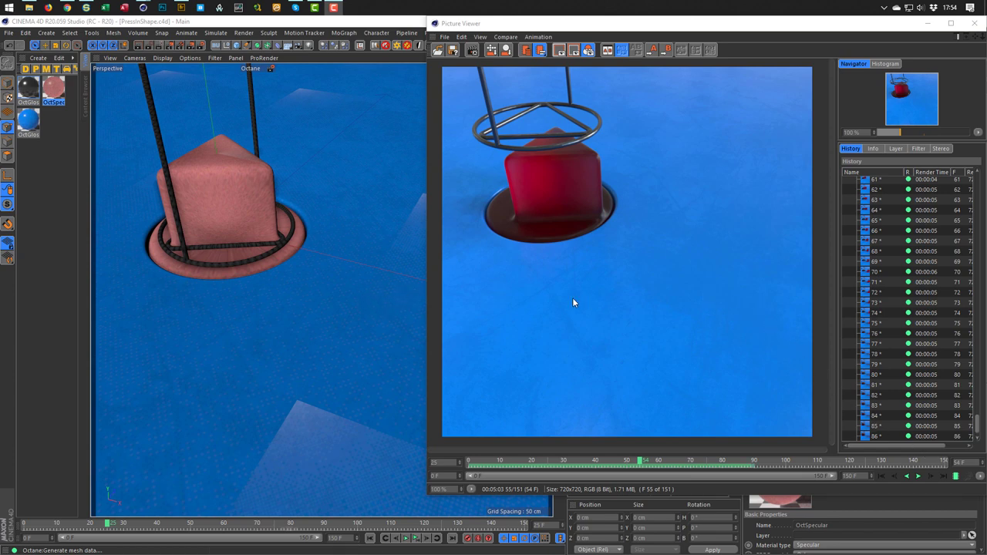
pyautogui.click(955, 476)
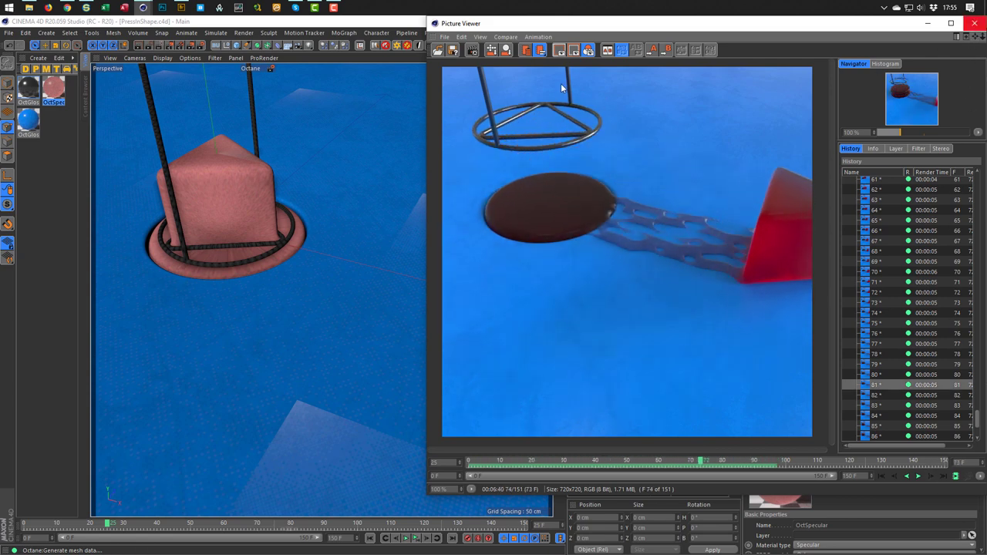
pyautogui.click(977, 25)
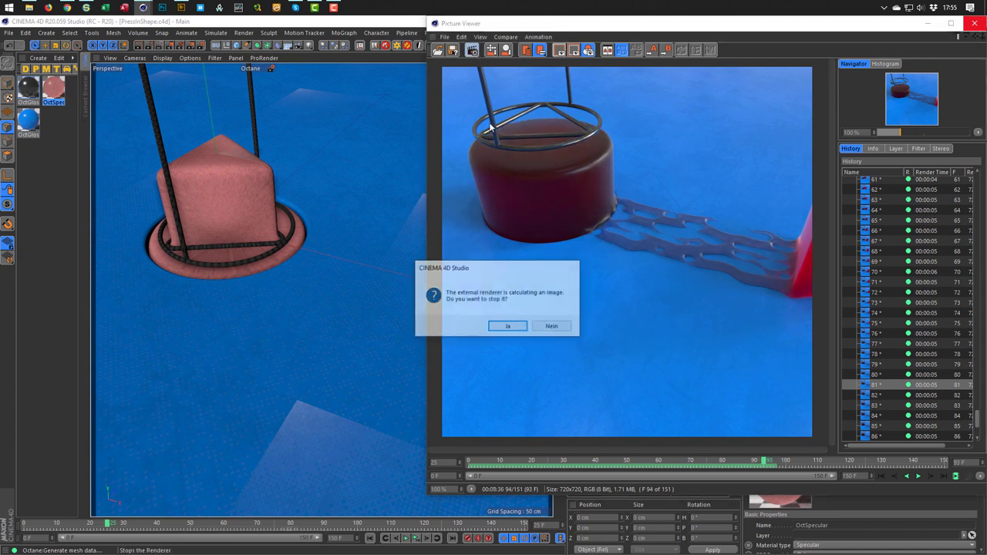
pyautogui.click(520, 328)
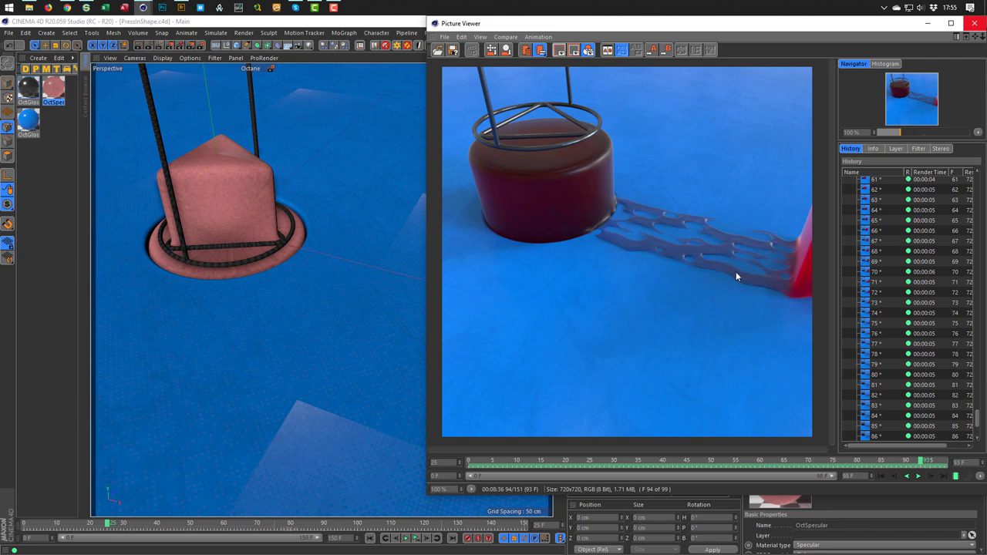
pyautogui.click(974, 24)
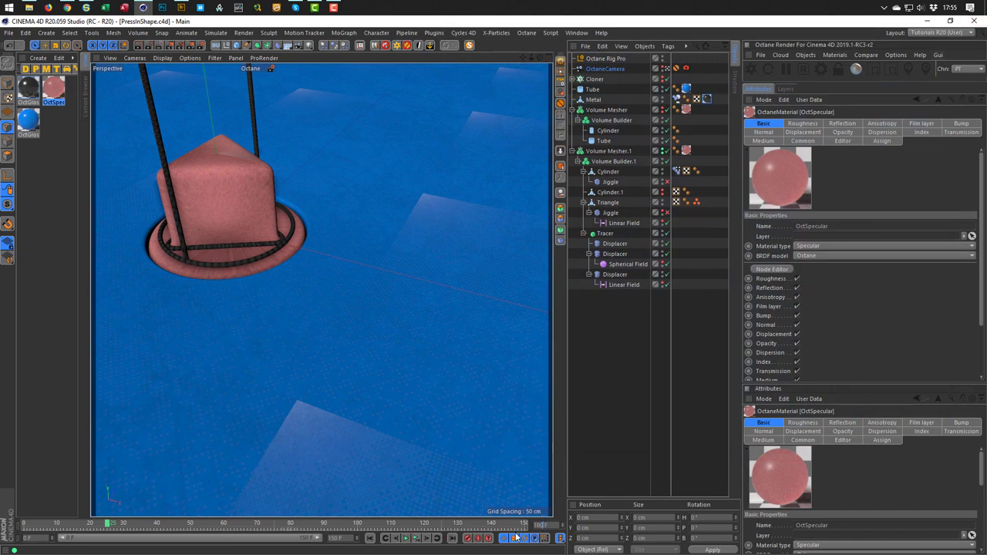
# At frame 100, toggle the Tracer mesher, exclude Cylinder from Volume Builder.1, replay the animation and open the Live Viewer
pyautogui.hotkey('shift', 'g')
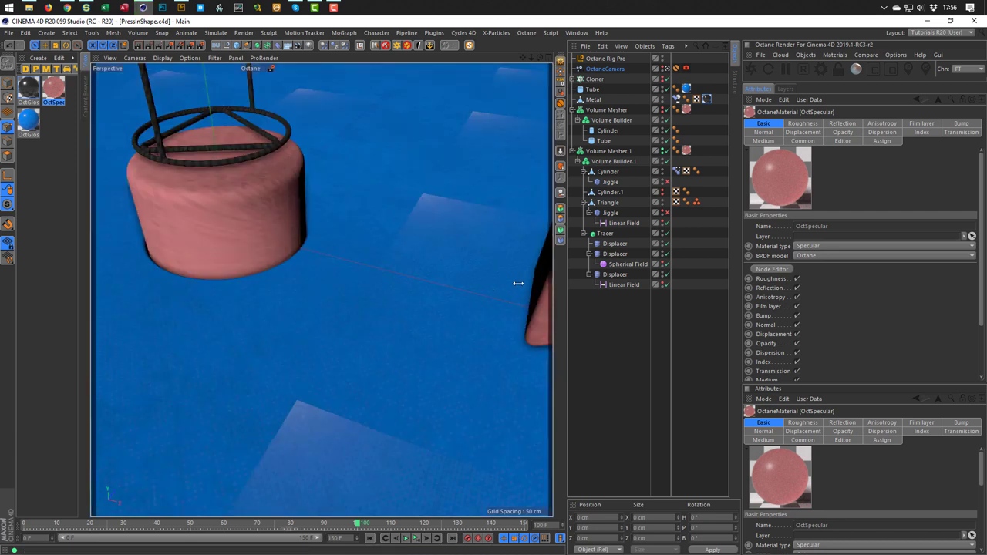
pyautogui.click(606, 234)
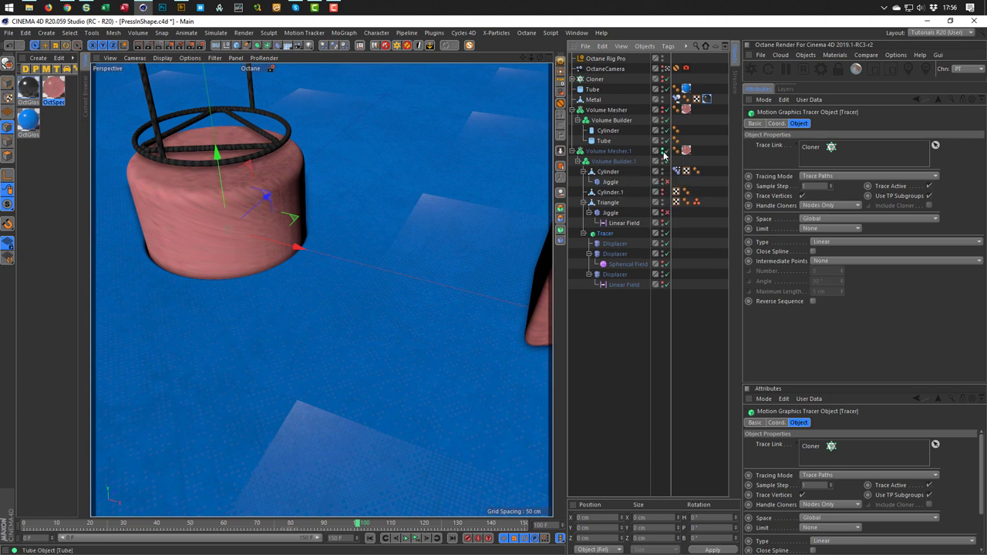
pyautogui.click(667, 151)
pyautogui.click(613, 162)
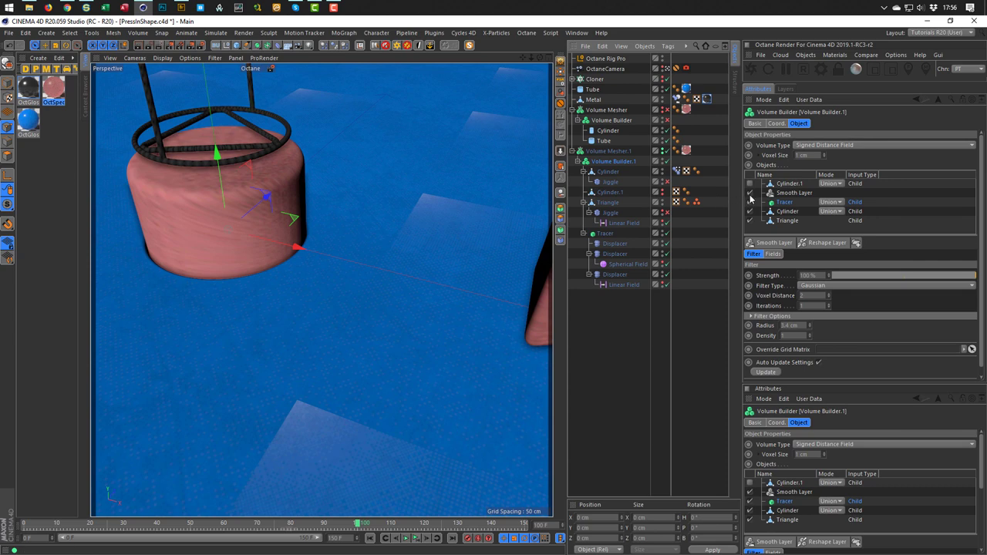
pyautogui.click(749, 212)
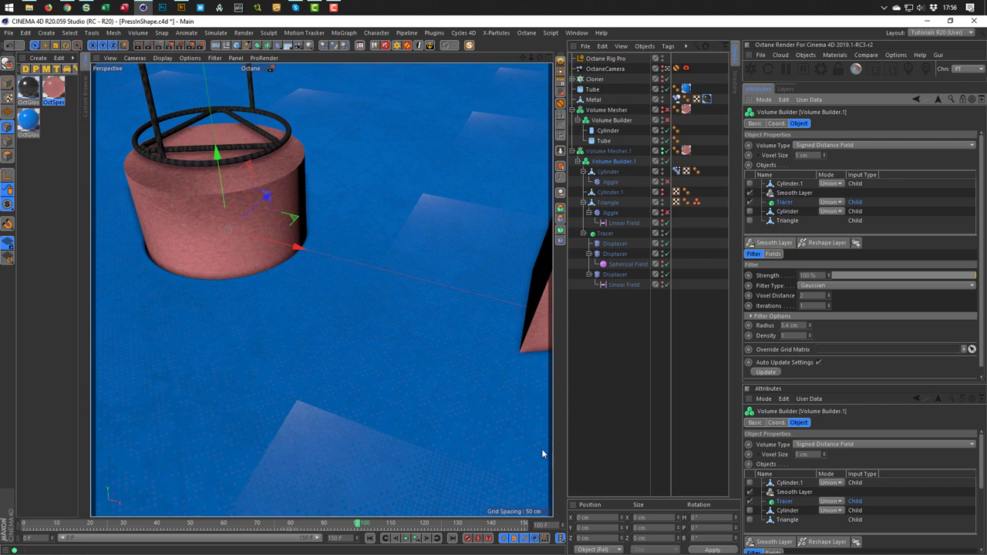
pyautogui.click(417, 540)
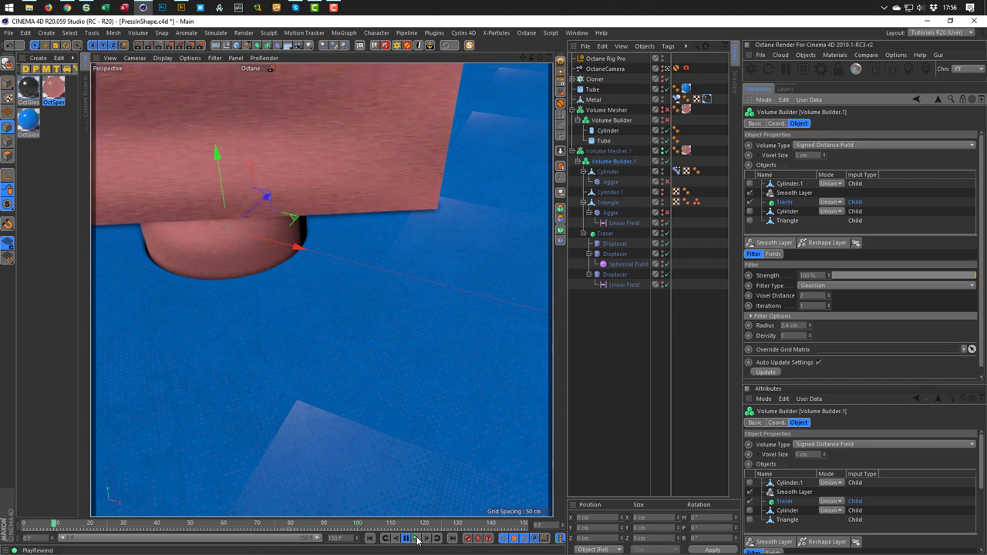
pyautogui.click(407, 538)
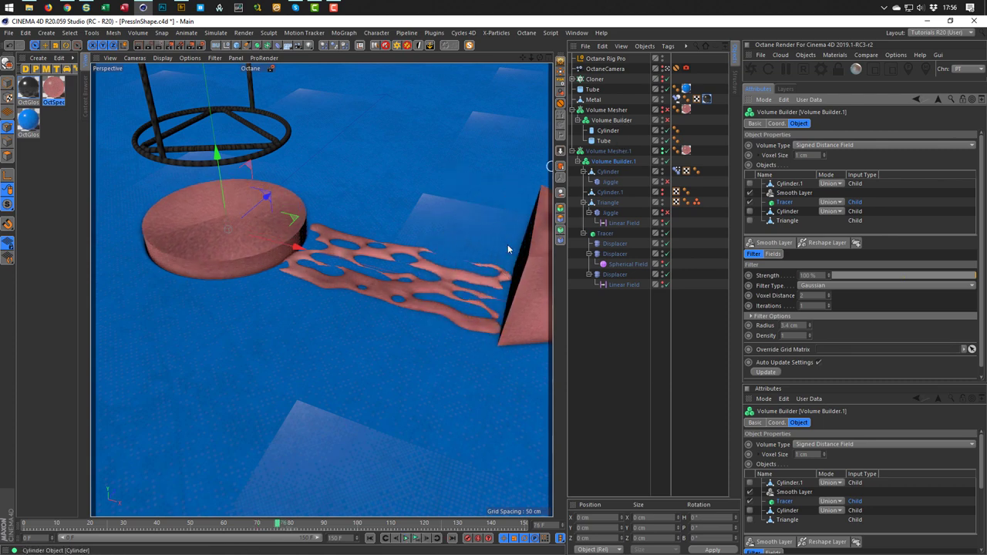
pyautogui.click(752, 69)
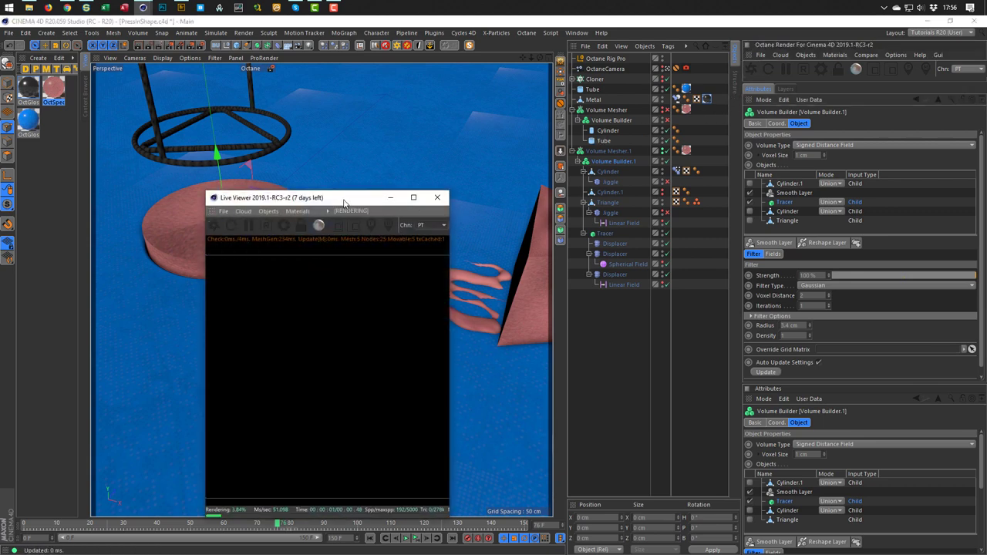
# Raise the Tracer about 1.275 cm on Y so the trail breaks into scattered patches
pyautogui.moveTo(344, 202); pyautogui.dragTo(787, 193)
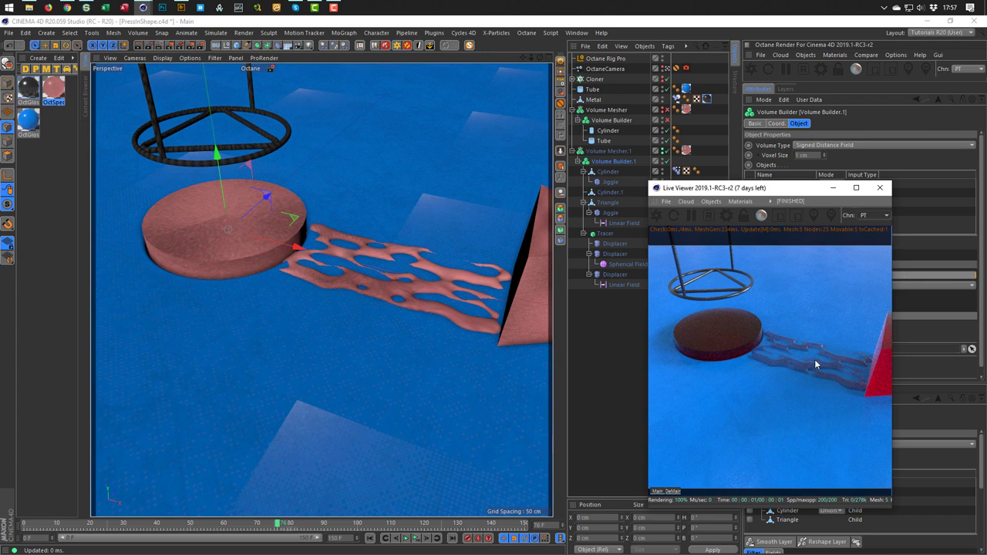
pyautogui.moveTo(775, 189); pyautogui.dragTo(852, 196)
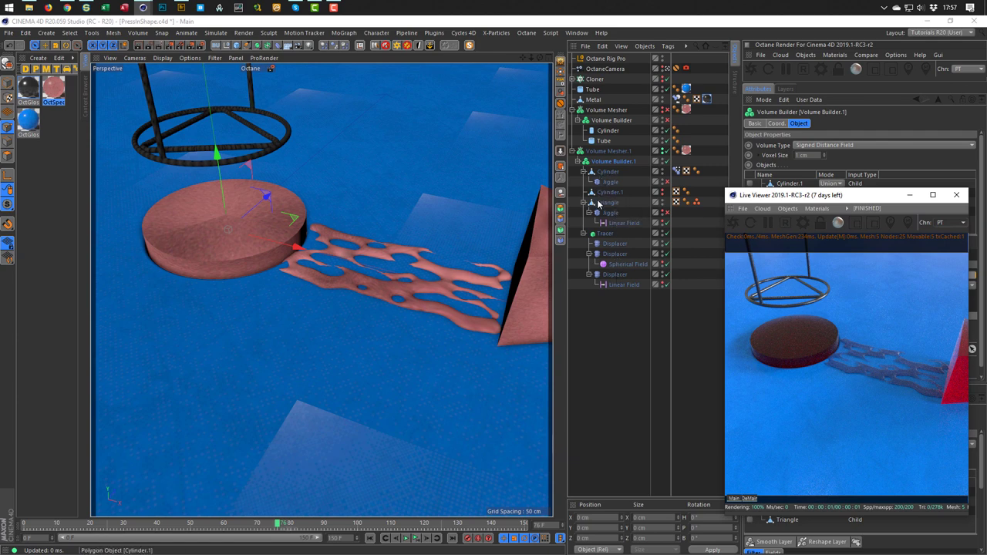
pyautogui.click(605, 233)
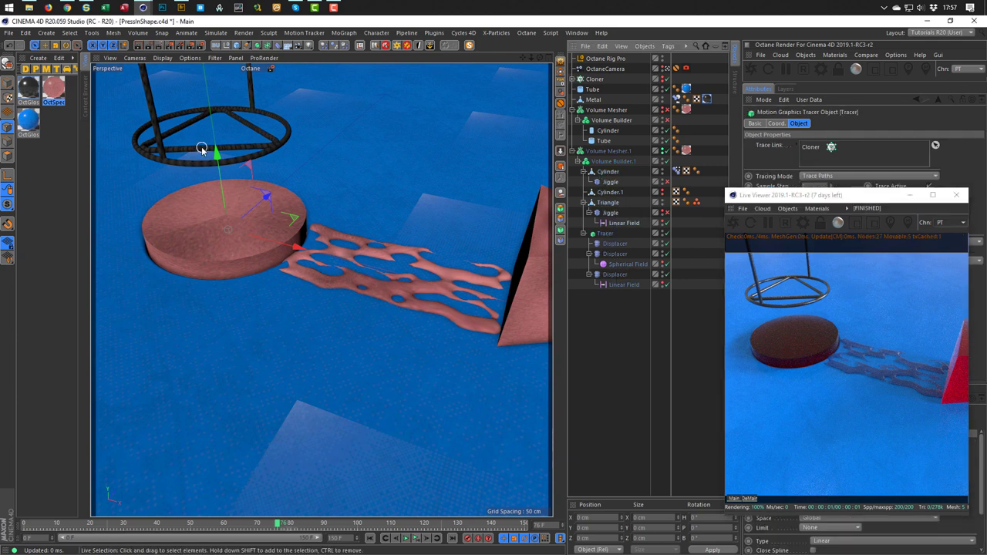
pyautogui.moveTo(215, 153); pyautogui.dragTo(217, 154)
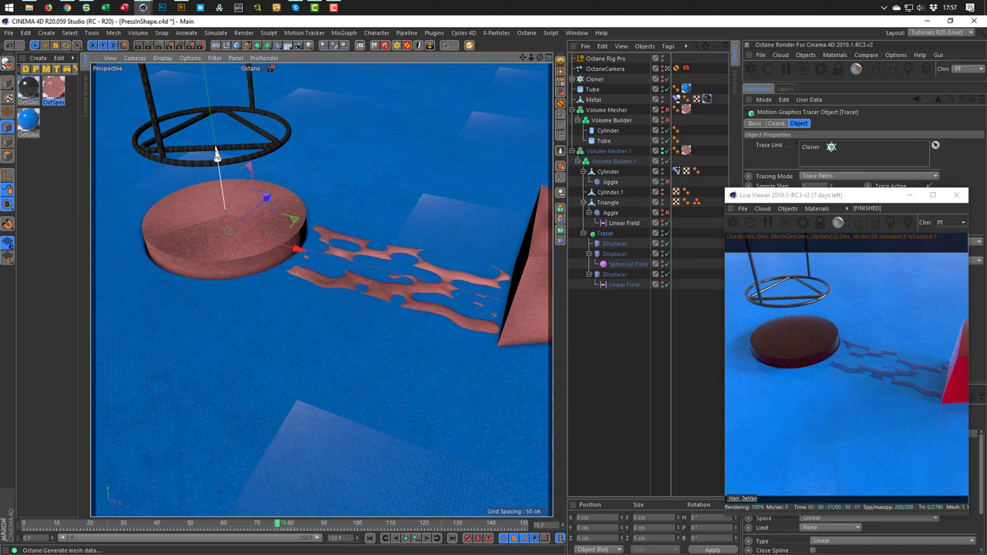
# Set the first Displacer's Height to 20 cm
pyautogui.click(600, 247)
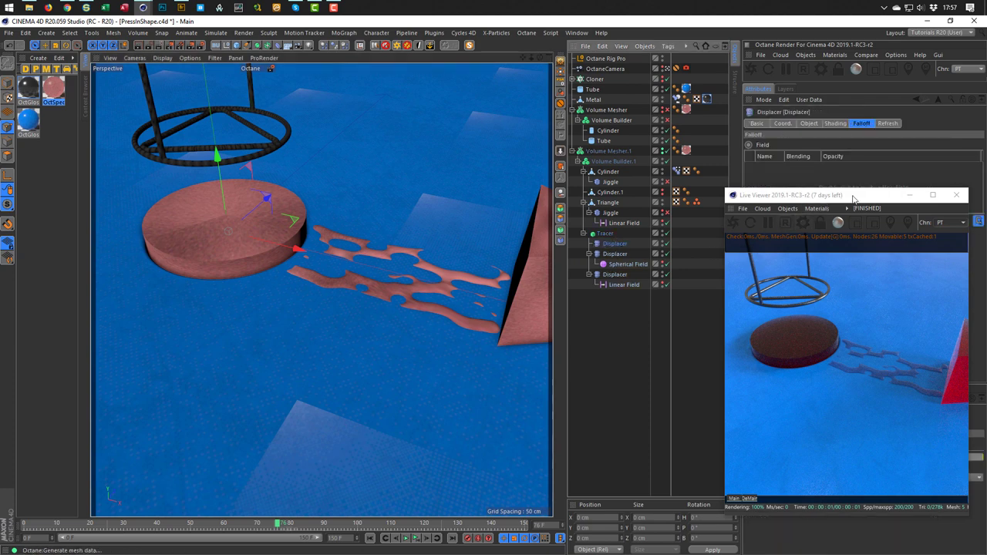
pyautogui.moveTo(854, 199); pyautogui.dragTo(713, 249)
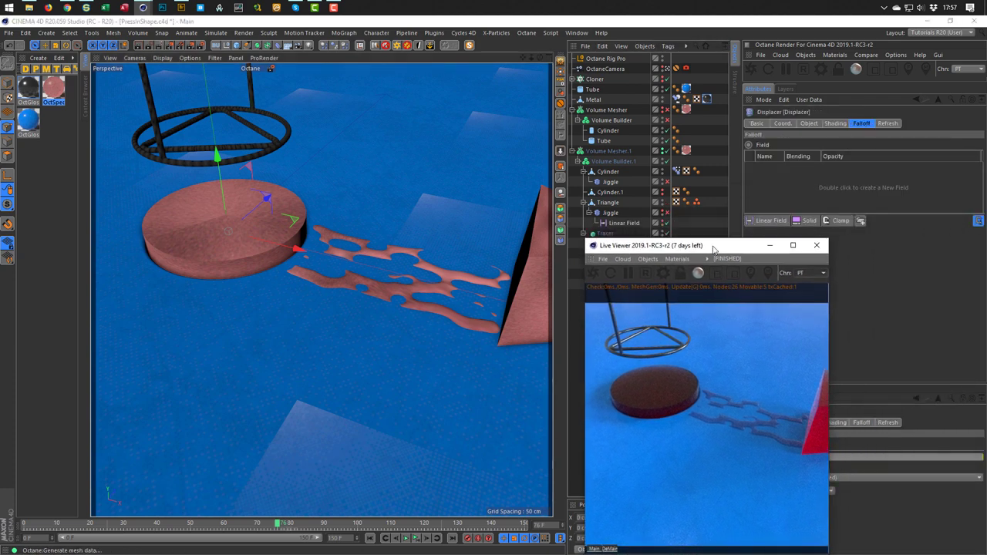
pyautogui.click(836, 123)
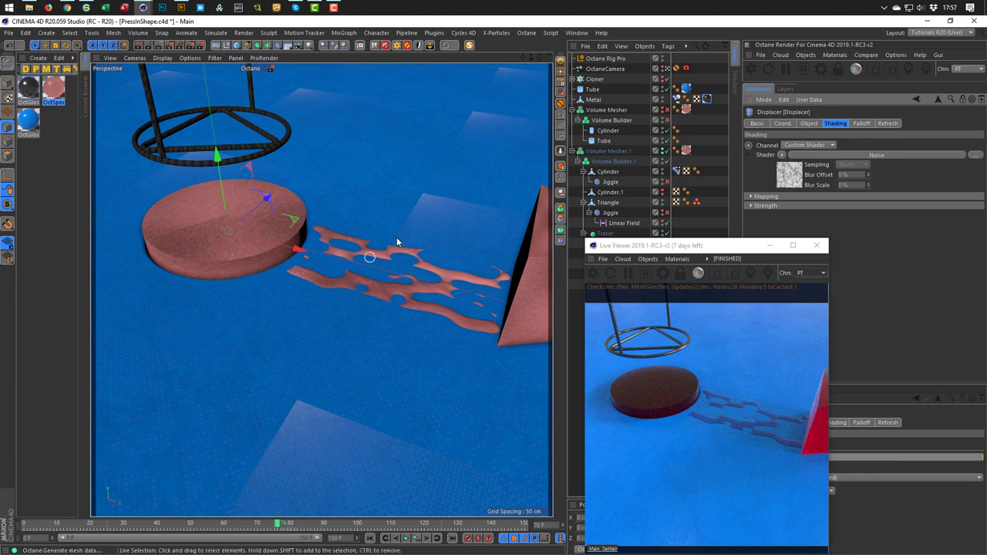
pyautogui.click(808, 125)
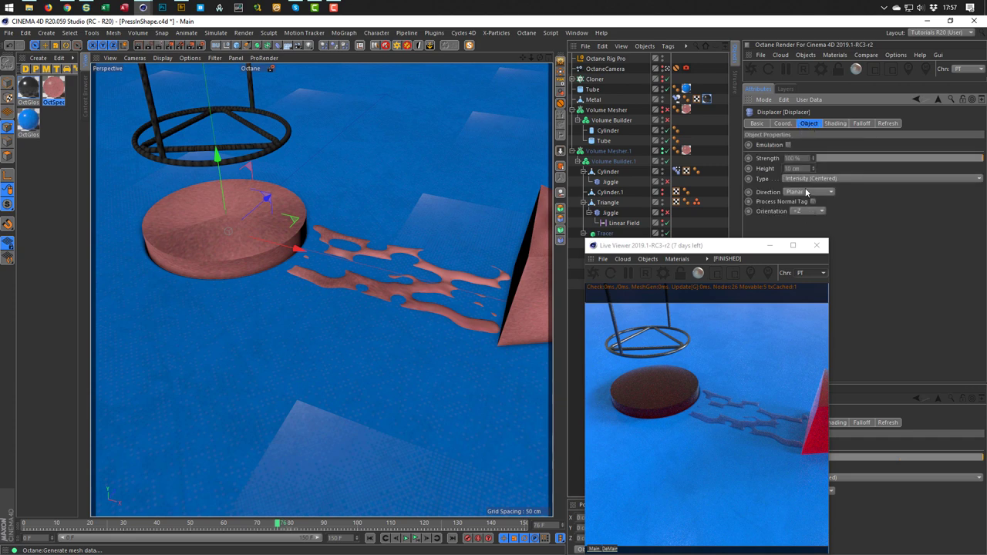
pyautogui.moveTo(815, 168)
pyautogui.mouseDown()
pyautogui.moveTo(815, 150)
pyautogui.moveTo(814, 164)
pyautogui.mouseUp()
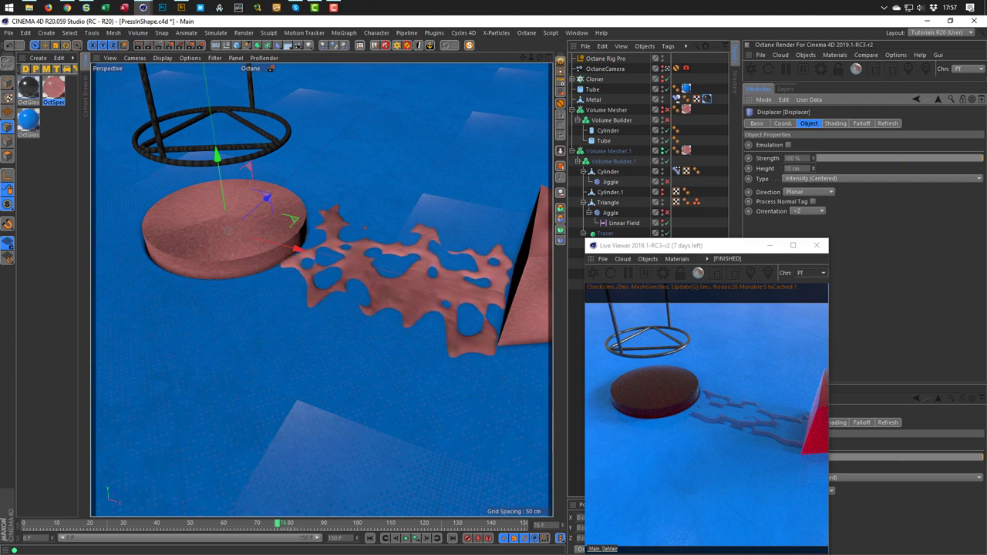
pyautogui.click(793, 168)
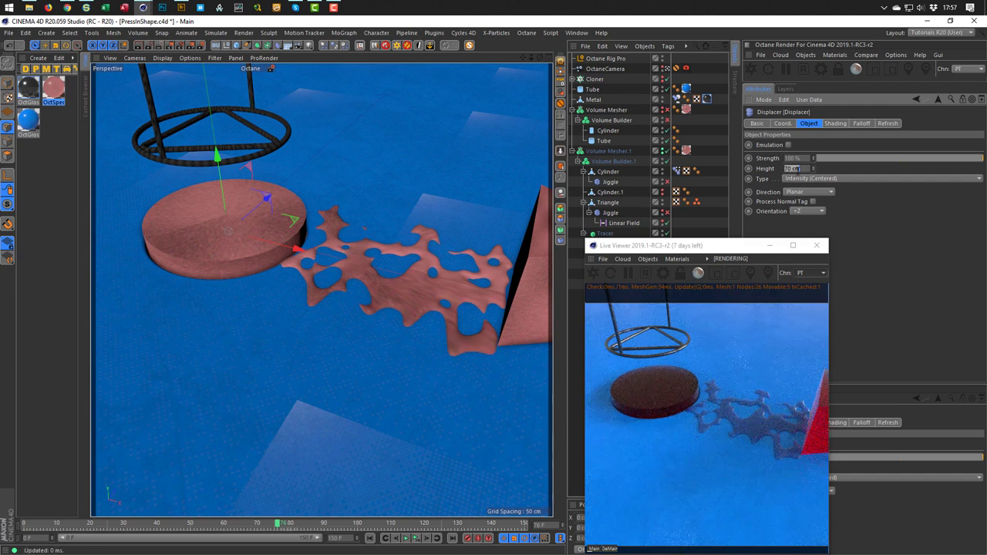
pyautogui.write('20')
pyautogui.press('Return')
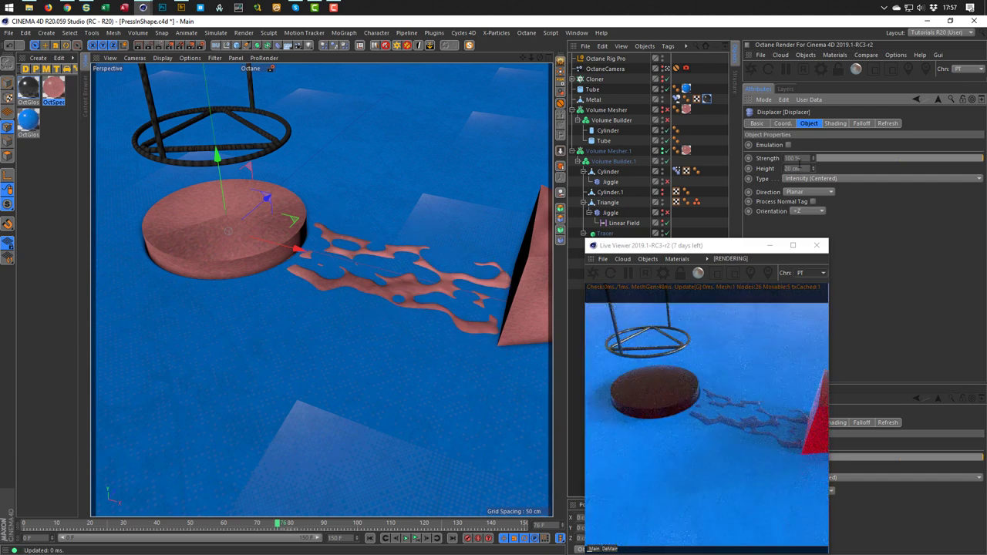
# Open the Displacer's Noise shader settings from its Shading tab
pyautogui.click(835, 125)
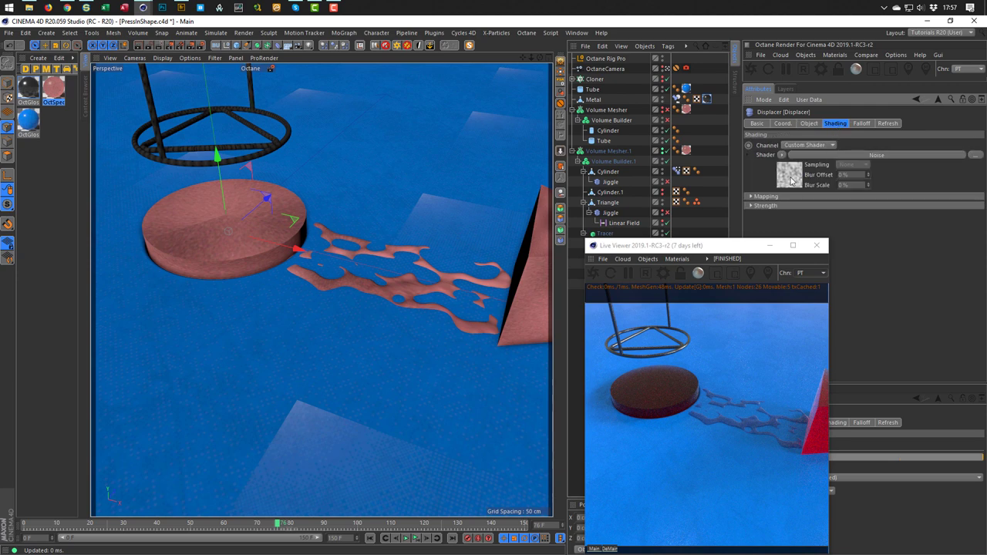
pyautogui.click(793, 181)
pyautogui.moveTo(733, 247); pyautogui.dragTo(646, 181)
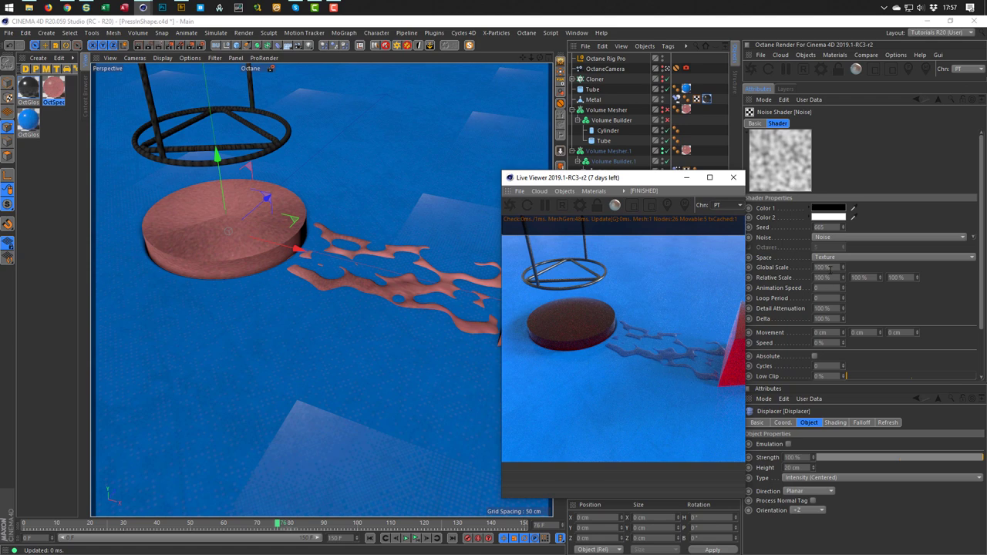
# Set the Noise shader's Global Scale to 200 %, then to 20 %
pyautogui.click(822, 266)
pyautogui.write('200')
pyautogui.press('Return')
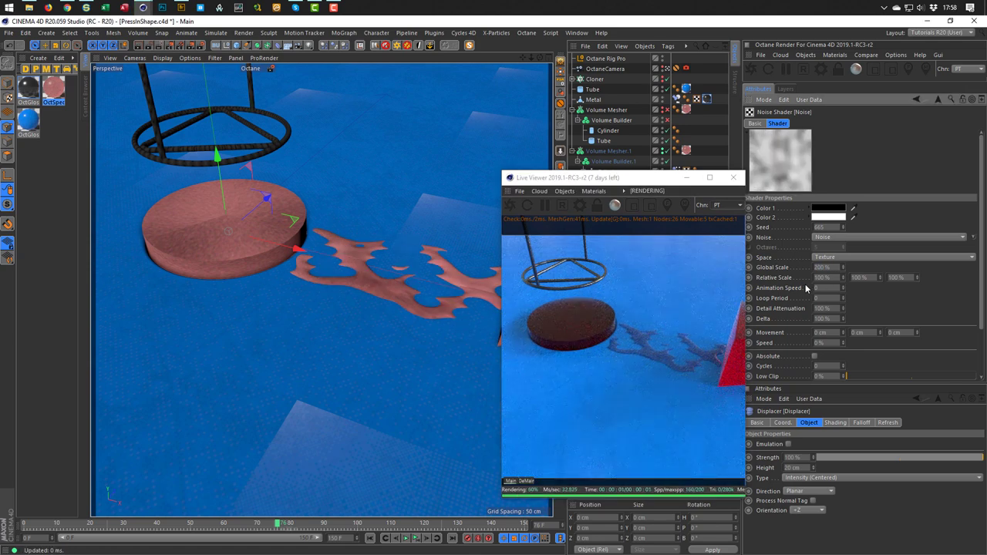
pyautogui.click(822, 267)
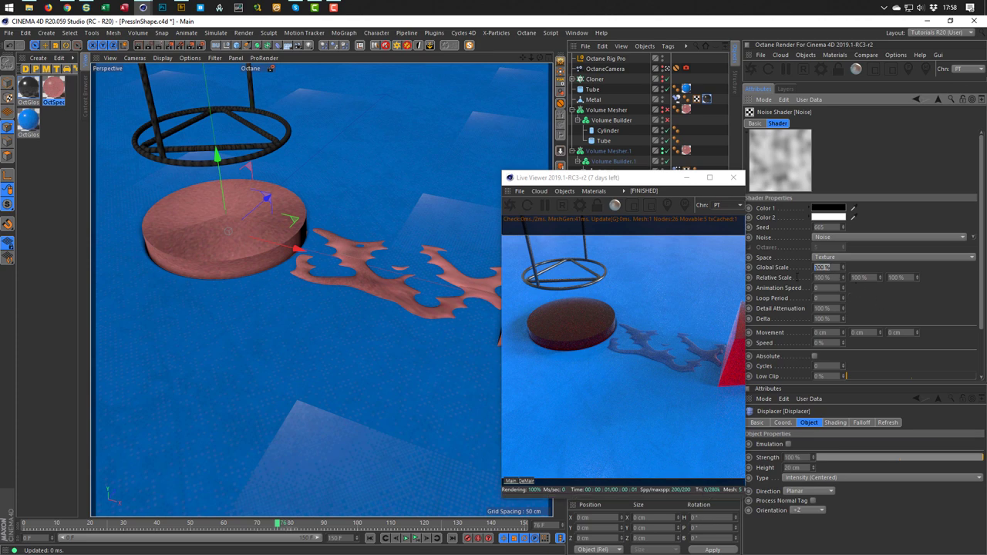
pyautogui.write('20')
pyautogui.press('Return')
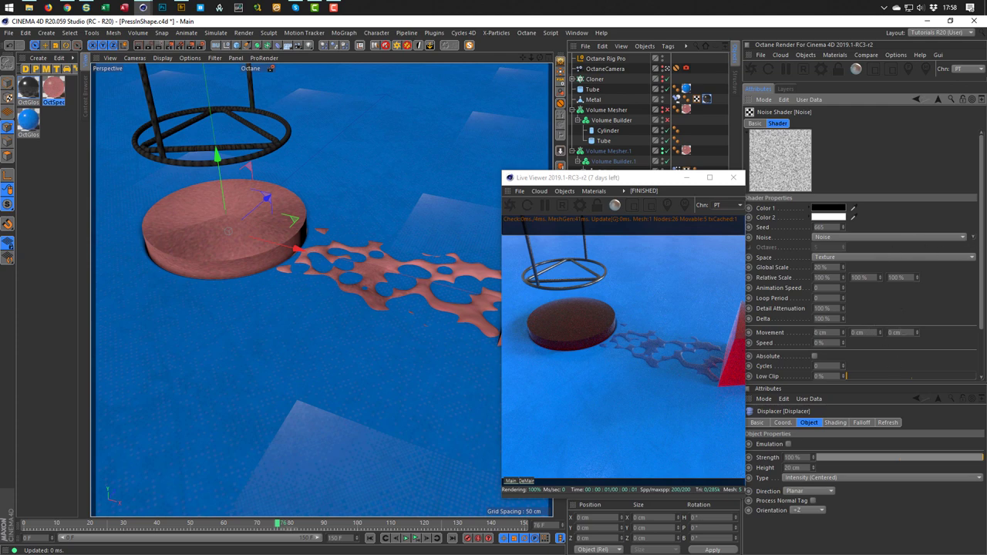
# Experiment with the noise Low/High Clip and Brightness, and reset Contrast to 0 %
pyautogui.scroll(-3, 985, 250)
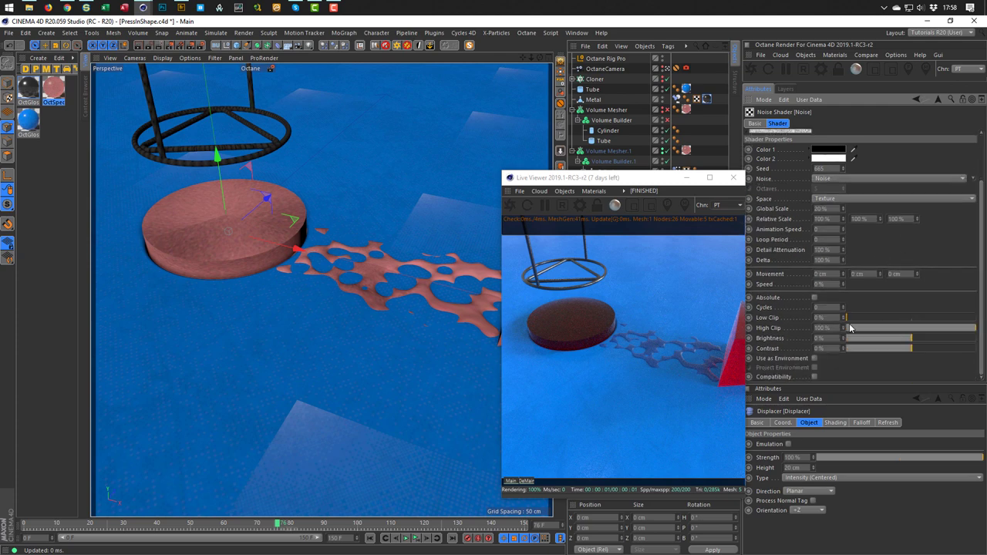
pyautogui.moveTo(885, 318); pyautogui.dragTo(840, 319)
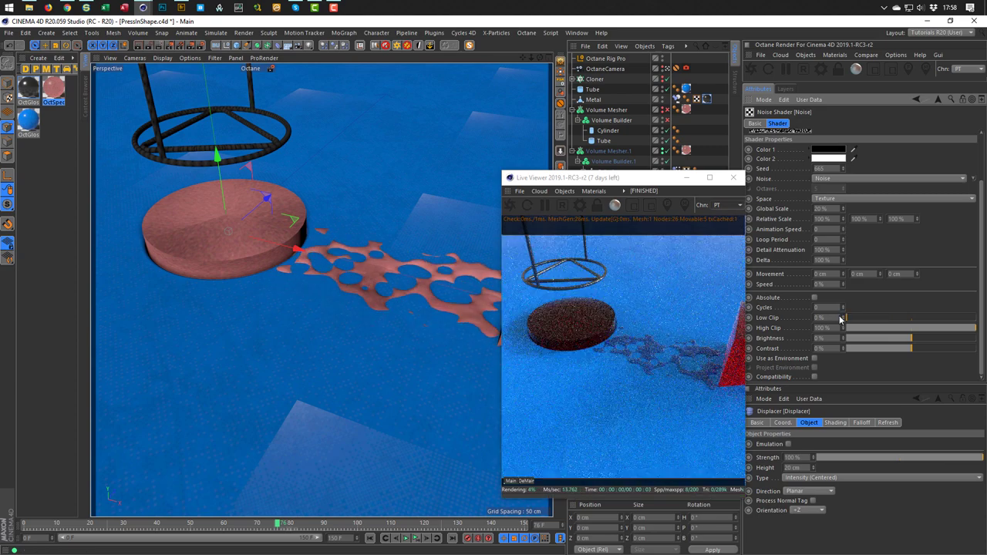
pyautogui.click(923, 329)
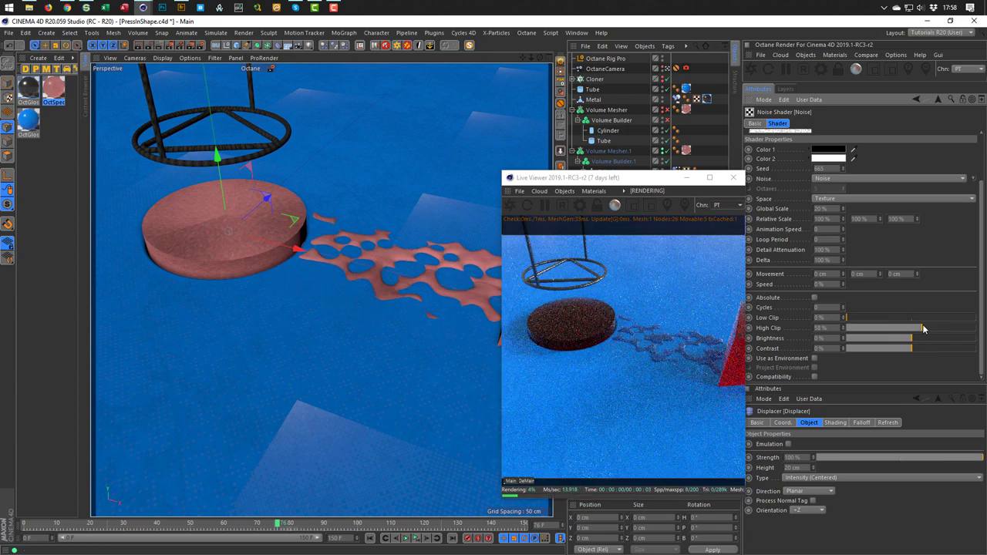
pyautogui.moveTo(923, 330); pyautogui.dragTo(986, 330)
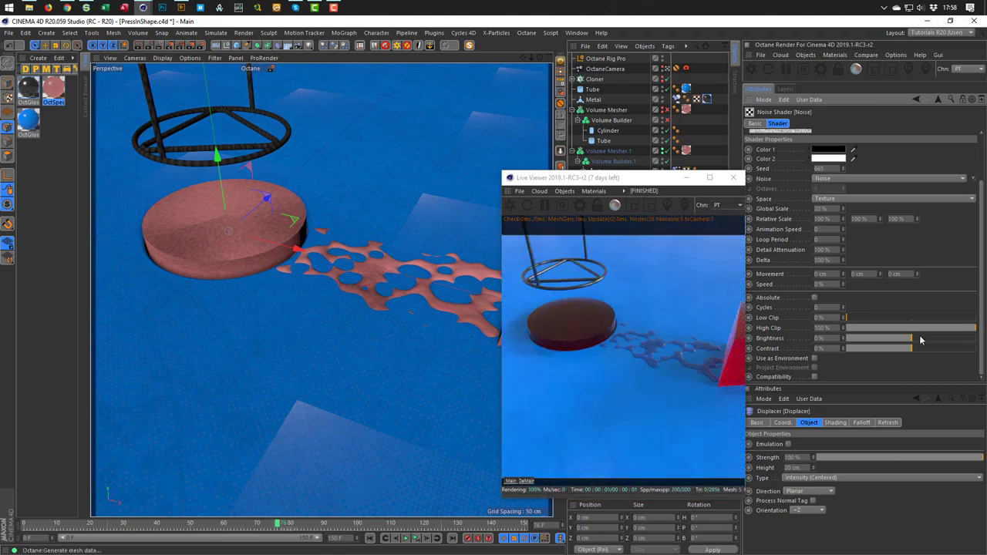
pyautogui.moveTo(915, 341); pyautogui.dragTo(934, 349)
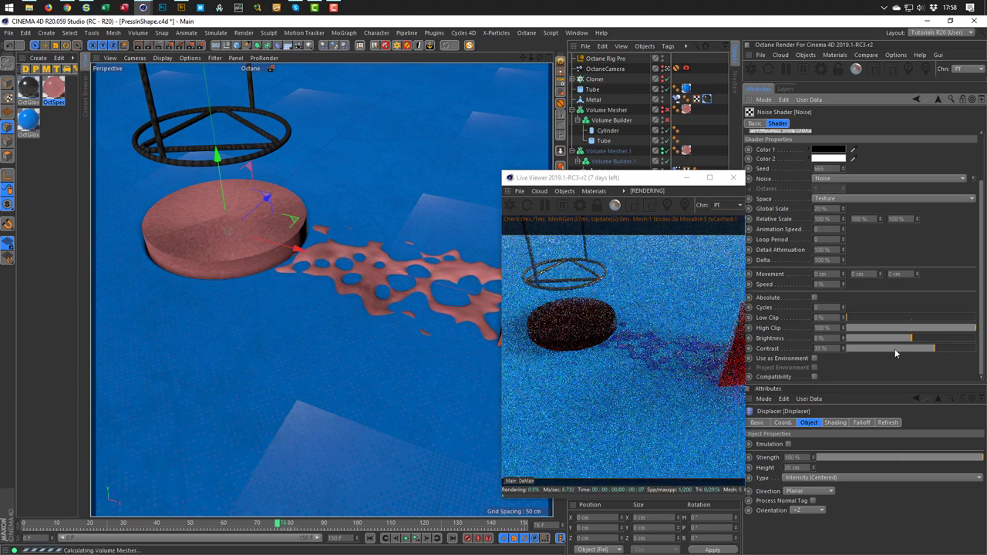
pyautogui.click(843, 348)
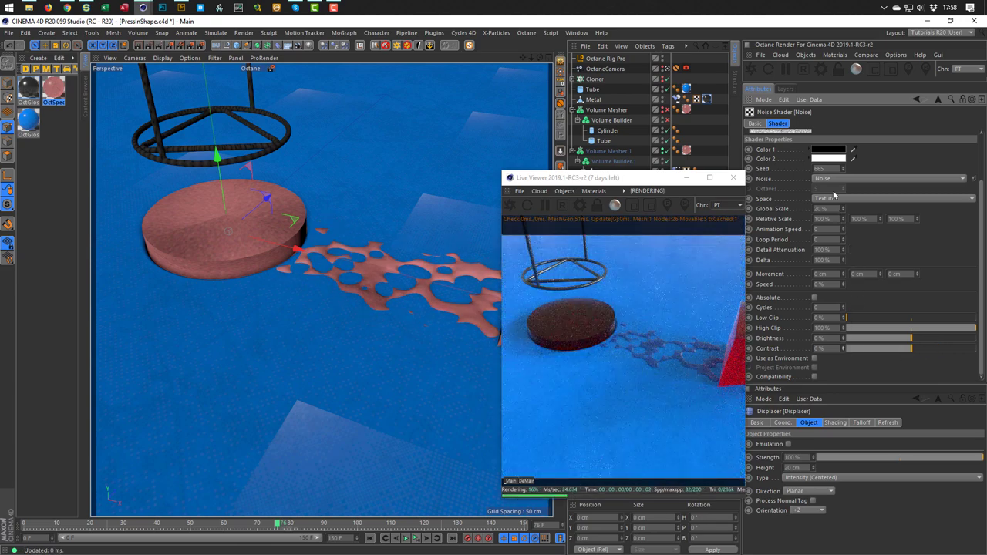
pyautogui.moveTo(640, 184); pyautogui.dragTo(445, 164)
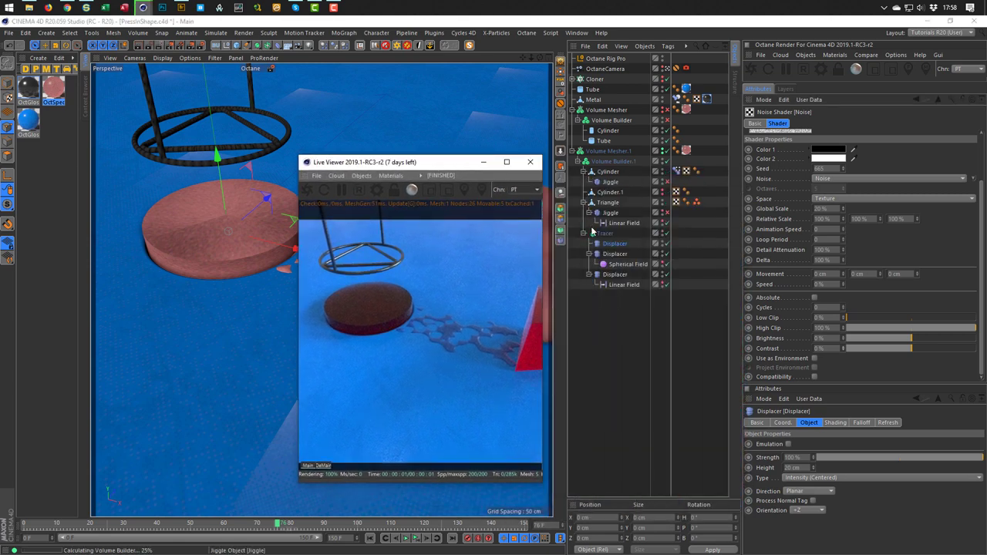
# Set the Displacer under Tracer to a Height of 30 cm
pyautogui.click(613, 244)
pyautogui.click(809, 123)
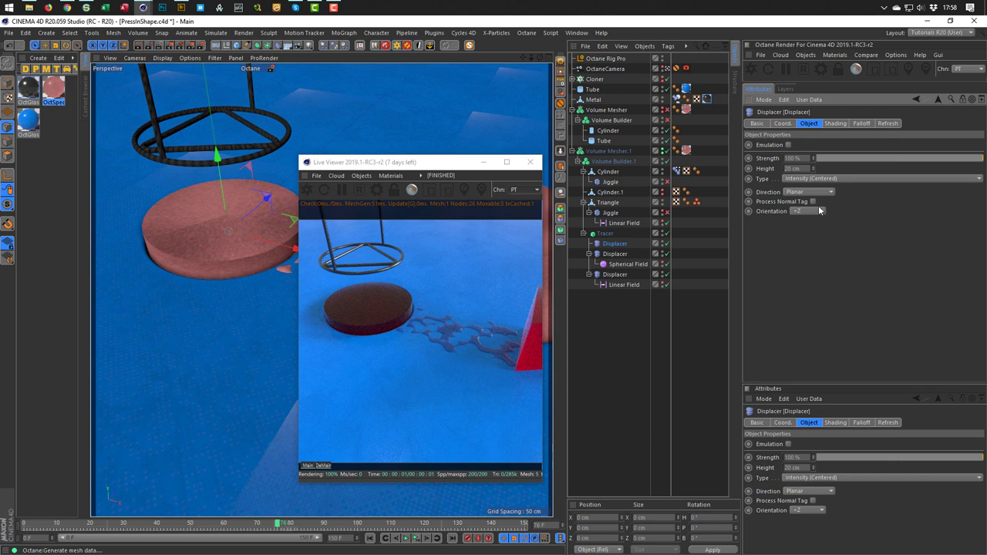
pyautogui.click(794, 168)
pyautogui.write('30')
pyautogui.press('Return')
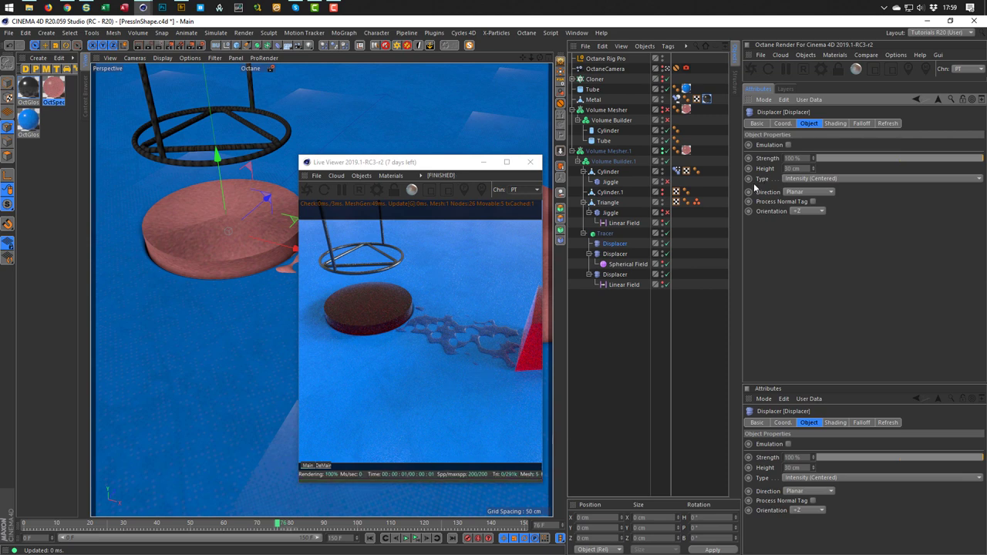
# Darken the noise's Color 1 and switch its Space to UV (2D)
pyautogui.click(835, 123)
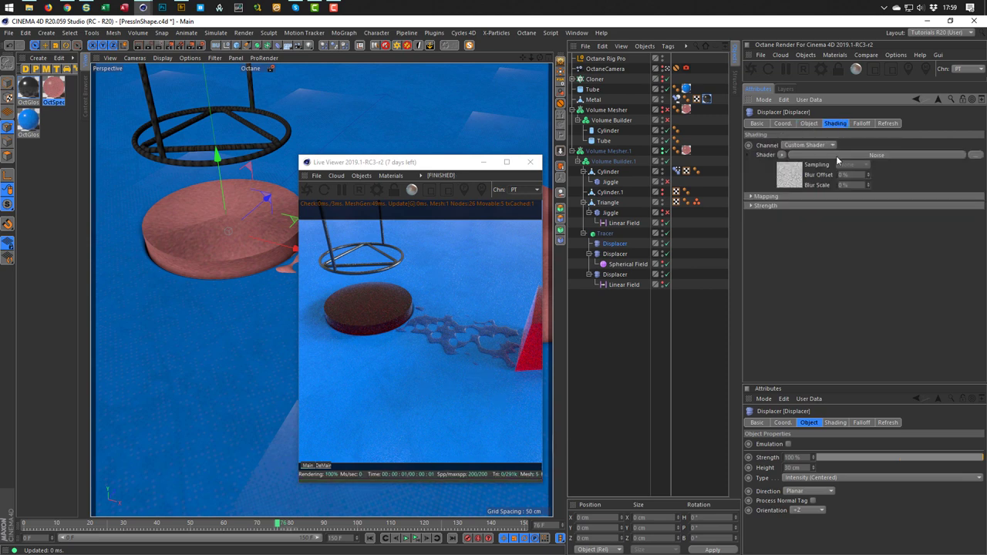
pyautogui.click(836, 155)
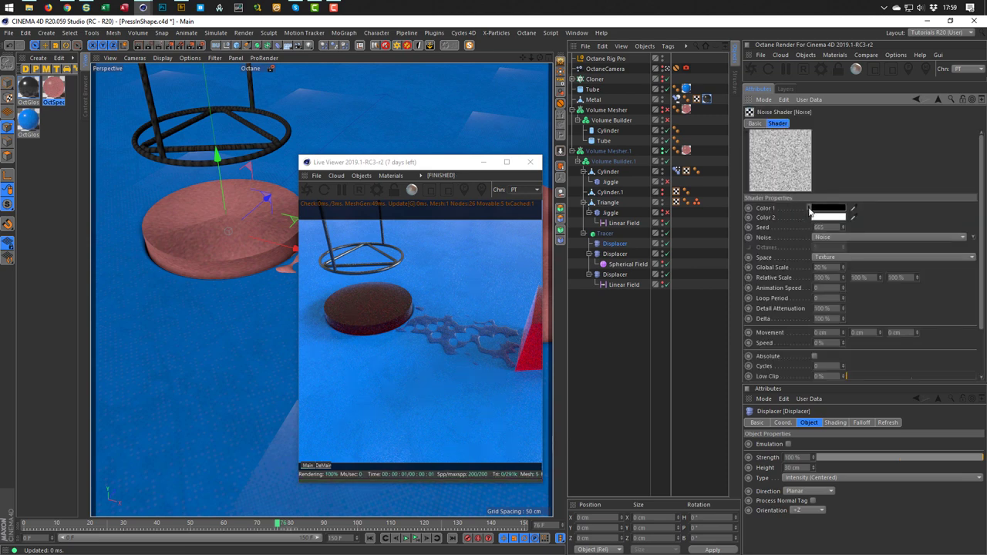
pyautogui.click(809, 209)
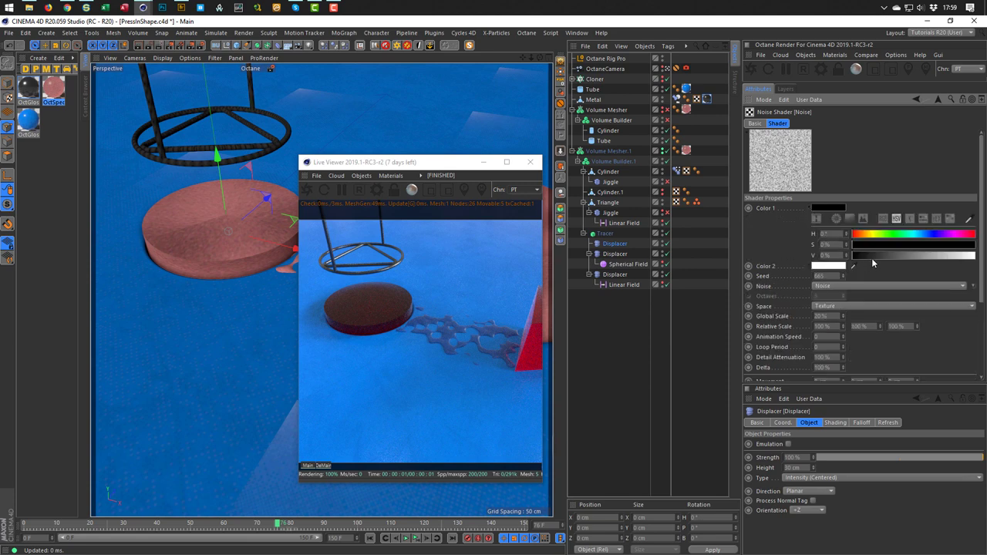
pyautogui.moveTo(933, 258); pyautogui.dragTo(848, 258)
pyautogui.moveTo(442, 166); pyautogui.dragTo(632, 195)
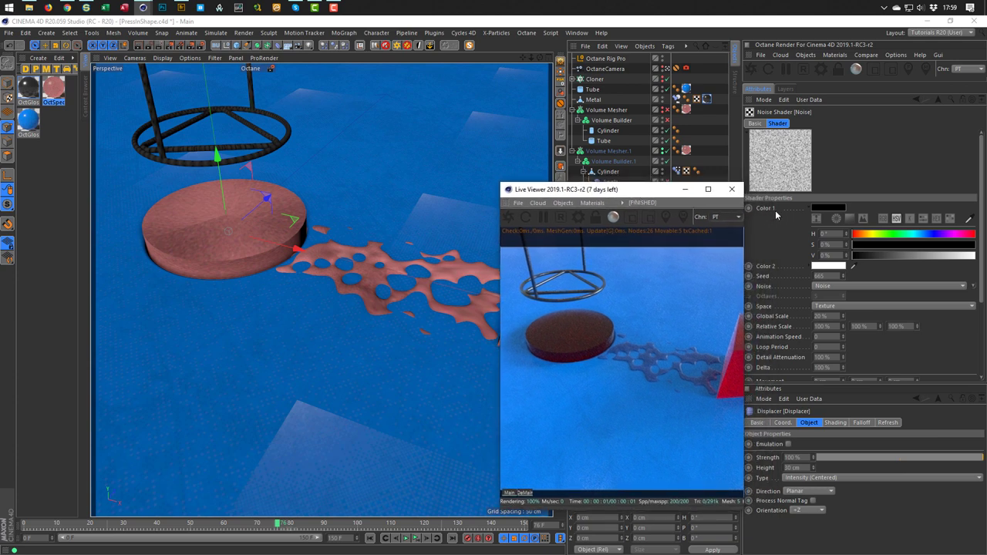
pyautogui.click(835, 306)
pyautogui.click(843, 316)
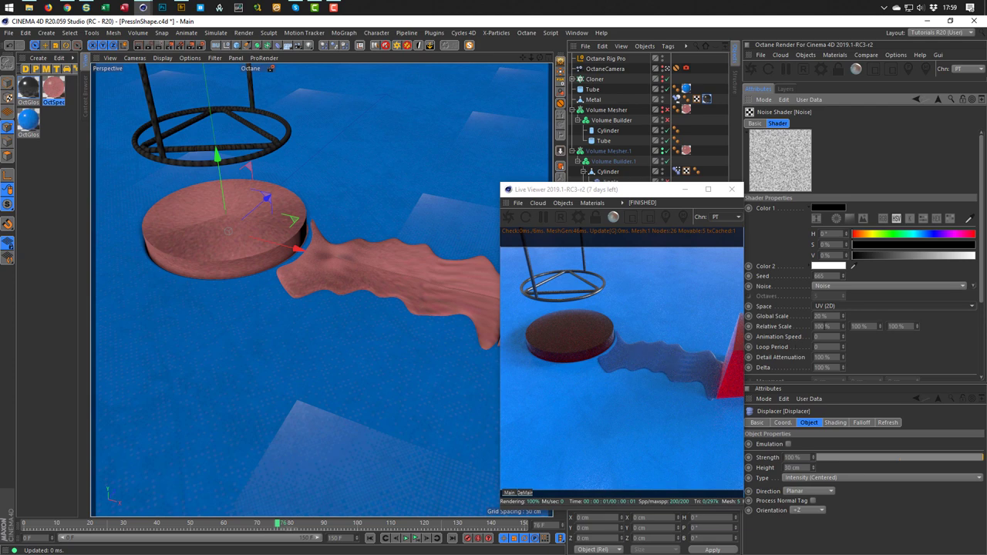
# Set the Displacer's Height to 10 cm
pyautogui.moveTo(602, 189); pyautogui.dragTo(405, 179)
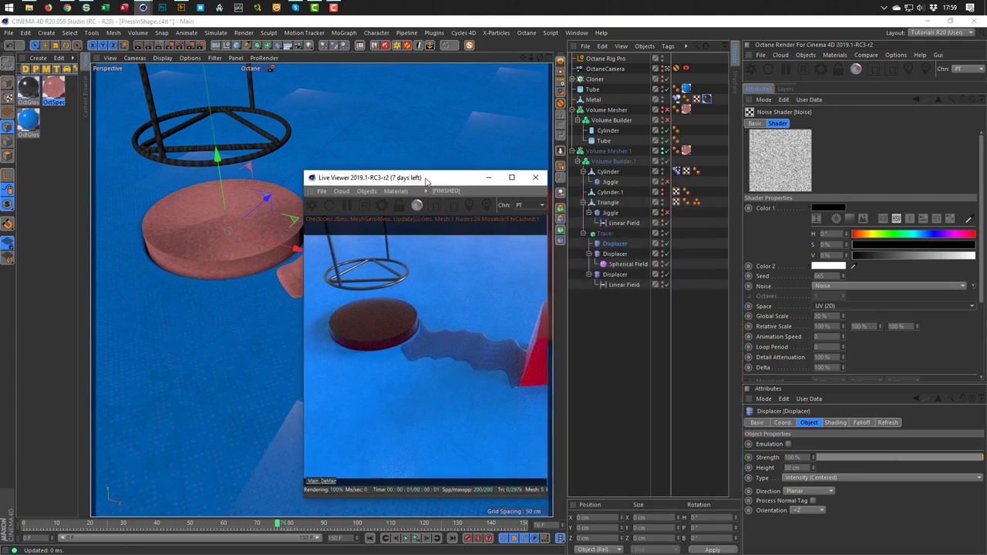
pyautogui.click(623, 245)
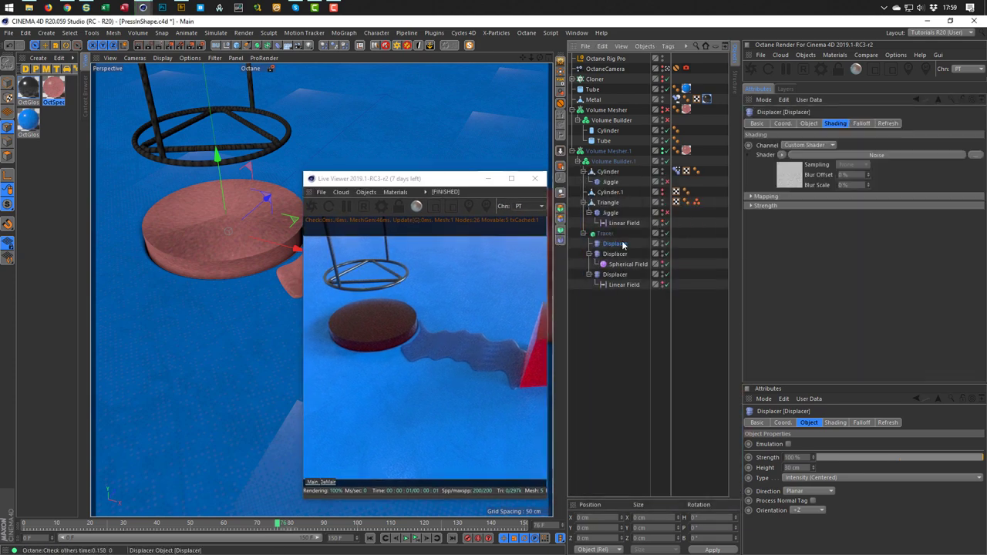
pyautogui.click(809, 125)
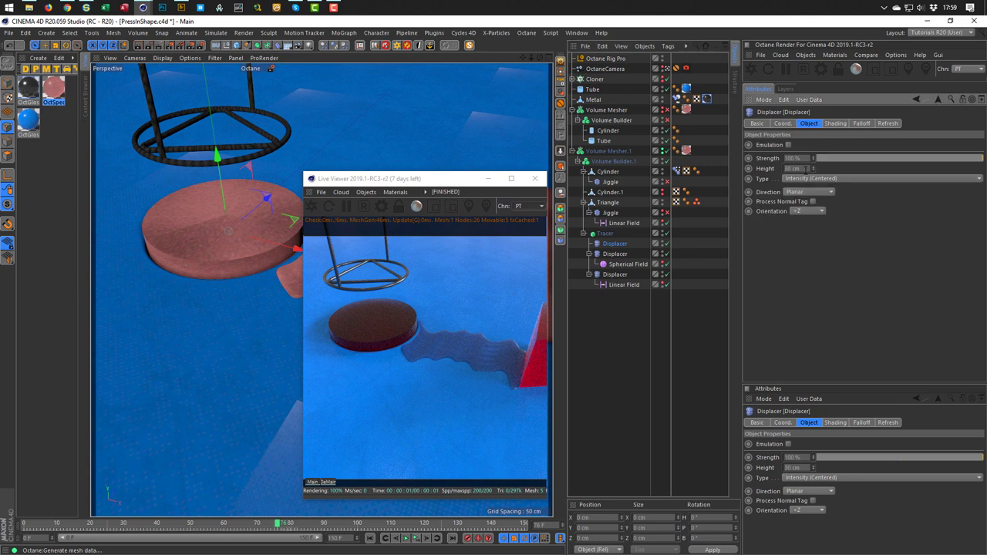
pyautogui.click(807, 168)
pyautogui.write('10')
pyautogui.press('Return')
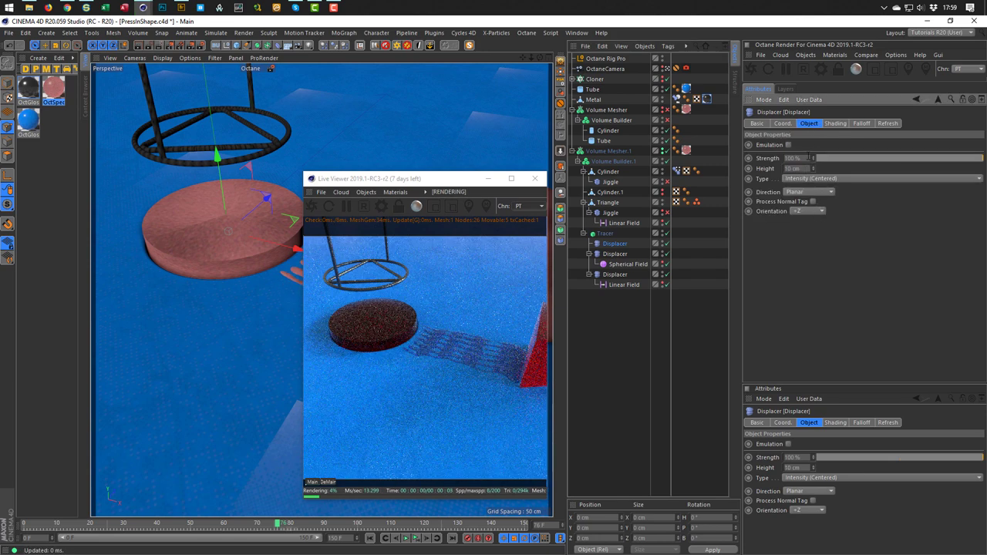
# Switch the Noise shader's Space back to Texture to restore the lacy holes
pyautogui.click(836, 123)
pyautogui.click(784, 175)
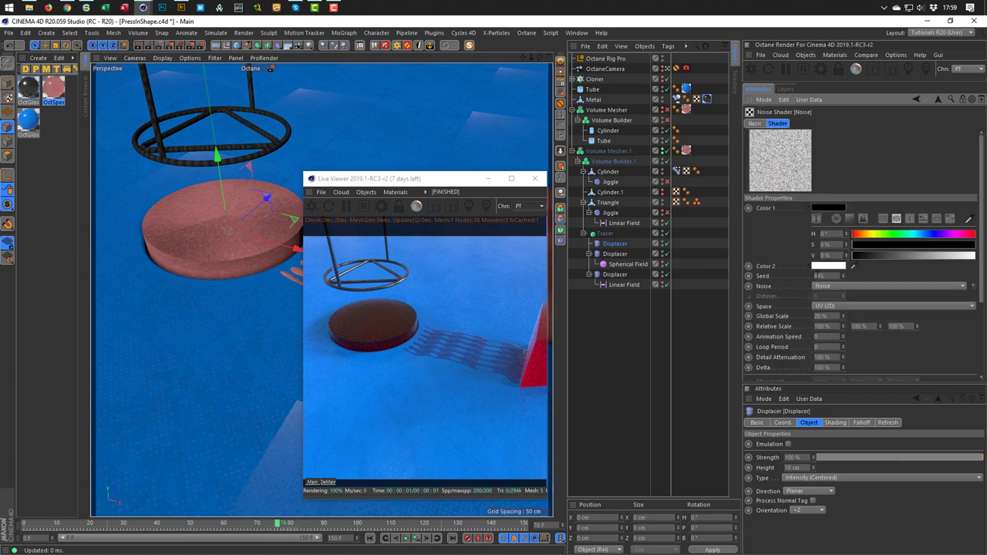
pyautogui.click(834, 305)
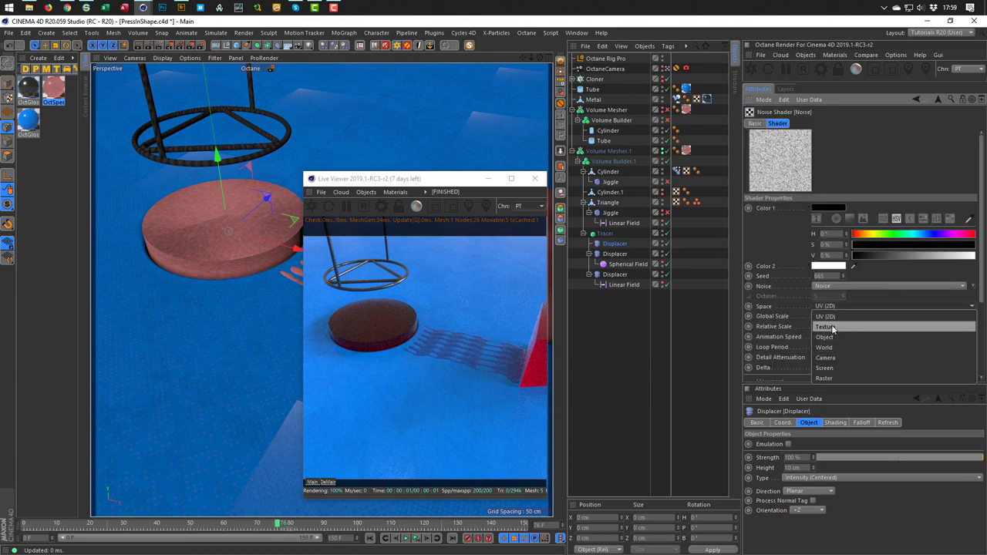
pyautogui.click(832, 327)
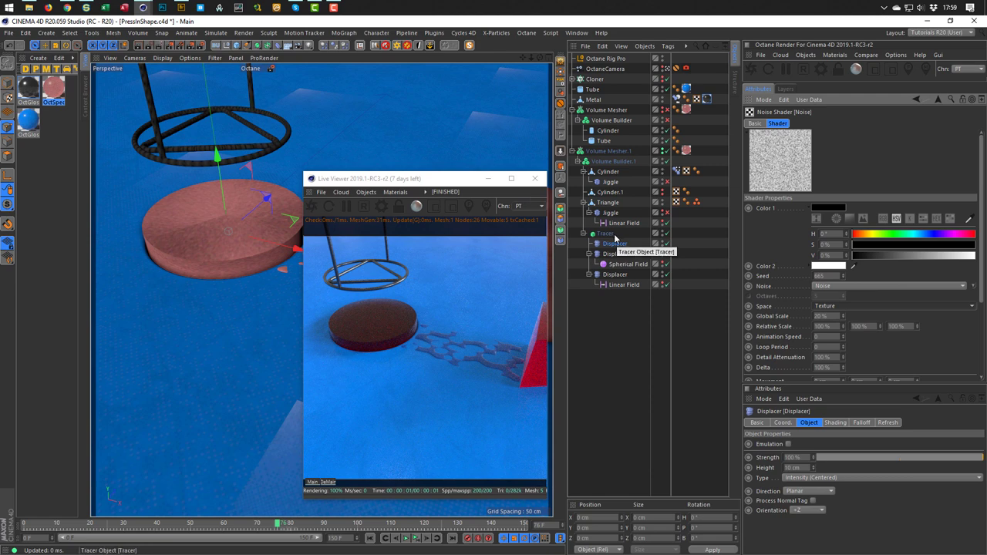
pyautogui.click(613, 161)
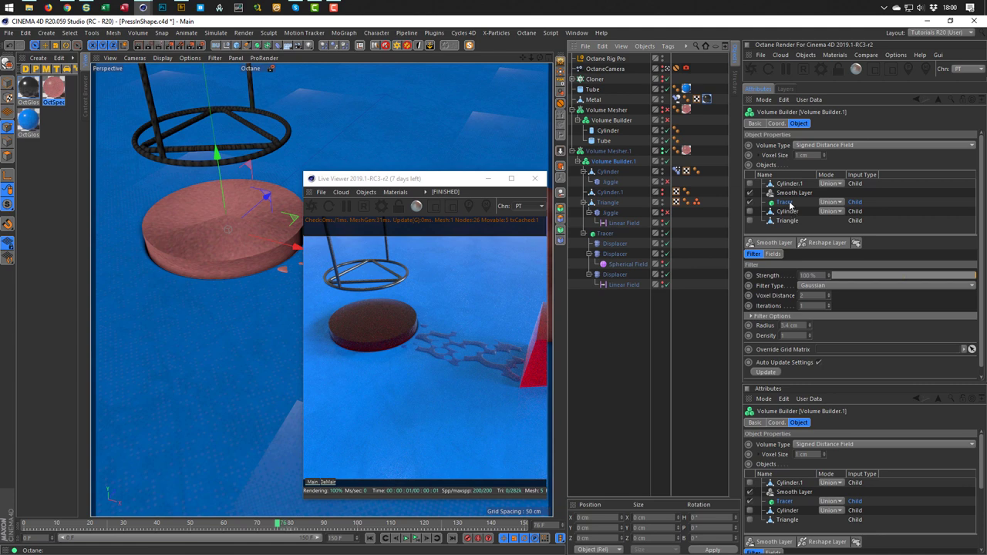
# Set Volume Builder.1's smoothing radius to 3.6 cm, then settle on 4 cm
pyautogui.click(788, 203)
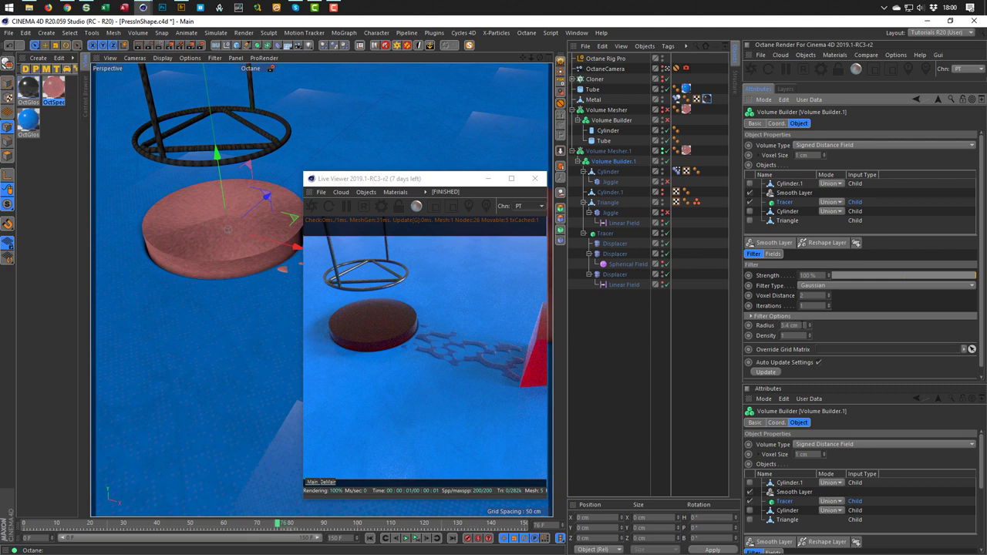
pyautogui.click(789, 325)
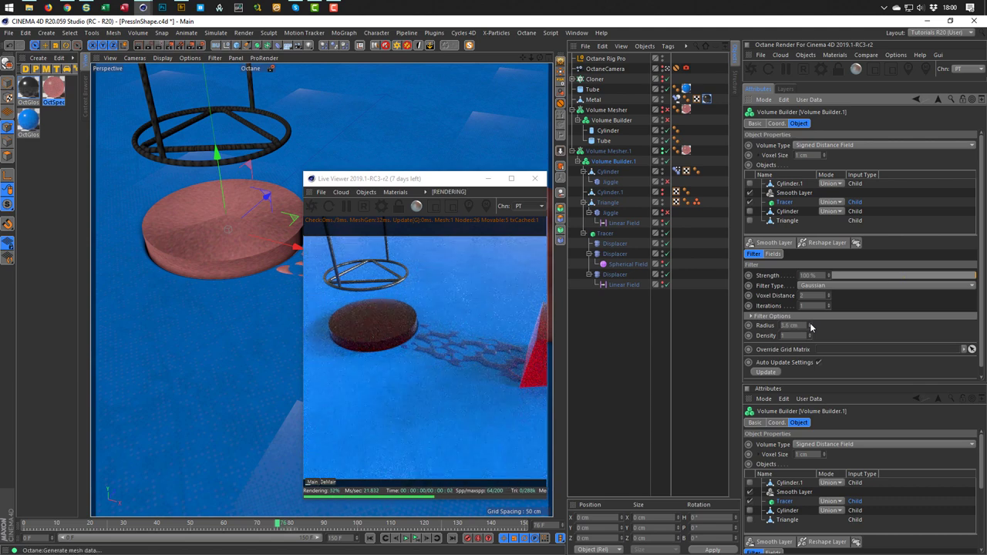
pyautogui.write('3.6')
pyautogui.press('Return')
pyautogui.click(810, 323)
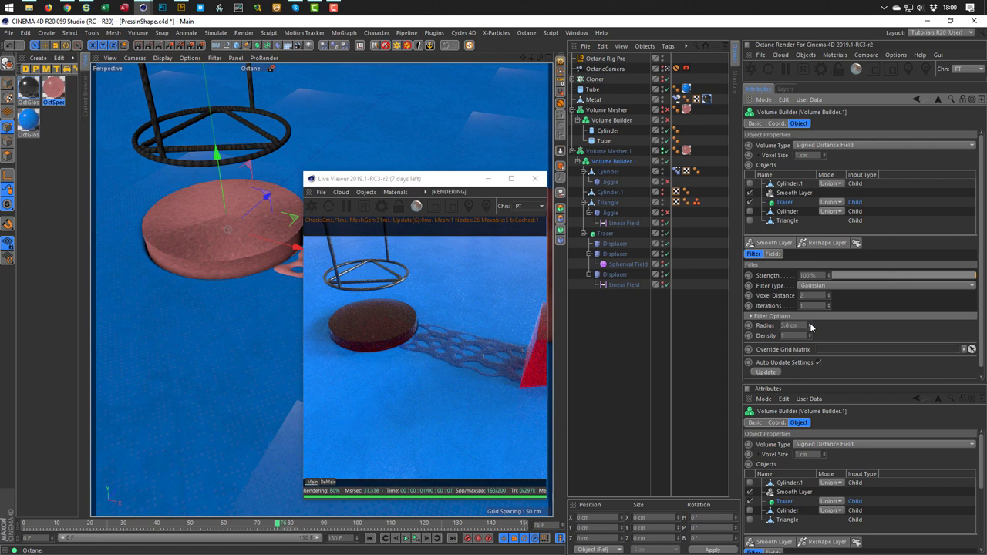
pyautogui.click(810, 324)
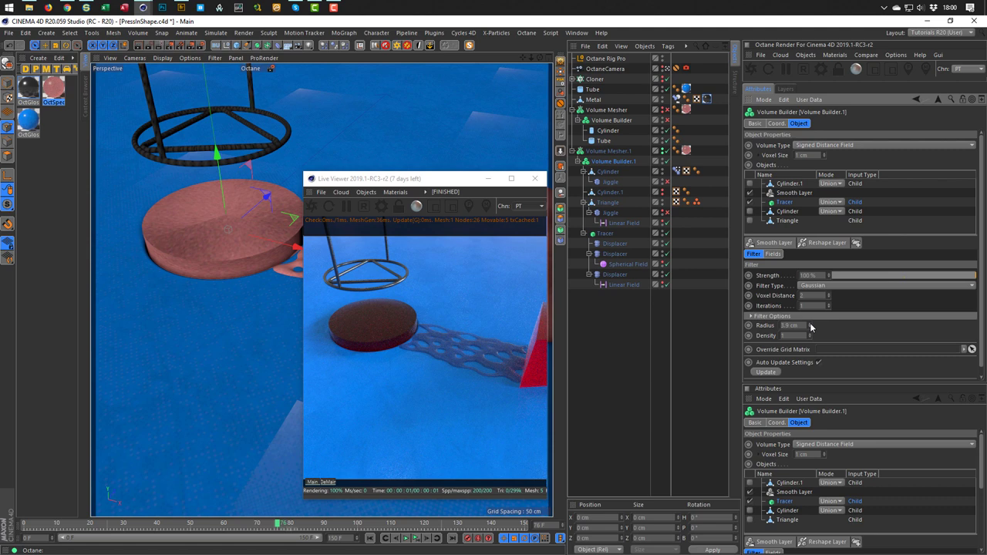
pyautogui.click(810, 323)
# Enable the Tracer as an input in the Volume Builder's Objects list
pyautogui.moveTo(432, 179); pyautogui.dragTo(649, 186)
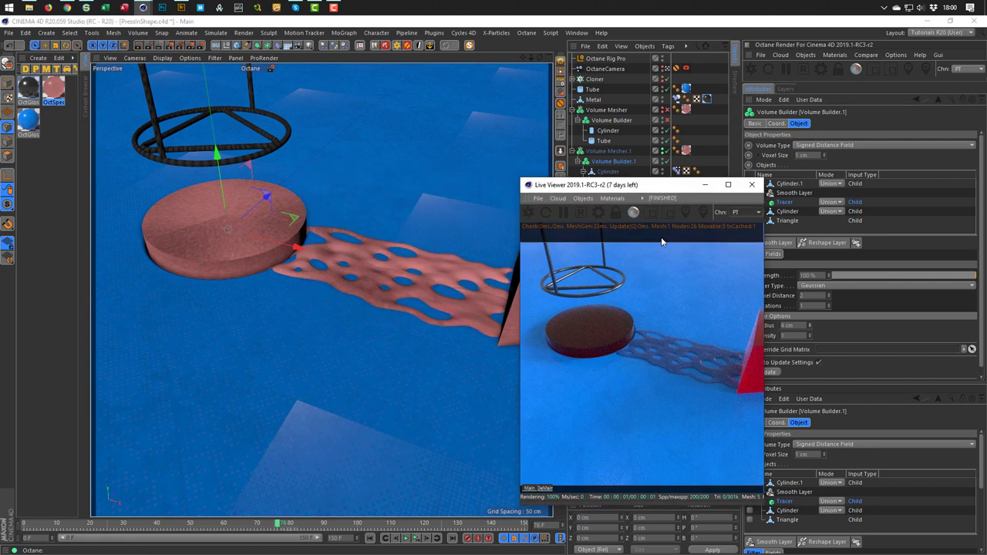
pyautogui.moveTo(654, 189); pyautogui.dragTo(524, 173)
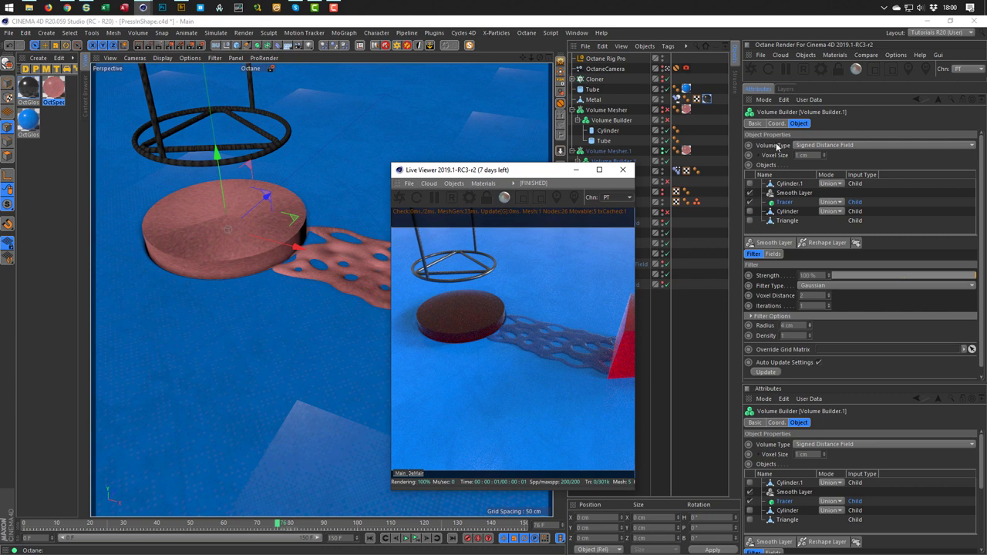
pyautogui.click(749, 201)
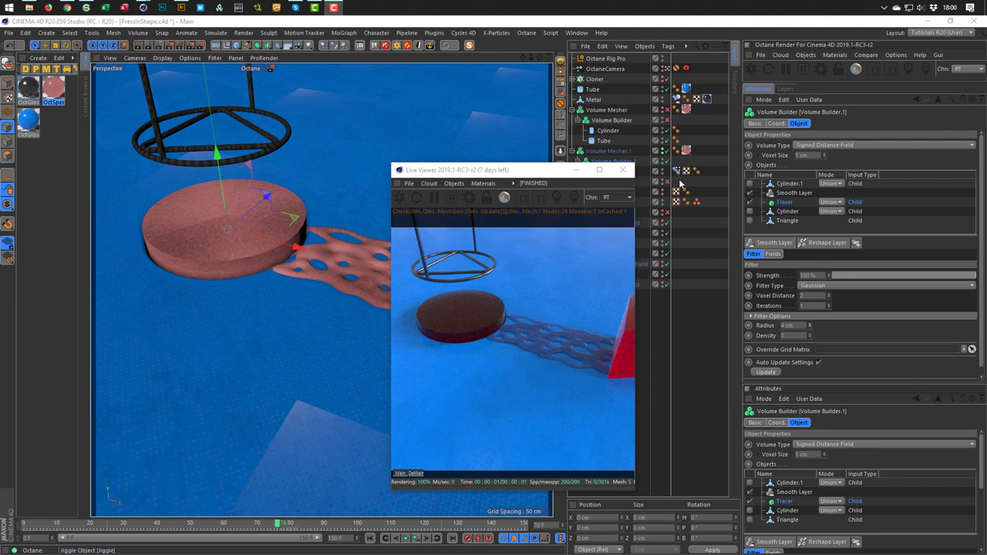
pyautogui.moveTo(594, 169); pyautogui.dragTo(536, 166)
# Try a 20 cm Height on the first Displacer, then revert to 10 cm
pyautogui.click(615, 244)
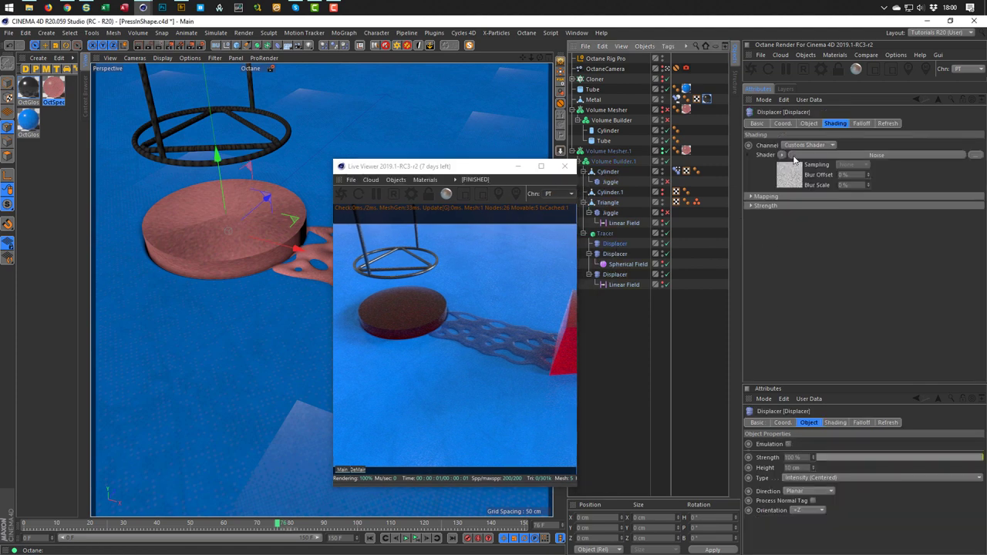
pyautogui.click(808, 123)
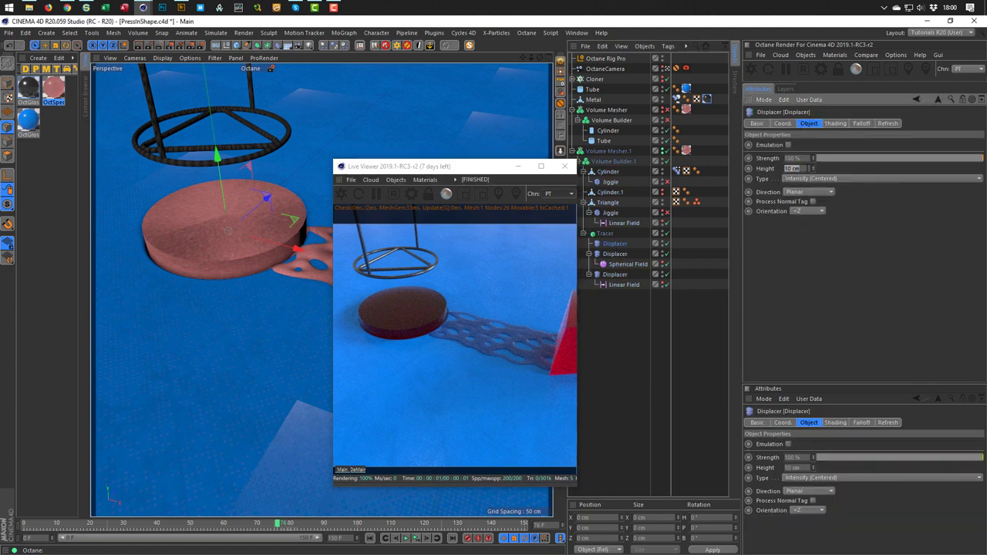
pyautogui.write('20')
pyautogui.press('Return')
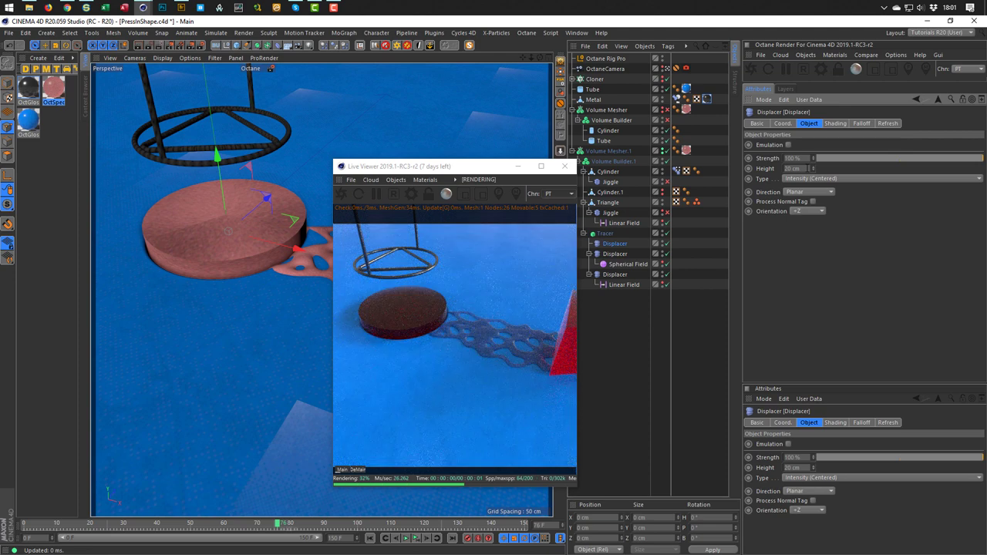
pyautogui.write('10')
pyautogui.press('Return')
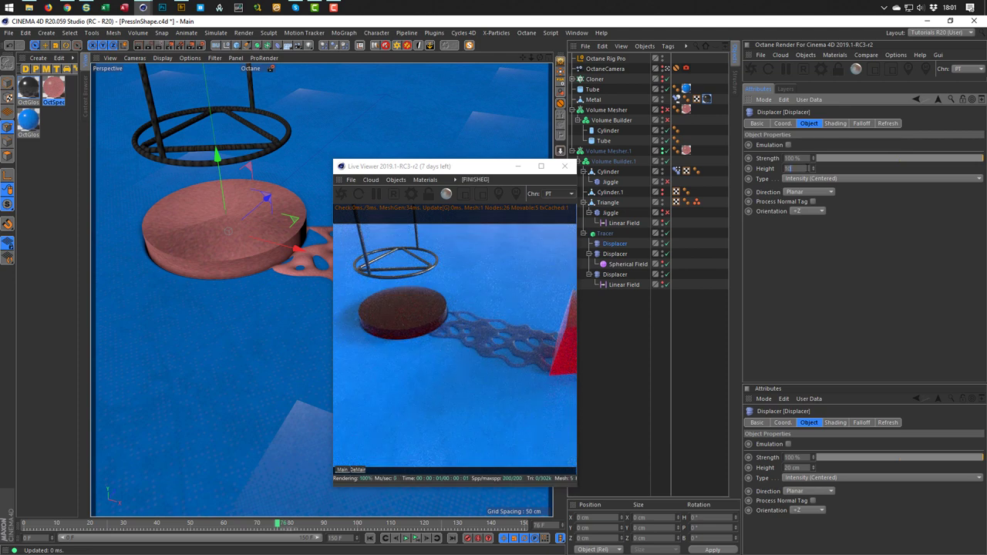
# Set the Displacer's Noise shader Global Scale to 100 %
pyautogui.click(834, 124)
pyautogui.click(790, 175)
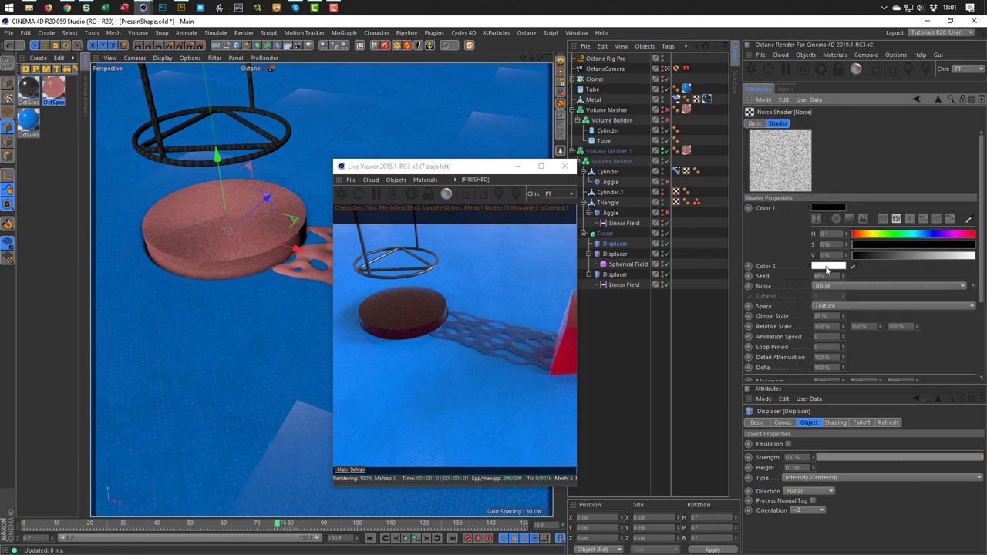
pyautogui.doubleClick(822, 316)
pyautogui.write('100')
pyautogui.press('Return')
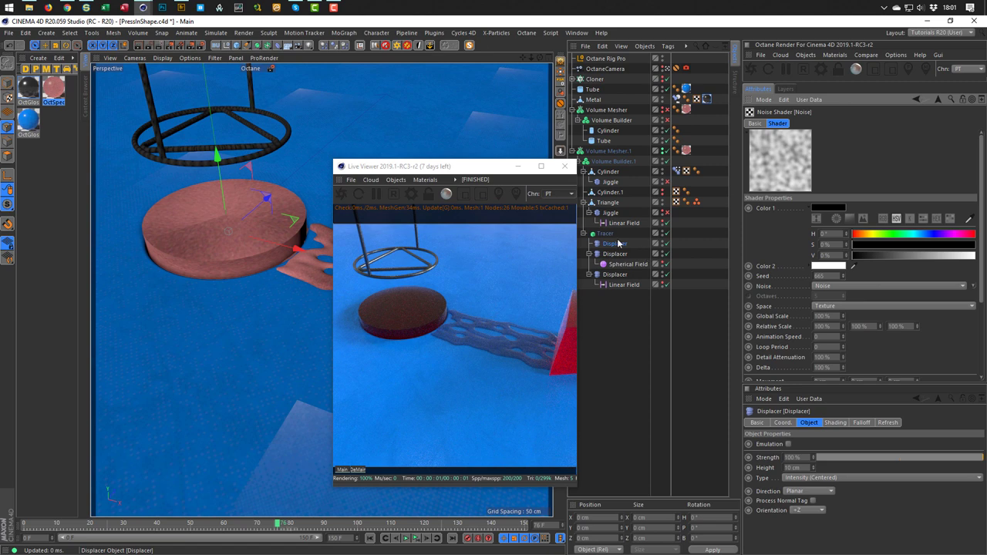
# Enter a 3.5 cm Smooth Layer radius on Volume Builder.1
pyautogui.click(615, 162)
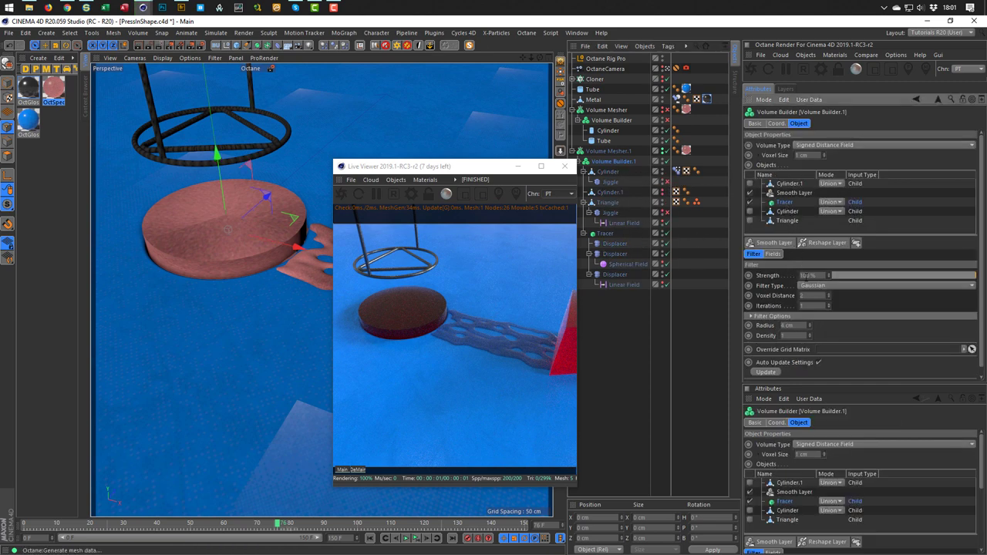
pyautogui.click(799, 325)
pyautogui.write('3.5')
pyautogui.press('Return')
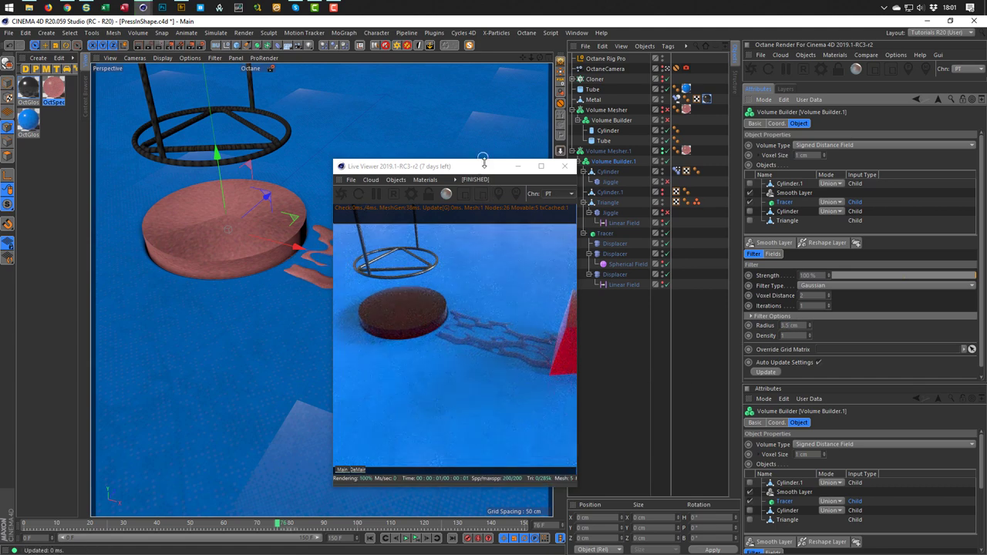
pyautogui.moveTo(483, 164); pyautogui.dragTo(682, 198)
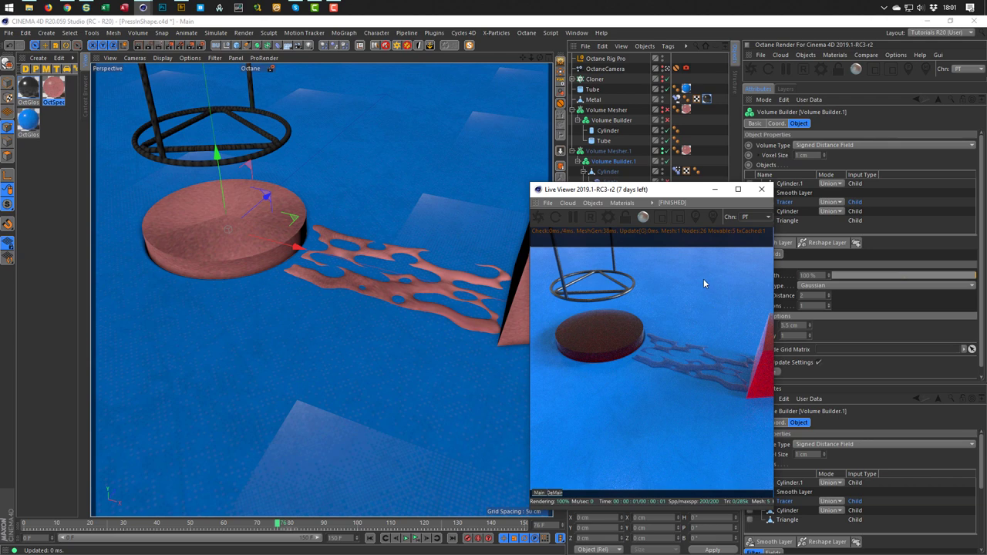
pyautogui.moveTo(662, 194); pyautogui.dragTo(277, 192)
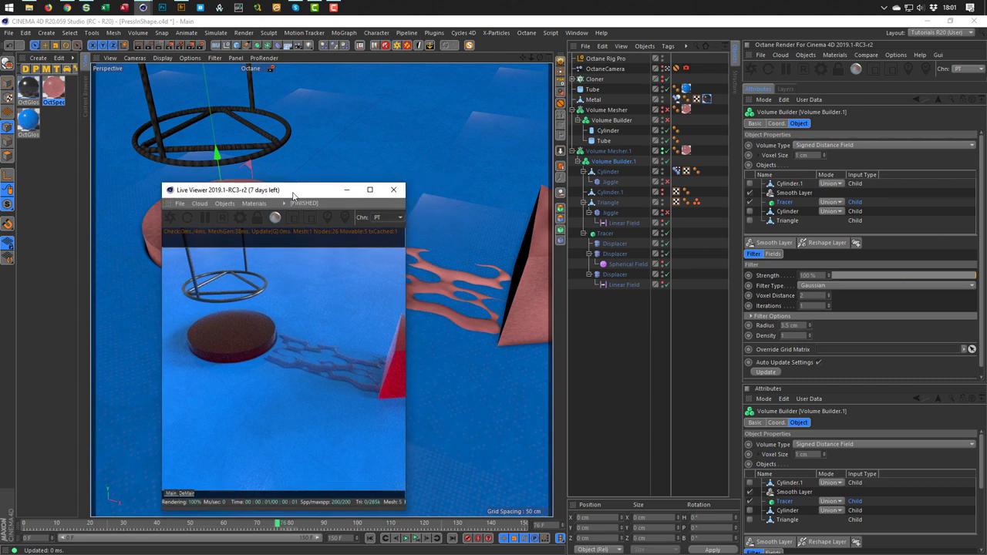
# Duplicate Tracer as Tracer.1 and add it below Tracer in the Volume Builder inputs
pyautogui.click(584, 234)
pyautogui.click(603, 234)
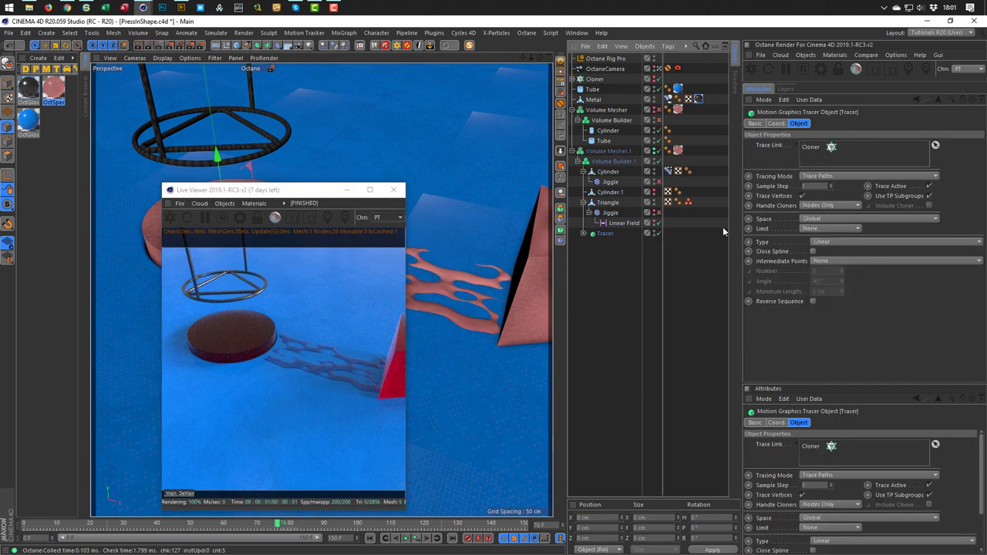
pyautogui.moveTo(603, 236); pyautogui.dragTo(614, 162)
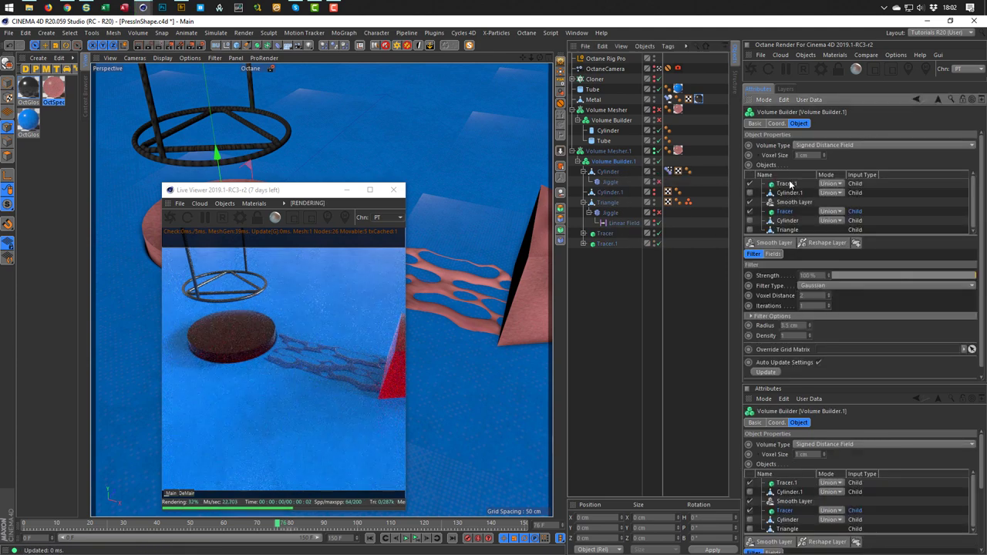
pyautogui.moveTo(787, 183); pyautogui.dragTo(786, 216)
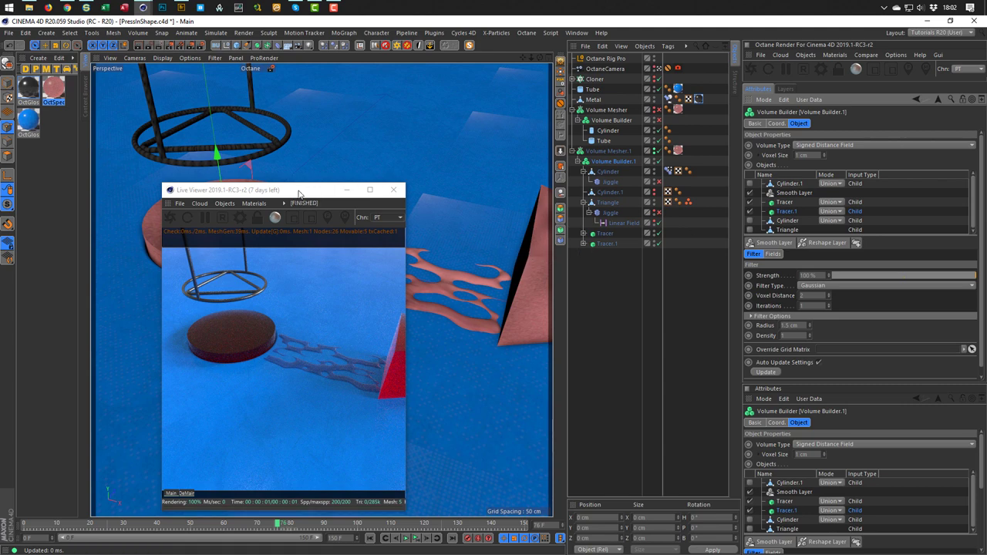
# Offset Tracer.1 about 2.9 cm in the viewport
pyautogui.moveTo(266, 191); pyautogui.dragTo(673, 194)
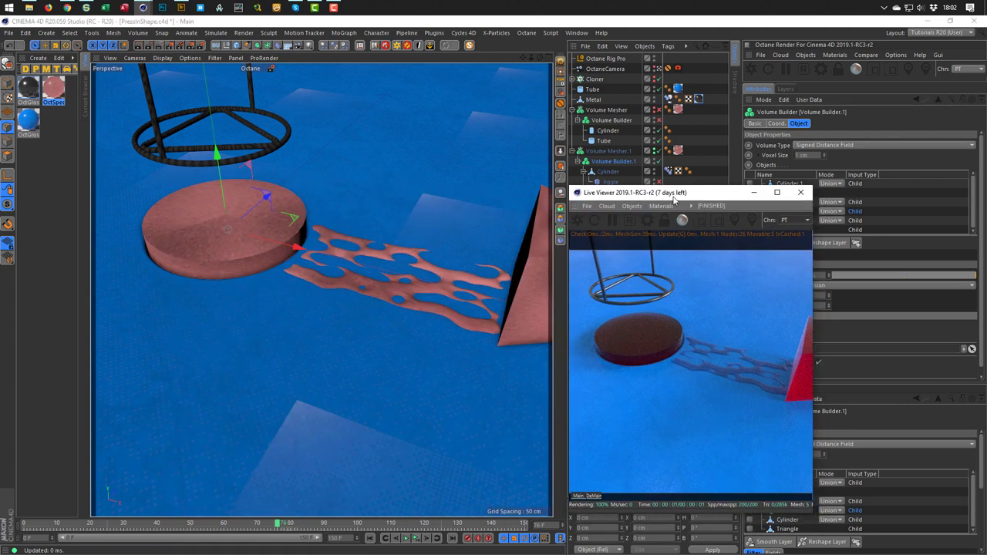
pyautogui.click(266, 197)
pyautogui.moveTo(268, 197); pyautogui.dragTo(265, 192)
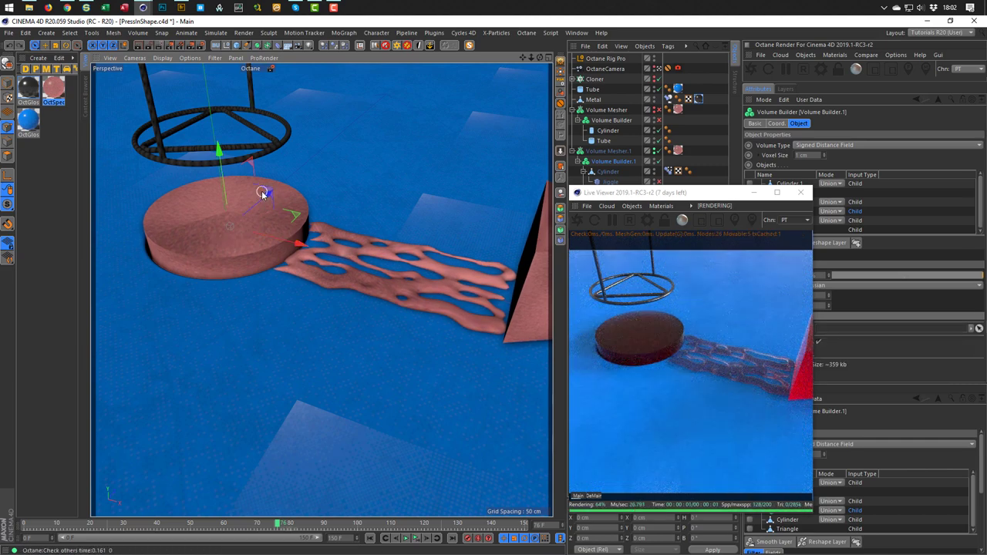
pyautogui.moveTo(698, 191); pyautogui.dragTo(786, 195)
pyautogui.click(605, 244)
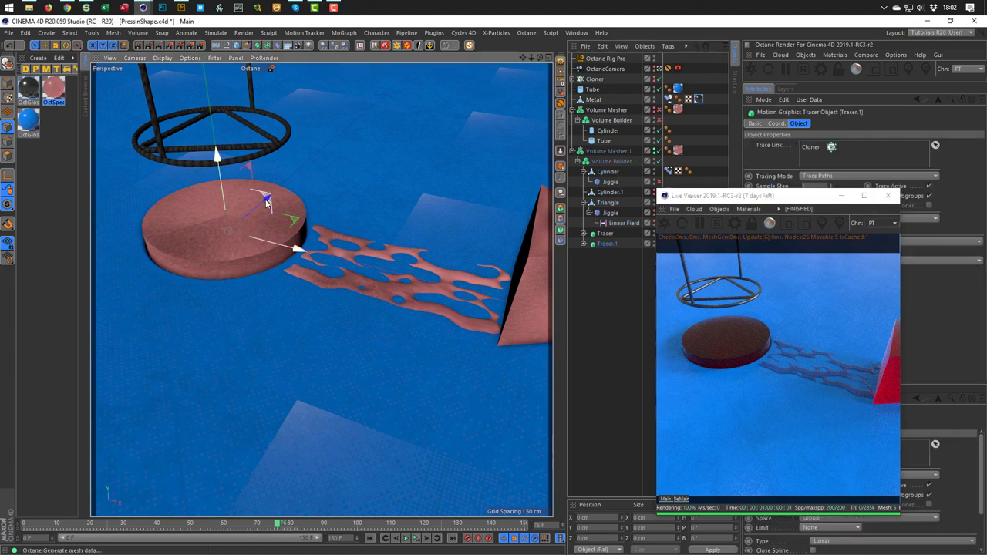
pyautogui.moveTo(266, 200)
pyautogui.mouseDown()
pyautogui.moveTo(271, 192)
pyautogui.moveTo(267, 209)
pyautogui.mouseUp()
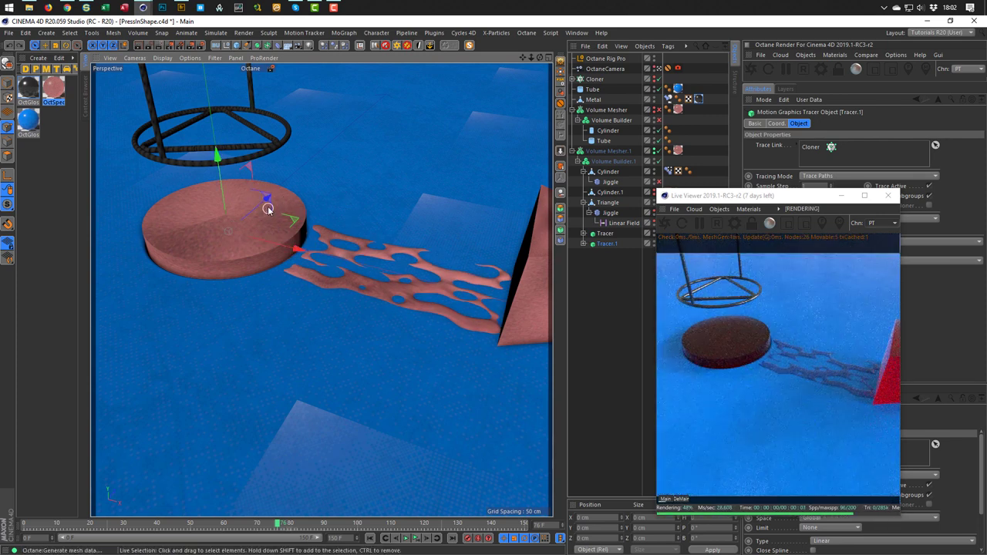
# Maximise the Top view, frame the disc and trail, and shift Tracer.1 about 3.5 cm
pyautogui.middleClick(459, 213)
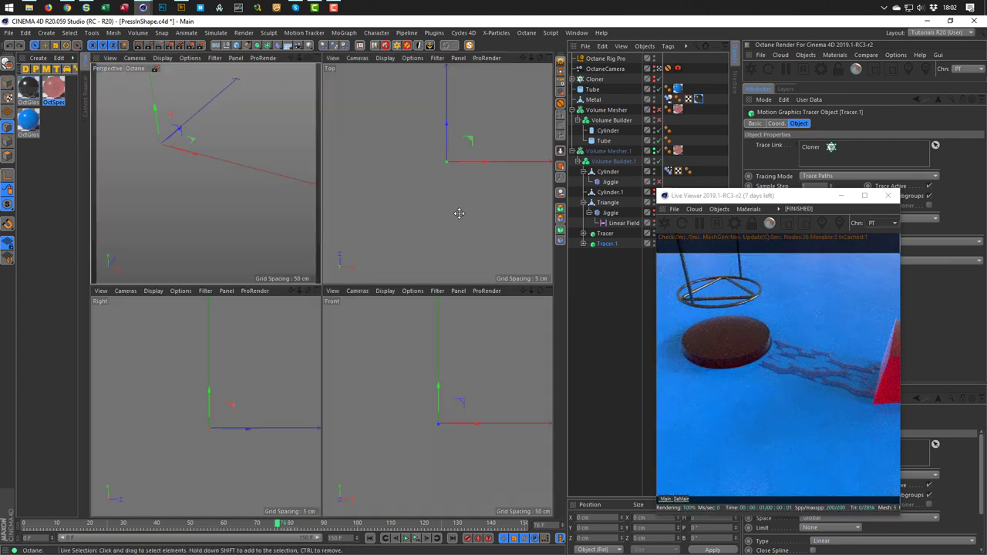
pyautogui.middleClick(429, 212)
pyautogui.scroll(-3, 383, 226)
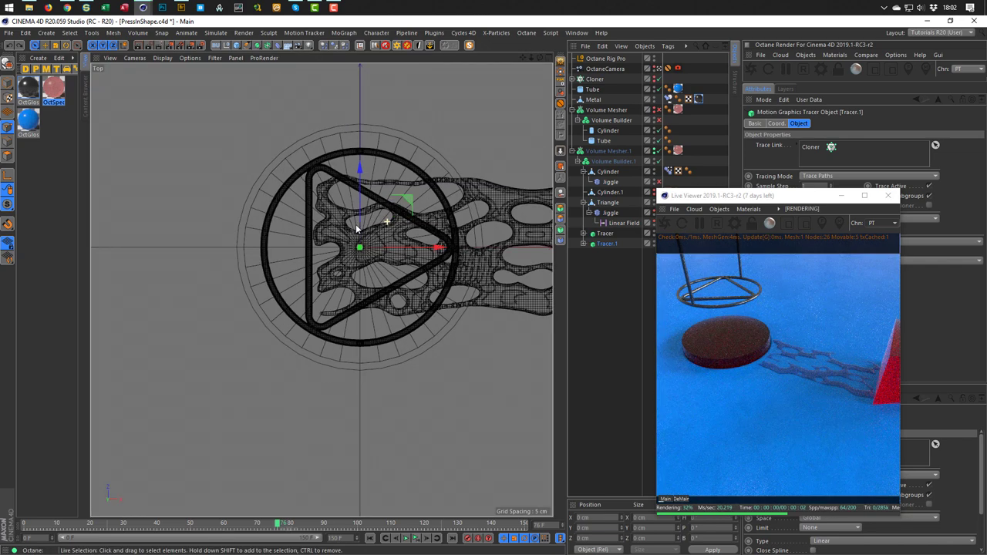
pyautogui.keyDown('alt'); pyautogui.moveTo(366, 232); pyautogui.dragTo(177, 264, button='middle'); pyautogui.keyUp('alt')
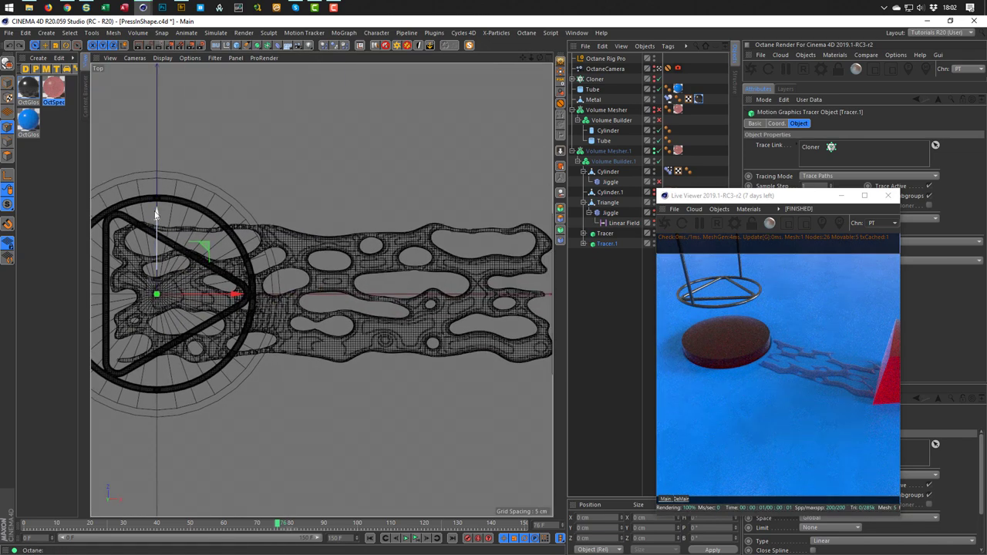
pyautogui.moveTo(157, 215); pyautogui.dragTo(162, 183)
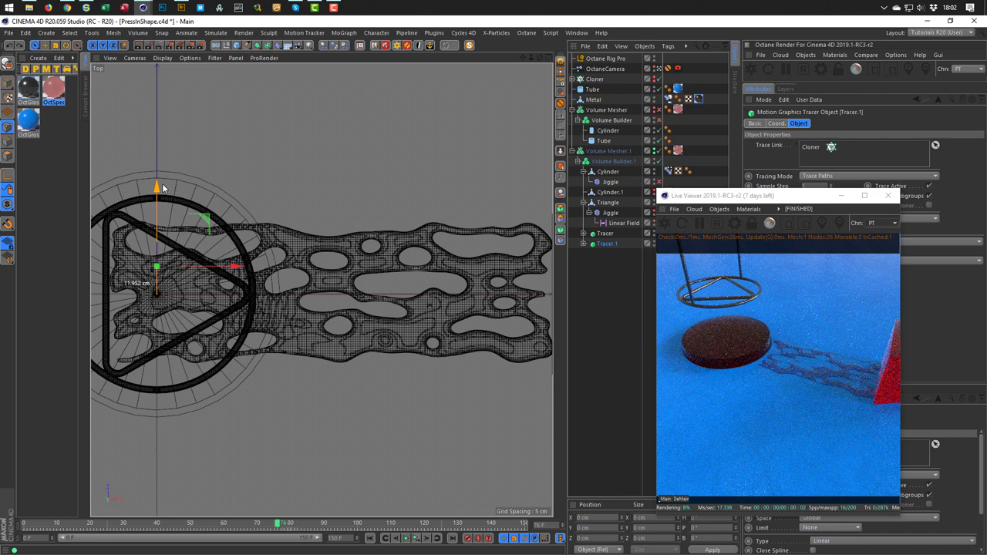
pyautogui.moveTo(162, 184); pyautogui.dragTo(162, 183)
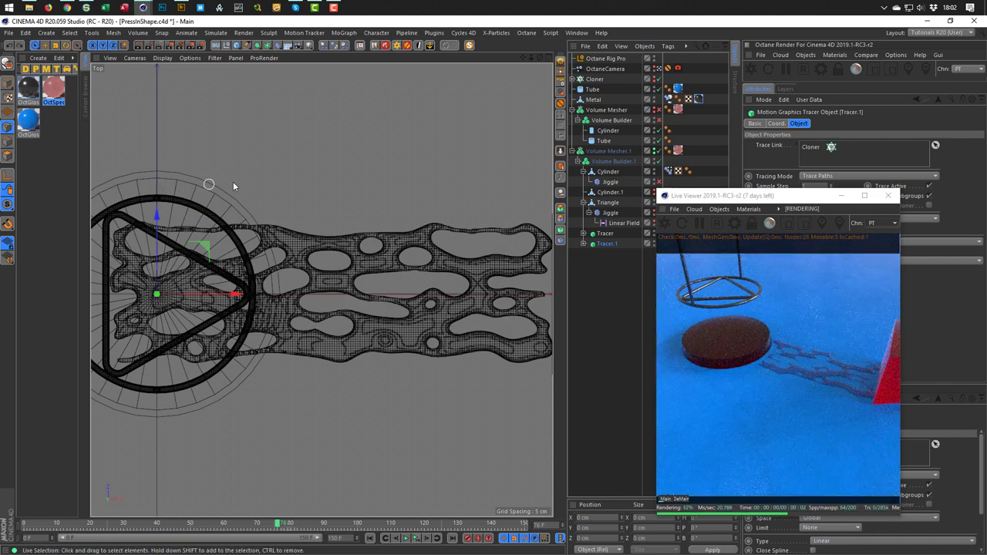
pyautogui.moveTo(818, 200); pyautogui.dragTo(433, 213)
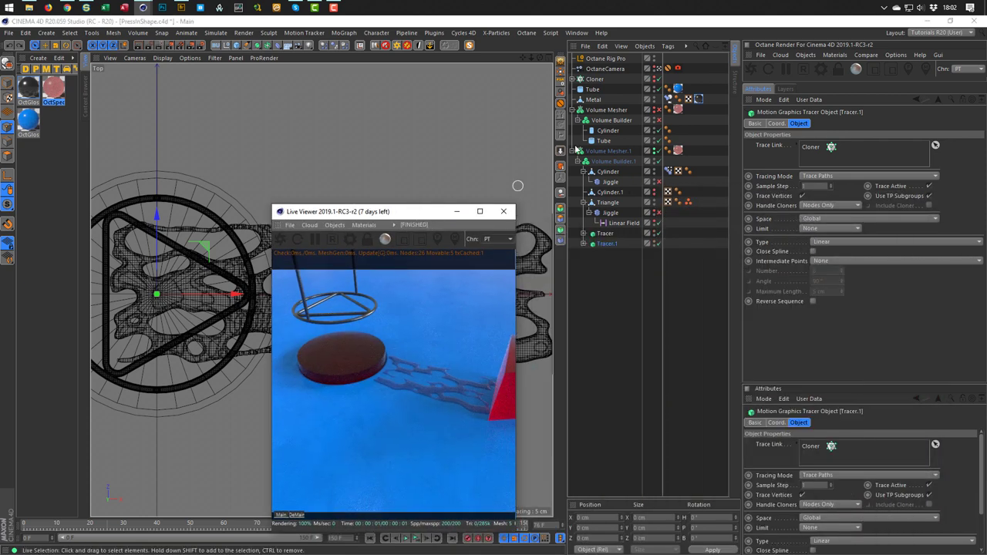
# Duplicate the Cloner as Cloner.1 and make Tracer.1 trace Cloner.1 instead
pyautogui.click(595, 79)
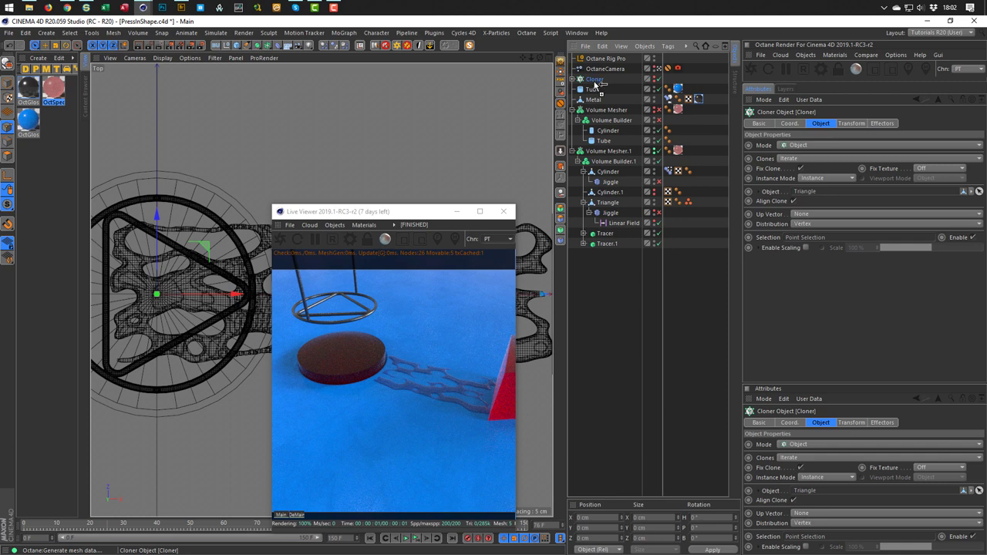
pyautogui.keyDown('ctrl'); pyautogui.moveTo(596, 81); pyautogui.dragTo(596, 86); pyautogui.keyUp('ctrl')
pyautogui.click(606, 253)
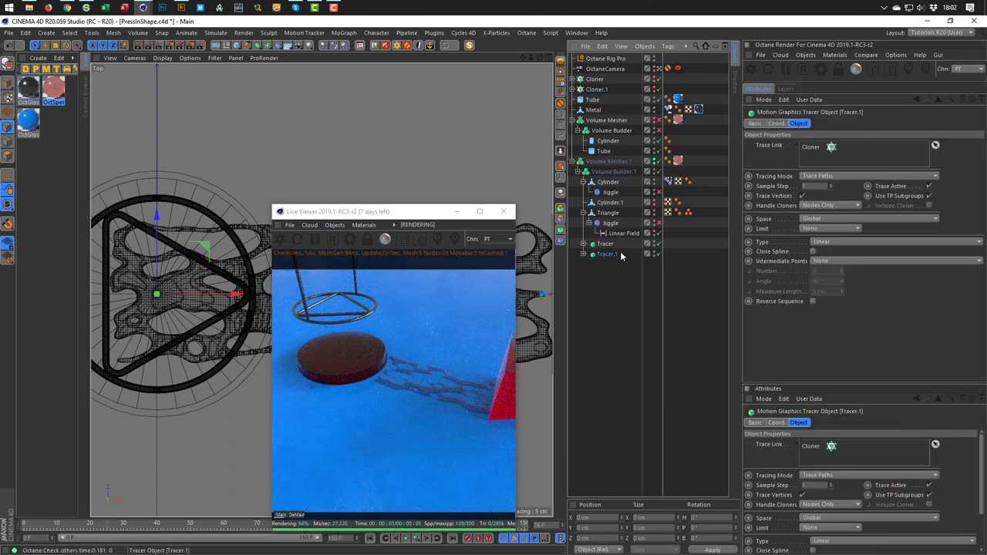
pyautogui.press('Delete')
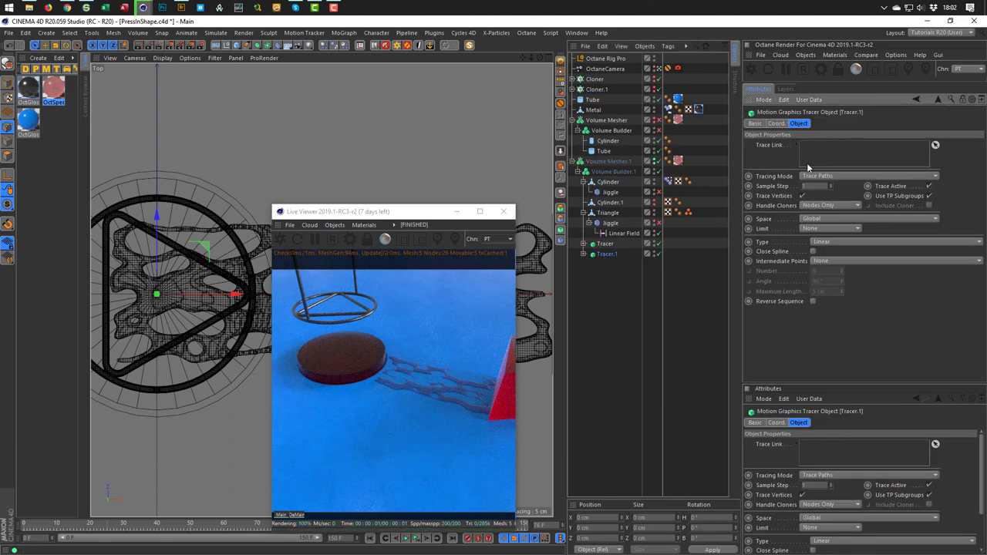
pyautogui.click(597, 90)
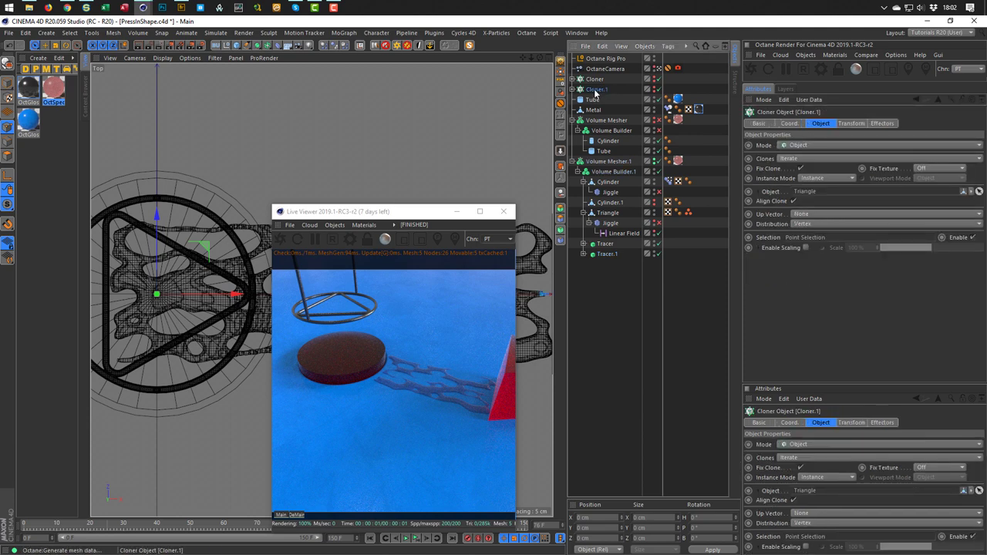
pyautogui.moveTo(595, 90); pyautogui.dragTo(610, 257)
pyautogui.click(606, 253)
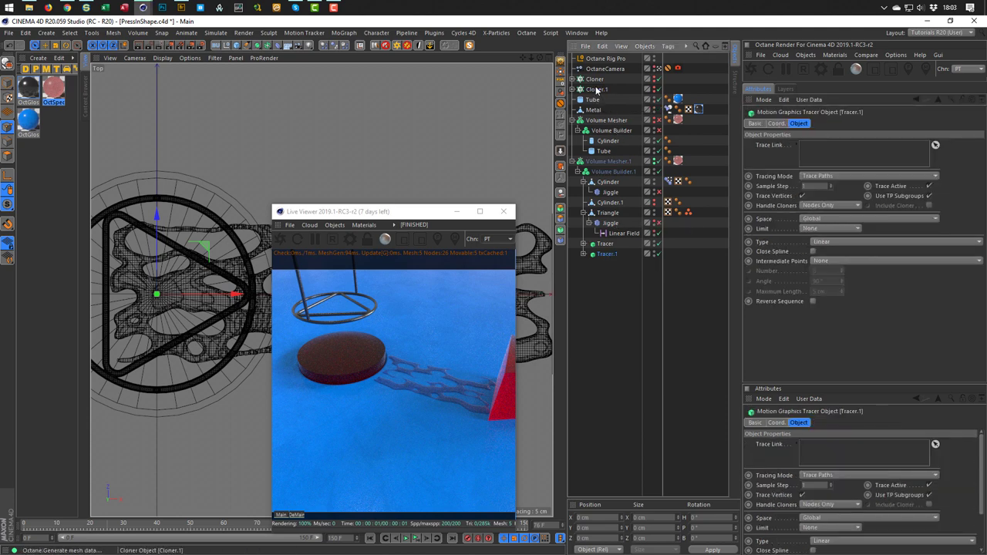
pyautogui.moveTo(597, 91); pyautogui.dragTo(818, 146)
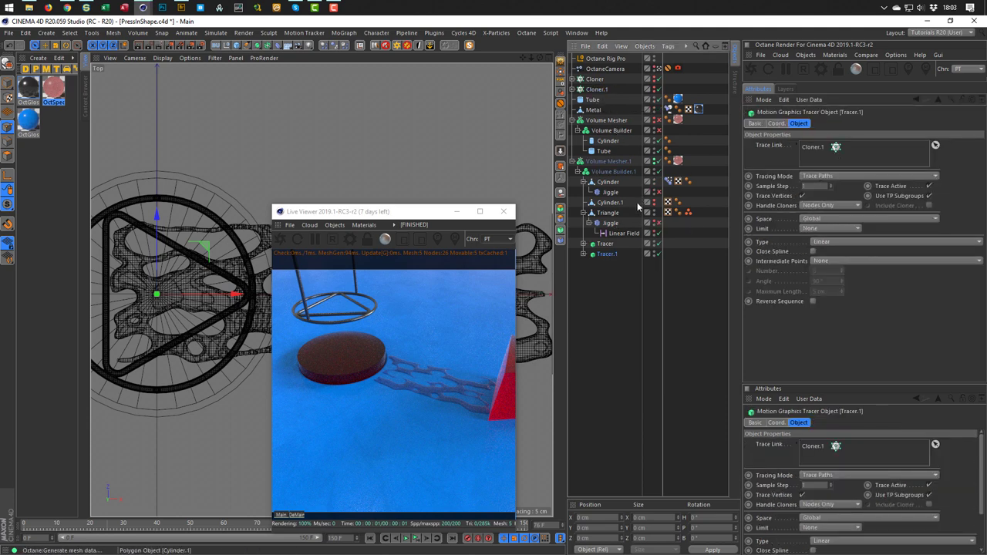
# Set Cloner.1's clone position P.X, P.Y and P.Z to 0 cm
pyautogui.click(594, 80)
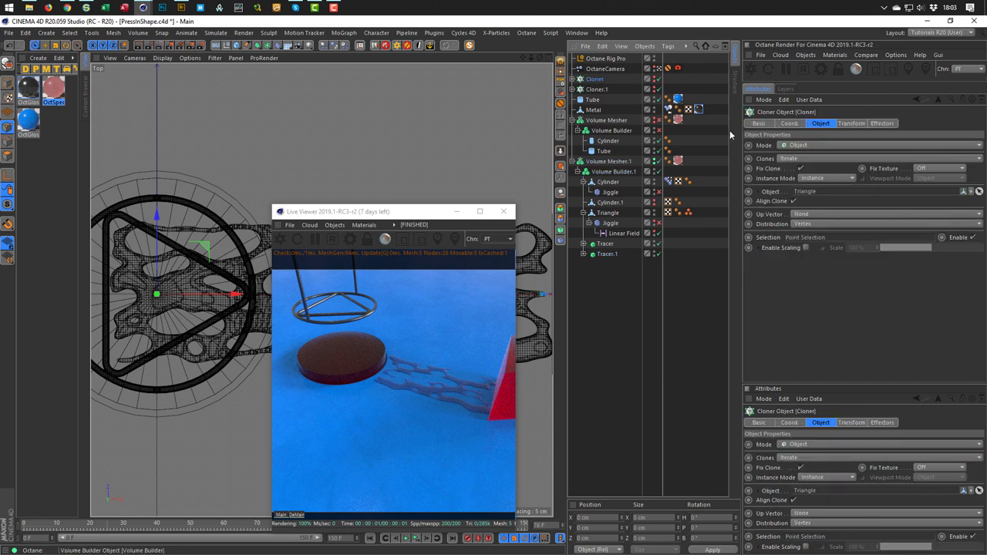
pyautogui.click(628, 90)
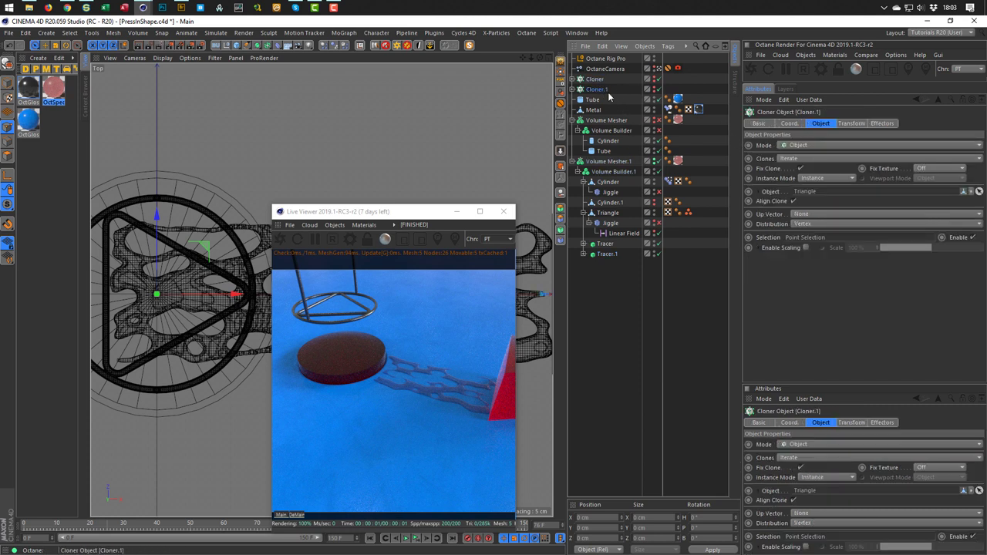
pyautogui.click(851, 124)
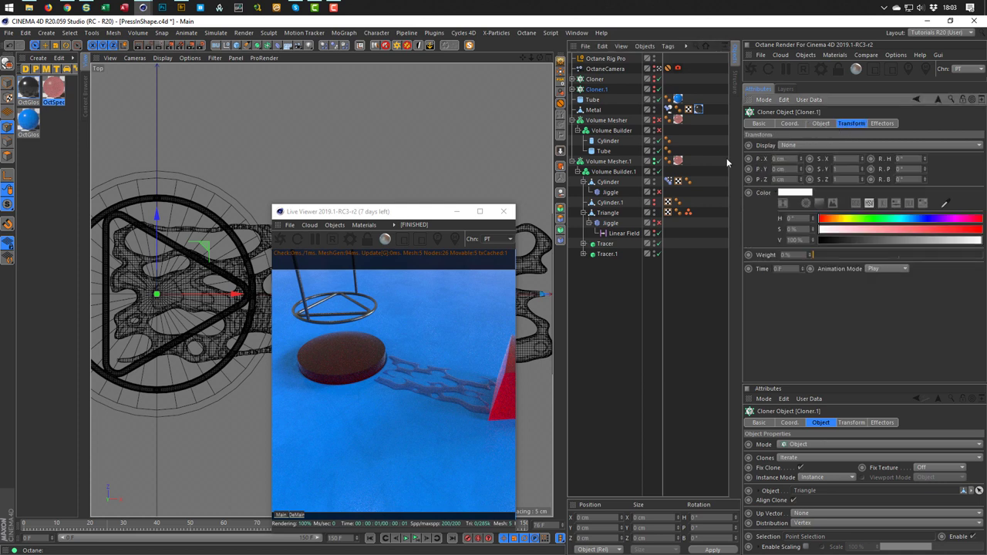
pyautogui.moveTo(427, 212); pyautogui.dragTo(843, 215)
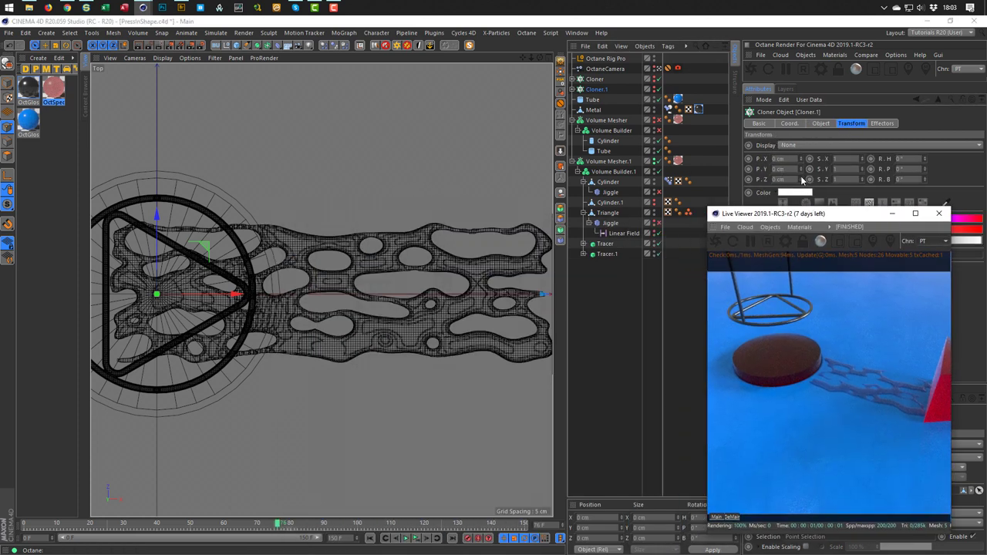
pyautogui.moveTo(802, 180); pyautogui.dragTo(804, 171)
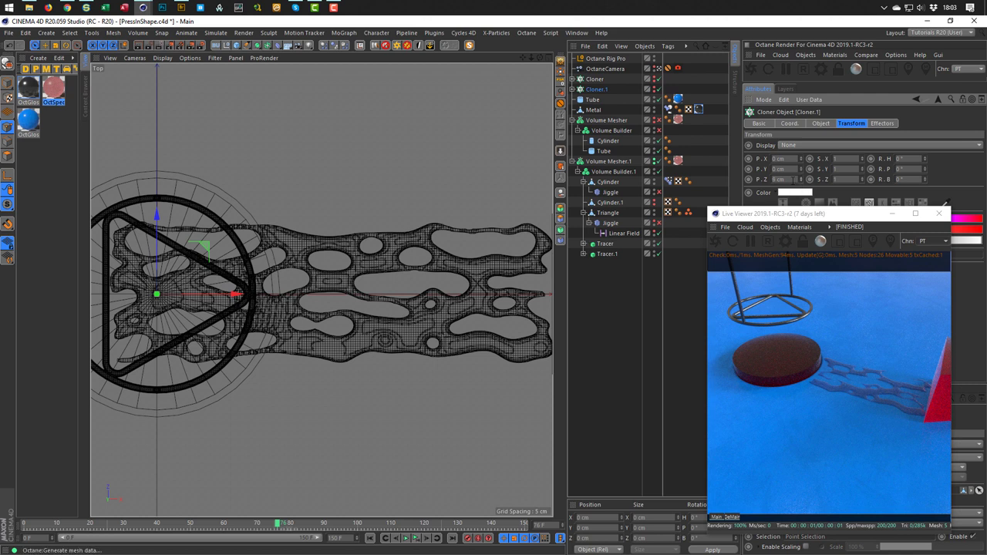
pyautogui.click(793, 179)
pyautogui.press('Return')
pyautogui.press('Tab')
pyautogui.moveTo(765, 165); pyautogui.dragTo(760, 159)
pyautogui.write('0')
pyautogui.press('Return')
pyautogui.click(606, 255)
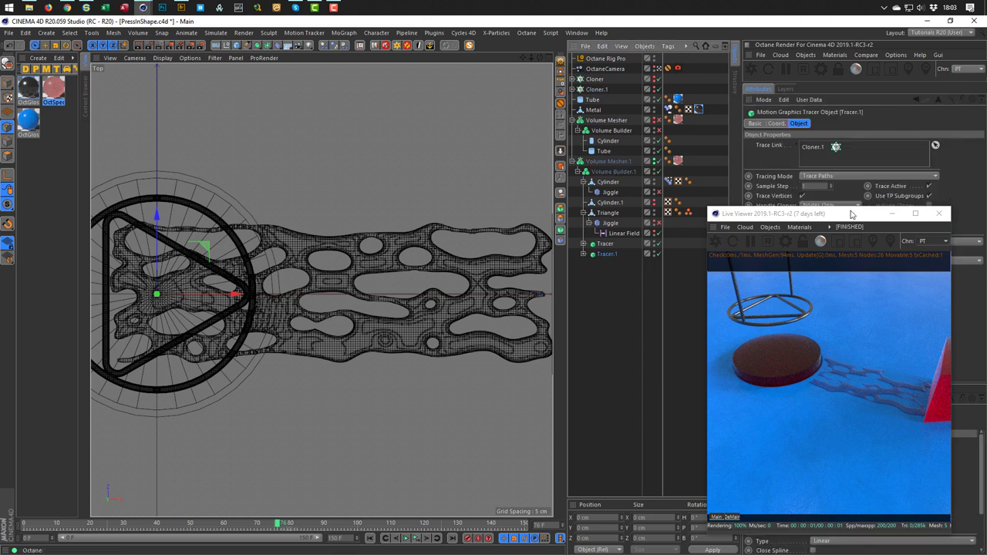
# Make the Cube inside Cloner.1 an editable polygon object
pyautogui.click(630, 90)
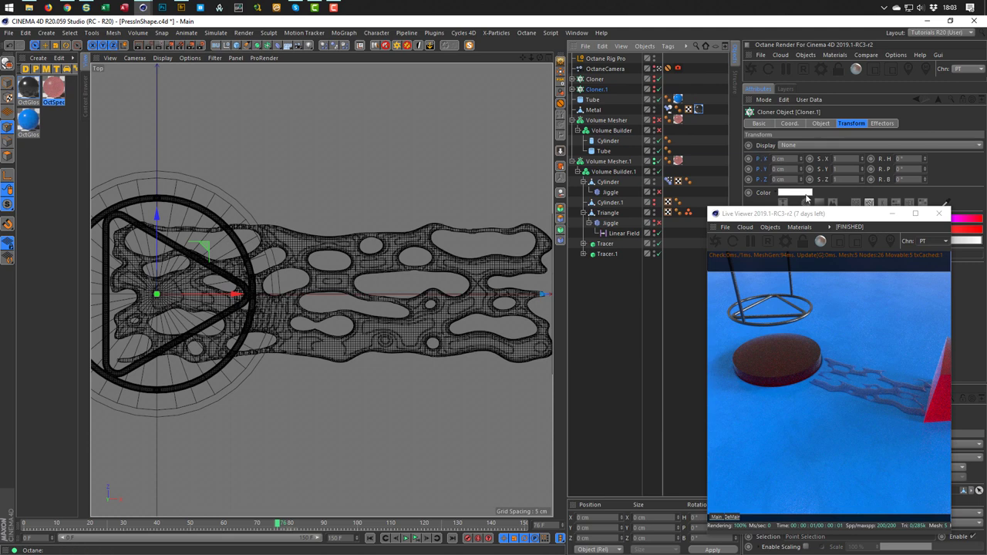
pyautogui.moveTo(837, 211); pyautogui.dragTo(640, 239)
pyautogui.click(573, 90)
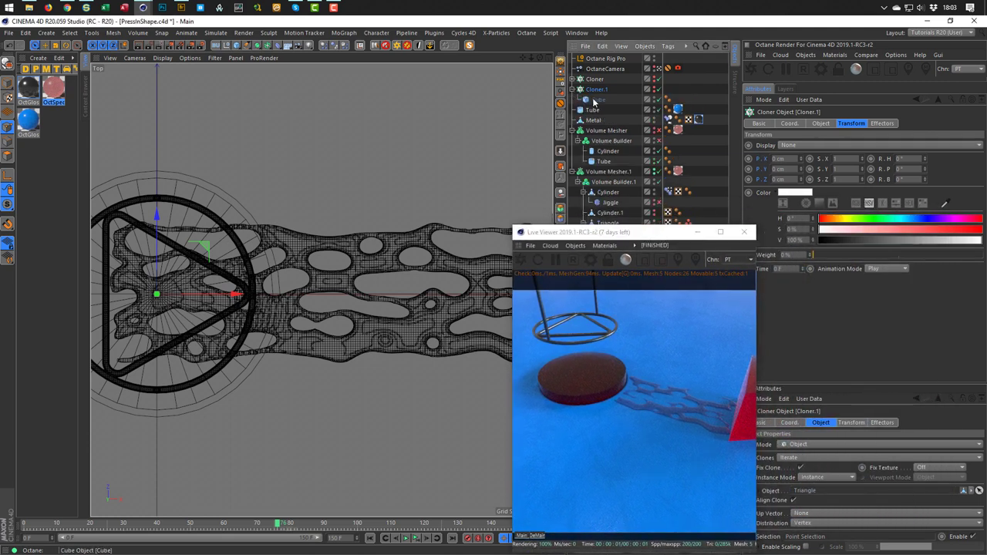
pyautogui.click(597, 101)
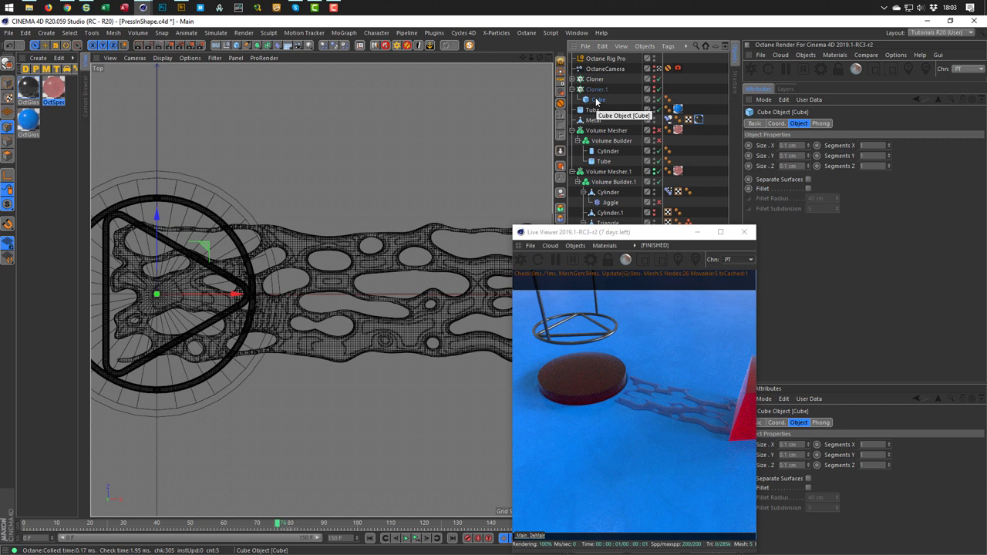
pyautogui.press('c')
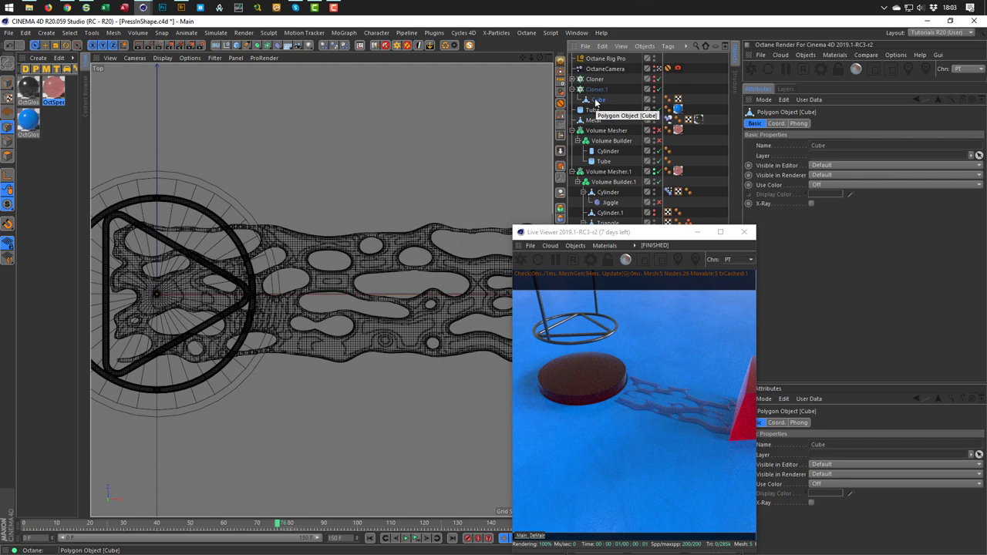
# Try raising the Cube's axis along Y, undo it, and return to Model mode
pyautogui.click(8, 176)
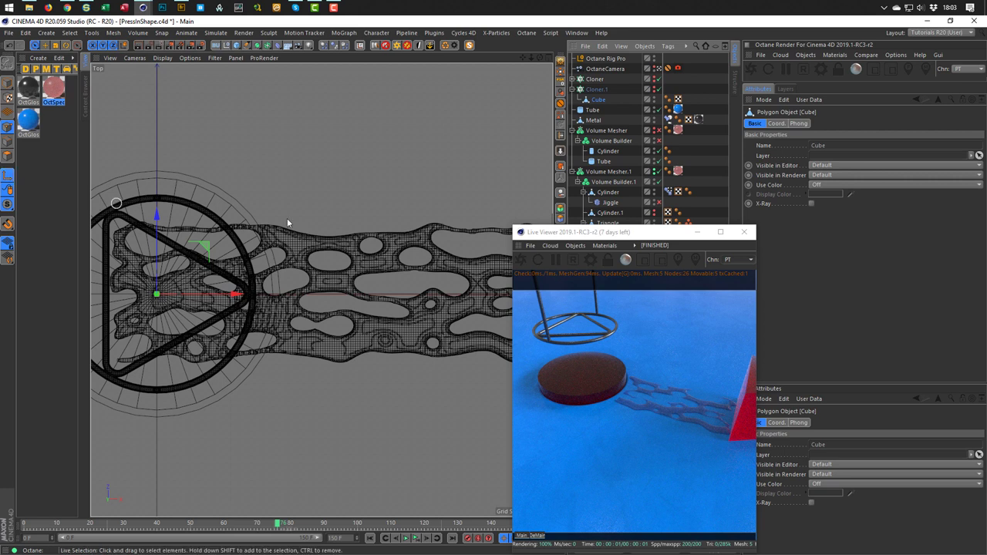
pyautogui.moveTo(158, 217); pyautogui.dragTo(144, 253)
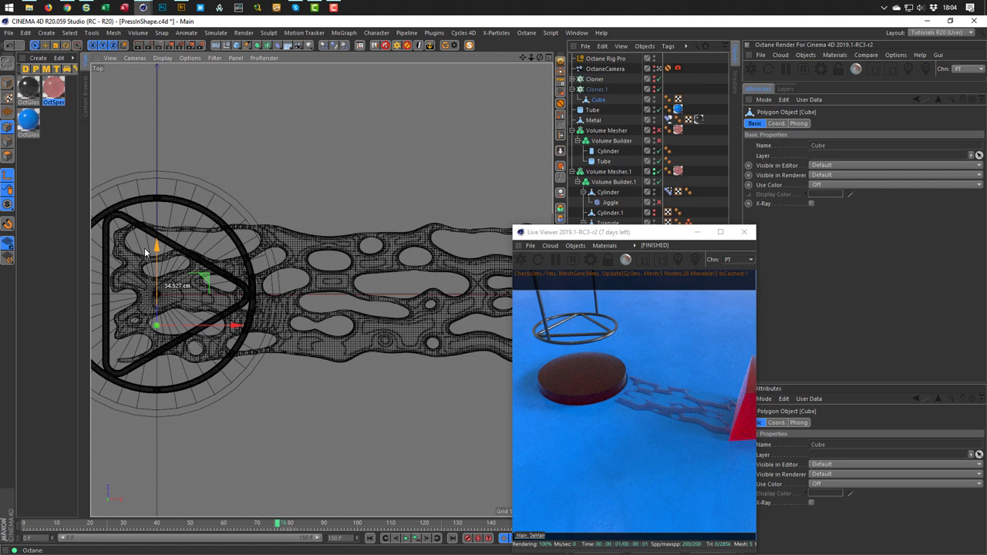
pyautogui.moveTo(145, 253); pyautogui.dragTo(144, 253)
pyautogui.hotkey('ctrl', 'z')
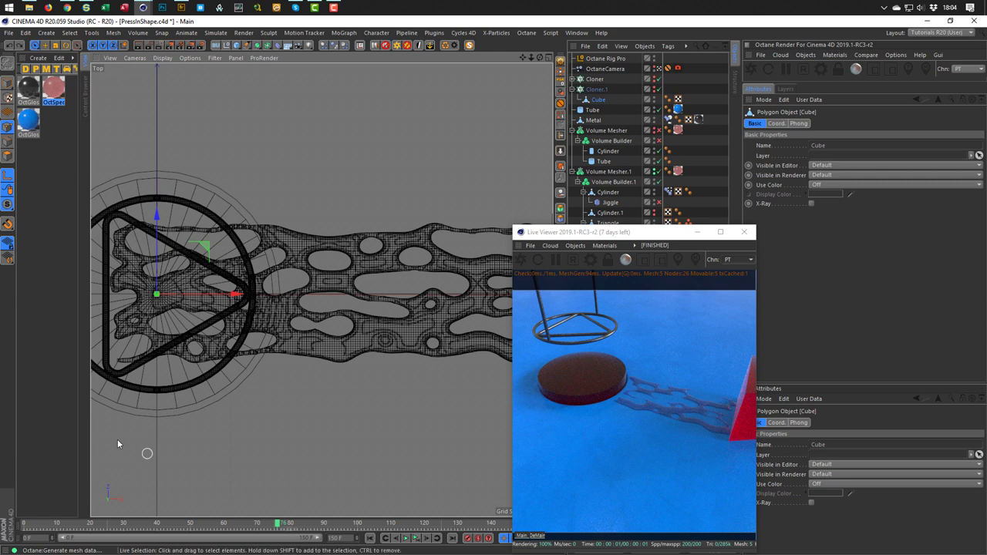
pyautogui.click(10, 83)
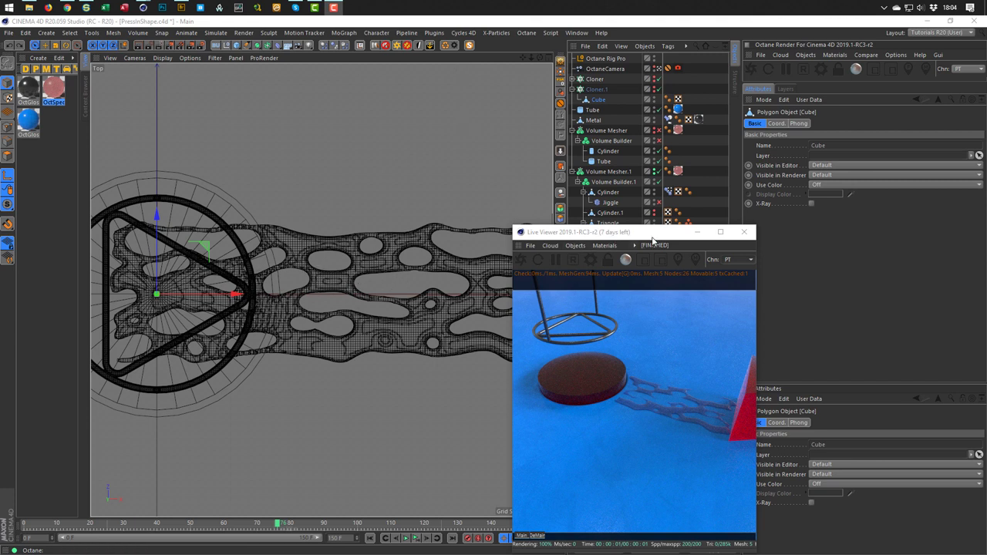
# Test lowering the Cube along Y, undo it, and show Cloner.1's object settings
pyautogui.click(654, 430)
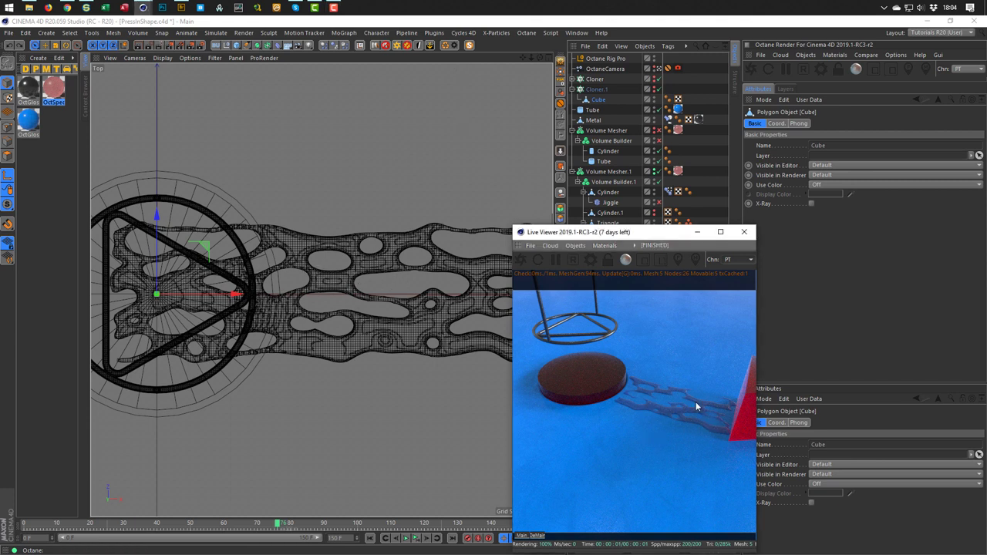
pyautogui.click(601, 101)
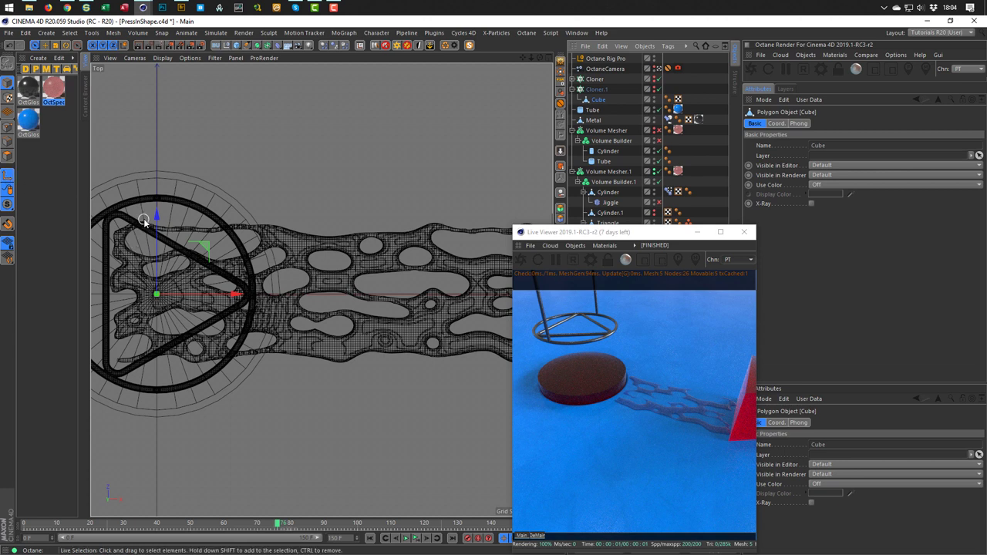
pyautogui.moveTo(156, 223); pyautogui.dragTo(156, 242)
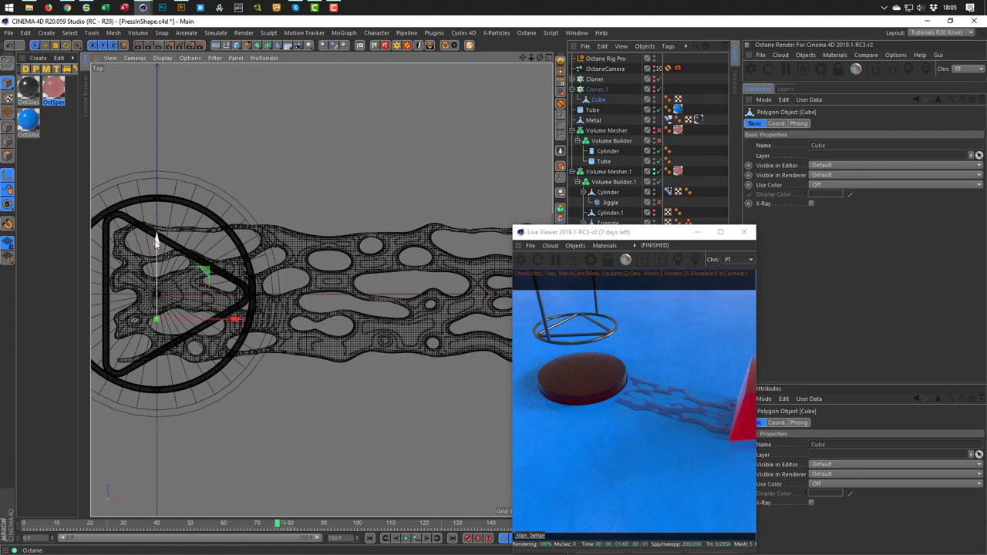
pyautogui.hotkey('ctrl', 'z')
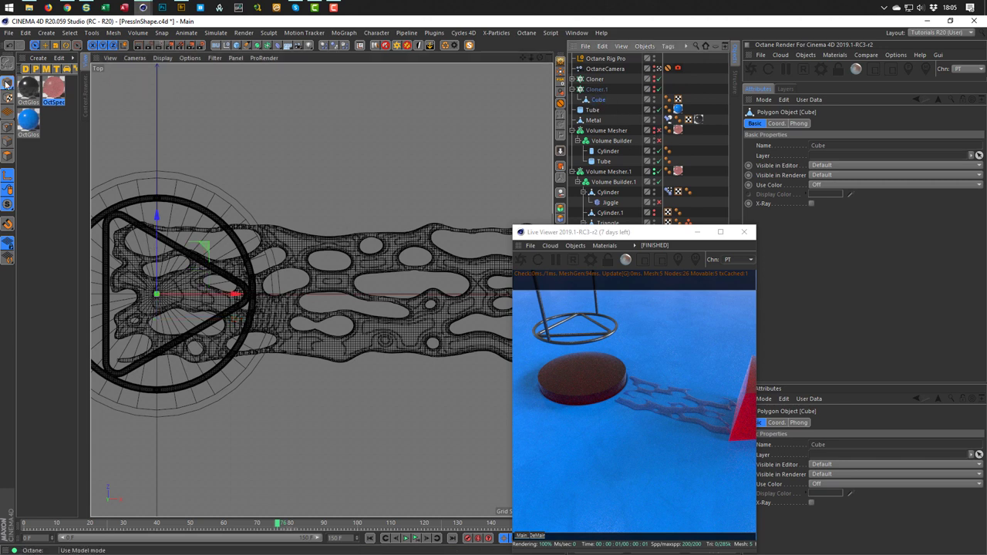
pyautogui.click(596, 89)
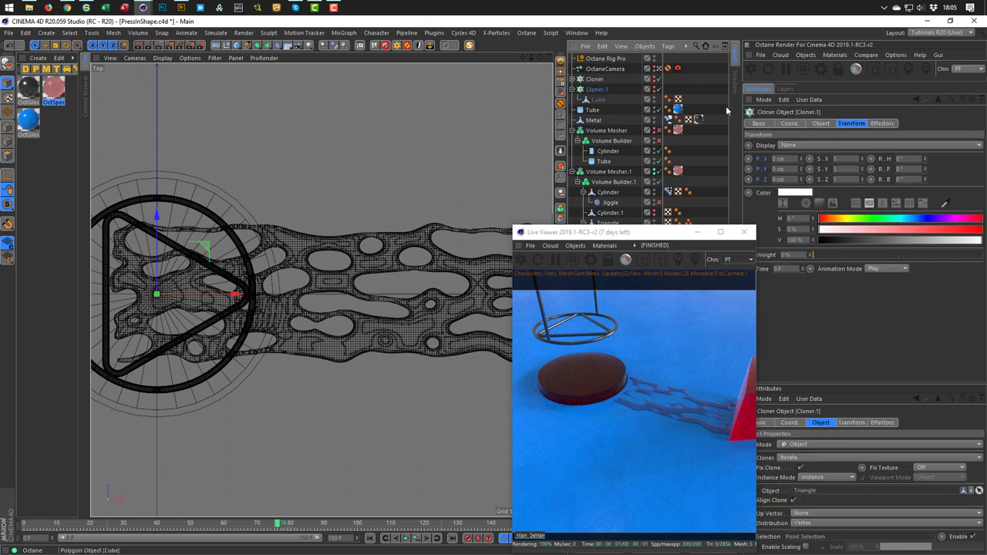
pyautogui.click(816, 125)
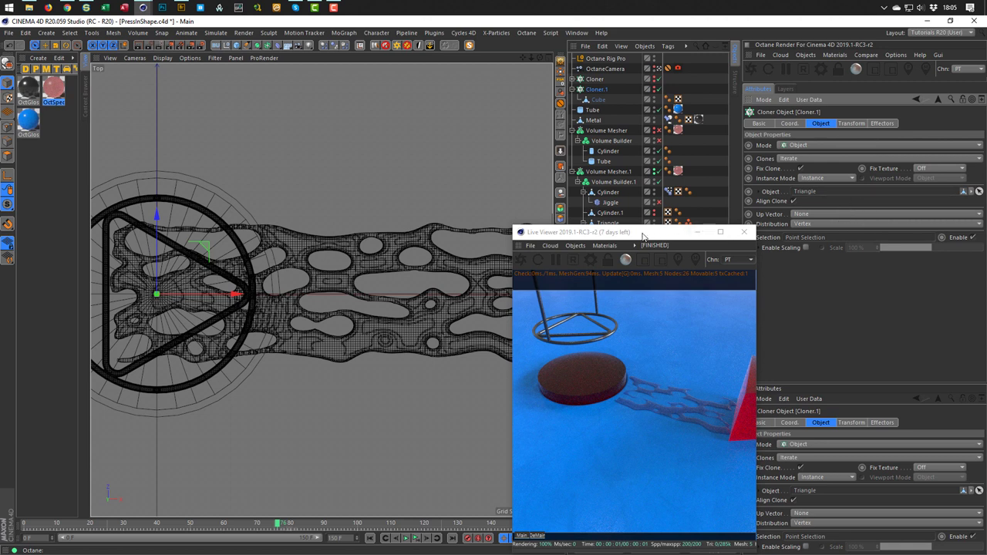
pyautogui.moveTo(644, 235); pyautogui.dragTo(827, 181)
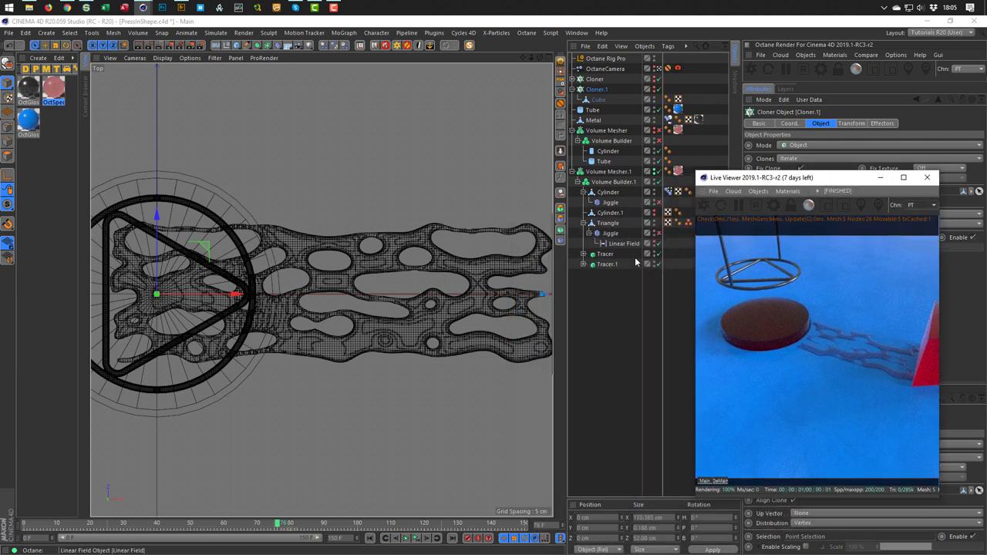
# Maximise the shaded Perspective view and disable Tracer.1
pyautogui.click(607, 267)
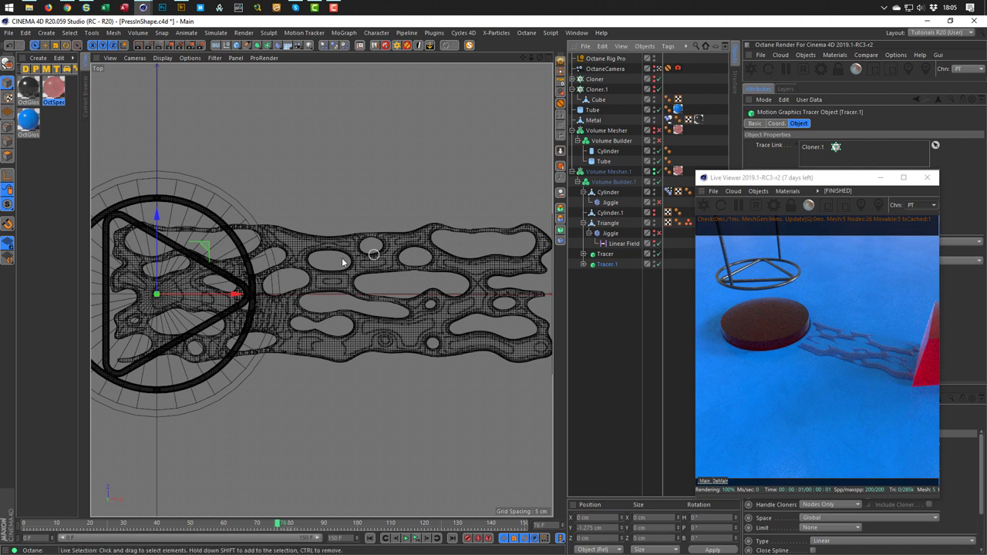
pyautogui.moveTo(159, 213); pyautogui.dragTo(162, 169)
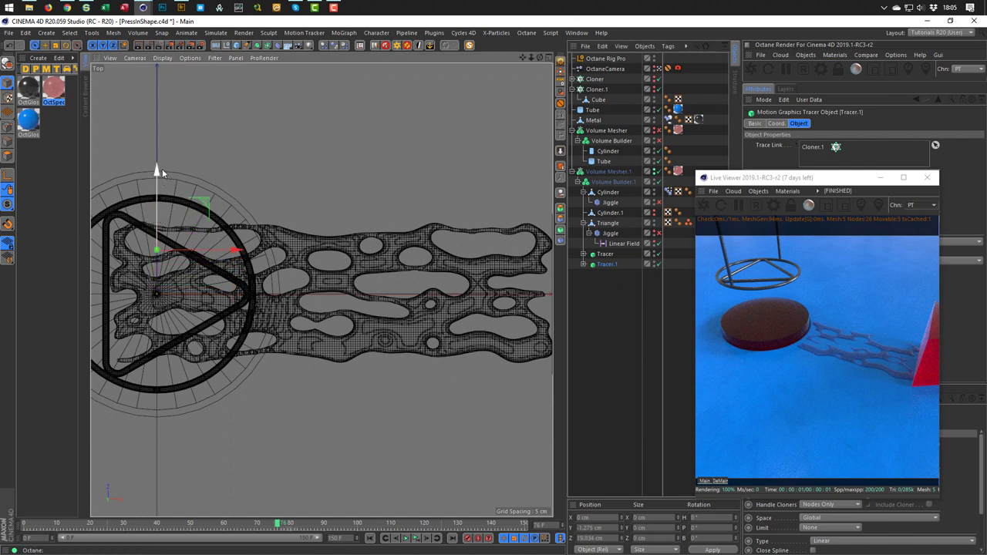
pyautogui.middleClick(314, 282)
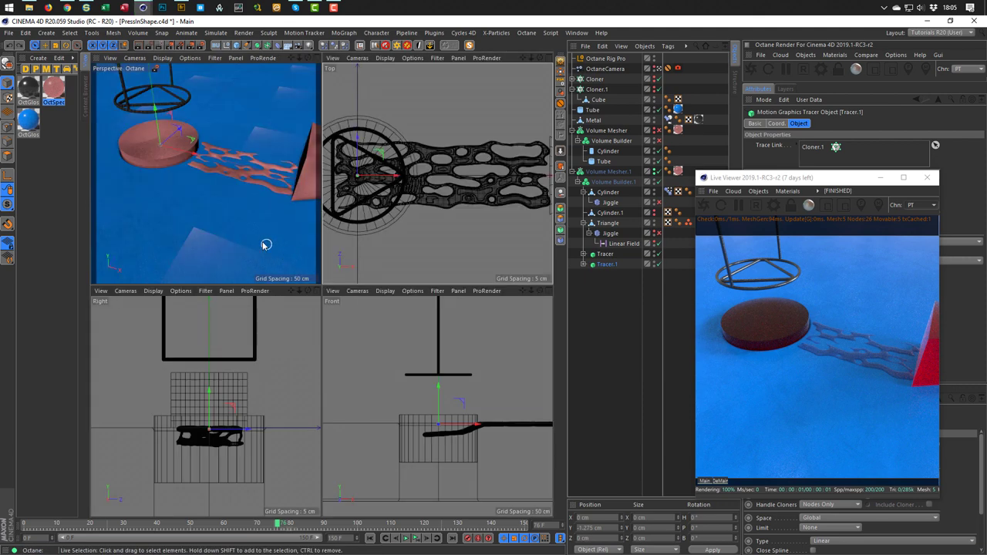
pyautogui.middleClick(262, 242)
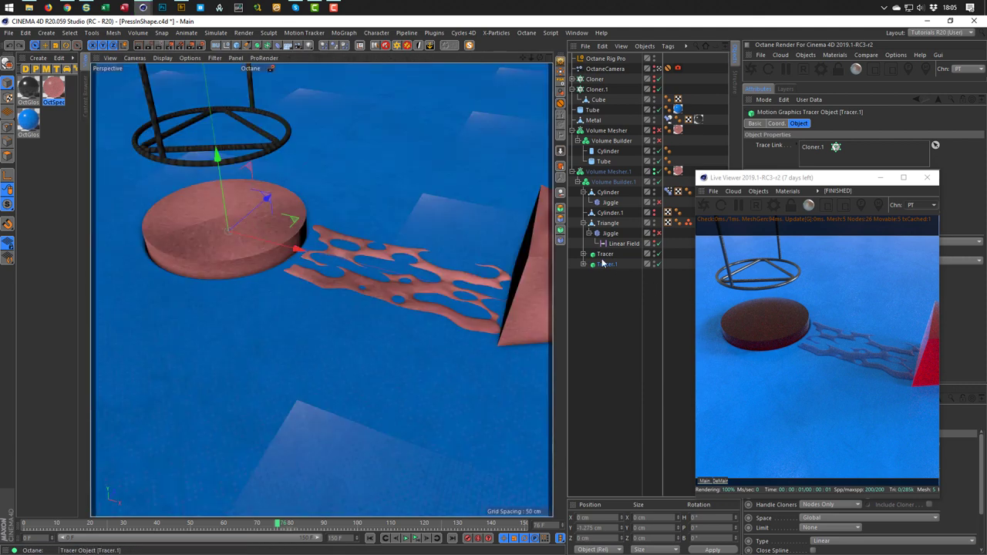
pyautogui.click(657, 264)
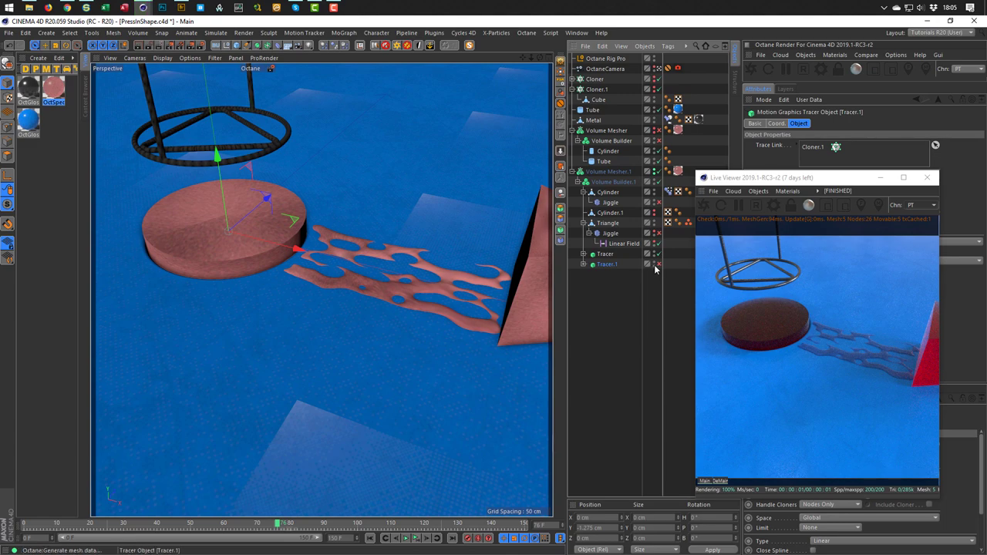
# Trial-move the Tracer along its axis, ending back at 0 cm on Z
pyautogui.click(607, 255)
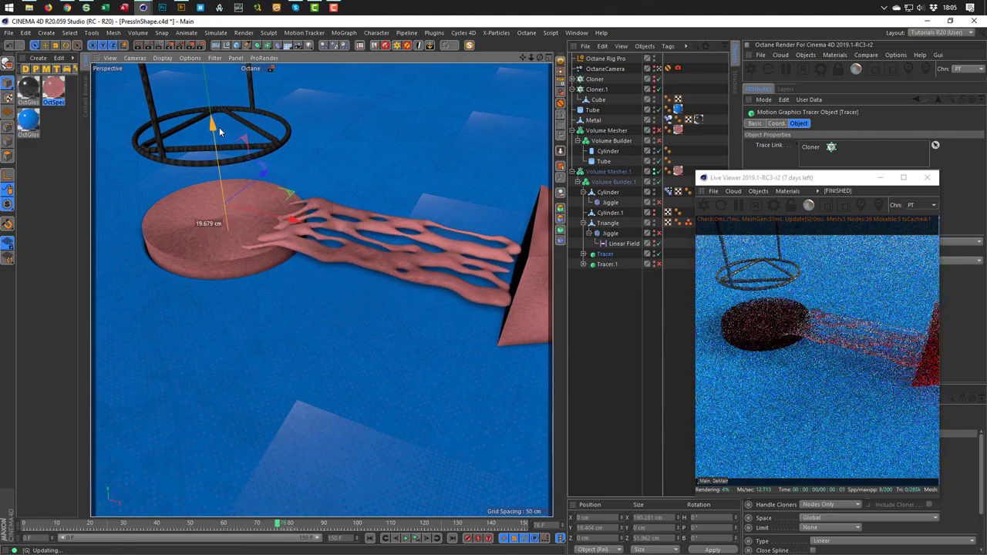
pyautogui.moveTo(228, 163); pyautogui.dragTo(230, 189)
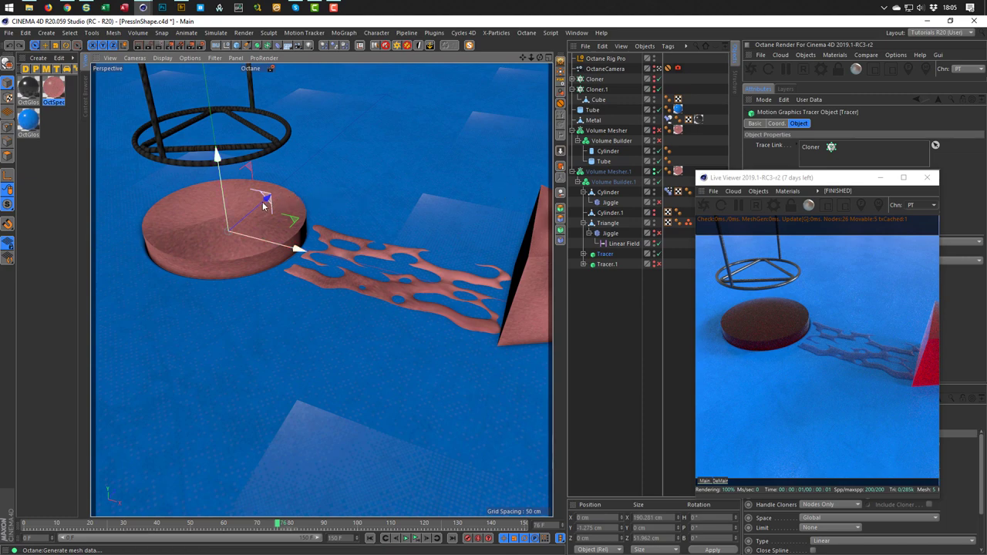
pyautogui.moveTo(263, 204); pyautogui.dragTo(234, 226)
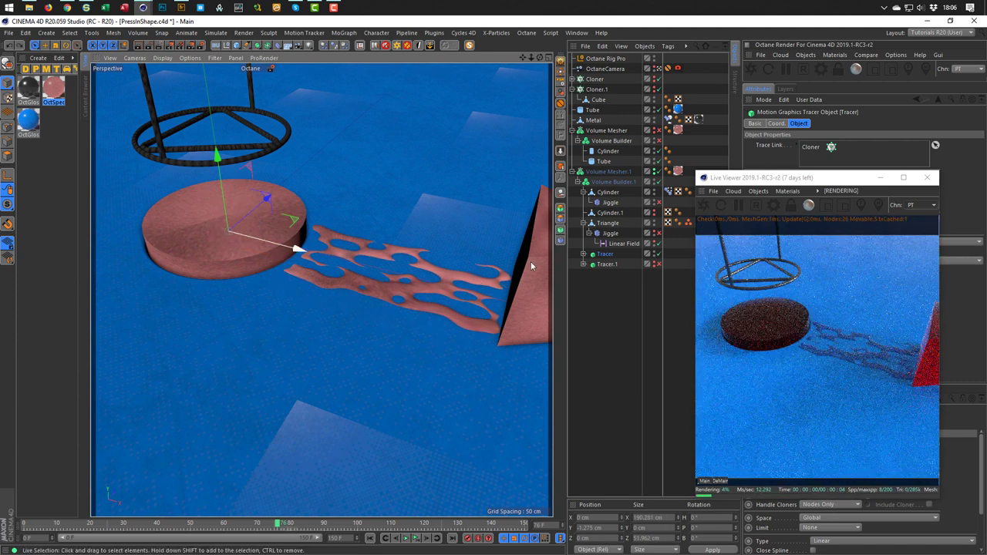
# Delete Tracer.1 and Cloner.1 with its Cube
pyautogui.click(606, 265)
pyautogui.press('Delete')
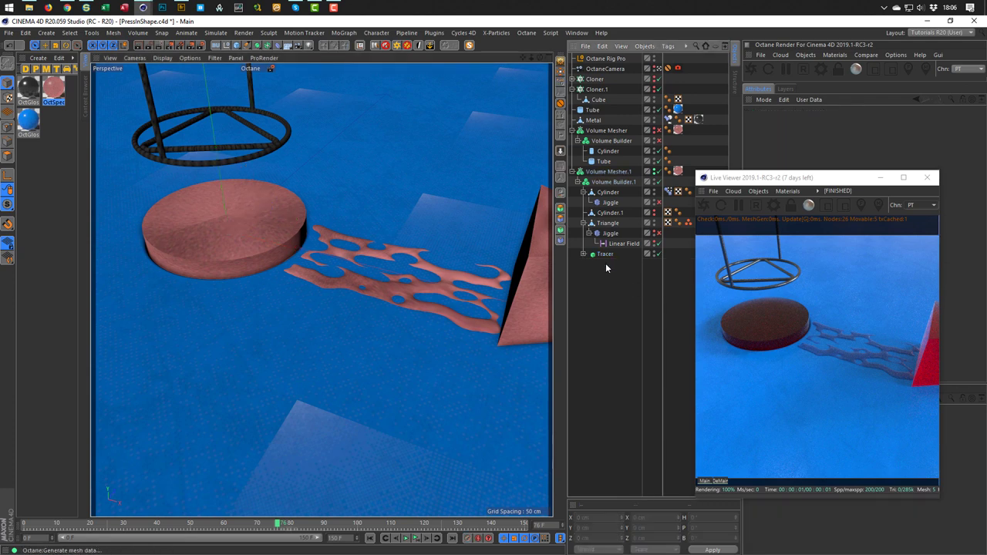
pyautogui.click(598, 90)
pyautogui.press('Delete')
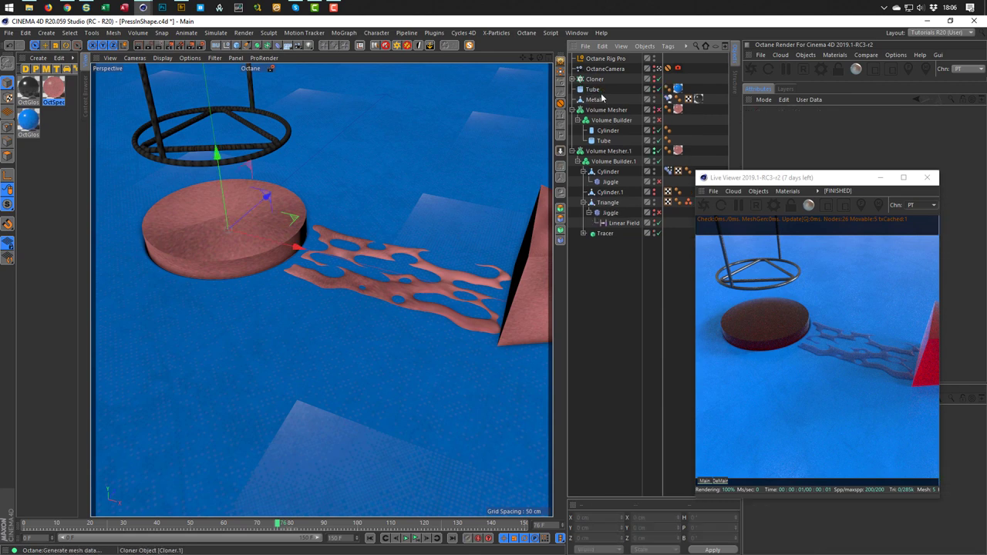
# Add a MoGraph Instance of Tracer and place it inside Volume Builder.1
pyautogui.click(606, 233)
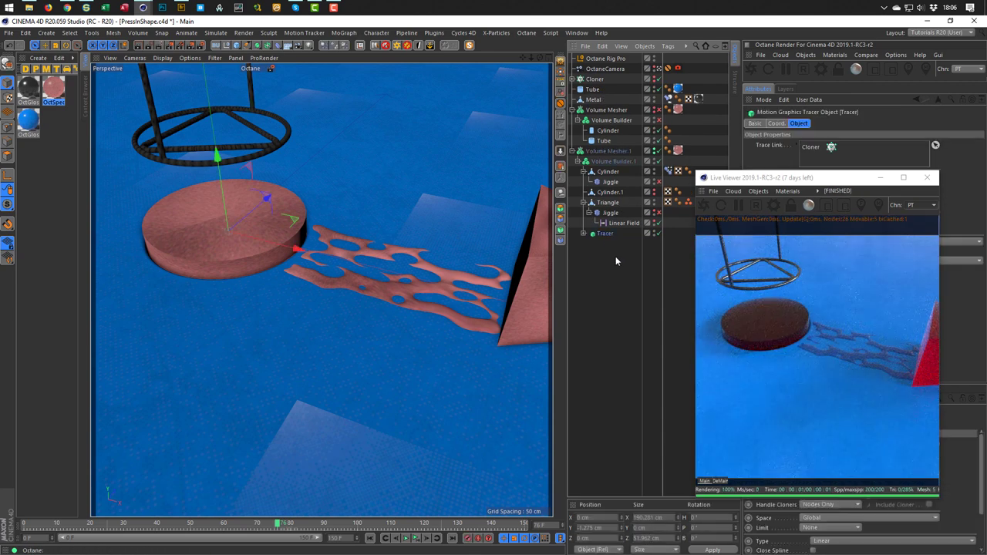
pyautogui.click(267, 45)
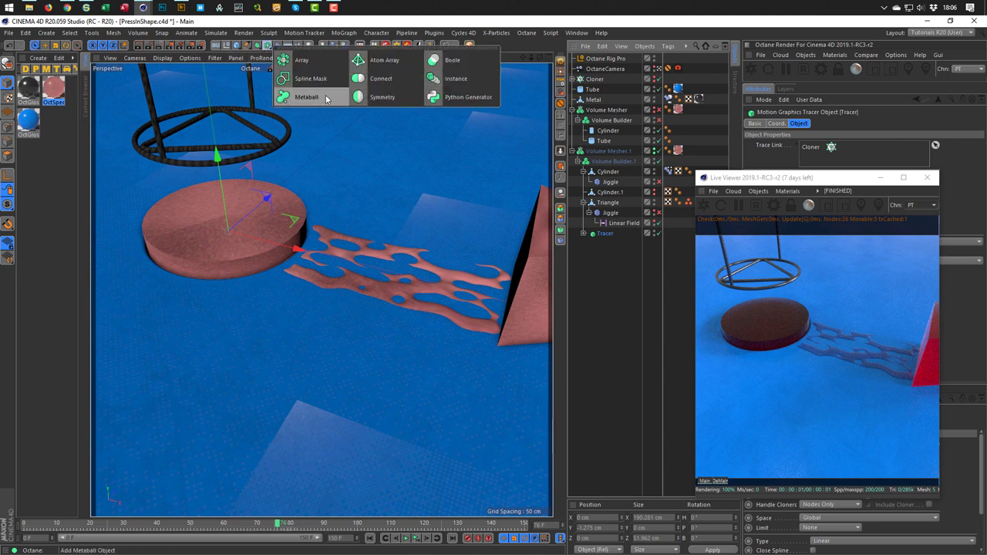
pyautogui.click(451, 79)
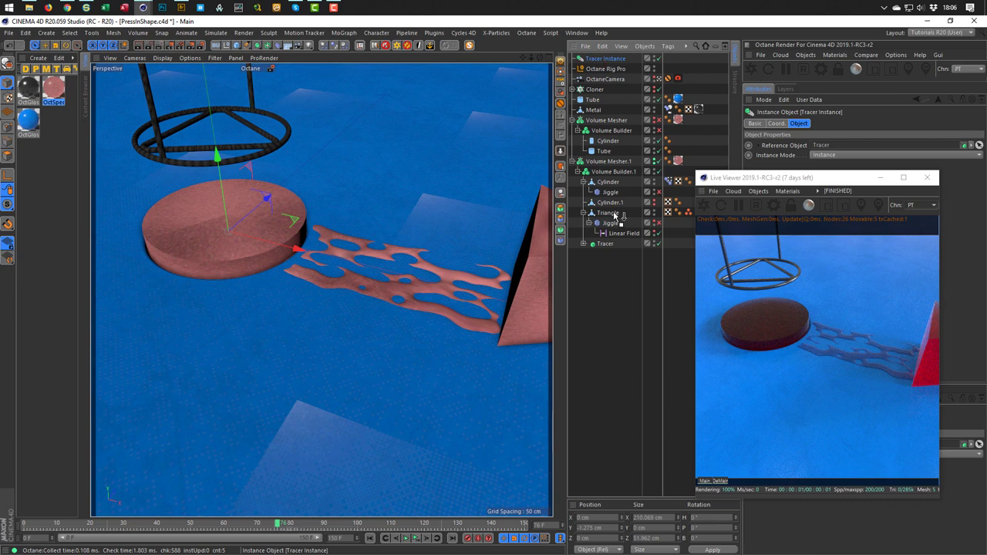
pyautogui.moveTo(615, 216); pyautogui.dragTo(606, 251)
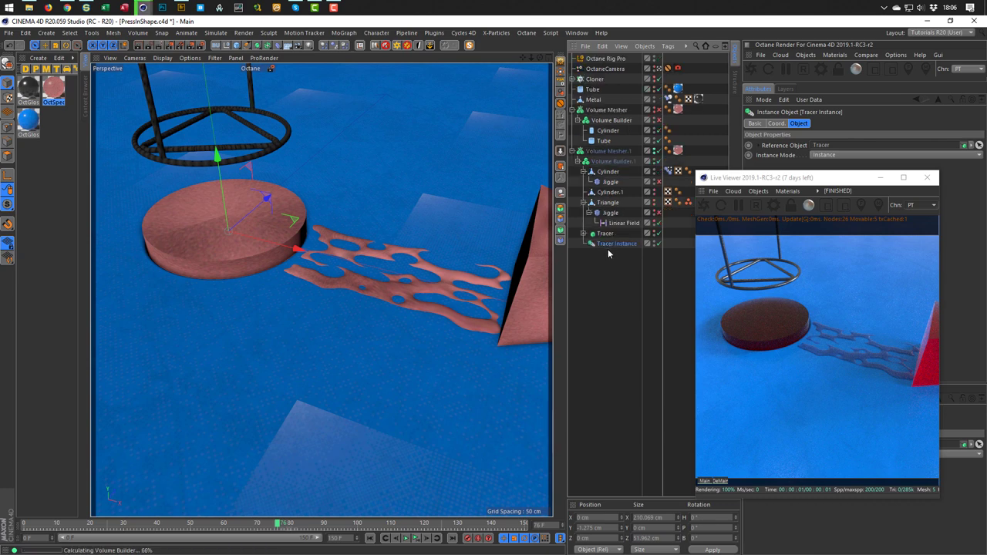
# Move Tracer Instance below Tracer in Volume Builder.1's Objects list
pyautogui.click(613, 161)
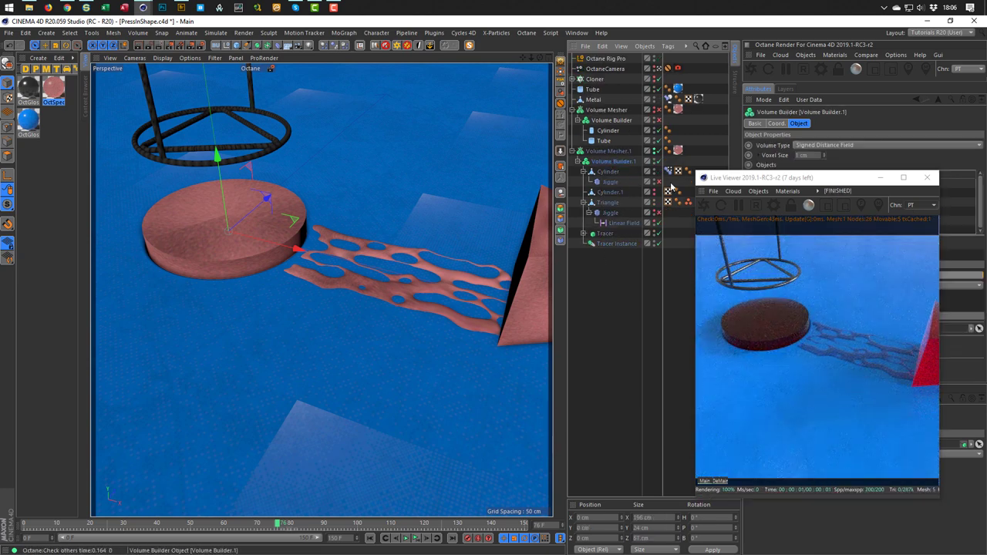
pyautogui.moveTo(772, 177); pyautogui.dragTo(552, 238)
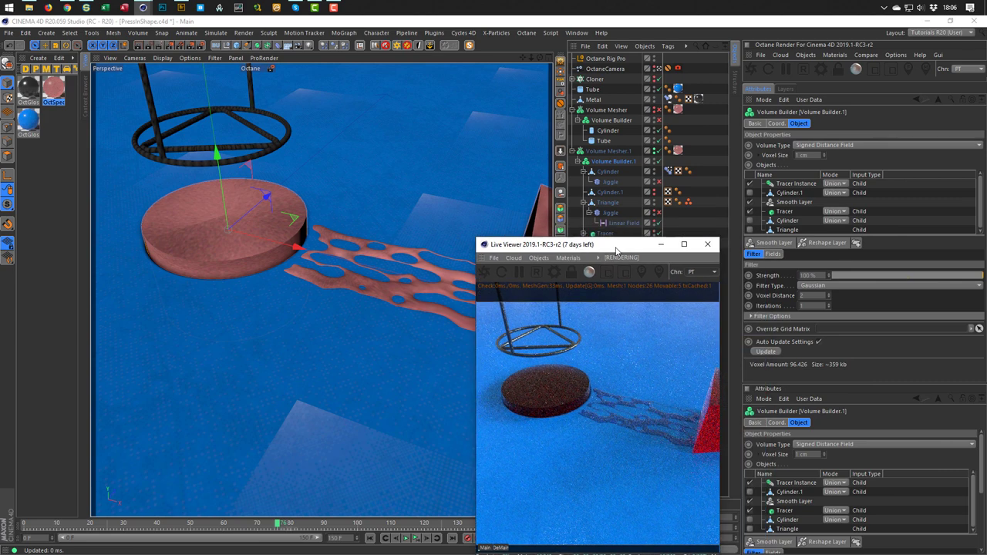
pyautogui.click(792, 194)
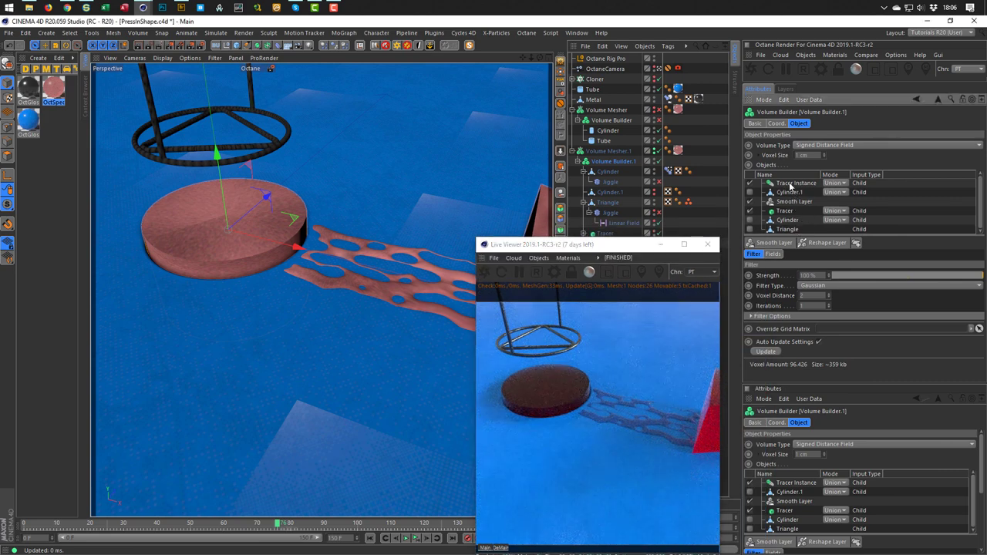
pyautogui.moveTo(789, 185); pyautogui.dragTo(795, 216)
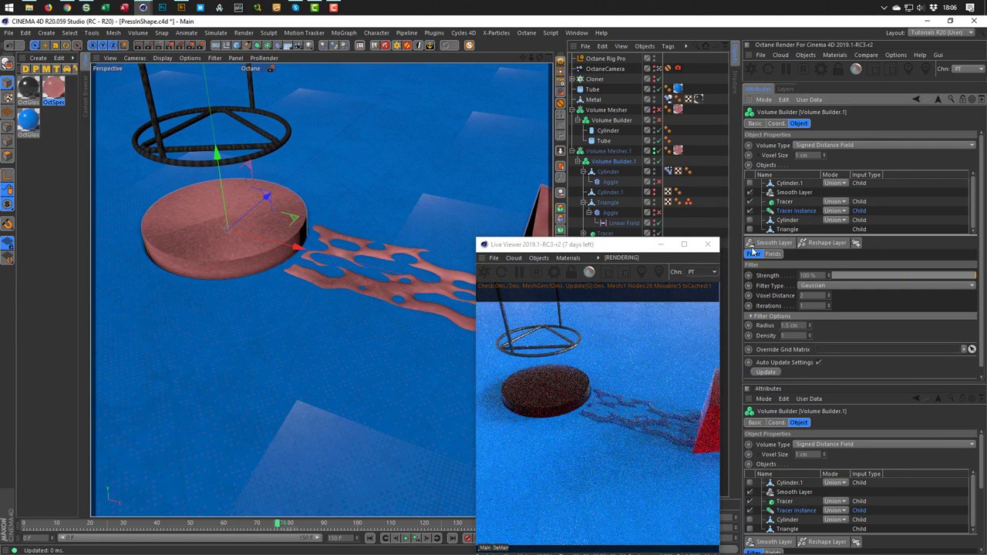
pyautogui.moveTo(632, 244); pyautogui.dragTo(849, 238)
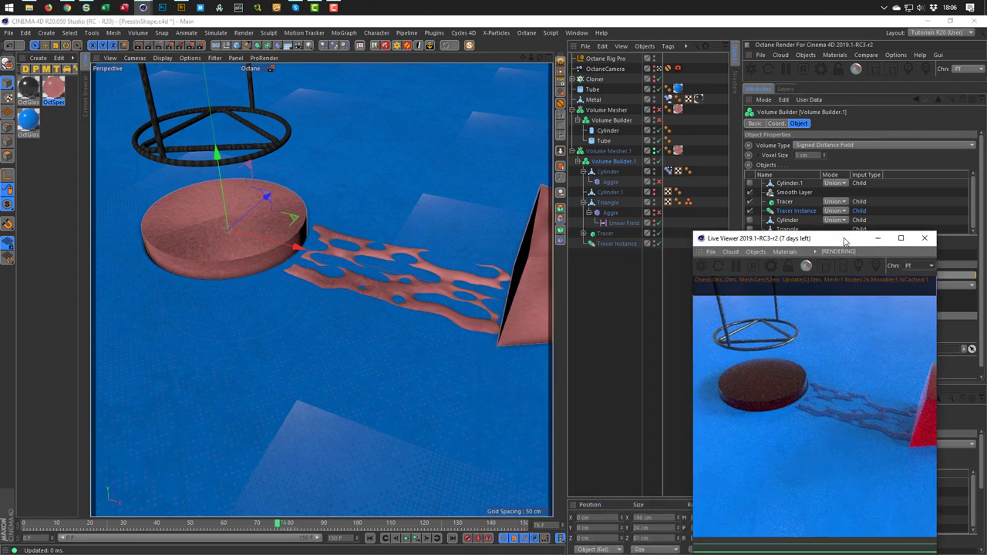
# Shift the Tracer Instance along Z to about 3.3 cm
pyautogui.click(614, 244)
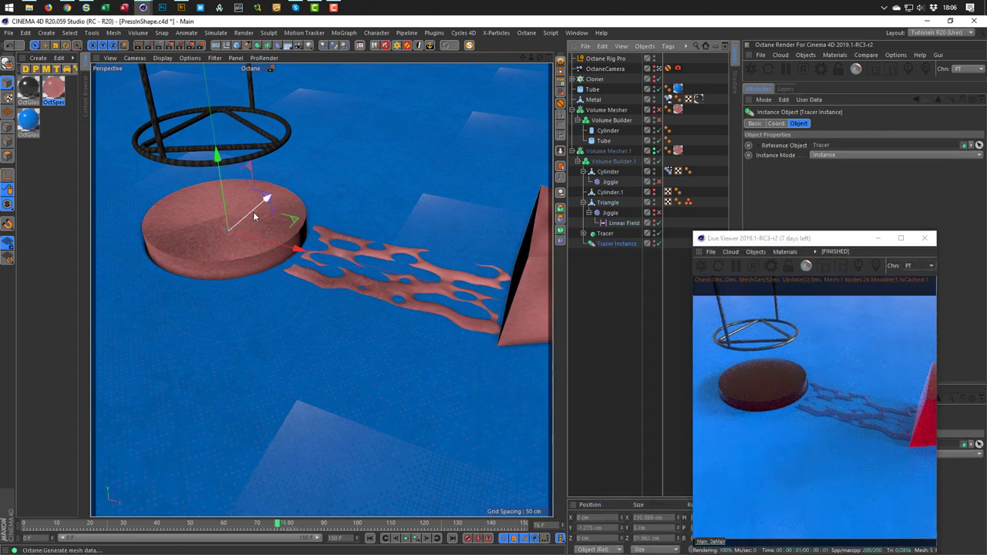
pyautogui.moveTo(256, 215); pyautogui.dragTo(258, 209)
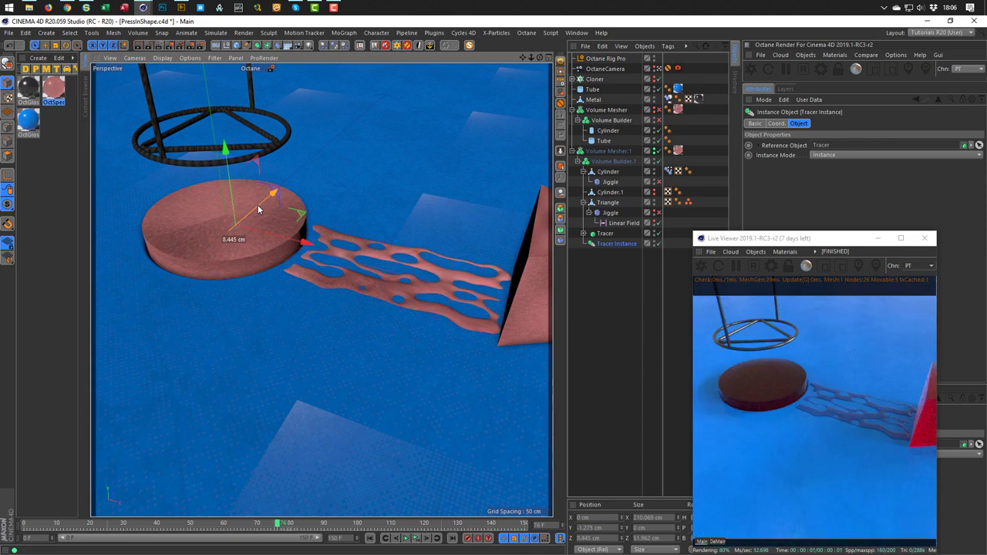
pyautogui.moveTo(256, 207); pyautogui.dragTo(248, 214)
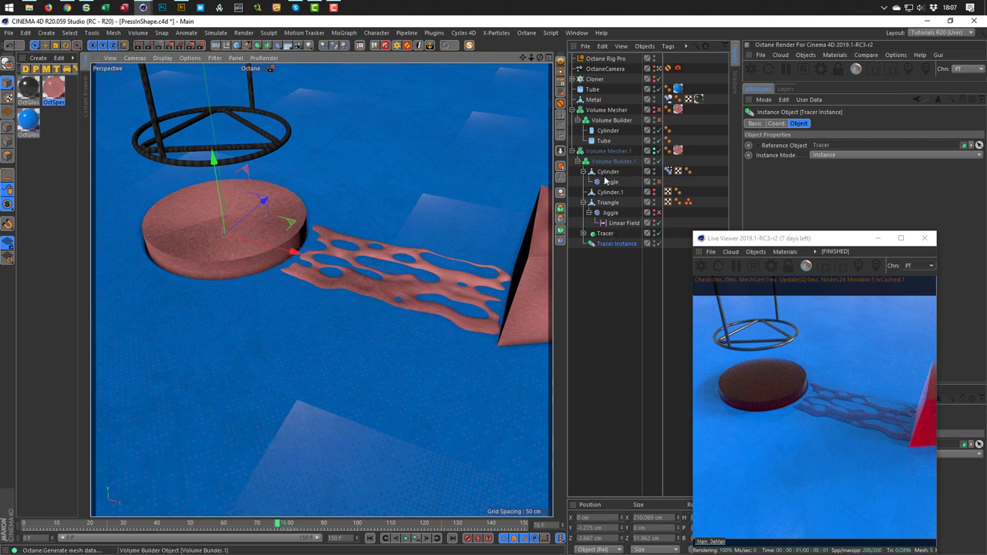
# Expand the Tracer and check the Linear Field's P.X animation track in the Timeline
pyautogui.click(584, 234)
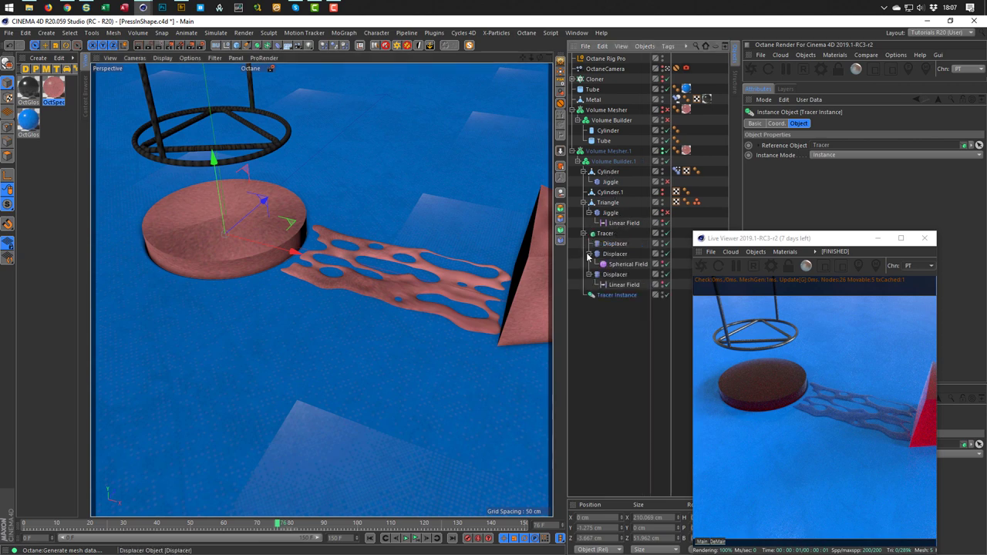
pyautogui.click(619, 284)
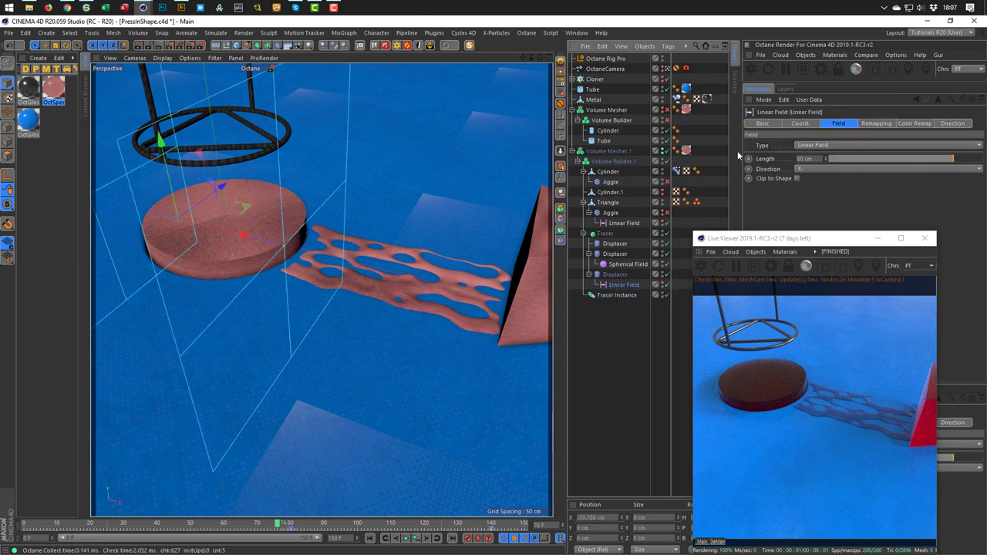
pyautogui.click(799, 124)
pyautogui.rightClick(750, 147)
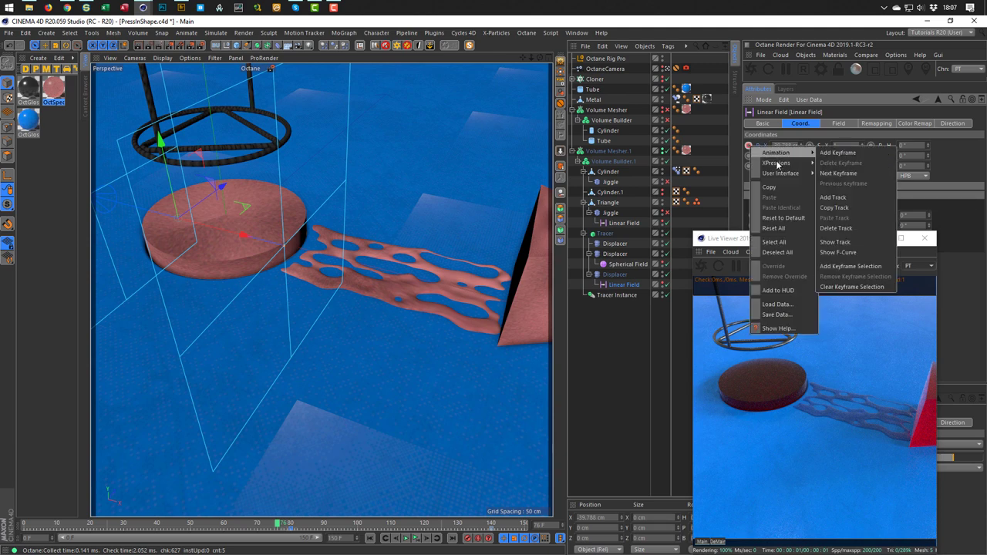
pyautogui.moveTo(802, 153)
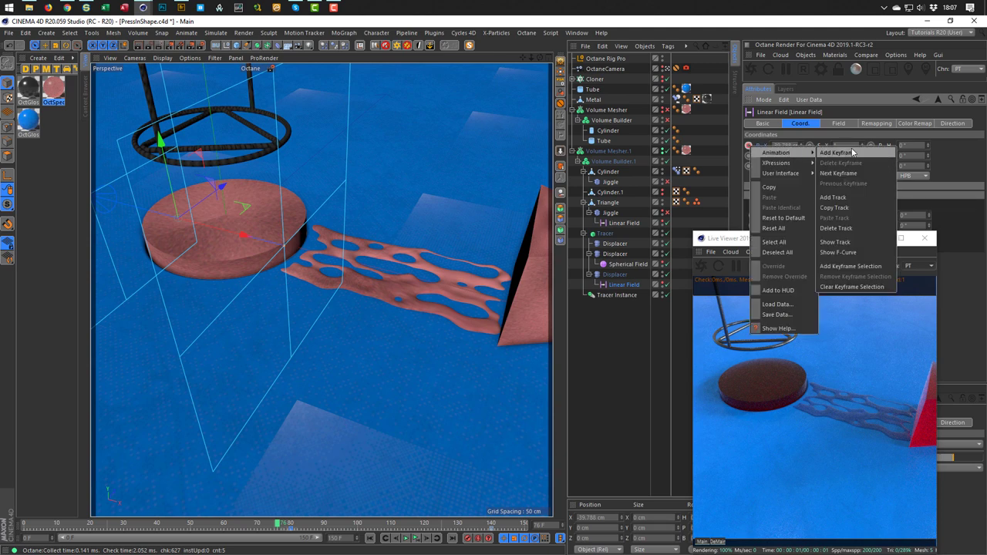
pyautogui.click(844, 242)
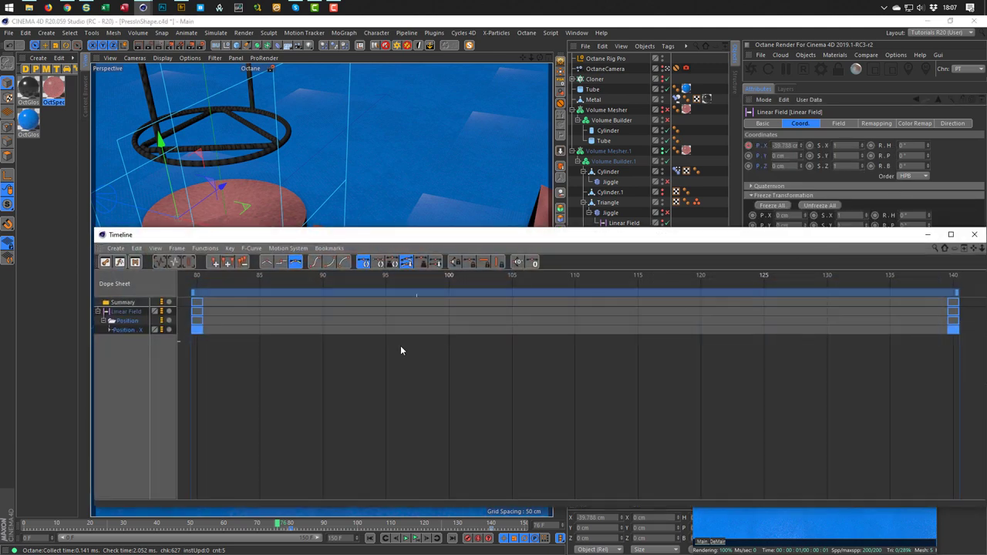
pyautogui.click(974, 234)
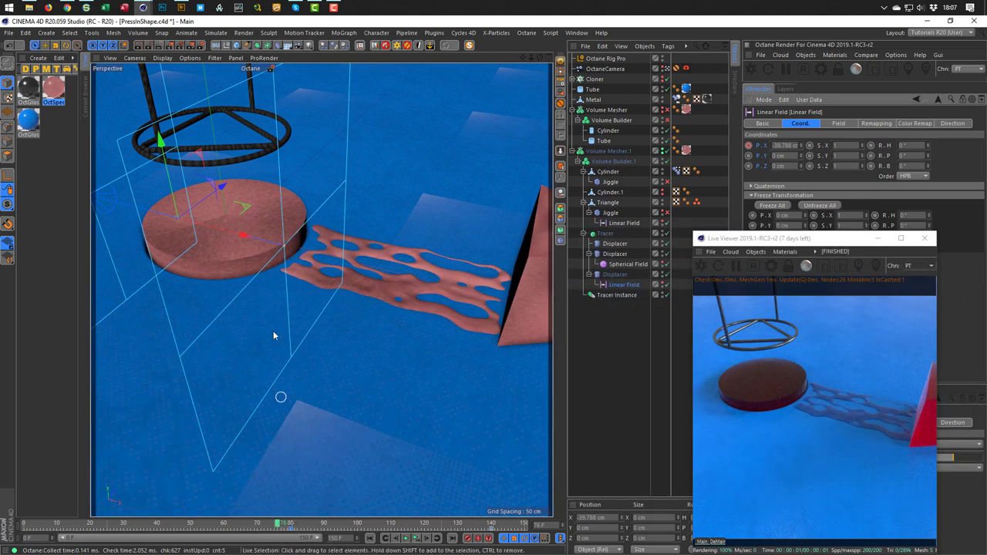
# Select the Spherical Field under the Tracer's Displacer
pyautogui.click(627, 264)
pyautogui.click(833, 243)
pyautogui.moveTo(834, 244); pyautogui.dragTo(706, 360)
# Enlarge the Spherical Field, play from frame 50, and settle its size near 51 cm
pyautogui.click(844, 124)
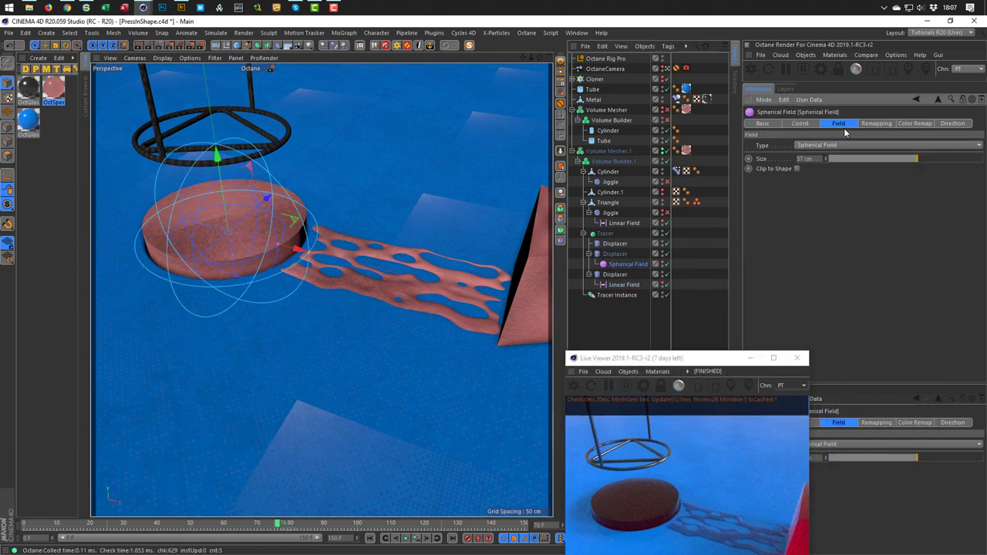
pyautogui.click(879, 124)
pyautogui.click(840, 123)
pyautogui.moveTo(915, 157); pyautogui.dragTo(907, 157)
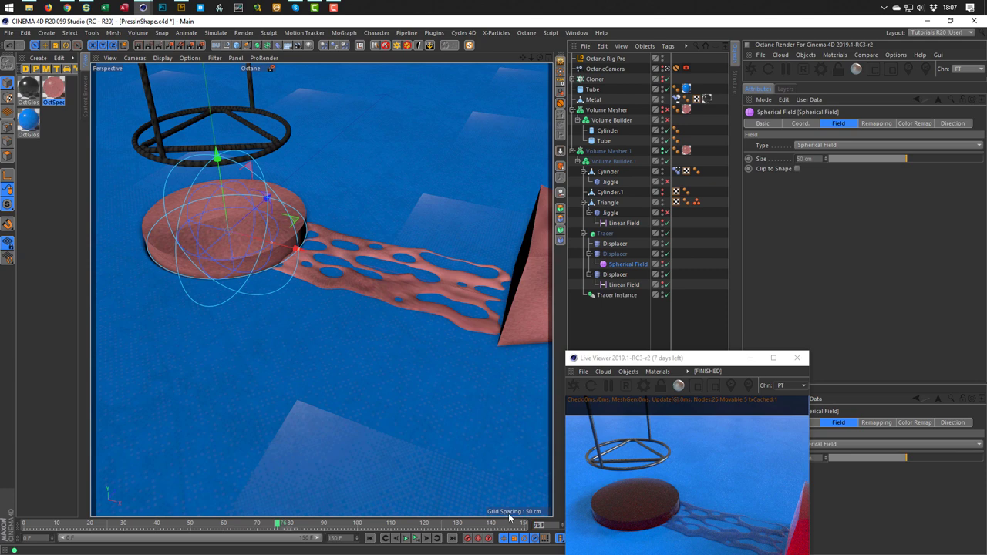
pyautogui.write('50')
pyautogui.press('Return')
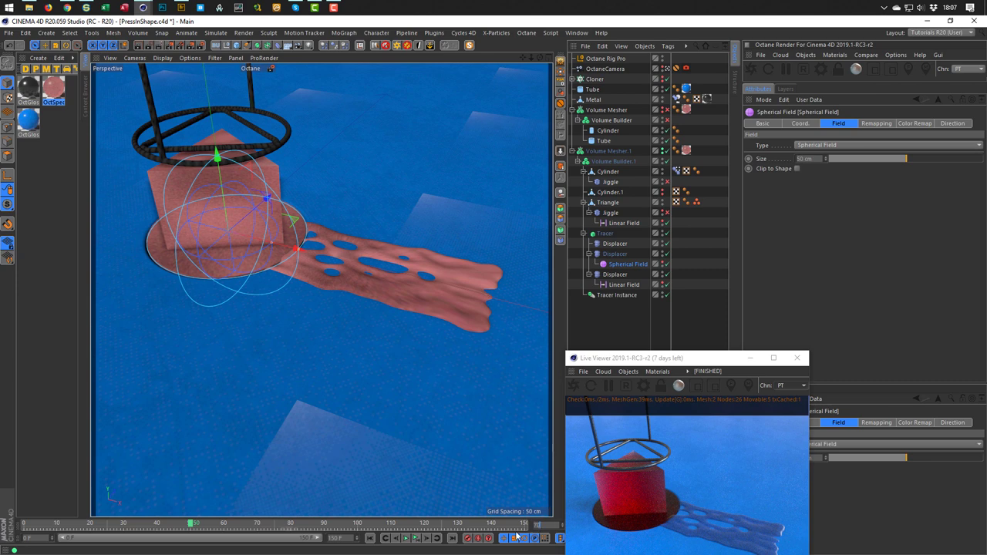
pyautogui.press('F8')
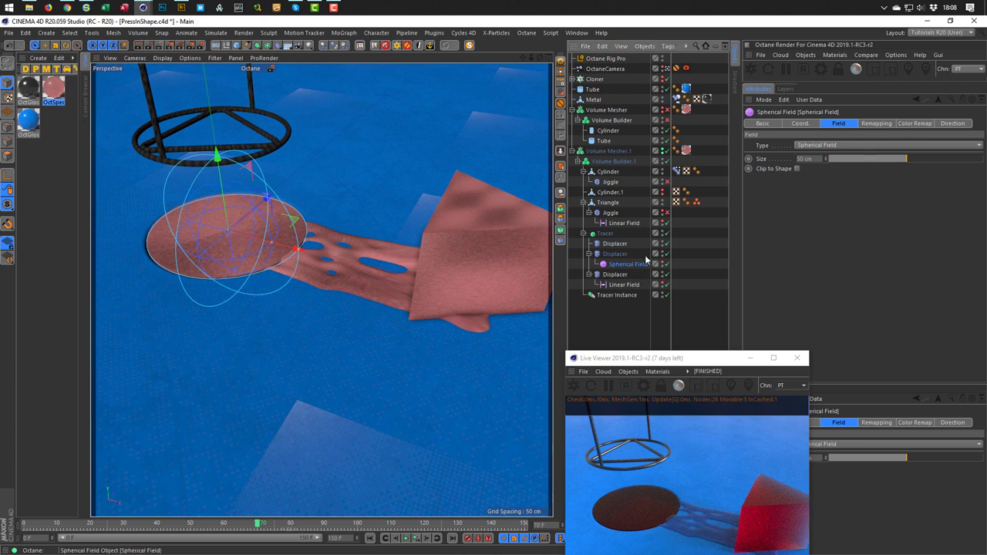
pyautogui.moveTo(909, 158); pyautogui.dragTo(910, 159)
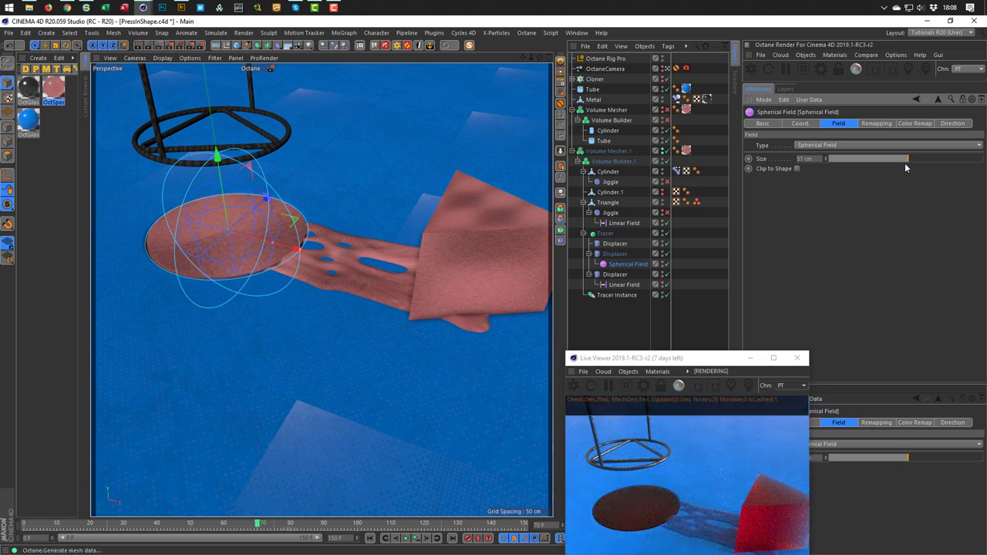
# Check the Octane Live Viewer at full size, restore it, then close it
pyautogui.doubleClick(700, 358)
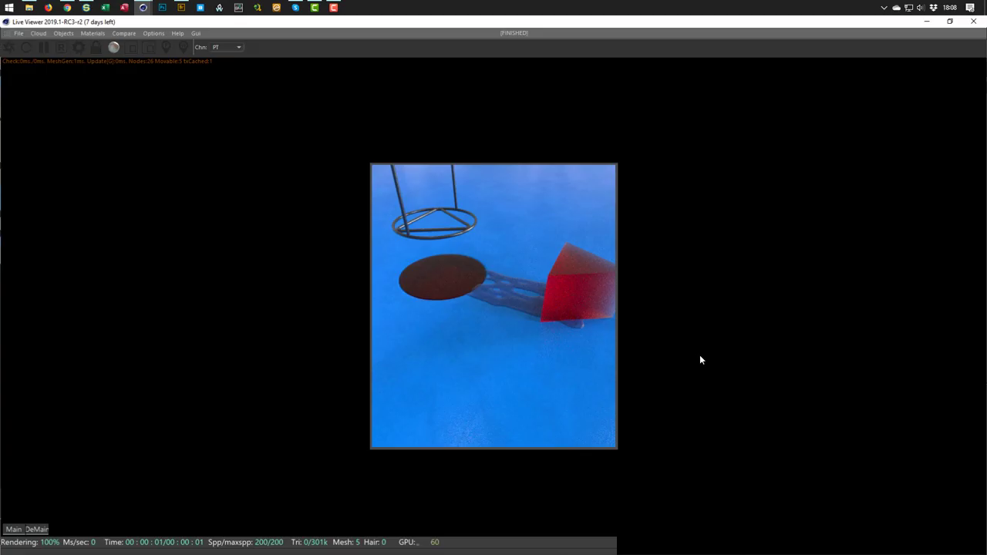
pyautogui.doubleClick(868, 24)
pyautogui.moveTo(690, 376); pyautogui.dragTo(761, 211)
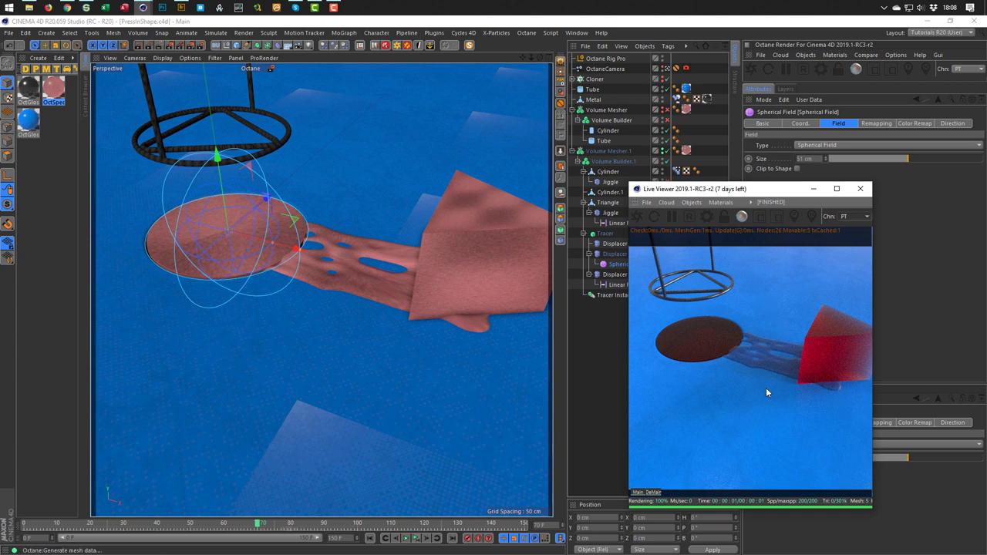
pyautogui.click(862, 191)
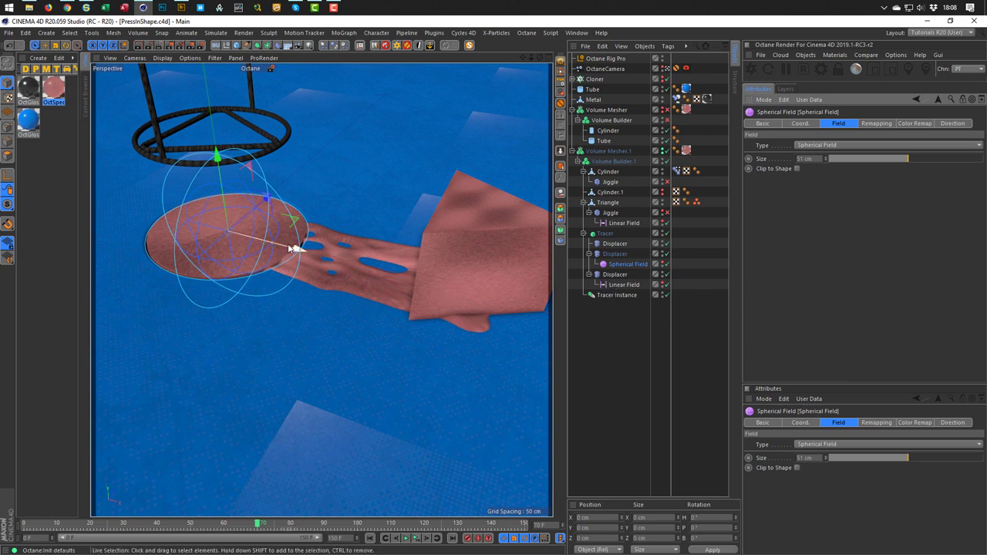
# Collapse the Tracer and play back the finished 151-frame render in the Picture Viewer
pyautogui.click(583, 234)
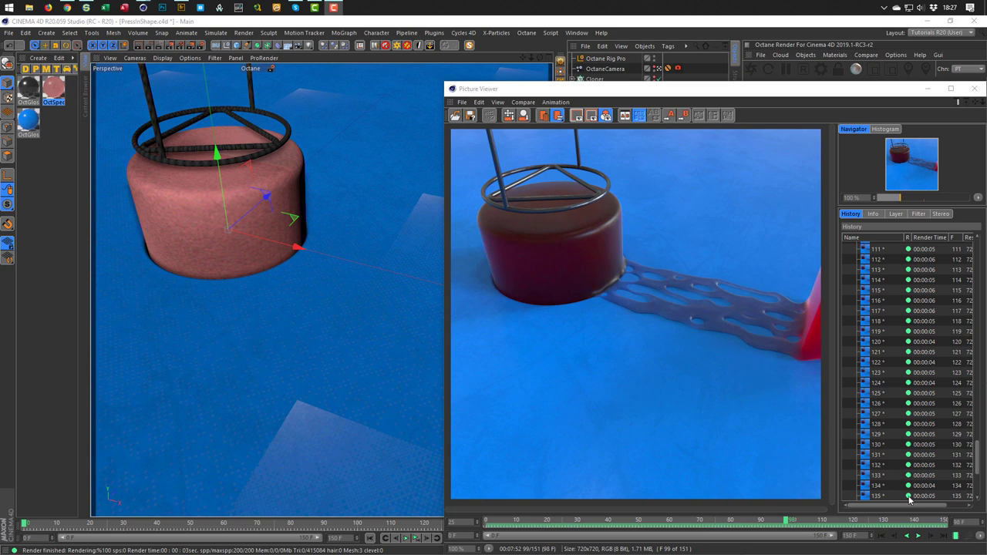
pyautogui.click(955, 536)
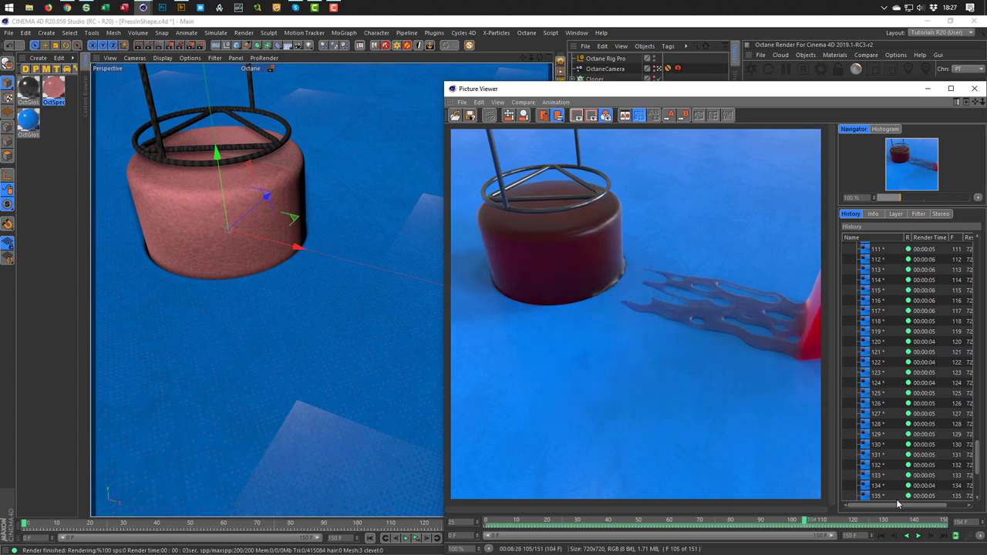